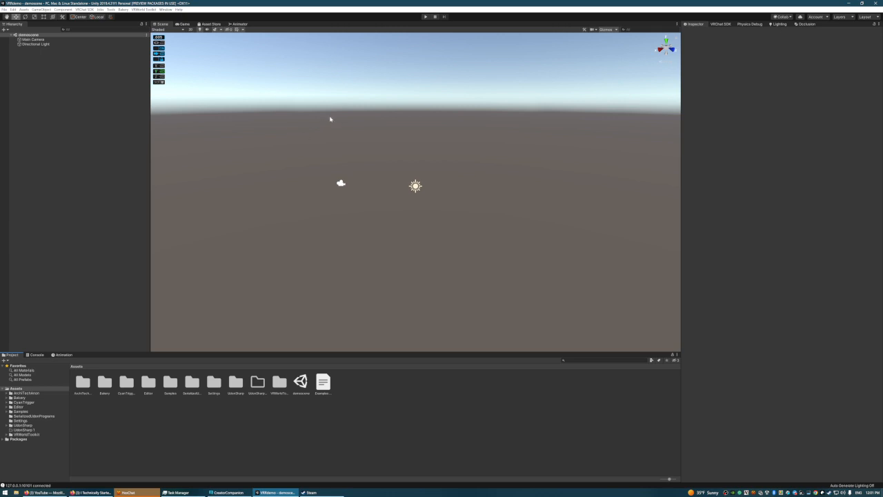
Step: Inspect the ProGrids package details and the advanced options in the Package Manager, and close it
{"action": "mouse_move", "coordinate": [443, 169]}
{"action": "right_mouse_down"}
{"action": "mouse_move", "coordinate": [435, 150]}
{"action": "mouse_move", "coordinate": [444, 172]}
{"action": "mouse_move", "coordinate": [440, 157]}
{"action": "right_mouse_up"}
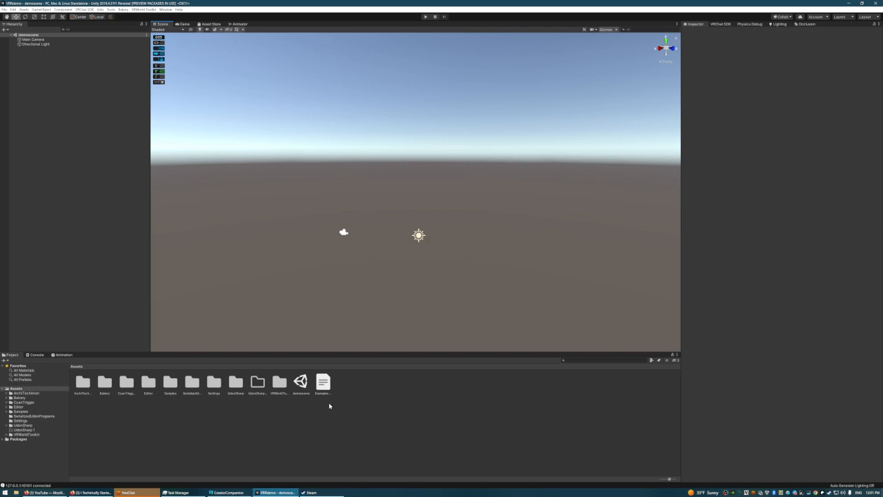
{"action": "left_click", "coordinate": [104, 390]}
{"action": "left_click", "coordinate": [165, 10]}
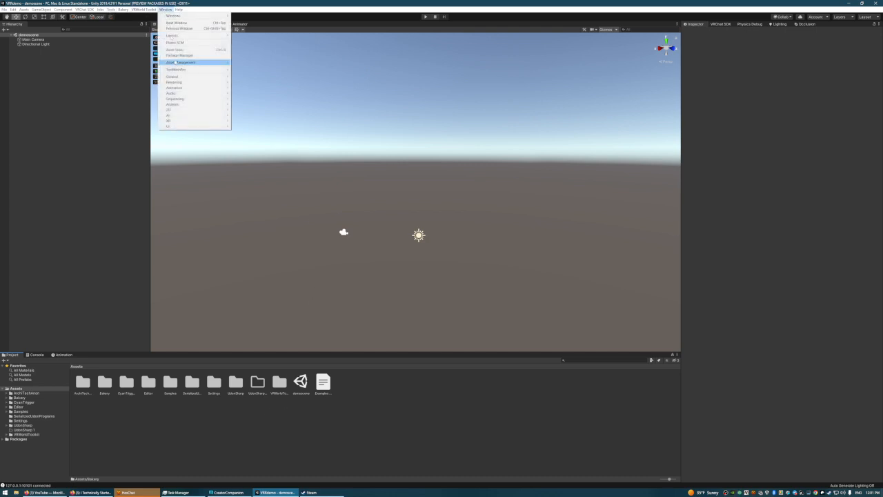
{"action": "left_click", "coordinate": [181, 55]}
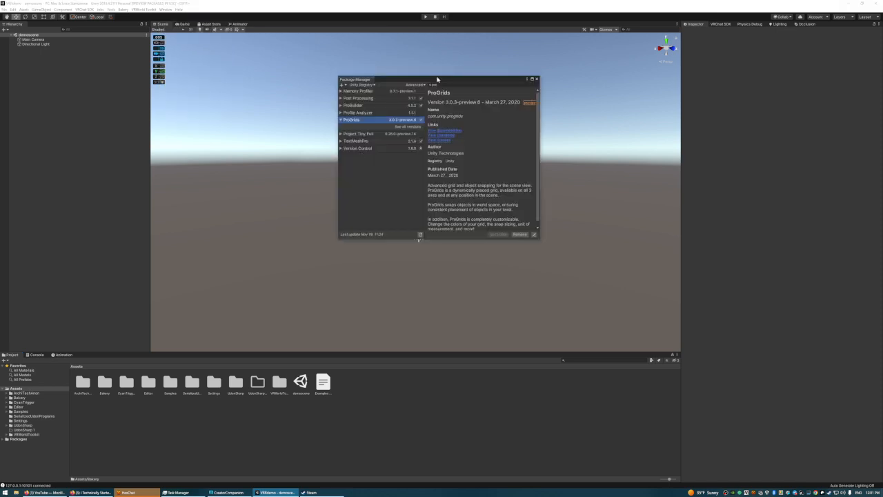
{"action": "left_click_drag", "start_coordinate": [416, 79], "coordinate": [379, 73]}
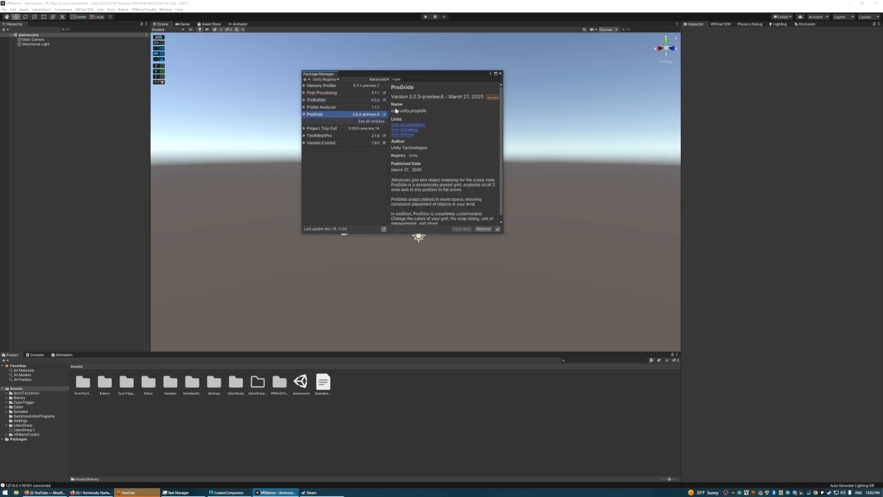
{"action": "left_click", "coordinate": [378, 79]}
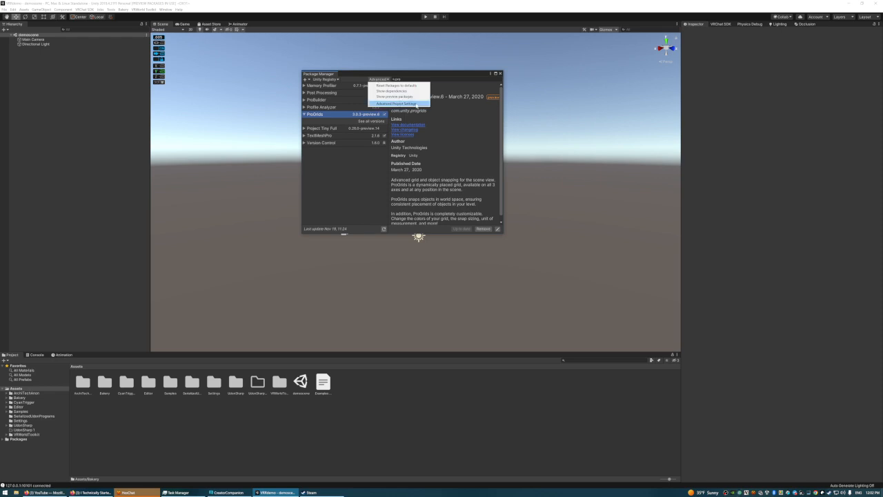
{"action": "left_click", "coordinate": [396, 76]}
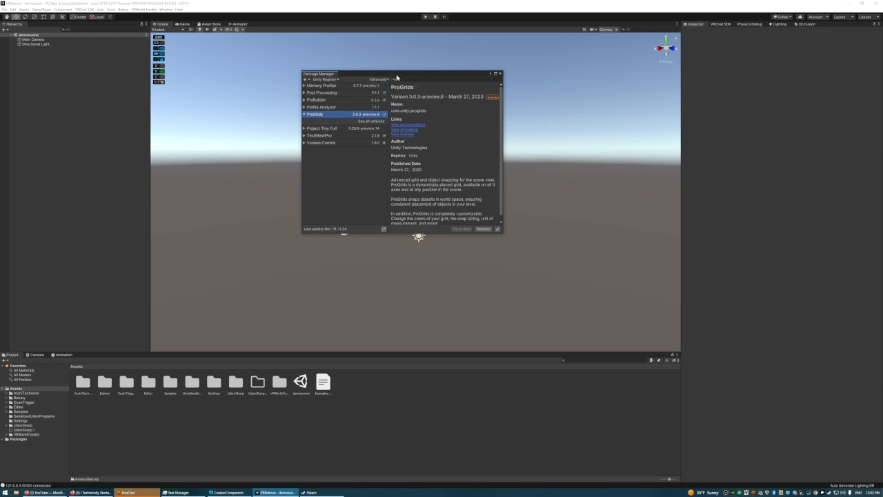
{"action": "left_click_drag", "start_coordinate": [396, 78], "coordinate": [378, 61]}
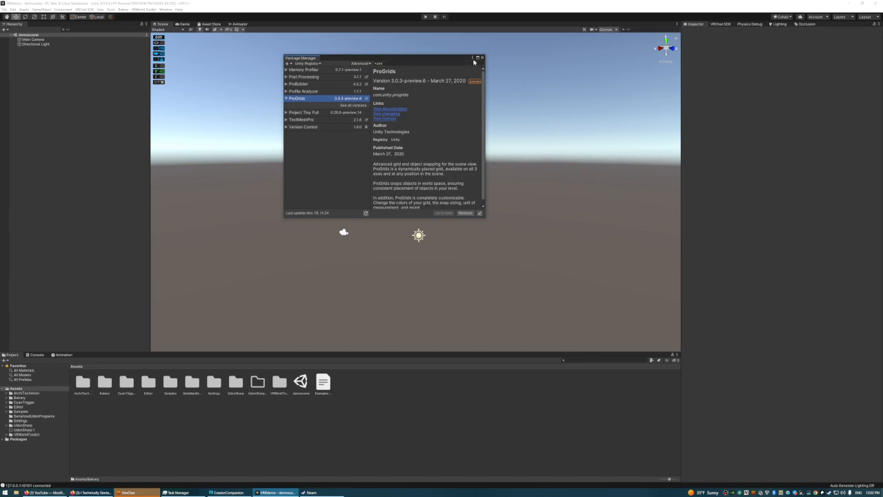
{"action": "left_click", "coordinate": [482, 57]}
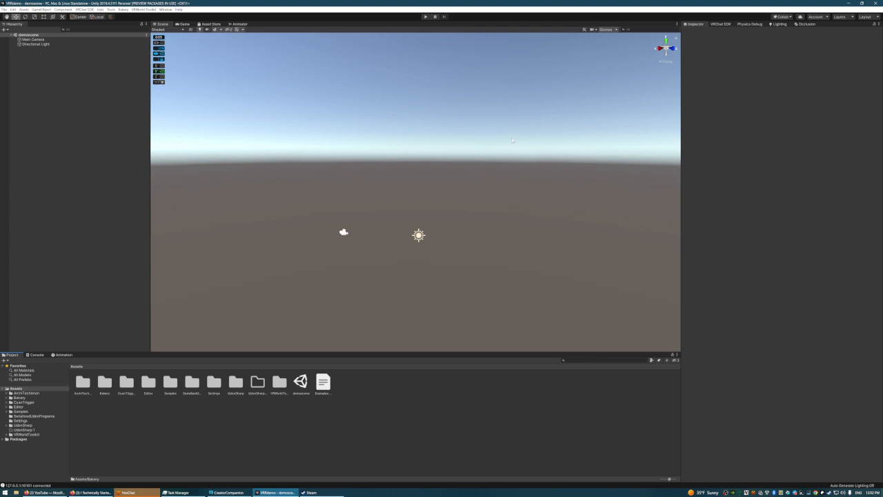
Step: Open the ProBuilder window, dock it beside the Occlusion tab, and narrow that docked area to enlarge the Scene view
{"action": "right_click_drag", "start_coordinate": [394, 157], "coordinate": [412, 167]}
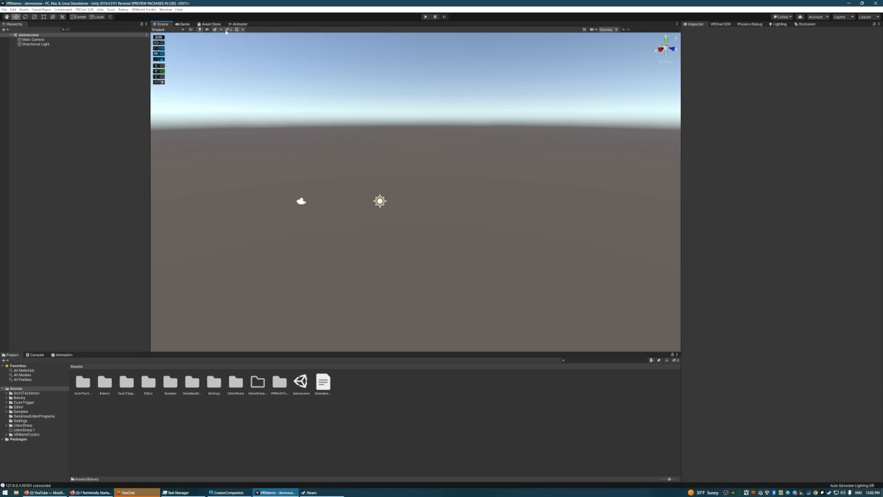
{"action": "left_click", "coordinate": [153, 11]}
{"action": "mouse_move", "coordinate": [167, 9]}
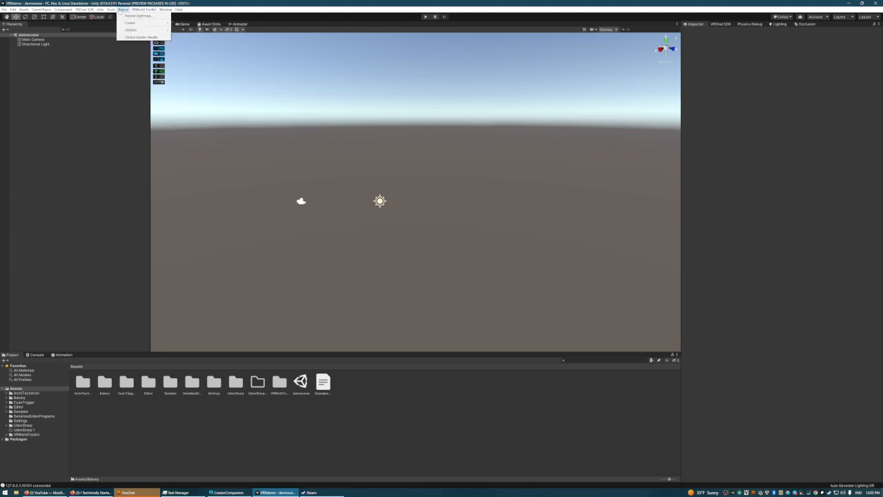
{"action": "mouse_move", "coordinate": [110, 10]}
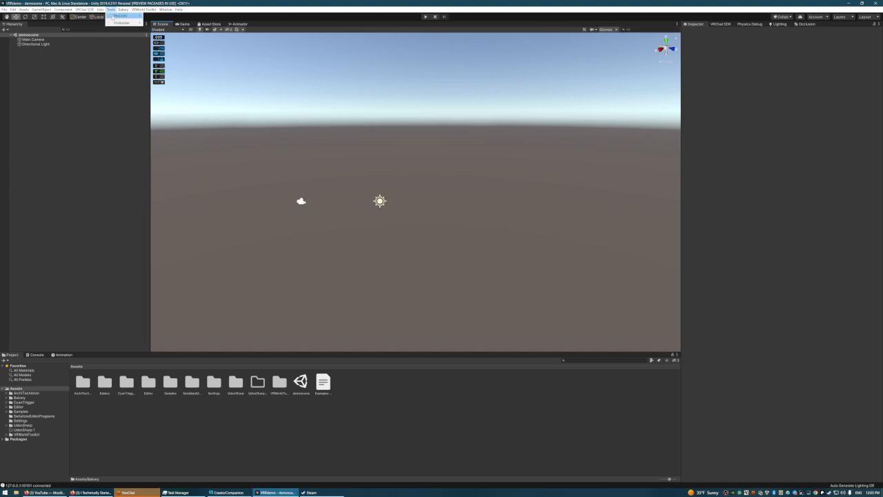
{"action": "mouse_move", "coordinate": [125, 22]}
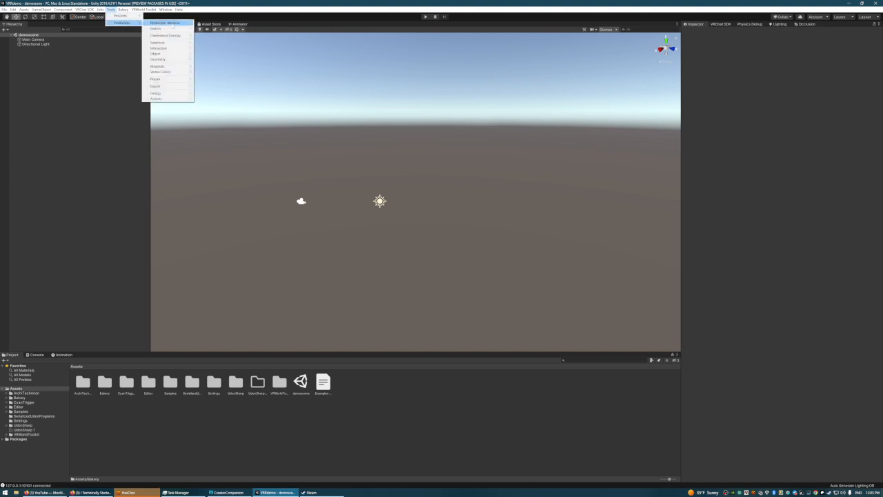
{"action": "left_click", "coordinate": [165, 24]}
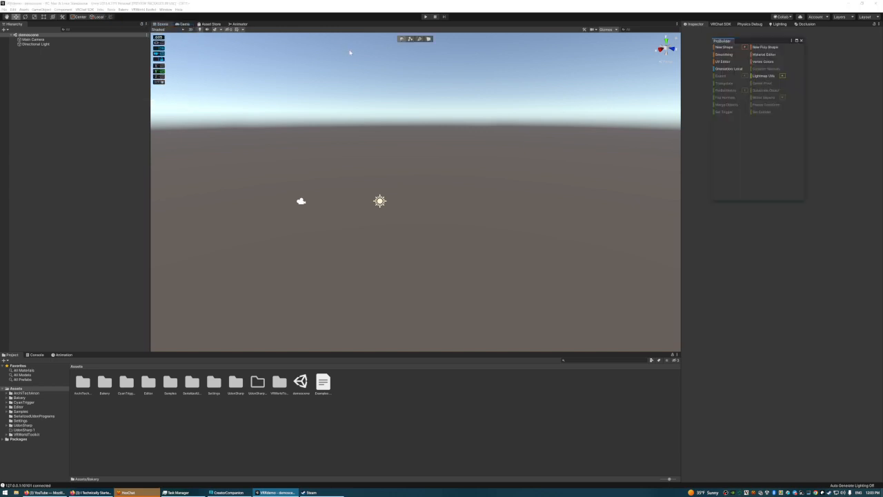
{"action": "left_click_drag", "start_coordinate": [724, 41], "coordinate": [823, 28]}
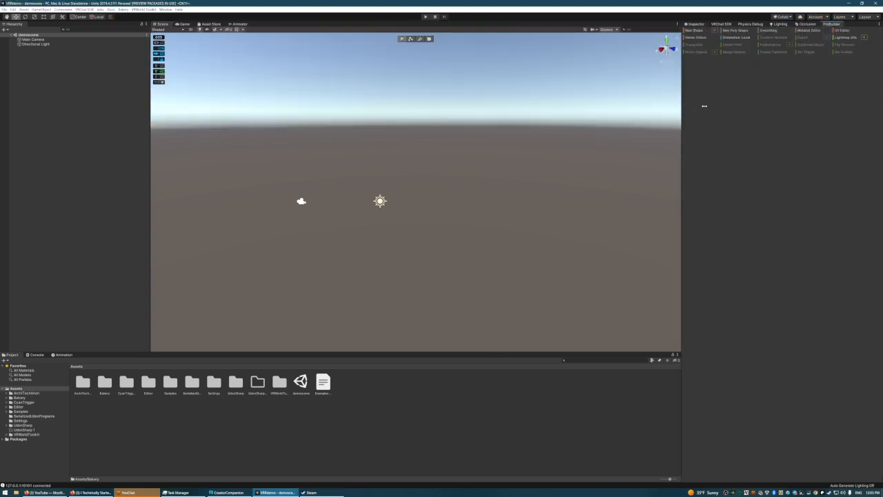
{"action": "left_click_drag", "start_coordinate": [680, 106], "coordinate": [790, 106]}
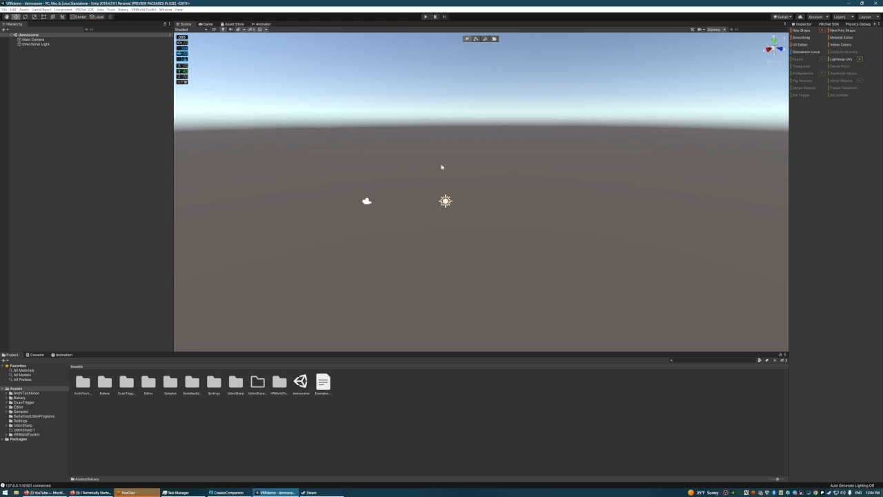
Step: Review the ProBuilder package entry and the advanced package options in the Package Manager, and close it
{"action": "left_click", "coordinate": [166, 9]}
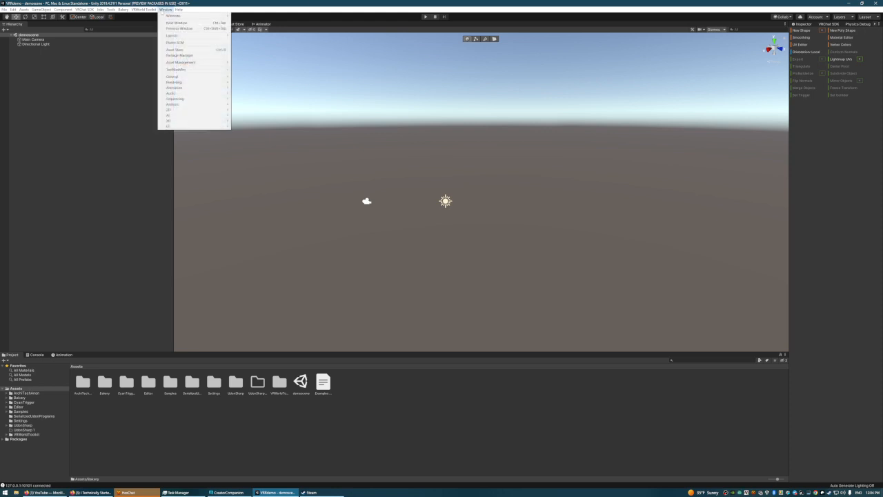
{"action": "left_click", "coordinate": [191, 56]}
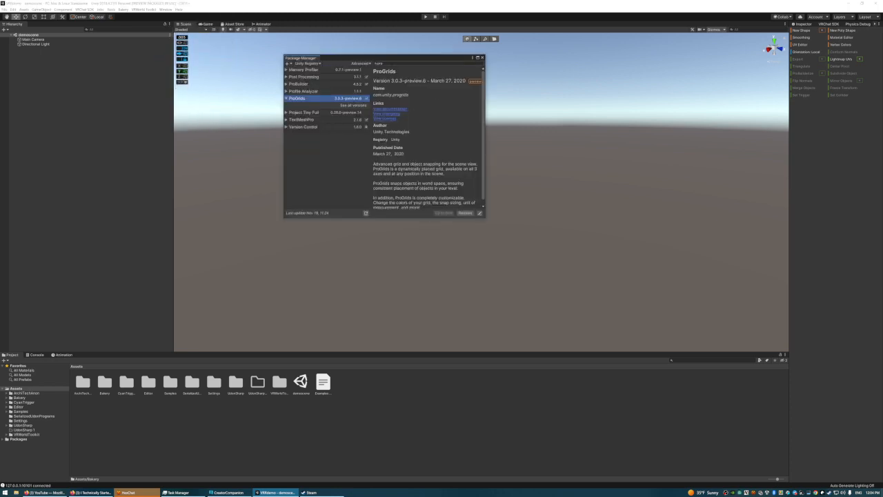
{"action": "left_click", "coordinate": [376, 62]}
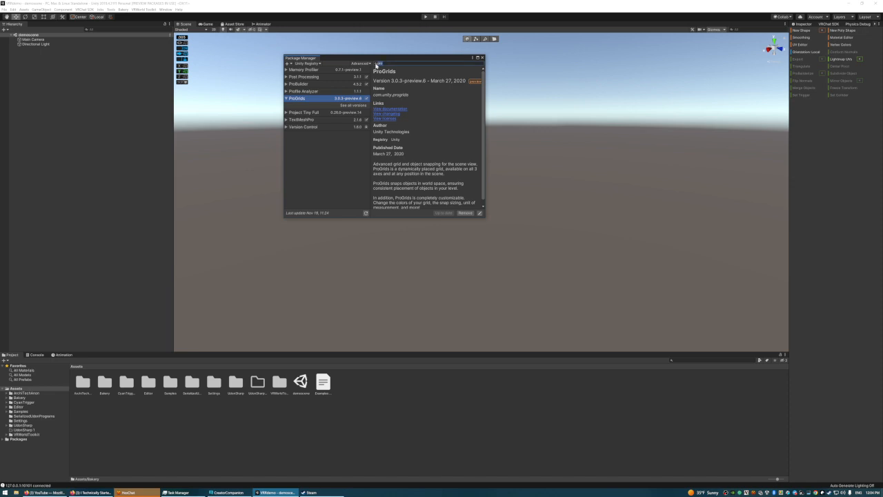
{"action": "left_click", "coordinate": [310, 84]}
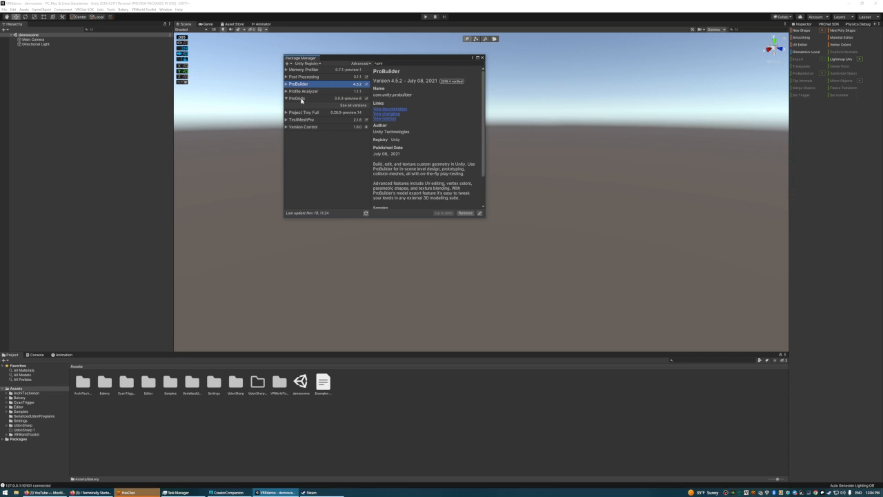
{"action": "left_click", "coordinate": [359, 64]}
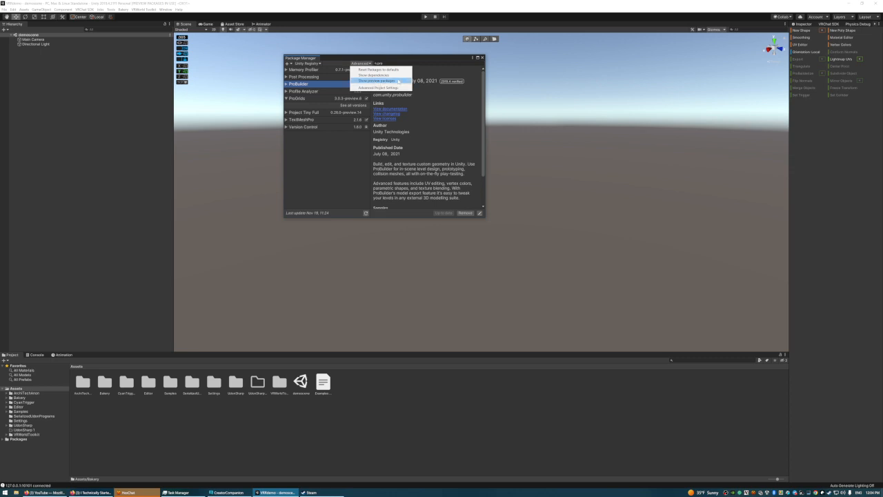
{"action": "left_click", "coordinate": [442, 112]}
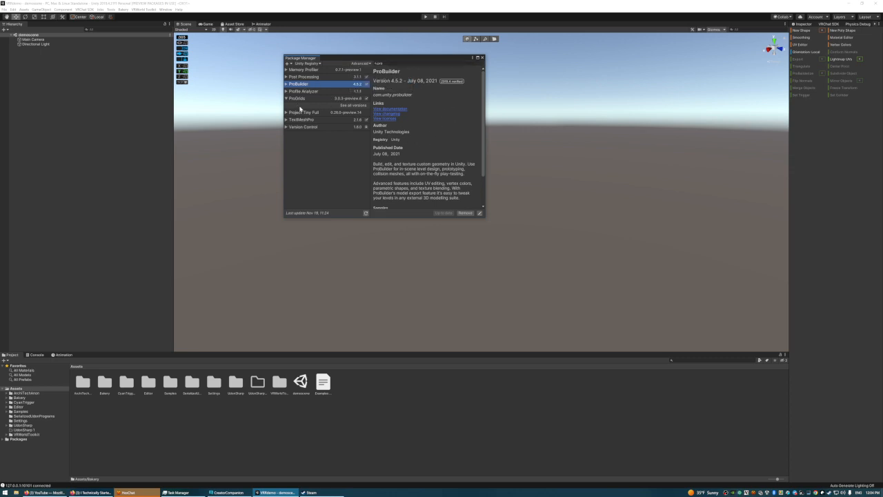
{"action": "left_click", "coordinate": [483, 57]}
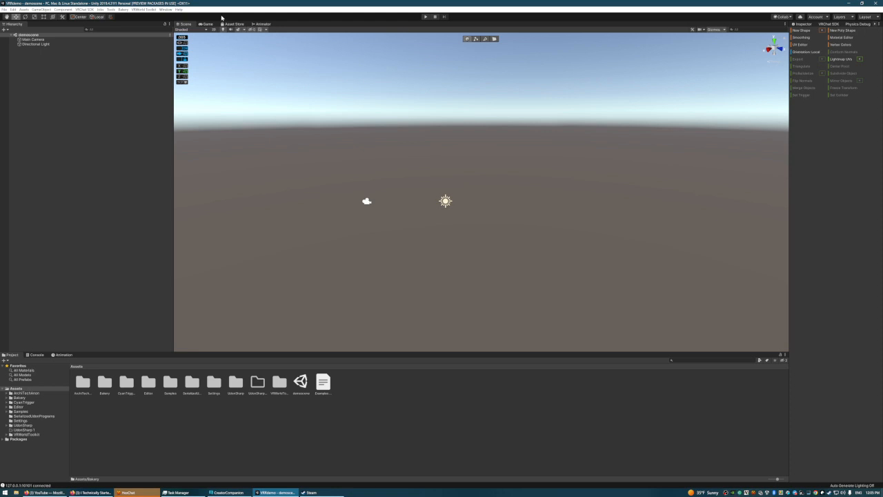
Step: Reopen the Package Manager to examine where the Show preview packages option is, and close it
{"action": "left_click", "coordinate": [165, 9]}
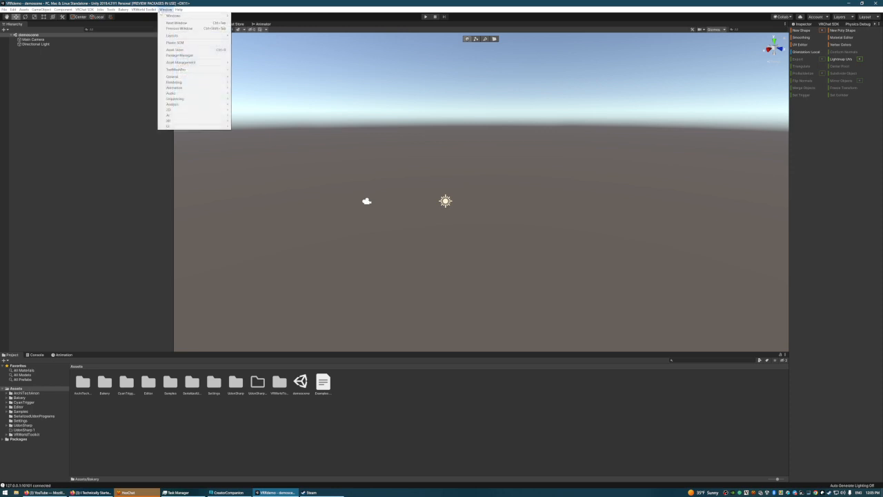
{"action": "left_click", "coordinate": [177, 56]}
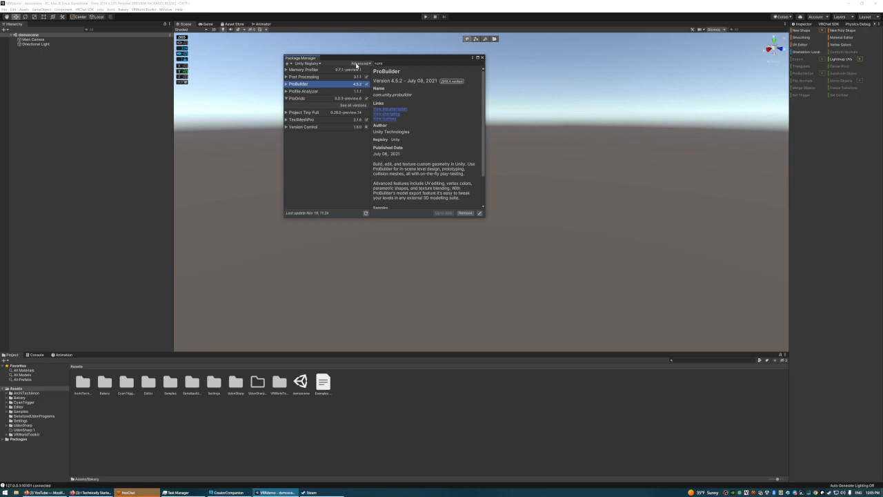
{"action": "left_click", "coordinate": [358, 64]}
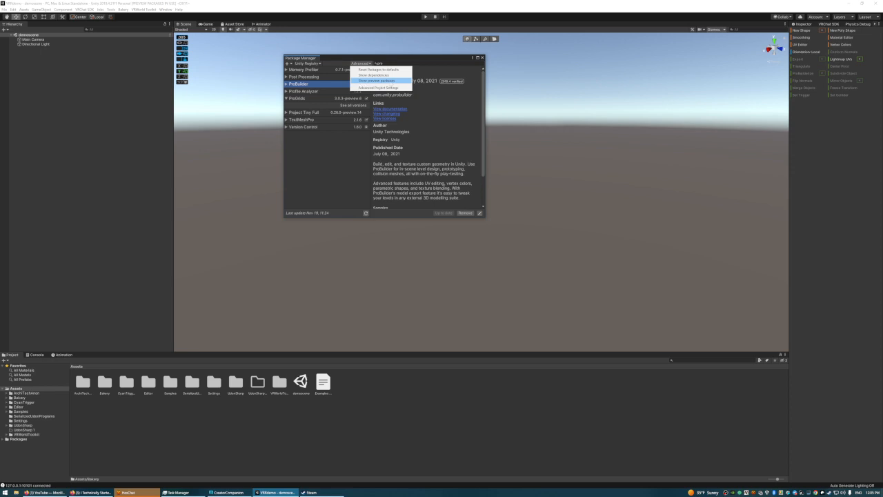
{"action": "left_click", "coordinate": [334, 180]}
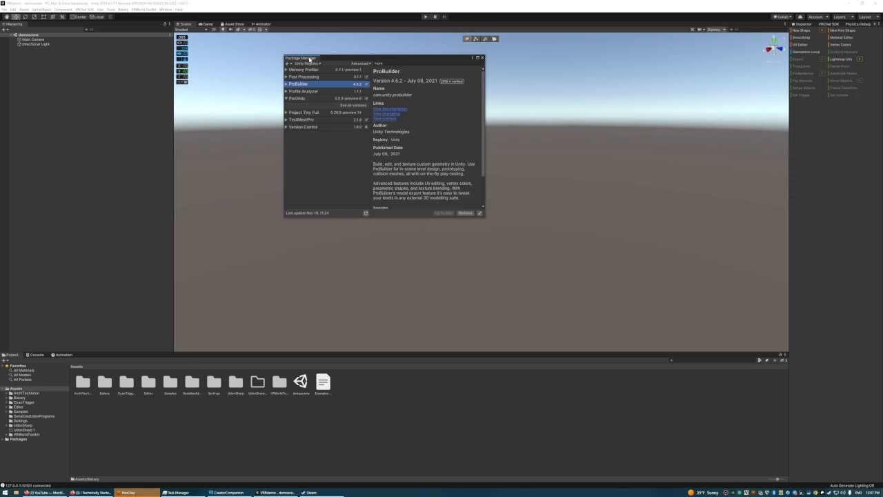
{"action": "left_click", "coordinate": [423, 197]}
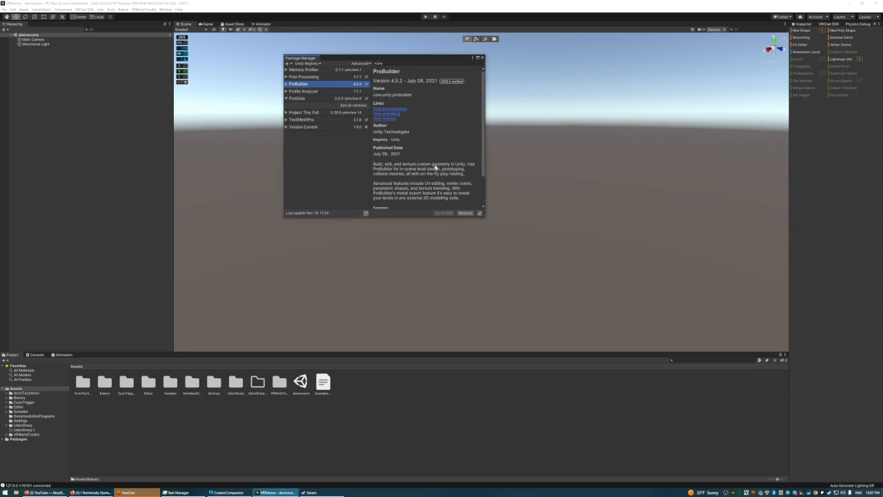
{"action": "left_click", "coordinate": [484, 57]}
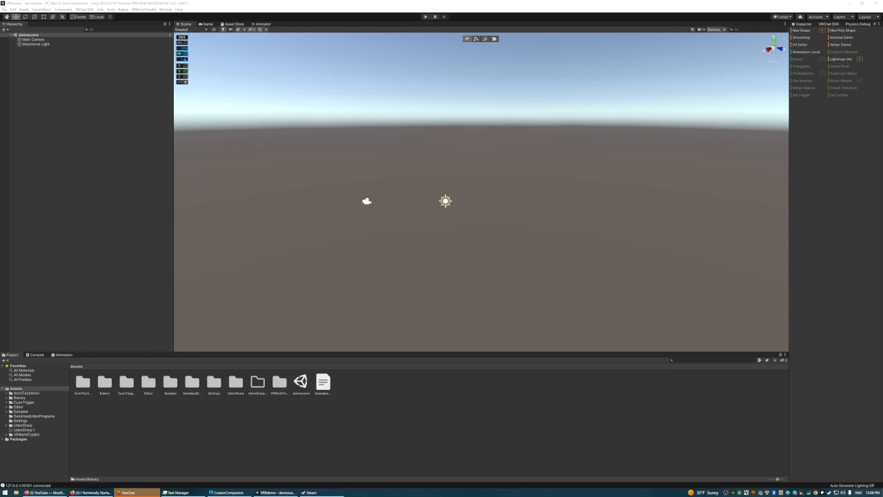
{"action": "left_click", "coordinate": [192, 3]}
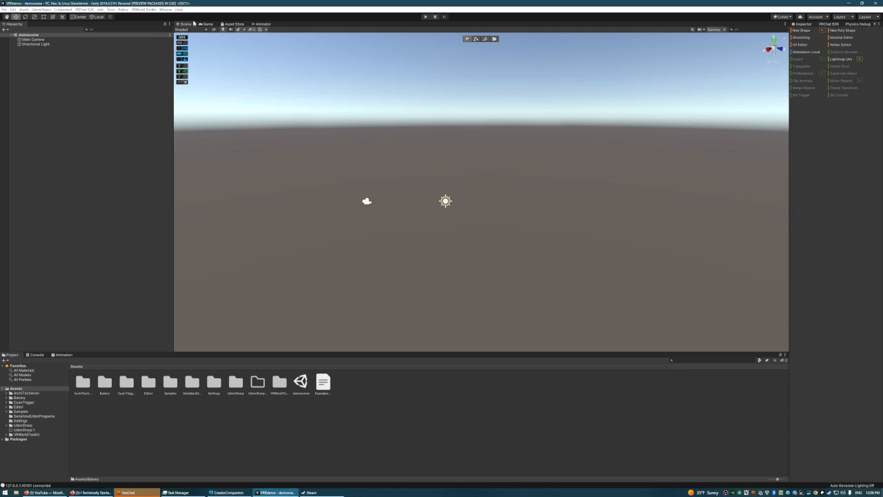
{"action": "left_click", "coordinate": [110, 9]}
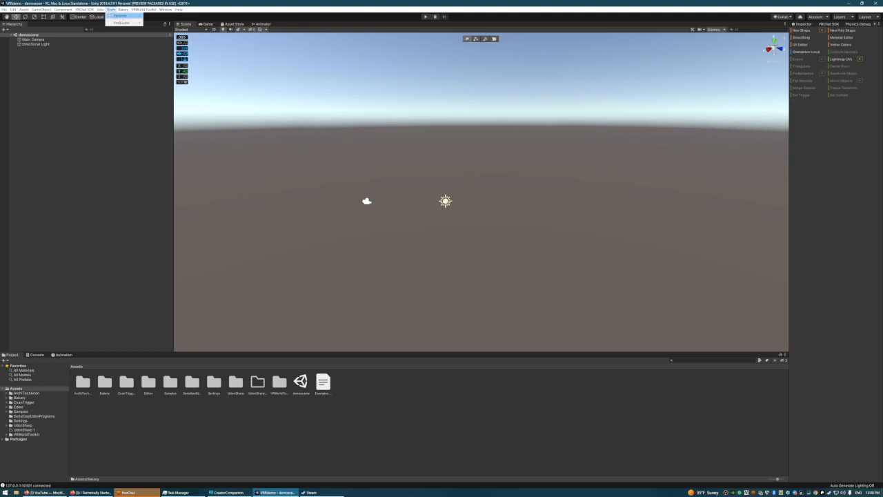
{"action": "mouse_move", "coordinate": [122, 23]}
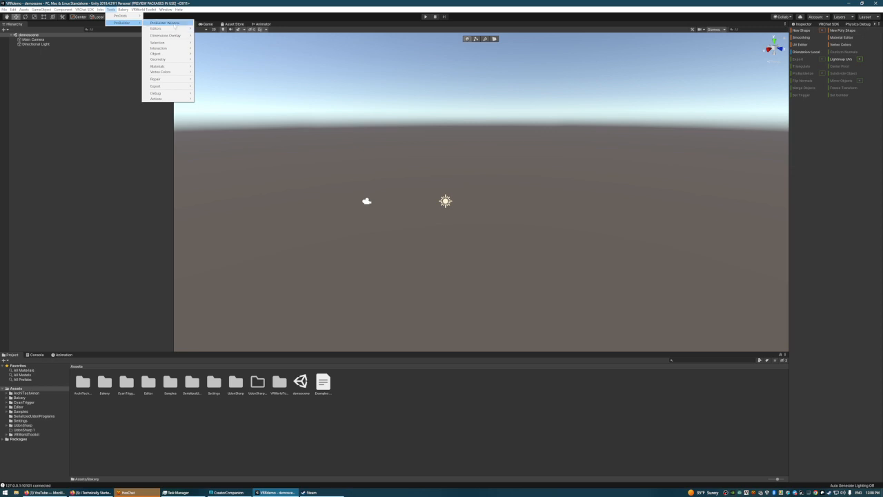
{"action": "left_click", "coordinate": [843, 15]}
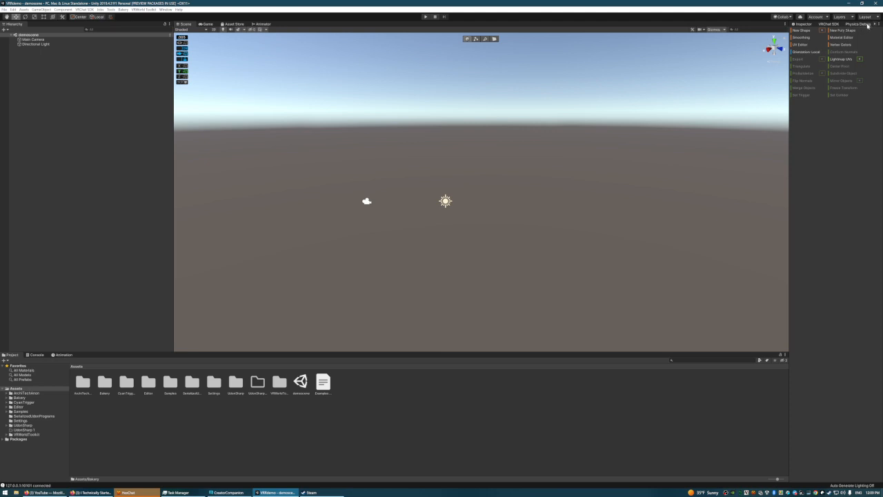
Step: Move the docked ProBuilder tab between the Lighting and Occlusion tabs
{"action": "left_click", "coordinate": [875, 24]}
{"action": "left_click_drag", "start_coordinate": [864, 26], "coordinate": [846, 28]}
Step: Open the ProBuilder Shape Tool, examine the list of available shape types, and close it without building anything
{"action": "mouse_move", "coordinate": [519, 154]}
{"action": "right_mouse_down"}
{"action": "mouse_move", "coordinate": [478, 128]}
{"action": "mouse_move", "coordinate": [505, 152]}
{"action": "right_mouse_up"}
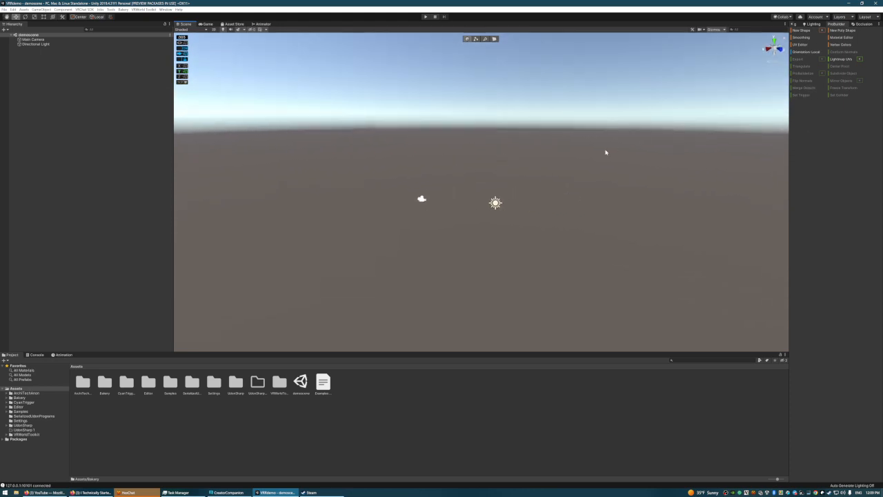
{"action": "right_click_drag", "start_coordinate": [576, 180], "coordinate": [545, 164]}
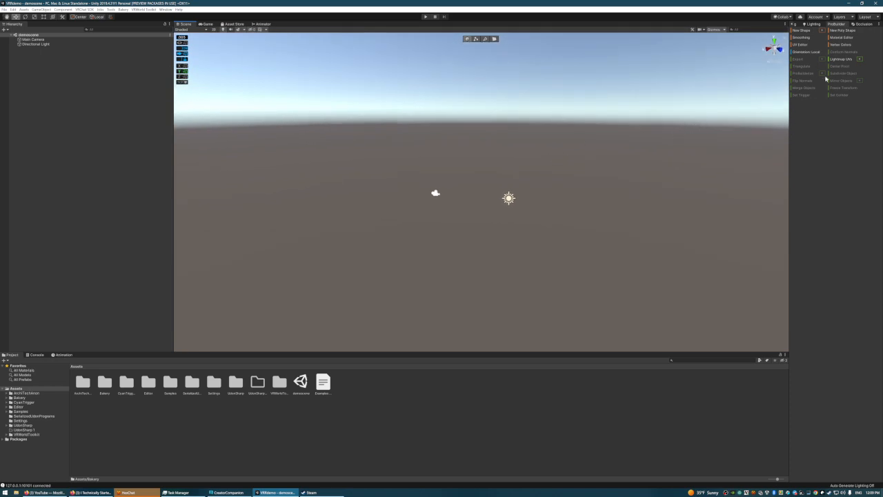
{"action": "left_click", "coordinate": [802, 31]}
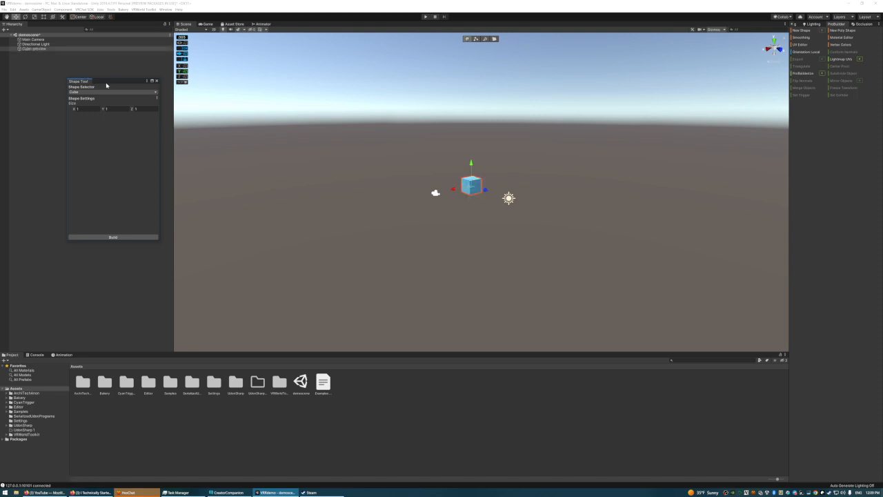
{"action": "left_click_drag", "start_coordinate": [106, 84], "coordinate": [170, 75]}
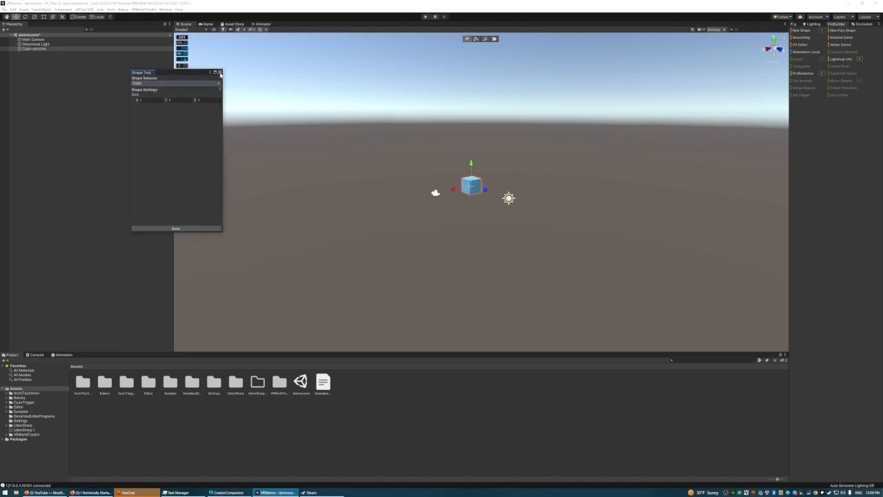
{"action": "left_click", "coordinate": [207, 84]}
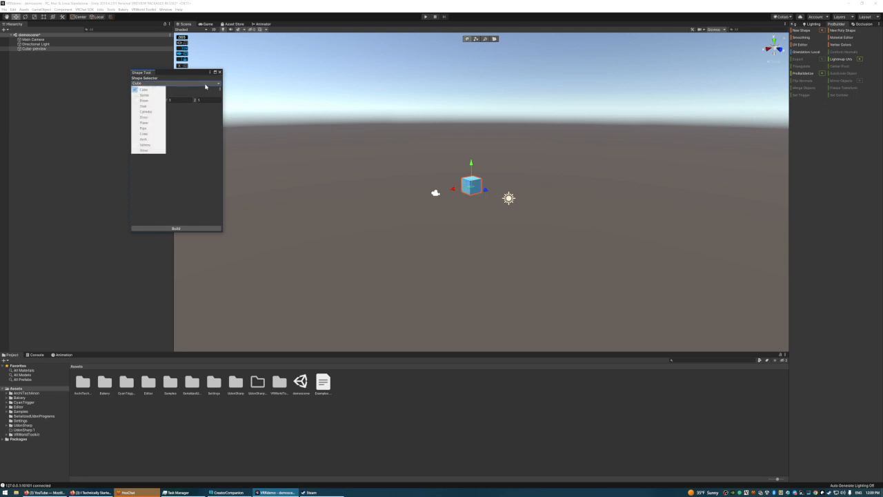
{"action": "left_click", "coordinate": [161, 145]}
{"action": "left_click", "coordinate": [219, 72]}
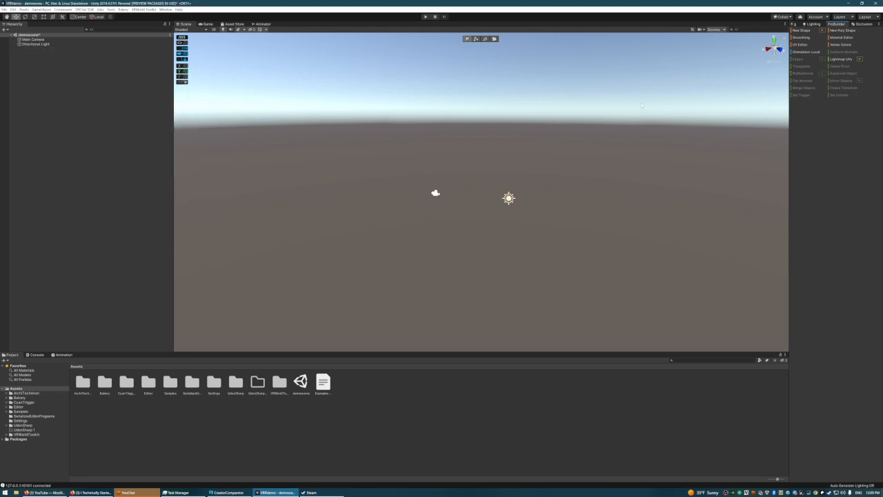
Step: Create a default ProBuilder cube in the scene with New Shape
{"action": "left_click", "coordinate": [801, 30]}
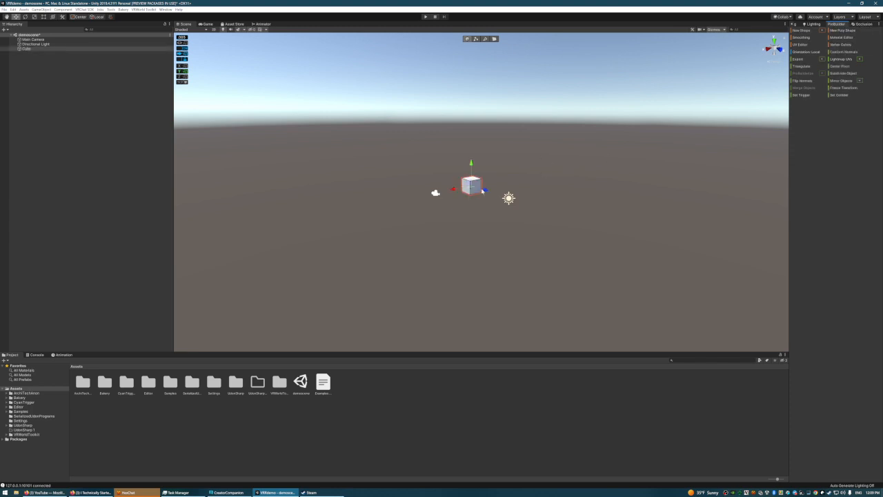
{"action": "right_click_drag", "start_coordinate": [551, 164], "coordinate": [577, 167]}
{"action": "key", "text": "w"}
{"action": "key", "text": "w"}
{"action": "key", "text": "a"}
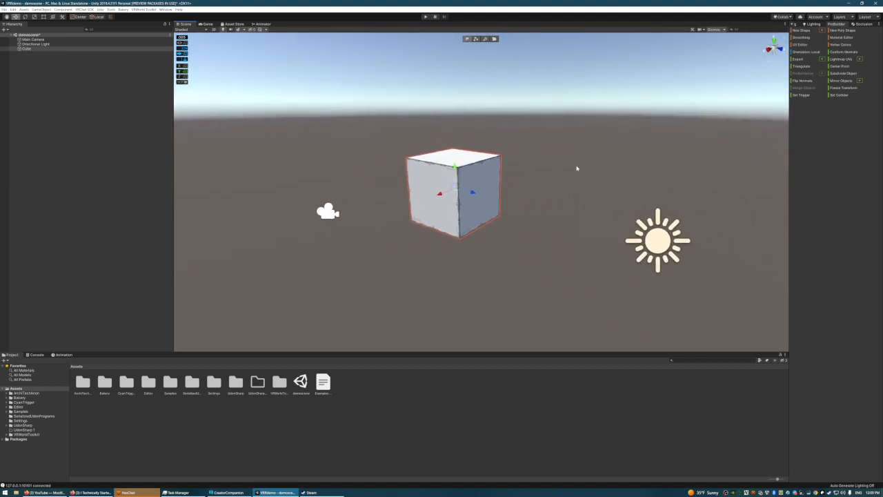
Step: Set the cube's position to X 0, Y 0, Z 0
{"action": "left_click", "coordinate": [792, 24]}
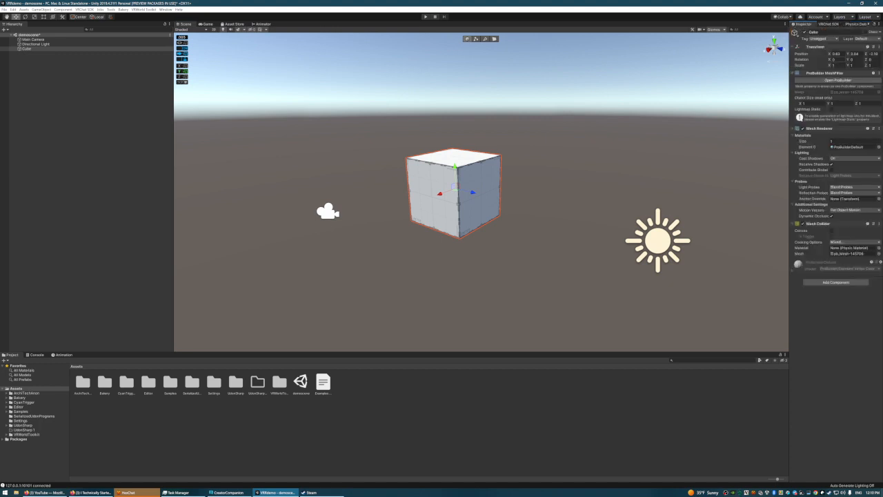
{"action": "left_click", "coordinate": [808, 53]}
{"action": "type", "text": "0"}
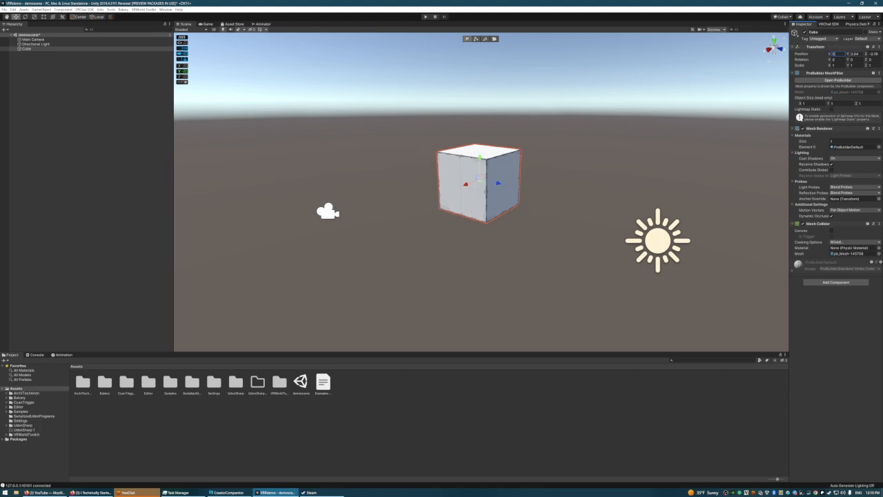
{"action": "key", "text": "Tab"}
{"action": "type", "text": "0"}
{"action": "key", "text": "Tab"}
{"action": "type", "text": "0"}
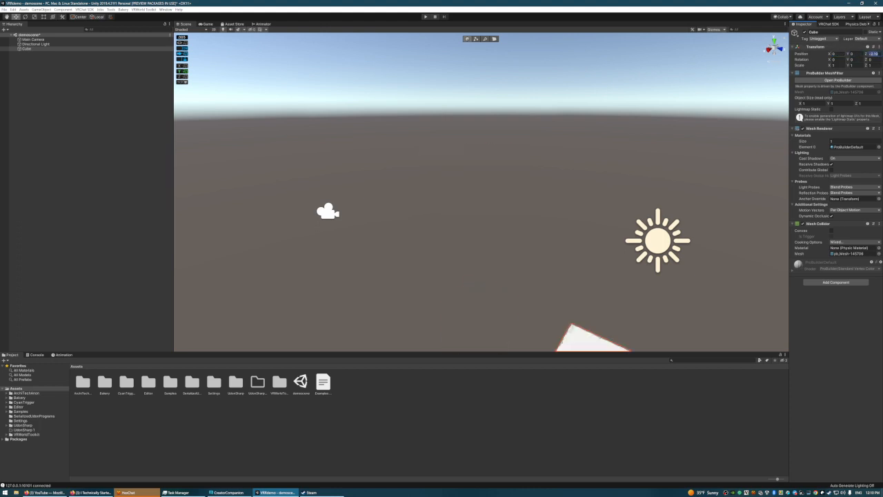
{"action": "right_click_drag", "start_coordinate": [512, 186], "coordinate": [452, 216]}
{"action": "key", "text": "w"}
{"action": "key", "text": "s"}
Step: Return to the ProBuilder tools and, in face selection mode, lower the cube's top face to form a thin slab
{"action": "left_click", "coordinate": [869, 25]}
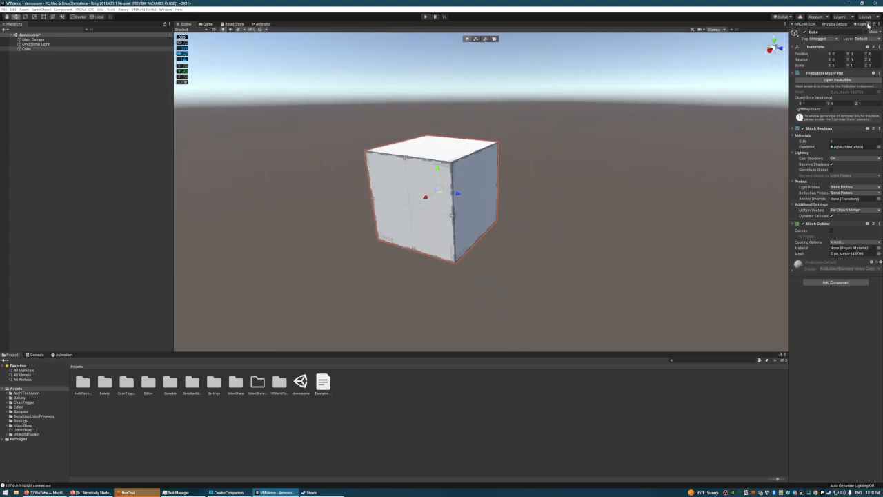
{"action": "left_click", "coordinate": [853, 26]}
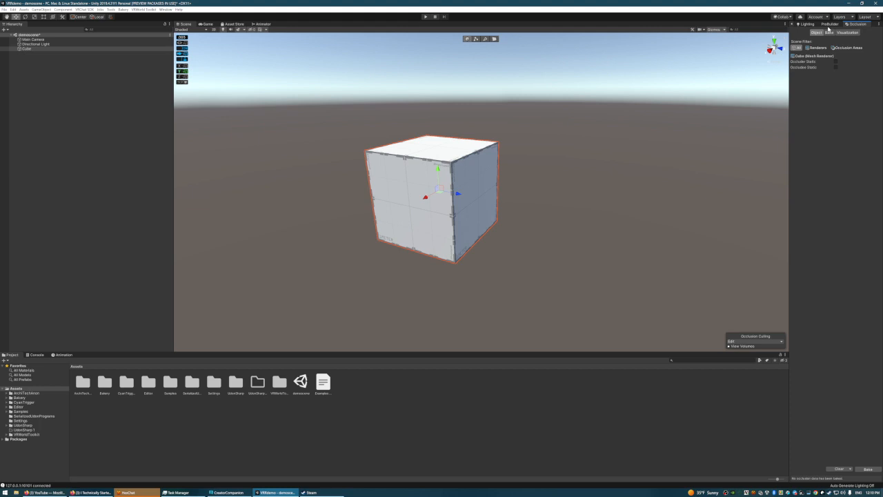
{"action": "left_click", "coordinate": [829, 26]}
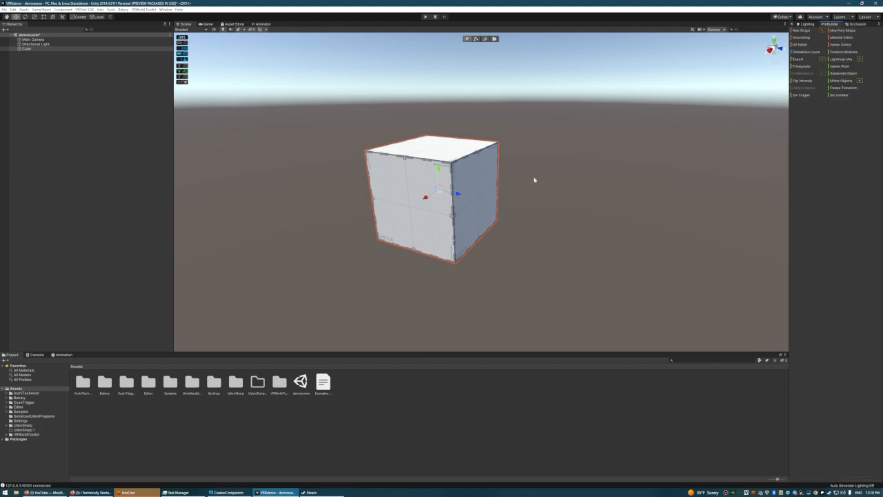
{"action": "right_click_drag", "start_coordinate": [598, 186], "coordinate": [552, 186]}
{"action": "key", "text": "w"}
{"action": "key", "text": "s"}
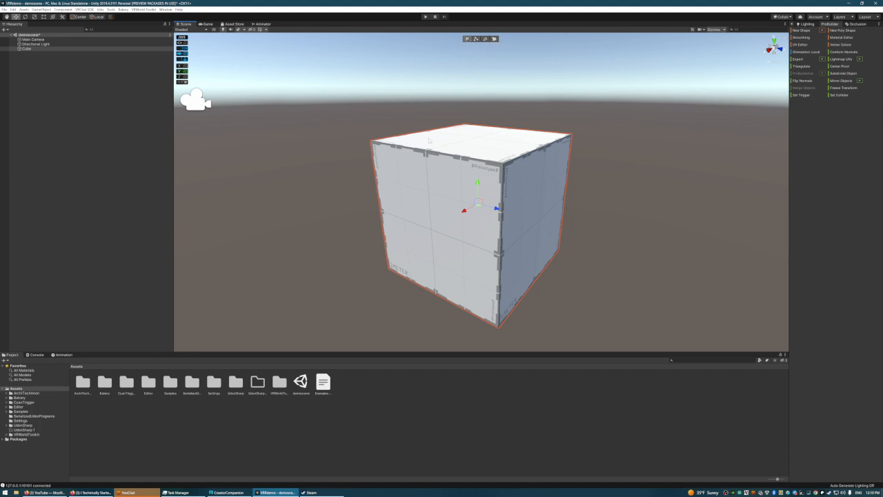
{"action": "left_click", "coordinate": [494, 39]}
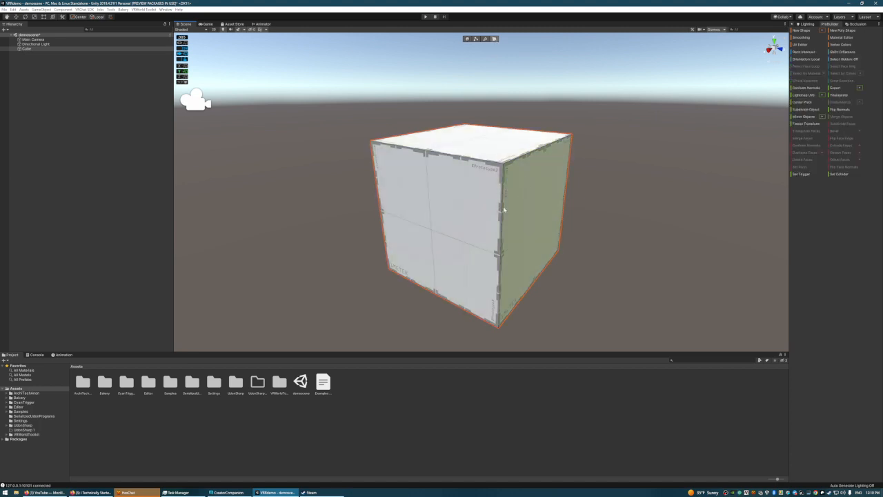
{"action": "left_click", "coordinate": [492, 144]}
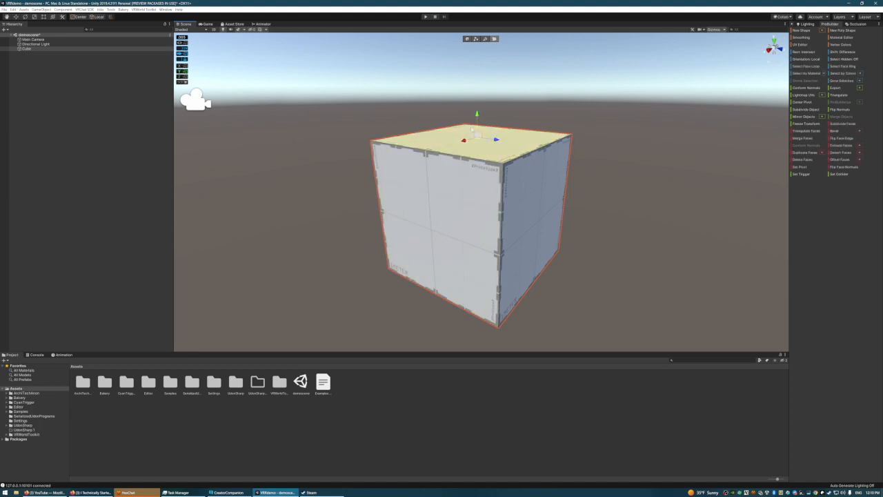
{"action": "left_click_drag", "start_coordinate": [477, 115], "coordinate": [489, 232]}
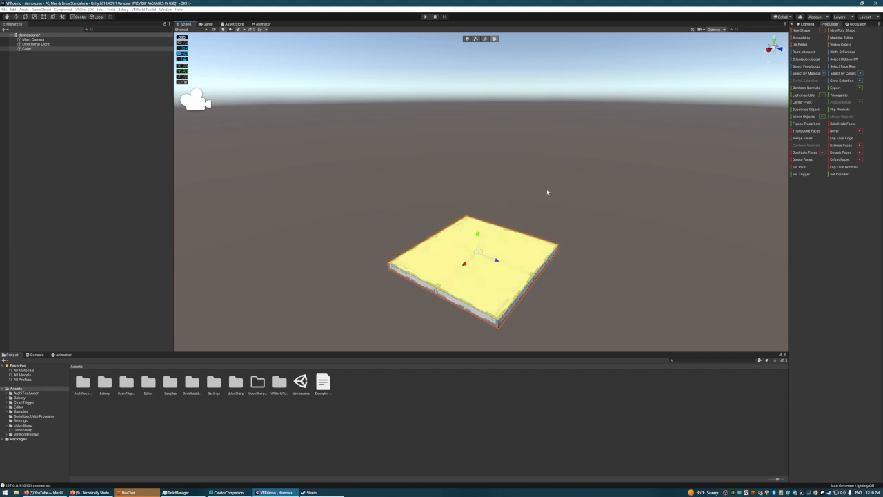
Step: Move one side face of the slab outward along the red axis in two stages to form a long strip
{"action": "right_click_drag", "start_coordinate": [583, 160], "coordinate": [561, 154]}
{"action": "key", "text": "s"}
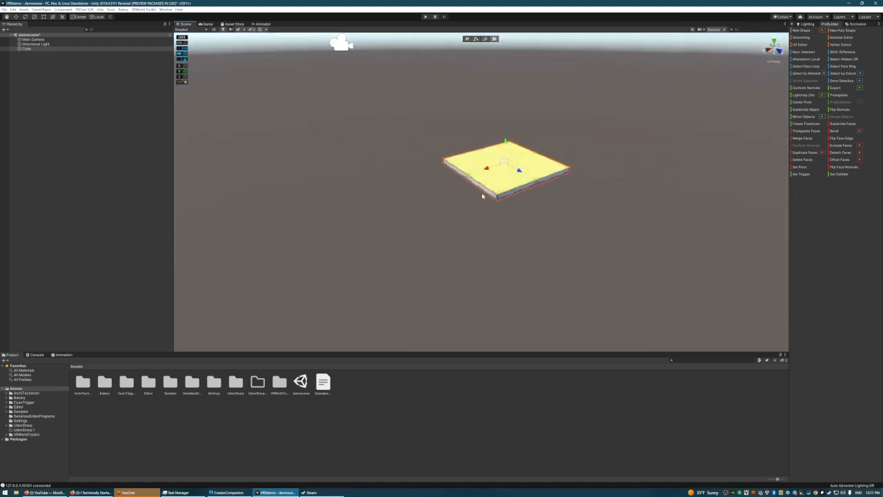
{"action": "left_click", "coordinate": [486, 192]}
{"action": "left_click_drag", "start_coordinate": [446, 184], "coordinate": [114, 286]}
{"action": "key", "text": "s"}
{"action": "right_click_drag", "start_coordinate": [519, 209], "coordinate": [477, 206]}
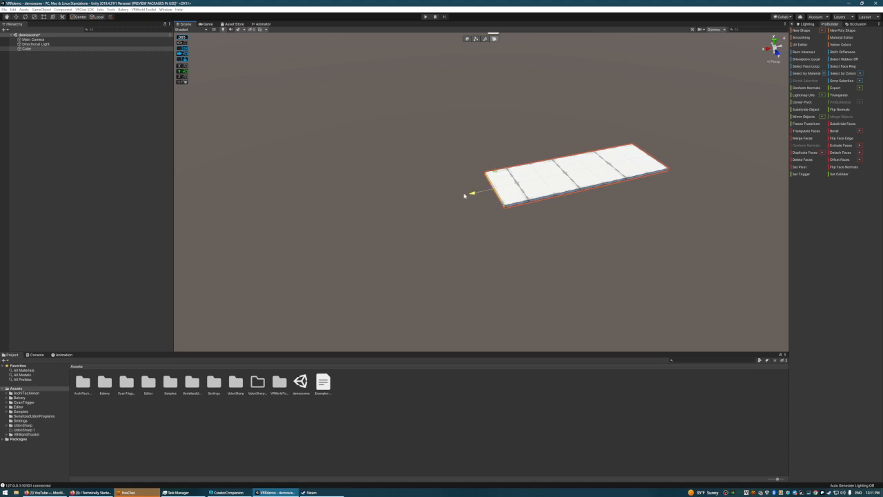
{"action": "left_click_drag", "start_coordinate": [467, 193], "coordinate": [300, 229]}
Step: Move the strip's long side face outward along the blue axis to widen it into a broad floor
{"action": "left_click", "coordinate": [530, 203]}
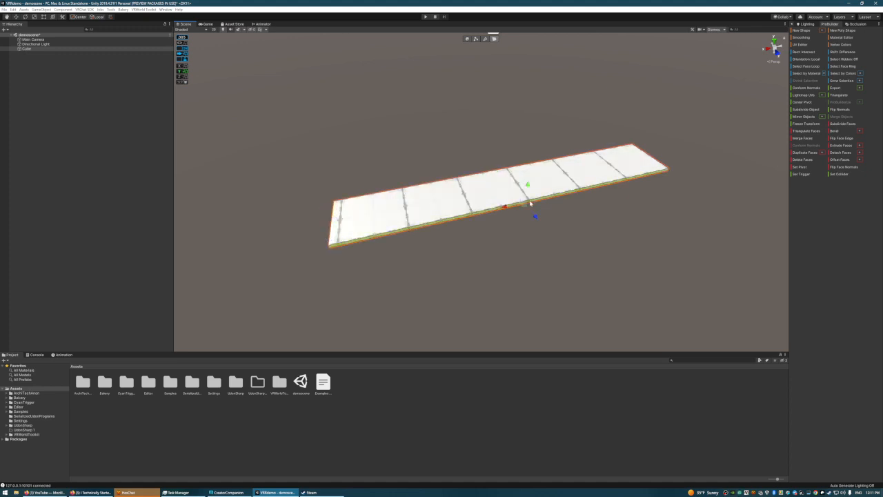
{"action": "left_click_drag", "start_coordinate": [535, 219], "coordinate": [599, 321]}
{"action": "right_click_drag", "start_coordinate": [528, 231], "coordinate": [560, 149]}
{"action": "key", "text": "s"}
{"action": "right_click_drag", "start_coordinate": [573, 196], "coordinate": [574, 196]}
{"action": "key", "text": "s"}
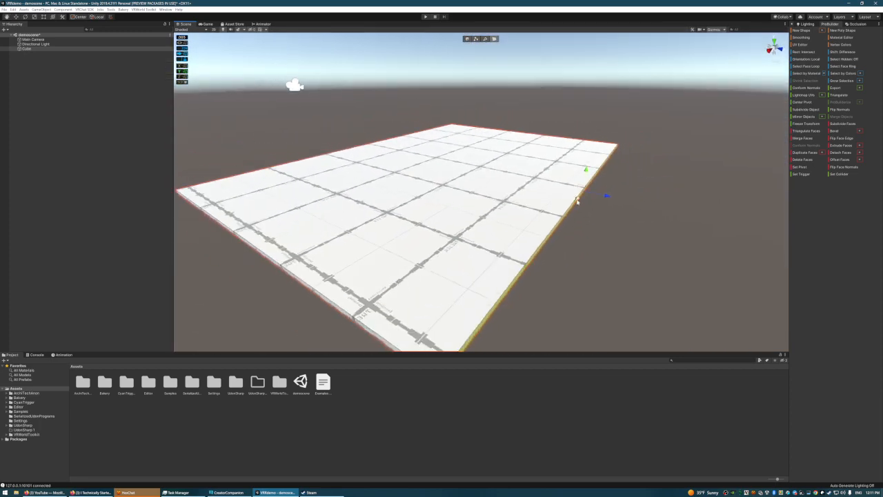
Step: Raise the floor slab's top face slightly and clear the selection
{"action": "left_click", "coordinate": [512, 187]}
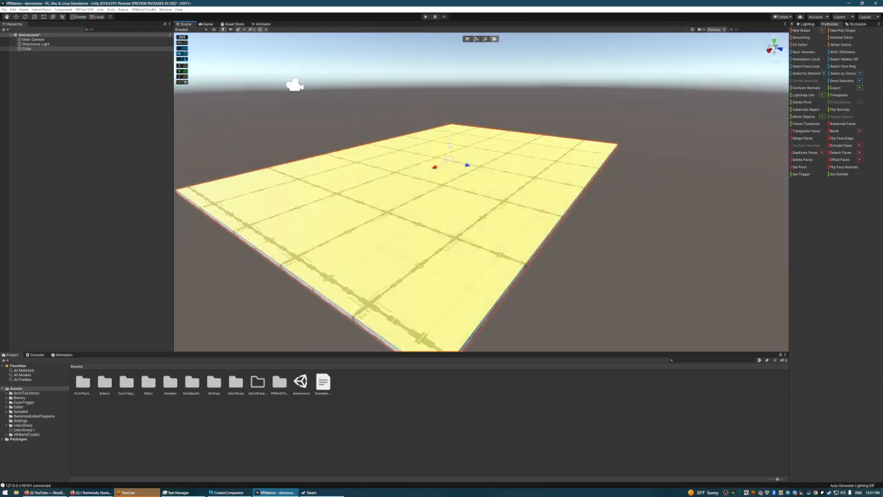
{"action": "mouse_move", "coordinate": [449, 142]}
{"action": "left_mouse_down"}
{"action": "mouse_move", "coordinate": [446, 97]}
{"action": "mouse_move", "coordinate": [451, 143]}
{"action": "left_mouse_up"}
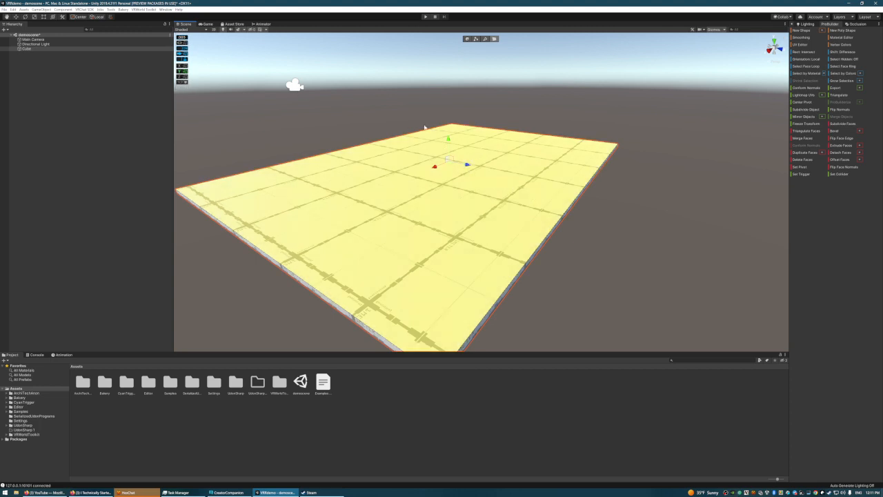
{"action": "right_click_drag", "start_coordinate": [529, 126], "coordinate": [491, 142]}
{"action": "key", "text": "w"}
{"action": "key", "text": "s"}
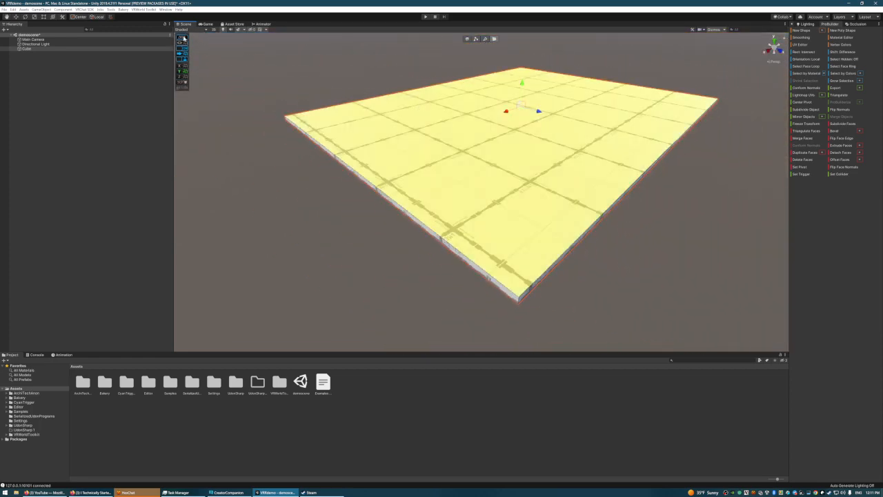
{"action": "right_click_drag", "start_coordinate": [560, 120], "coordinate": [560, 102]}
{"action": "key", "text": "s"}
{"action": "key", "text": "w"}
{"action": "left_click", "coordinate": [570, 120]}
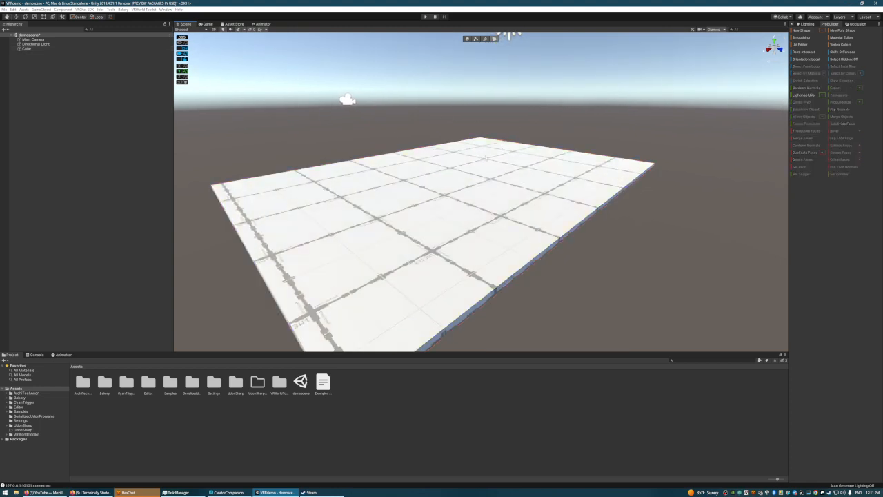
Step: Extend the floor slab further by moving its long side face outward along the blue axis
{"action": "left_click", "coordinate": [485, 158]}
{"action": "right_click_drag", "start_coordinate": [599, 118], "coordinate": [535, 98]}
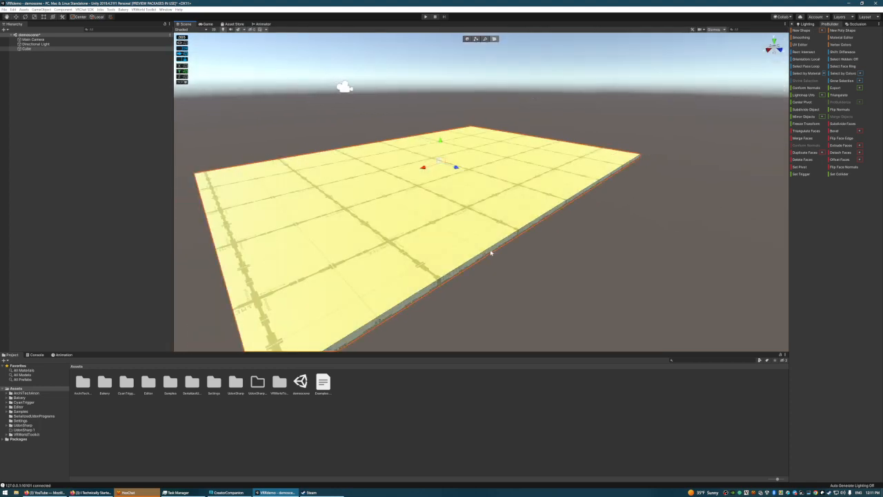
{"action": "left_click", "coordinate": [490, 251]}
{"action": "left_click_drag", "start_coordinate": [582, 211], "coordinate": [676, 239]}
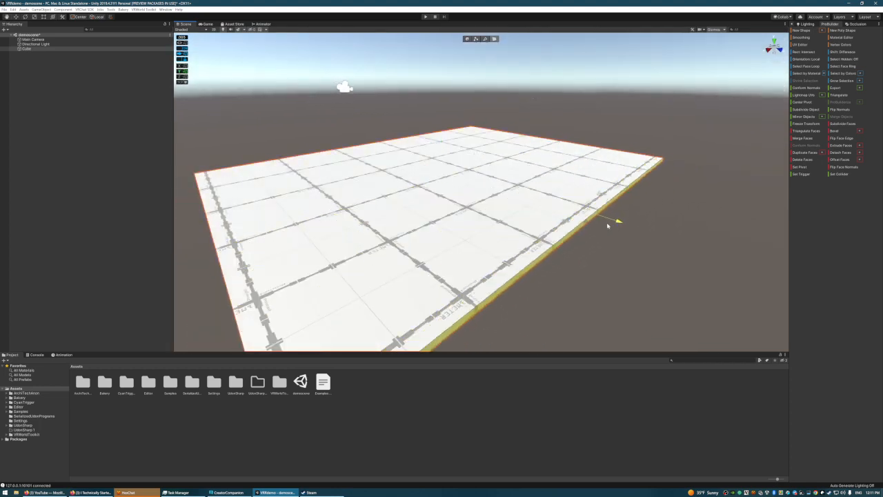
{"action": "right_click_drag", "start_coordinate": [508, 68], "coordinate": [508, 85]}
{"action": "key", "text": "s"}
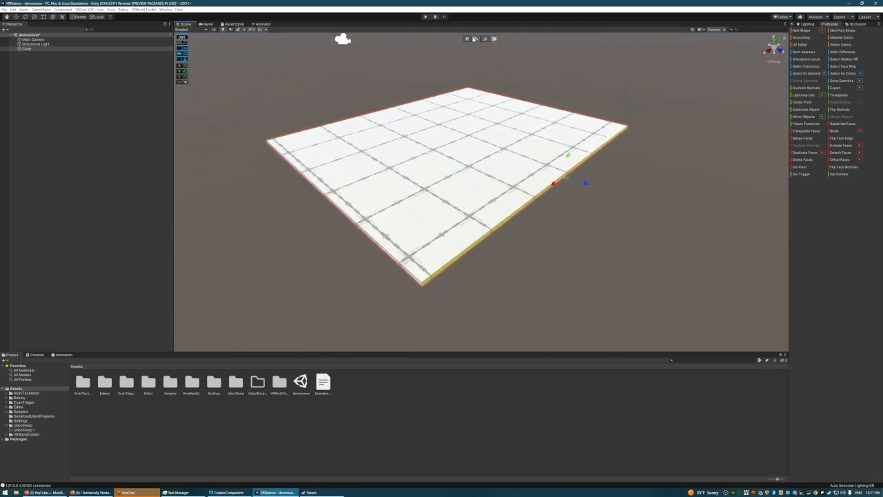
Step: Try moving the short vertical edge at the slab's near corner in edge selection mode, and undo the change
{"action": "left_click", "coordinate": [484, 39]}
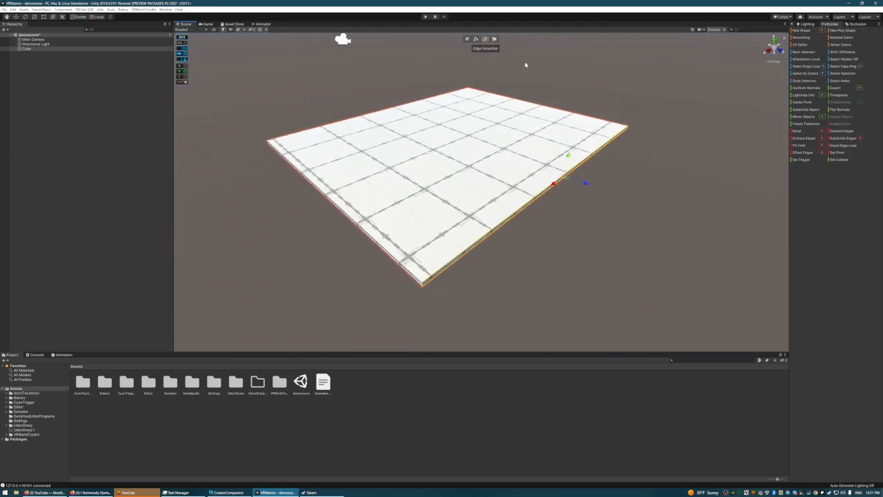
{"action": "left_click", "coordinate": [706, 105]}
{"action": "key", "text": "w"}
{"action": "right_click_drag", "start_coordinate": [578, 197], "coordinate": [546, 207]}
{"action": "left_click", "coordinate": [553, 189]}
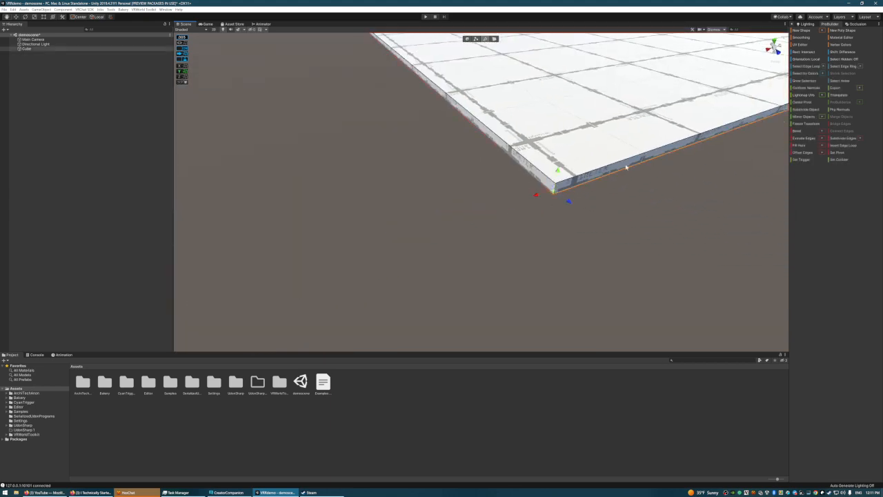
{"action": "key", "text": "s"}
{"action": "right_click_drag", "start_coordinate": [602, 105], "coordinate": [486, 147]}
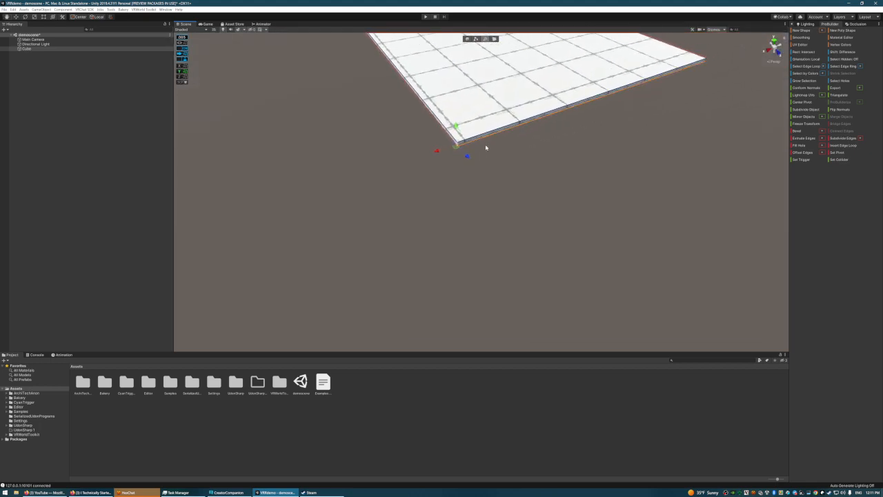
{"action": "left_click_drag", "start_coordinate": [454, 150], "coordinate": [189, 110]}
{"action": "right_click_drag", "start_coordinate": [482, 180], "coordinate": [414, 147]}
{"action": "key", "text": "ctrl+z"}
{"action": "key", "text": "ctrl+z"}
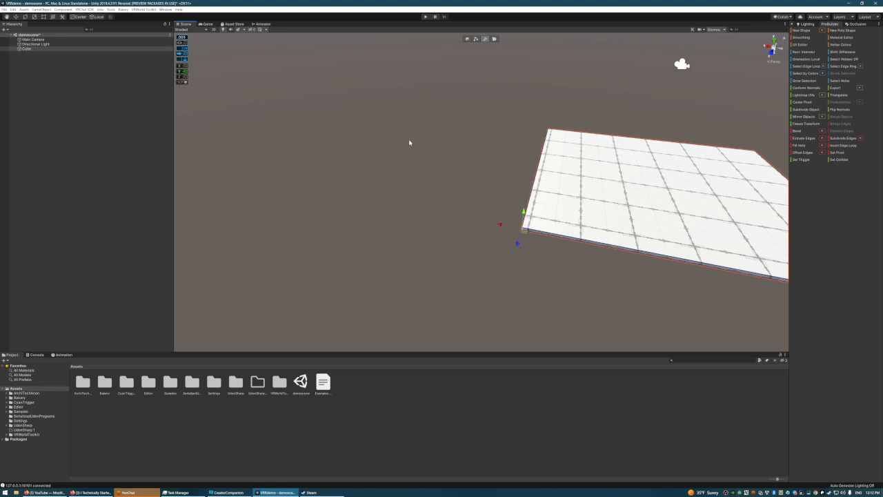
Step: In vertex selection mode, raise the vertex at the slab's near corner along the green axis
{"action": "right_click_drag", "start_coordinate": [462, 130], "coordinate": [516, 135]}
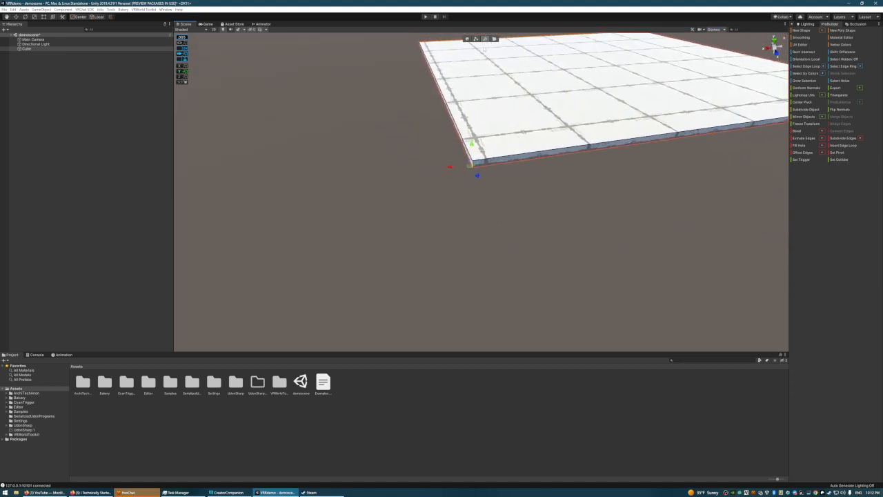
{"action": "left_click", "coordinate": [477, 40]}
{"action": "left_click", "coordinate": [505, 184]}
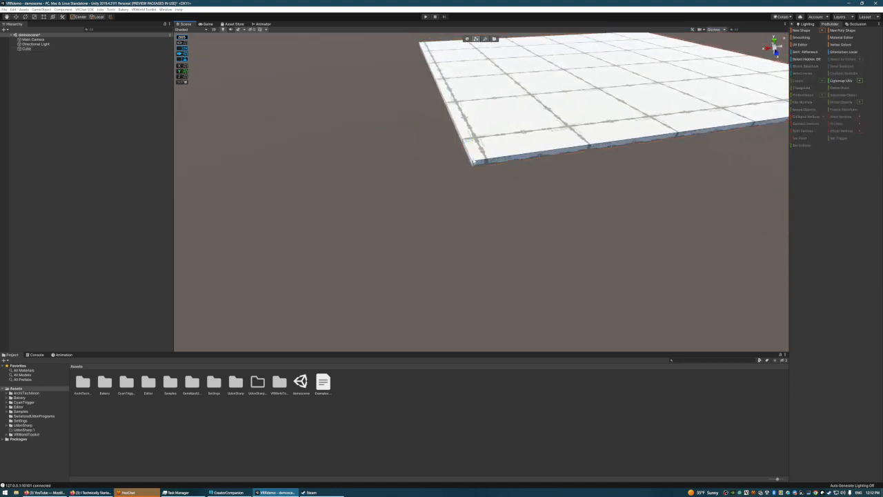
{"action": "left_click", "coordinate": [475, 163]}
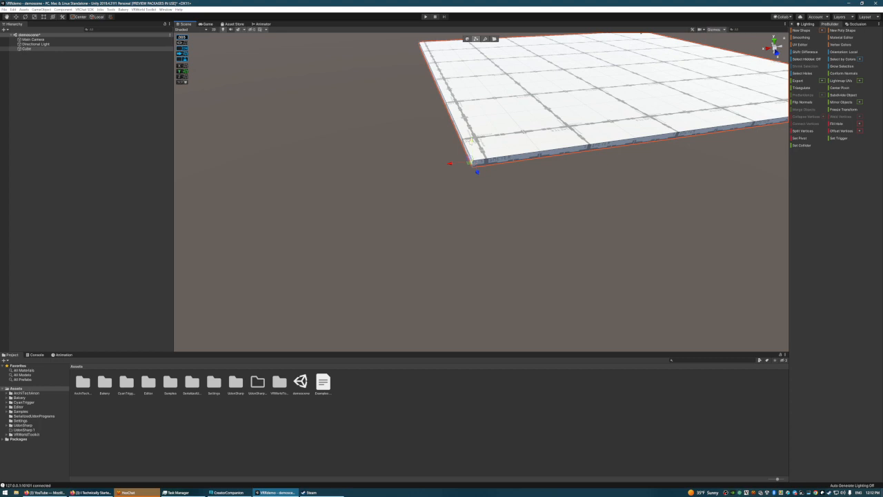
{"action": "left_click_drag", "start_coordinate": [472, 142], "coordinate": [470, 22]}
{"action": "left_click_drag", "start_coordinate": [564, 156], "coordinate": [523, 175], "text": "alt"}
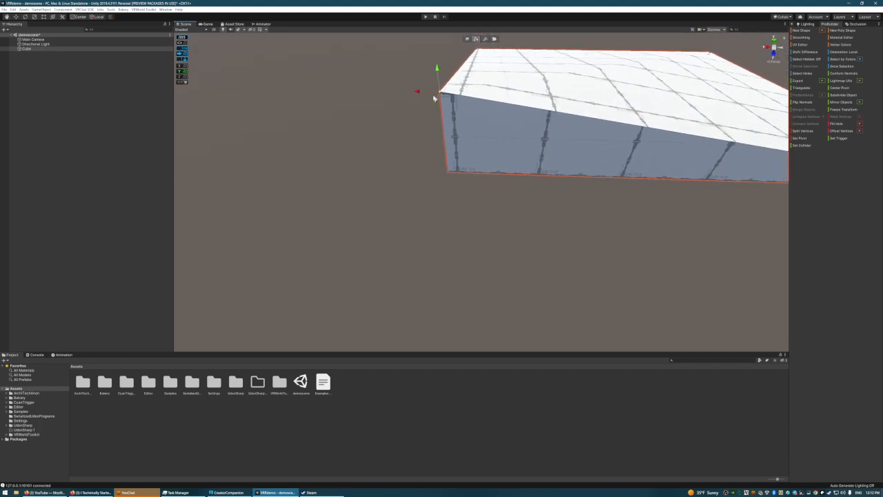
Step: Move the raised corner vertex horizontally in over the slab to distort its shape
{"action": "left_click_drag", "start_coordinate": [447, 91], "coordinate": [682, 52]}
{"action": "left_click_drag", "start_coordinate": [711, 129], "coordinate": [498, 88], "text": "alt"}
{"action": "right_click_drag", "start_coordinate": [566, 155], "coordinate": [579, 115]}
{"action": "key", "text": "w"}
{"action": "left_click_drag", "start_coordinate": [580, 114], "coordinate": [472, 166], "text": "alt"}
{"action": "left_click_drag", "start_coordinate": [349, 128], "coordinate": [456, 119]}
Step: Undo the moves made to the slab's corner vertex
{"action": "right_click_drag", "start_coordinate": [524, 153], "coordinate": [578, 142]}
{"action": "key", "text": "a"}
{"action": "key", "text": "ctrl+z"}
{"action": "key", "text": "ctrl+z"}
{"action": "key", "text": "ctrl+z"}
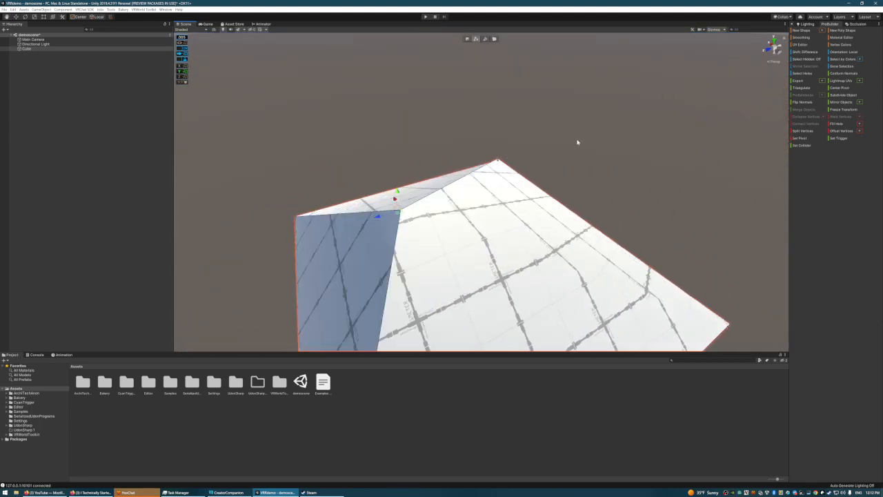
{"action": "key", "text": "ctrl+z"}
{"action": "key", "text": "ctrl+z"}
{"action": "key", "text": "ctrl+z"}
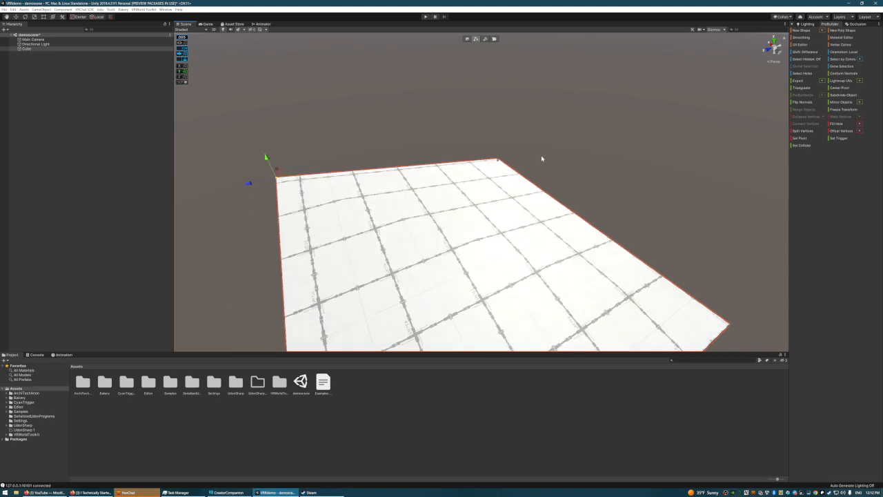
Step: Clear the vertex selection and examine the slab along its long side
{"action": "key", "text": "w"}
{"action": "right_click_drag", "start_coordinate": [371, 162], "coordinate": [526, 132]}
{"action": "key", "text": "a"}
{"action": "left_click", "coordinate": [526, 90]}
{"action": "right_click_drag", "start_coordinate": [556, 102], "coordinate": [575, 79]}
{"action": "key", "text": "w"}
{"action": "right_click_drag", "start_coordinate": [486, 147], "coordinate": [505, 144]}
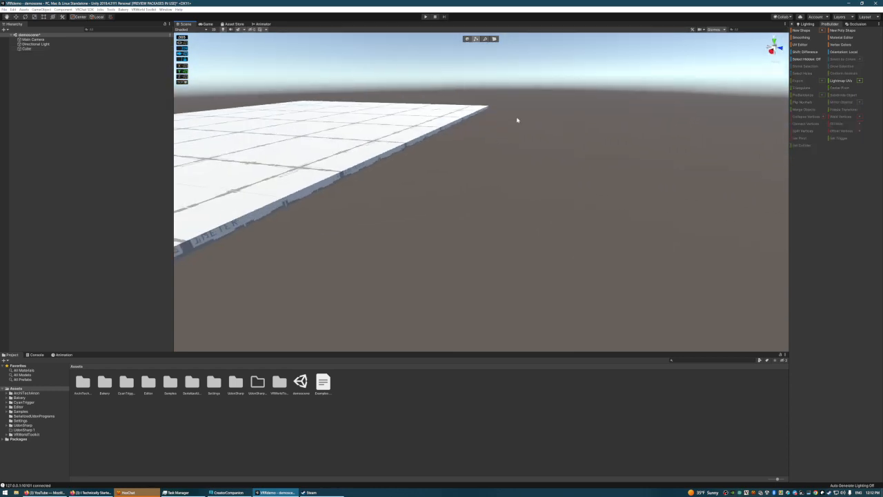
{"action": "key", "text": "e"}
{"action": "right_click_drag", "start_coordinate": [490, 105], "coordinate": [364, 88]}
Step: In face selection mode, move the slab's side face slightly outward along the blue axis
{"action": "left_click", "coordinate": [496, 39]}
{"action": "key", "text": "w"}
{"action": "key", "text": "s"}
{"action": "right_click_drag", "start_coordinate": [510, 89], "coordinate": [512, 63]}
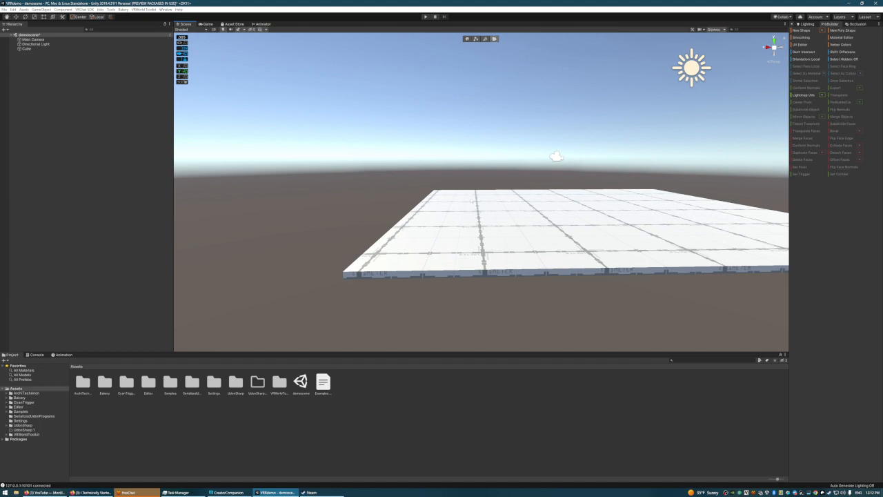
{"action": "key", "text": "w"}
{"action": "mouse_move", "coordinate": [492, 144]}
{"action": "right_mouse_down"}
{"action": "mouse_move", "coordinate": [485, 128]}
{"action": "mouse_move", "coordinate": [492, 156]}
{"action": "right_mouse_up"}
{"action": "key", "text": "s"}
{"action": "right_click_drag", "start_coordinate": [515, 123], "coordinate": [494, 93]}
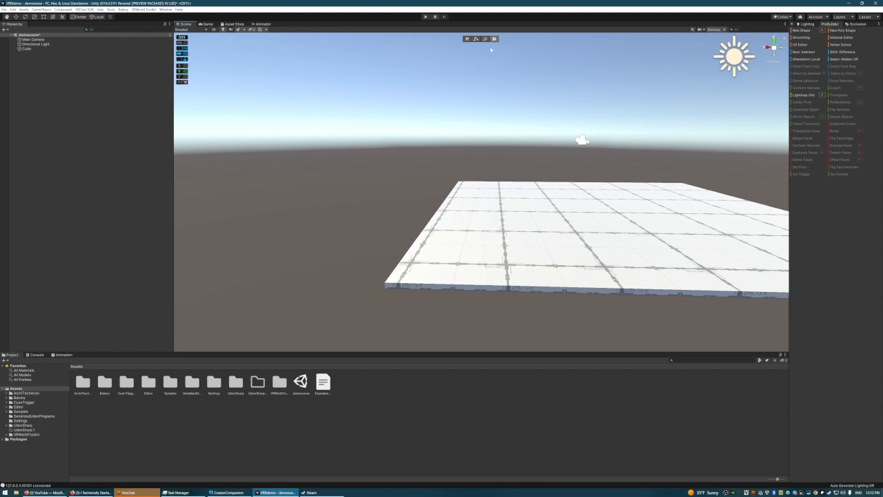
{"action": "left_click", "coordinate": [505, 290]}
{"action": "right_click_drag", "start_coordinate": [505, 289], "coordinate": [601, 187]}
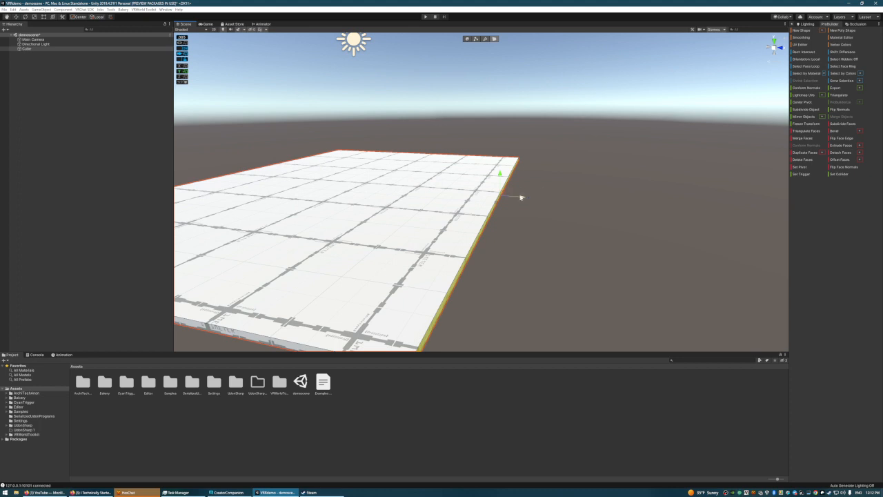
{"action": "left_click_drag", "start_coordinate": [521, 198], "coordinate": [533, 212]}
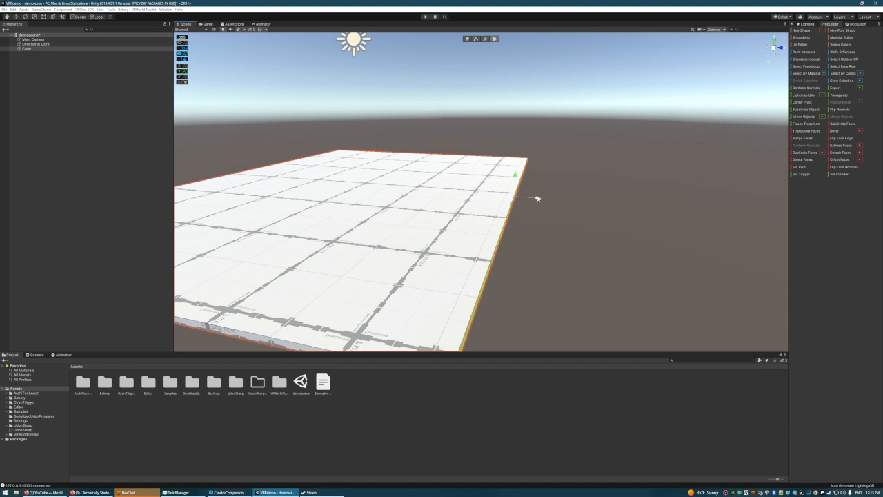
Step: Extrude the same side face outward along the blue axis to add a narrow border strip, and clear the selection
{"action": "left_click_drag", "start_coordinate": [537, 199], "coordinate": [546, 199]}
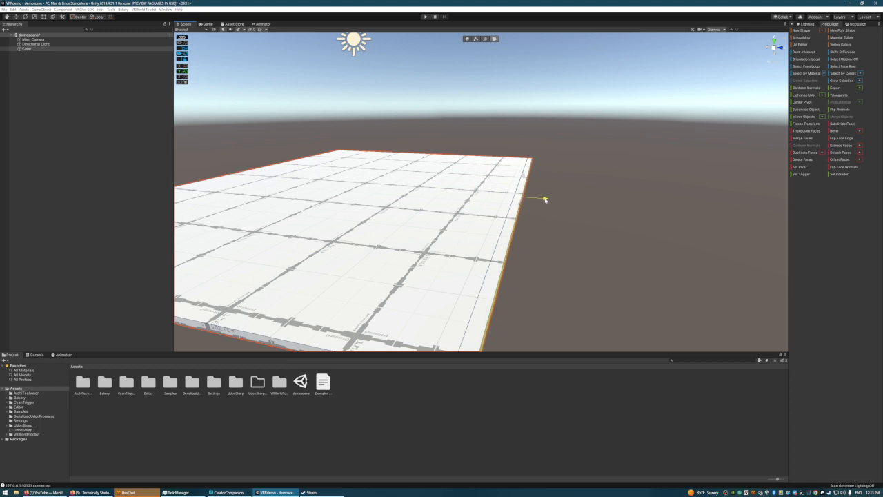
{"action": "mouse_move", "coordinate": [546, 200]}
{"action": "left_mouse_down"}
{"action": "mouse_move", "coordinate": [571, 202]}
{"action": "mouse_move", "coordinate": [546, 200]}
{"action": "left_mouse_up"}
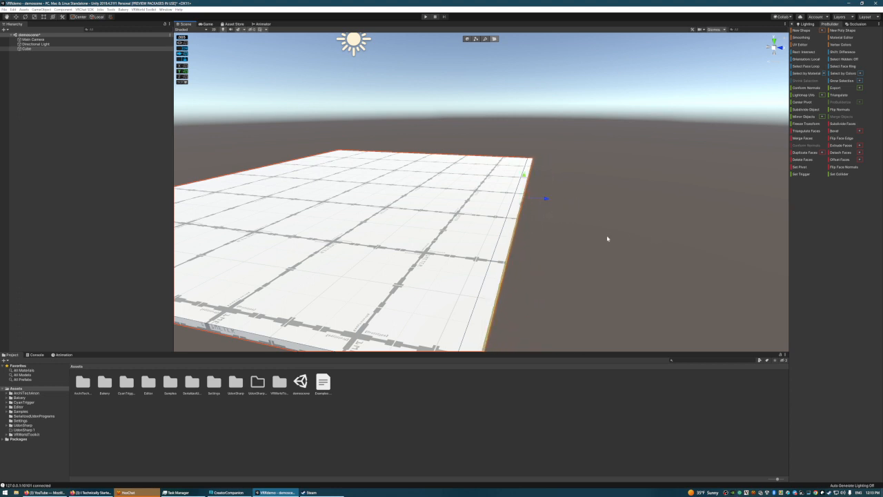
{"action": "right_click_drag", "start_coordinate": [608, 239], "coordinate": [605, 264]}
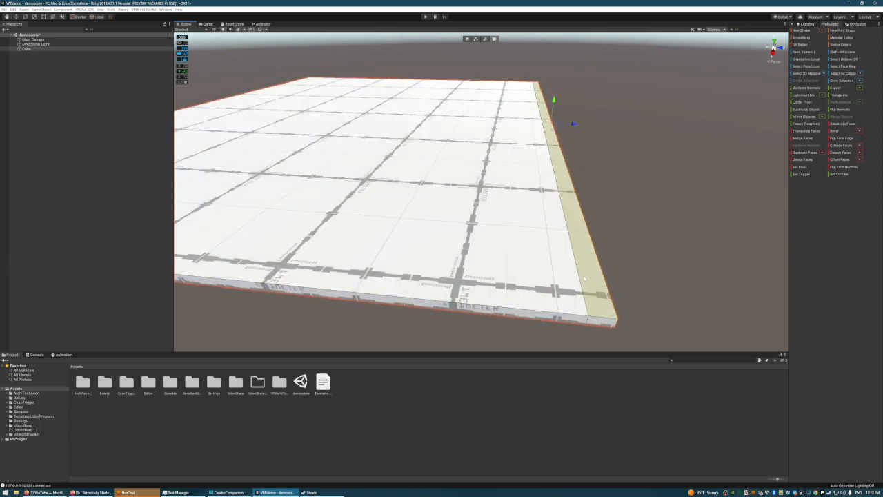
{"action": "right_click_drag", "start_coordinate": [486, 251], "coordinate": [499, 260]}
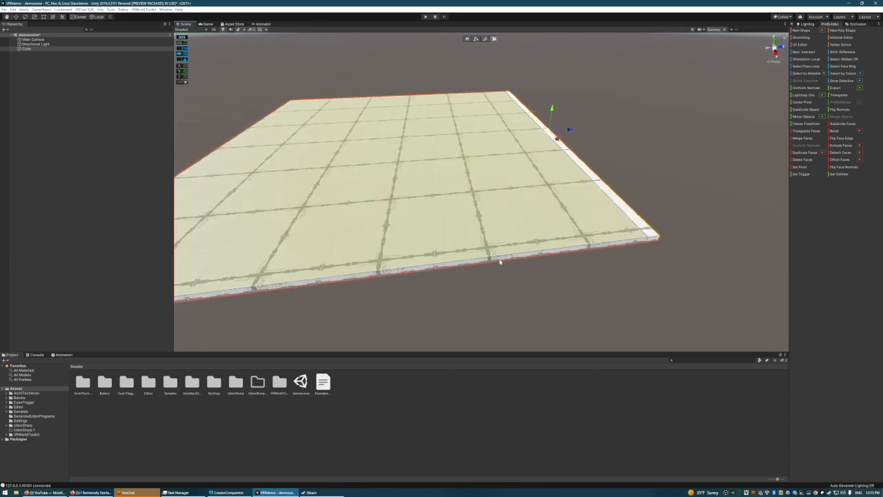
{"action": "right_click_drag", "start_coordinate": [557, 217], "coordinate": [465, 245]}
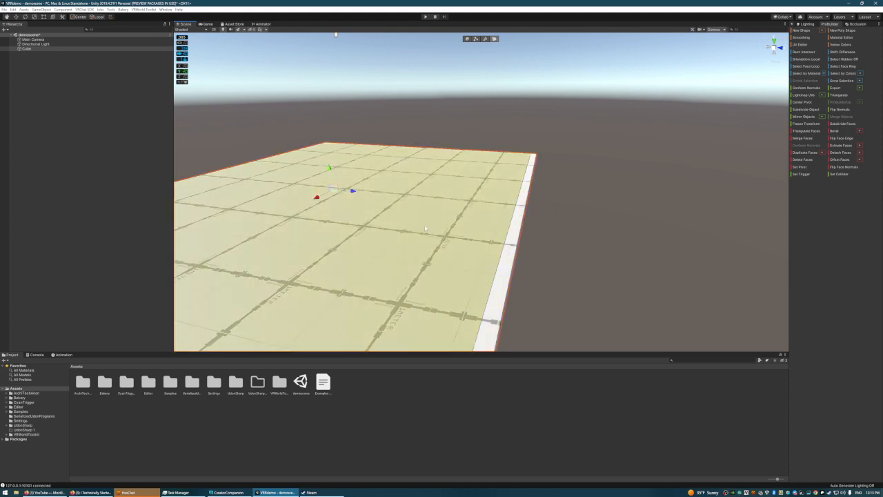
{"action": "left_click", "coordinate": [525, 213]}
{"action": "left_click", "coordinate": [521, 209]}
{"action": "left_click", "coordinate": [641, 194]}
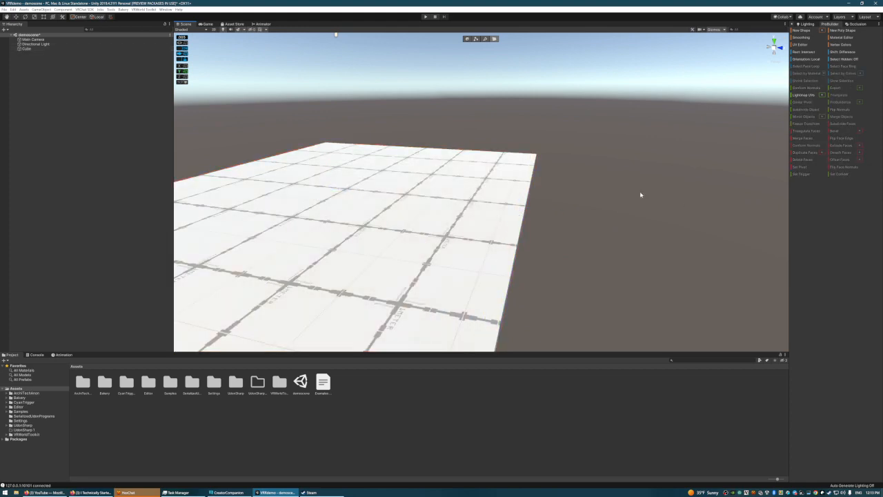
Step: Select both faces on the adjacent side, including the strip's end, and extrude them outward along the red axis as a narrow strip
{"action": "right_click_drag", "start_coordinate": [606, 197], "coordinate": [508, 292]}
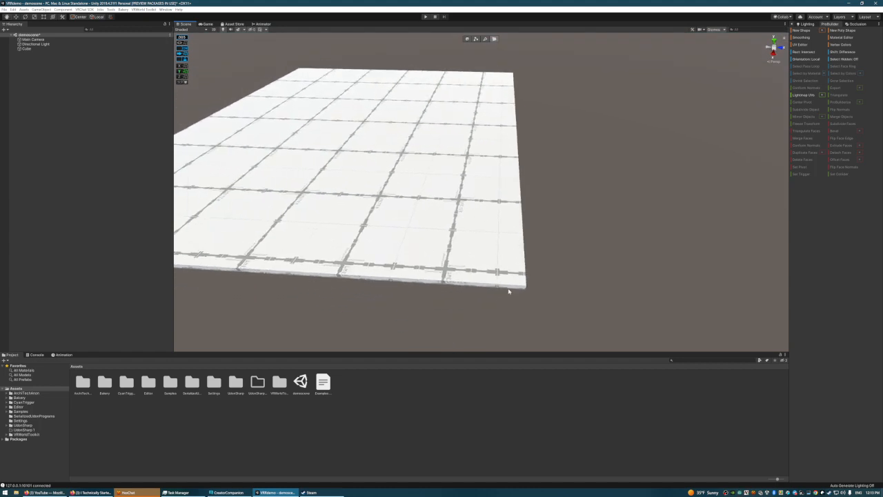
{"action": "left_click", "coordinate": [514, 288]}
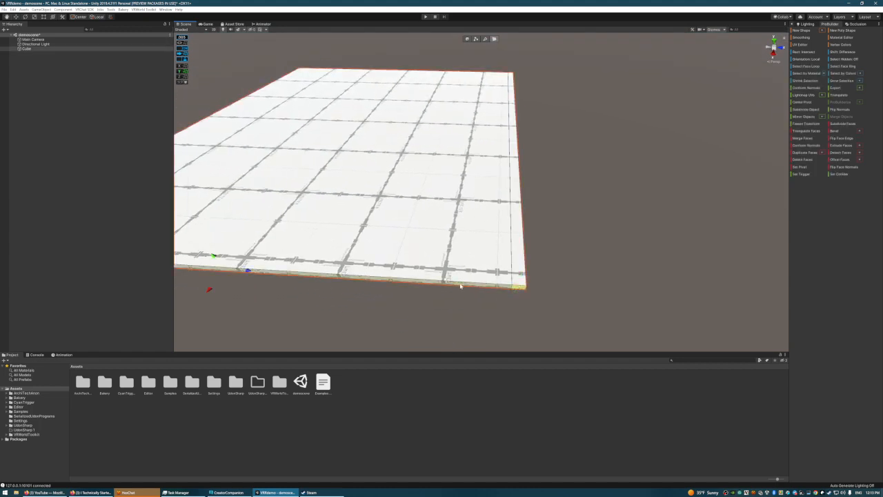
{"action": "left_click", "coordinate": [556, 271]}
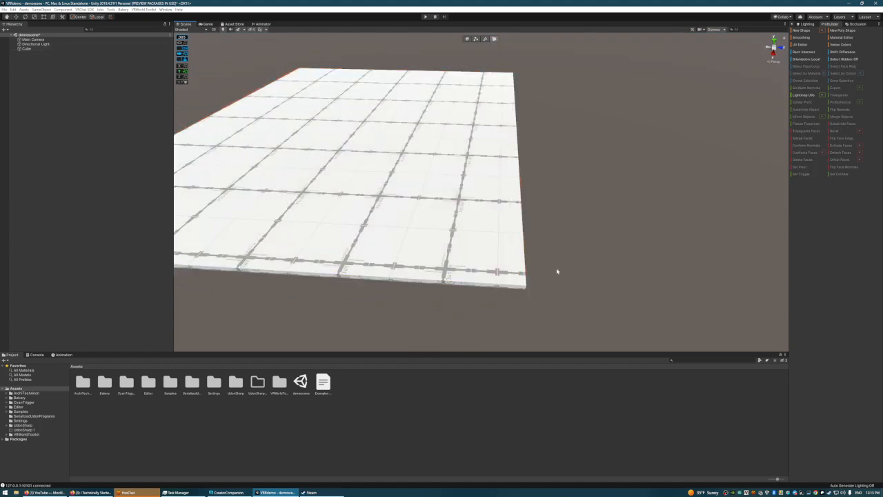
{"action": "left_click", "coordinate": [488, 289]}
{"action": "right_click_drag", "start_coordinate": [486, 284], "coordinate": [396, 204]}
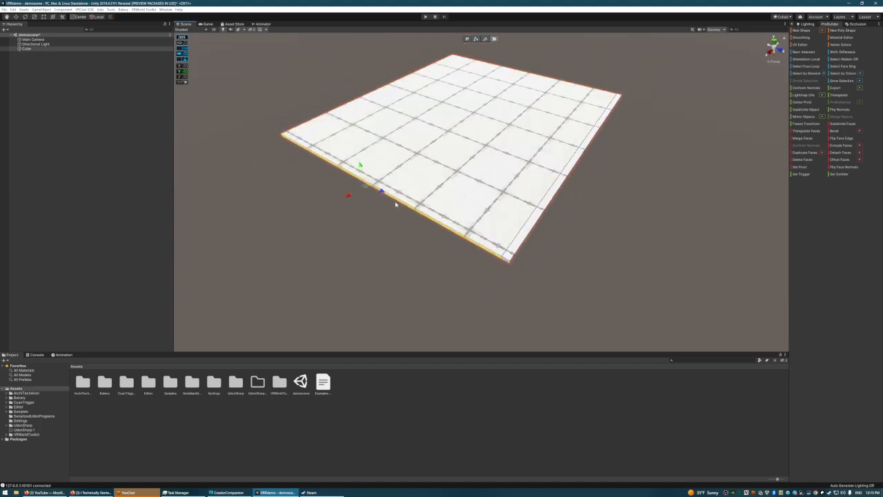
{"action": "mouse_move", "coordinate": [348, 197]}
{"action": "left_mouse_down"}
{"action": "mouse_move", "coordinate": [329, 209]}
{"action": "mouse_move", "coordinate": [354, 198]}
{"action": "left_mouse_up"}
{"action": "left_click_drag", "start_coordinate": [351, 198], "coordinate": [345, 200]}
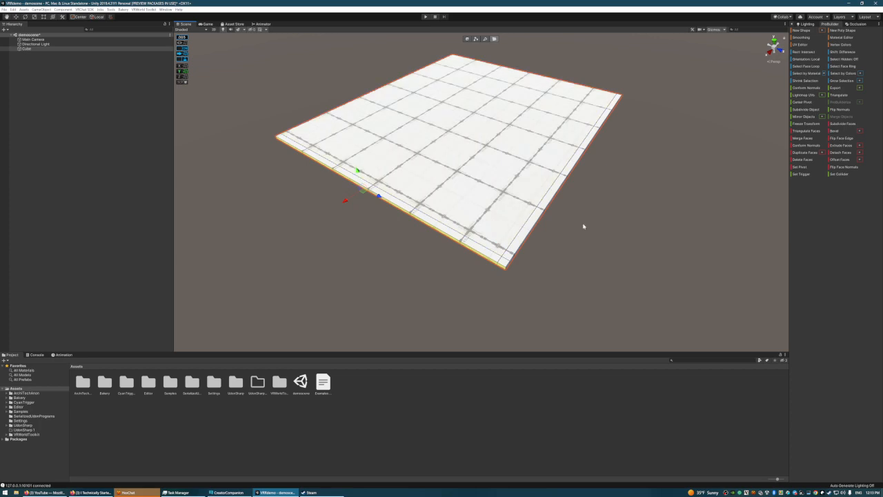
Step: Extrude the slab's two remaining sides, including their corner end faces, outward as narrow strips to complete the border, and clear the selection
{"action": "right_click_drag", "start_coordinate": [447, 218], "coordinate": [555, 264]}
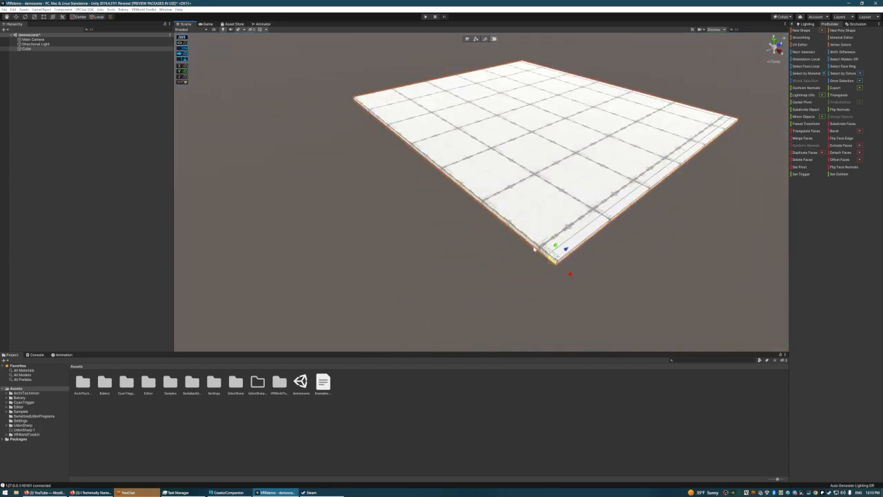
{"action": "left_click_drag", "start_coordinate": [435, 142], "coordinate": [430, 145]}
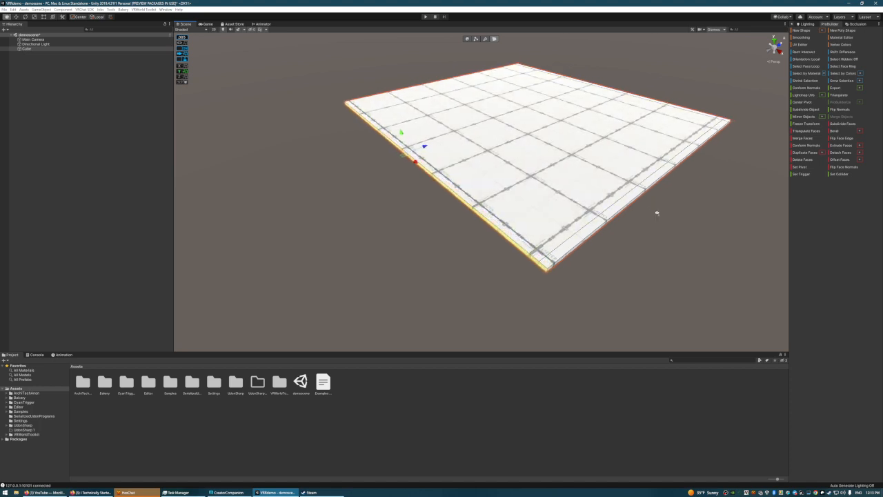
{"action": "right_click_drag", "start_coordinate": [656, 209], "coordinate": [790, 207]}
{"action": "key", "text": "s"}
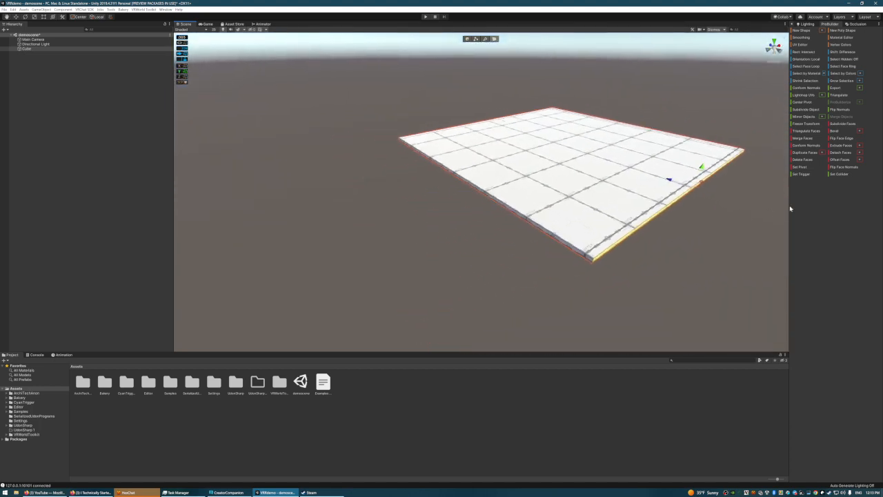
{"action": "left_click", "coordinate": [597, 258]}
{"action": "right_click_drag", "start_coordinate": [660, 203], "coordinate": [715, 215]}
{"action": "key", "text": "a"}
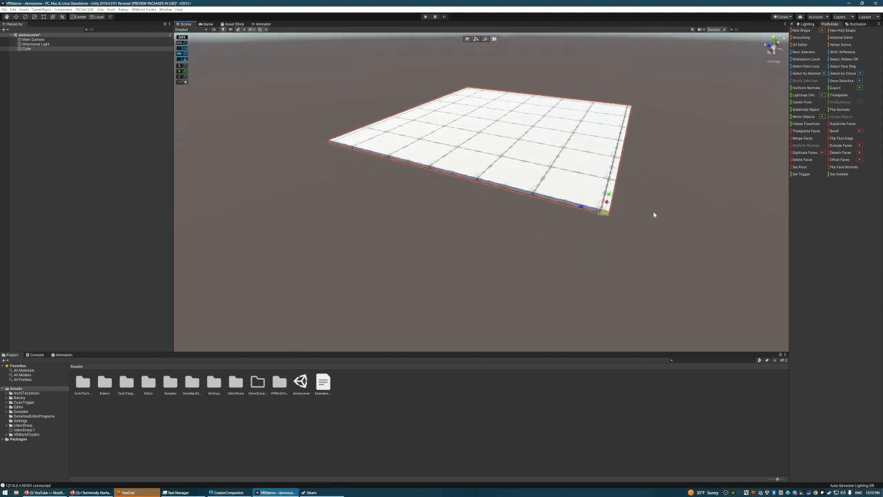
{"action": "left_click", "coordinate": [550, 200]}
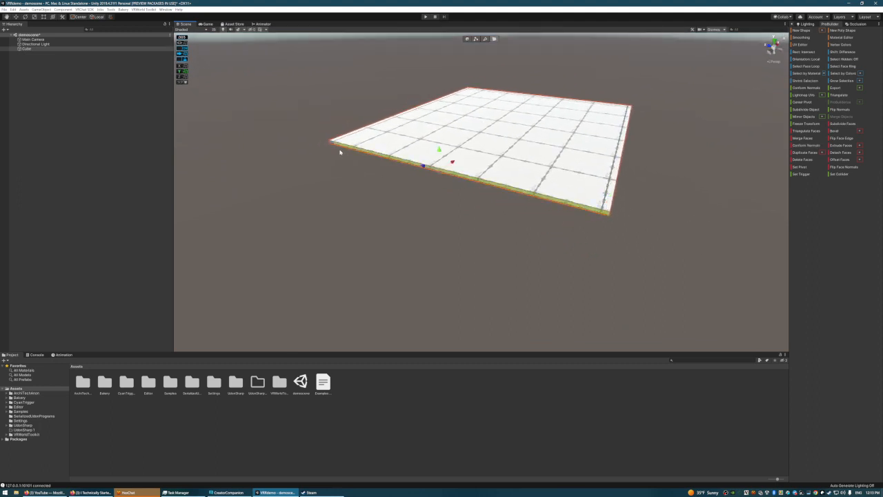
{"action": "left_click", "coordinate": [332, 143], "text": "shift"}
{"action": "left_click_drag", "start_coordinate": [449, 162], "coordinate": [446, 164]}
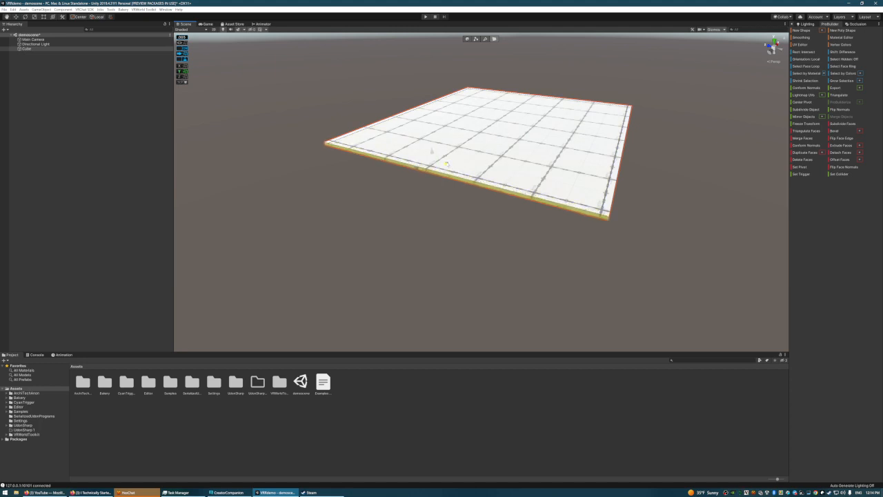
{"action": "right_click_drag", "start_coordinate": [552, 176], "coordinate": [531, 154]}
{"action": "left_click", "coordinate": [601, 161]}
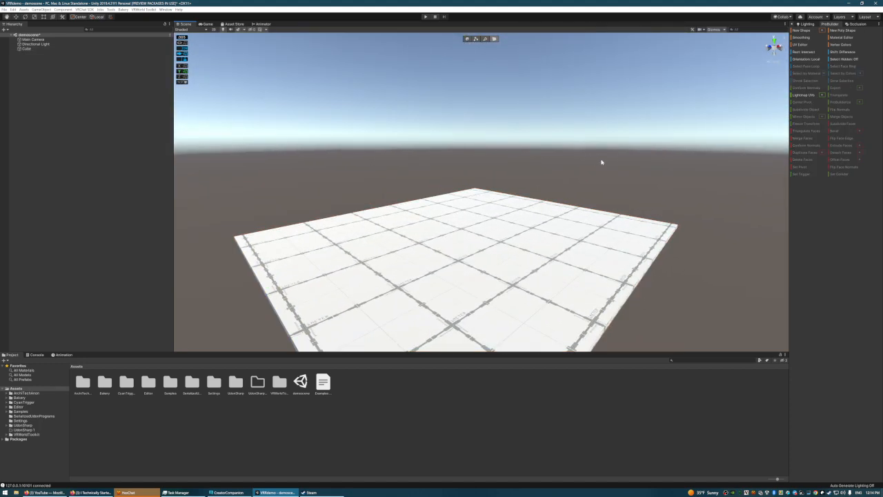
Step: Select the large inner top face of the floor inside the border strips
{"action": "right_click_drag", "start_coordinate": [621, 147], "coordinate": [458, 167]}
{"action": "right_click_drag", "start_coordinate": [581, 147], "coordinate": [528, 140]}
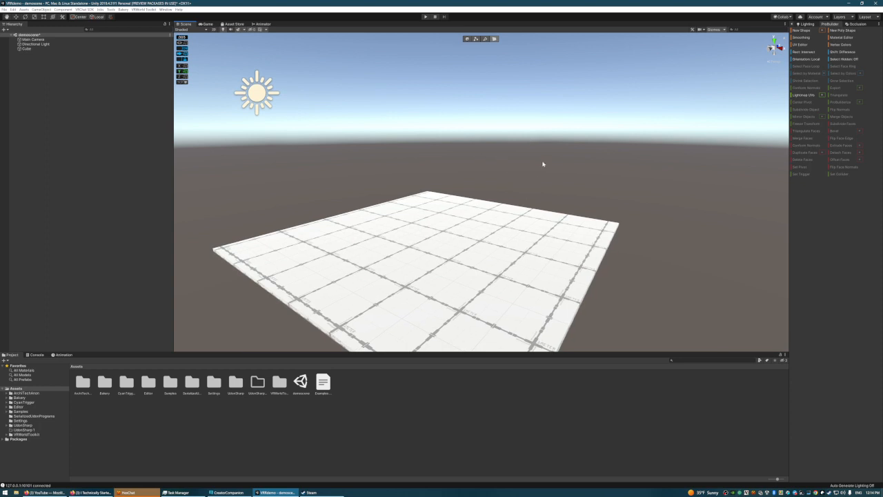
{"action": "right_click_drag", "start_coordinate": [532, 164], "coordinate": [532, 269]}
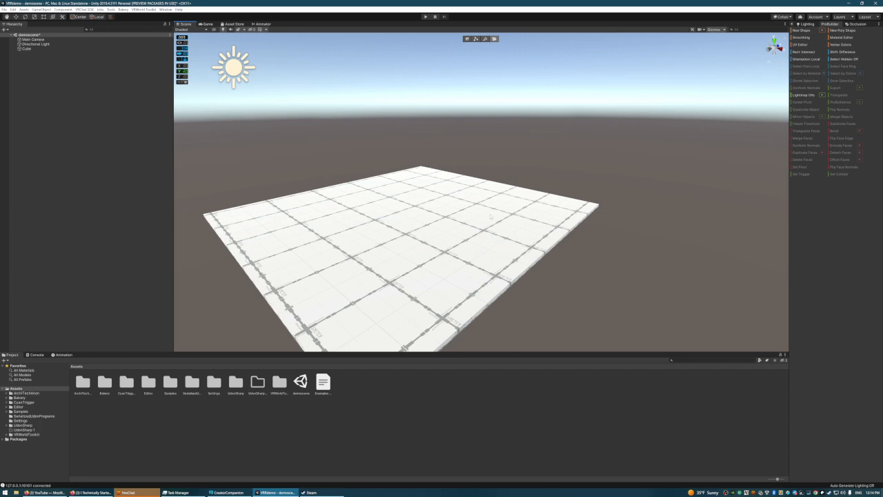
{"action": "right_click_drag", "start_coordinate": [491, 216], "coordinate": [474, 228]}
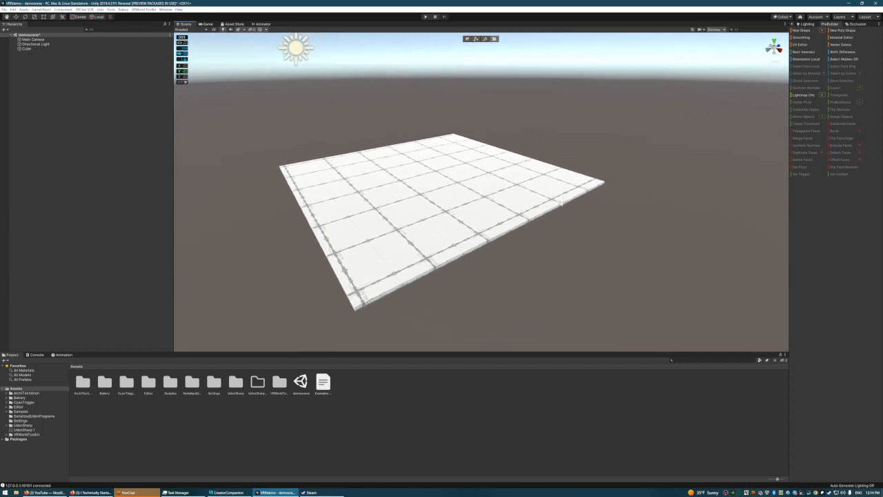
{"action": "right_click_drag", "start_coordinate": [562, 204], "coordinate": [567, 161]}
{"action": "left_click_drag", "start_coordinate": [512, 180], "coordinate": [461, 223], "text": "alt"}
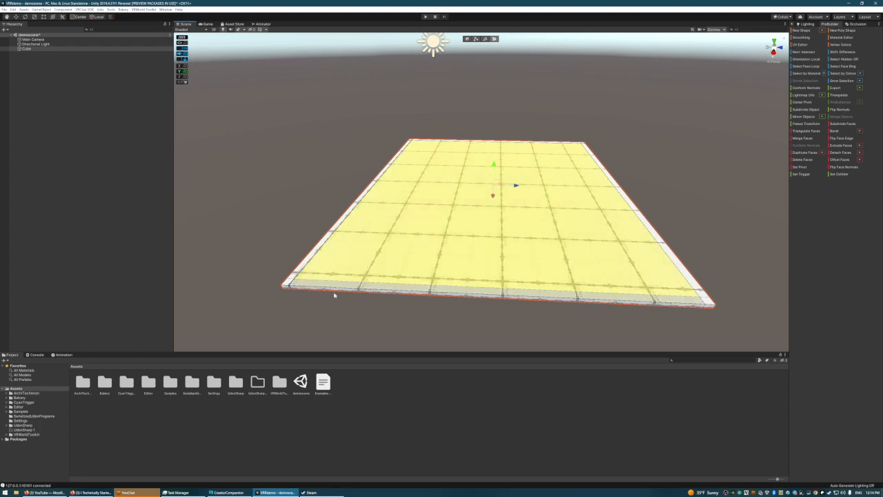
Step: Examine the floor's inner top face and the surrounding border strips from several angles
{"action": "right_click_drag", "start_coordinate": [414, 201], "coordinate": [433, 177]}
{"action": "key", "text": "a"}
{"action": "key", "text": "w"}
{"action": "right_click_drag", "start_coordinate": [564, 169], "coordinate": [574, 192]}
{"action": "key", "text": "d"}
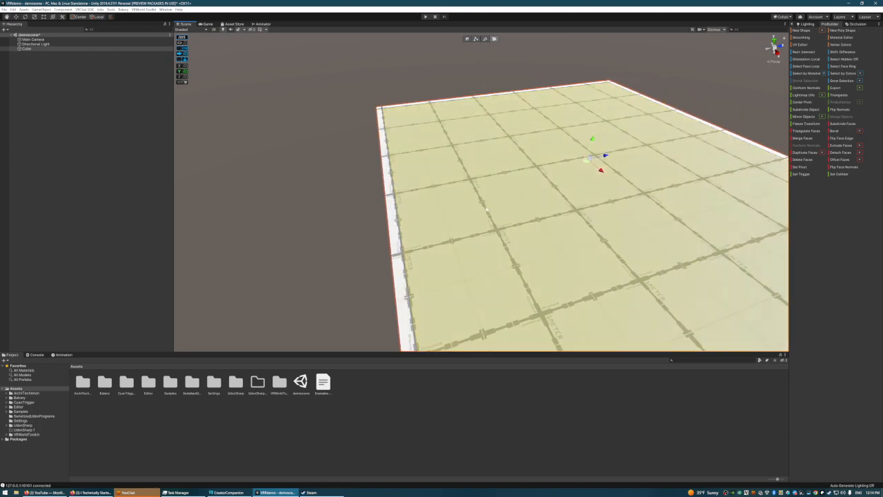
{"action": "key", "text": "s"}
{"action": "key", "text": "d"}
{"action": "right_click_drag", "start_coordinate": [495, 203], "coordinate": [484, 218]}
{"action": "right_click_drag", "start_coordinate": [578, 186], "coordinate": [578, 189]}
{"action": "key", "text": "d"}
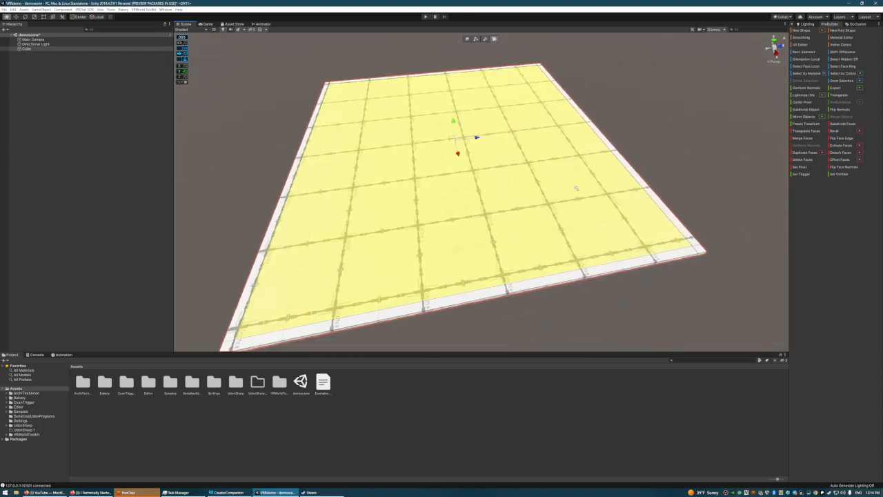
Step: Select the top face of one border strip, and replace it with the floor's outer side face along that same edge
{"action": "left_click", "coordinate": [668, 216]}
{"action": "key", "text": "d"}
{"action": "right_click_drag", "start_coordinate": [733, 158], "coordinate": [547, 182]}
{"action": "key", "text": "d"}
{"action": "key", "text": "a"}
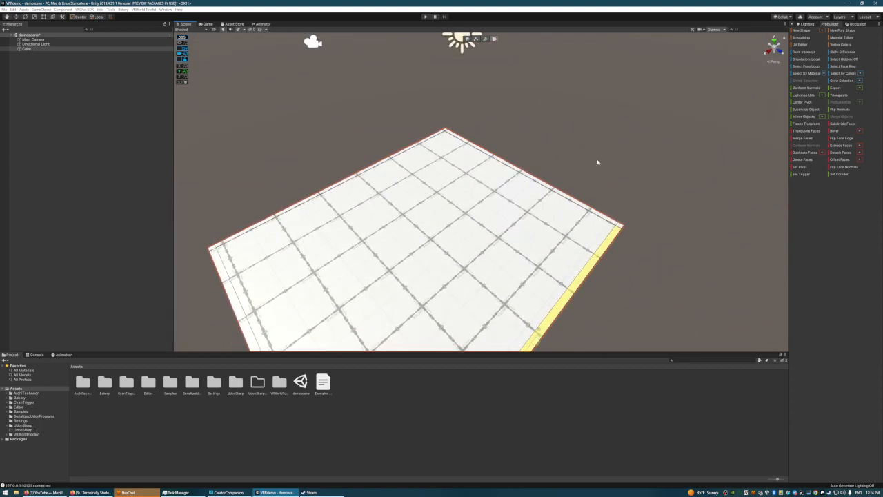
{"action": "key", "text": "w"}
{"action": "right_click_drag", "start_coordinate": [597, 162], "coordinate": [425, 228]}
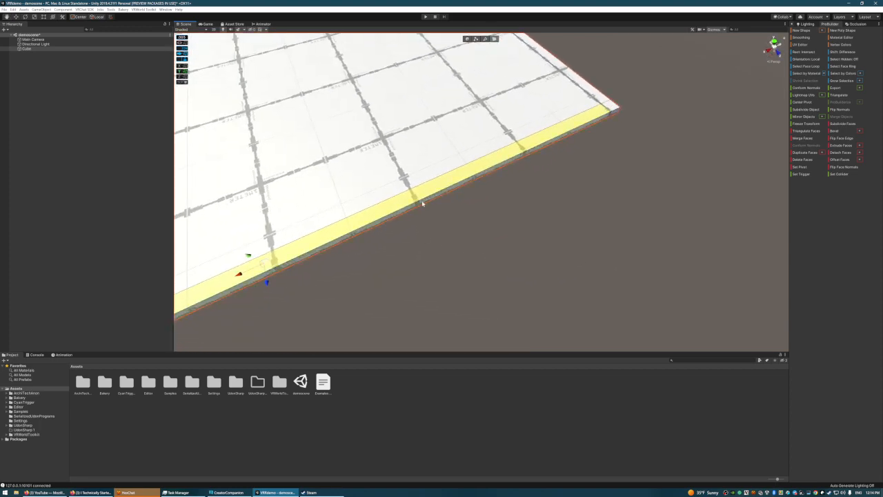
{"action": "right_click_drag", "start_coordinate": [474, 278], "coordinate": [513, 135]}
{"action": "key", "text": "w"}
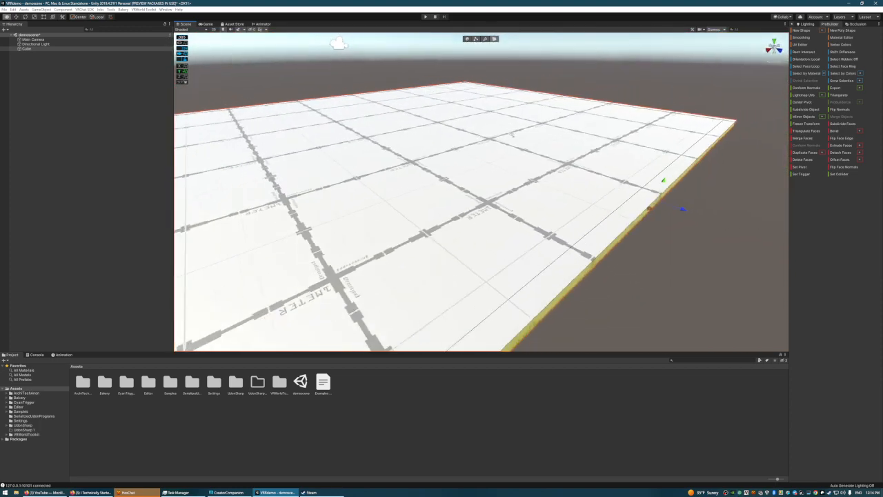
{"action": "key", "text": "s"}
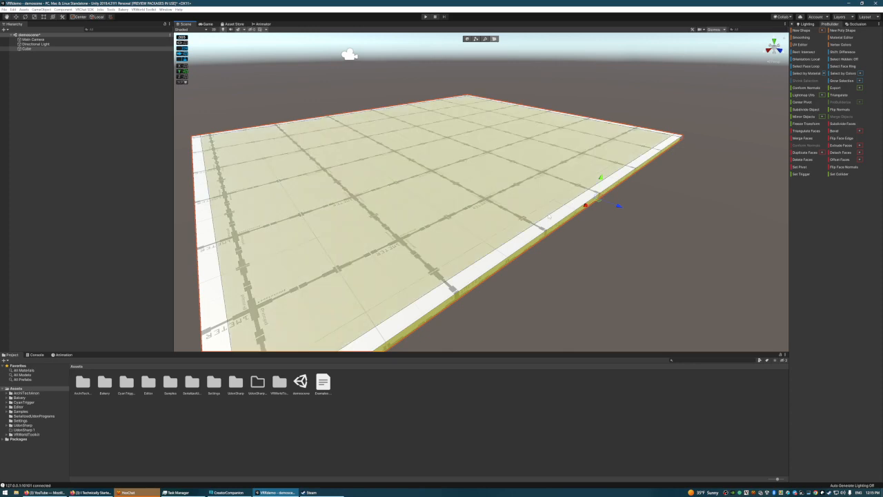
Step: Examine the border strips and outer side face from several angles, and clear the selection
{"action": "left_click_drag", "start_coordinate": [500, 206], "coordinate": [535, 217], "text": "alt"}
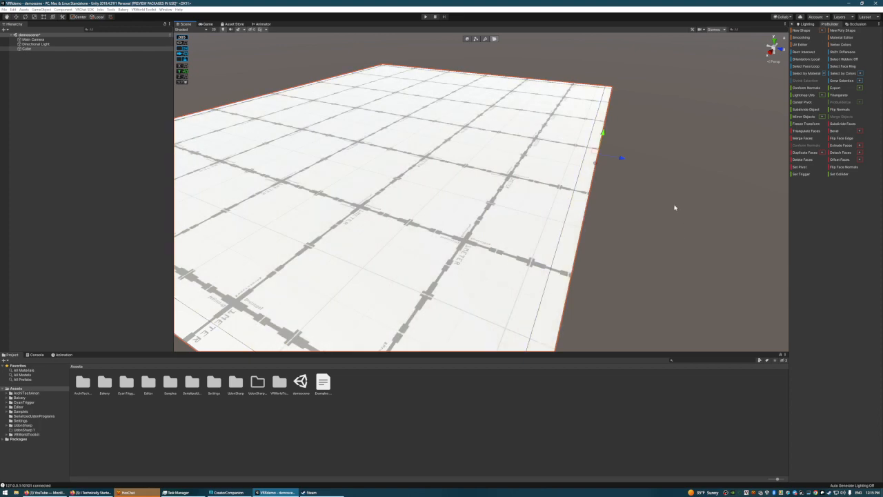
{"action": "scroll", "coordinate": [675, 208], "scroll_direction": "down", "scroll_amount": 3}
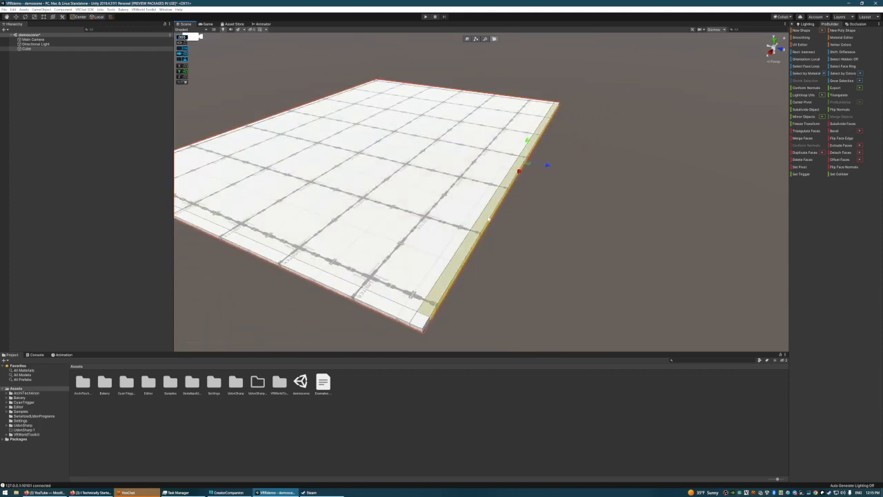
{"action": "right_click_drag", "start_coordinate": [532, 224], "coordinate": [494, 238]}
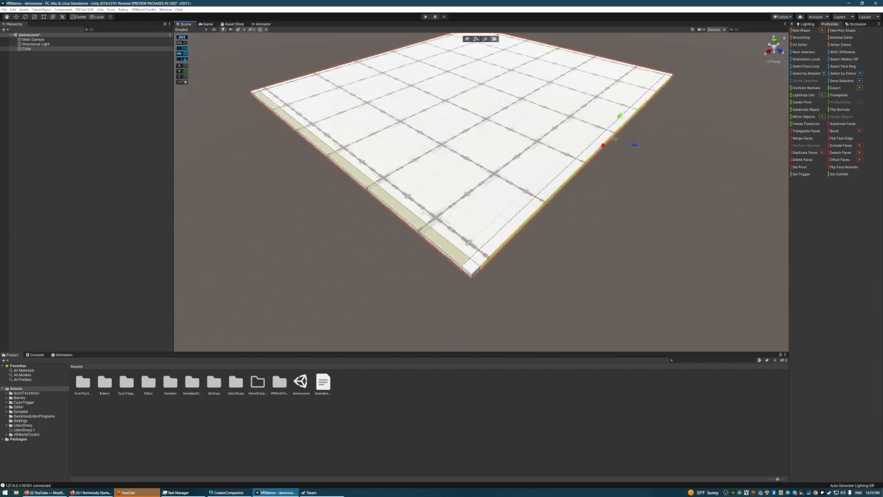
{"action": "right_click_drag", "start_coordinate": [635, 238], "coordinate": [629, 191]}
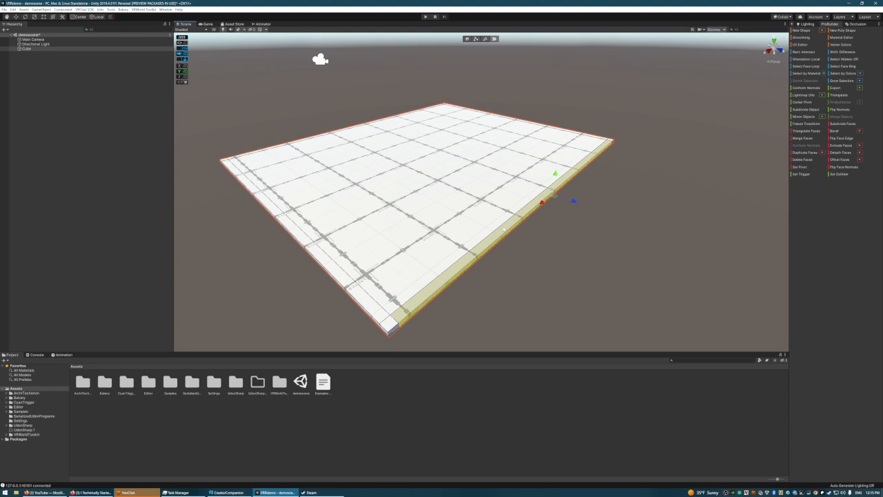
{"action": "right_click_drag", "start_coordinate": [636, 118], "coordinate": [554, 130]}
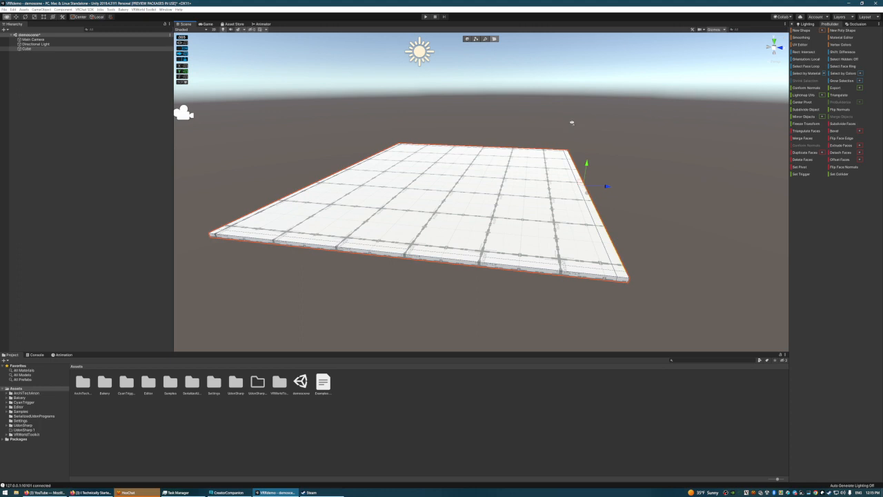
{"action": "left_click_drag", "start_coordinate": [572, 123], "coordinate": [513, 119], "text": "alt"}
{"action": "left_click", "coordinate": [569, 131]}
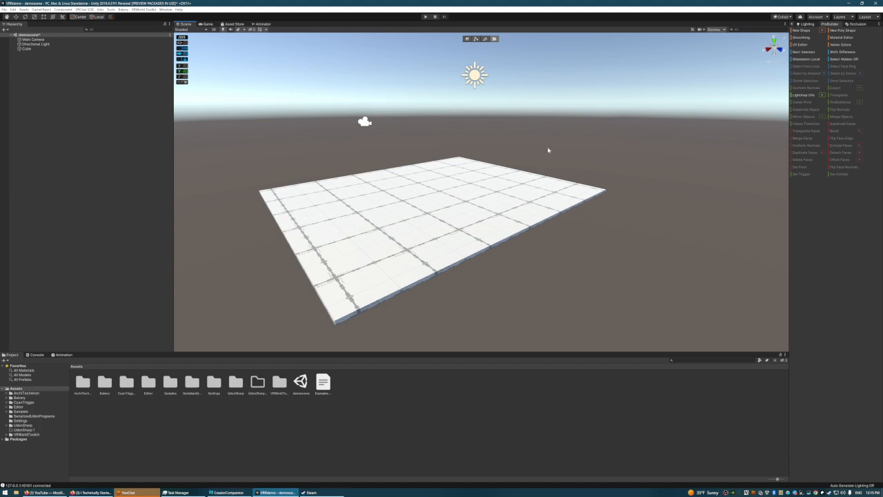
{"action": "mouse_move", "coordinate": [552, 146]}
{"action": "right_mouse_down"}
{"action": "mouse_move", "coordinate": [489, 136]}
{"action": "mouse_move", "coordinate": [583, 146]}
{"action": "mouse_move", "coordinate": [546, 136]}
{"action": "right_mouse_up"}
{"action": "key", "text": "w"}
{"action": "key", "text": "s"}
{"action": "key", "text": "w"}
{"action": "key", "text": "s"}
{"action": "key", "text": "a"}
{"action": "key", "text": "s"}
{"action": "key", "text": "d"}
{"action": "key", "text": "w"}
{"action": "key", "text": "a"}
{"action": "key", "text": "d"}
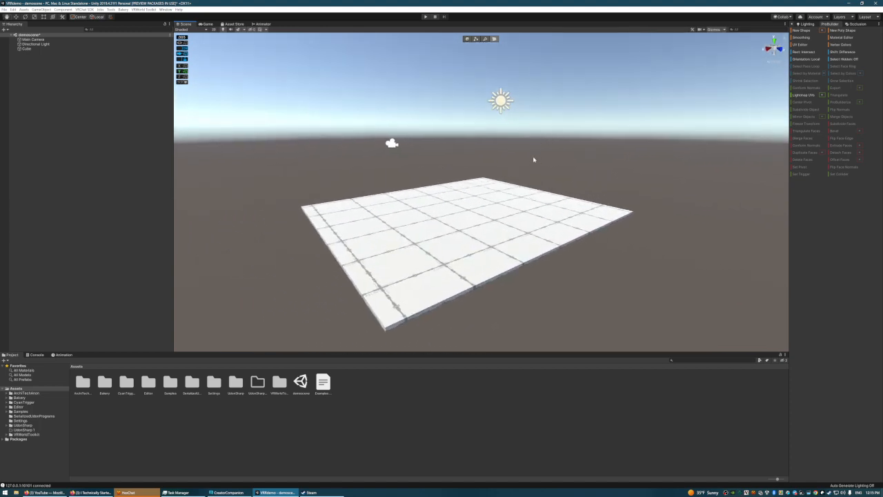
Step: Select the floor's large inner top face inside the border strips
{"action": "left_click", "coordinate": [463, 224]}
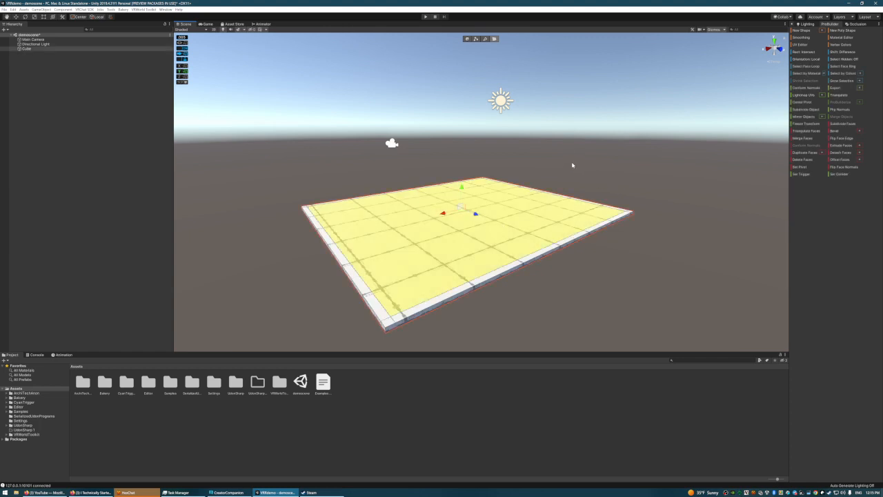
{"action": "right_click_drag", "start_coordinate": [572, 163], "coordinate": [608, 158]}
{"action": "key", "text": "w"}
{"action": "key", "text": "s"}
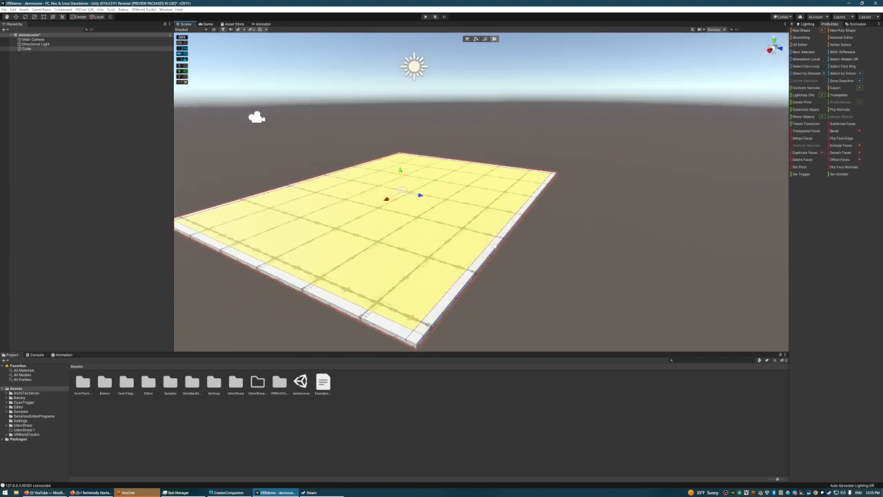
Step: Try raising the top face of one border strip along the green axis without extruding, and undo the move
{"action": "mouse_move", "coordinate": [668, 162]}
{"action": "right_mouse_down"}
{"action": "mouse_move", "coordinate": [642, 191]}
{"action": "mouse_move", "coordinate": [671, 178]}
{"action": "right_mouse_up"}
{"action": "key", "text": "w"}
{"action": "key", "text": "a"}
{"action": "key", "text": "s"}
{"action": "key", "text": "s"}
{"action": "key", "text": "s"}
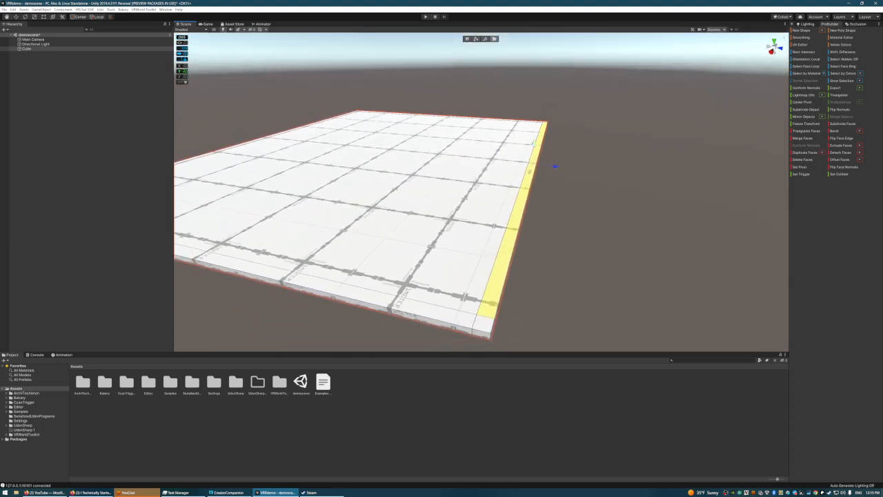
{"action": "left_click_drag", "start_coordinate": [535, 144], "coordinate": [518, 115]}
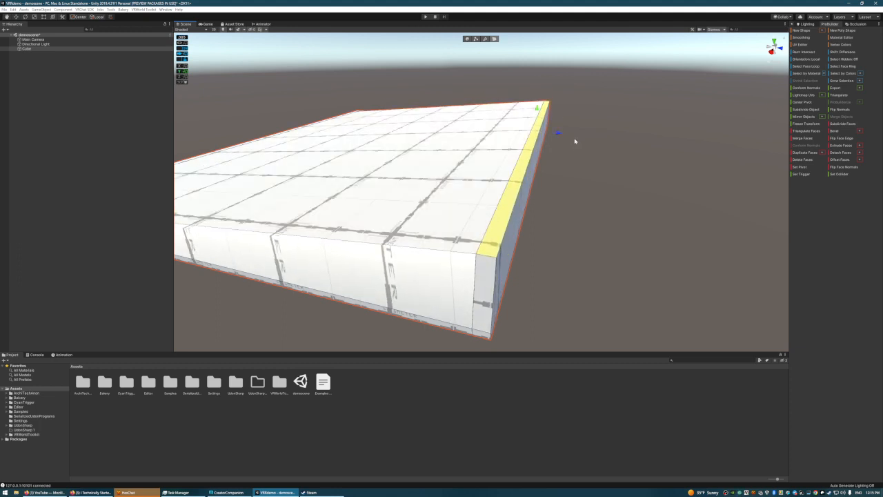
{"action": "key", "text": "ctrl+z"}
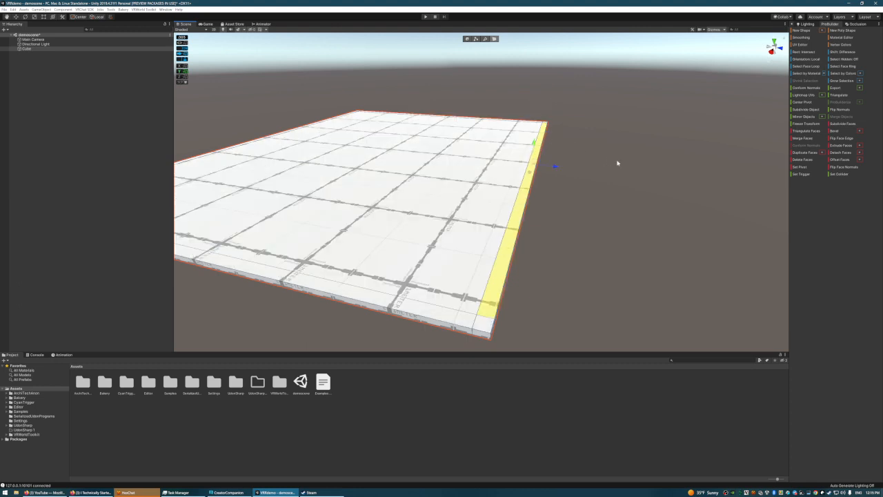
Step: Extrude the selected border strip's top face upward along the green axis as a single wall
{"action": "right_click_drag", "start_coordinate": [618, 162], "coordinate": [588, 149]}
{"action": "key", "text": "d"}
{"action": "key", "text": "a"}
{"action": "key", "text": "d"}
{"action": "key", "text": "a"}
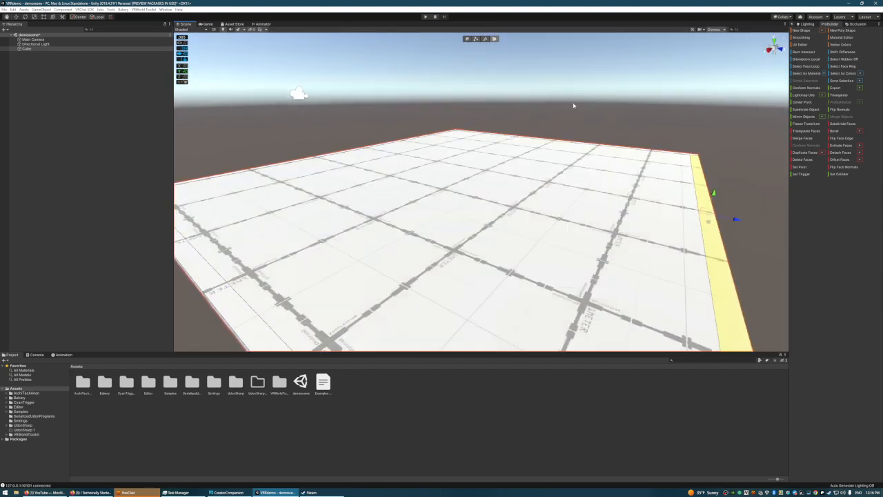
{"action": "key", "text": "a"}
{"action": "right_click_drag", "start_coordinate": [573, 105], "coordinate": [621, 102]}
{"action": "key", "text": "a"}
{"action": "right_click_drag", "start_coordinate": [564, 132], "coordinate": [472, 170]}
{"action": "left_click_drag", "start_coordinate": [439, 157], "coordinate": [429, 127]}
{"action": "right_click_drag", "start_coordinate": [454, 145], "coordinate": [459, 155]}
{"action": "key", "text": "e"}
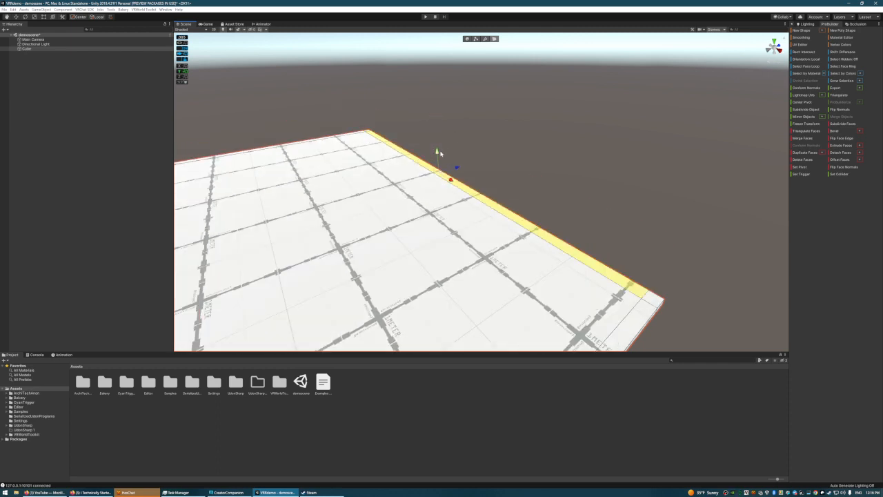
{"action": "left_click_drag", "start_coordinate": [437, 151], "coordinate": [436, 91]}
Step: Inspect the single wall and its open corner, and undo the extrusion
{"action": "right_click_drag", "start_coordinate": [547, 124], "coordinate": [476, 172]}
{"action": "key", "text": "s"}
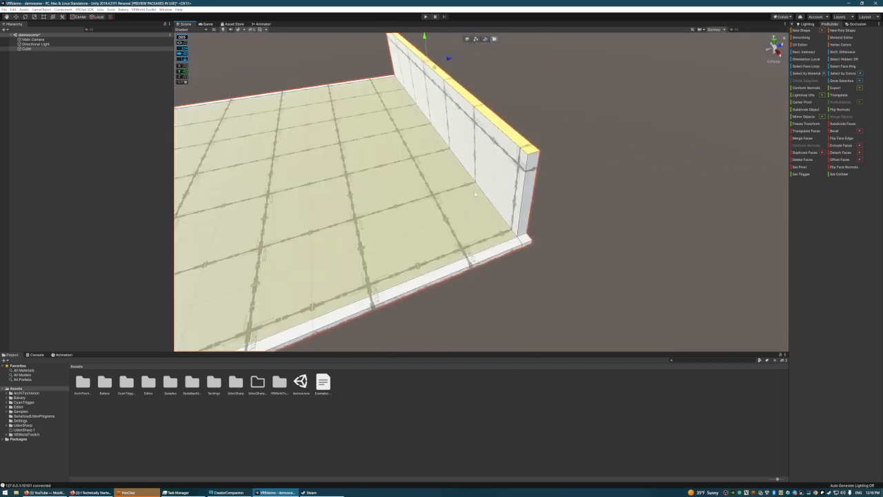
{"action": "key", "text": "d"}
{"action": "right_click_drag", "start_coordinate": [595, 128], "coordinate": [577, 118]}
{"action": "key", "text": "a"}
{"action": "key", "text": "s"}
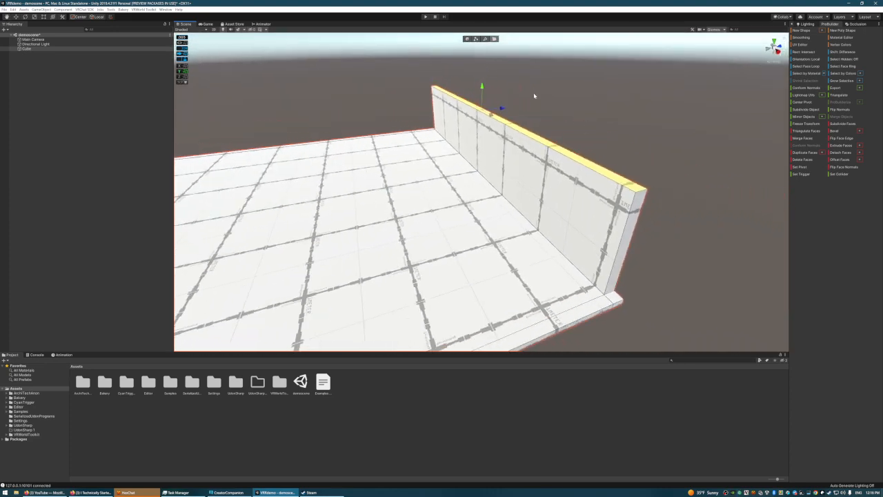
{"action": "key", "text": "ctrl+z"}
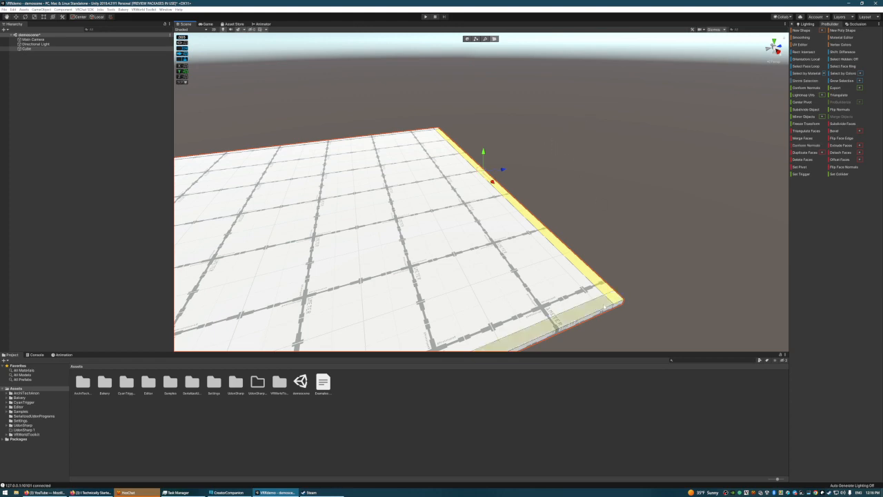
Step: Add the corner squares and remaining border strips' top faces to the selection, covering the whole border around the floor
{"action": "left_click", "coordinate": [596, 308], "text": "shift"}
{"action": "right_click_drag", "start_coordinate": [697, 167], "coordinate": [671, 192]}
{"action": "key", "text": "s"}
{"action": "key", "text": "a"}
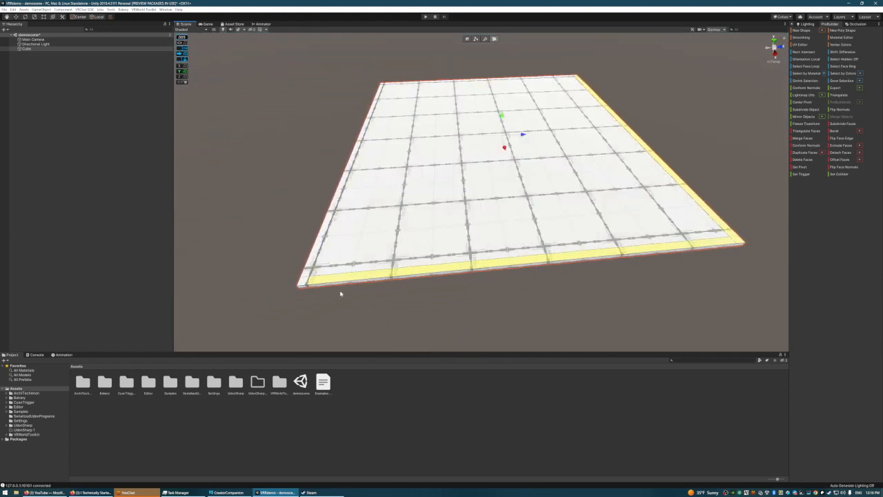
{"action": "left_click", "coordinate": [316, 258], "text": "shift"}
{"action": "right_click_drag", "start_coordinate": [463, 233], "coordinate": [417, 248]}
{"action": "key", "text": "w"}
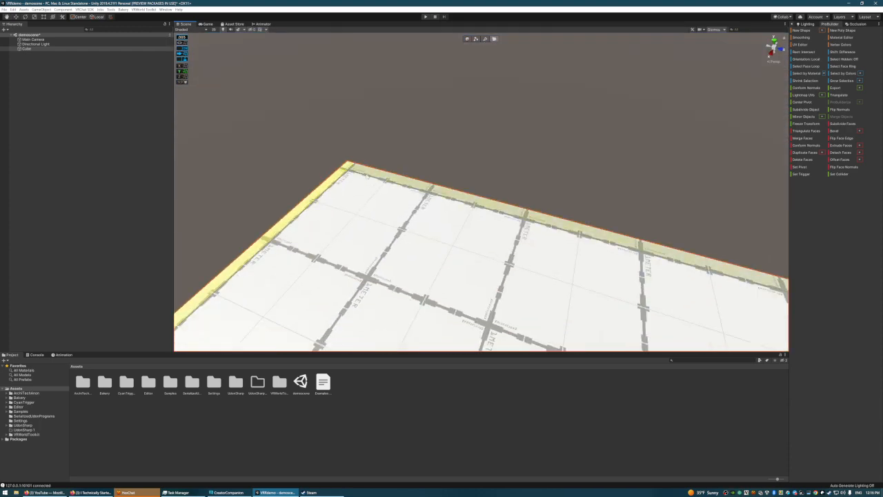
{"action": "left_click", "coordinate": [367, 176], "text": "shift"}
{"action": "right_click_drag", "start_coordinate": [367, 176], "coordinate": [588, 156]}
{"action": "key", "text": "w"}
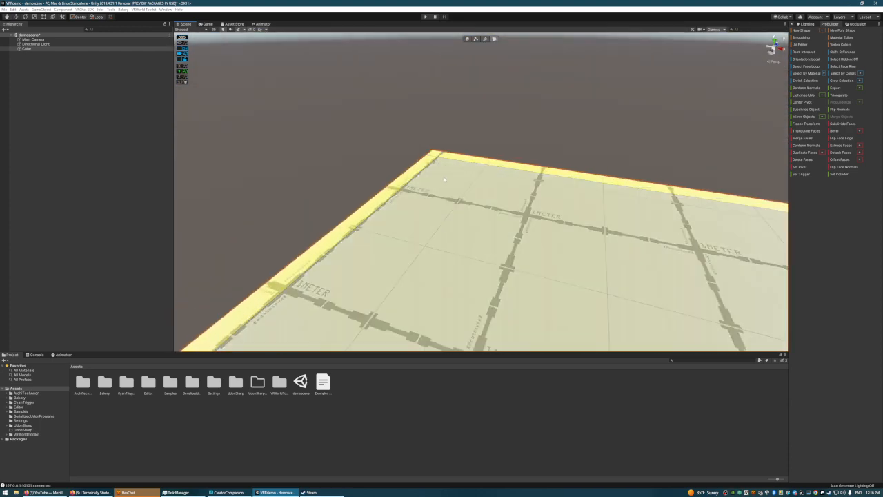
Step: Extrude the whole border's top faces upward together to form four walls around the floor, and clear the selection
{"action": "right_click_drag", "start_coordinate": [445, 180], "coordinate": [607, 230]}
{"action": "key", "text": "s"}
{"action": "key", "text": "w"}
{"action": "key", "text": "s"}
{"action": "left_click_drag", "start_coordinate": [469, 176], "coordinate": [465, 87], "text": "shift"}
{"action": "key", "text": "s"}
{"action": "right_click_drag", "start_coordinate": [478, 165], "coordinate": [486, 123]}
{"action": "key", "text": "d"}
{"action": "key", "text": "w"}
{"action": "key", "text": "s"}
{"action": "key", "text": "a"}
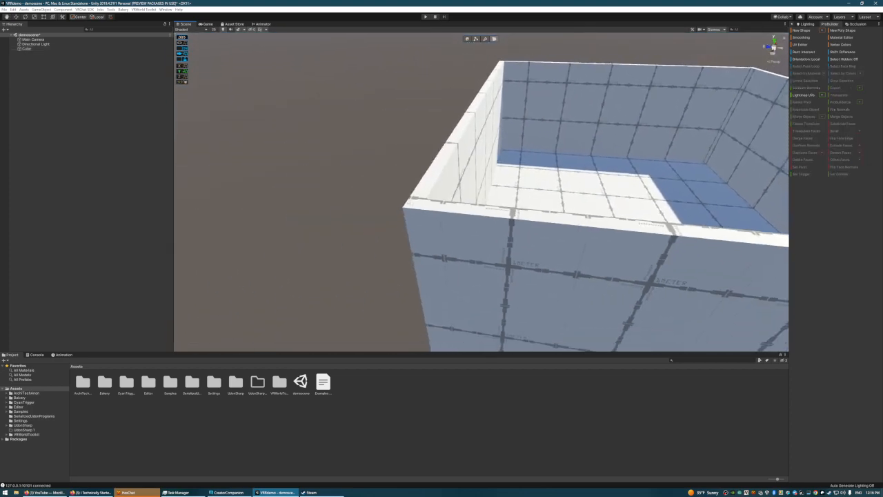
Step: Select the top faces of the four wall corners and extrude them upward together as tall posts
{"action": "key", "text": "s"}
{"action": "key", "text": "d"}
{"action": "right_click_drag", "start_coordinate": [566, 149], "coordinate": [542, 181]}
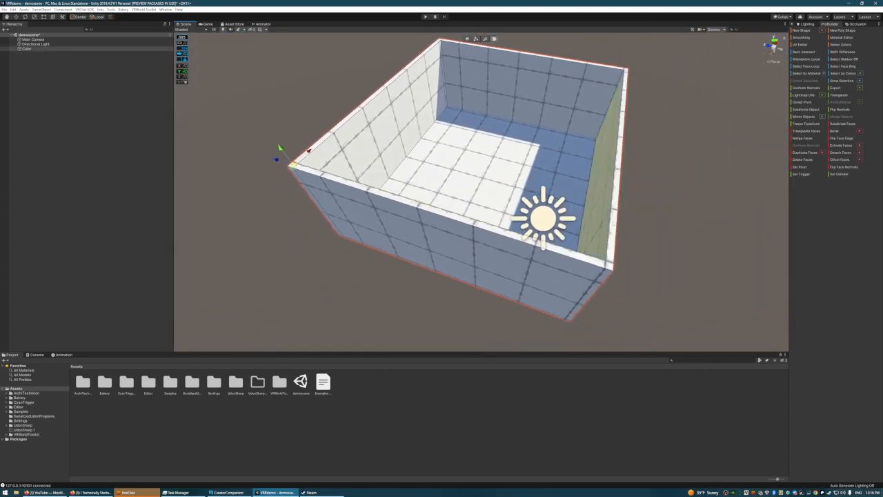
{"action": "right_click_drag", "start_coordinate": [674, 147], "coordinate": [503, 157]}
{"action": "key", "text": "d"}
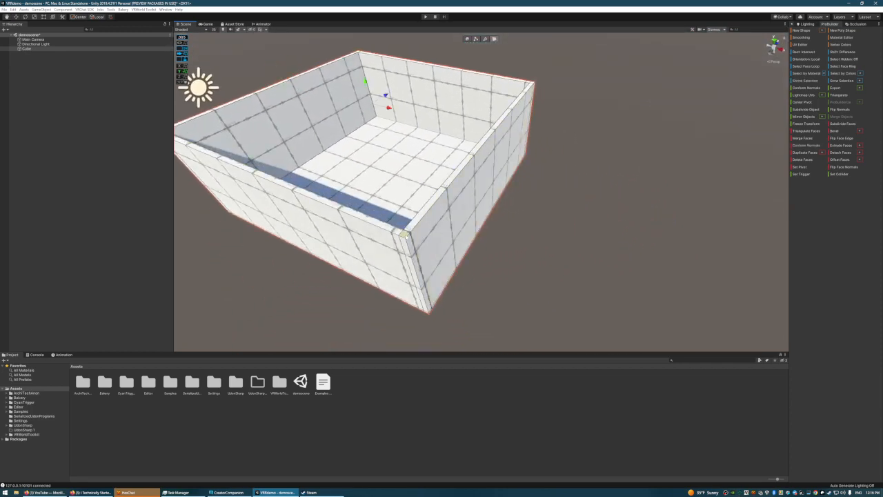
{"action": "key", "text": "d"}
{"action": "right_click_drag", "start_coordinate": [621, 224], "coordinate": [531, 173]}
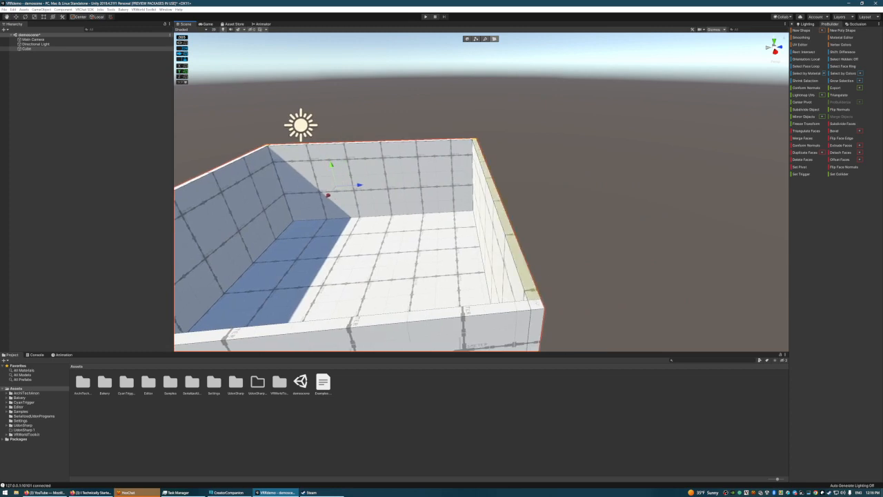
{"action": "right_click_drag", "start_coordinate": [618, 198], "coordinate": [581, 198]}
{"action": "key", "text": "s"}
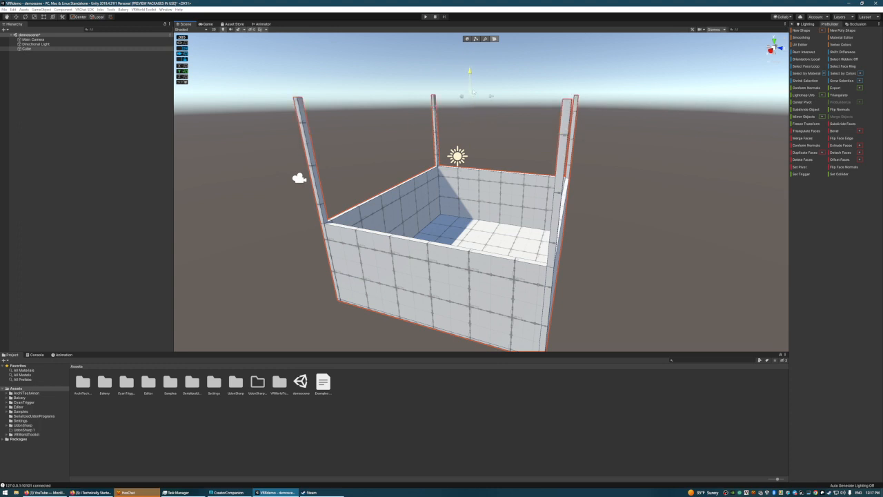
Step: Select the inner face of one wall, view it from outside the room, and clear the selection
{"action": "key", "text": "d"}
{"action": "right_click_drag", "start_coordinate": [529, 119], "coordinate": [443, 113]}
{"action": "key", "text": "w"}
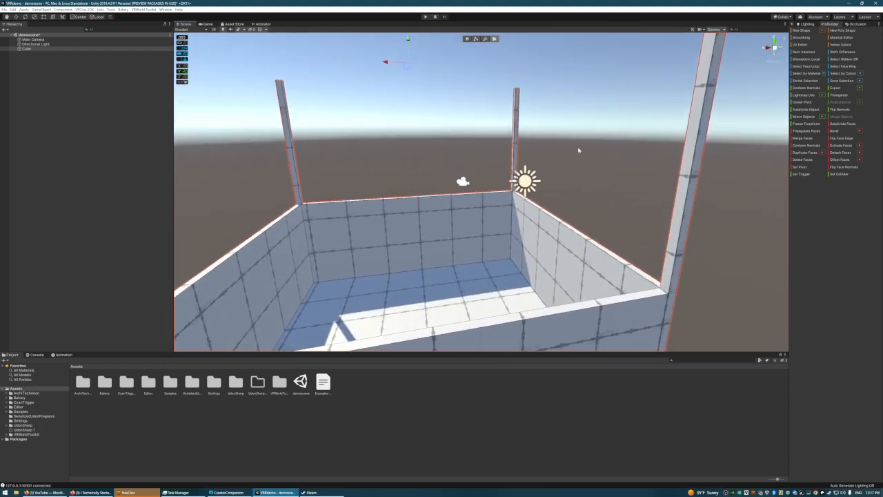
{"action": "left_click", "coordinate": [418, 231]}
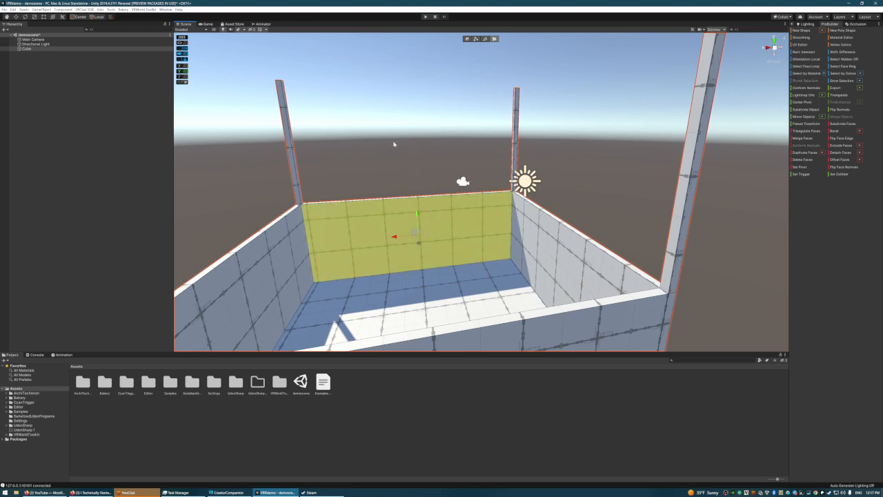
{"action": "right_click_drag", "start_coordinate": [449, 148], "coordinate": [394, 142]}
{"action": "key", "text": "s"}
{"action": "key", "text": "d"}
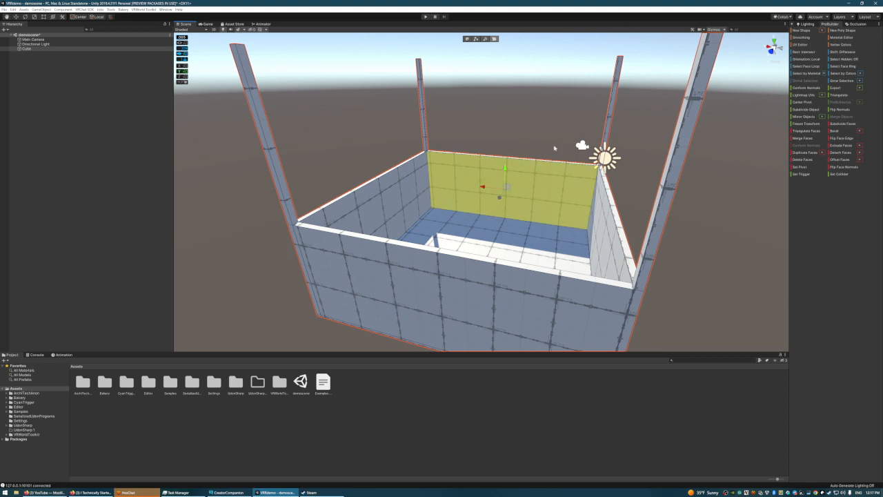
{"action": "left_click", "coordinate": [652, 133]}
Step: Examine the walled room and its corner posts from several angles
{"action": "key", "text": "d"}
{"action": "right_click_drag", "start_coordinate": [550, 126], "coordinate": [429, 122]}
{"action": "scroll", "coordinate": [499, 143], "scroll_direction": "down", "scroll_amount": 2}
{"action": "key", "text": "s"}
{"action": "right_click_drag", "start_coordinate": [499, 142], "coordinate": [544, 169]}
{"action": "key", "text": "w"}
{"action": "key", "text": "s"}
{"action": "key", "text": "s"}
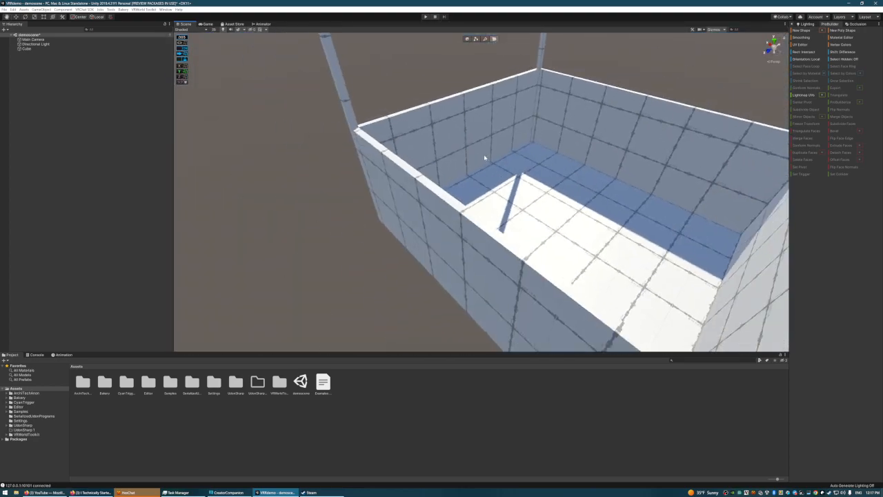
{"action": "right_click_drag", "start_coordinate": [484, 158], "coordinate": [700, 159]}
{"action": "key", "text": "w"}
{"action": "key", "text": "s"}
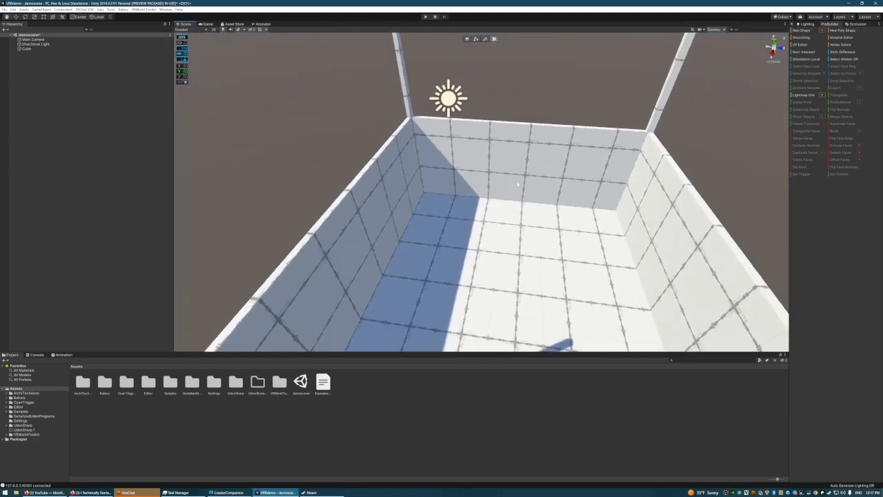
{"action": "right_click_drag", "start_coordinate": [512, 162], "coordinate": [516, 180]}
{"action": "key", "text": "s"}
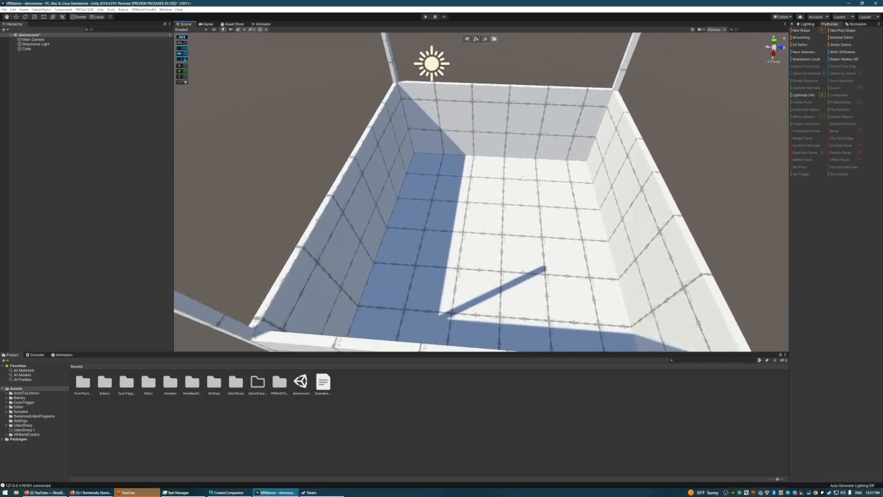
Step: Undo the upward extrusion of the four corner posts and clear the face selection
{"action": "mouse_move", "coordinate": [476, 223]}
{"action": "right_mouse_down"}
{"action": "mouse_move", "coordinate": [474, 200]}
{"action": "mouse_move", "coordinate": [464, 216]}
{"action": "mouse_move", "coordinate": [699, 198]}
{"action": "mouse_move", "coordinate": [469, 218]}
{"action": "mouse_move", "coordinate": [262, 222]}
{"action": "mouse_move", "coordinate": [276, 241]}
{"action": "mouse_move", "coordinate": [490, 224]}
{"action": "mouse_move", "coordinate": [473, 266]}
{"action": "mouse_move", "coordinate": [479, 256]}
{"action": "mouse_move", "coordinate": [566, 238]}
{"action": "mouse_move", "coordinate": [596, 171]}
{"action": "right_mouse_up"}
{"action": "key", "text": "a"}
{"action": "key", "text": "w"}
{"action": "key", "text": "a"}
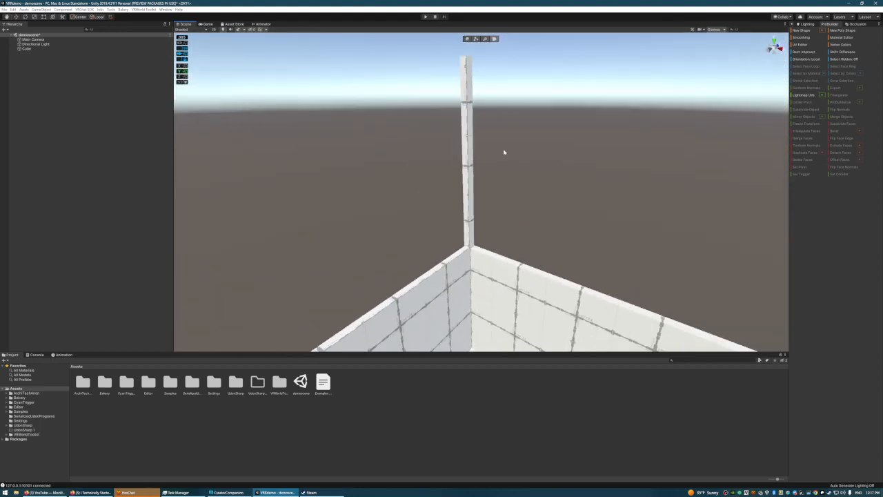
{"action": "right_click_drag", "start_coordinate": [514, 148], "coordinate": [583, 165]}
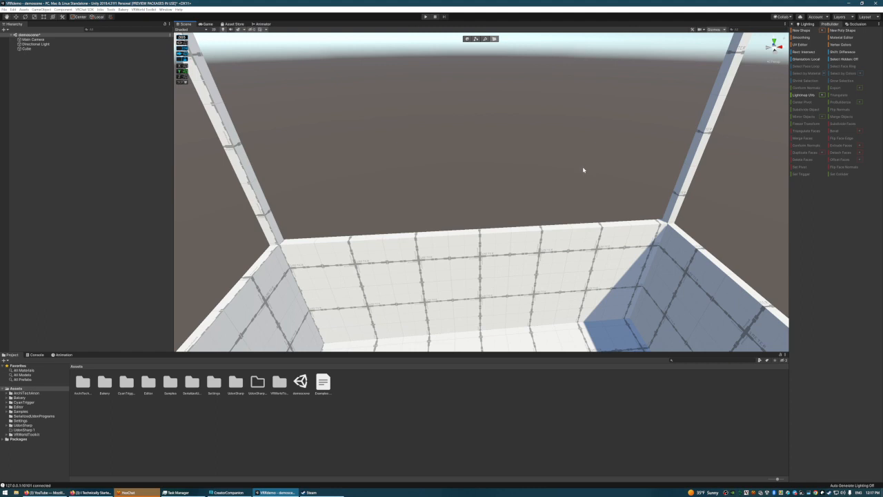
{"action": "left_click", "coordinate": [546, 169]}
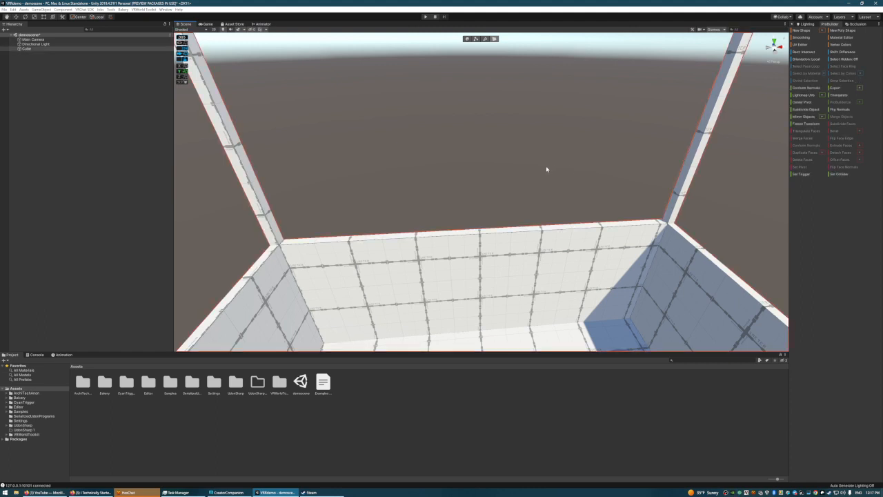
{"action": "key", "text": "ctrl+z"}
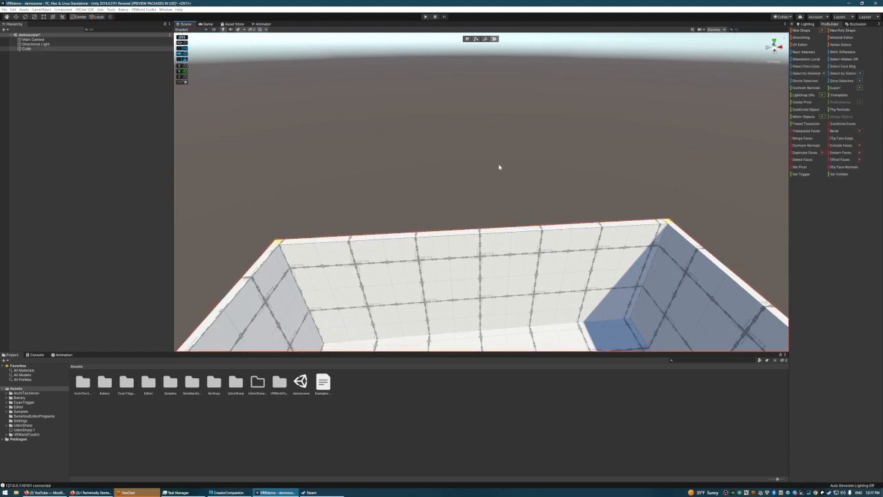
{"action": "left_click", "coordinate": [560, 159]}
Step: Select the top faces along one long wall, including both of its corners, and extrude them slightly upward as a raised strip
{"action": "right_click_drag", "start_coordinate": [559, 156], "coordinate": [544, 175]}
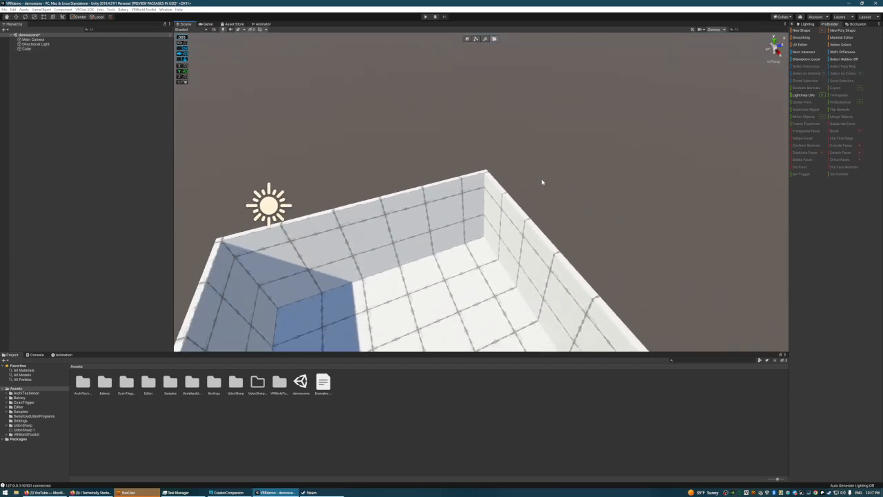
{"action": "key", "text": "s"}
{"action": "right_click_drag", "start_coordinate": [543, 182], "coordinate": [605, 194]}
{"action": "key", "text": "a"}
{"action": "key", "text": "w"}
{"action": "left_click", "coordinate": [586, 130]}
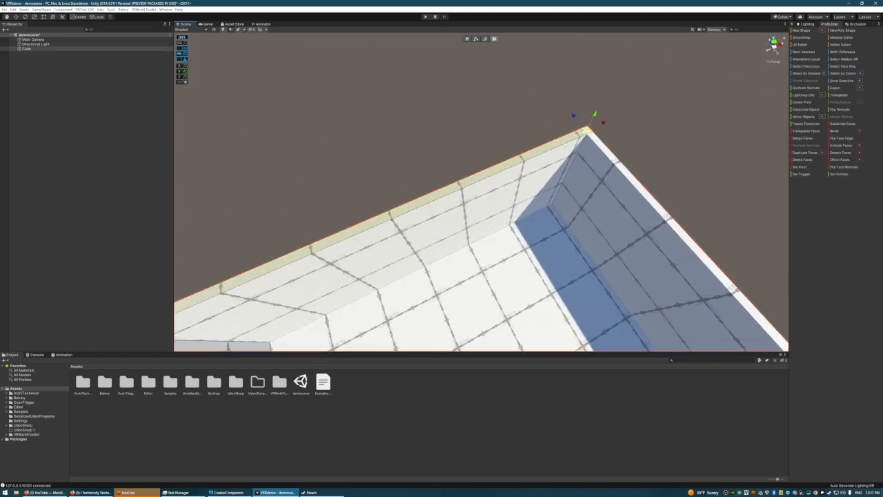
{"action": "left_click", "coordinate": [553, 141]}
{"action": "left_click", "coordinate": [587, 129]}
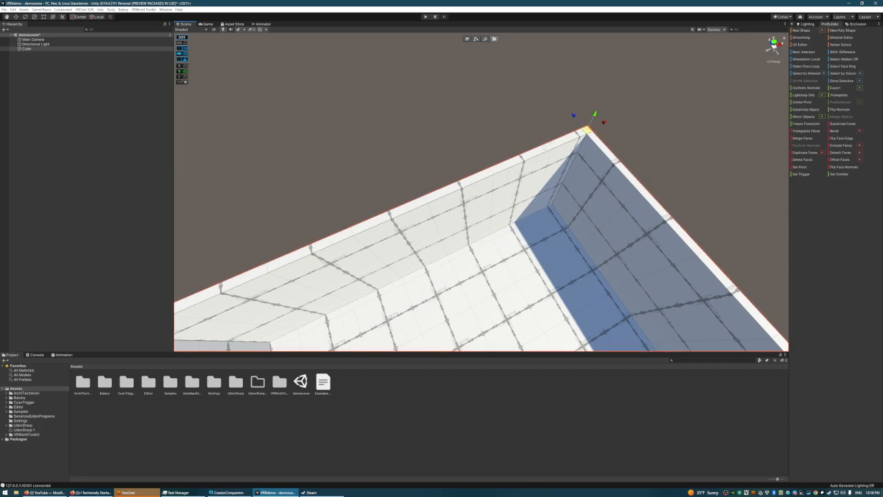
{"action": "right_click_drag", "start_coordinate": [548, 148], "coordinate": [413, 146]}
{"action": "key", "text": "w"}
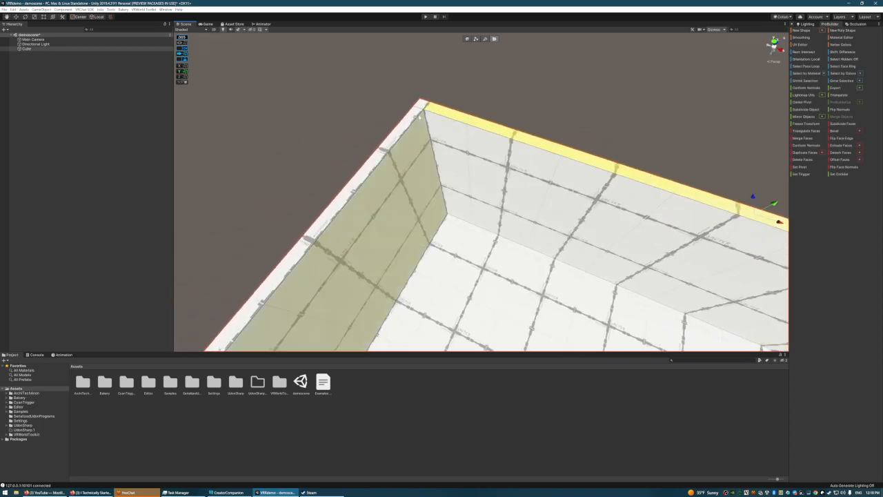
{"action": "right_click_drag", "start_coordinate": [542, 232], "coordinate": [596, 141]}
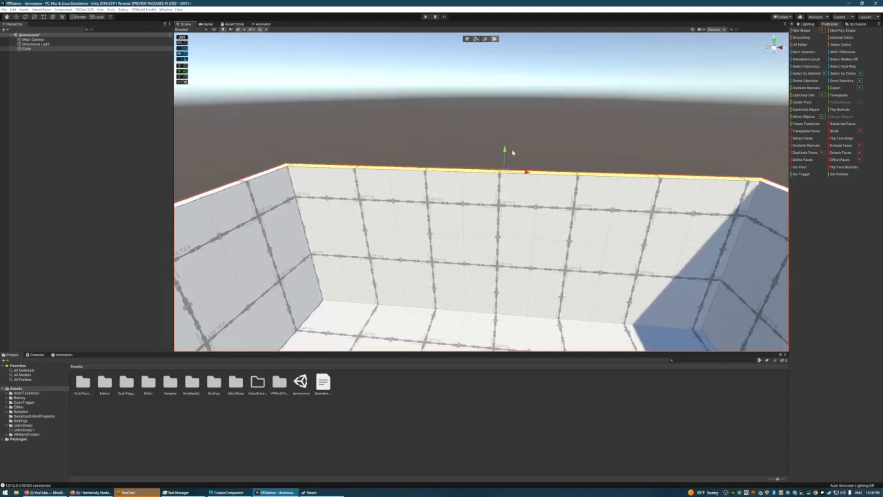
{"action": "left_click_drag", "start_coordinate": [503, 146], "coordinate": [504, 142]}
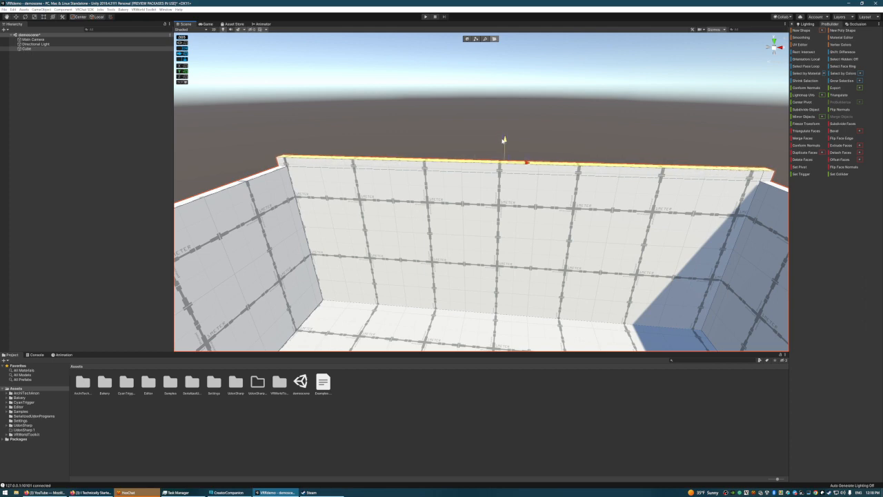
Step: Select the inner faces of the raised strip and extrude them across the room to the opposite wall as a roof
{"action": "right_click_drag", "start_coordinate": [585, 128], "coordinate": [530, 131]}
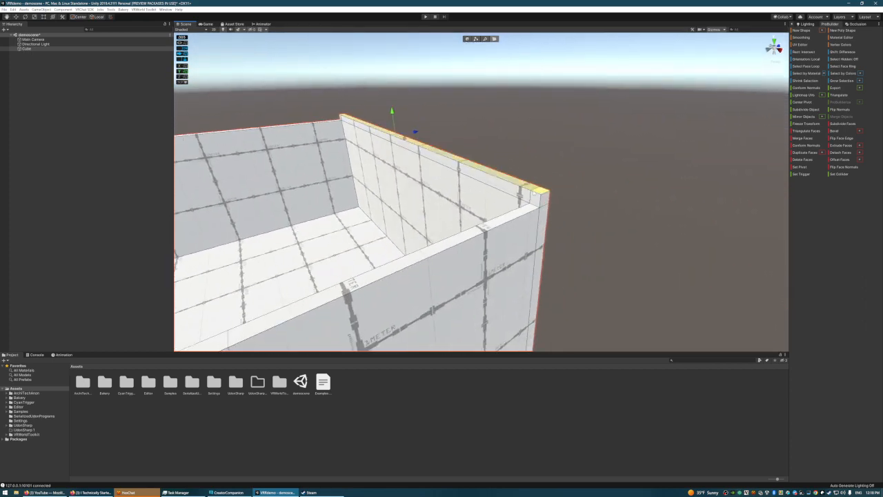
{"action": "left_click", "coordinate": [477, 178], "text": "shift"}
{"action": "right_click_drag", "start_coordinate": [476, 177], "coordinate": [457, 179]}
{"action": "left_click", "coordinate": [457, 209], "text": "shift"}
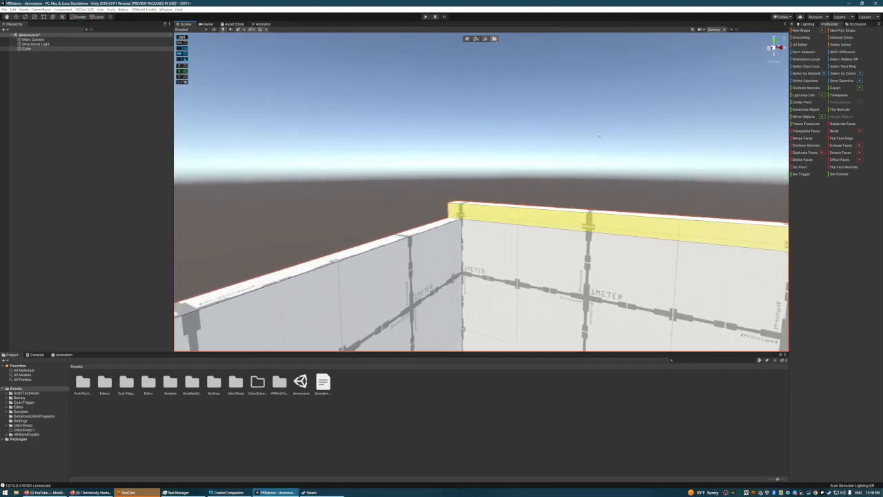
{"action": "right_click_drag", "start_coordinate": [559, 138], "coordinate": [498, 197]}
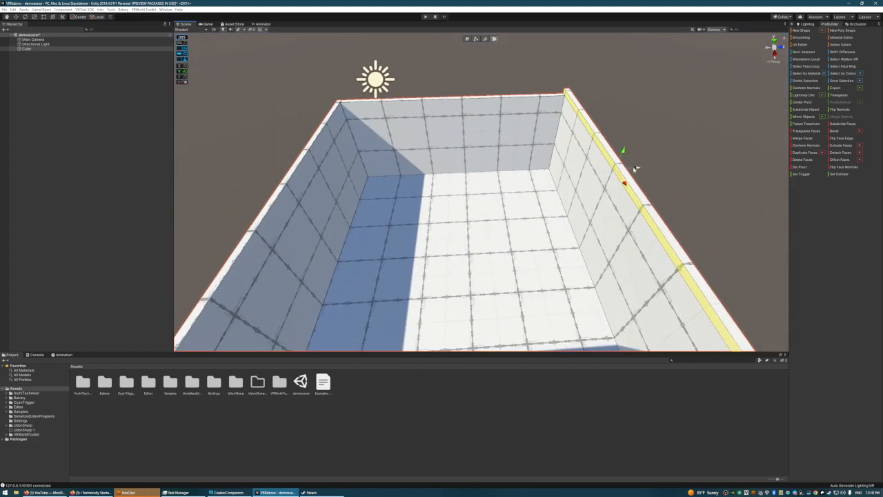
{"action": "left_click_drag", "start_coordinate": [635, 168], "coordinate": [321, 188], "text": "shift"}
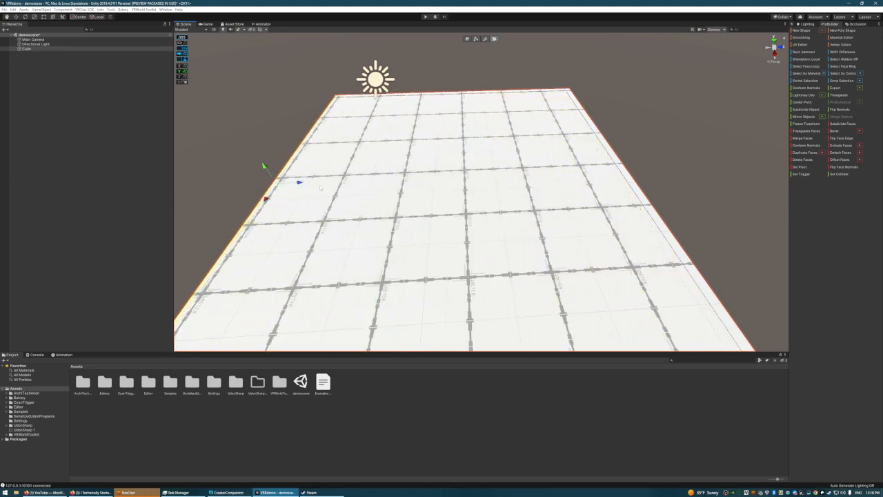
Step: Adjust the end faces of the roof slab to line up with the outer side of the opposite wall
{"action": "right_click_drag", "start_coordinate": [320, 188], "coordinate": [408, 131]}
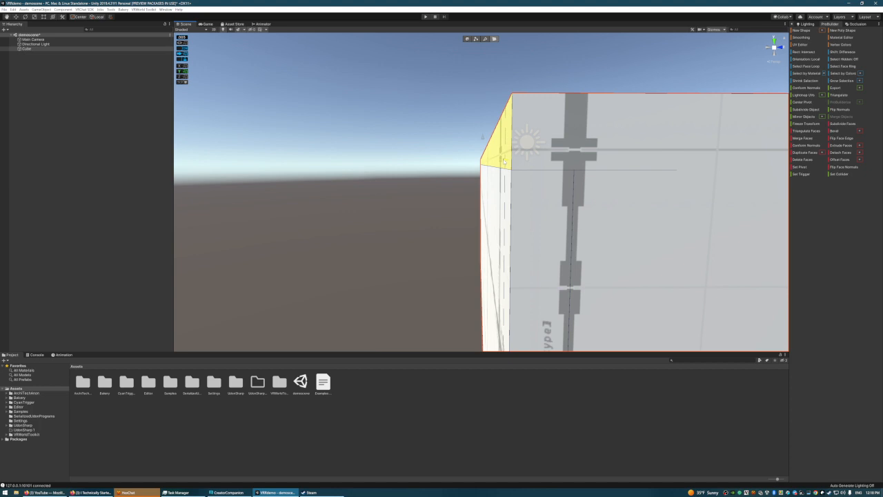
{"action": "right_click_drag", "start_coordinate": [514, 159], "coordinate": [532, 144]}
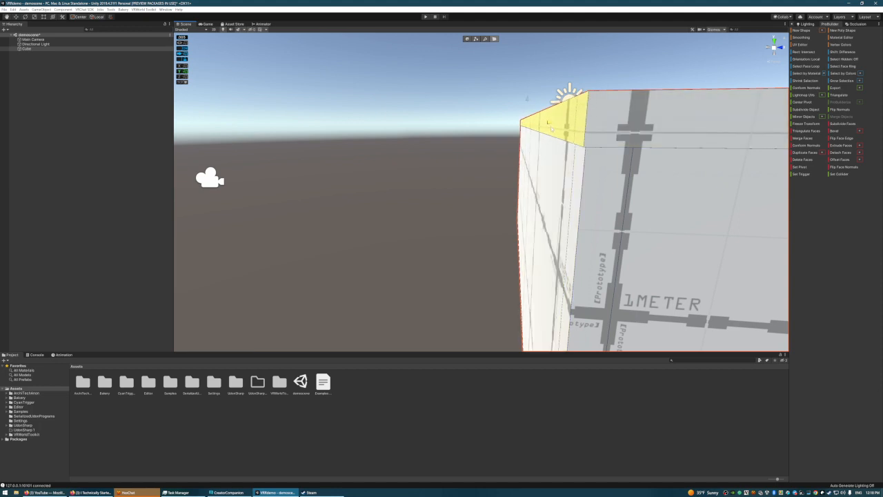
{"action": "right_click_drag", "start_coordinate": [565, 142], "coordinate": [516, 138]}
{"action": "mouse_move", "coordinate": [512, 161]}
{"action": "left_mouse_down"}
{"action": "mouse_move", "coordinate": [561, 158]}
{"action": "mouse_move", "coordinate": [511, 158]}
{"action": "left_mouse_up"}
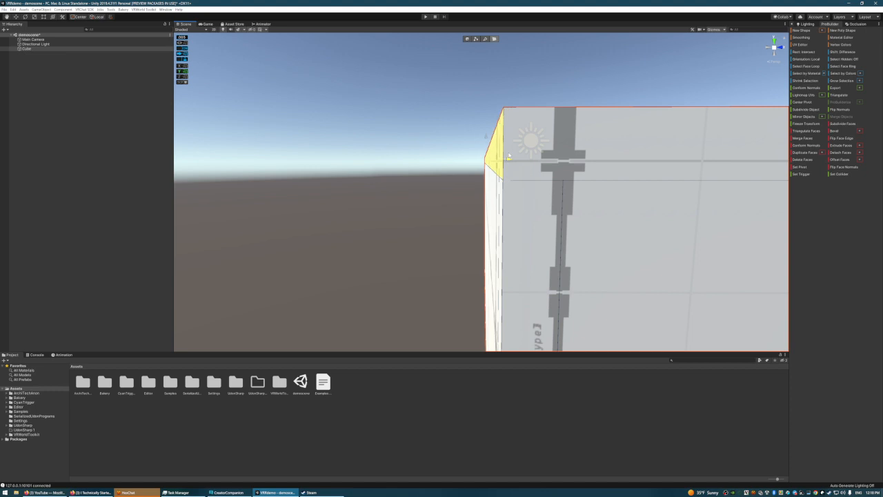
{"action": "right_click_drag", "start_coordinate": [529, 153], "coordinate": [649, 207]}
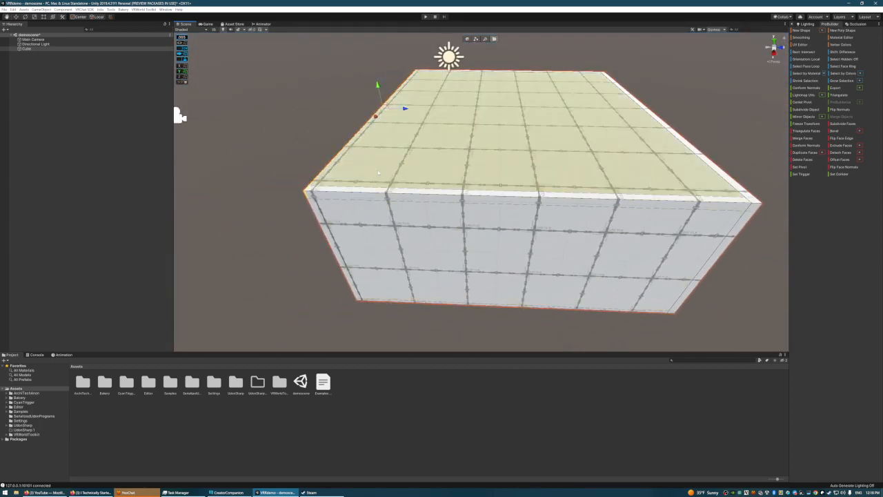
{"action": "right_click_drag", "start_coordinate": [378, 173], "coordinate": [435, 144]}
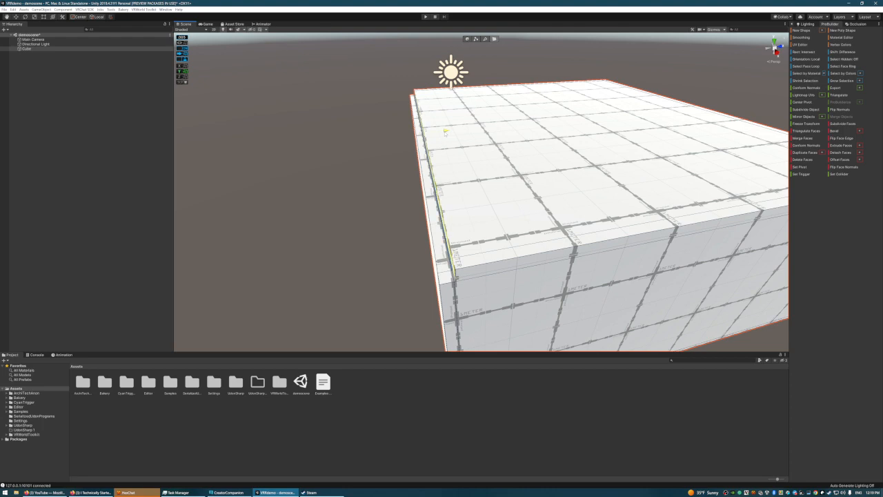
{"action": "right_click_drag", "start_coordinate": [445, 131], "coordinate": [437, 170]}
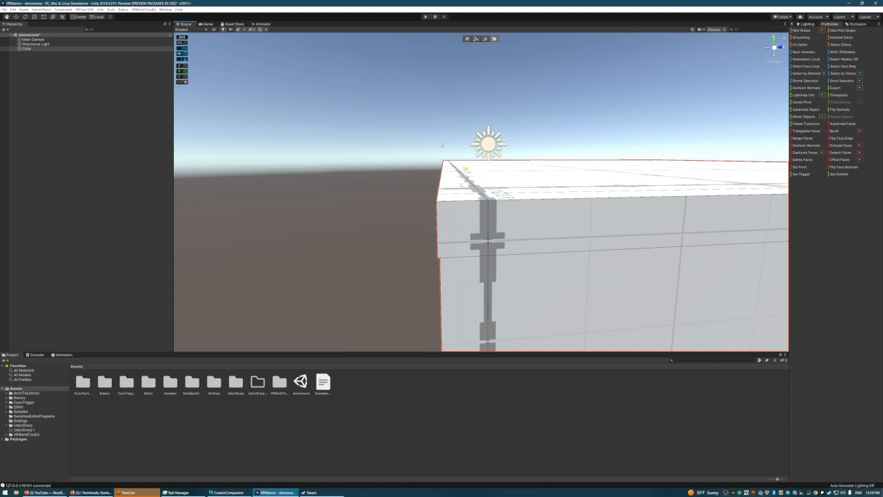
{"action": "left_click_drag", "start_coordinate": [467, 170], "coordinate": [449, 211], "text": "alt"}
{"action": "scroll", "coordinate": [449, 211], "scroll_direction": "up", "scroll_amount": 3}
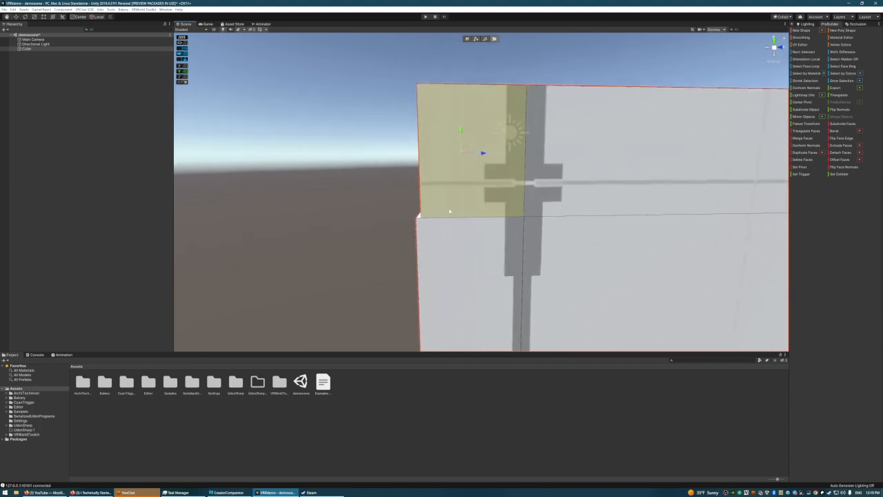
{"action": "left_click_drag", "start_coordinate": [485, 156], "coordinate": [482, 156]}
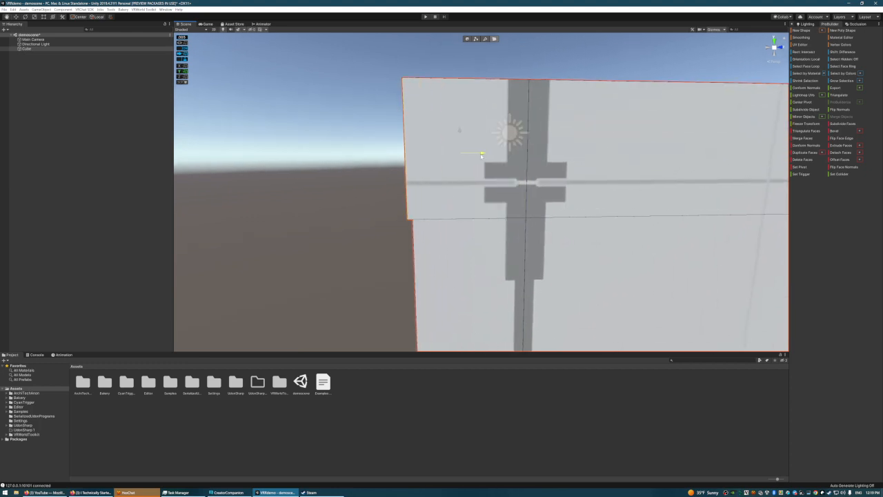
Step: Select the top faces at the roof's four corners, extrude them upward together as tall posts, and clear the selection
{"action": "scroll", "coordinate": [493, 193], "scroll_direction": "down", "scroll_amount": 8}
{"action": "left_click_drag", "start_coordinate": [539, 173], "coordinate": [444, 183], "text": "alt"}
{"action": "key", "text": "s"}
{"action": "right_click_drag", "start_coordinate": [407, 138], "coordinate": [466, 164]}
{"action": "right_click_drag", "start_coordinate": [649, 145], "coordinate": [479, 284]}
{"action": "key", "text": "w"}
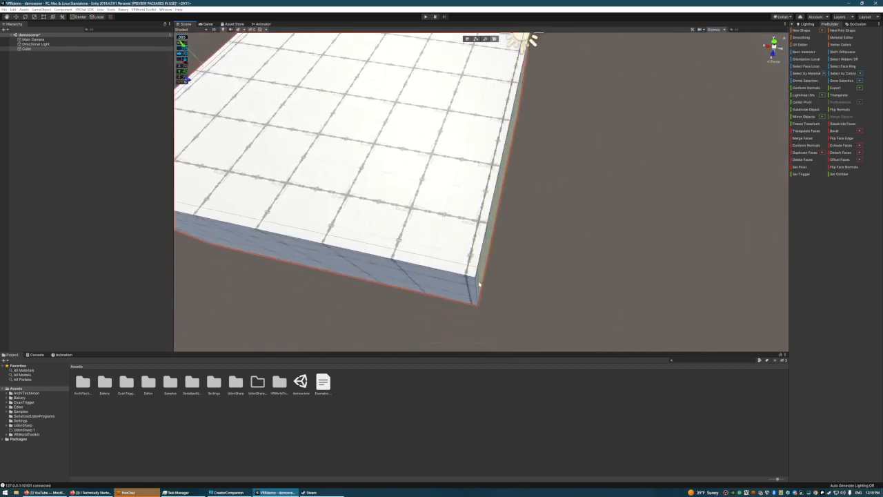
{"action": "left_click", "coordinate": [471, 270], "text": "shift"}
{"action": "right_click_drag", "start_coordinate": [645, 171], "coordinate": [523, 146]}
{"action": "key", "text": "d"}
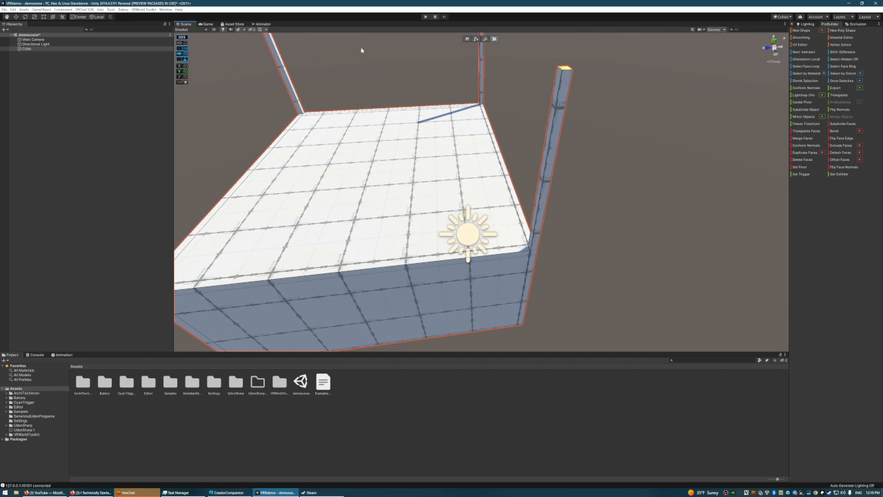
{"action": "key", "text": "s"}
{"action": "right_click_drag", "start_coordinate": [448, 135], "coordinate": [439, 106]}
{"action": "left_click", "coordinate": [480, 111]}
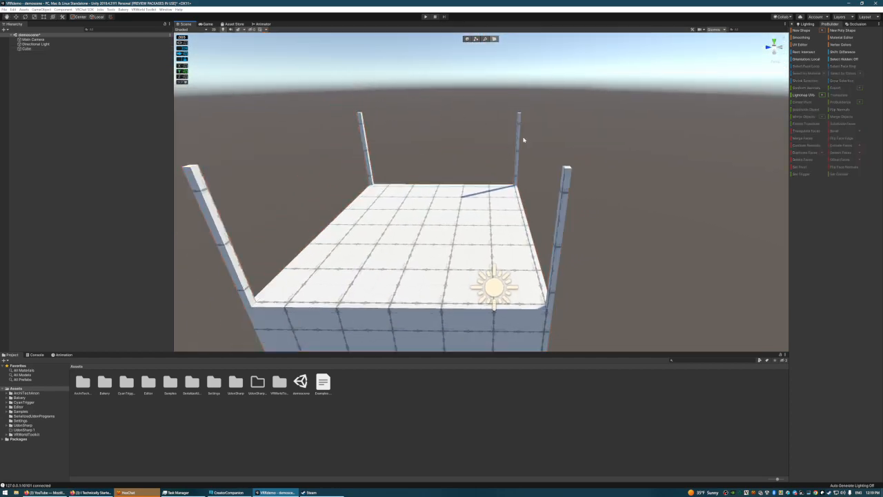
Step: Examine the roofed room, its outer walls and the corner posts from several angles
{"action": "mouse_move", "coordinate": [523, 140]}
{"action": "right_mouse_down"}
{"action": "mouse_move", "coordinate": [493, 124]}
{"action": "mouse_move", "coordinate": [510, 134]}
{"action": "mouse_move", "coordinate": [410, 126]}
{"action": "mouse_move", "coordinate": [514, 124]}
{"action": "mouse_move", "coordinate": [554, 138]}
{"action": "mouse_move", "coordinate": [554, 108]}
{"action": "mouse_move", "coordinate": [533, 136]}
{"action": "right_mouse_up"}
{"action": "key", "text": "w"}
{"action": "key", "text": "s"}
{"action": "key", "text": "w"}
{"action": "right_click_drag", "start_coordinate": [467, 137], "coordinate": [512, 168]}
{"action": "key", "text": "w"}
{"action": "key", "text": "s"}
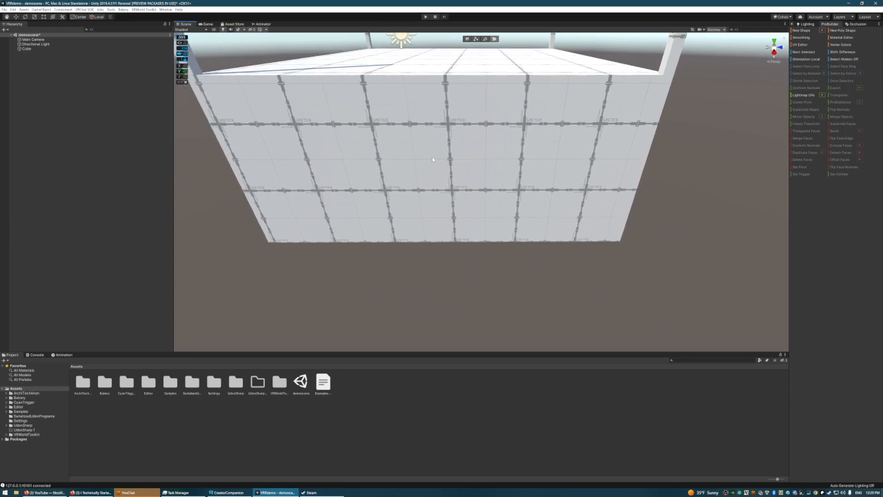
{"action": "right_click_drag", "start_coordinate": [487, 160], "coordinate": [425, 153]}
{"action": "key", "text": "w"}
{"action": "key", "text": "s"}
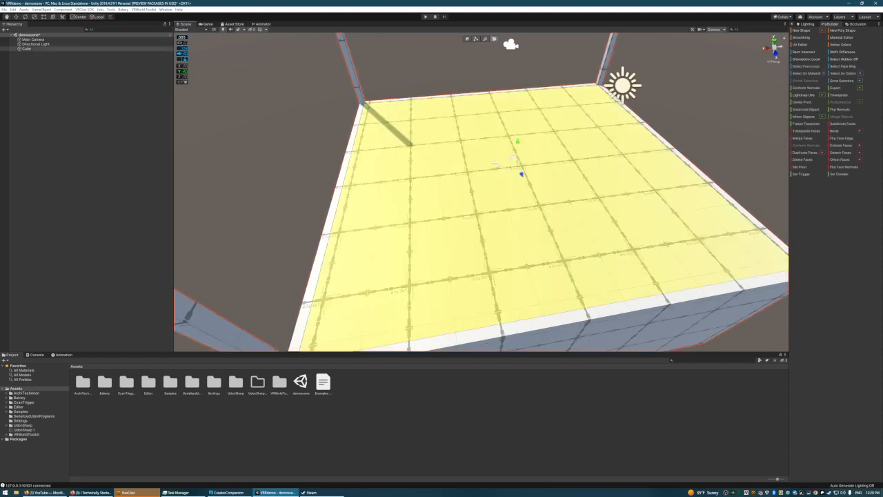
Step: Select the roof's large top face between the border strips and inspect it up close
{"action": "left_click", "coordinate": [522, 173]}
{"action": "right_click_drag", "start_coordinate": [522, 173], "coordinate": [564, 207]}
{"action": "key", "text": "w"}
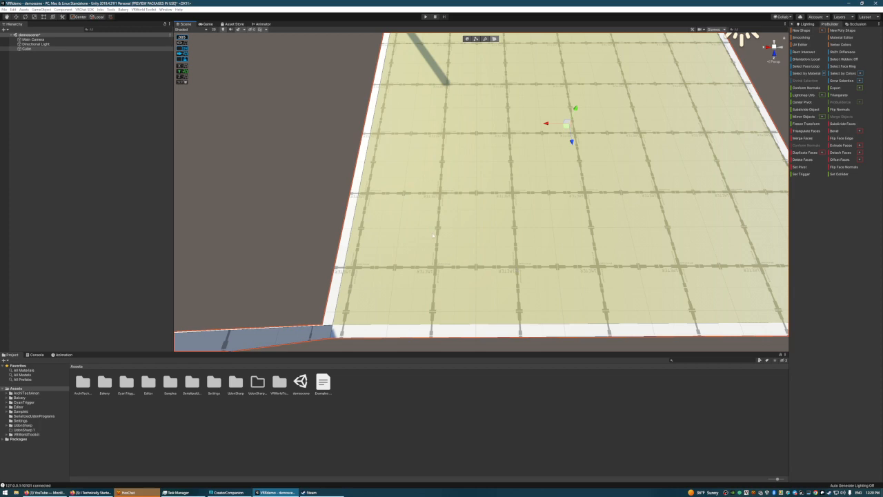
{"action": "right_click_drag", "start_coordinate": [515, 226], "coordinate": [528, 119]}
Step: Switch to edge editing, insert an edge loop from the roof's far edge across the slab, and shift it toward one side wall
{"action": "left_click", "coordinate": [485, 40]}
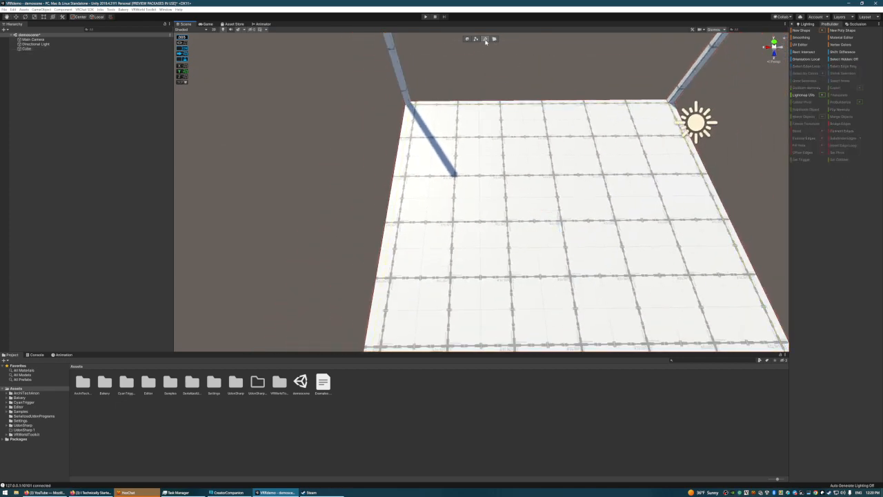
{"action": "left_click", "coordinate": [487, 109]}
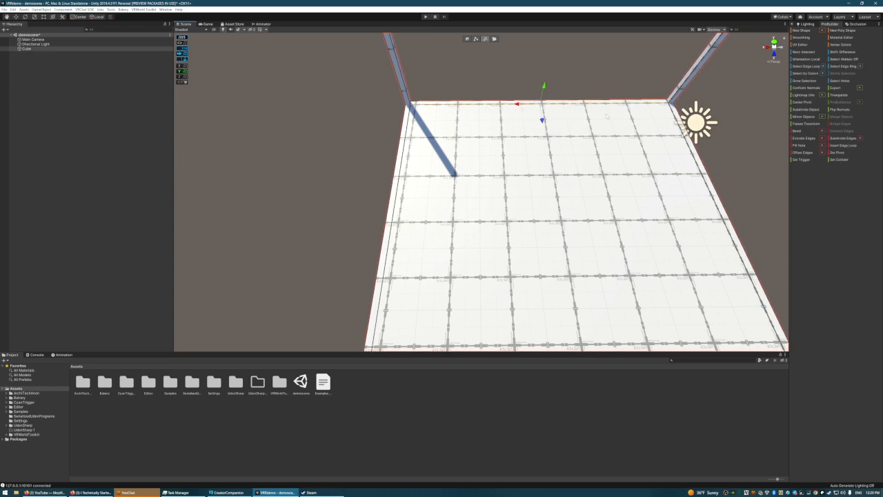
{"action": "right_click_drag", "start_coordinate": [487, 102], "coordinate": [475, 123]}
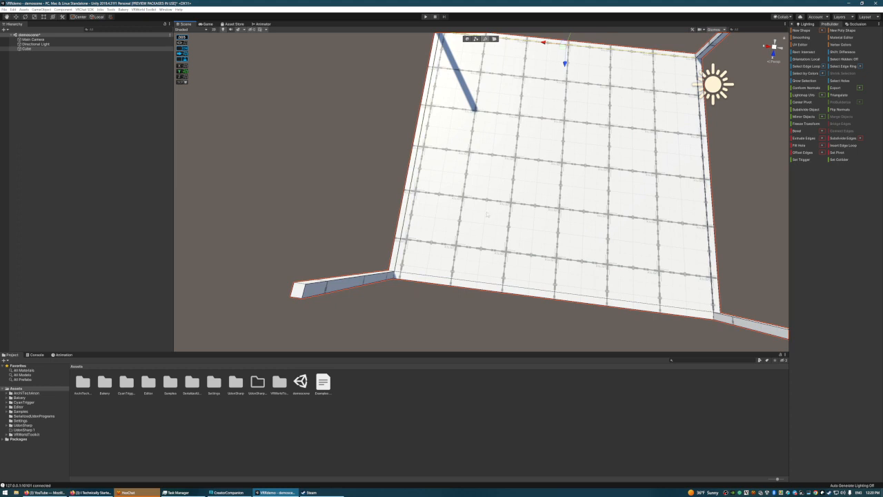
{"action": "right_click_drag", "start_coordinate": [487, 213], "coordinate": [485, 196]}
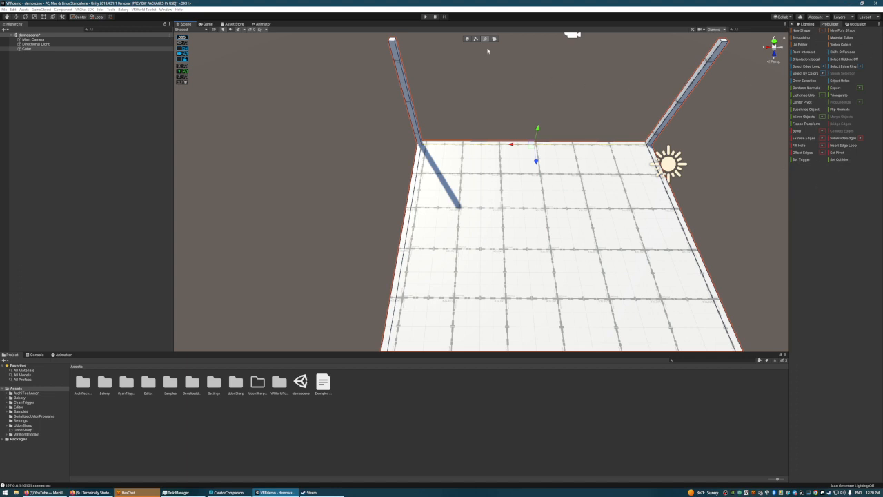
{"action": "left_click", "coordinate": [468, 39]}
{"action": "left_click", "coordinate": [485, 40]}
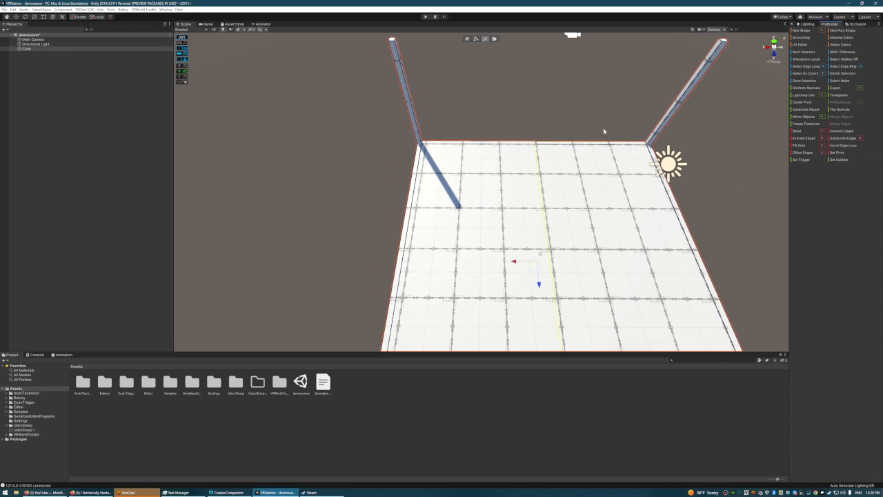
{"action": "mouse_move", "coordinate": [605, 131]}
{"action": "right_mouse_down"}
{"action": "mouse_move", "coordinate": [638, 184]}
{"action": "mouse_move", "coordinate": [602, 129]}
{"action": "mouse_move", "coordinate": [522, 188]}
{"action": "mouse_move", "coordinate": [602, 154]}
{"action": "mouse_move", "coordinate": [679, 83]}
{"action": "mouse_move", "coordinate": [717, 67]}
{"action": "mouse_move", "coordinate": [736, 26]}
{"action": "mouse_move", "coordinate": [712, 463]}
{"action": "mouse_move", "coordinate": [680, 443]}
{"action": "mouse_move", "coordinate": [611, 117]}
{"action": "mouse_move", "coordinate": [602, 118]}
{"action": "right_mouse_up"}
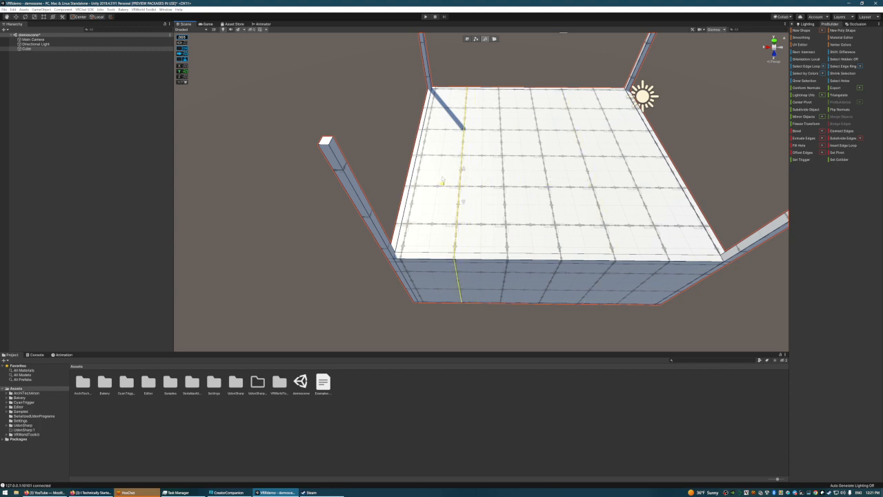
{"action": "right_click_drag", "start_coordinate": [597, 164], "coordinate": [584, 149]}
{"action": "key", "text": "w"}
{"action": "key", "text": "s"}
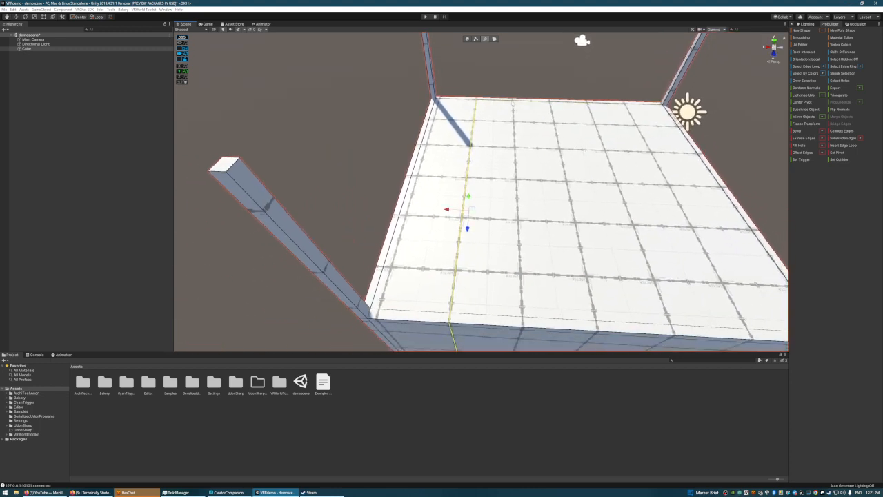
Step: Insert a second edge loop from the roof's far edge and shift it to the grid line beside the first loop
{"action": "left_click", "coordinate": [513, 102]}
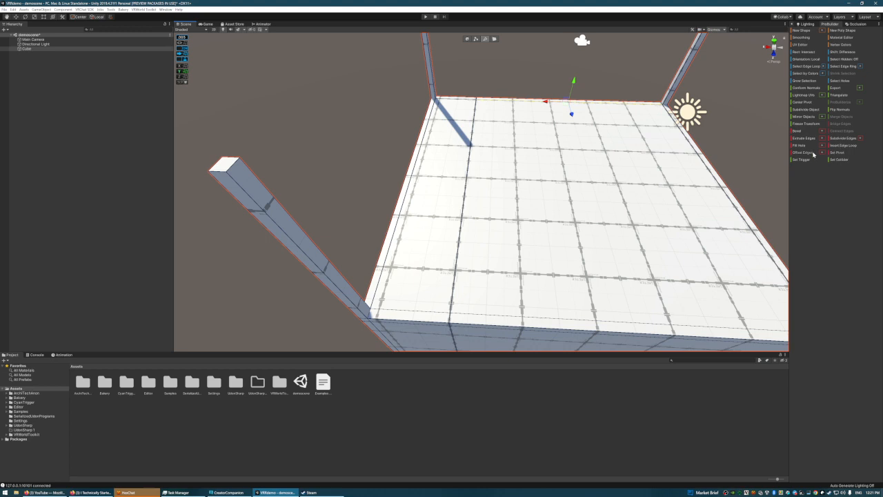
{"action": "left_click", "coordinate": [840, 146]}
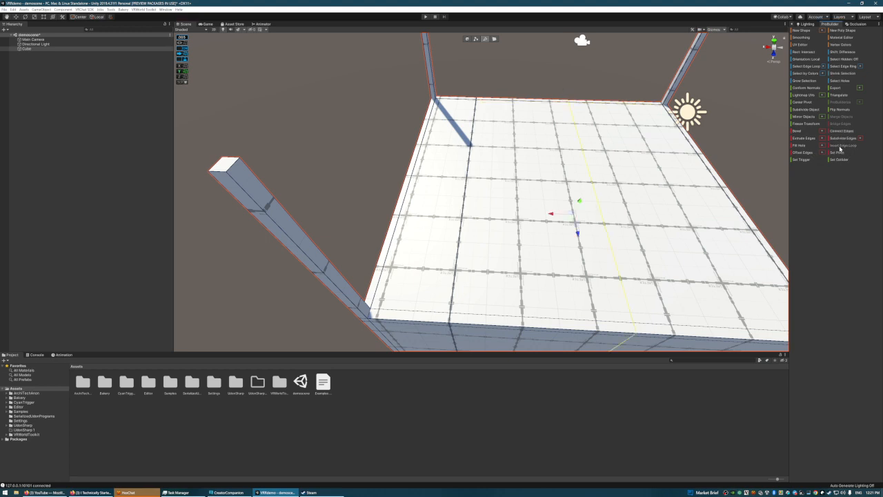
{"action": "left_click_drag", "start_coordinate": [552, 213], "coordinate": [494, 222]}
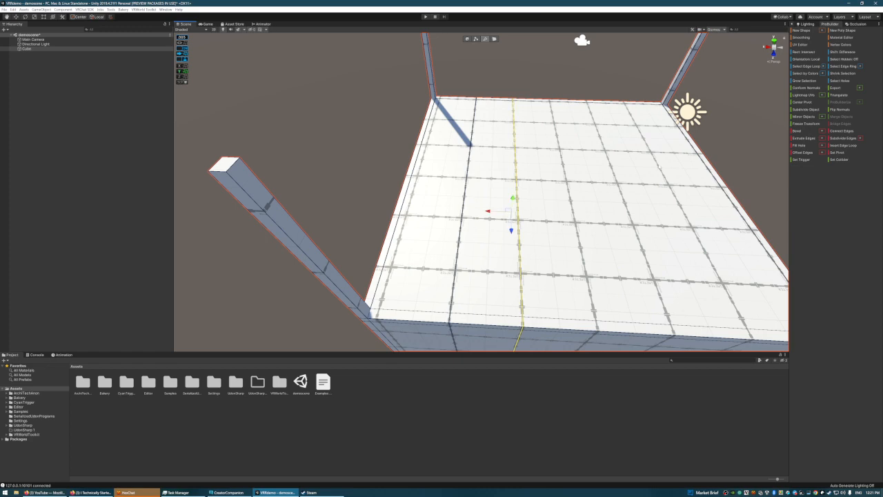
Step: Insert two edge loops perpendicular to the first pair and align them to the two grid lines nearest the adjacent wall
{"action": "left_click_drag", "start_coordinate": [658, 159], "coordinate": [512, 166], "text": "alt"}
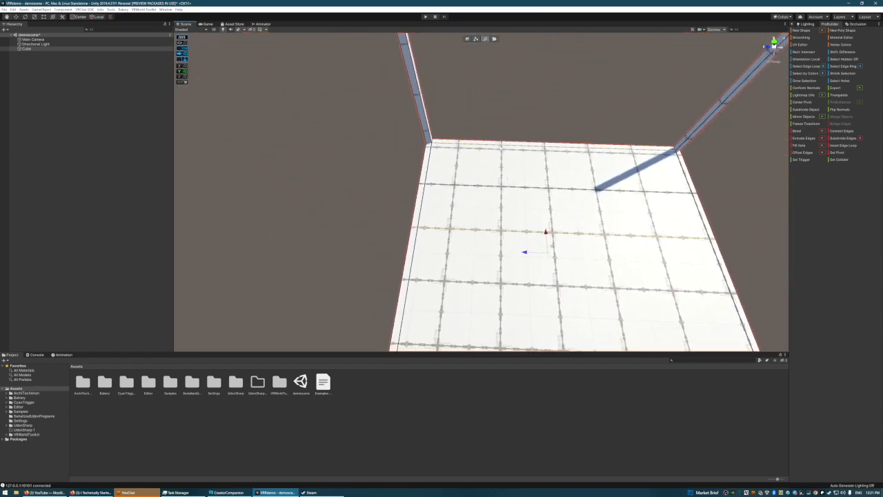
{"action": "left_click", "coordinate": [502, 147]}
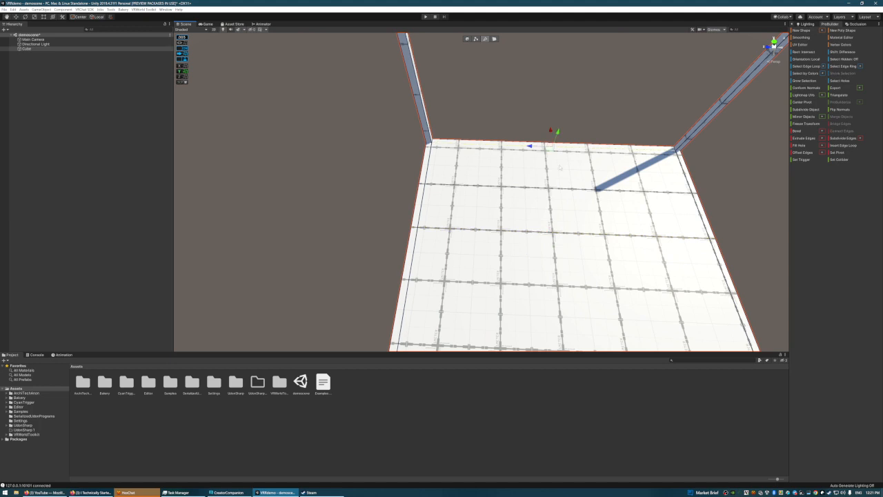
{"action": "left_click", "coordinate": [841, 145]}
{"action": "left_click_drag", "start_coordinate": [436, 278], "coordinate": [423, 278]}
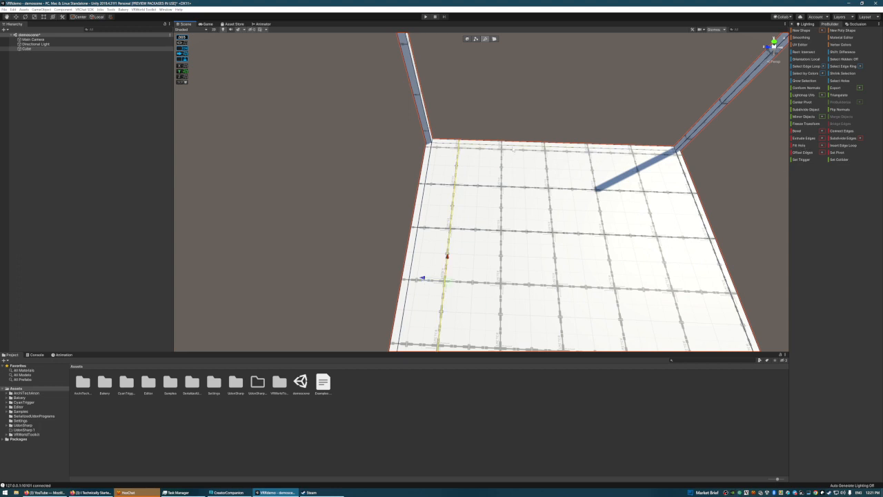
{"action": "left_click", "coordinate": [545, 146]}
{"action": "left_click", "coordinate": [843, 145]}
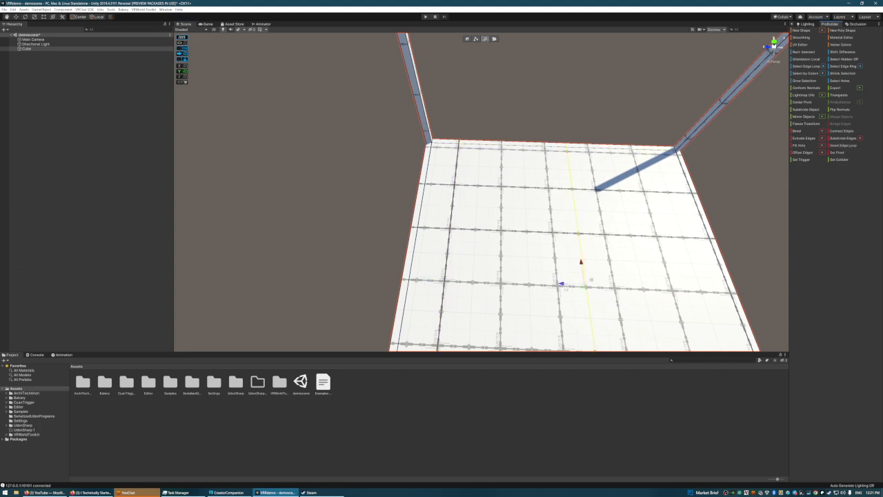
{"action": "left_click_drag", "start_coordinate": [565, 287], "coordinate": [551, 285]}
Step: Switch to face editing, select the small square roof face enclosed by the four edge loops, and inspect it from several angles
{"action": "left_click", "coordinate": [515, 153]}
{"action": "key", "text": "w"}
{"action": "key", "text": "a"}
{"action": "right_click_drag", "start_coordinate": [516, 153], "coordinate": [530, 170]}
{"action": "left_click", "coordinate": [570, 169]}
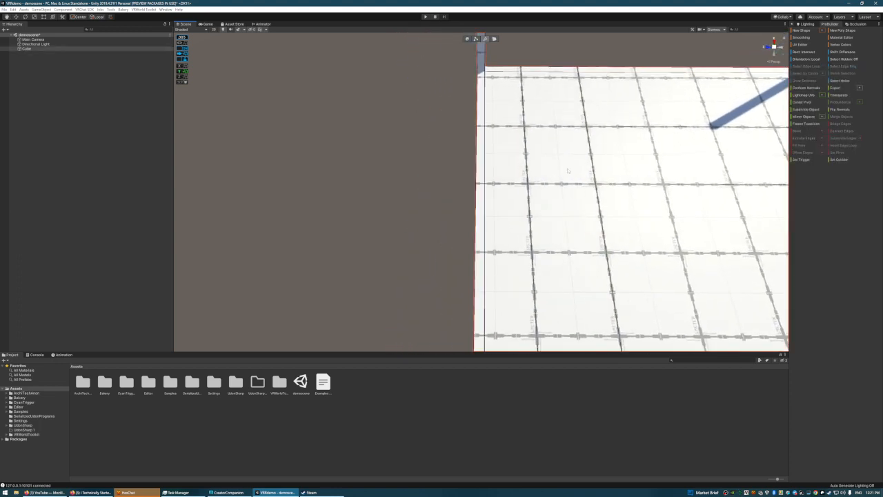
{"action": "left_click", "coordinate": [494, 39]}
{"action": "left_click", "coordinate": [557, 157]}
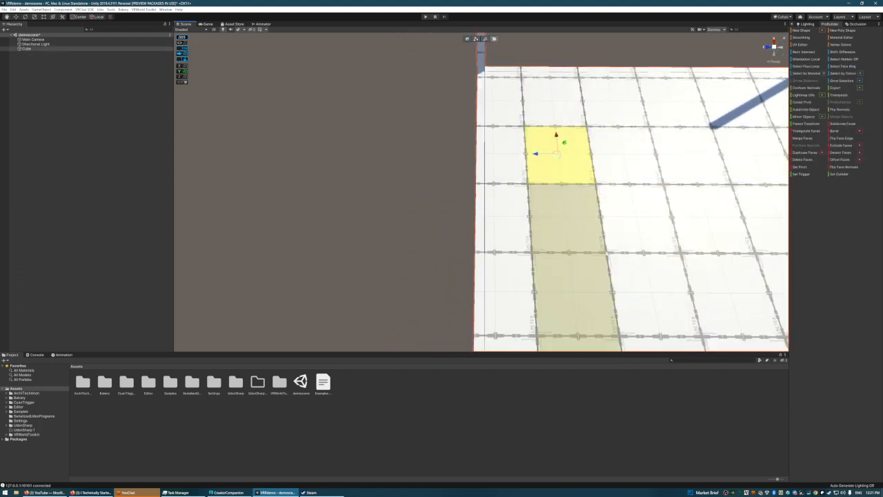
{"action": "key", "text": "a"}
{"action": "right_click_drag", "start_coordinate": [556, 214], "coordinate": [595, 220]}
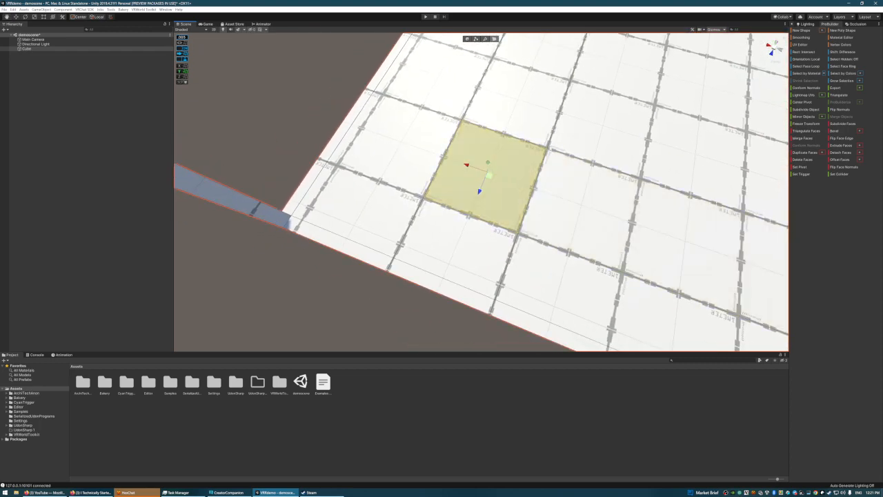
{"action": "right_click_drag", "start_coordinate": [628, 131], "coordinate": [534, 171]}
{"action": "key", "text": "s"}
{"action": "key", "text": "w"}
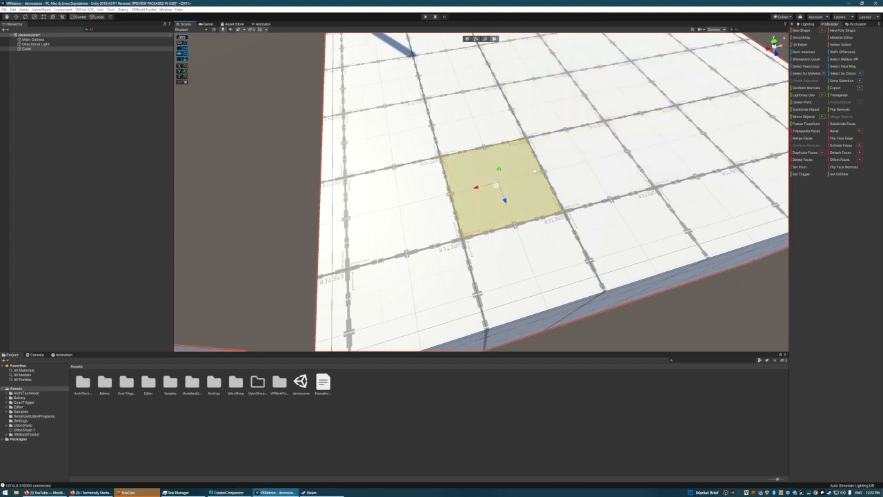
{"action": "key", "text": "s"}
{"action": "right_click_drag", "start_coordinate": [669, 137], "coordinate": [628, 103]}
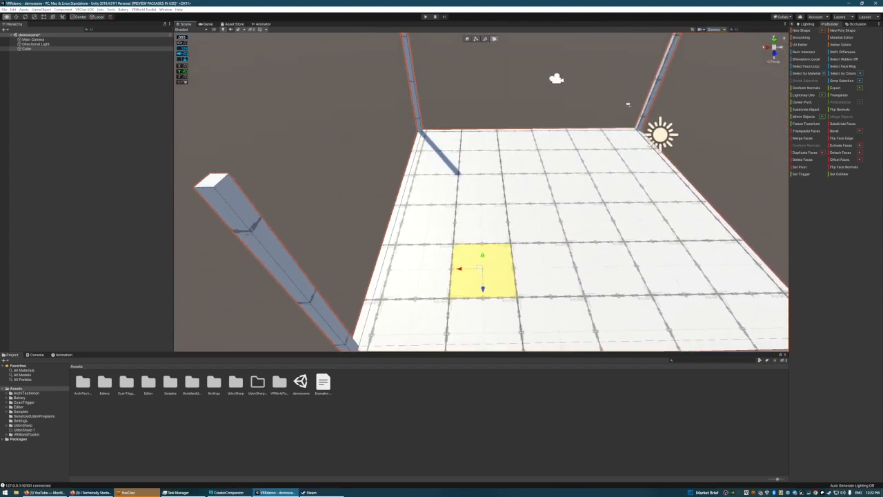
Step: Reselect the square roof face and examine the ceiling faces beneath it for matching subdivisions
{"action": "left_click", "coordinate": [507, 93]}
{"action": "left_click", "coordinate": [478, 263]}
{"action": "right_click_drag", "start_coordinate": [560, 138], "coordinate": [532, 118]}
{"action": "key", "text": "w"}
{"action": "key", "text": "w"}
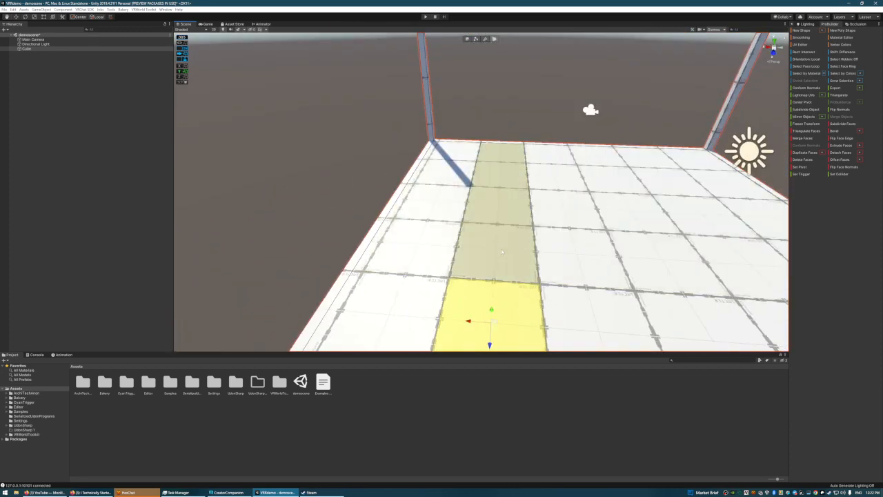
{"action": "right_click_drag", "start_coordinate": [538, 207], "coordinate": [571, 195]}
{"action": "key", "text": "w"}
{"action": "left_click", "coordinate": [489, 133]}
{"action": "key", "text": "s"}
{"action": "key", "text": "w"}
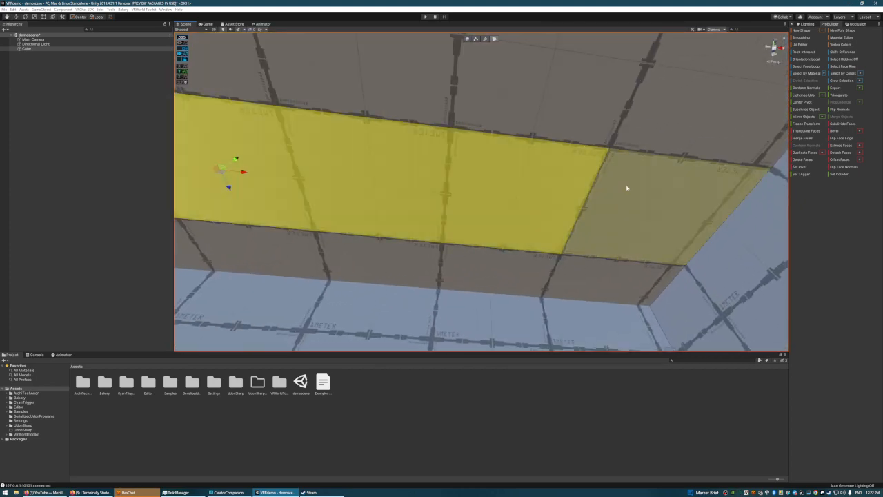
{"action": "left_click", "coordinate": [626, 187]}
{"action": "right_click_drag", "start_coordinate": [627, 187], "coordinate": [548, 260]}
{"action": "left_click", "coordinate": [521, 205]}
{"action": "right_click_drag", "start_coordinate": [520, 205], "coordinate": [419, 199]}
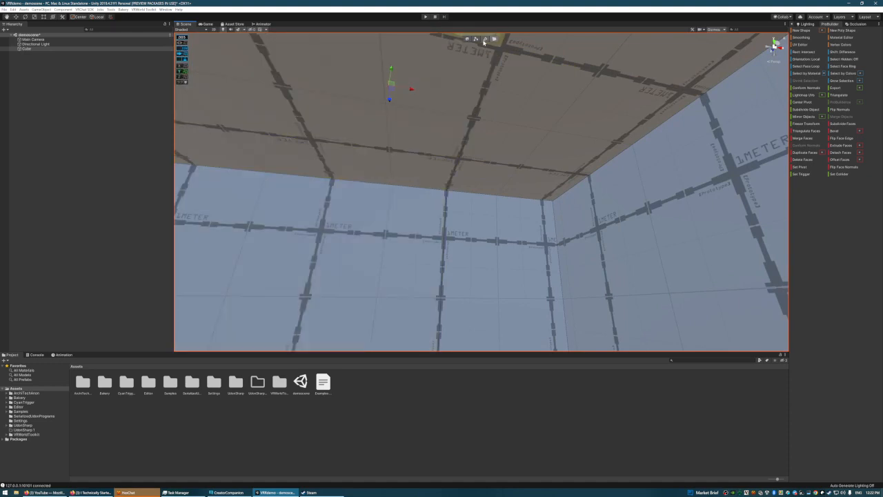
Step: Switch to edge editing, insert an edge loop around the room's interior, and move it to the grid line one cell from the existing loop
{"action": "left_click", "coordinate": [484, 39]}
{"action": "left_click", "coordinate": [390, 187]}
{"action": "right_click_drag", "start_coordinate": [569, 186], "coordinate": [587, 169]}
{"action": "left_click", "coordinate": [847, 146]}
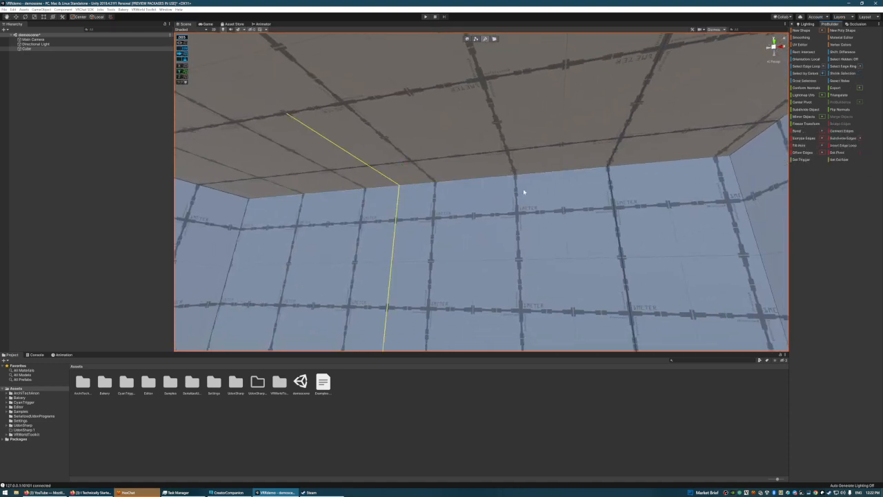
{"action": "right_click_drag", "start_coordinate": [497, 165], "coordinate": [528, 191]}
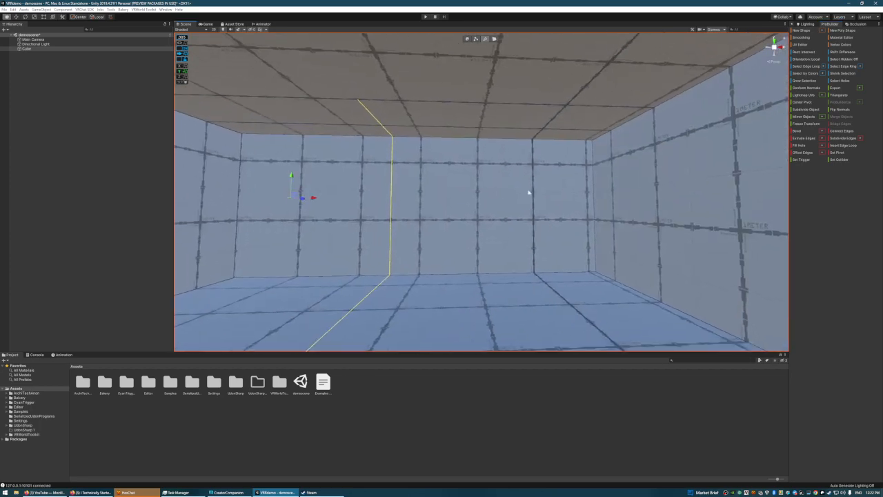
{"action": "left_click_drag", "start_coordinate": [314, 200], "coordinate": [526, 213]}
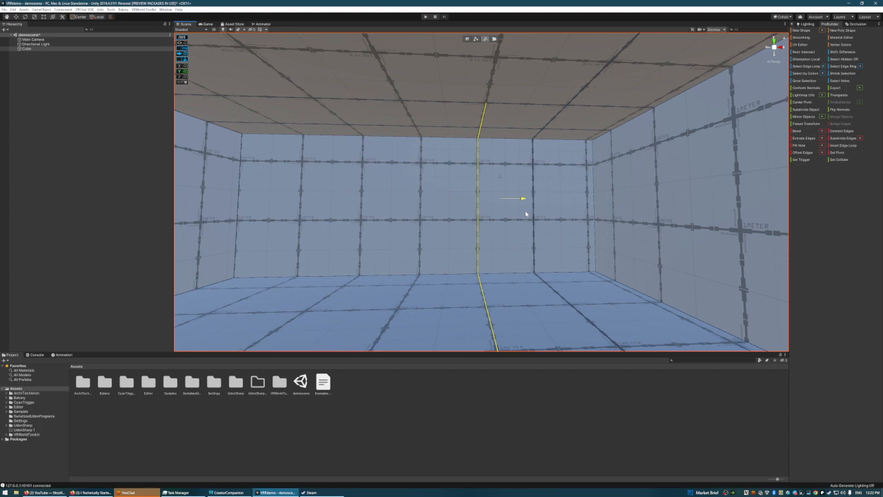
Step: Switch to face editing, select the one-cell square face in the ceiling, and frame it in view
{"action": "left_click", "coordinate": [494, 38]}
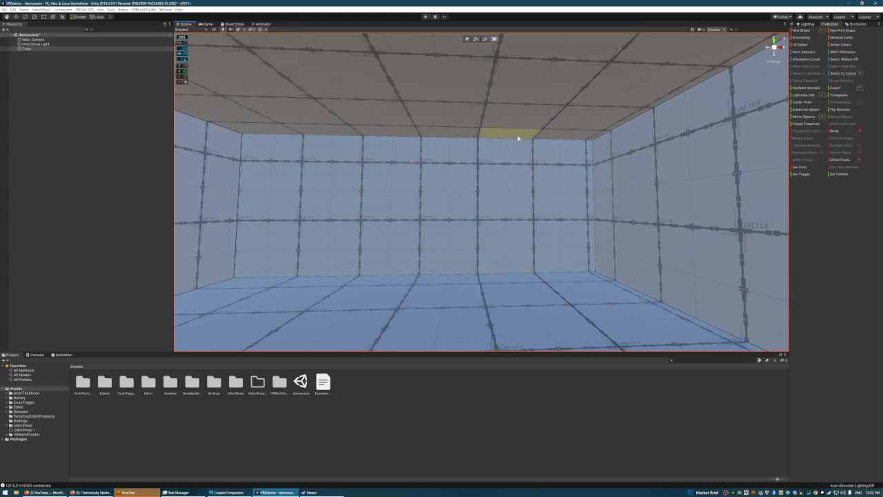
{"action": "left_click", "coordinate": [519, 138]}
{"action": "key", "text": "f"}
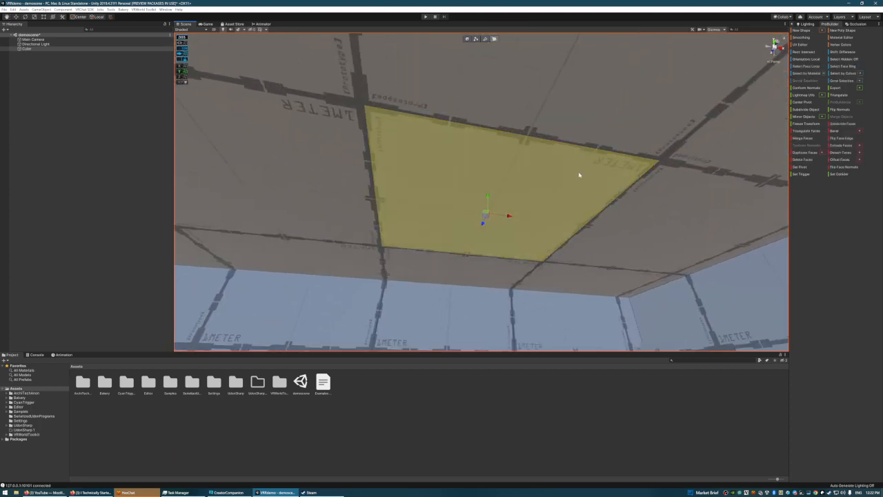
Step: Select the square face on top of the roof above the ceiling square and check its location near the corner post
{"action": "right_click_drag", "start_coordinate": [566, 199], "coordinate": [624, 267]}
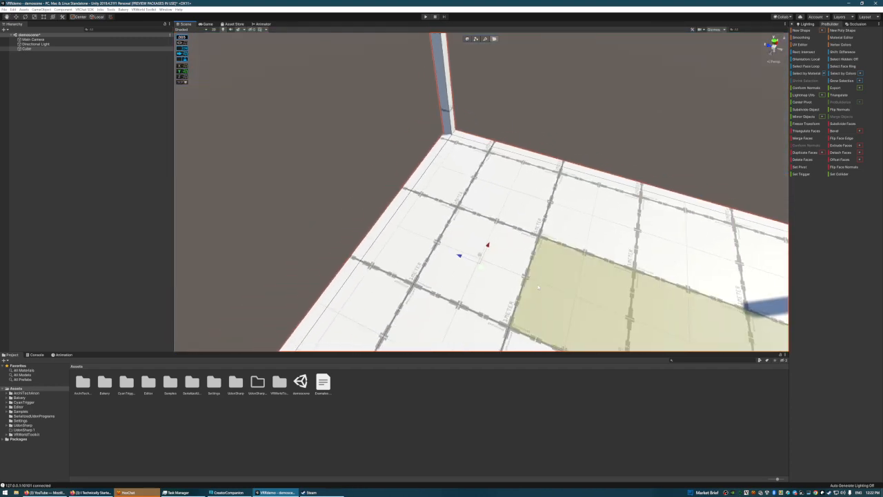
{"action": "left_click", "coordinate": [518, 249]}
{"action": "left_click_drag", "start_coordinate": [578, 158], "coordinate": [718, 166], "text": "alt"}
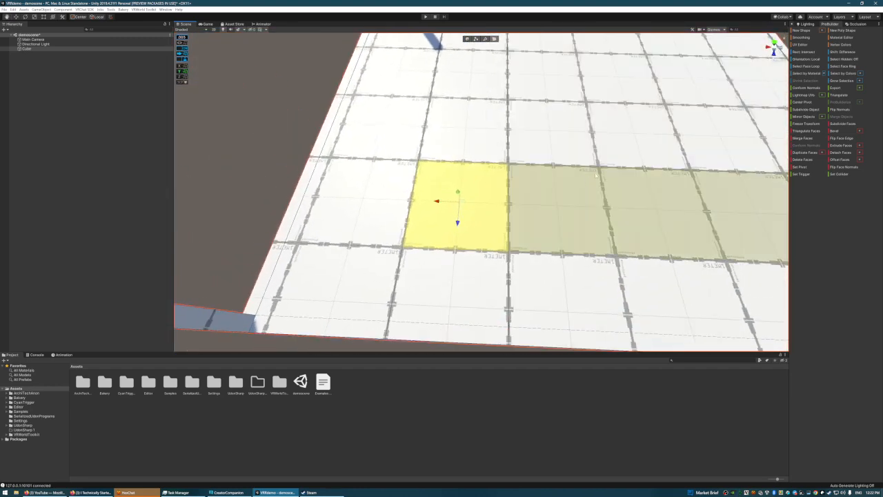
{"action": "right_click_drag", "start_coordinate": [535, 187], "coordinate": [450, 113]}
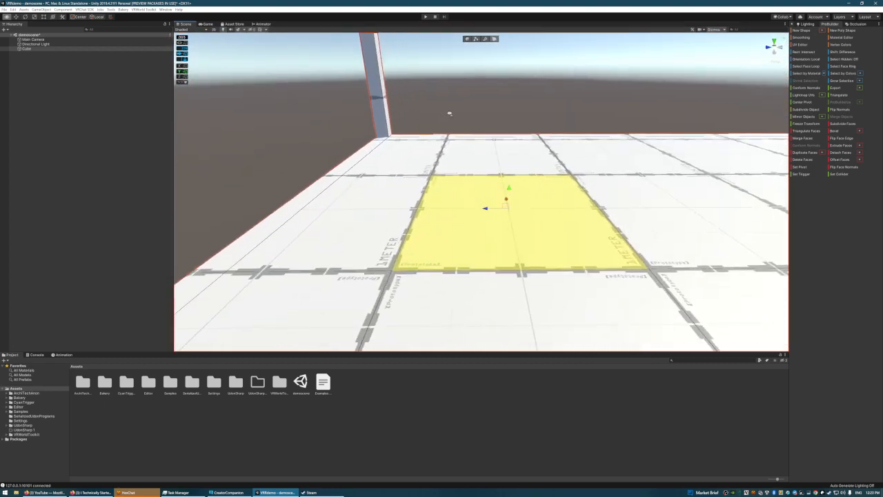
{"action": "right_click_drag", "start_coordinate": [492, 140], "coordinate": [604, 86]}
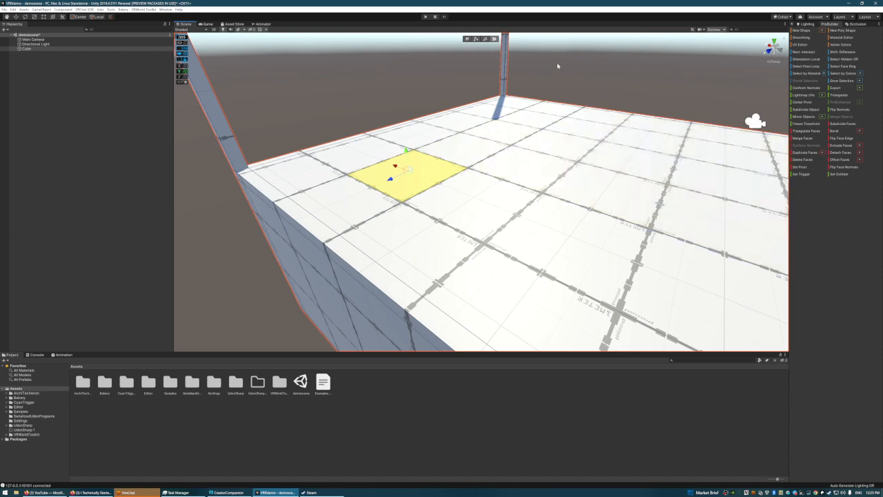
Step: Extrude the selected roof square down through the slab and adjust its height to sit flush with the ceiling
{"action": "right_click_drag", "start_coordinate": [558, 66], "coordinate": [588, 55]}
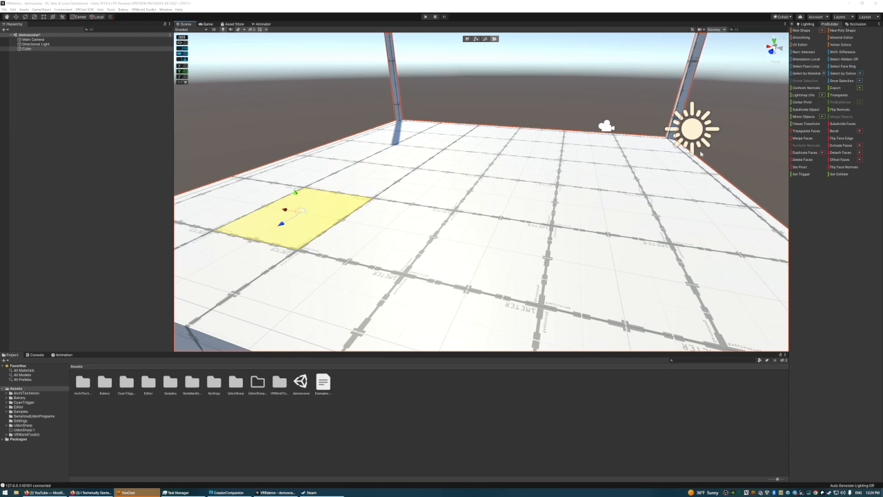
{"action": "right_click_drag", "start_coordinate": [465, 136], "coordinate": [529, 118]}
{"action": "scroll", "coordinate": [529, 118], "scroll_direction": "down", "scroll_amount": 5}
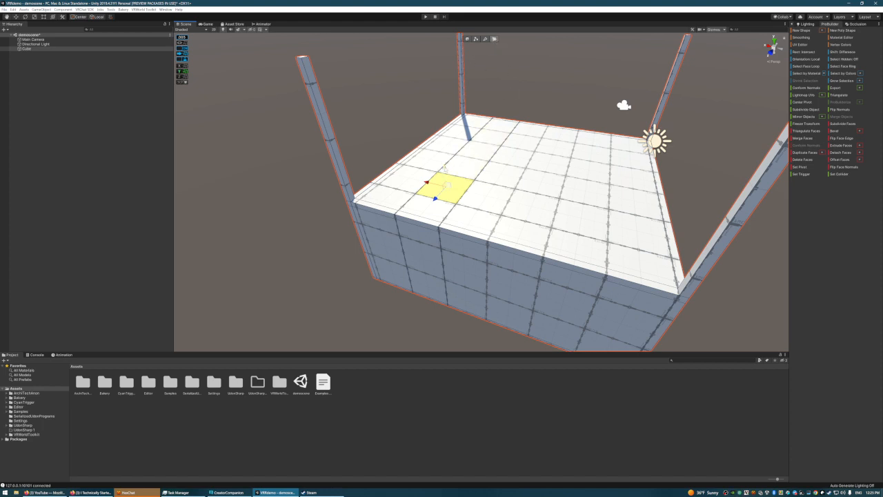
{"action": "mouse_move", "coordinate": [445, 169]}
{"action": "left_mouse_down", "text": "shift"}
{"action": "mouse_move", "coordinate": [435, 78]}
{"action": "mouse_move", "coordinate": [455, 189]}
{"action": "mouse_move", "coordinate": [452, 177]}
{"action": "left_mouse_up", "text": "shift"}
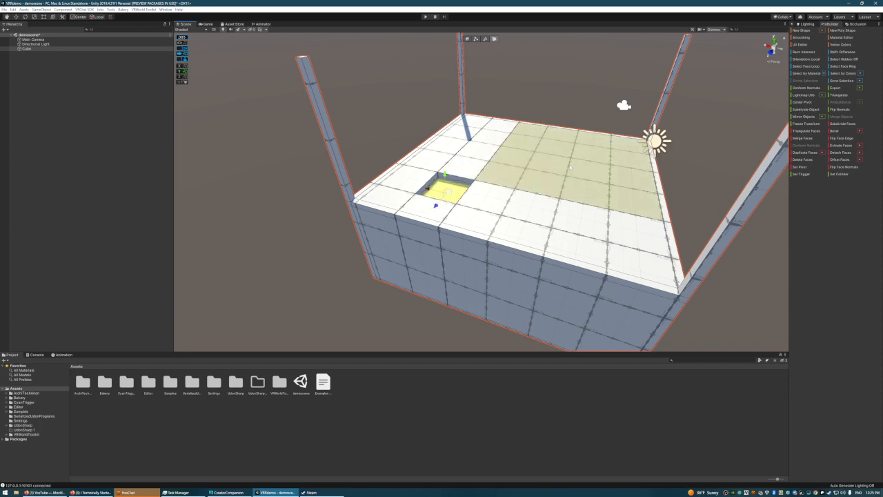
{"action": "key", "text": "w"}
{"action": "right_click_drag", "start_coordinate": [513, 153], "coordinate": [347, 77]}
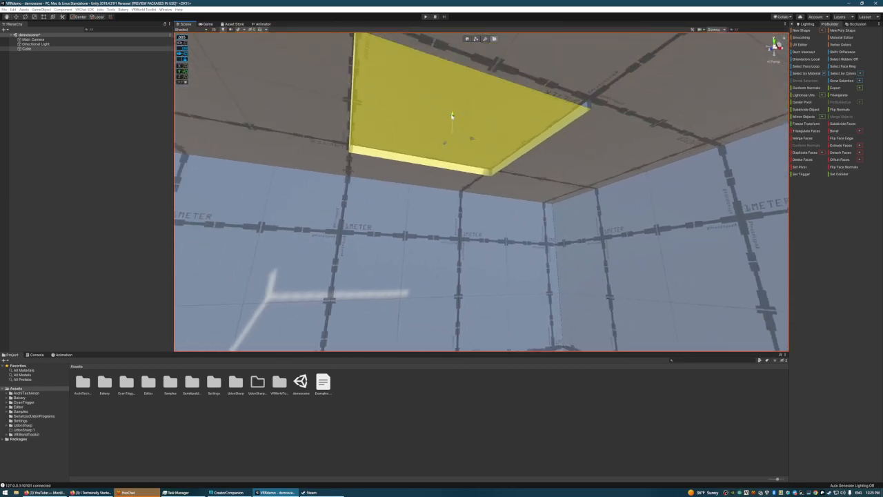
{"action": "left_click_drag", "start_coordinate": [452, 116], "coordinate": [452, 109]}
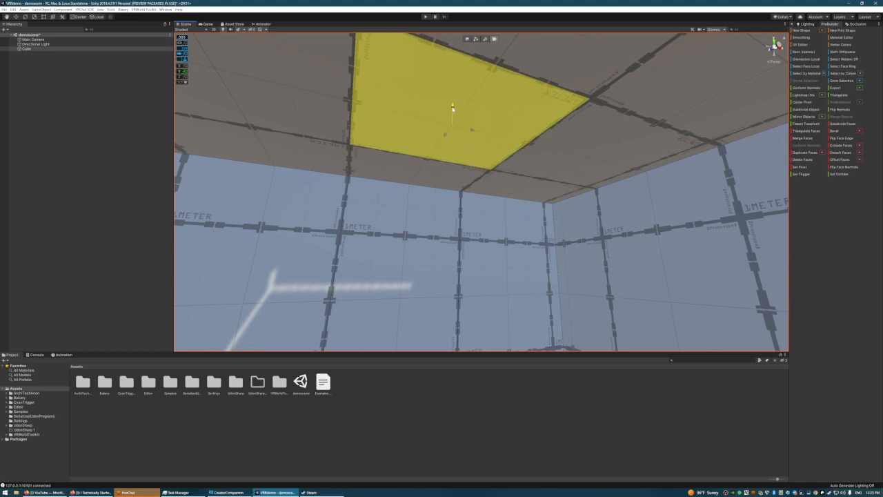
Step: Delete the extruded face and the matching ceiling square to open a skylight through the roof slab
{"action": "right_click_drag", "start_coordinate": [487, 177], "coordinate": [552, 136]}
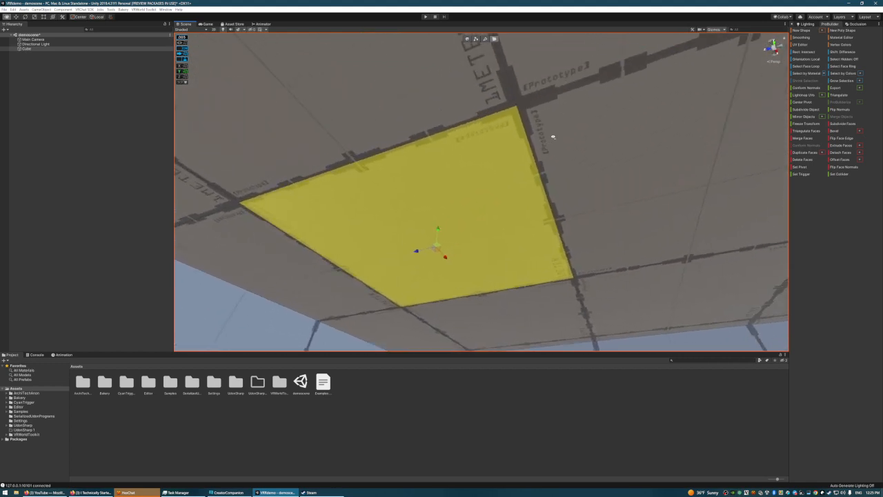
{"action": "right_click_drag", "start_coordinate": [528, 168], "coordinate": [505, 213]}
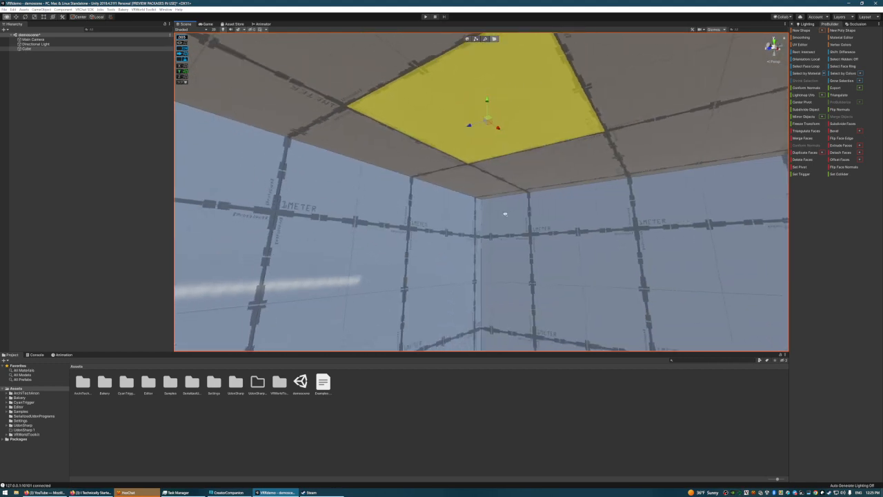
{"action": "right_click_drag", "start_coordinate": [545, 136], "coordinate": [501, 154]}
{"action": "key", "text": "w"}
{"action": "key", "text": "s"}
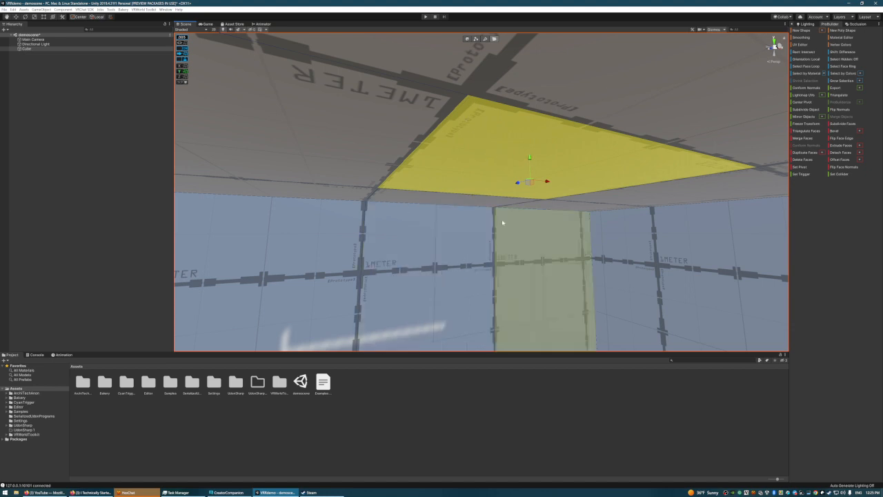
{"action": "left_click", "coordinate": [520, 211]}
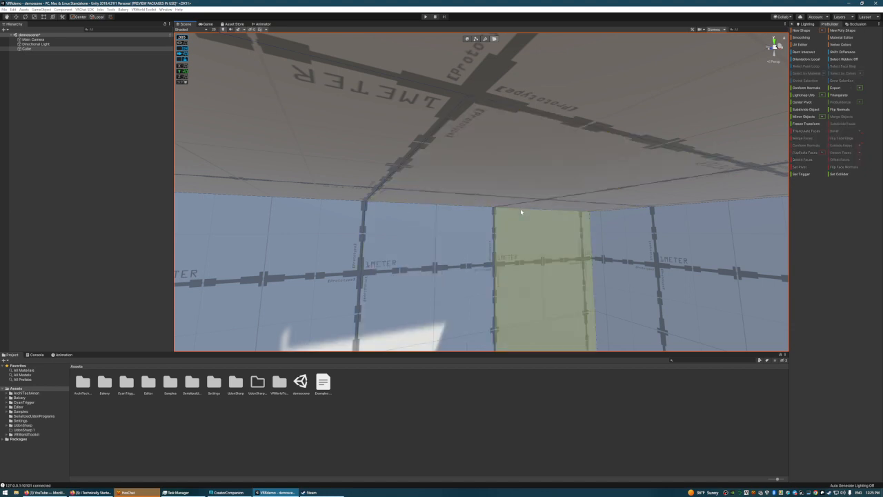
{"action": "left_click", "coordinate": [511, 155]}
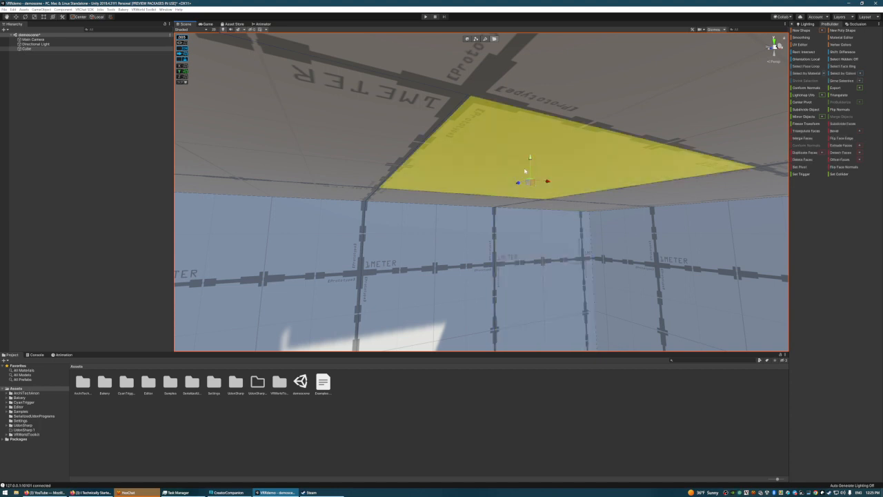
{"action": "key", "text": "Delete"}
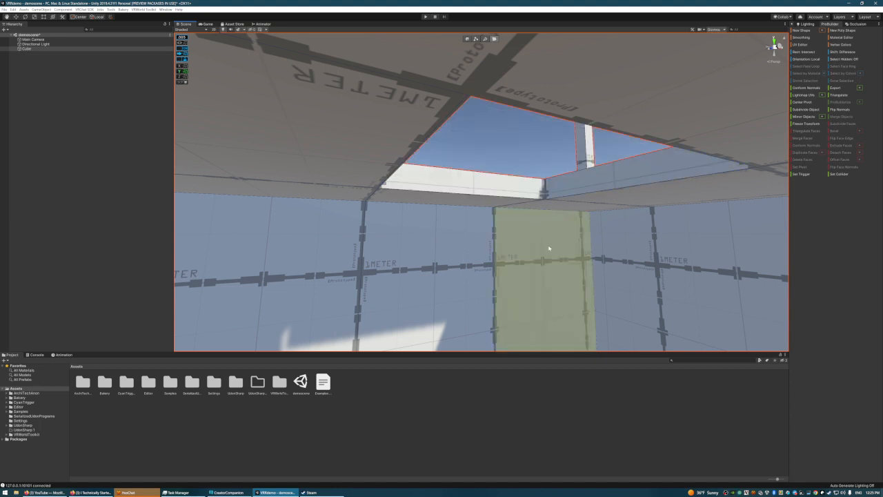
Step: Switch to vertex editing and weld the overlapping vertices at one lower corner of the skylight, where it meets the ceiling
{"action": "right_click_drag", "start_coordinate": [549, 249], "coordinate": [538, 178]}
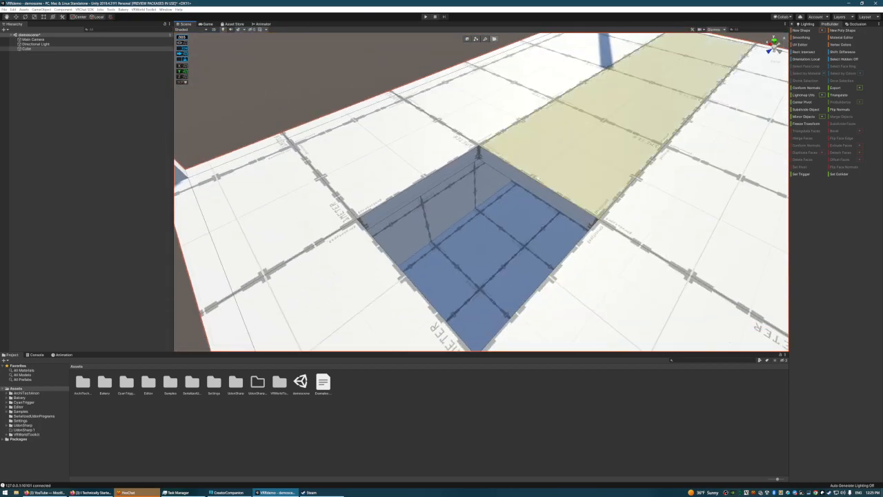
{"action": "right_click_drag", "start_coordinate": [521, 146], "coordinate": [547, 214]}
{"action": "right_click_drag", "start_coordinate": [546, 125], "coordinate": [501, 142]}
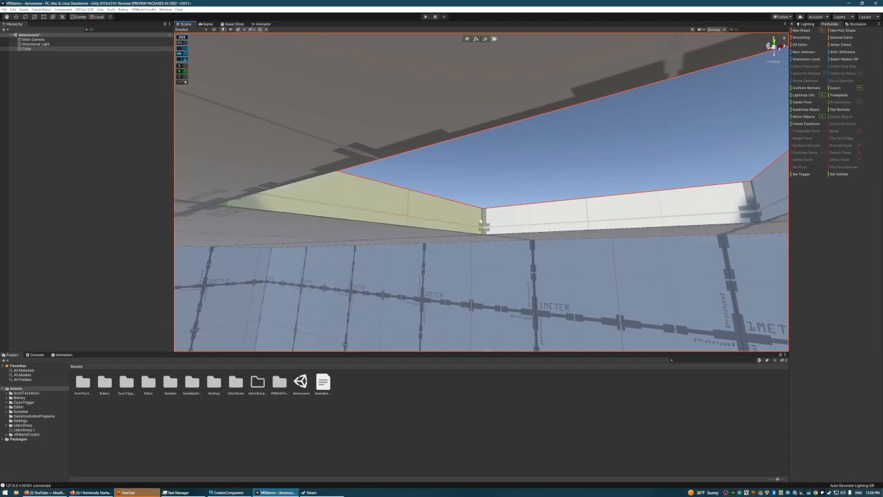
{"action": "mouse_move", "coordinate": [499, 244]}
{"action": "right_mouse_down"}
{"action": "mouse_move", "coordinate": [487, 247]}
{"action": "mouse_move", "coordinate": [491, 279]}
{"action": "mouse_move", "coordinate": [491, 230]}
{"action": "right_mouse_up"}
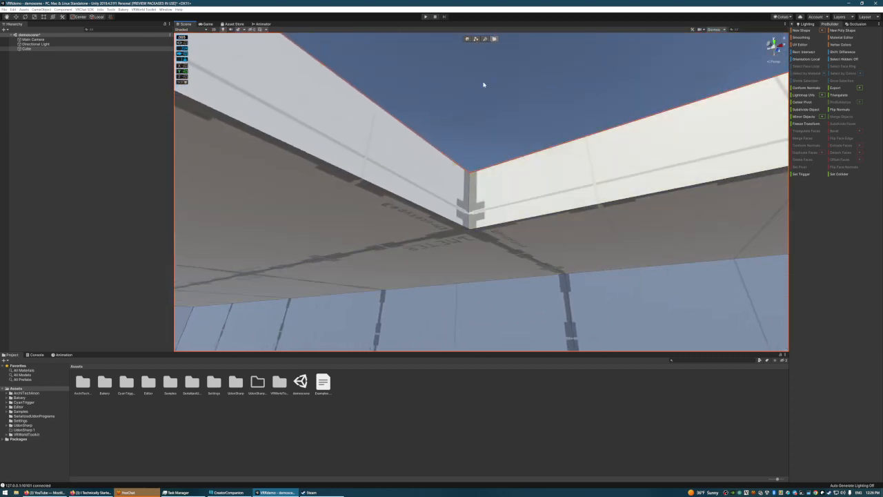
{"action": "right_click_drag", "start_coordinate": [483, 83], "coordinate": [498, 126]}
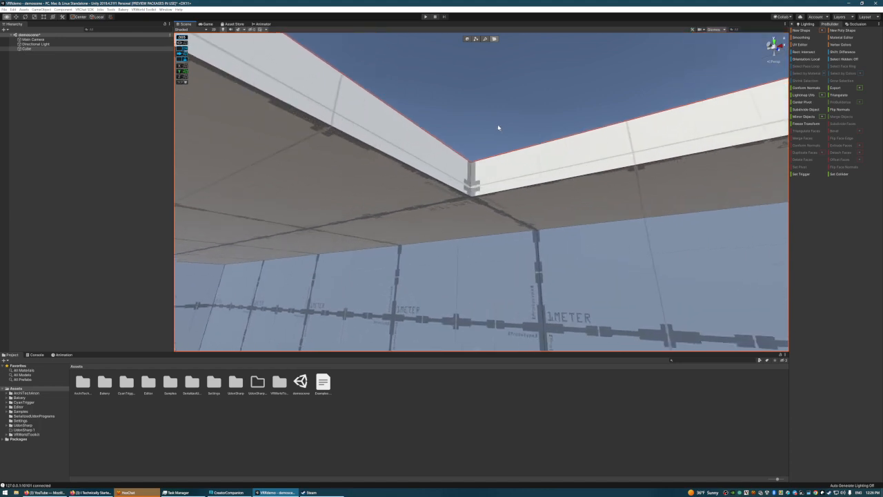
{"action": "left_click", "coordinate": [476, 40]}
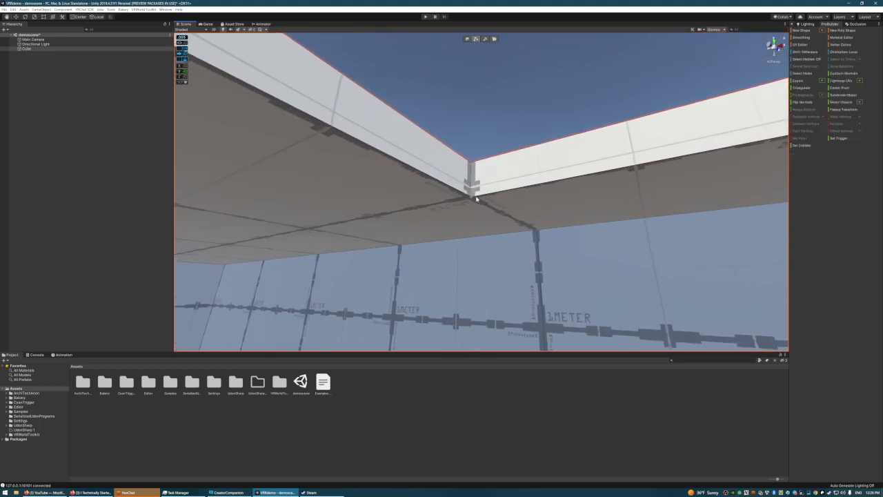
{"action": "mouse_move", "coordinate": [481, 201]}
{"action": "right_mouse_down"}
{"action": "mouse_move", "coordinate": [485, 225]}
{"action": "mouse_move", "coordinate": [479, 200]}
{"action": "right_mouse_up"}
{"action": "key", "text": "w"}
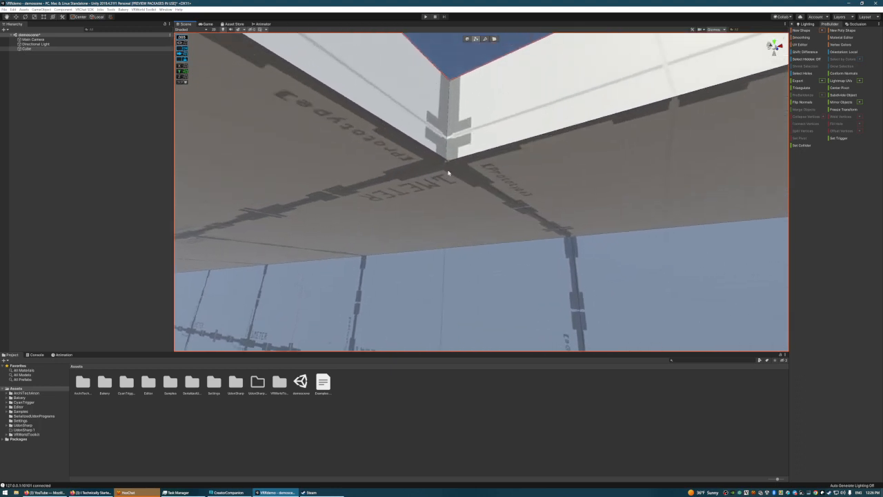
{"action": "left_click", "coordinate": [455, 168]}
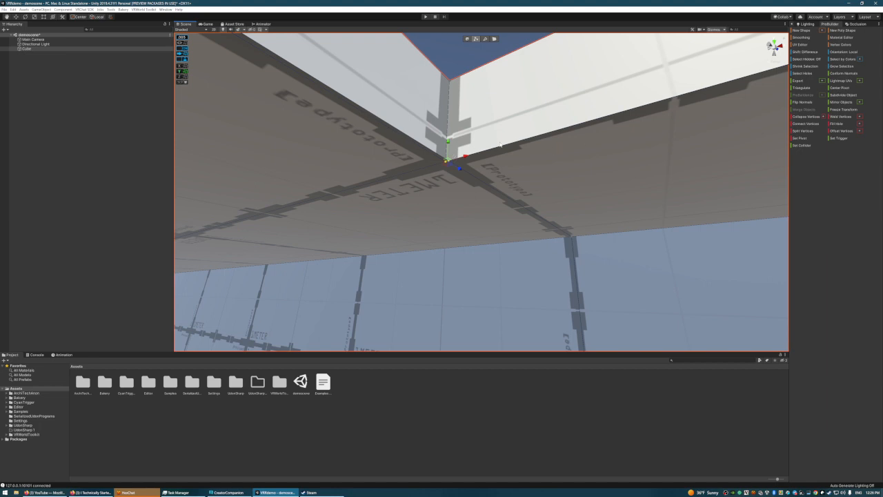
{"action": "left_click", "coordinate": [837, 118]}
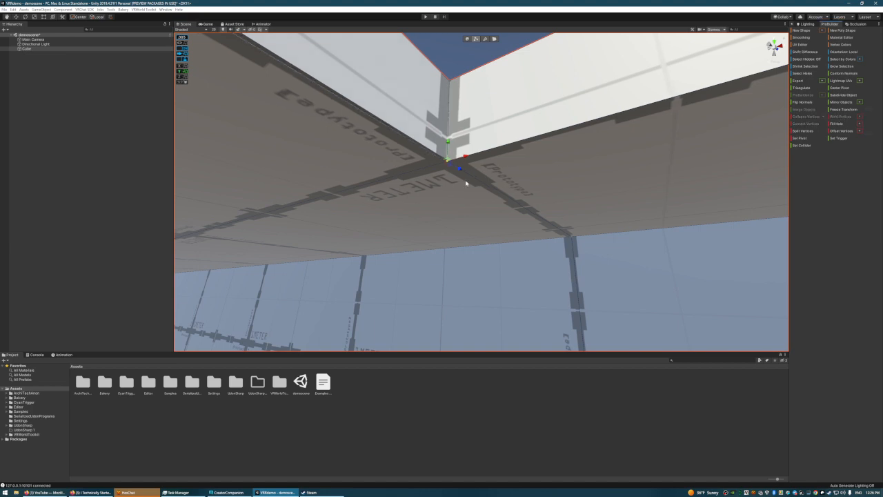
Step: Weld the overlapping vertices at the second and third lower corners of the skylight opening
{"action": "right_click_drag", "start_coordinate": [577, 170], "coordinate": [438, 161]}
{"action": "left_click", "coordinate": [483, 167]}
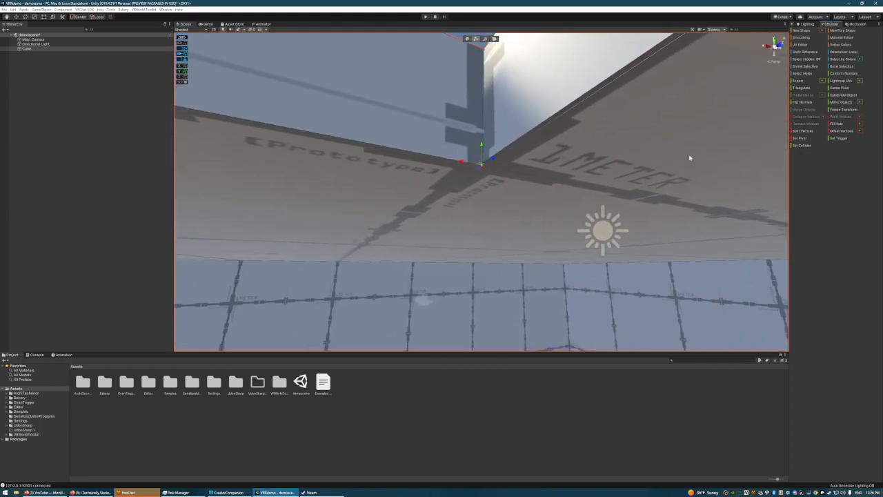
{"action": "right_click_drag", "start_coordinate": [688, 158], "coordinate": [461, 160]}
{"action": "left_click", "coordinate": [501, 160]}
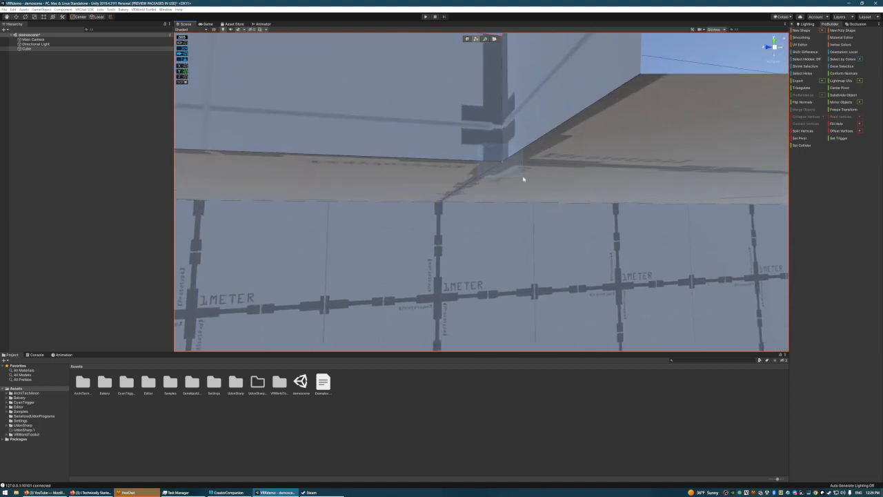
{"action": "right_click_drag", "start_coordinate": [568, 199], "coordinate": [551, 102]}
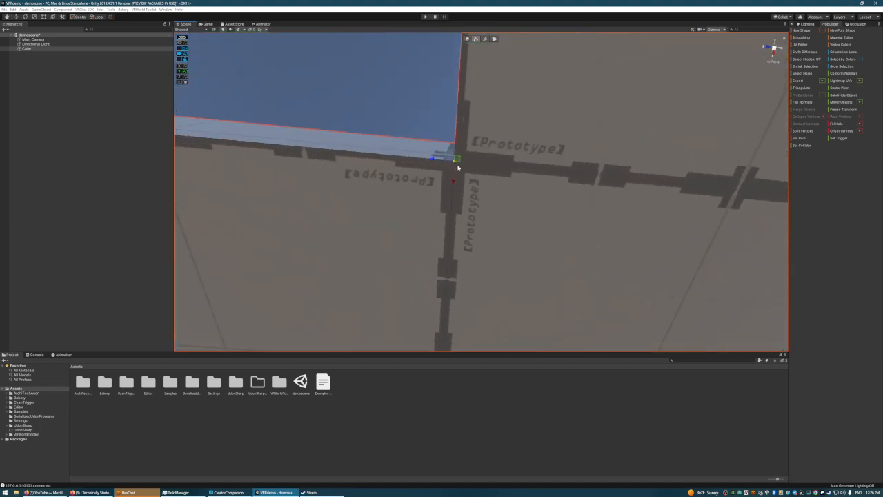
{"action": "right_click_drag", "start_coordinate": [568, 151], "coordinate": [607, 207]}
{"action": "left_click_drag", "start_coordinate": [607, 207], "coordinate": [604, 206], "text": "alt"}
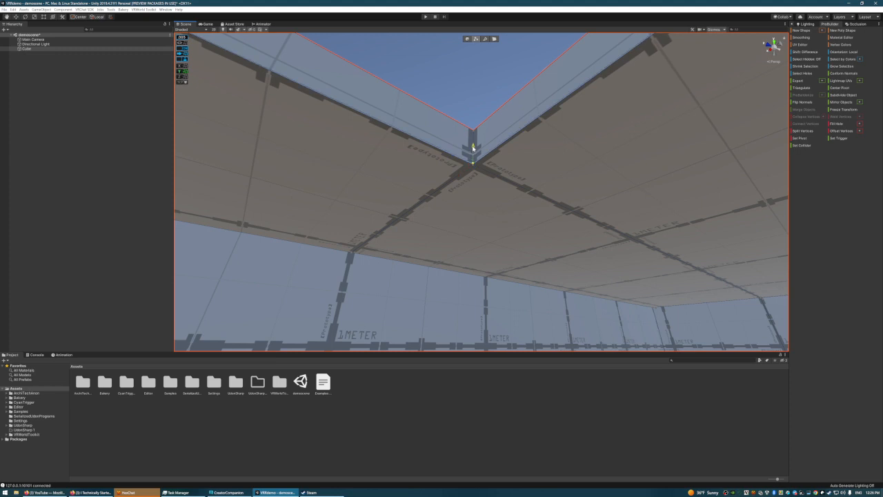
{"action": "left_click_drag", "start_coordinate": [462, 153], "coordinate": [479, 174]}
{"action": "left_click", "coordinate": [847, 119]}
Step: Weld the overlapping vertices at the last lower corner of the skylight, clear the selection, and check the joined edges
{"action": "right_click_drag", "start_coordinate": [537, 199], "coordinate": [380, 188]}
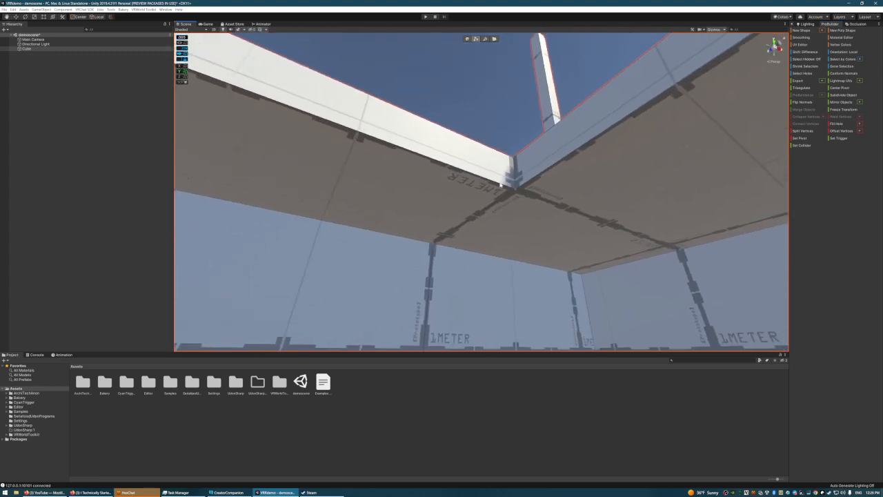
{"action": "left_click", "coordinate": [516, 190]}
{"action": "left_click_drag", "start_coordinate": [514, 173], "coordinate": [526, 199]}
{"action": "left_click", "coordinate": [850, 120]}
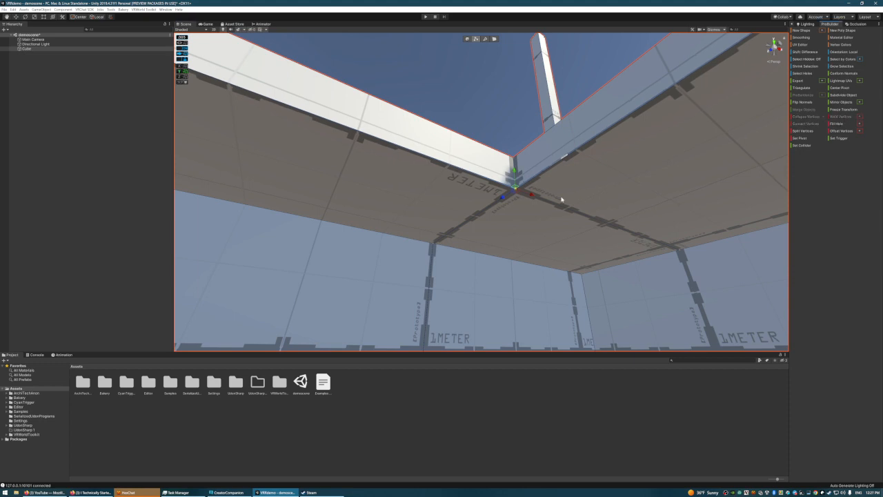
{"action": "right_click_drag", "start_coordinate": [554, 197], "coordinate": [526, 177]}
{"action": "left_click", "coordinate": [503, 164]}
{"action": "left_click", "coordinate": [607, 259]}
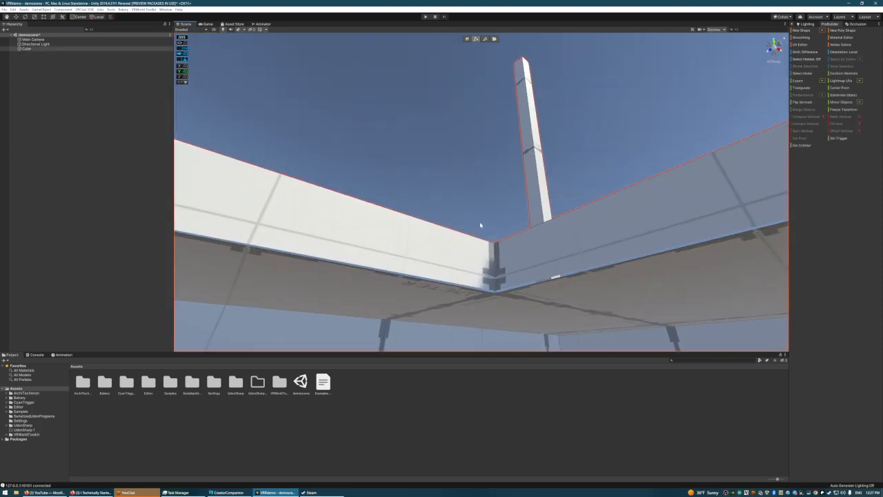
{"action": "right_click_drag", "start_coordinate": [385, 276], "coordinate": [511, 264]}
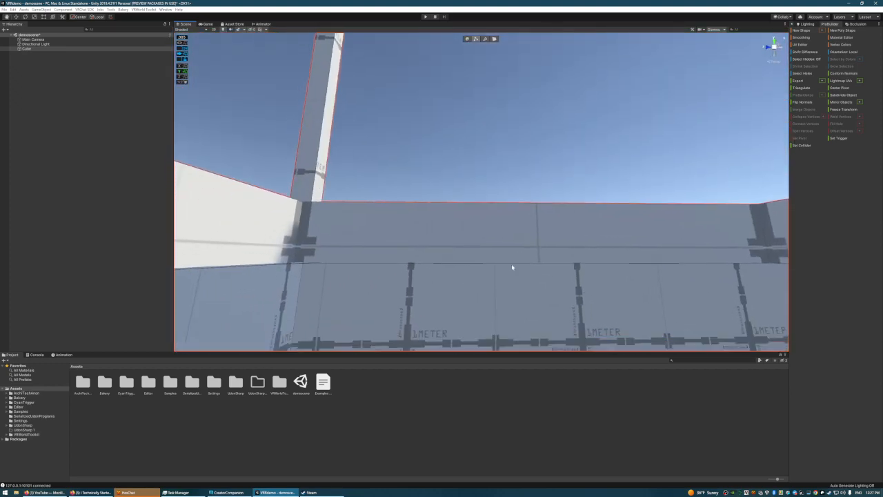
Step: Test the weld in edge editing by moving one lower skylight edge upward, and undo the move
{"action": "left_click", "coordinate": [485, 39]}
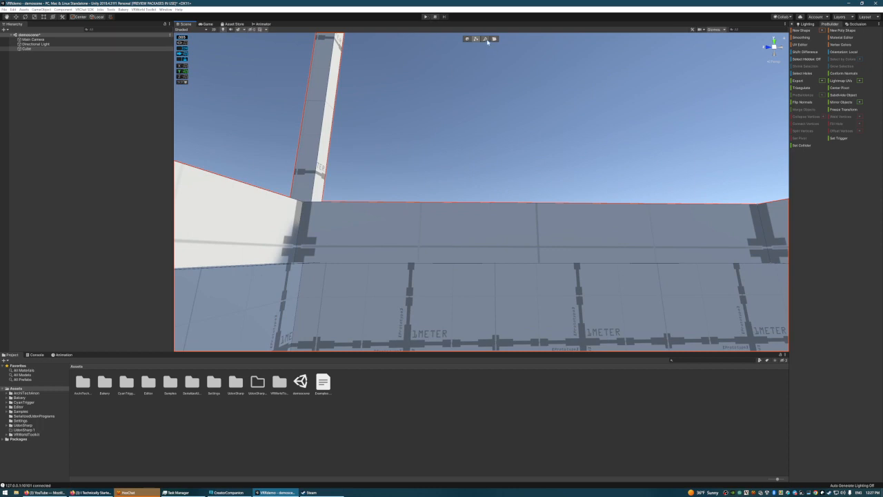
{"action": "left_click", "coordinate": [489, 263]}
{"action": "left_click_drag", "start_coordinate": [539, 238], "coordinate": [543, 222]}
{"action": "key", "text": "ctrl+z"}
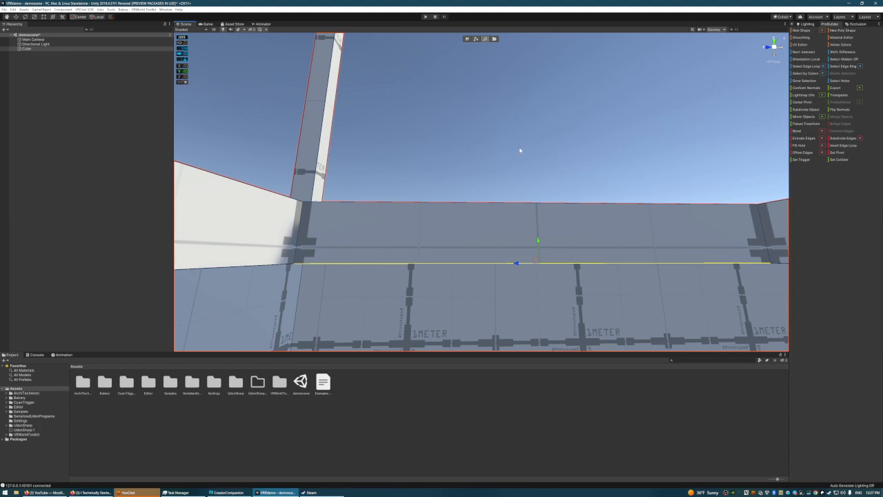
Step: Examine the skylight's edges and inner sides from above the roof and from inside the room, and clear the selection
{"action": "left_click", "coordinate": [536, 169]}
{"action": "right_click_drag", "start_coordinate": [523, 169], "coordinate": [532, 200]}
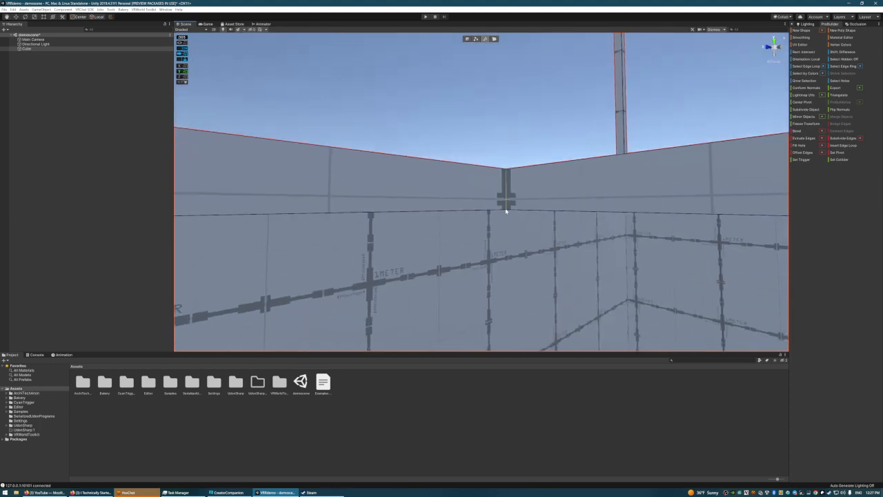
{"action": "right_click_drag", "start_coordinate": [501, 107], "coordinate": [491, 201]}
{"action": "scroll", "coordinate": [490, 200], "scroll_direction": "down", "scroll_amount": 5}
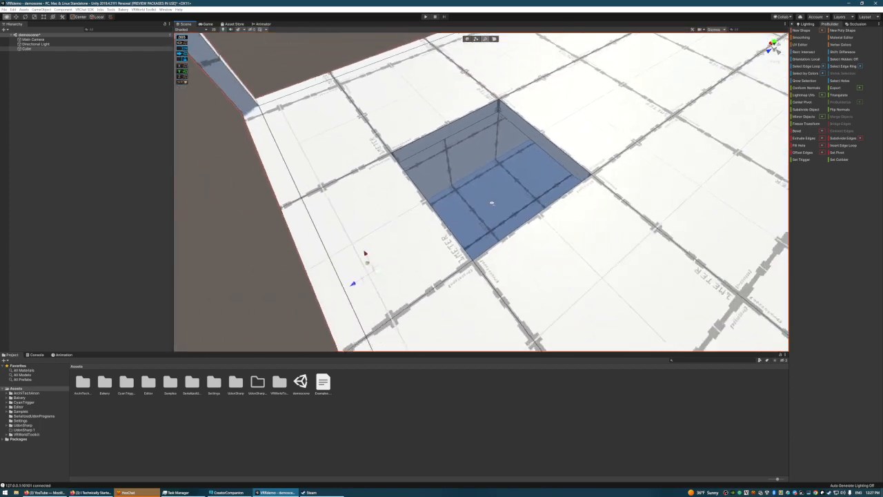
{"action": "right_click_drag", "start_coordinate": [506, 143], "coordinate": [379, 138]}
{"action": "scroll", "coordinate": [502, 118], "scroll_direction": "up", "scroll_amount": 3}
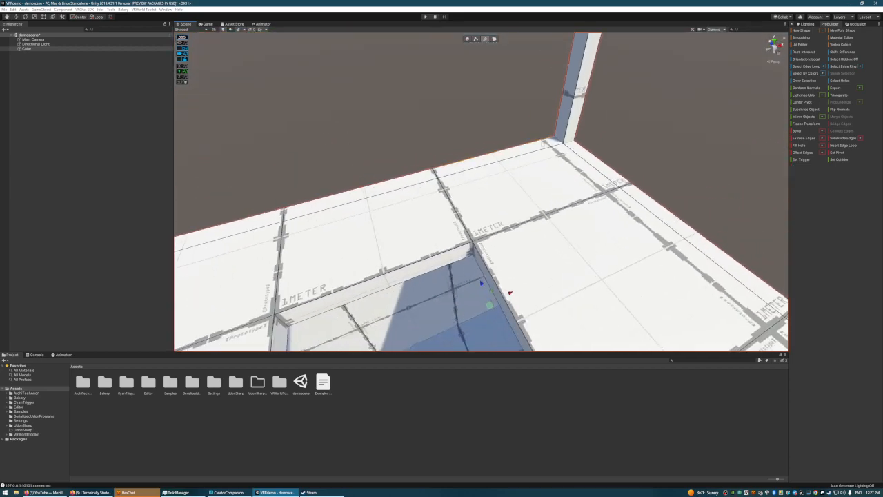
{"action": "right_click_drag", "start_coordinate": [538, 151], "coordinate": [382, 184]}
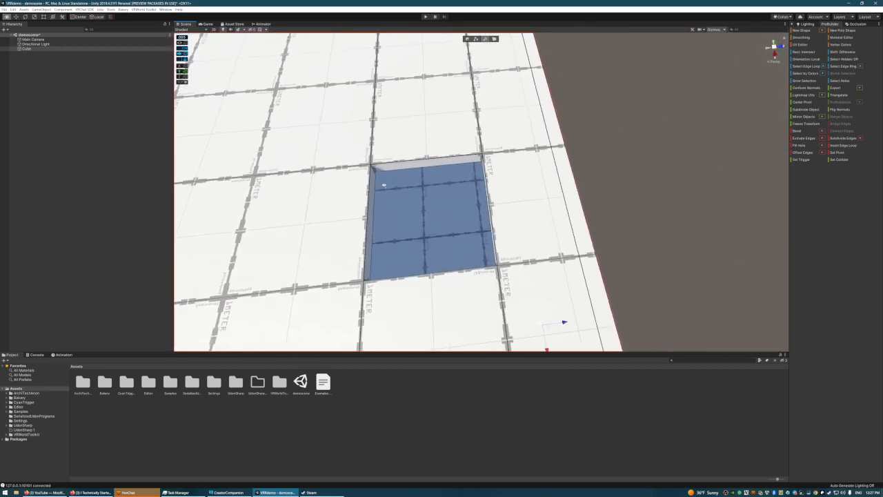
{"action": "right_click_drag", "start_coordinate": [499, 163], "coordinate": [453, 160]}
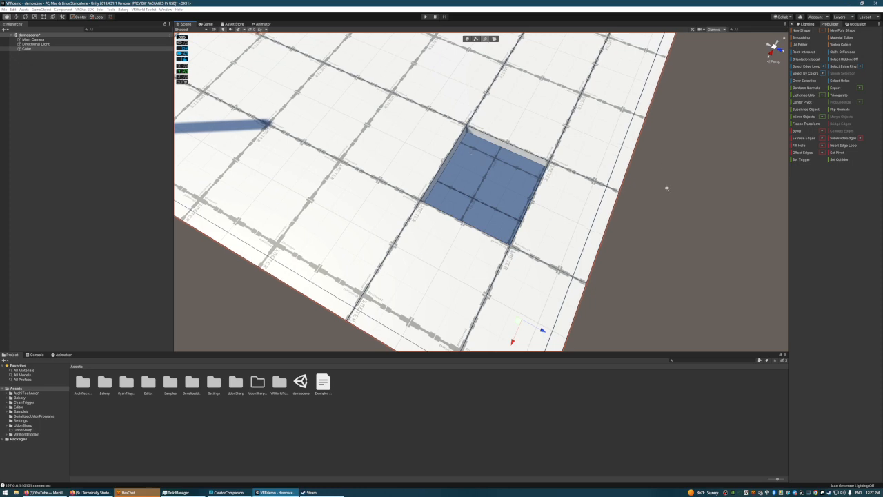
{"action": "key", "text": "w"}
{"action": "right_click_drag", "start_coordinate": [667, 188], "coordinate": [406, 167]}
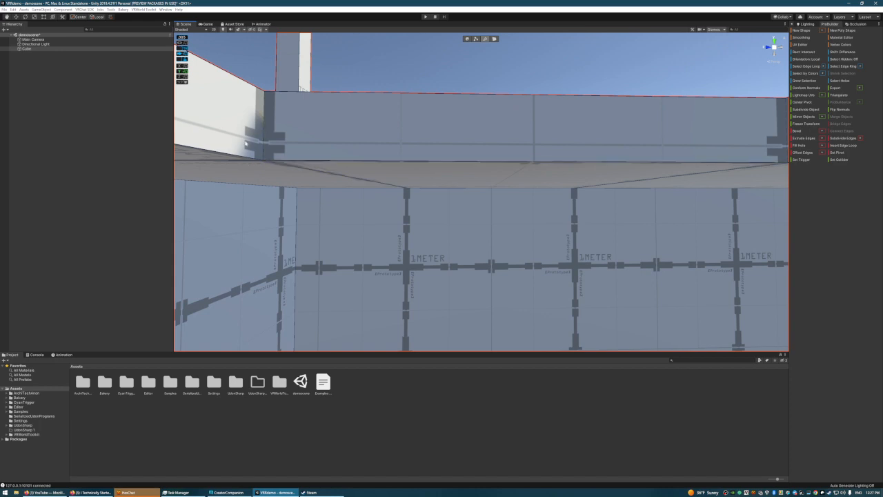
{"action": "left_click", "coordinate": [328, 163]}
{"action": "left_click", "coordinate": [311, 134]}
{"action": "right_click_drag", "start_coordinate": [442, 118], "coordinate": [503, 77]}
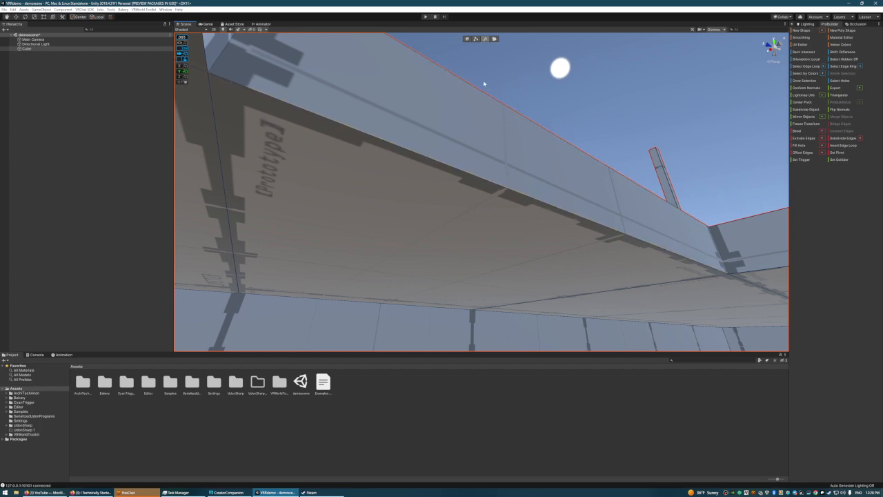
{"action": "right_click_drag", "start_coordinate": [483, 85], "coordinate": [615, 163]}
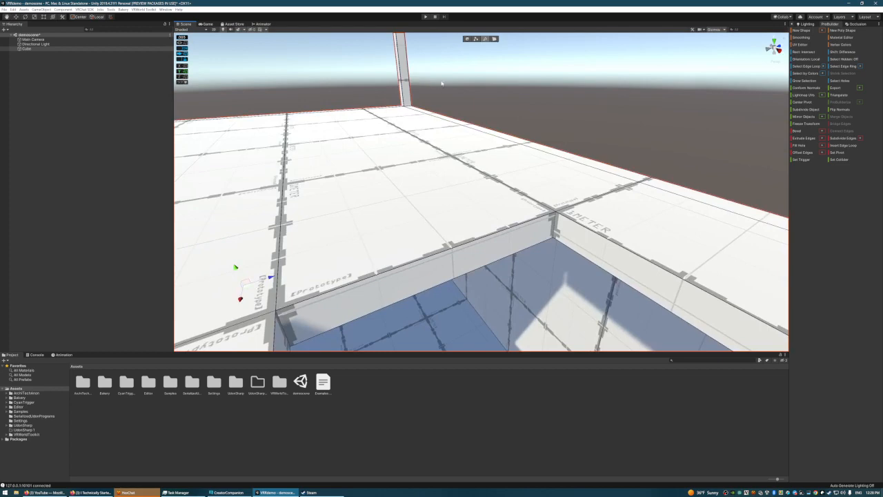
{"action": "left_click", "coordinate": [562, 104]}
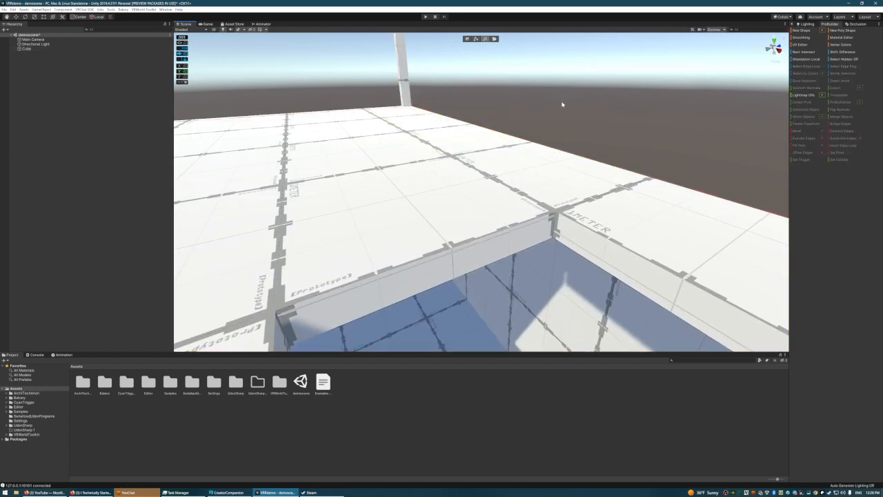
{"action": "right_click_drag", "start_coordinate": [562, 104], "coordinate": [432, 154]}
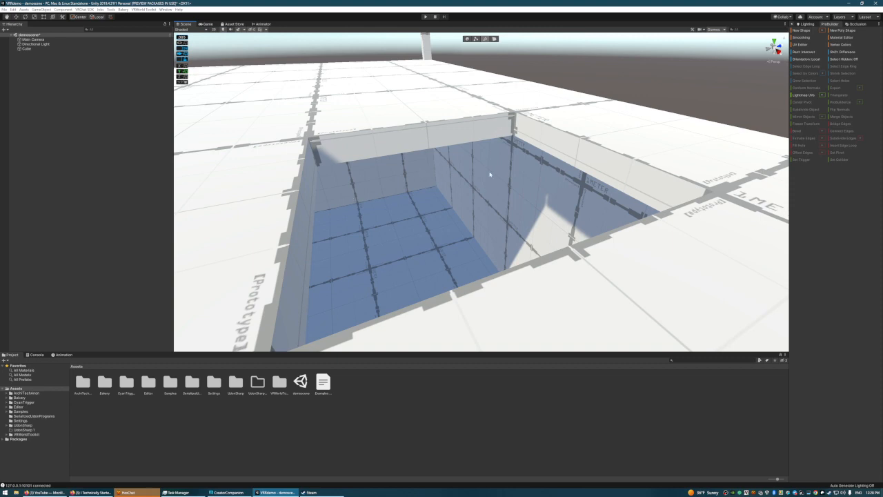
{"action": "right_click_drag", "start_coordinate": [494, 183], "coordinate": [465, 211]}
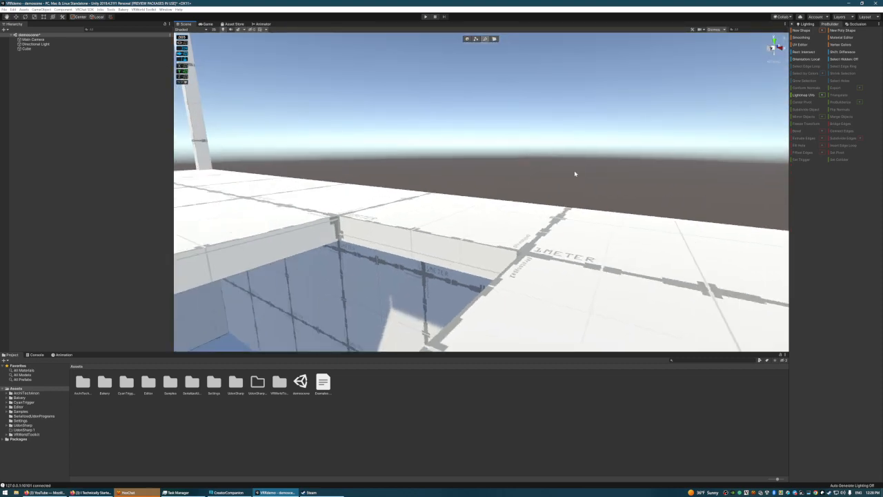
Step: Switch to face editing and select the whole inner face of one room wall, viewed from inside the room
{"action": "right_click_drag", "start_coordinate": [575, 174], "coordinate": [473, 183]}
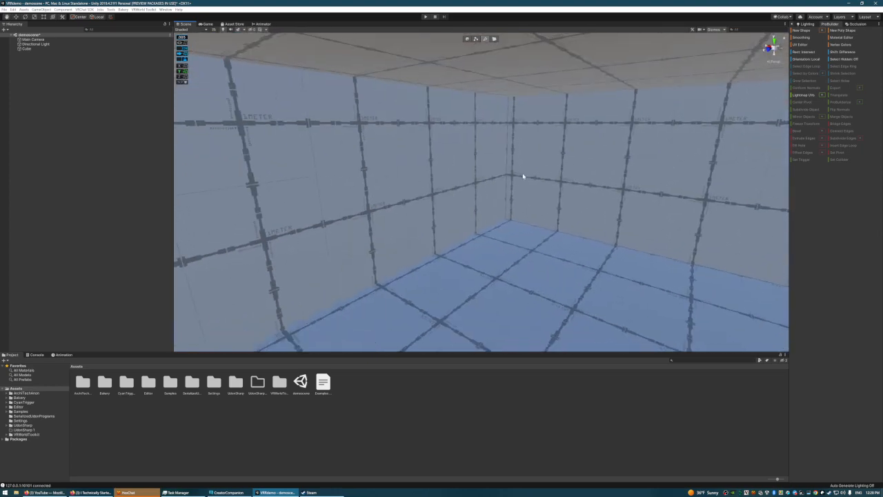
{"action": "right_click_drag", "start_coordinate": [551, 173], "coordinate": [418, 236]}
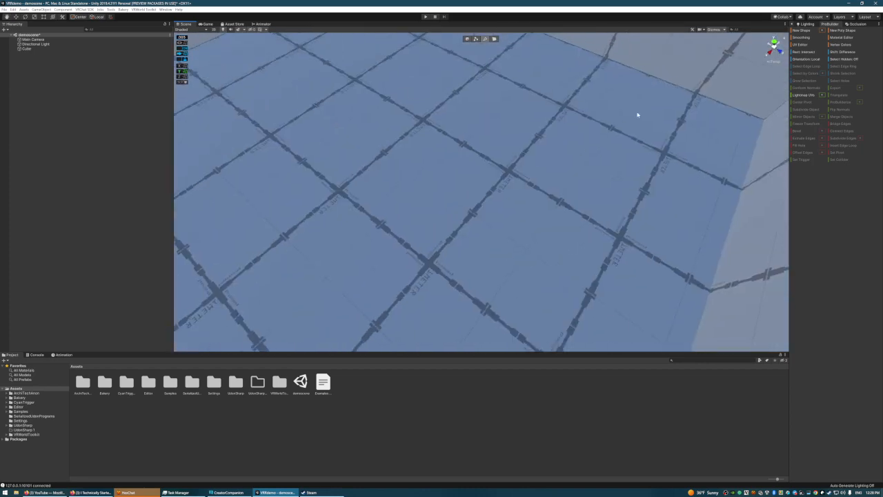
{"action": "right_click_drag", "start_coordinate": [637, 114], "coordinate": [485, 175]}
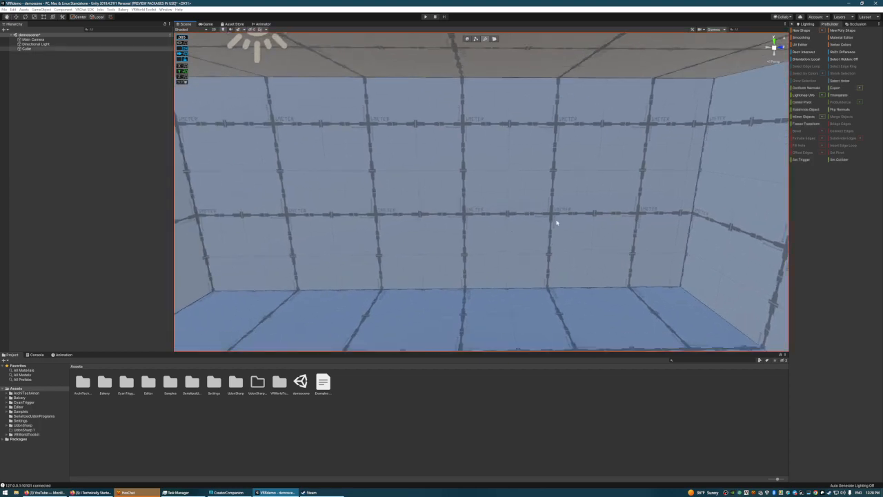
{"action": "left_click", "coordinate": [494, 39]}
{"action": "left_click", "coordinate": [497, 200]}
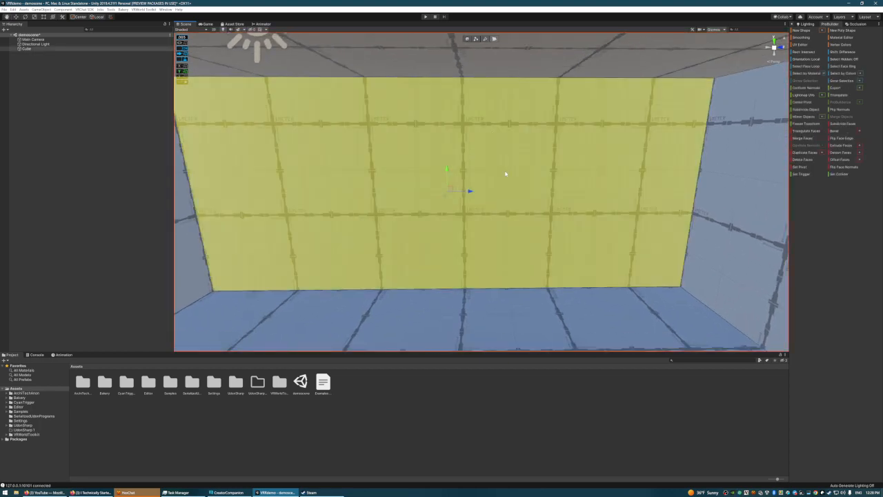
{"action": "right_click_drag", "start_coordinate": [529, 292], "coordinate": [422, 147]}
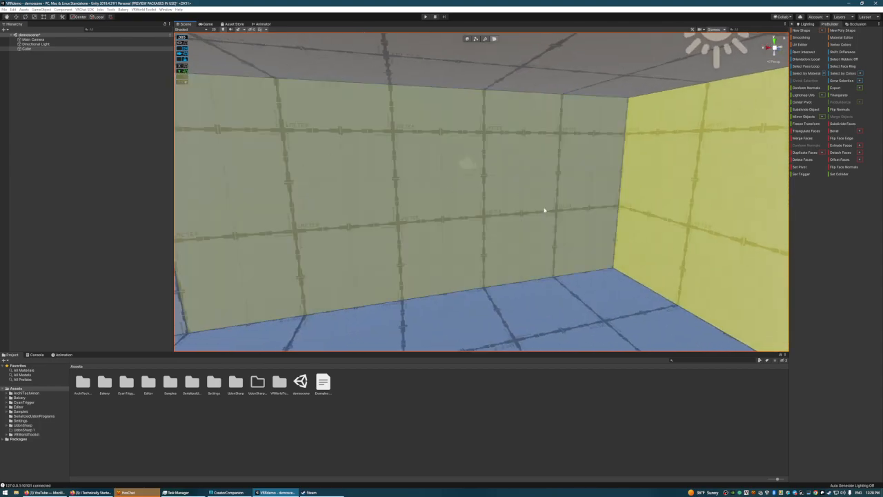
{"action": "right_click_drag", "start_coordinate": [544, 210], "coordinate": [500, 47]}
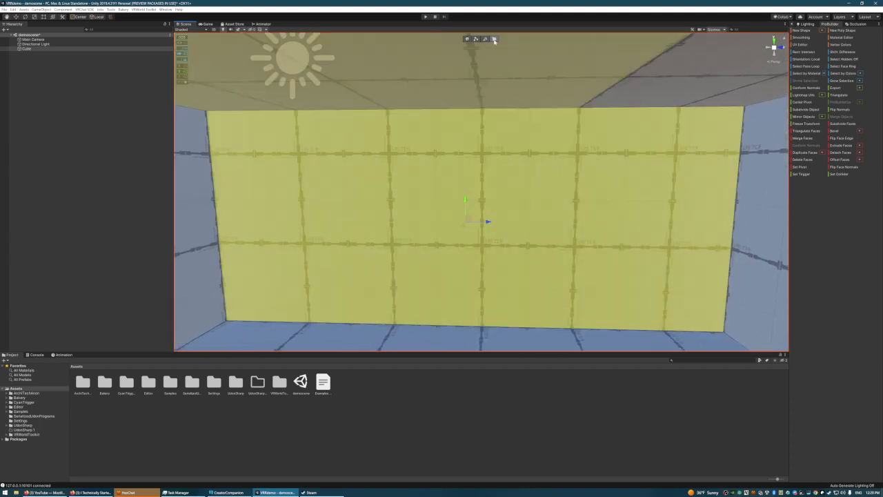
Step: Detach the whole inner face of the room wall into a separate object
{"action": "left_click", "coordinate": [495, 40]}
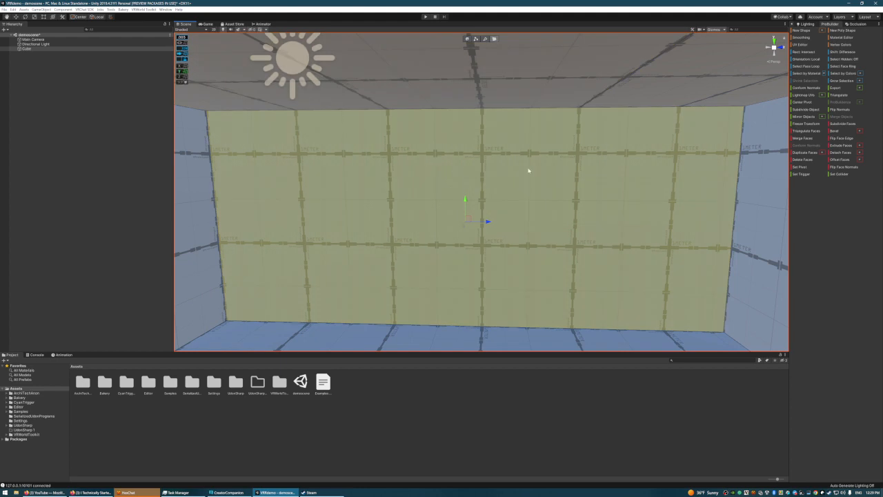
{"action": "left_click", "coordinate": [492, 204]}
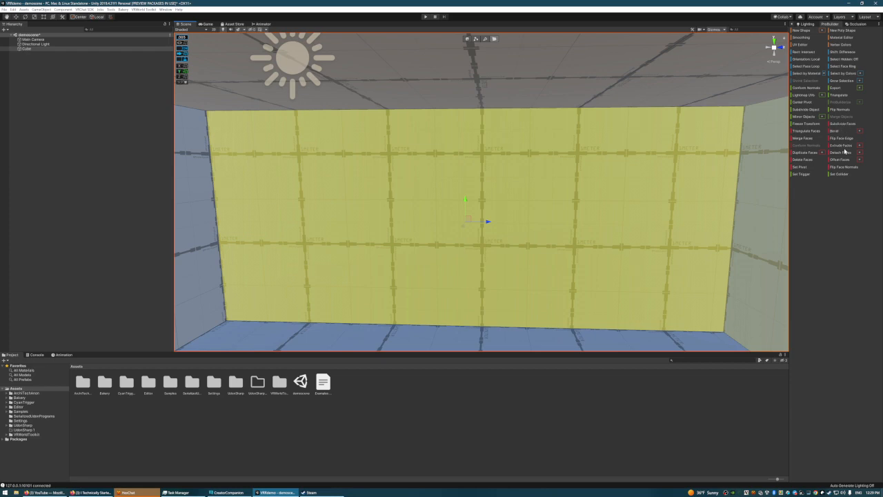
{"action": "left_click", "coordinate": [843, 154]}
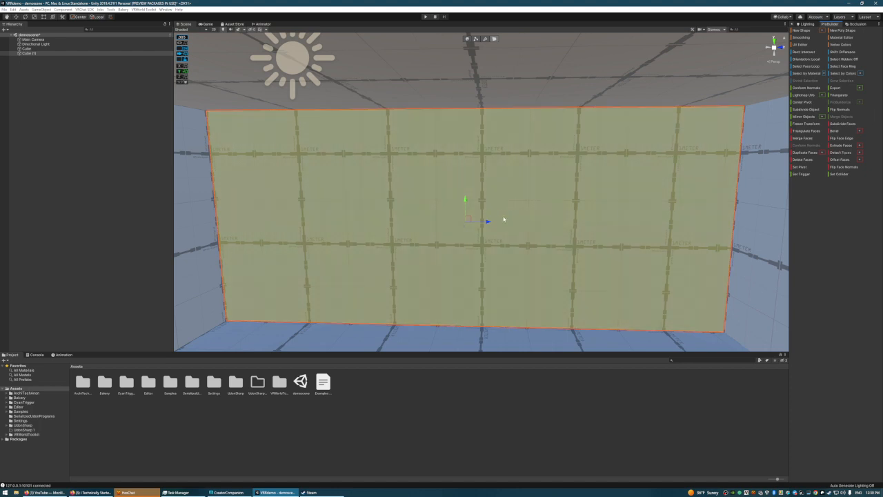
Step: Select the outer face of the same wall from outside the room and detach it as its own object
{"action": "right_click_drag", "start_coordinate": [488, 194], "coordinate": [245, 196]}
{"action": "key", "text": "w"}
{"action": "key", "text": "s"}
{"action": "left_click", "coordinate": [467, 176]}
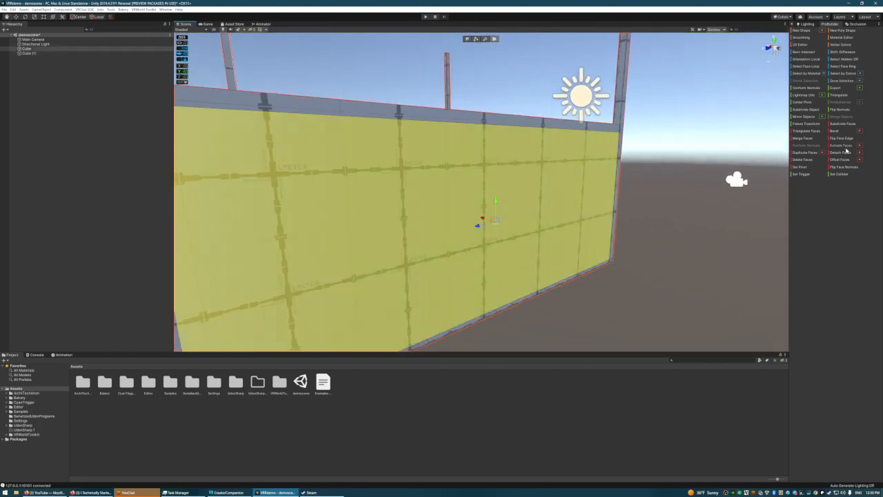
{"action": "left_click", "coordinate": [843, 152]}
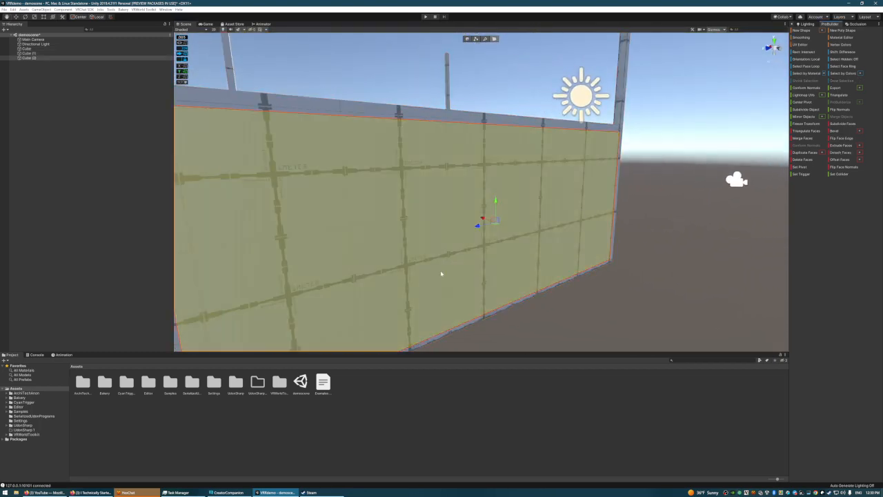
Step: Examine the detached outer wall face and its border from the front and around the building's corner
{"action": "right_click_drag", "start_coordinate": [592, 222], "coordinate": [465, 239]}
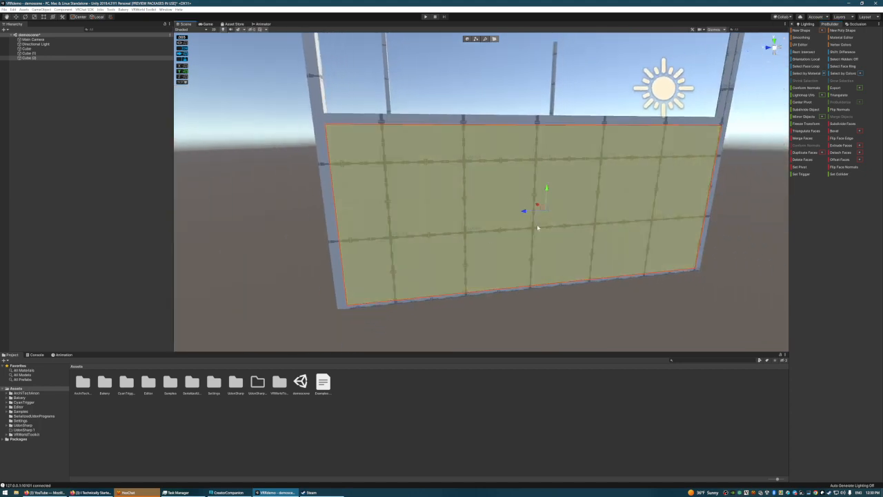
{"action": "right_click_drag", "start_coordinate": [636, 220], "coordinate": [618, 208]}
{"action": "key", "text": "w"}
{"action": "key", "text": "d"}
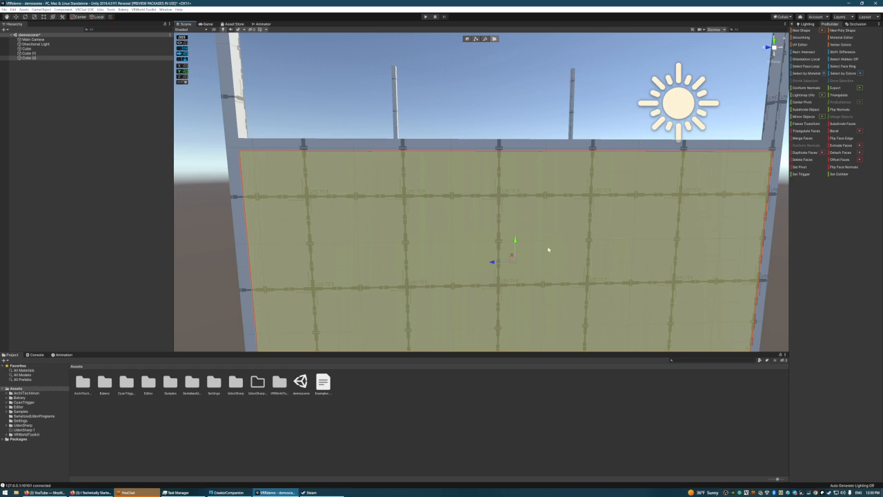
{"action": "key", "text": "s"}
{"action": "right_click_drag", "start_coordinate": [558, 244], "coordinate": [544, 234]}
{"action": "key", "text": "w"}
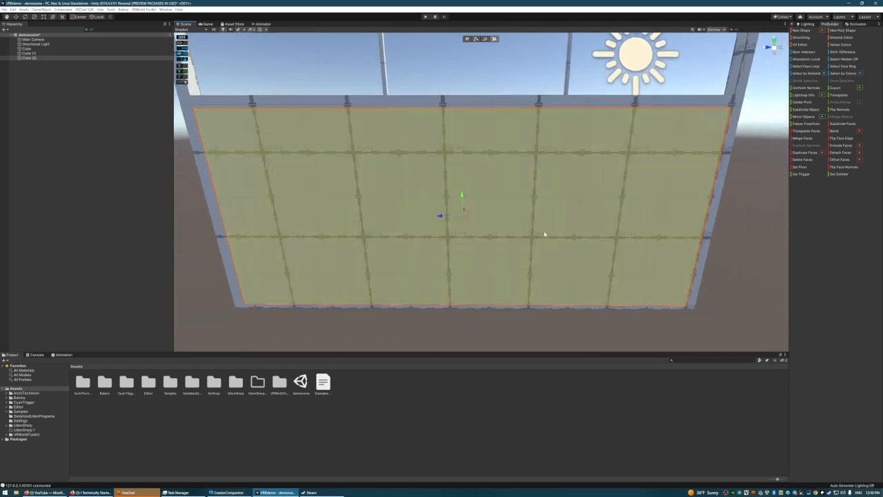
{"action": "right_click_drag", "start_coordinate": [437, 167], "coordinate": [365, 185]}
{"action": "key", "text": "s"}
{"action": "key", "text": "d"}
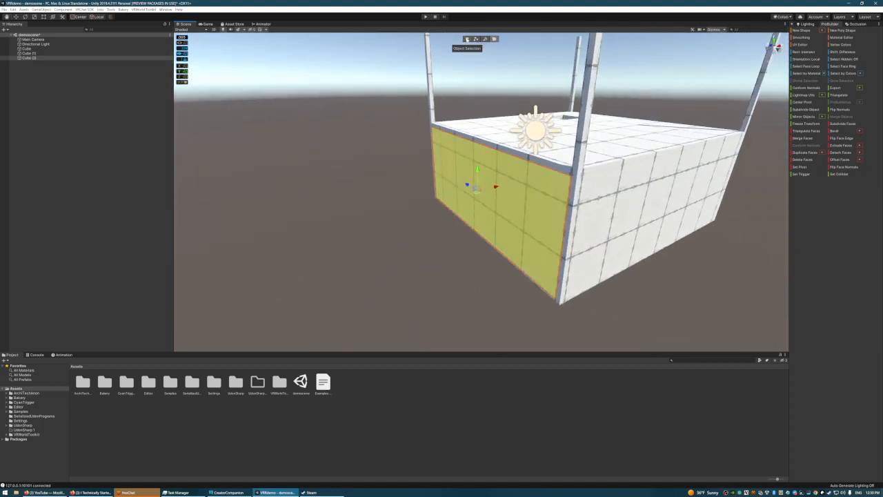
Step: In object selection, compare selecting the main room mesh and the detached outer wall panel, and undo the slight move
{"action": "left_click", "coordinate": [467, 40]}
{"action": "left_click", "coordinate": [599, 193]}
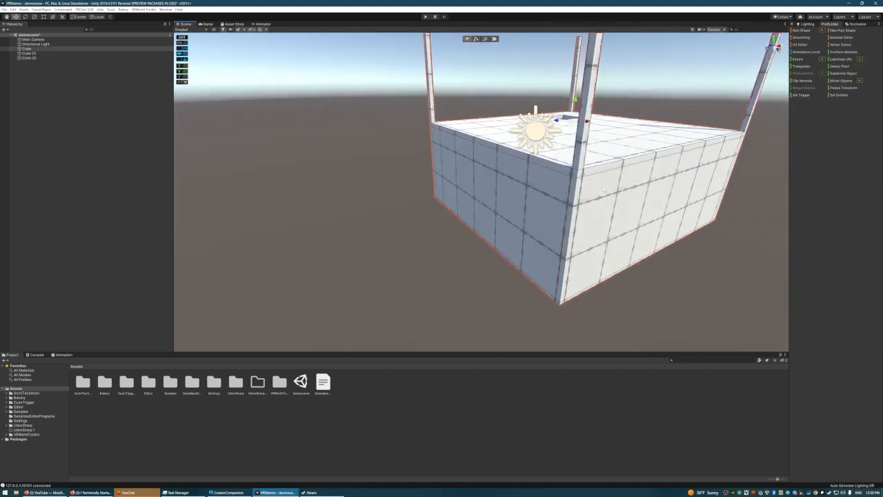
{"action": "left_click", "coordinate": [535, 197]}
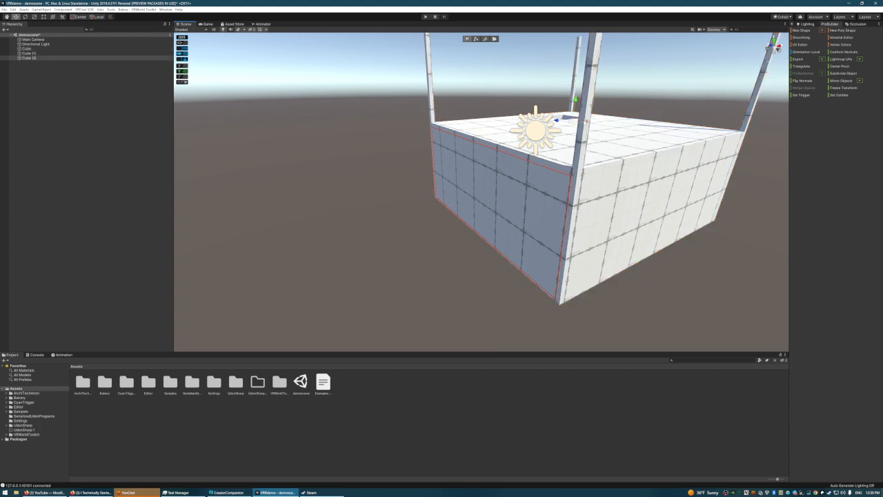
{"action": "mouse_move", "coordinate": [586, 121]}
{"action": "left_mouse_down"}
{"action": "mouse_move", "coordinate": [542, 123]}
{"action": "mouse_move", "coordinate": [587, 123]}
{"action": "left_mouse_up"}
{"action": "key", "text": "ctrl+z"}
Step: Select a vertical side edge of the outer wall panel in edge editing and try to insert an edge loop
{"action": "key", "text": "a"}
{"action": "right_click_drag", "start_coordinate": [553, 206], "coordinate": [524, 183]}
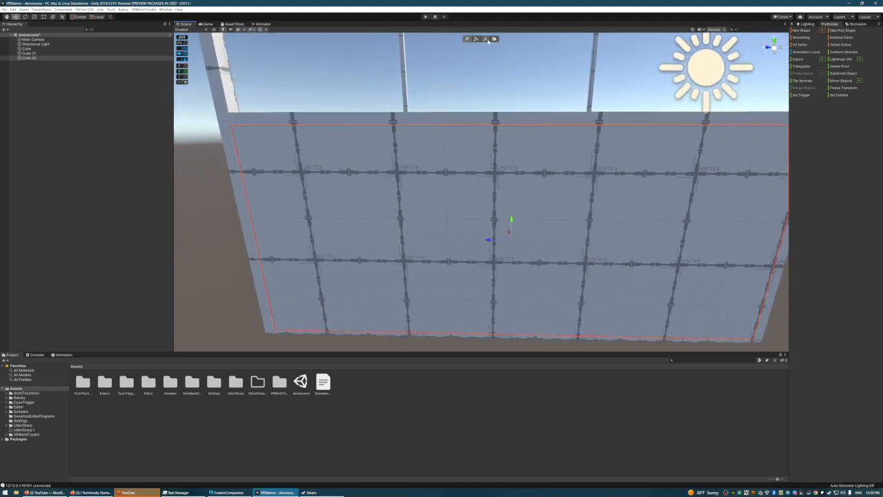
{"action": "right_click_drag", "start_coordinate": [518, 122], "coordinate": [469, 126]}
{"action": "key", "text": "s"}
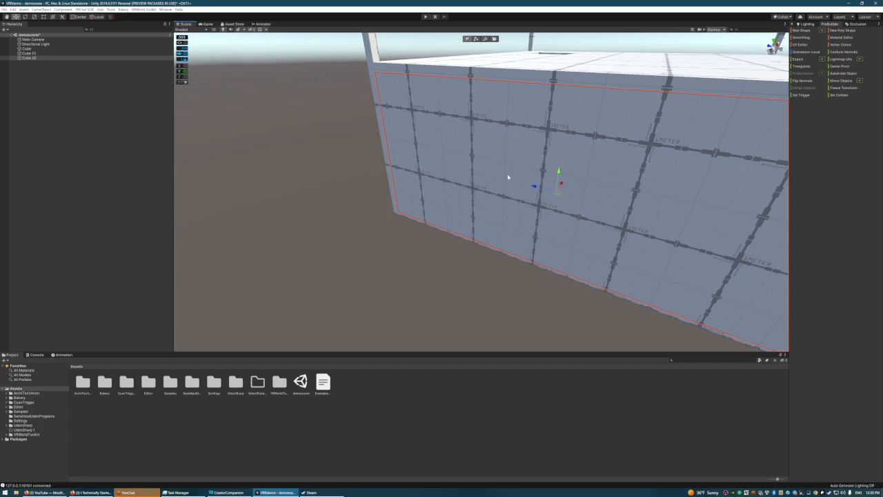
{"action": "right_click_drag", "start_coordinate": [496, 177], "coordinate": [543, 165]}
{"action": "key", "text": "s"}
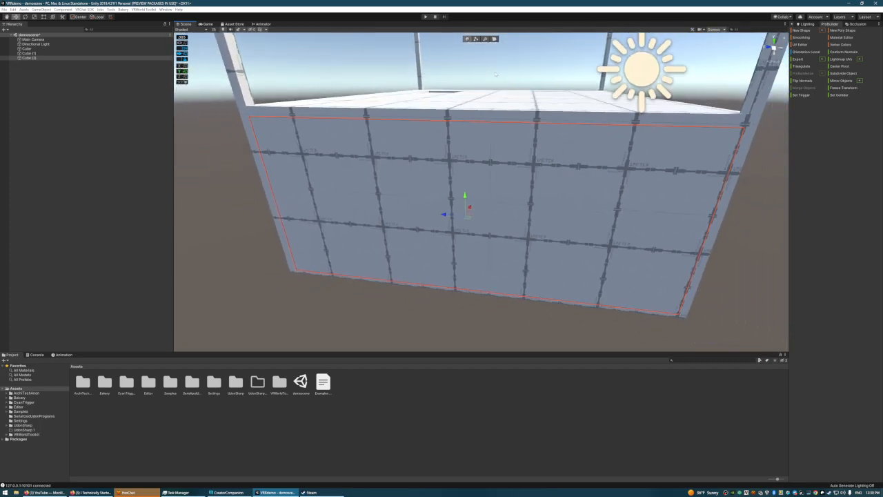
{"action": "left_click", "coordinate": [484, 39]}
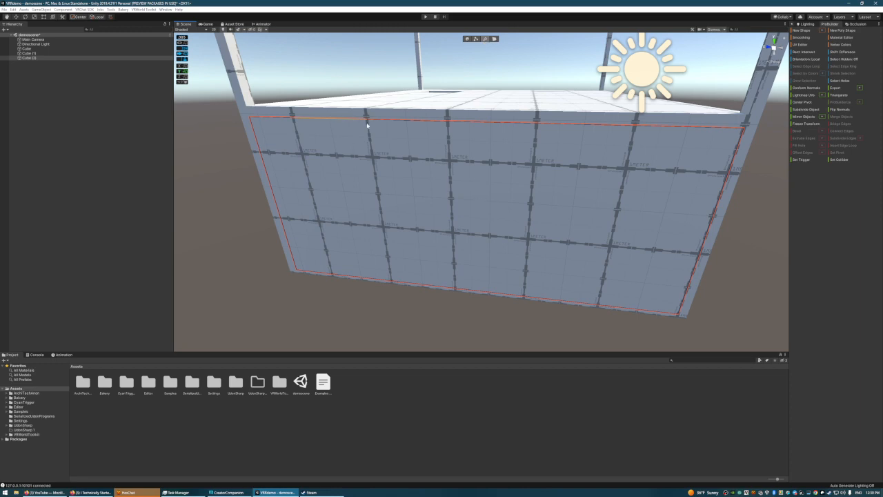
{"action": "left_click", "coordinate": [268, 167]}
{"action": "key", "text": "f"}
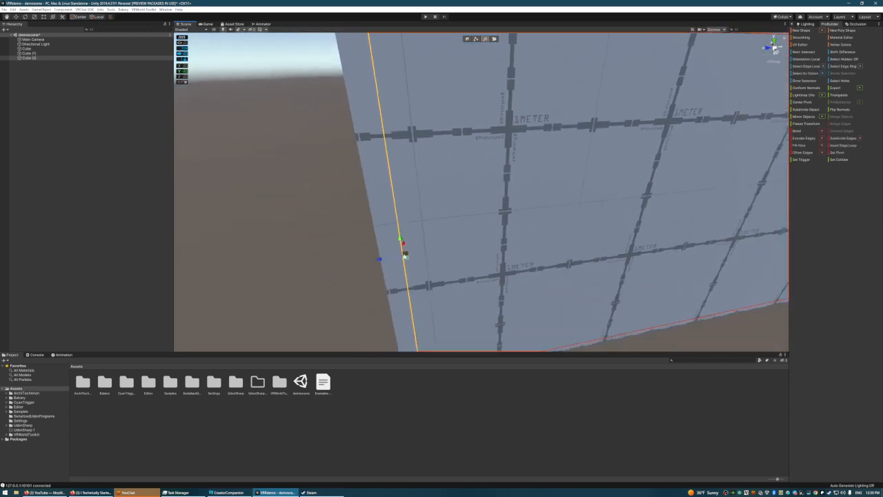
{"action": "left_click", "coordinate": [842, 147]}
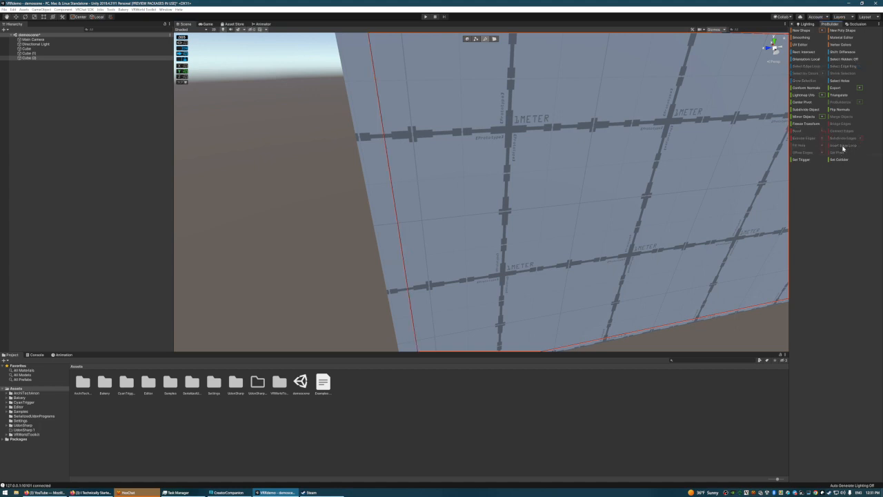
Step: Select a vertical side edge of the detached inner wall panel, Cube (1)
{"action": "scroll", "coordinate": [567, 229], "scroll_direction": "down", "scroll_amount": 5}
{"action": "mouse_move", "coordinate": [568, 229]}
{"action": "right_mouse_down"}
{"action": "mouse_move", "coordinate": [643, 207]}
{"action": "mouse_move", "coordinate": [572, 213]}
{"action": "right_mouse_up"}
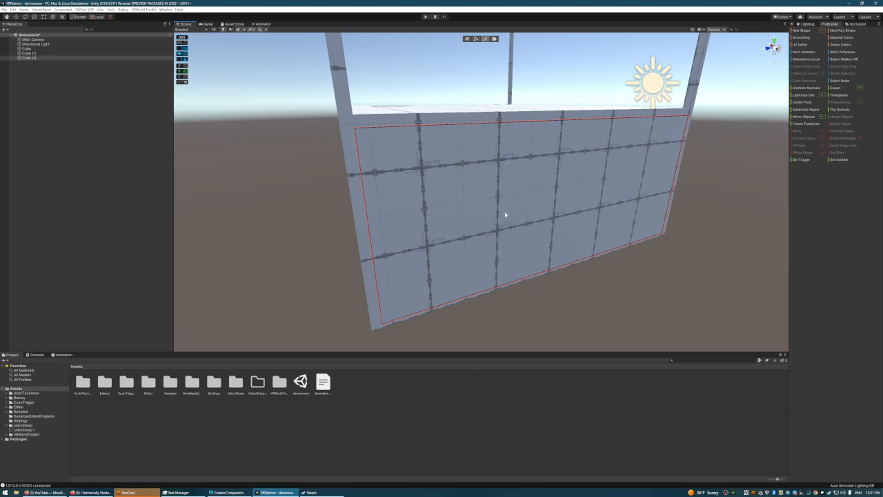
{"action": "right_click_drag", "start_coordinate": [436, 215], "coordinate": [138, 215]}
{"action": "key", "text": "w"}
{"action": "left_click", "coordinate": [376, 183]}
{"action": "right_click_drag", "start_coordinate": [334, 175], "coordinate": [566, 86]}
{"action": "key", "text": "s"}
{"action": "left_click", "coordinate": [548, 136]}
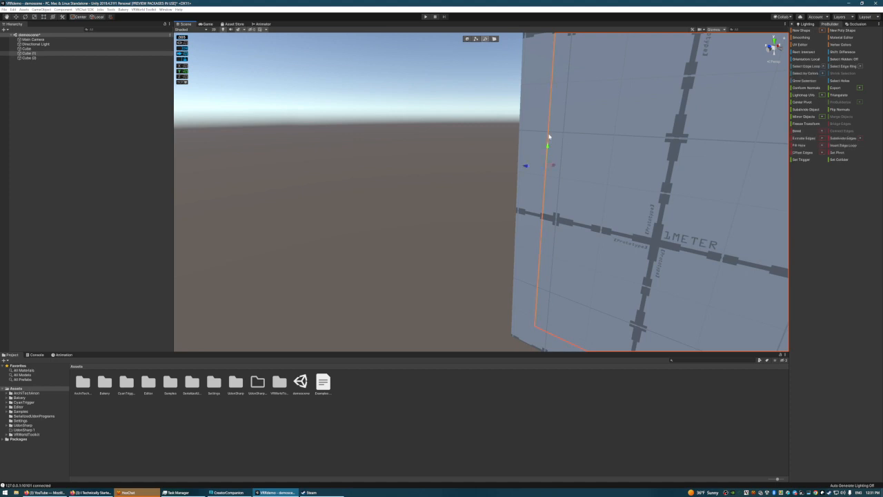
Step: Return to object selection and show the object properties of the inner wall panel, Cube (1)
{"action": "right_click_drag", "start_coordinate": [616, 152], "coordinate": [657, 153]}
{"action": "key", "text": "s"}
{"action": "key", "text": "d"}
{"action": "right_click_drag", "start_coordinate": [609, 115], "coordinate": [562, 117]}
{"action": "left_click", "coordinate": [467, 38]}
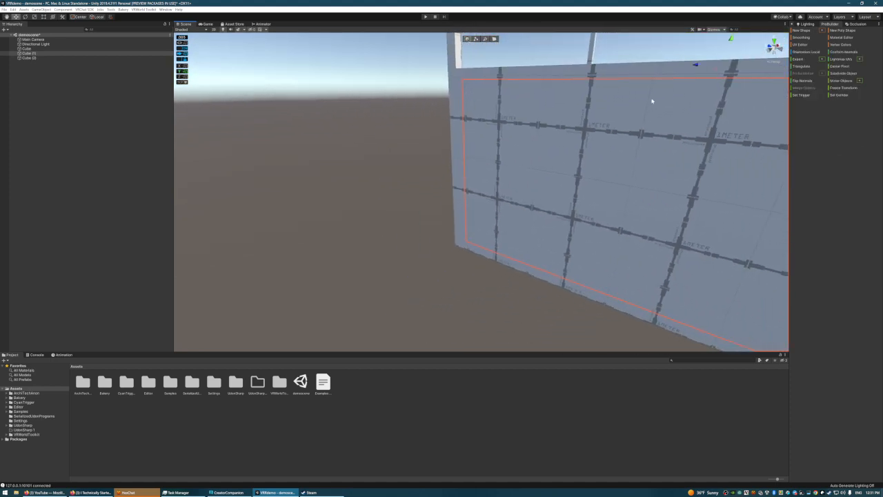
{"action": "scroll", "coordinate": [800, 25], "scroll_direction": "up", "scroll_amount": 4}
{"action": "left_click", "coordinate": [793, 26]}
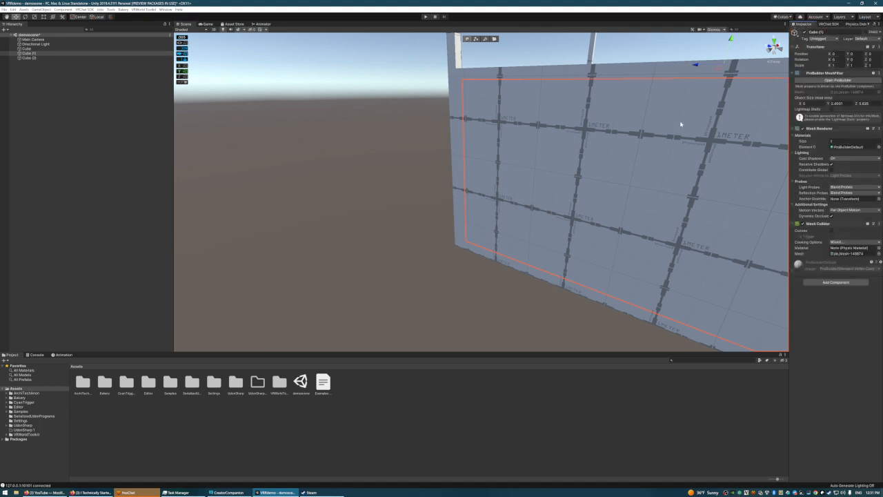
Step: Set the inner wall panel's X position to -1
{"action": "key", "text": "s"}
{"action": "key", "text": "d"}
{"action": "right_click_drag", "start_coordinate": [681, 124], "coordinate": [581, 111]}
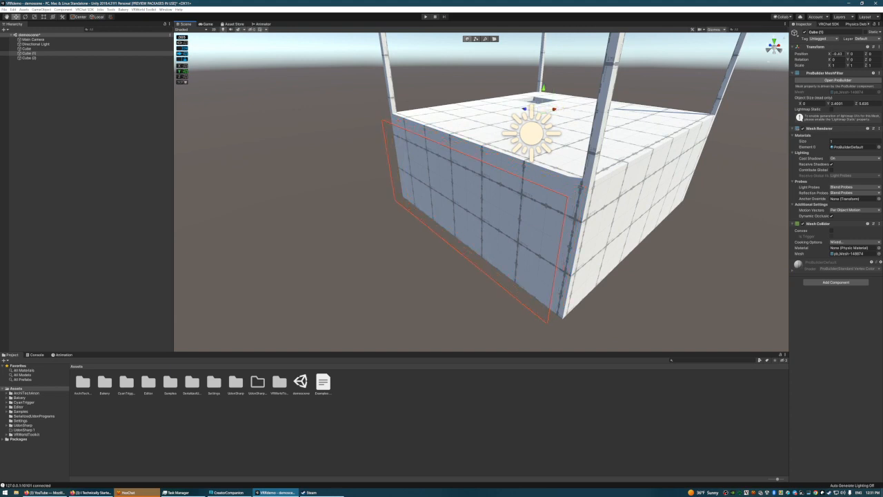
{"action": "left_click", "coordinate": [837, 54]}
{"action": "type", "text": "-1"}
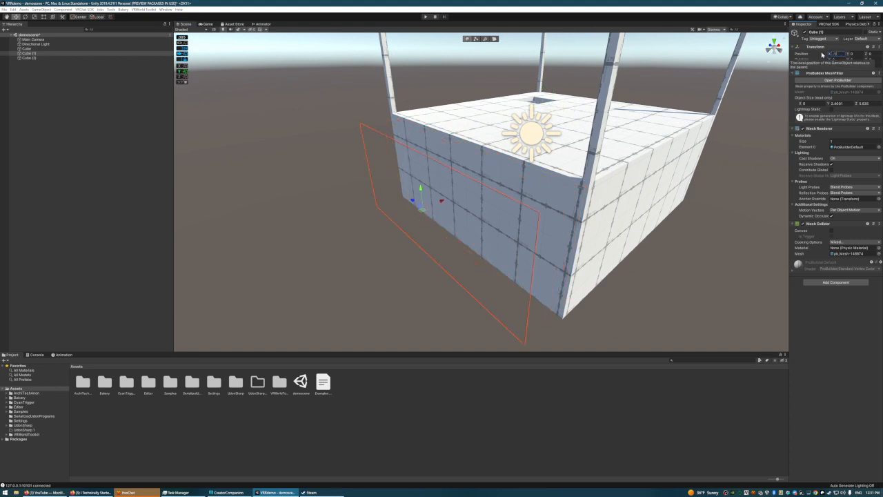
Step: Examine the offset inner wall panel from around the outer wall, and undo its position change
{"action": "key", "text": "w"}
{"action": "right_click_drag", "start_coordinate": [570, 148], "coordinate": [585, 160]}
{"action": "key", "text": "d"}
{"action": "key", "text": "a"}
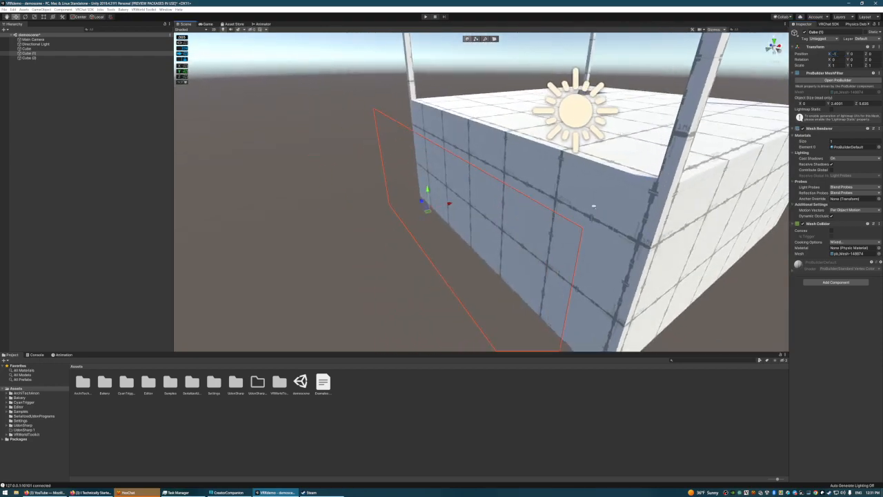
{"action": "key", "text": "d"}
{"action": "right_click_drag", "start_coordinate": [593, 204], "coordinate": [525, 19]}
{"action": "key", "text": "a"}
{"action": "key", "text": "d"}
{"action": "key", "text": "ctrl+z"}
Step: Select the outer wall panel's face in face editing, move it outward along X, and look into the exposed opening
{"action": "left_click", "coordinate": [494, 39]}
{"action": "left_click", "coordinate": [573, 205]}
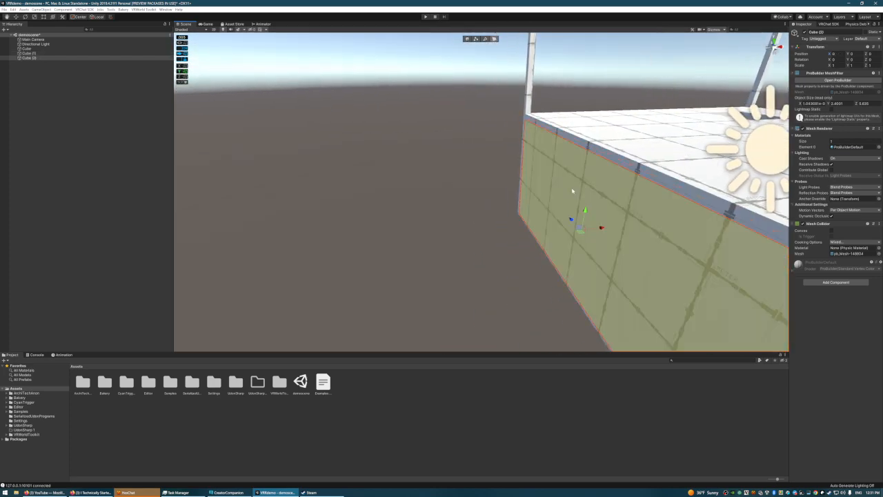
{"action": "right_click_drag", "start_coordinate": [465, 163], "coordinate": [522, 163]}
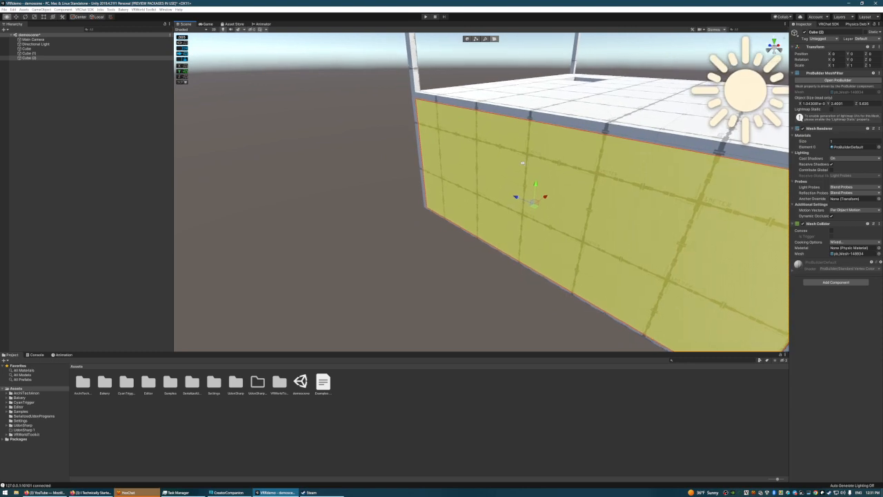
{"action": "left_click_drag", "start_coordinate": [546, 199], "coordinate": [470, 245]}
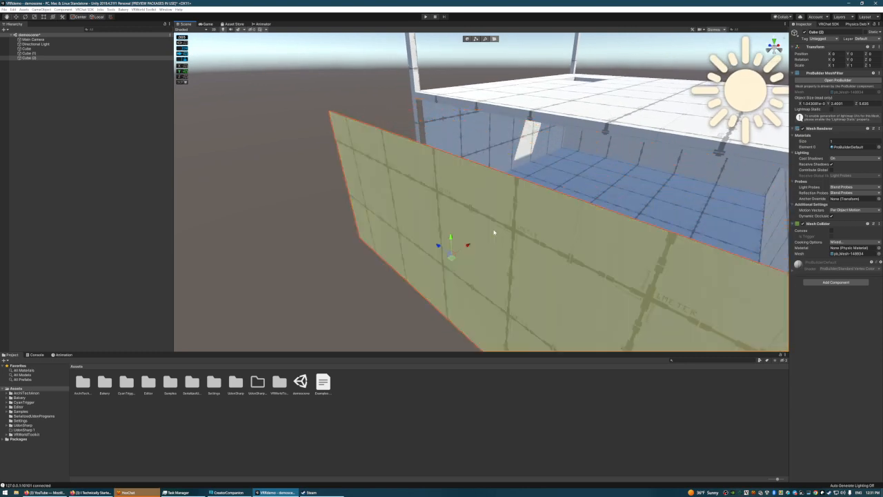
{"action": "right_click_drag", "start_coordinate": [494, 232], "coordinate": [462, 241]}
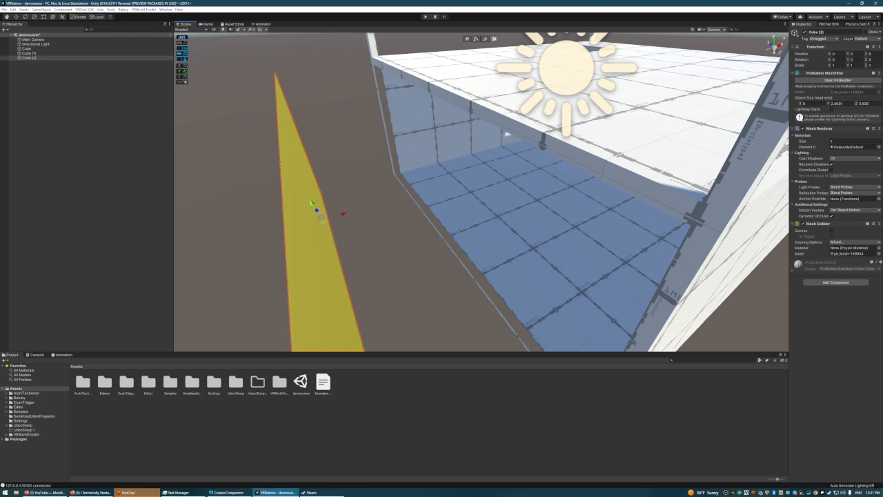
{"action": "right_click_drag", "start_coordinate": [476, 207], "coordinate": [465, 218]}
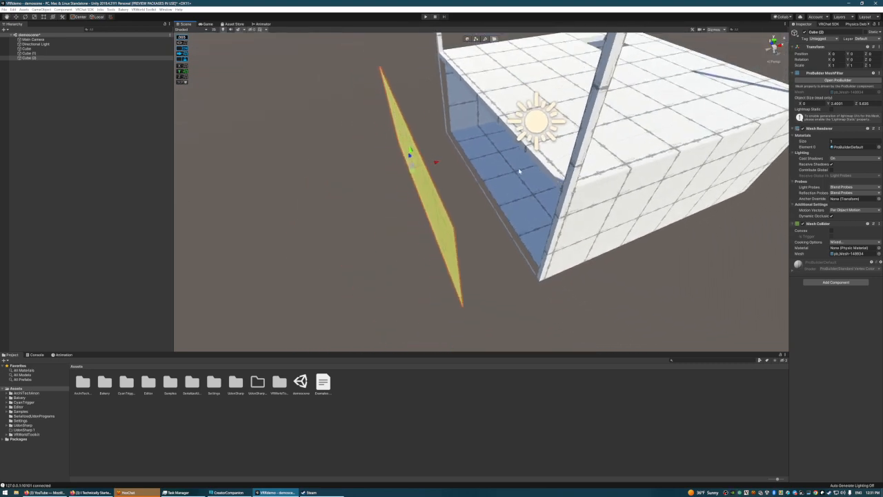
Step: Move the outer panel's face partway back, undo its moves, and test pulling it outward once more before undoing that
{"action": "left_click_drag", "start_coordinate": [431, 163], "coordinate": [452, 158]}
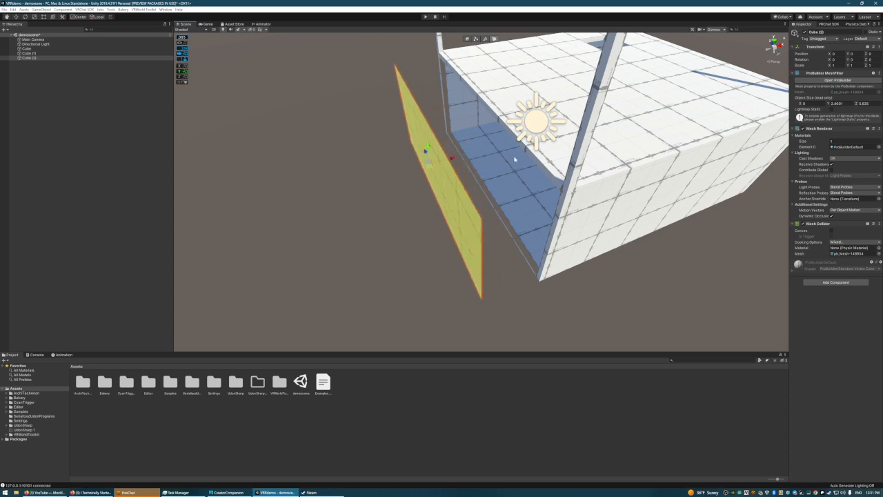
{"action": "key", "text": "ctrl+z"}
{"action": "key", "text": "ctrl+z"}
{"action": "key", "text": "ctrl+z"}
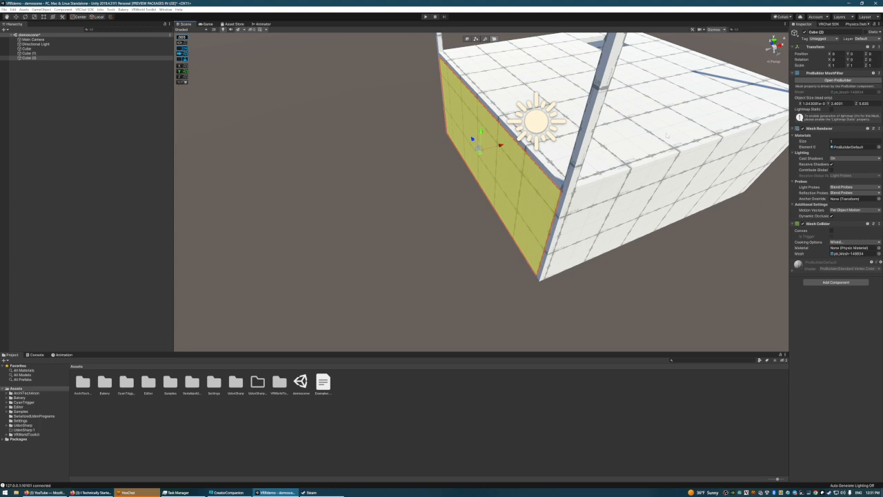
{"action": "left_click_drag", "start_coordinate": [501, 146], "coordinate": [466, 163]}
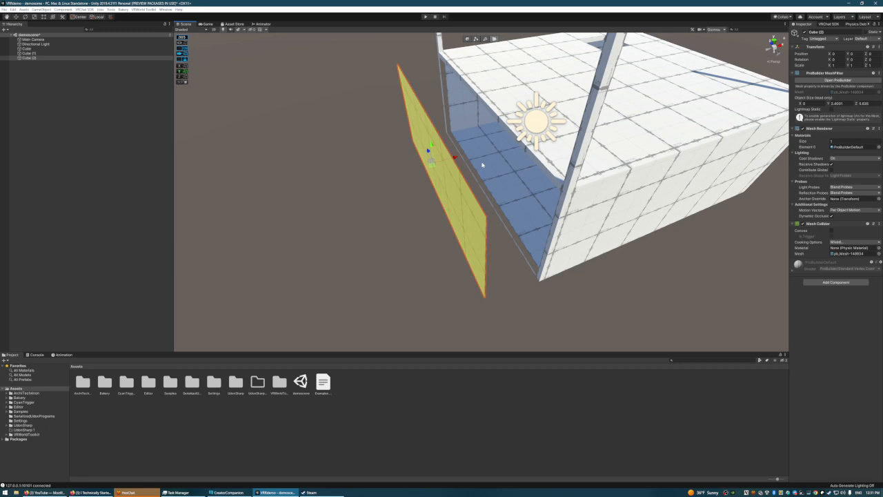
{"action": "key", "text": "ctrl+z"}
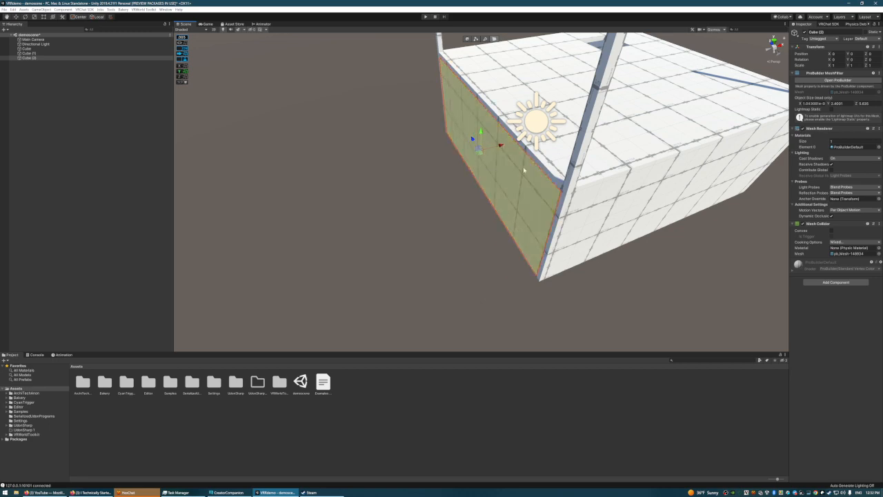
Step: Switch to edge editing and select the main room mesh's edge along the upper side of the wall opening
{"action": "right_click_drag", "start_coordinate": [550, 176], "coordinate": [675, 156]}
{"action": "left_click", "coordinate": [485, 39]}
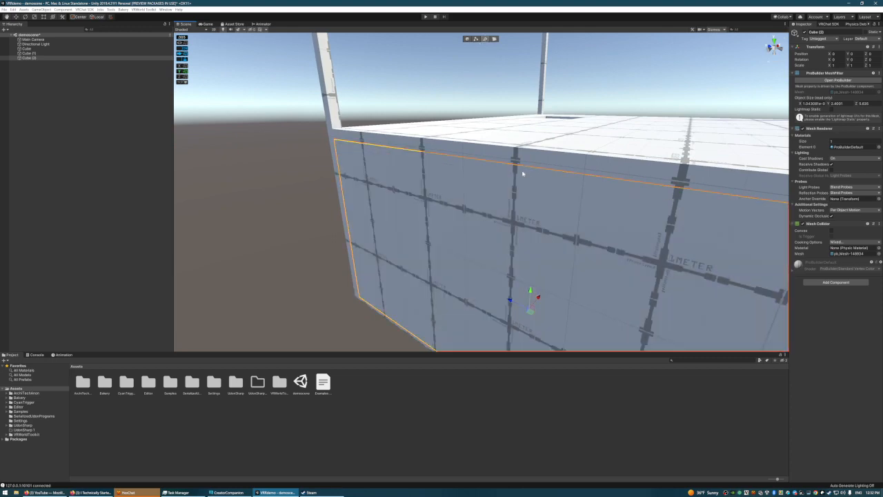
{"action": "left_click", "coordinate": [510, 169]}
{"action": "right_click_drag", "start_coordinate": [522, 218], "coordinate": [515, 181]}
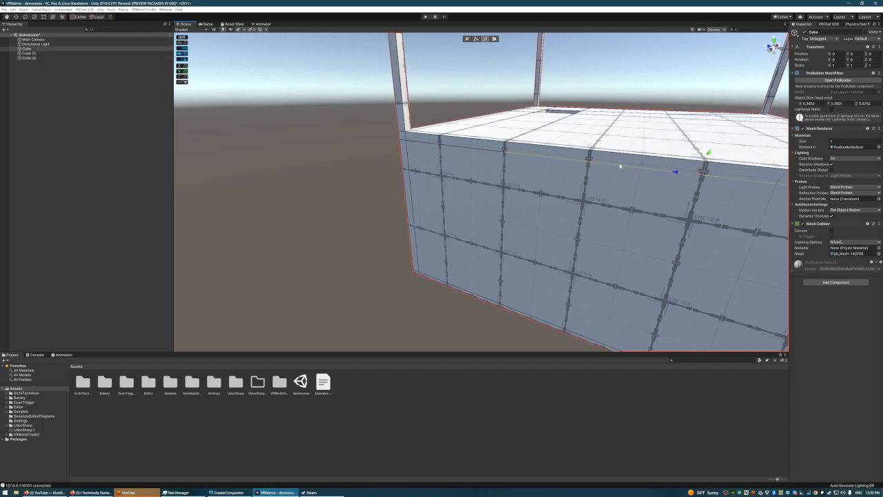
Step: Select the vertical side edge of the outer wall panel beside the corner post
{"action": "right_click_drag", "start_coordinate": [615, 197], "coordinate": [638, 190]}
{"action": "key", "text": "w"}
{"action": "left_click", "coordinate": [427, 164]}
{"action": "right_click_drag", "start_coordinate": [583, 164], "coordinate": [604, 173]}
{"action": "key", "text": "s"}
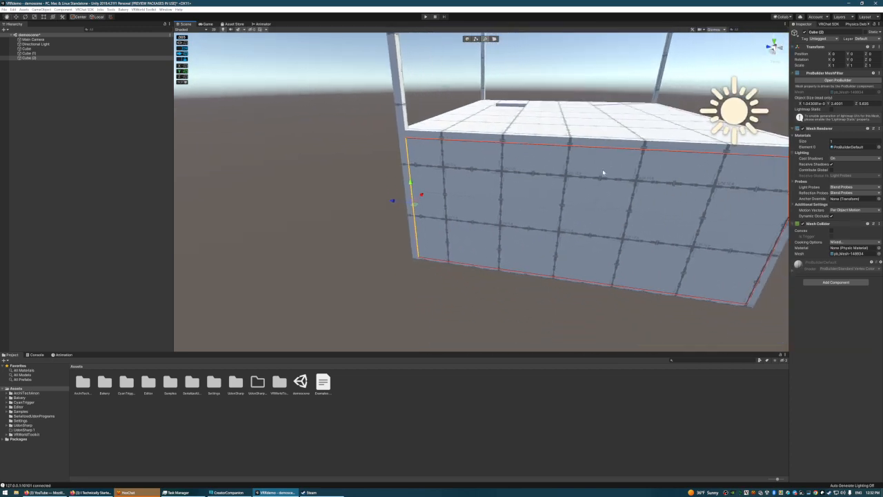
Step: Display the ProBuilder tools, clear the edge selection, and select the main room mesh's edge above the outer wall panel
{"action": "left_click", "coordinate": [869, 25]}
{"action": "left_click", "coordinate": [863, 25]}
{"action": "left_click", "coordinate": [834, 25]}
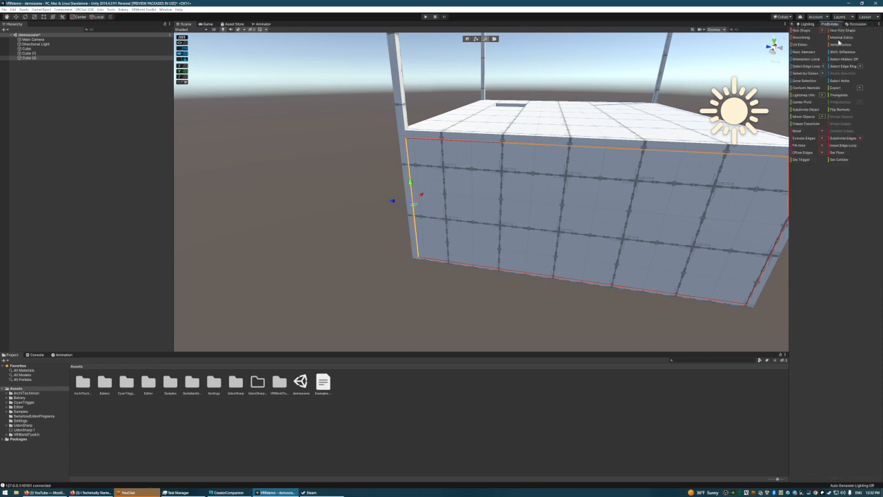
{"action": "left_click", "coordinate": [605, 213]}
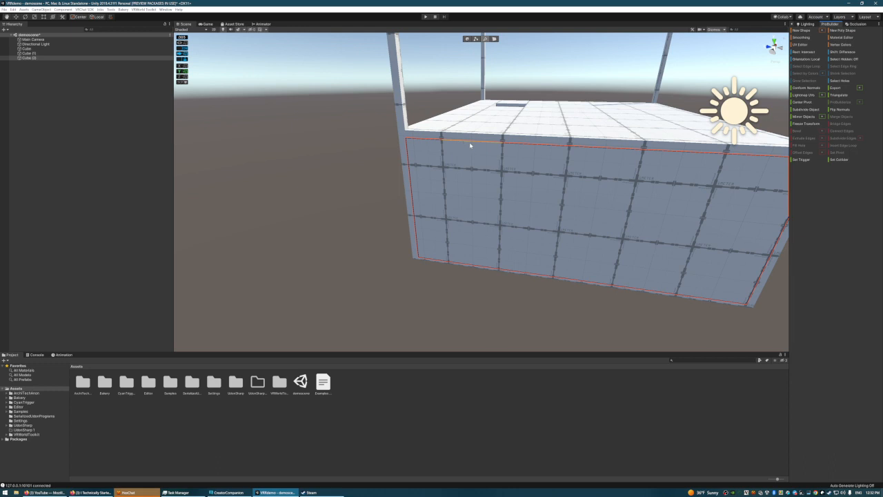
{"action": "left_click", "coordinate": [496, 153]}
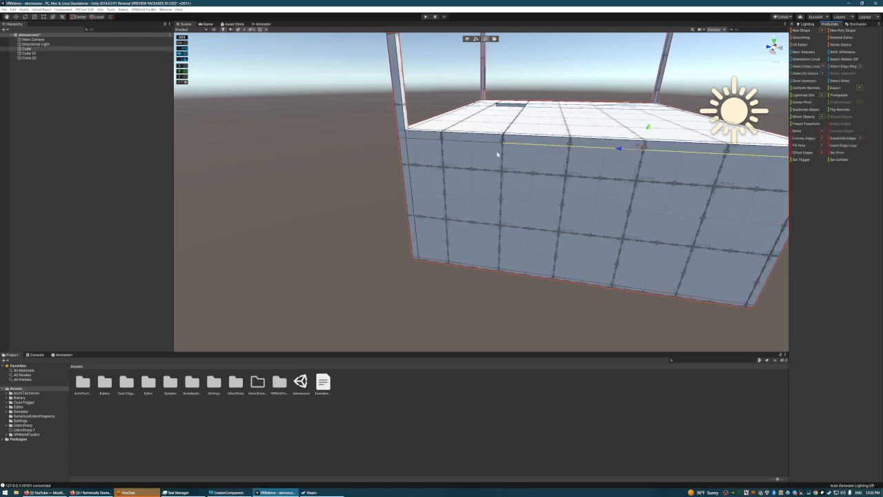
Step: Switch to face editing and select the outer wall panel's face
{"action": "left_click", "coordinate": [494, 38]}
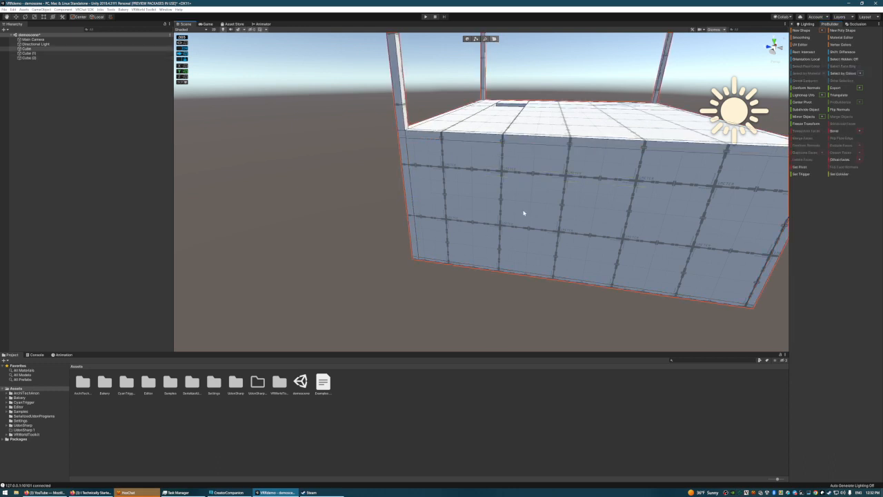
{"action": "left_click", "coordinate": [533, 206]}
{"action": "left_click_drag", "start_coordinate": [615, 184], "coordinate": [601, 172], "text": "alt"}
{"action": "right_click_drag", "start_coordinate": [602, 172], "coordinate": [666, 180]}
{"action": "scroll", "coordinate": [798, 26], "scroll_direction": "down", "scroll_amount": 5}
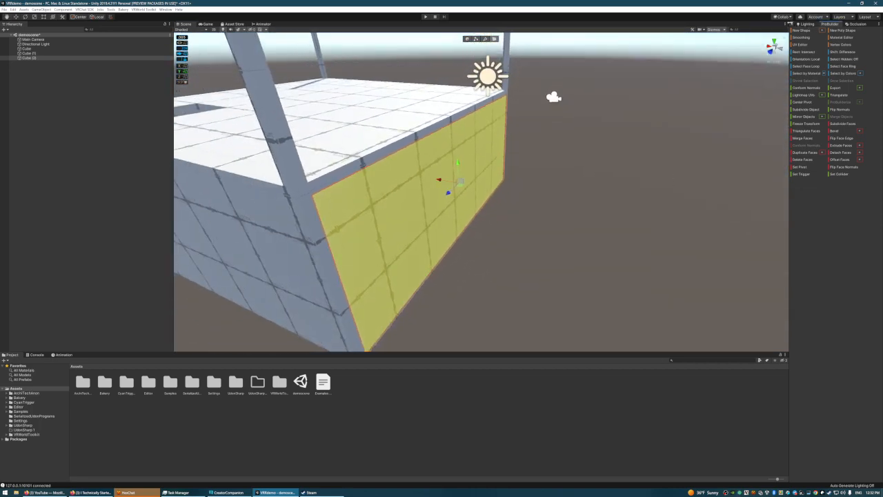
Step: Pull the outer panel's face outward along X and compare it with the object's transform values
{"action": "left_click", "coordinate": [801, 24]}
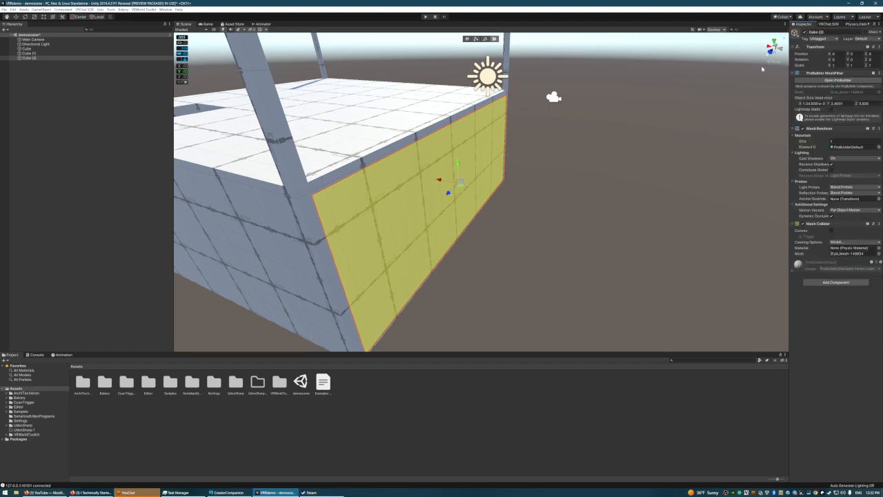
{"action": "key", "text": "s"}
{"action": "right_click_drag", "start_coordinate": [586, 194], "coordinate": [587, 178]}
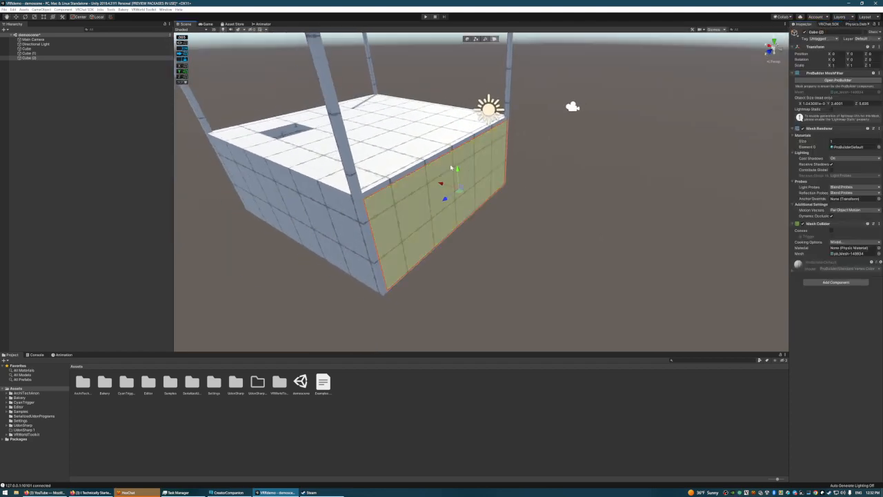
{"action": "left_click", "coordinate": [427, 158]}
{"action": "left_click", "coordinate": [454, 183]}
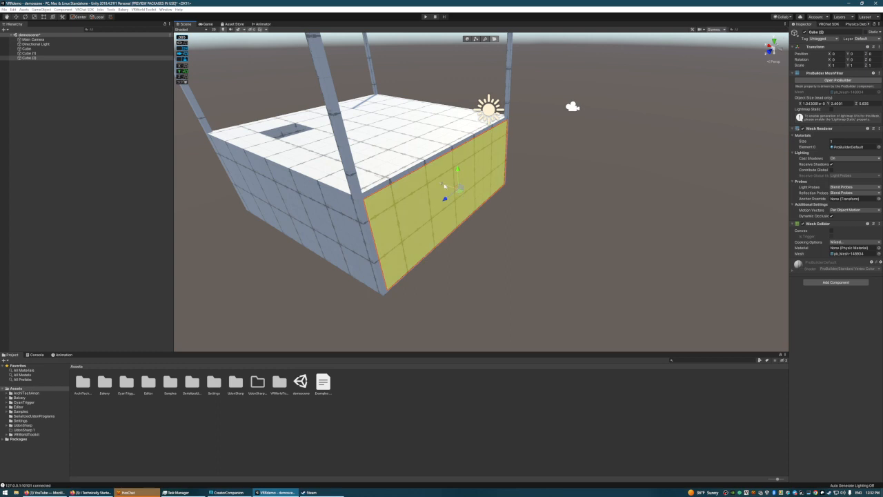
{"action": "left_click_drag", "start_coordinate": [445, 186], "coordinate": [524, 211]}
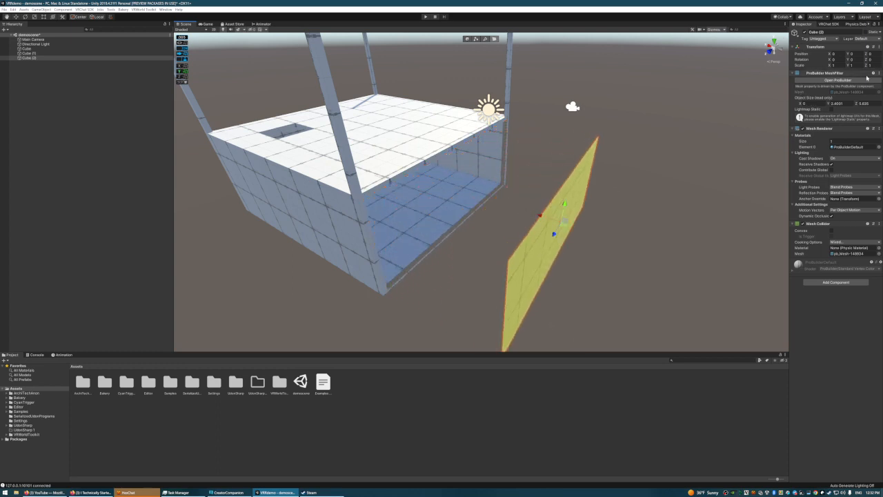
{"action": "scroll", "coordinate": [670, 127], "scroll_direction": "down", "scroll_amount": 5}
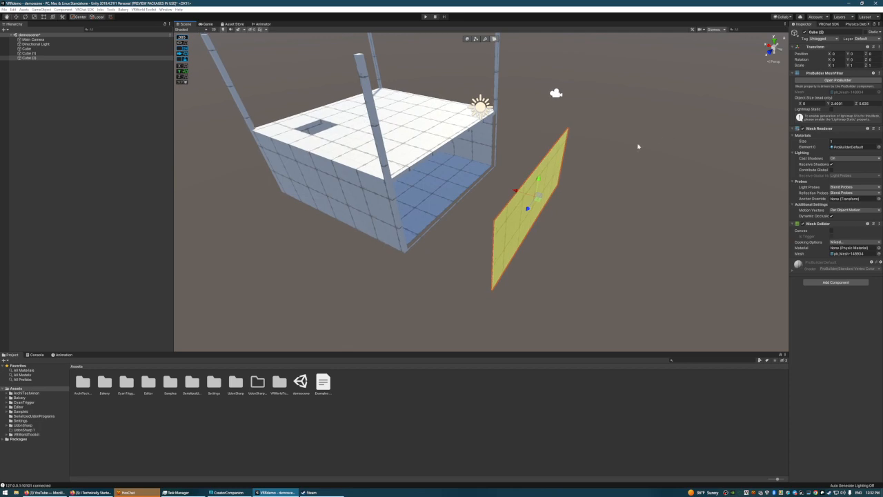
{"action": "key", "text": "w"}
{"action": "right_click_drag", "start_coordinate": [638, 146], "coordinate": [513, 157]}
{"action": "key", "text": "d"}
{"action": "key", "text": "s"}
{"action": "key", "text": "d"}
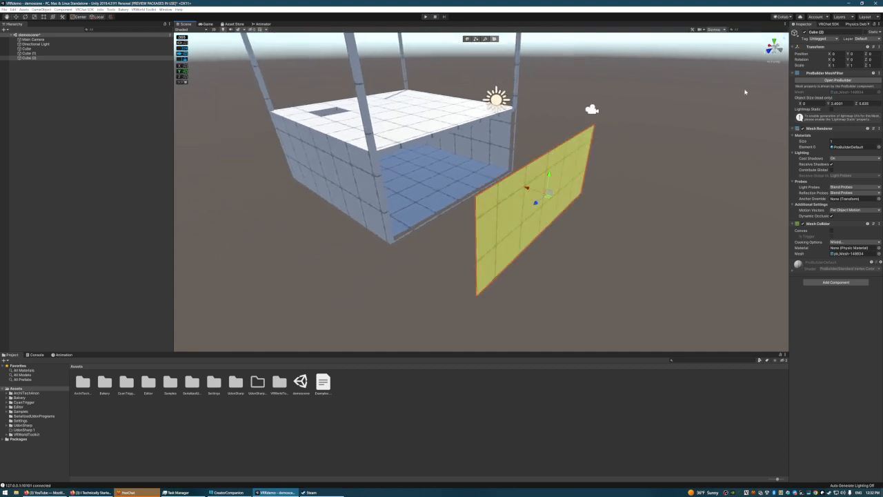
Step: Try offsetting the outer panel through its X position, returning it to 0 and then setting it to -1
{"action": "left_click_drag", "start_coordinate": [828, 55], "coordinate": [840, 58]}
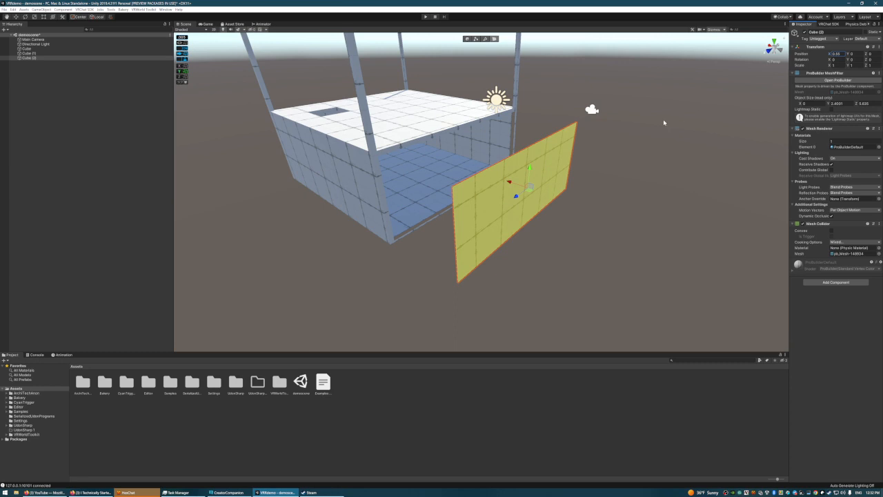
{"action": "type", "text": "0"}
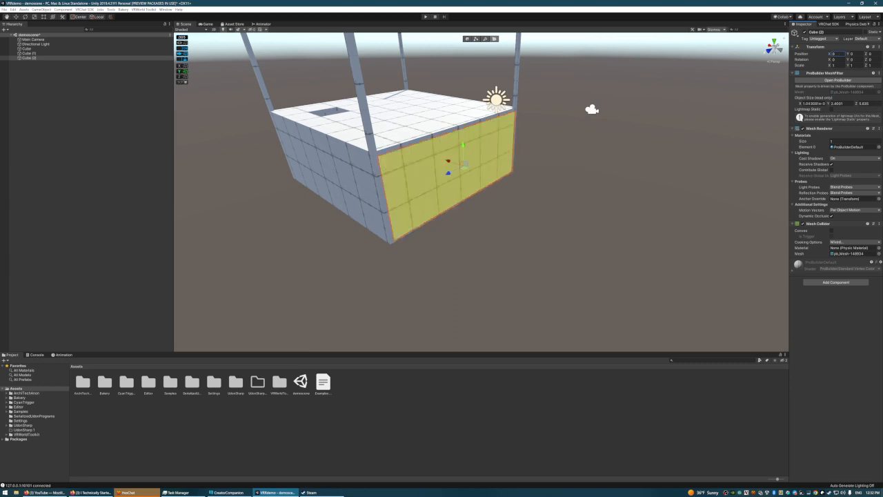
{"action": "type", "text": "-1"}
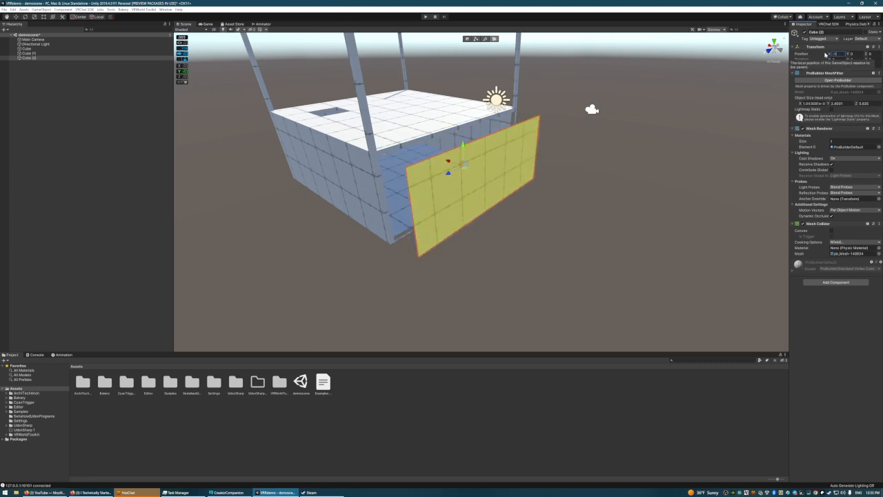
Step: Inspect the offset panel and select the roof face, then undo the panel's X offset and the recent selections
{"action": "key", "text": "w"}
{"action": "right_click_drag", "start_coordinate": [616, 197], "coordinate": [619, 160]}
{"action": "key", "text": "d"}
{"action": "left_click", "coordinate": [613, 173]}
{"action": "left_click", "coordinate": [582, 156]}
{"action": "key", "text": "ctrl+z"}
{"action": "key", "text": "ctrl+z"}
{"action": "key", "text": "ctrl+z"}
{"action": "key", "text": "ctrl+z"}
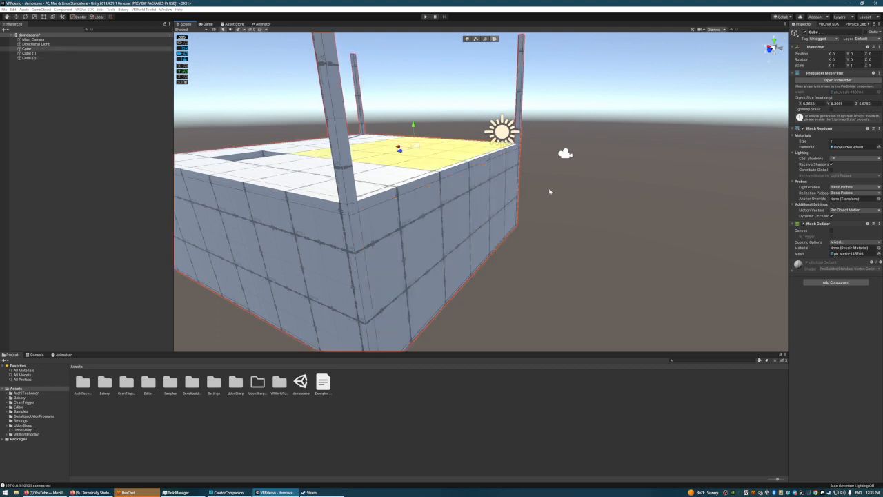
{"action": "key", "text": "ctrl+z"}
{"action": "key", "text": "ctrl+z"}
{"action": "key", "text": "ctrl+z"}
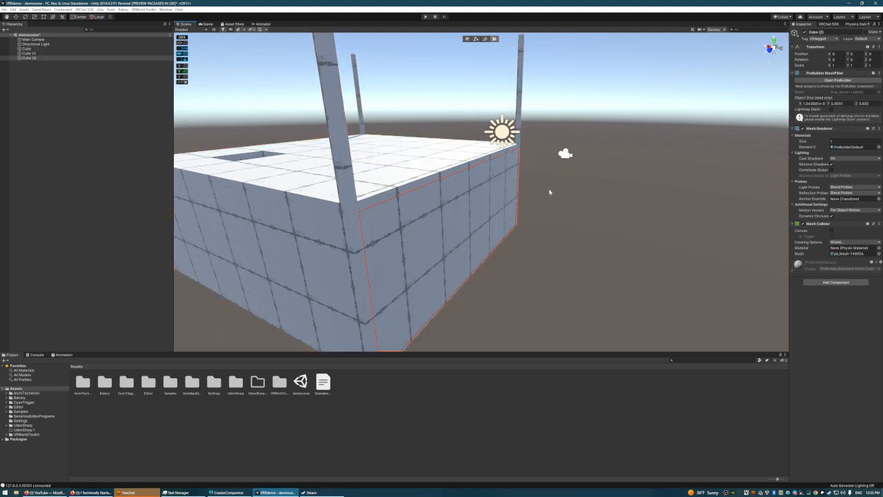
Step: Select the inner wall panel's face from inside the room and step back through the recent selection changes
{"action": "key", "text": "w"}
{"action": "right_click_drag", "start_coordinate": [550, 193], "coordinate": [625, 171]}
{"action": "left_click", "coordinate": [571, 165]}
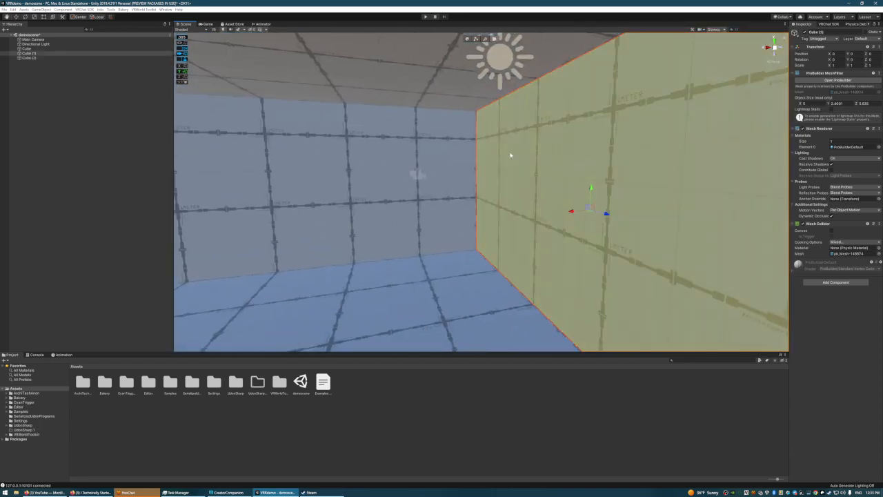
{"action": "right_click_drag", "start_coordinate": [511, 154], "coordinate": [566, 152]}
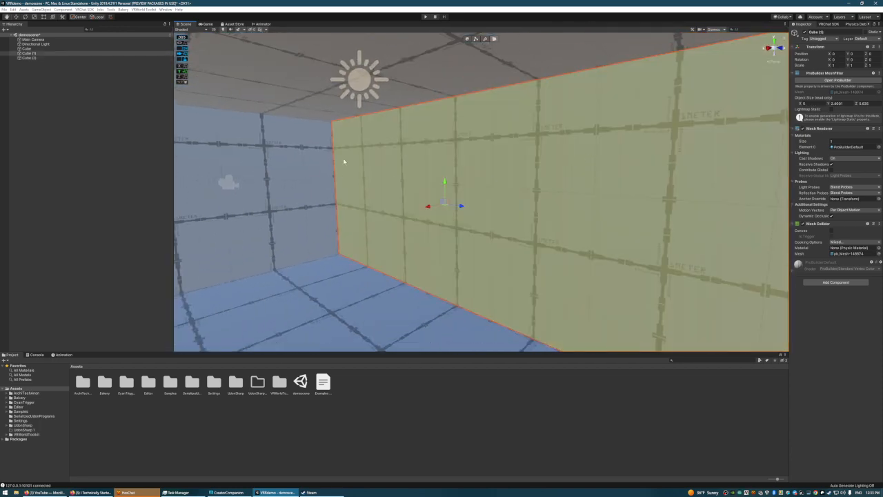
{"action": "key", "text": "ctrl+z"}
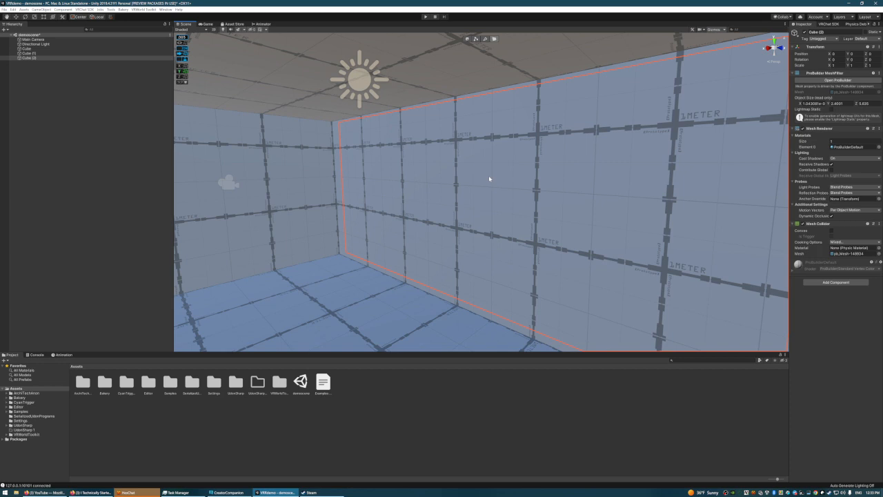
{"action": "key", "text": "ctrl+z"}
{"action": "key", "text": "ctrl+z"}
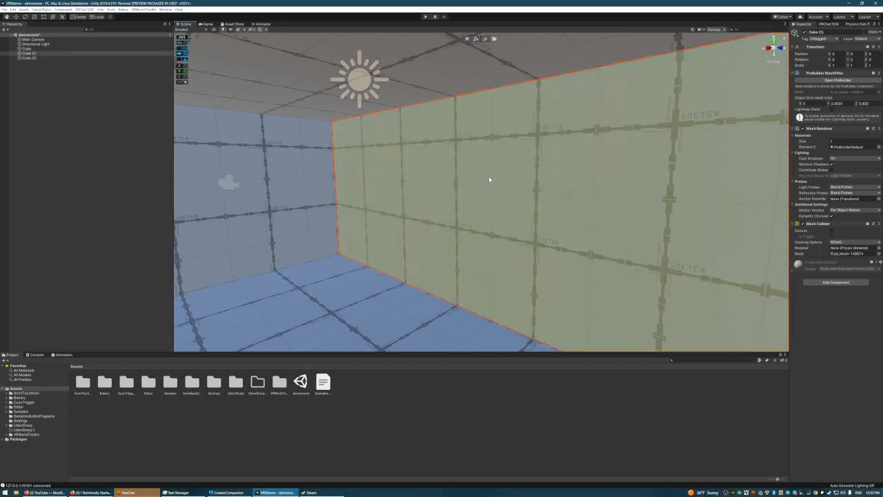
{"action": "key", "text": "ctrl+z"}
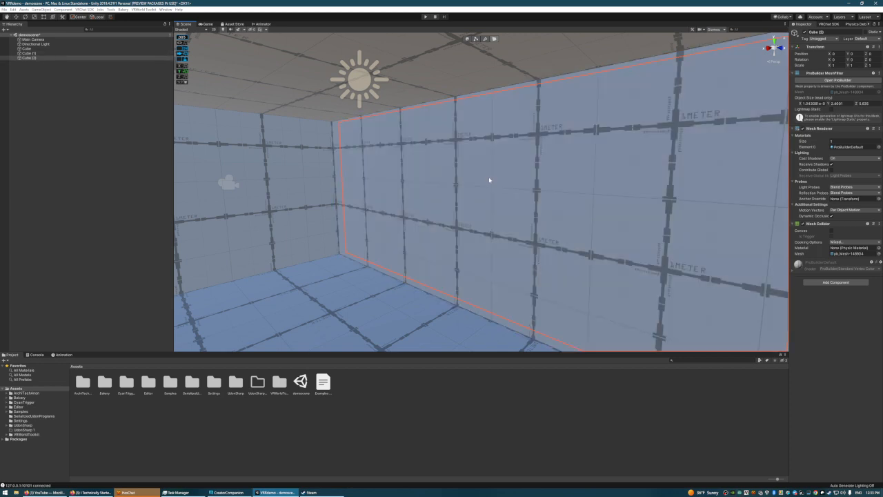
Step: Reselect the inner wall panel's face from inside the room and display the ProBuilder tools for it
{"action": "left_click", "coordinate": [441, 189]}
{"action": "right_click_drag", "start_coordinate": [442, 152], "coordinate": [413, 169]}
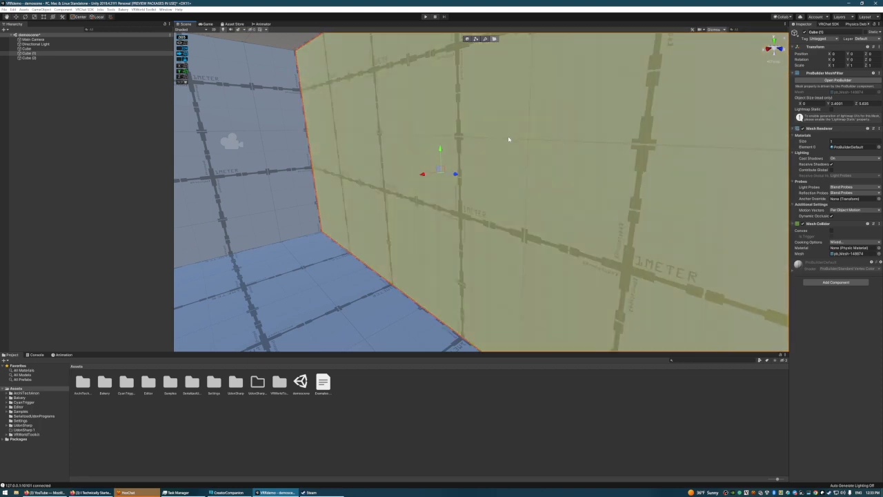
{"action": "right_click_drag", "start_coordinate": [509, 140], "coordinate": [472, 197]}
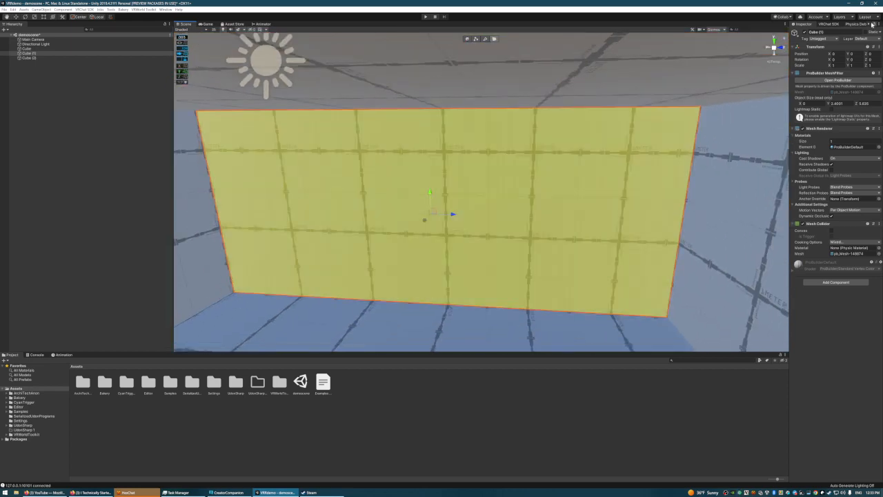
{"action": "left_click", "coordinate": [872, 24]}
{"action": "left_click", "coordinate": [831, 25]}
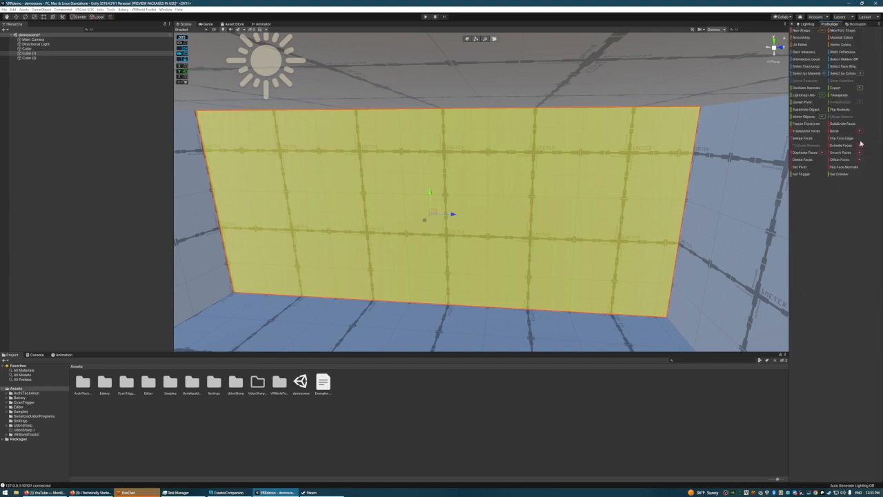
Step: Select the outer wall panel's face from outside the room
{"action": "key", "text": "w"}
{"action": "right_click_drag", "start_coordinate": [619, 142], "coordinate": [525, 145]}
{"action": "left_click", "coordinate": [528, 137]}
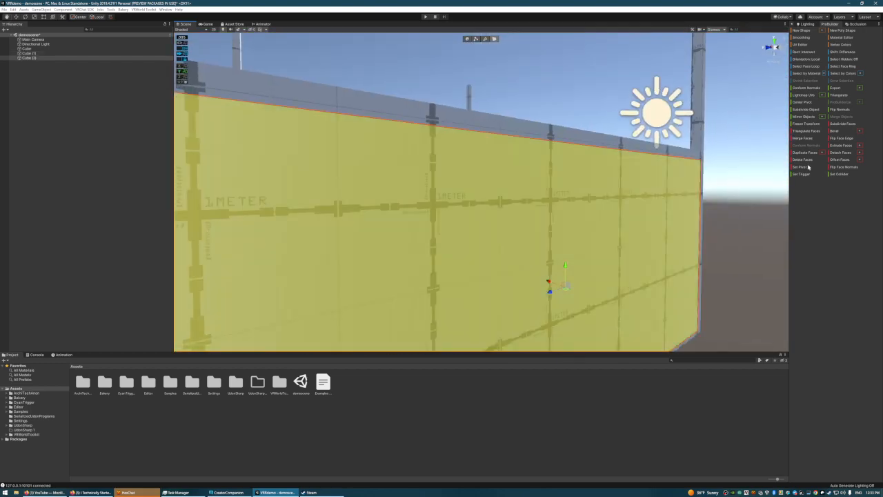
{"action": "key", "text": "s"}
{"action": "right_click_drag", "start_coordinate": [603, 172], "coordinate": [604, 201]}
{"action": "right_click_drag", "start_coordinate": [432, 167], "coordinate": [458, 160]}
Step: Highlight Cube, Cube (1) and Cube (2) in turn to identify the room mesh and its two detached wall panels
{"action": "left_click", "coordinate": [28, 50]}
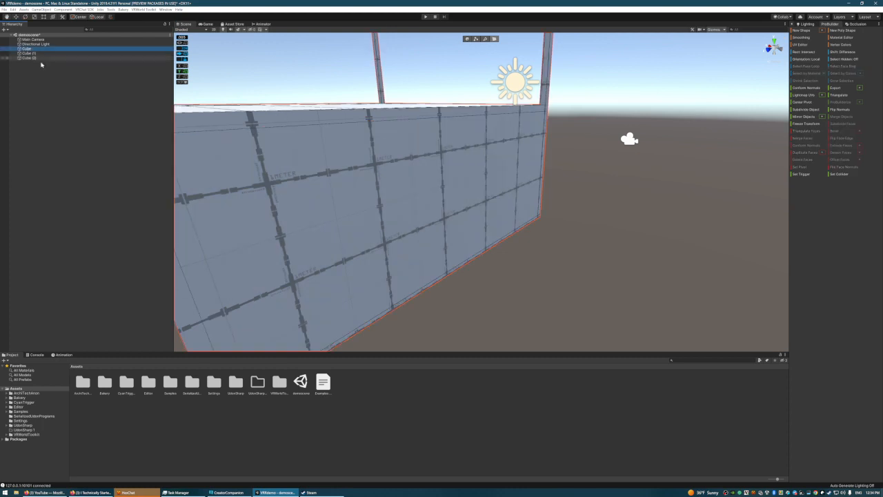
{"action": "left_click", "coordinate": [34, 54]}
{"action": "left_click", "coordinate": [36, 59]}
{"action": "left_click", "coordinate": [43, 80]}
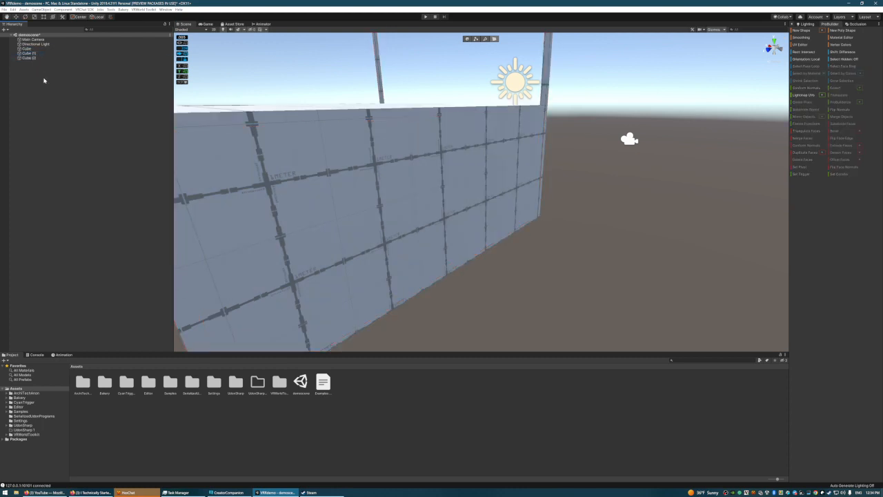
{"action": "left_click", "coordinate": [36, 54]}
{"action": "left_click", "coordinate": [37, 60]}
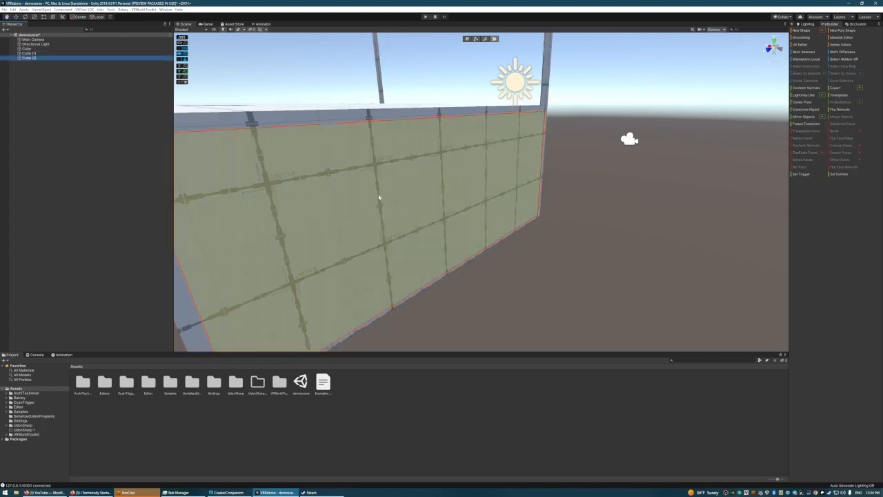
Step: Select the face of the outer wall panel, Cube (2)
{"action": "left_click", "coordinate": [380, 196]}
{"action": "left_click", "coordinate": [589, 188]}
{"action": "left_click", "coordinate": [445, 172]}
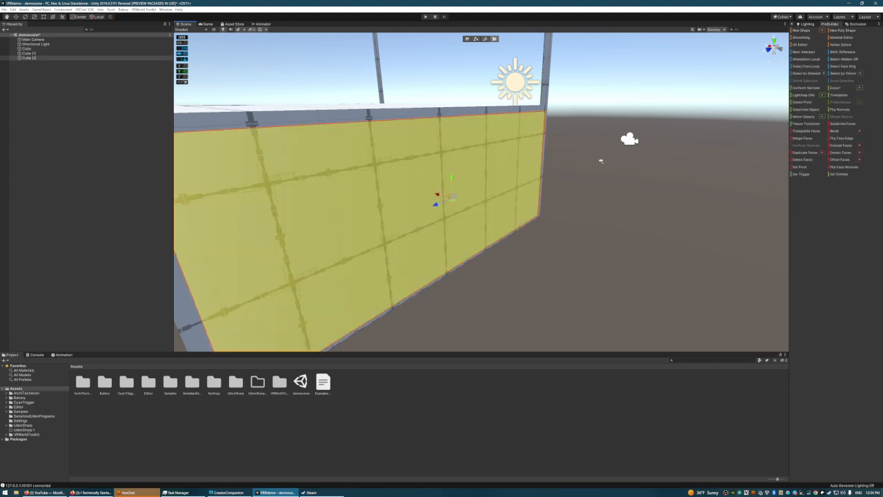
{"action": "scroll", "coordinate": [602, 162], "scroll_direction": "down", "scroll_amount": 4}
Step: Compare object and face selection on the outer wall panel, finishing in object selection
{"action": "left_click", "coordinate": [468, 40]}
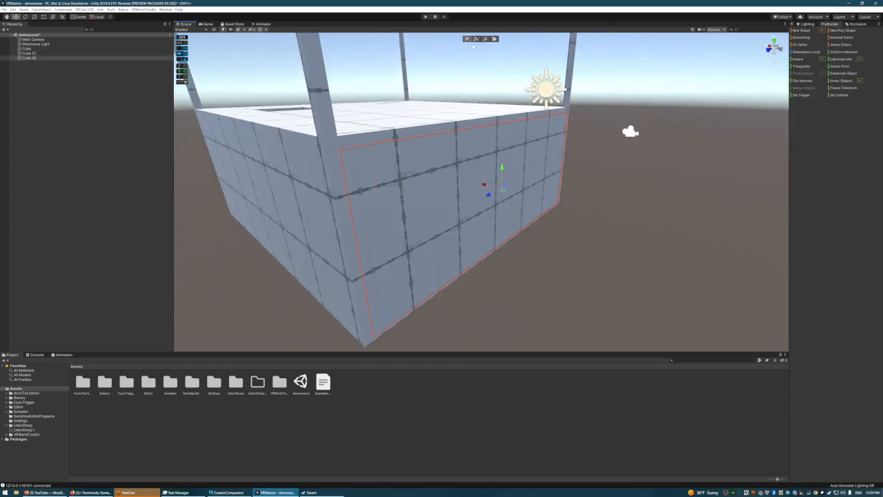
{"action": "left_click", "coordinate": [530, 148]}
{"action": "left_click", "coordinate": [674, 116]}
{"action": "left_click", "coordinate": [515, 159]}
{"action": "left_click", "coordinate": [493, 39]}
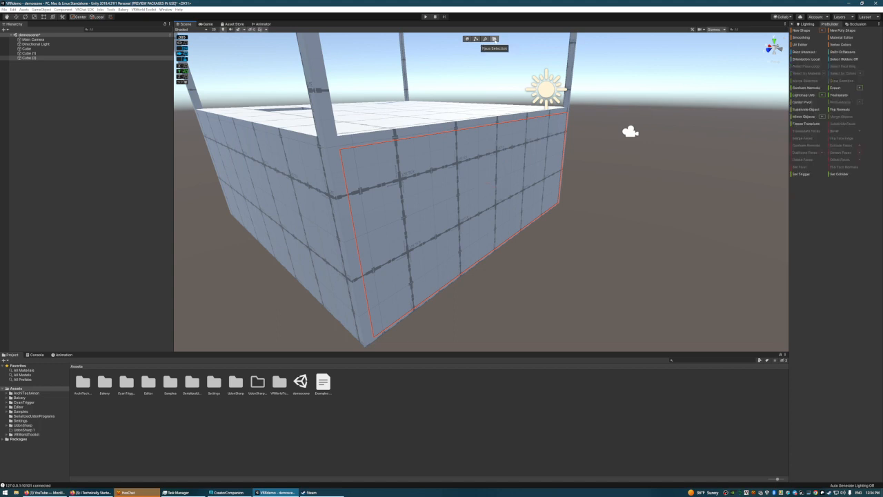
{"action": "left_click", "coordinate": [467, 39]}
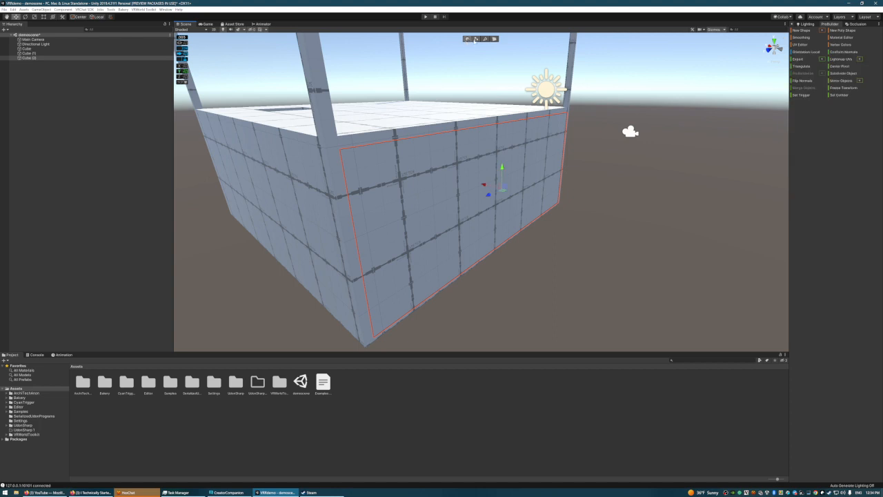
Step: Show the outer wall panel's transform and move the whole object outward along X, away from the room
{"action": "left_click", "coordinate": [794, 25]}
{"action": "left_click", "coordinate": [795, 25]}
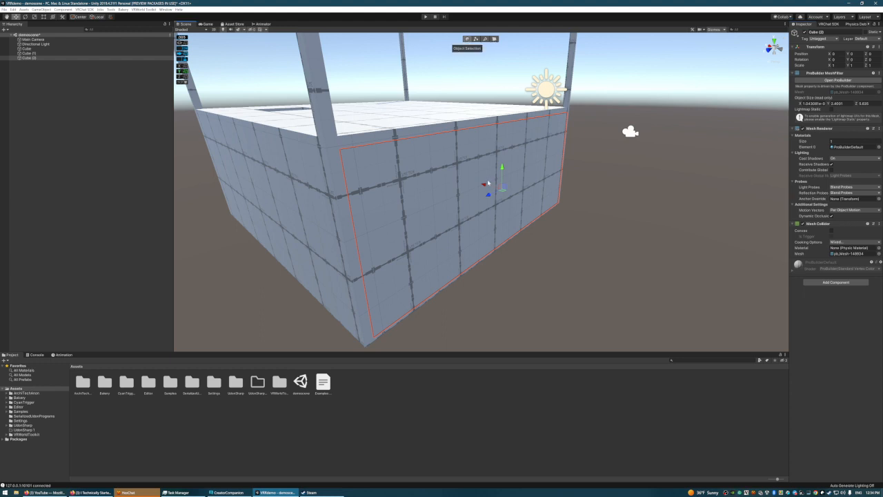
{"action": "left_click_drag", "start_coordinate": [484, 185], "coordinate": [552, 211]}
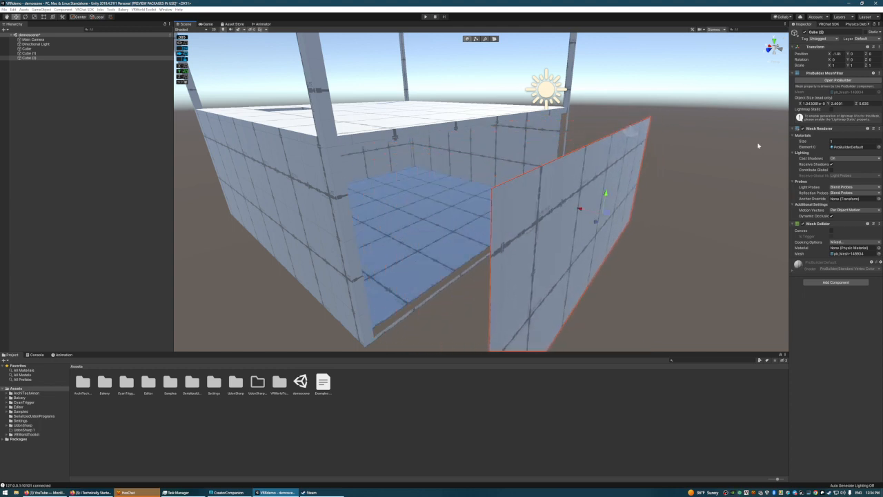
Step: Set the outer wall panel's X position to -1, clear the selection and reselect the panel to inspect its placement
{"action": "left_click", "coordinate": [837, 55]}
{"action": "key", "text": "BackSpace"}
{"action": "left_click", "coordinate": [702, 122]}
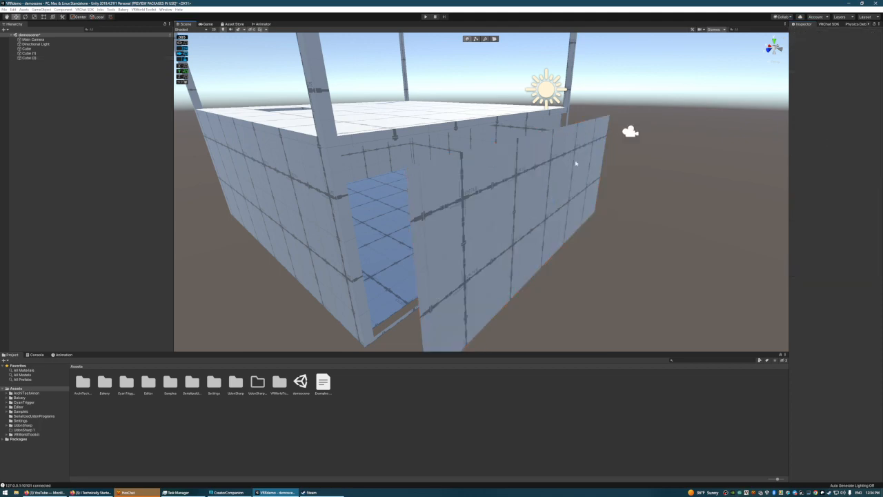
{"action": "key", "text": "w"}
{"action": "right_click_drag", "start_coordinate": [553, 146], "coordinate": [418, 135]}
{"action": "key", "text": "s"}
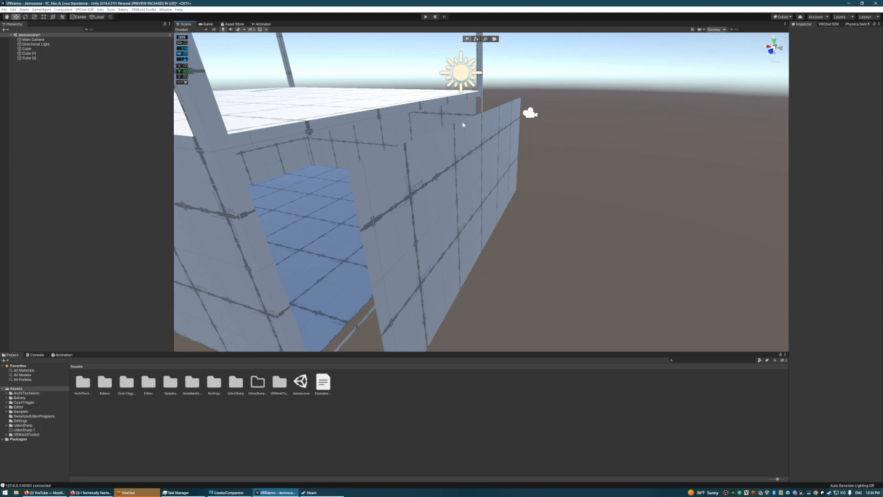
{"action": "right_click_drag", "start_coordinate": [492, 111], "coordinate": [487, 128]}
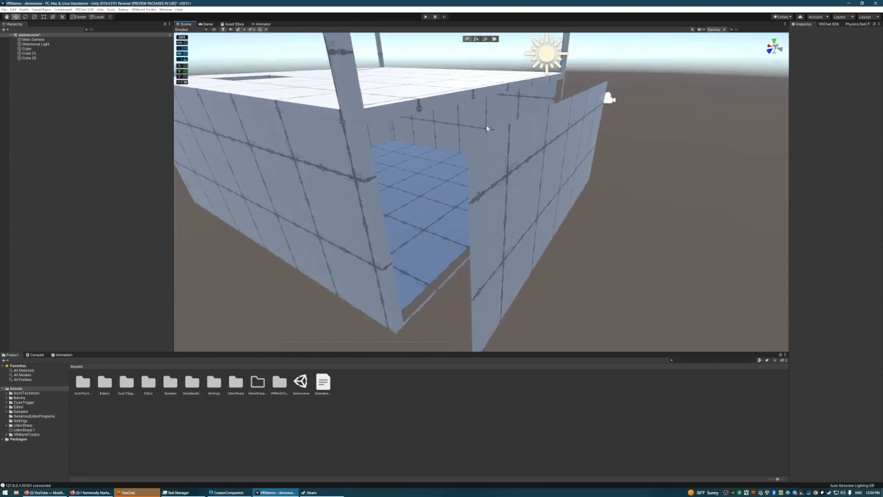
{"action": "left_click", "coordinate": [546, 140]}
{"action": "right_click_drag", "start_coordinate": [663, 124], "coordinate": [673, 119]}
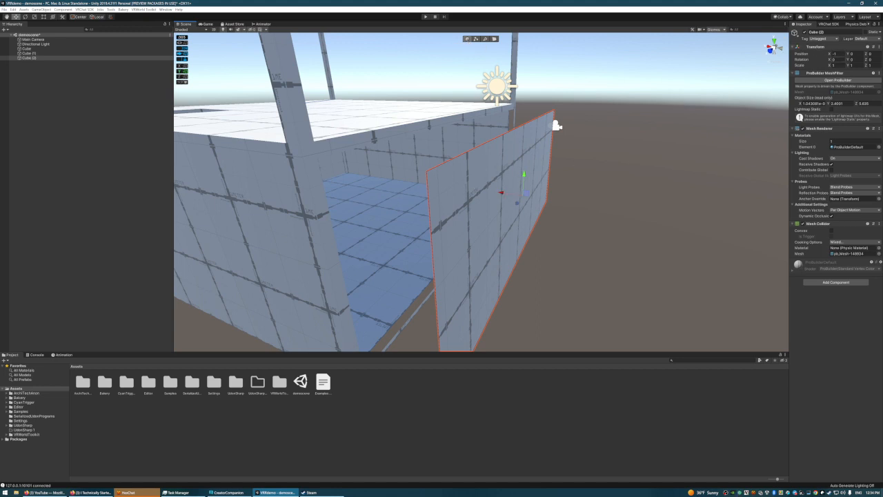
Step: Compare edge and face selection on the outer wall panel, finishing with its top edge selected
{"action": "left_click", "coordinate": [487, 39]}
{"action": "key", "text": "f"}
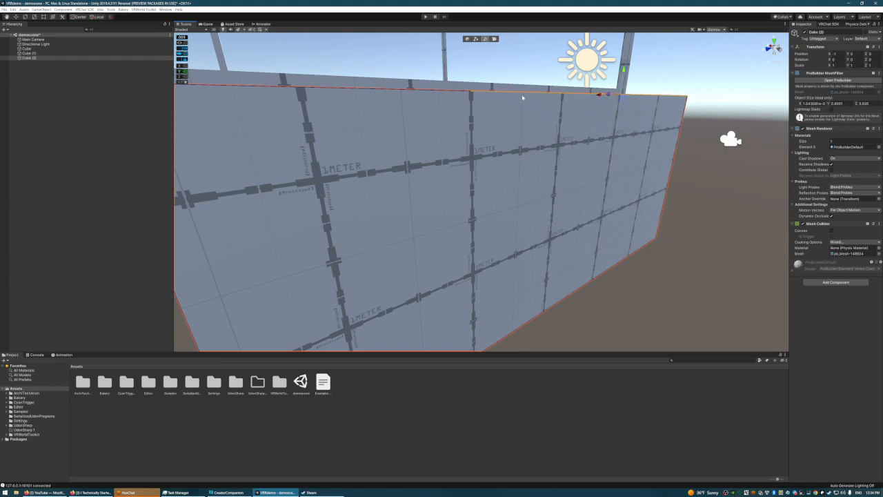
{"action": "left_click", "coordinate": [437, 95]}
{"action": "left_click", "coordinate": [516, 98]}
{"action": "right_click_drag", "start_coordinate": [543, 148], "coordinate": [522, 155]}
{"action": "left_click", "coordinate": [494, 38]}
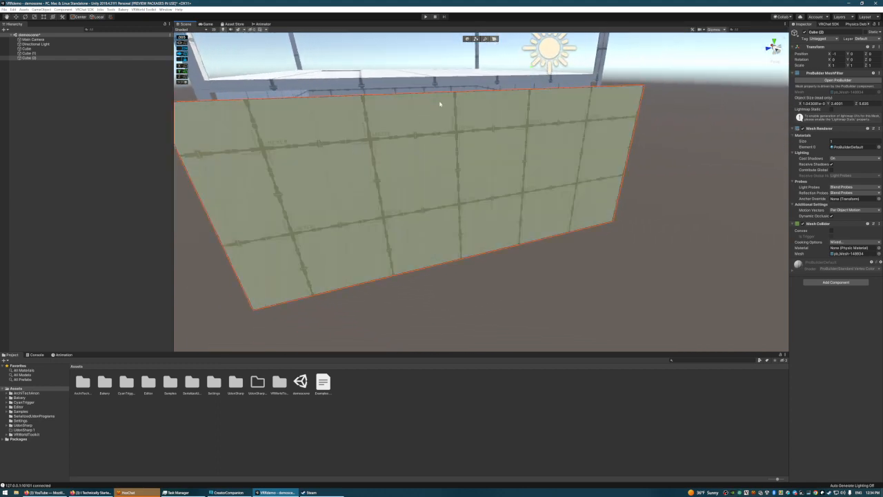
{"action": "left_click", "coordinate": [491, 39]}
{"action": "left_click", "coordinate": [468, 100]}
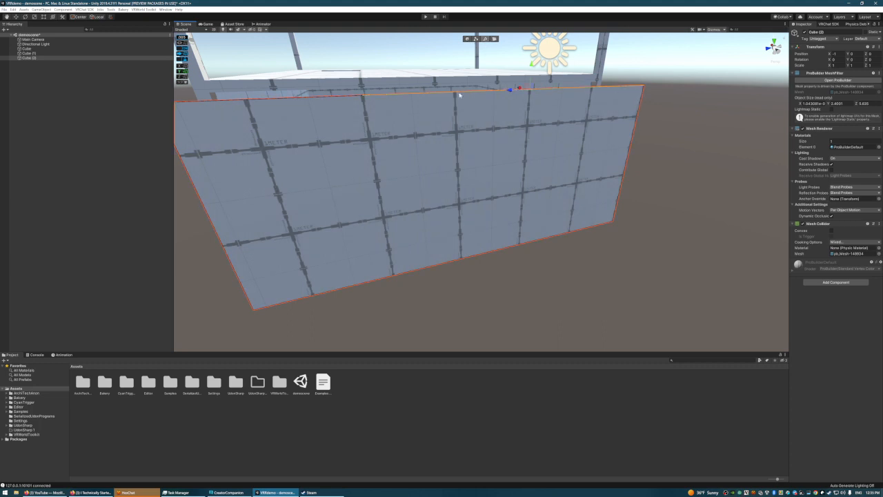
Step: Select the outer wall panel's face and show the ProBuilder tools available for faces
{"action": "left_click", "coordinate": [475, 39]}
{"action": "left_click", "coordinate": [469, 151]}
{"action": "left_click", "coordinate": [614, 201]}
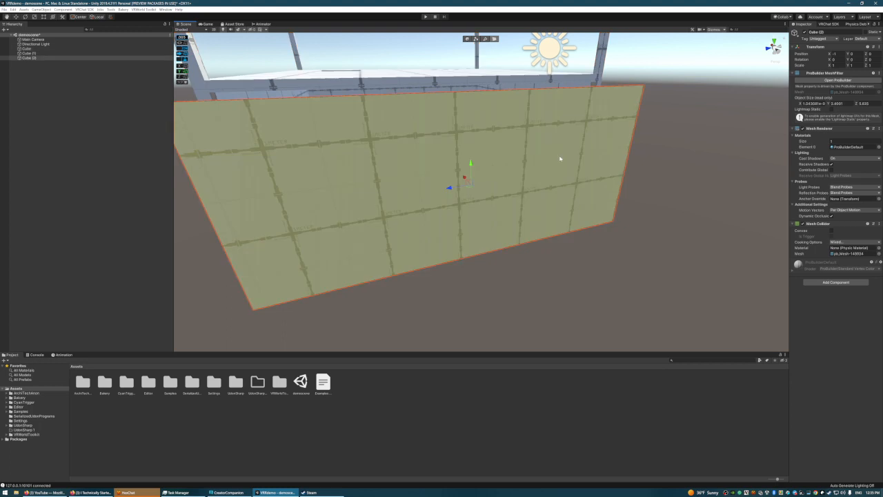
{"action": "scroll", "coordinate": [868, 28], "scroll_direction": "down", "scroll_amount": 3}
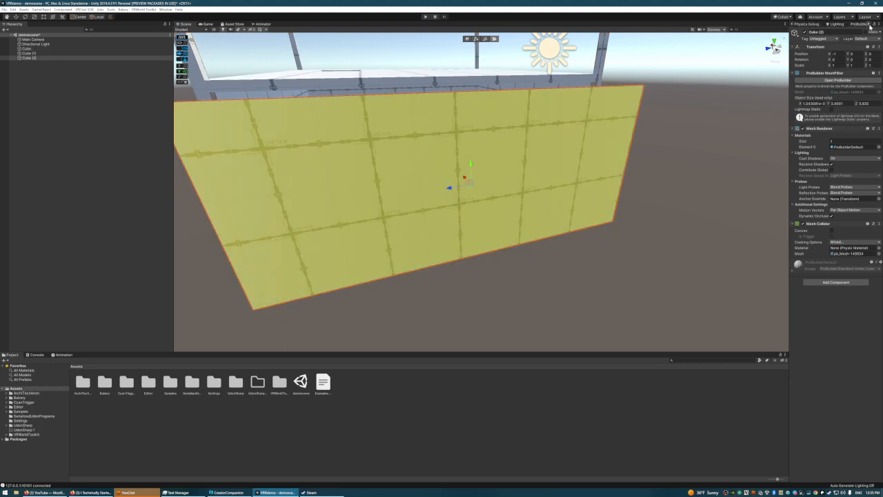
{"action": "left_click", "coordinate": [831, 25]}
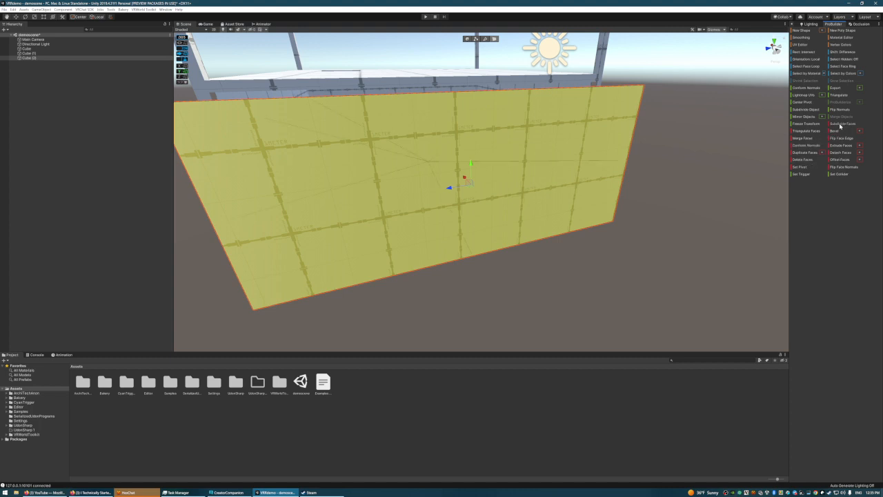
{"action": "left_click", "coordinate": [635, 165]}
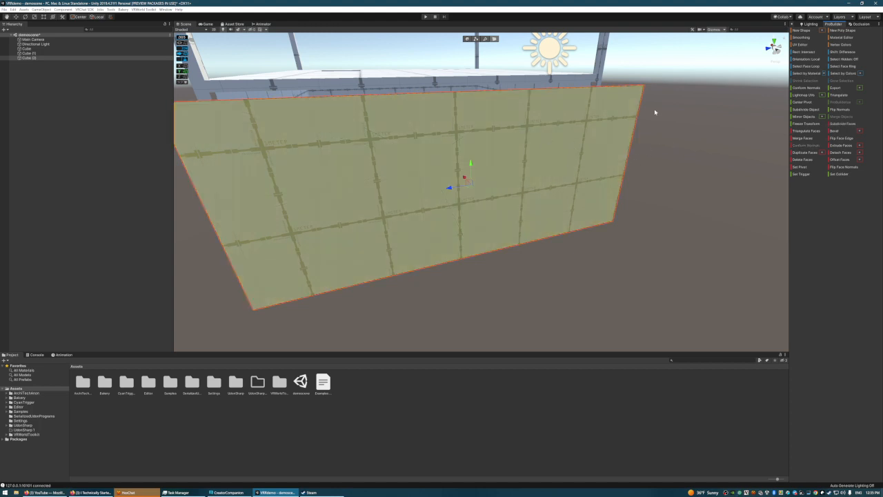
Step: Select the outer wall panel's top and bottom edges in turn and try to insert an edge loop from the bottom edge
{"action": "left_click", "coordinate": [485, 40]}
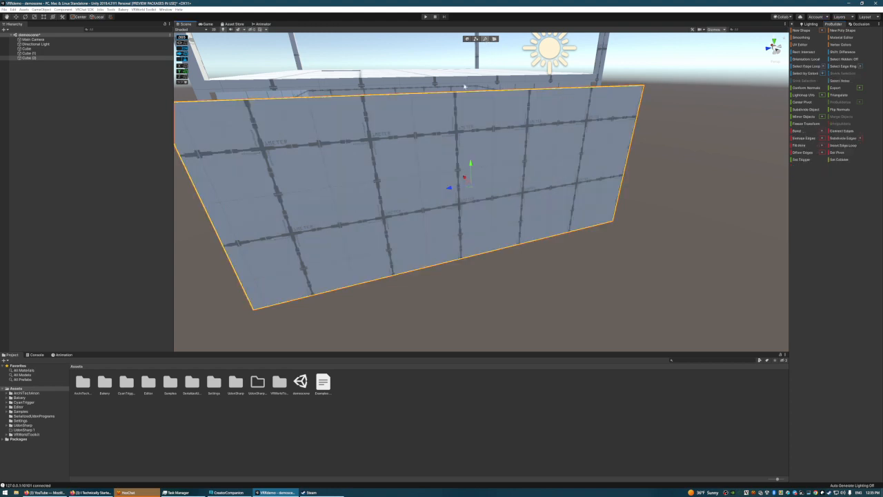
{"action": "left_click", "coordinate": [456, 95]}
{"action": "left_click", "coordinate": [430, 267]}
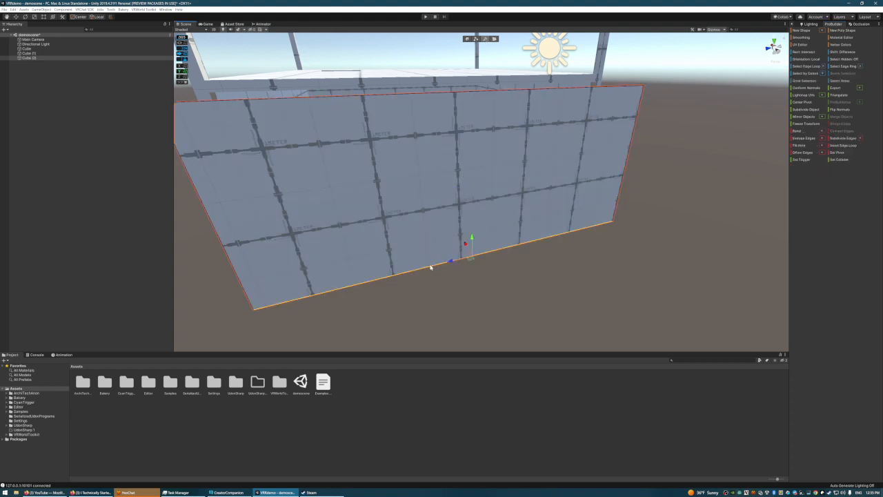
{"action": "left_click", "coordinate": [840, 146]}
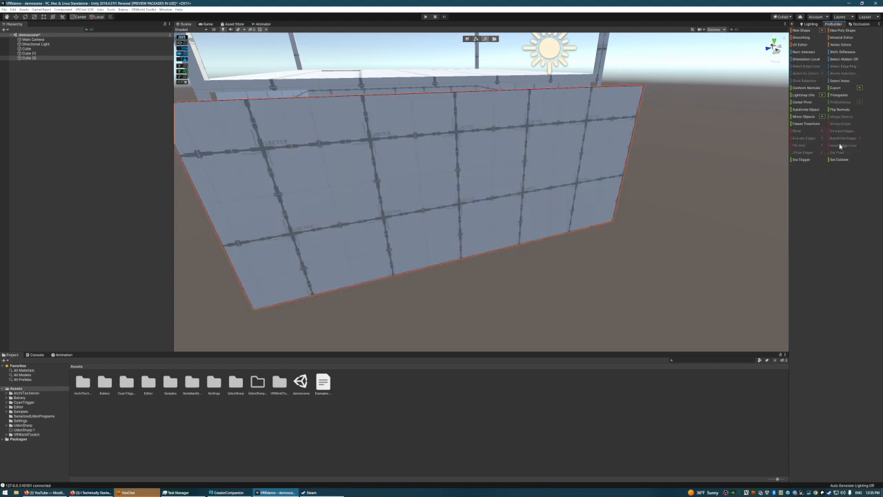
Step: Try subdividing the outer wall panel object and undo the subdivision
{"action": "left_click", "coordinate": [455, 259]}
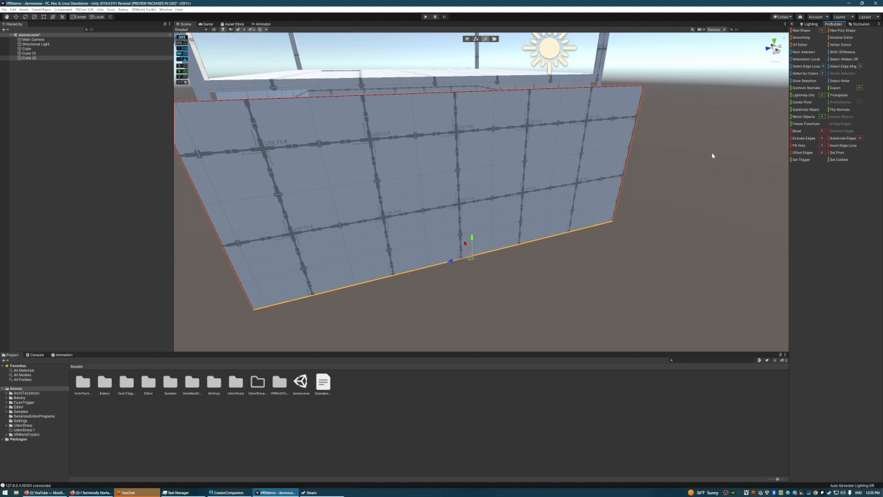
{"action": "left_click", "coordinate": [807, 109]}
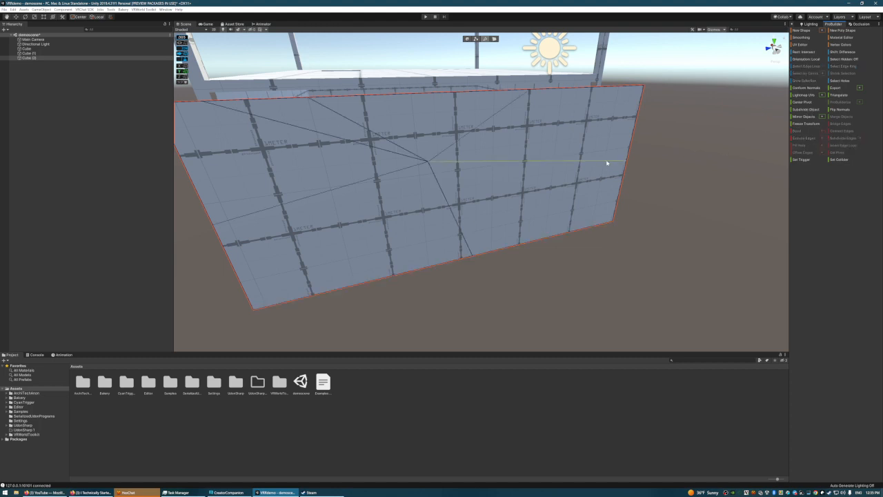
{"action": "key", "text": "ctrl+z"}
{"action": "right_click_drag", "start_coordinate": [704, 156], "coordinate": [731, 147]}
{"action": "key", "text": "a"}
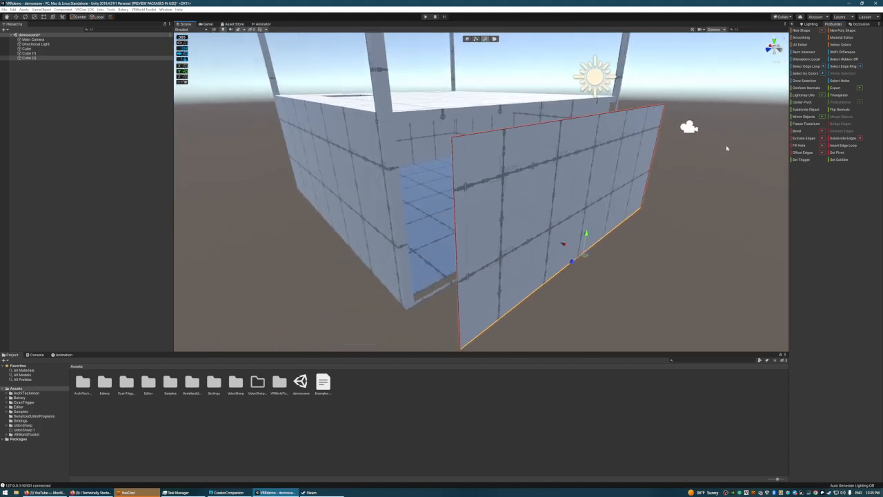
Step: Select the outer wall panel's vertical edge beside the room opening and clear the edge selection
{"action": "left_click", "coordinate": [454, 197]}
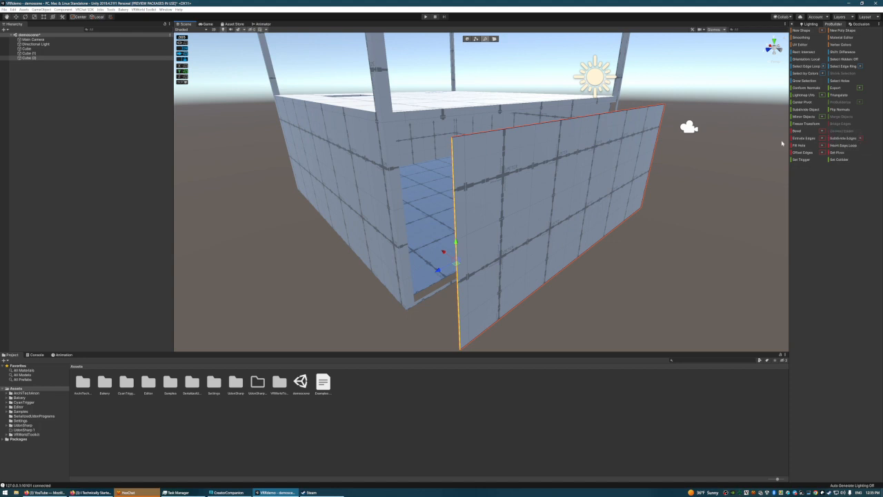
{"action": "right_click_drag", "start_coordinate": [707, 160], "coordinate": [722, 148]}
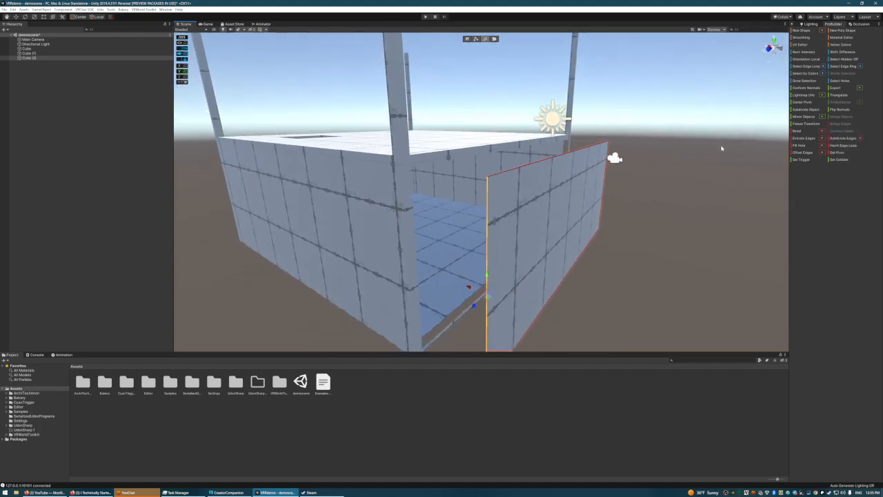
{"action": "left_click", "coordinate": [721, 149]}
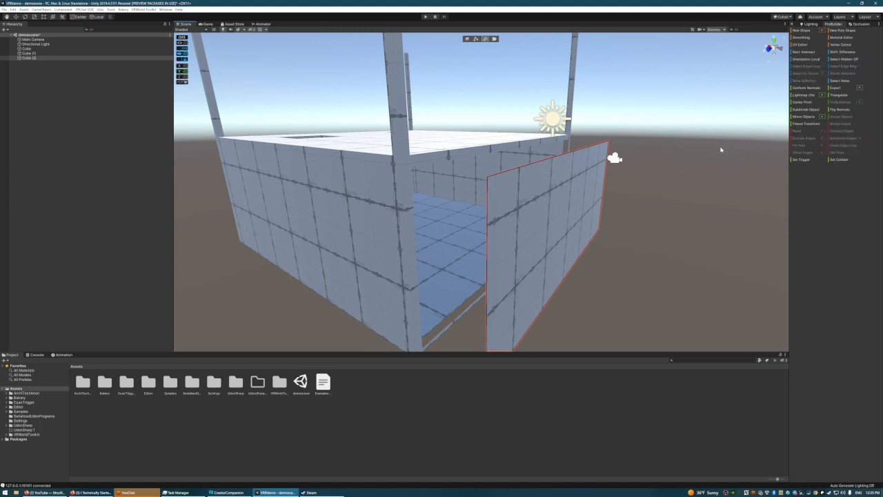
Step: Undo the outward move of the outer wall panel so it sits against the room, and frame it
{"action": "key", "text": "ctrl+z"}
{"action": "key", "text": "ctrl+z"}
{"action": "key", "text": "ctrl+z"}
{"action": "key", "text": "ctrl+z"}
{"action": "key", "text": "ctrl+y"}
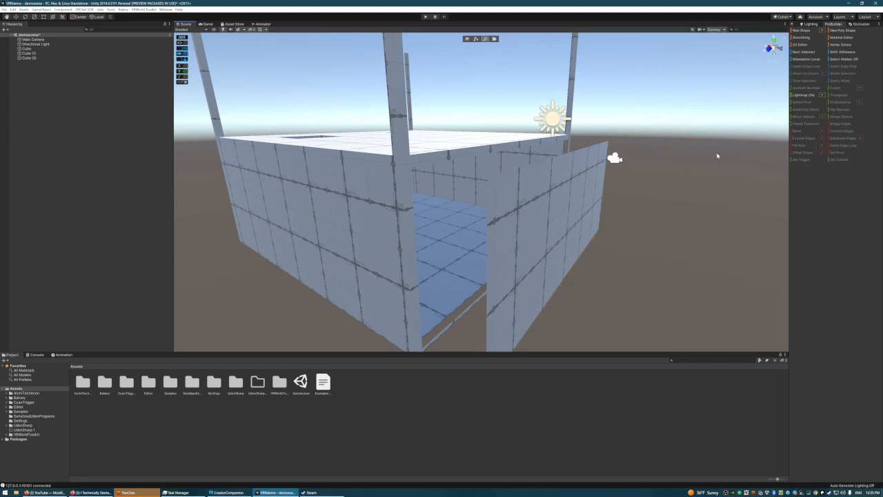
{"action": "key", "text": "ctrl+z"}
{"action": "key", "text": "ctrl+y"}
{"action": "key", "text": "f"}
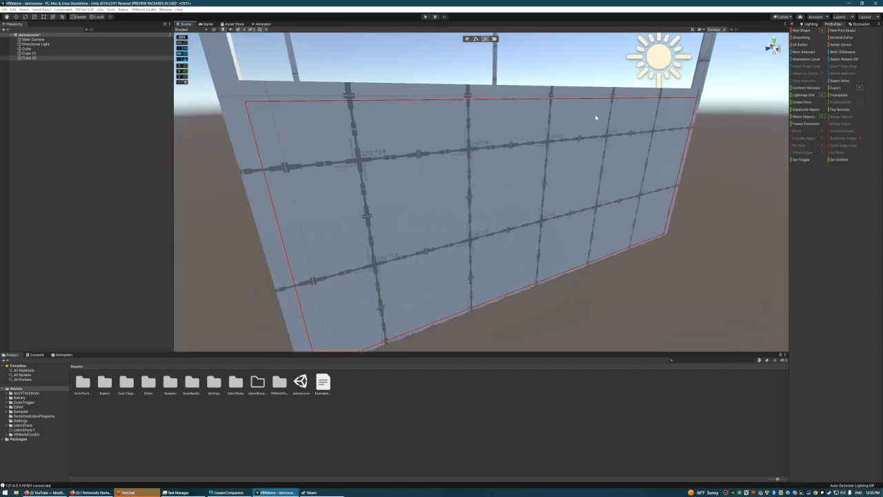
Step: Select the room mesh and pick one of its exterior side wall faces in face selection
{"action": "mouse_move", "coordinate": [541, 165]}
{"action": "right_mouse_down"}
{"action": "mouse_move", "coordinate": [469, 151]}
{"action": "mouse_move", "coordinate": [526, 138]}
{"action": "mouse_move", "coordinate": [544, 163]}
{"action": "mouse_move", "coordinate": [530, 162]}
{"action": "right_mouse_up"}
{"action": "left_click", "coordinate": [433, 185]}
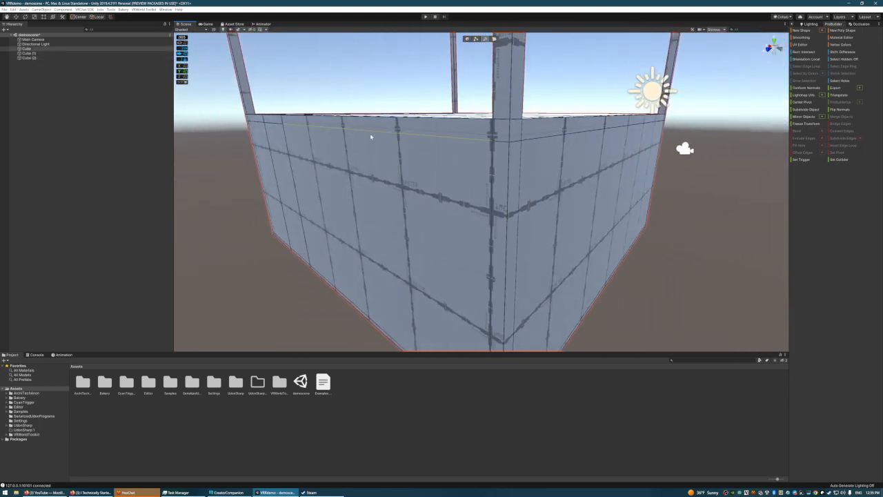
{"action": "left_click", "coordinate": [494, 39]}
{"action": "left_click", "coordinate": [347, 241]}
Step: Select the face of the inner wall panel, Cube (1), and inspect it from inside and outside the room
{"action": "right_click_drag", "start_coordinate": [448, 171], "coordinate": [488, 141]}
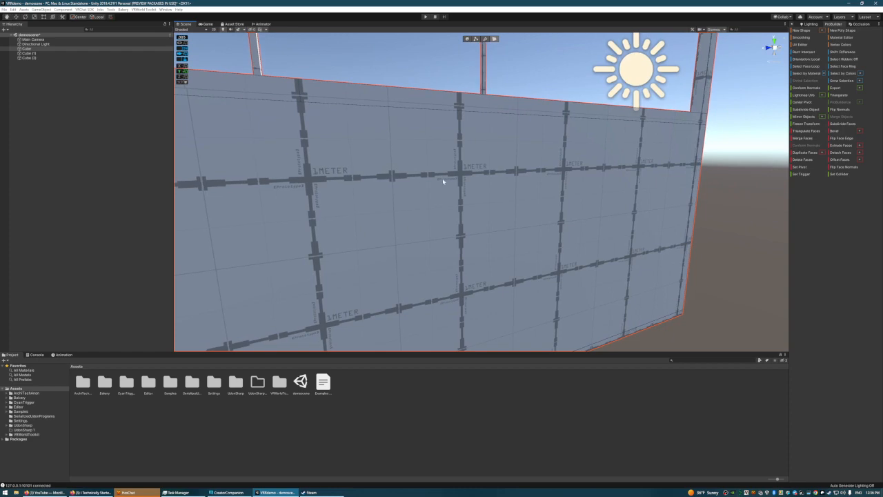
{"action": "right_click_drag", "start_coordinate": [338, 188], "coordinate": [533, 156]}
{"action": "left_click", "coordinate": [532, 156]}
{"action": "right_click_drag", "start_coordinate": [423, 173], "coordinate": [624, 128]}
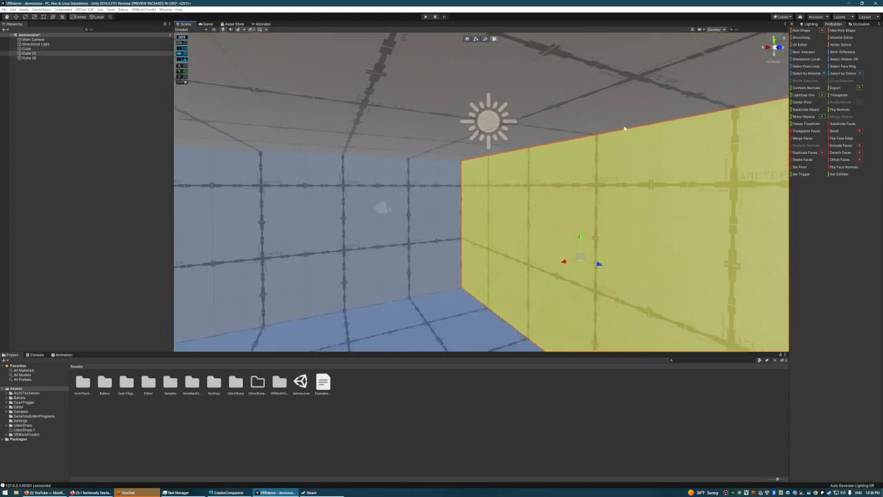
{"action": "right_click_drag", "start_coordinate": [361, 245], "coordinate": [356, 205]}
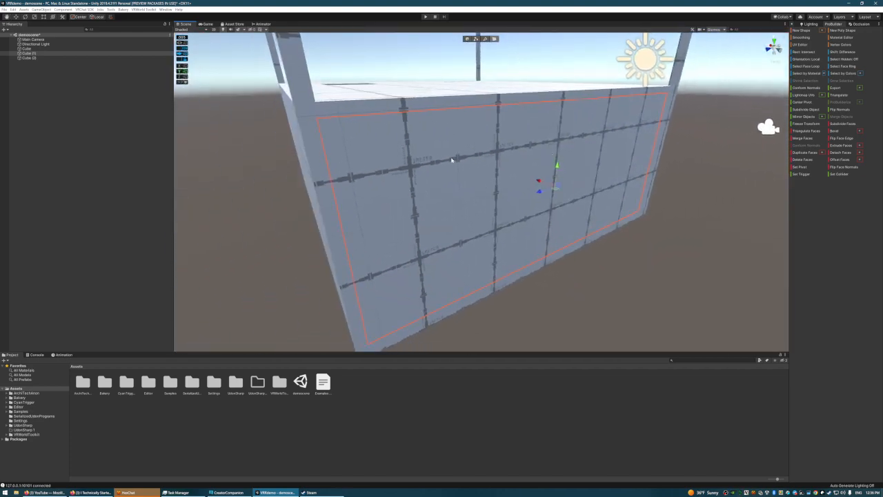
Step: Select and frame the face of the outer wall panel, Cube (2), on the outside of the room
{"action": "left_click", "coordinate": [560, 151]}
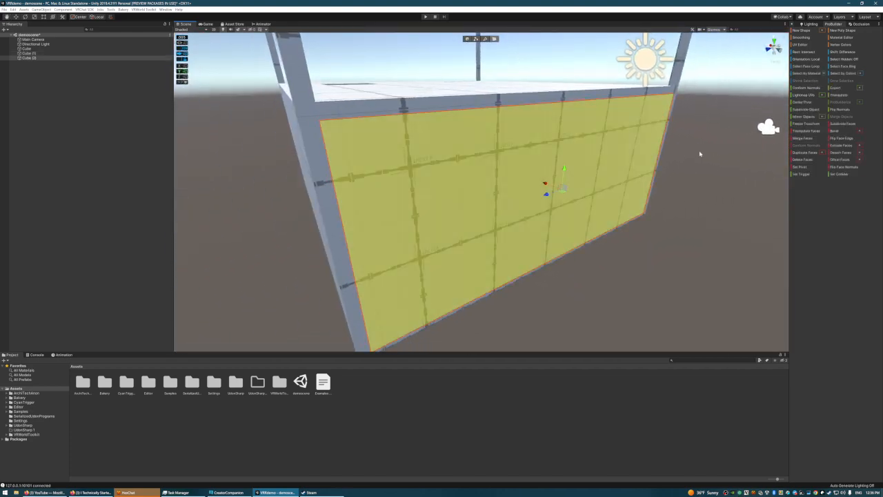
{"action": "key", "text": "f"}
{"action": "right_click_drag", "start_coordinate": [707, 111], "coordinate": [466, 109]}
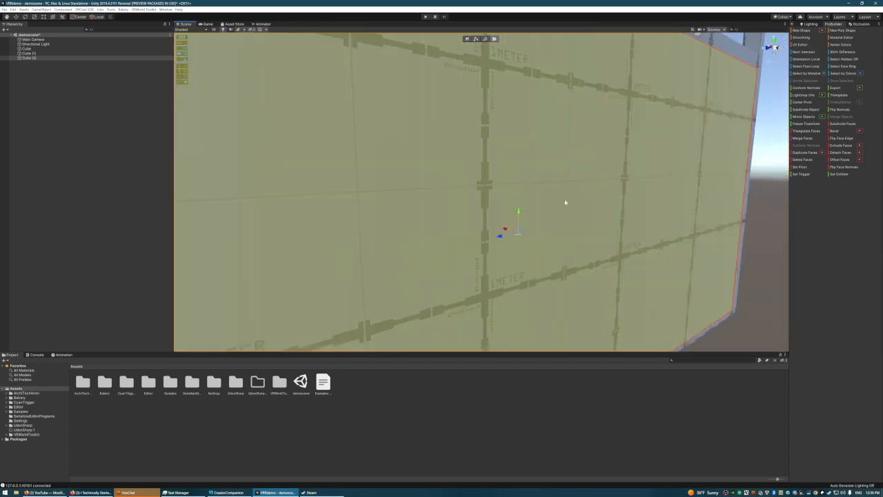
{"action": "right_click_drag", "start_coordinate": [565, 202], "coordinate": [483, 160]}
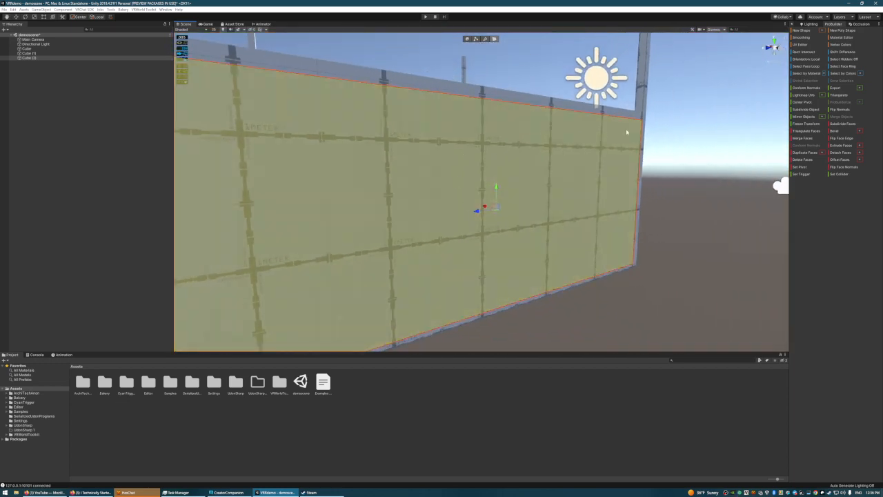
Step: Examine the room's wall faces from outside and inside, comparing object and face selection
{"action": "left_click", "coordinate": [467, 39]}
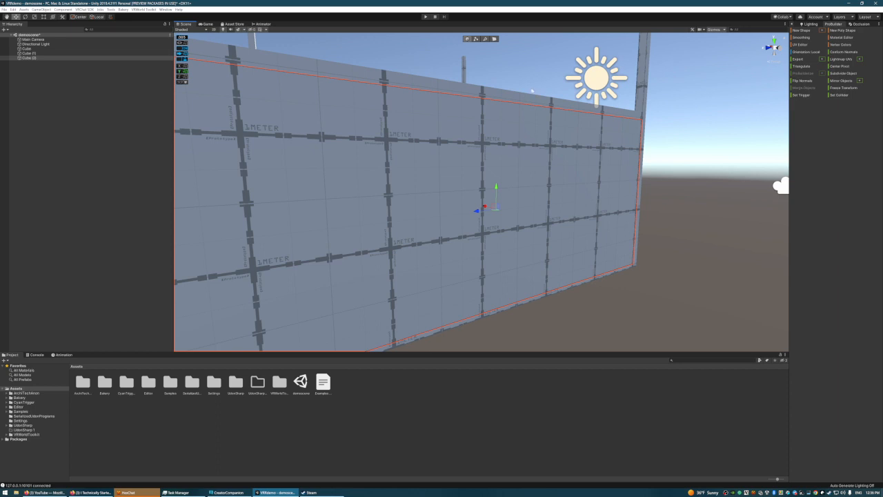
{"action": "left_click", "coordinate": [495, 39]}
{"action": "left_click", "coordinate": [485, 140]}
{"action": "left_click", "coordinate": [504, 160]}
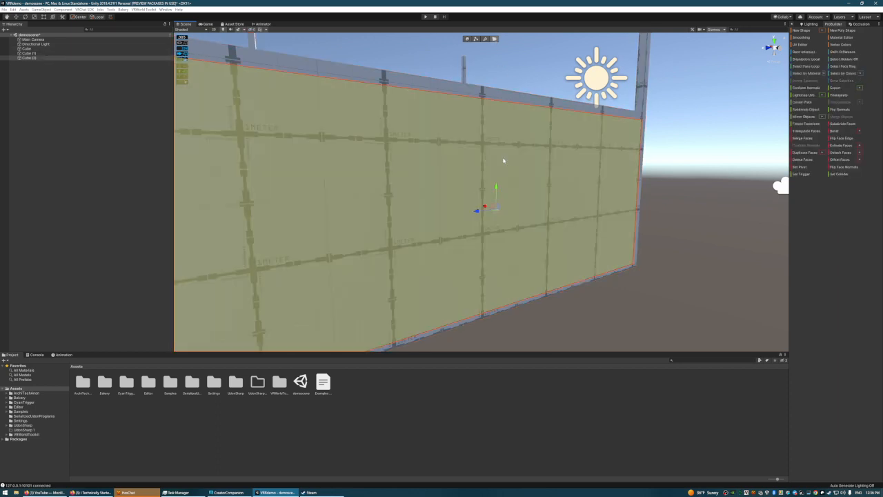
{"action": "right_click_drag", "start_coordinate": [602, 148], "coordinate": [370, 155]}
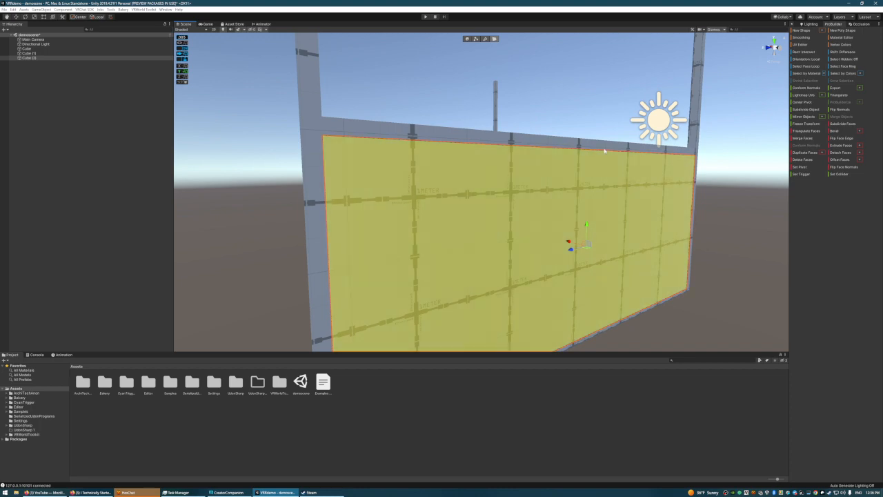
{"action": "left_click", "coordinate": [584, 107]}
{"action": "right_click_drag", "start_coordinate": [539, 84], "coordinate": [668, 113]}
{"action": "left_click", "coordinate": [538, 153]}
{"action": "right_click_drag", "start_coordinate": [420, 137], "coordinate": [466, 158]}
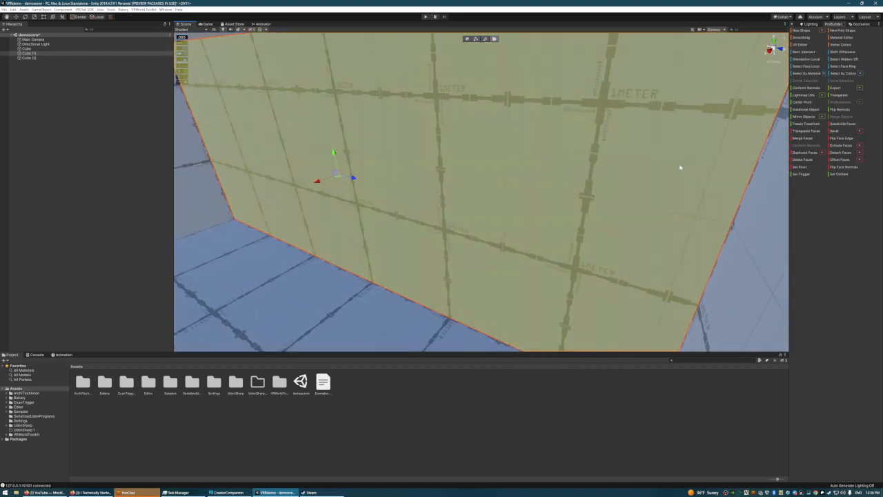
{"action": "right_click_drag", "start_coordinate": [607, 167], "coordinate": [688, 173]}
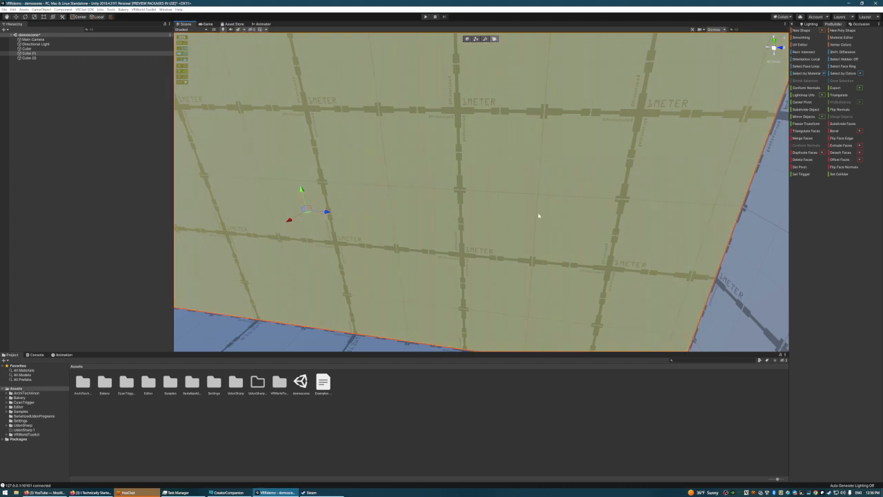
Step: Merge all the tiled faces around the square opening on the room's roof into one face with Merge Faces
{"action": "right_click_drag", "start_coordinate": [506, 188], "coordinate": [543, 116]}
{"action": "left_click", "coordinate": [512, 171]}
{"action": "left_click", "coordinate": [426, 95], "text": "shift"}
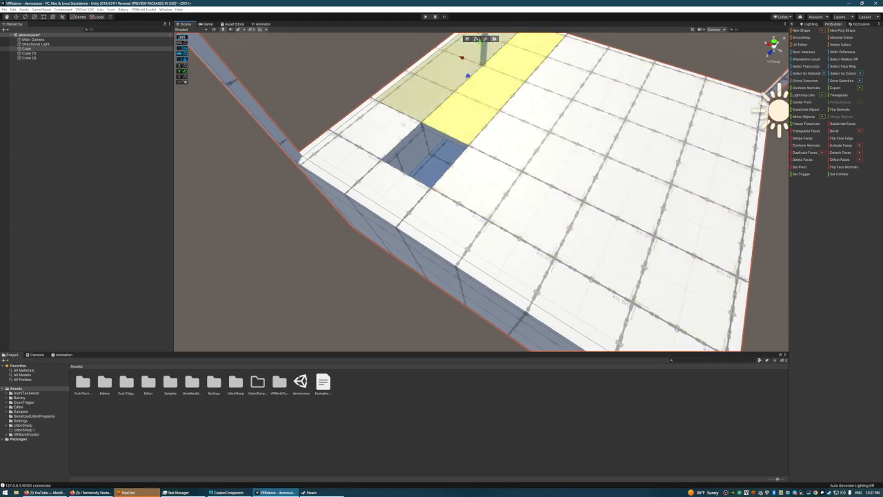
{"action": "left_click", "coordinate": [380, 131], "text": "shift"}
{"action": "left_click", "coordinate": [354, 164], "text": "shift"}
{"action": "left_click", "coordinate": [483, 165], "text": "shift"}
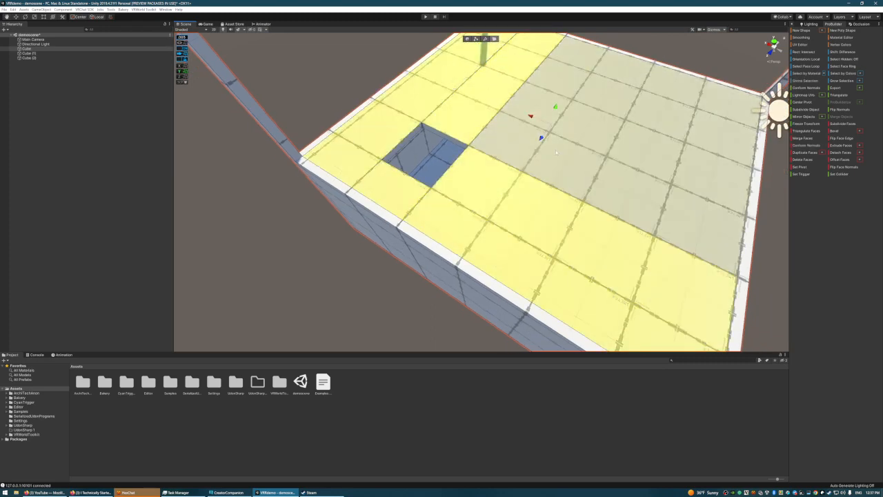
{"action": "right_click_drag", "start_coordinate": [562, 199], "coordinate": [530, 153]}
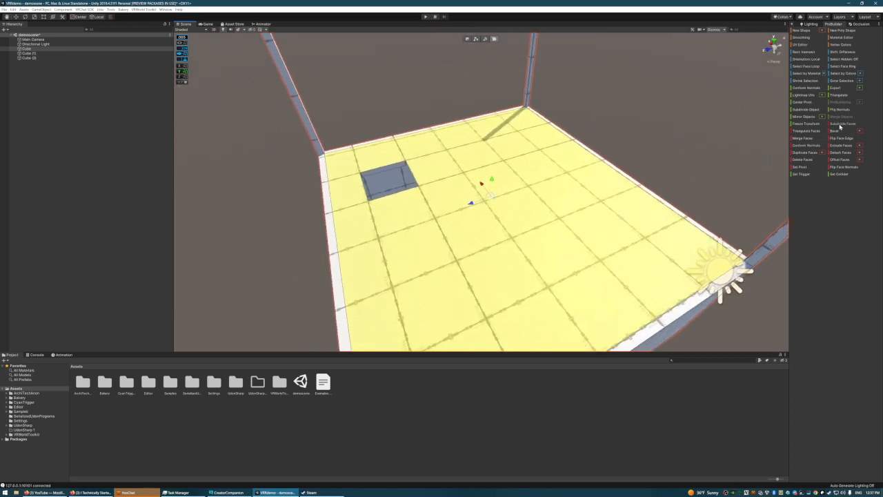
{"action": "left_click", "coordinate": [801, 139]}
Step: Move the merged roof face as a test and undo the move
{"action": "left_click_drag", "start_coordinate": [492, 183], "coordinate": [522, 160]}
{"action": "key", "text": "ctrl+z"}
{"action": "left_click", "coordinate": [669, 129]}
{"action": "right_click_drag", "start_coordinate": [668, 118], "coordinate": [625, 180]}
{"action": "left_click", "coordinate": [460, 187]}
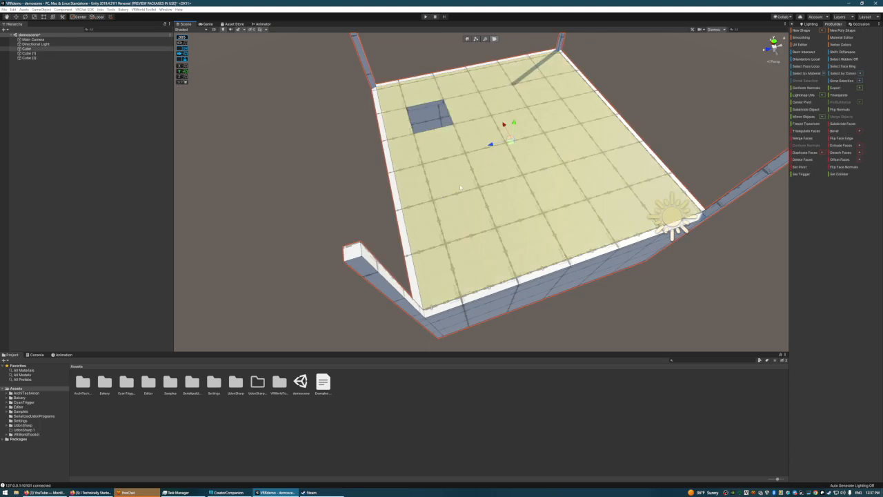
Step: Examine the room's interior walls, roof opening and corner pillars from inside and outside
{"action": "right_click_drag", "start_coordinate": [460, 187], "coordinate": [493, 129]}
{"action": "left_click", "coordinate": [563, 187]}
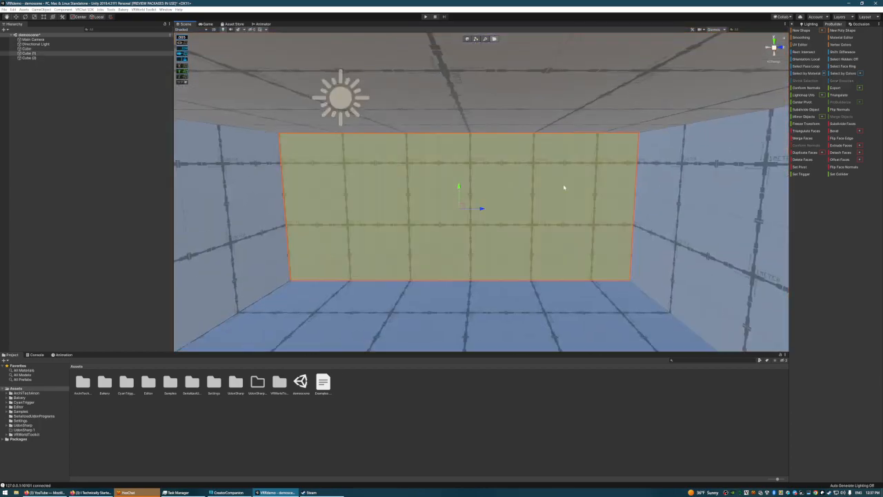
{"action": "right_click_drag", "start_coordinate": [585, 181], "coordinate": [463, 170]}
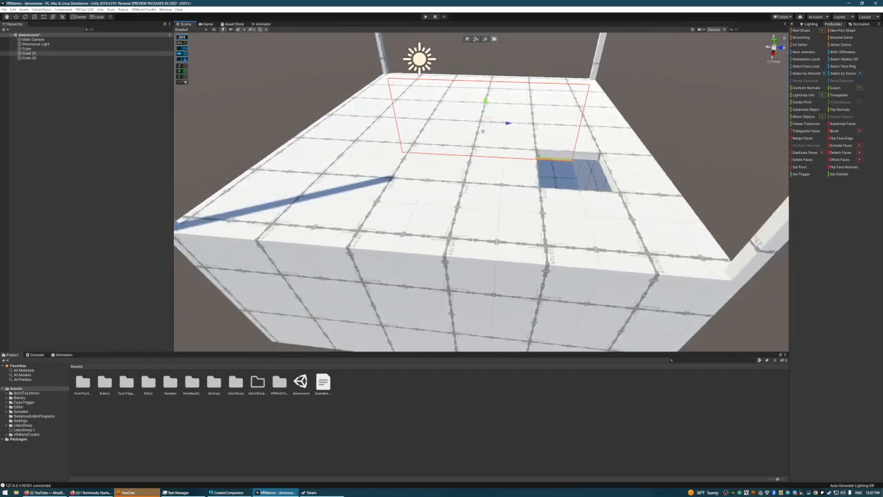
{"action": "left_click", "coordinate": [689, 150]}
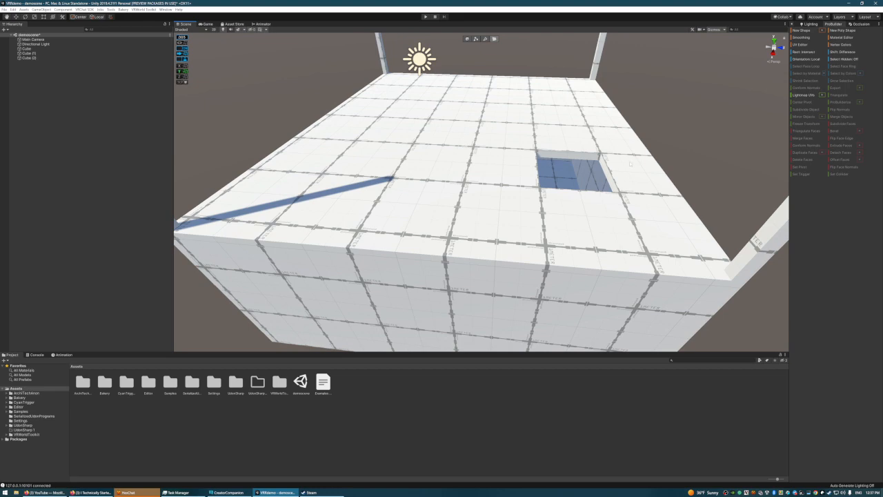
{"action": "right_click_drag", "start_coordinate": [630, 163], "coordinate": [630, 104]}
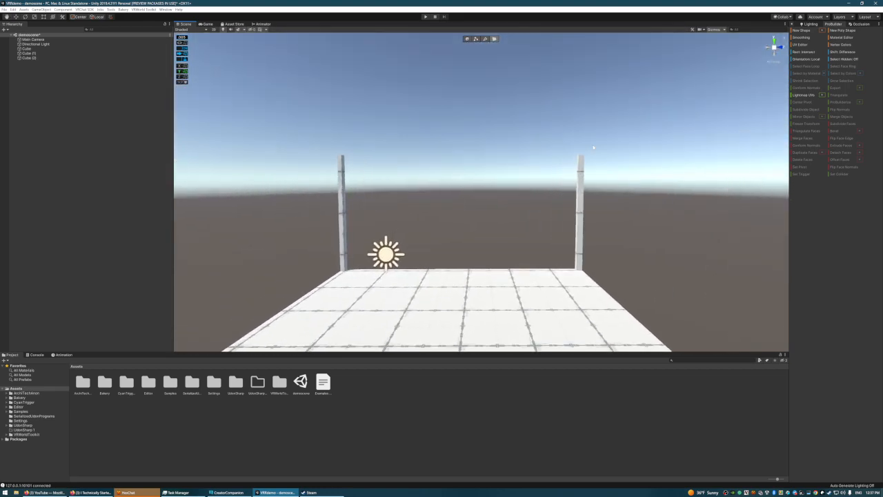
{"action": "right_click_drag", "start_coordinate": [610, 153], "coordinate": [418, 197]}
{"action": "left_click", "coordinate": [425, 202]}
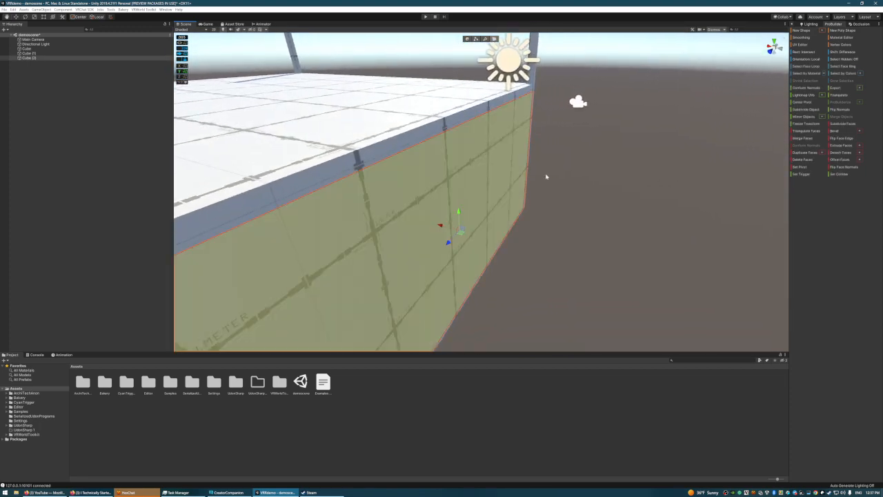
{"action": "right_click_drag", "start_coordinate": [587, 162], "coordinate": [536, 162]}
{"action": "right_click_drag", "start_coordinate": [548, 169], "coordinate": [498, 175]}
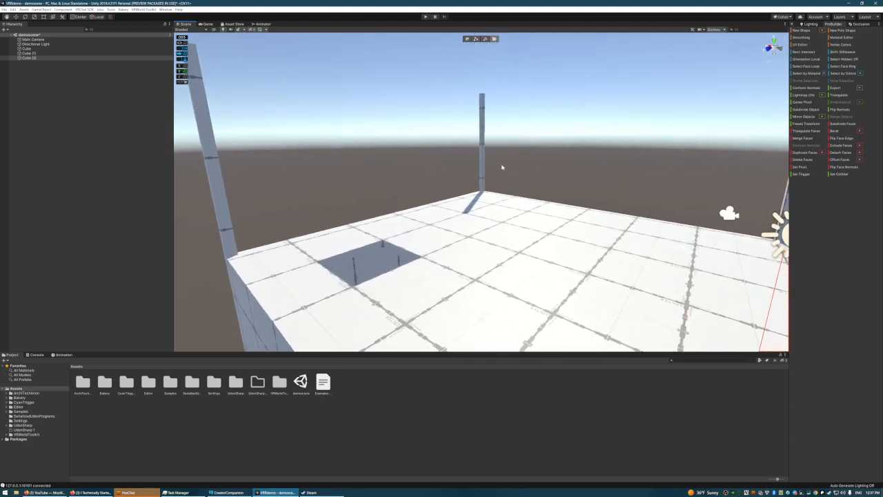
{"action": "right_click_drag", "start_coordinate": [509, 207], "coordinate": [600, 184]}
{"action": "left_click", "coordinate": [704, 194]}
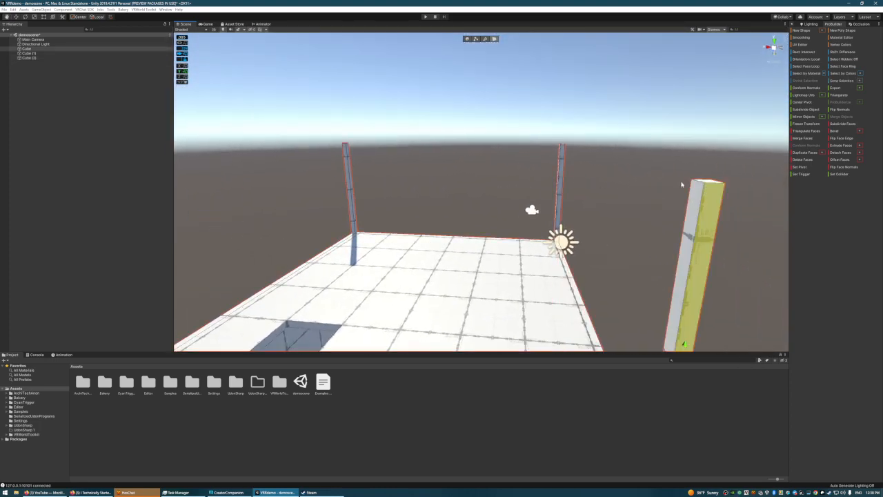
{"action": "left_click", "coordinate": [647, 163]}
{"action": "right_click_drag", "start_coordinate": [637, 152], "coordinate": [600, 134]}
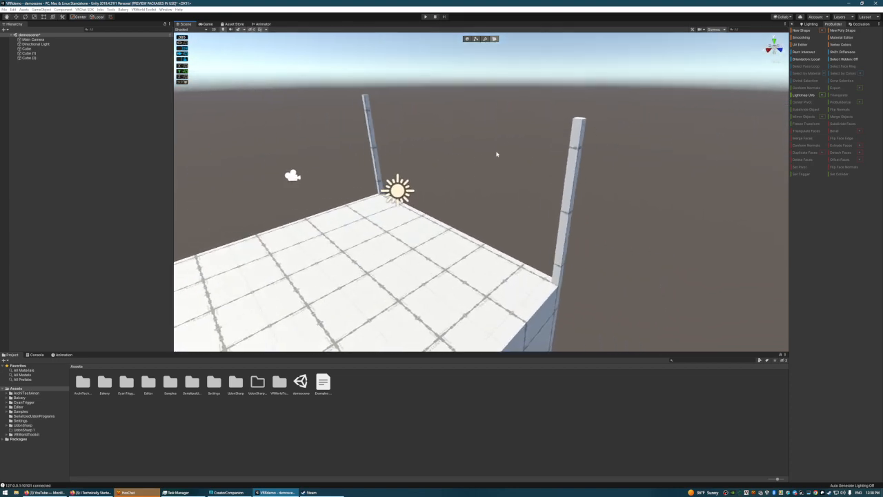
{"action": "mouse_move", "coordinate": [491, 162]}
{"action": "right_mouse_down"}
{"action": "mouse_move", "coordinate": [461, 180]}
{"action": "mouse_move", "coordinate": [421, 186]}
{"action": "mouse_move", "coordinate": [485, 152]}
{"action": "mouse_move", "coordinate": [539, 178]}
{"action": "mouse_move", "coordinate": [572, 152]}
{"action": "mouse_move", "coordinate": [549, 168]}
{"action": "mouse_move", "coordinate": [493, 171]}
{"action": "right_mouse_up"}
{"action": "right_click_drag", "start_coordinate": [537, 144], "coordinate": [576, 166]}
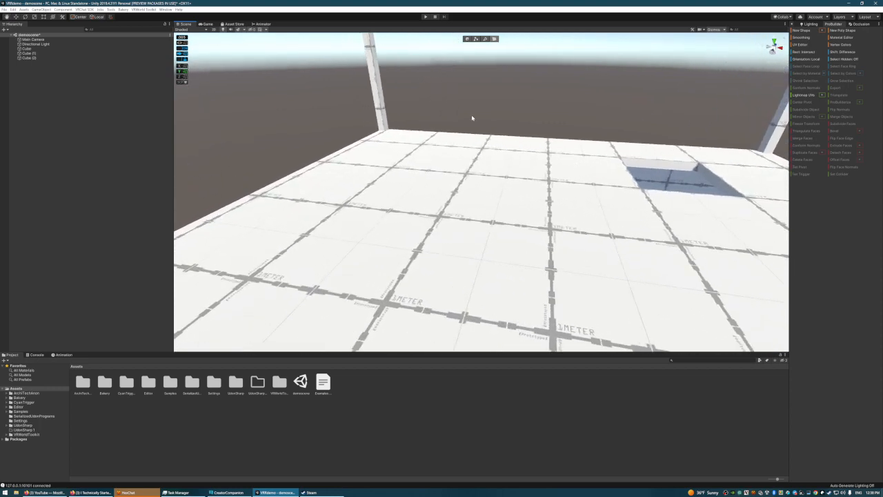
{"action": "right_click_drag", "start_coordinate": [473, 118], "coordinate": [487, 166]}
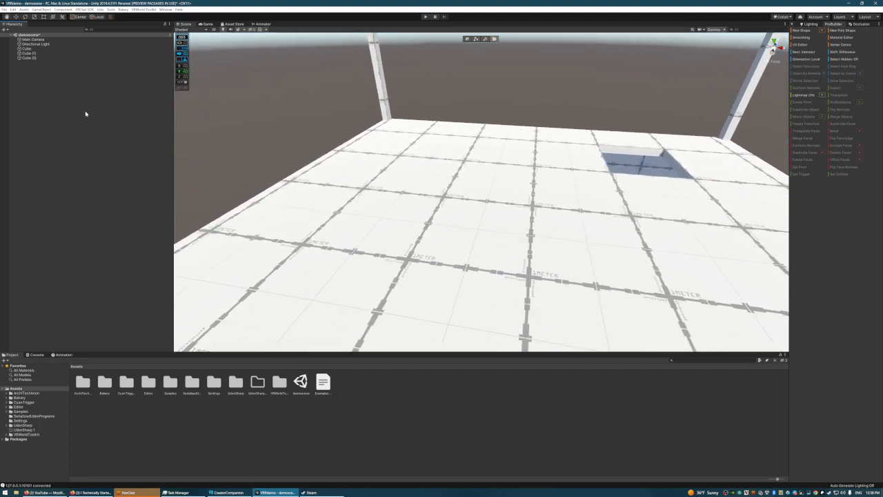
Step: Create a new cube shape and move it onto the room's roof
{"action": "left_click", "coordinate": [807, 32]}
{"action": "right_click_drag", "start_coordinate": [545, 123], "coordinate": [534, 153]}
{"action": "left_click", "coordinate": [467, 40]}
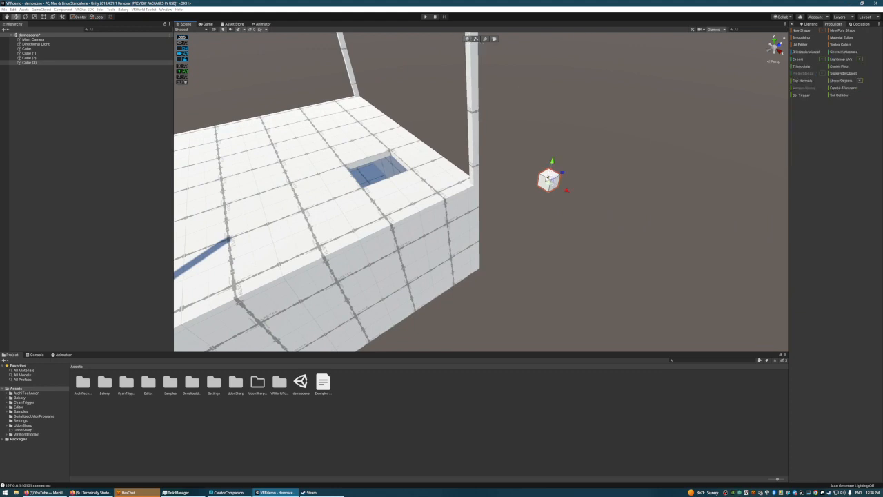
{"action": "left_click_drag", "start_coordinate": [547, 179], "coordinate": [242, 90]}
{"action": "right_click_drag", "start_coordinate": [391, 118], "coordinate": [458, 107]}
{"action": "key", "text": "w"}
{"action": "left_click_drag", "start_coordinate": [297, 203], "coordinate": [439, 204]}
Step: Subdivide the new cube on the roof as a whole object so each side is split into four faces
{"action": "right_click_drag", "start_coordinate": [582, 174], "coordinate": [488, 159]}
{"action": "key", "text": "d"}
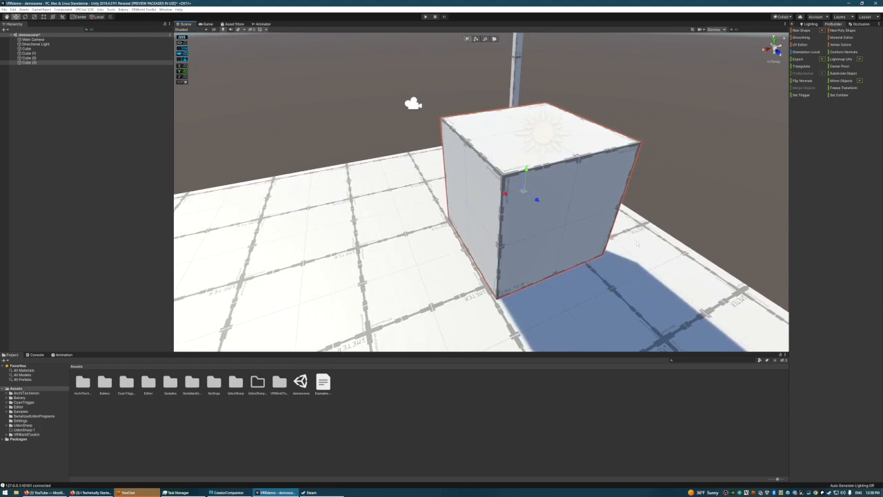
{"action": "key", "text": "s"}
{"action": "right_click_drag", "start_coordinate": [637, 244], "coordinate": [632, 210]}
{"action": "right_click_drag", "start_coordinate": [472, 241], "coordinate": [508, 234]}
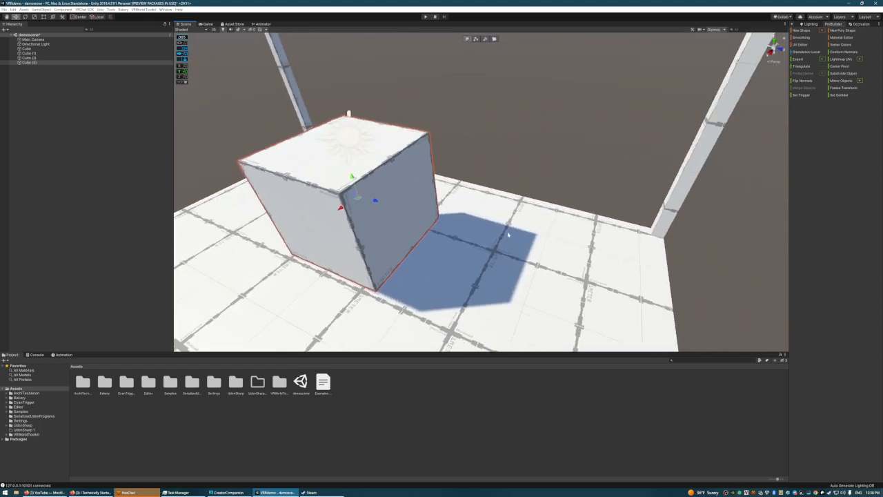
{"action": "right_click_drag", "start_coordinate": [458, 206], "coordinate": [607, 200]}
{"action": "key", "text": "a"}
{"action": "key", "text": "s"}
{"action": "key", "text": "w"}
{"action": "key", "text": "a"}
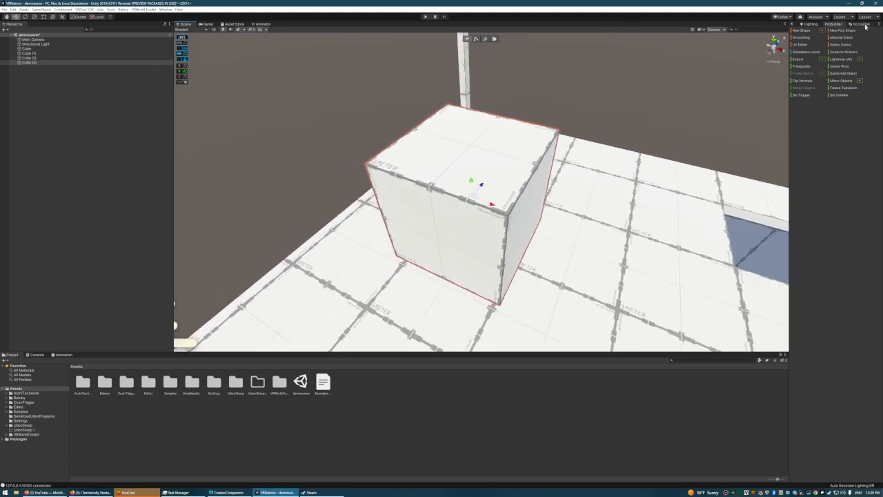
{"action": "left_click", "coordinate": [494, 39]}
{"action": "left_click", "coordinate": [460, 175]}
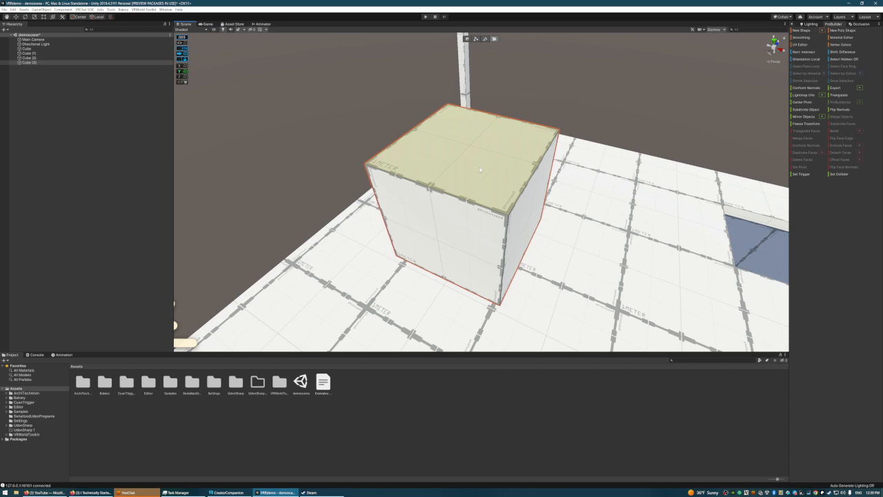
{"action": "left_click", "coordinate": [478, 167]}
{"action": "right_click_drag", "start_coordinate": [479, 167], "coordinate": [467, 204]}
{"action": "key", "text": "a"}
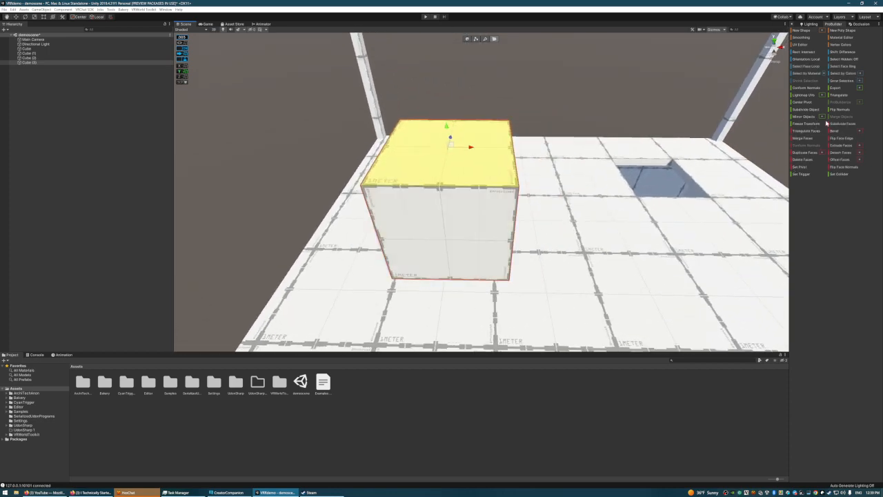
{"action": "left_click", "coordinate": [810, 111]}
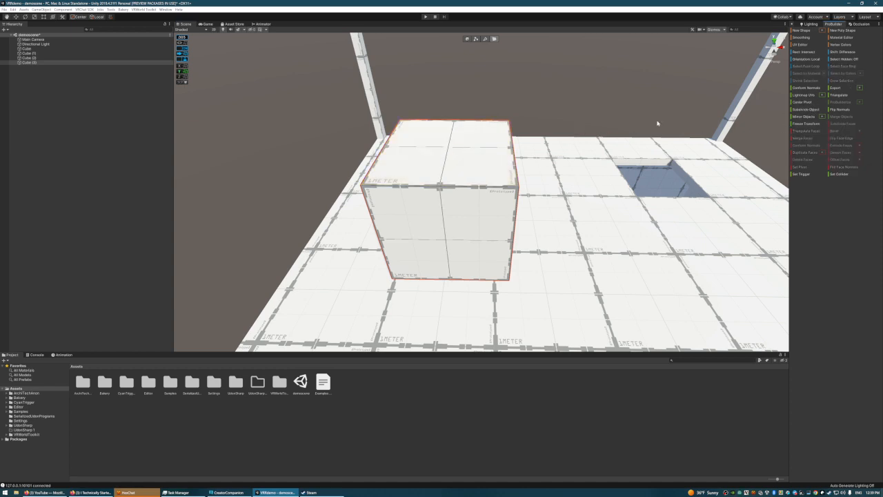
Step: Check the four quarter faces on the cube's top one by one and view them in edge selection
{"action": "left_click", "coordinate": [481, 164]}
{"action": "left_click", "coordinate": [415, 166]}
{"action": "left_click", "coordinate": [423, 137]}
{"action": "left_click", "coordinate": [476, 136]}
{"action": "left_click", "coordinate": [422, 165]}
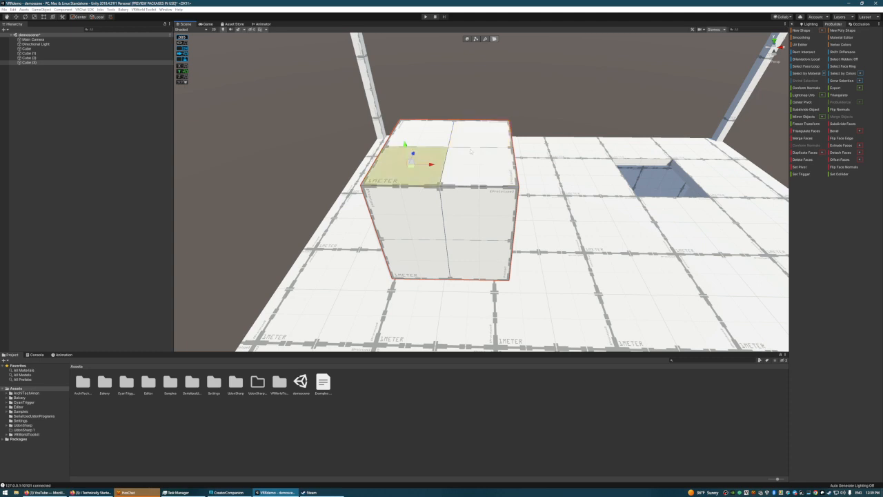
{"action": "mouse_move", "coordinate": [489, 154]}
{"action": "right_mouse_down"}
{"action": "mouse_move", "coordinate": [475, 168]}
{"action": "mouse_move", "coordinate": [495, 157]}
{"action": "right_mouse_up"}
{"action": "left_click", "coordinate": [486, 39]}
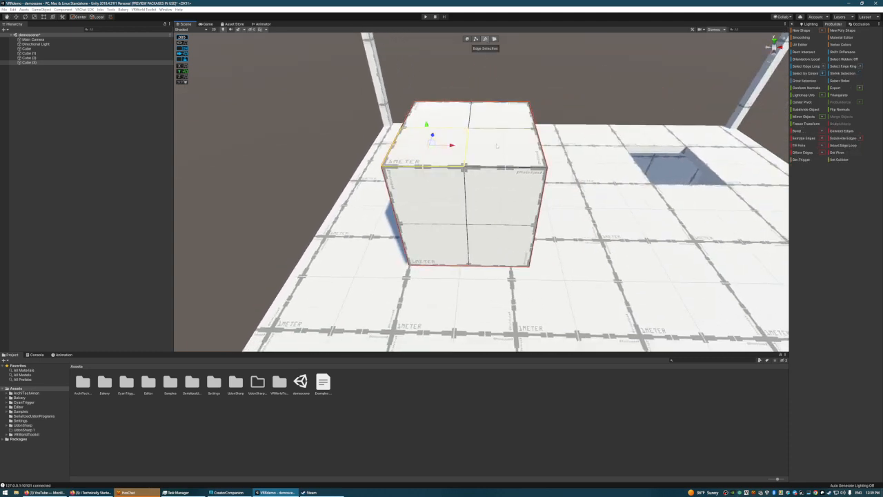
Step: Select all four quarter faces on the cube's shaded side and push them inward to narrow the cube
{"action": "right_click_drag", "start_coordinate": [625, 129], "coordinate": [480, 104]}
{"action": "left_click", "coordinate": [494, 39]}
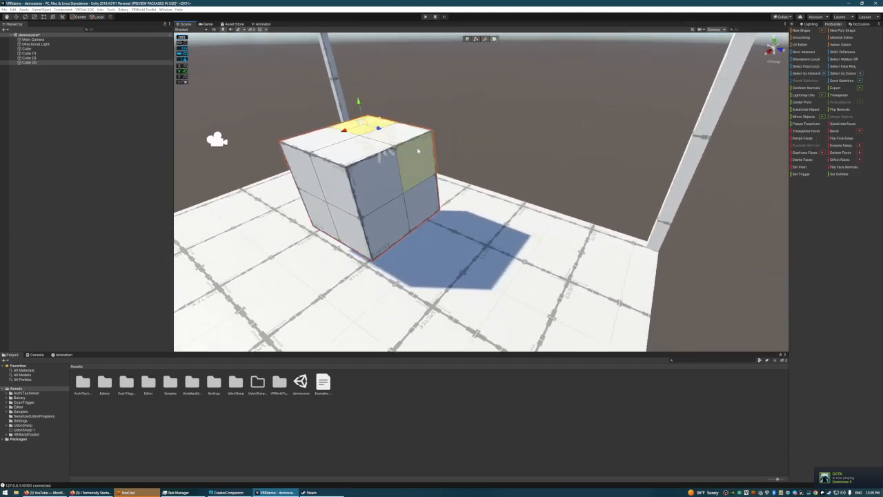
{"action": "left_click", "coordinate": [417, 162]}
{"action": "left_click", "coordinate": [381, 184], "text": "shift"}
{"action": "left_click", "coordinate": [385, 217], "text": "shift"}
{"action": "left_click", "coordinate": [421, 211], "text": "shift"}
{"action": "right_click_drag", "start_coordinate": [485, 122], "coordinate": [545, 116]}
{"action": "left_click_drag", "start_coordinate": [575, 208], "coordinate": [536, 207]}
Step: Select the four quarter faces on the cube's opposite side and push them inward to form a thin slab
{"action": "right_click_drag", "start_coordinate": [544, 153], "coordinate": [611, 156]}
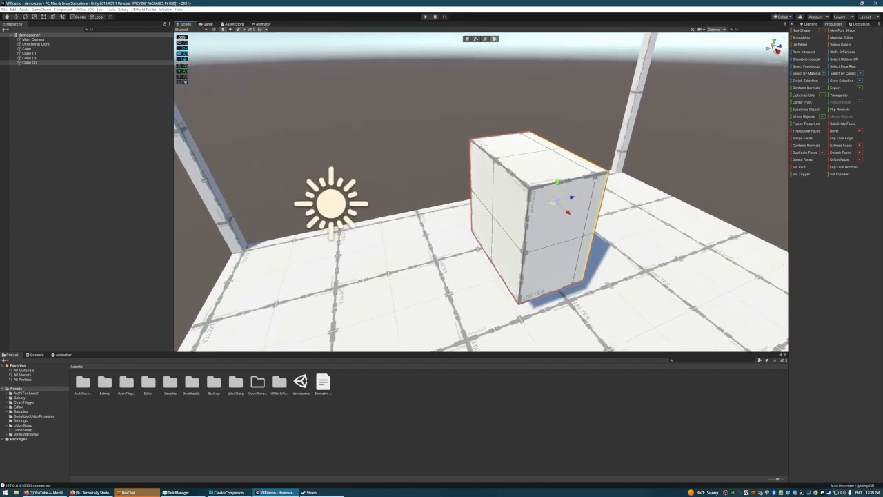
{"action": "left_click", "coordinate": [484, 181]}
{"action": "left_click", "coordinate": [487, 218], "text": "shift"}
{"action": "left_click", "coordinate": [505, 252], "text": "shift"}
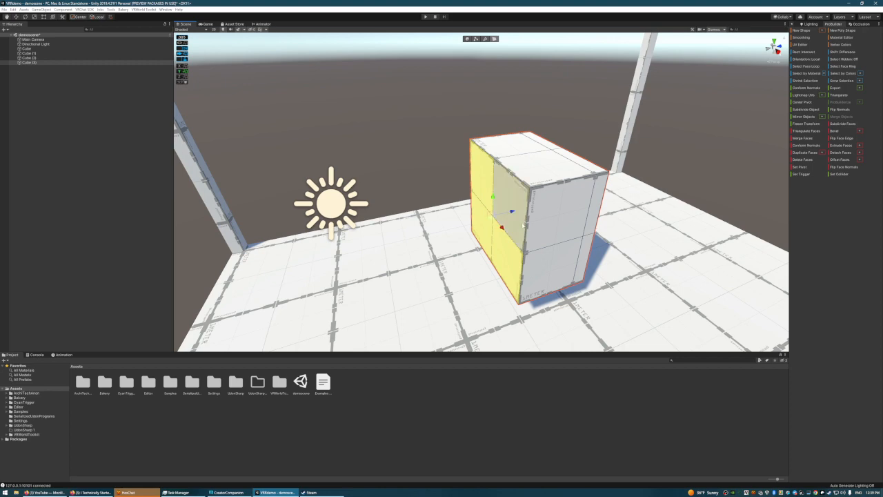
{"action": "left_click", "coordinate": [508, 209], "text": "shift"}
{"action": "left_click_drag", "start_coordinate": [513, 214], "coordinate": [557, 202]}
Step: Examine the subdivided slab from both broad sides, switching between whole-object and face selection
{"action": "key", "text": "w"}
{"action": "right_click_drag", "start_coordinate": [631, 166], "coordinate": [503, 133]}
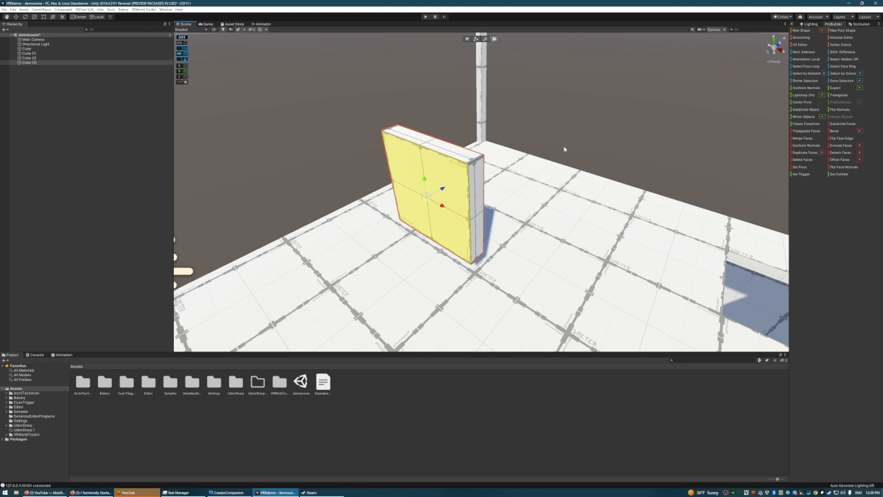
{"action": "right_click_drag", "start_coordinate": [564, 149], "coordinate": [448, 137]}
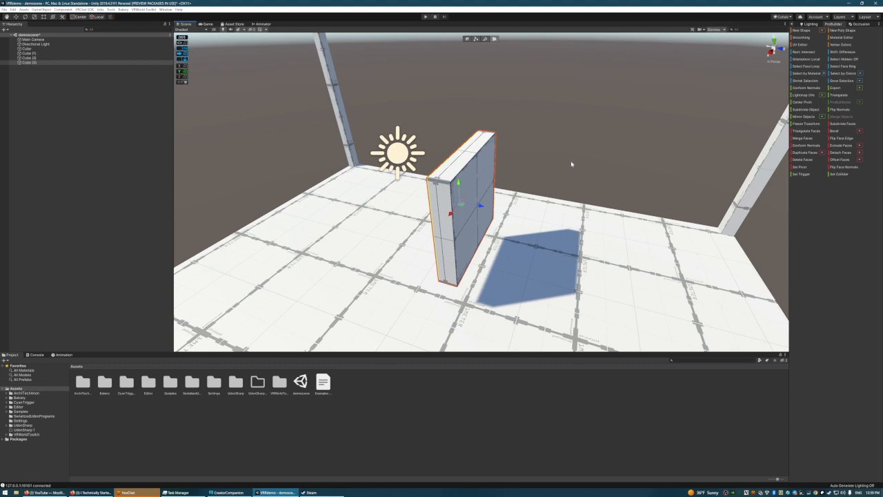
{"action": "left_click", "coordinate": [466, 39]}
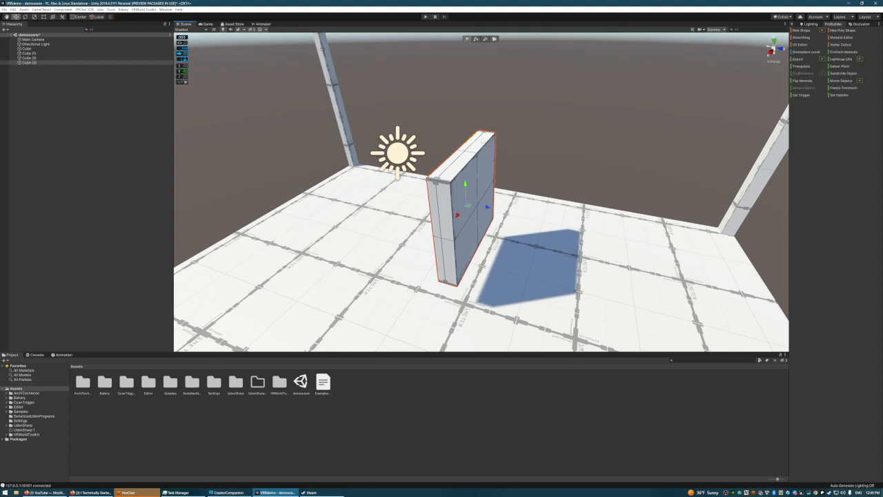
{"action": "left_click", "coordinate": [485, 40]}
{"action": "left_click", "coordinate": [485, 164]}
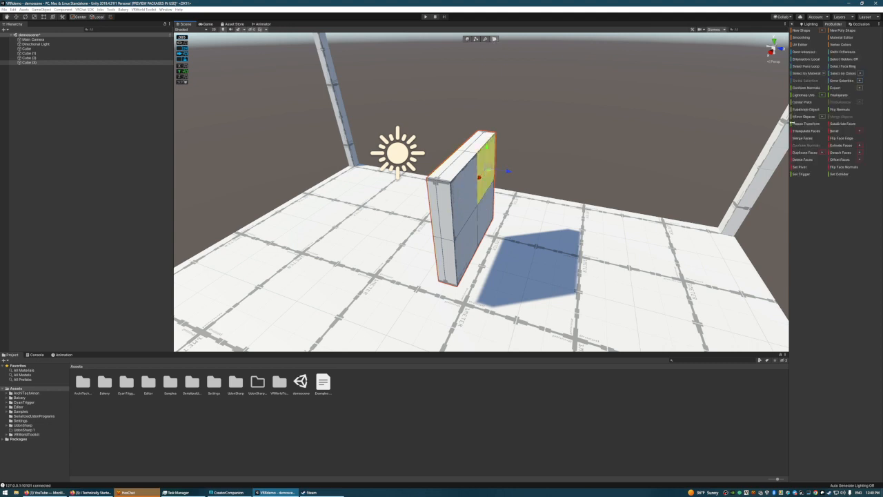
{"action": "left_click", "coordinate": [466, 40]}
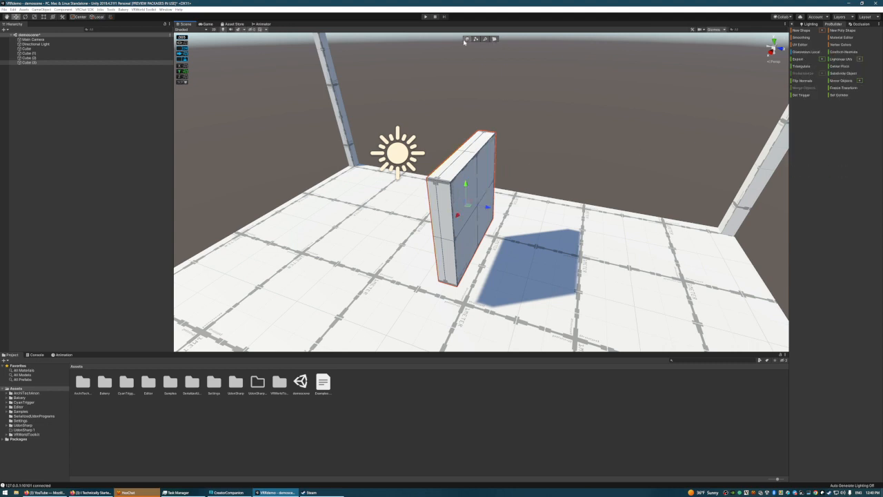
{"action": "left_click_drag", "start_coordinate": [551, 146], "coordinate": [598, 151], "text": "alt"}
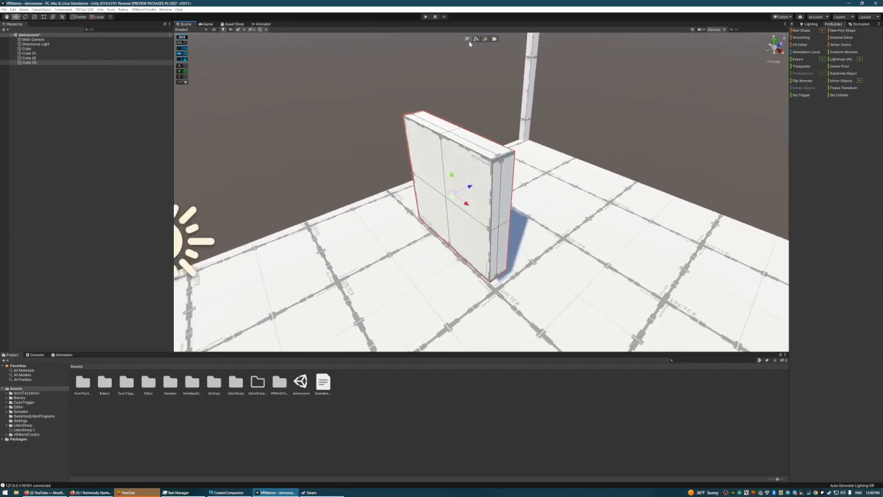
{"action": "key", "text": "a"}
{"action": "right_click_drag", "start_coordinate": [570, 131], "coordinate": [621, 124]}
{"action": "key", "text": "w"}
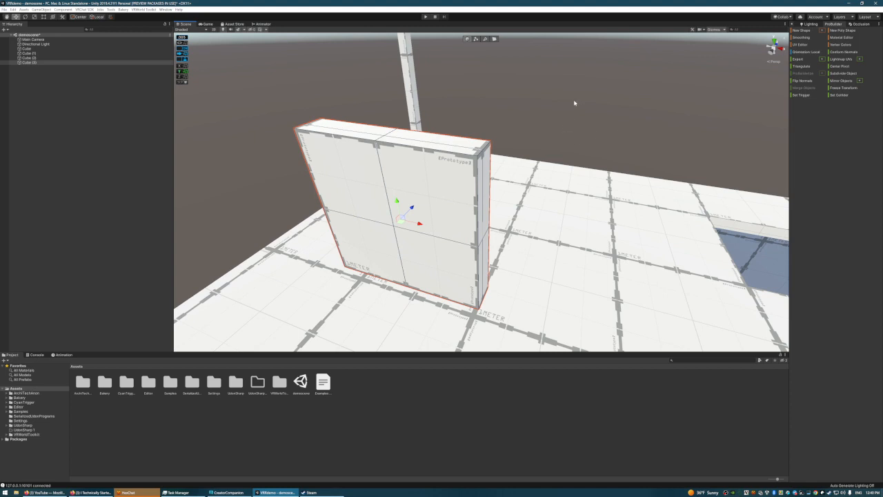
{"action": "right_click_drag", "start_coordinate": [559, 126], "coordinate": [572, 113]}
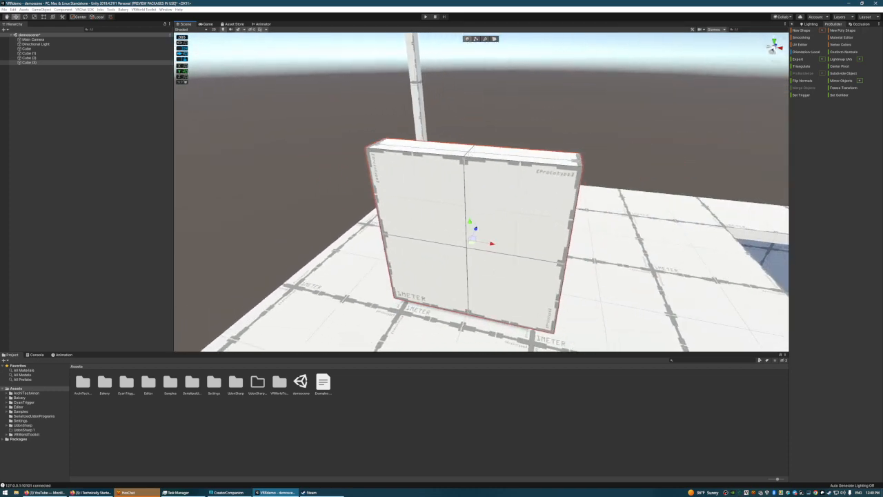
{"action": "right_click_drag", "start_coordinate": [522, 96], "coordinate": [524, 111]}
Step: In edge selection, select the two middle edges across the slab's top and slide them toward one end to narrow the backrest top
{"action": "left_click", "coordinate": [485, 40]}
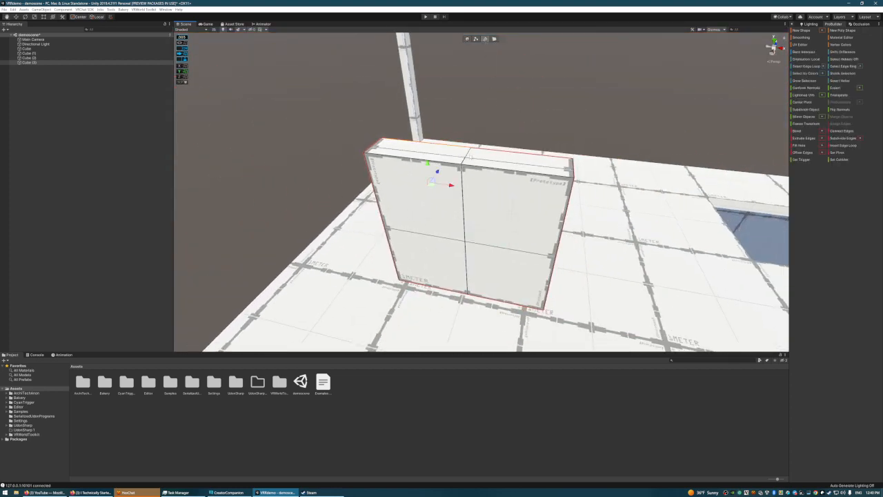
{"action": "left_click", "coordinate": [470, 146]}
{"action": "left_click", "coordinate": [469, 156], "text": "shift"}
{"action": "left_click_drag", "start_coordinate": [468, 153], "coordinate": [404, 145]}
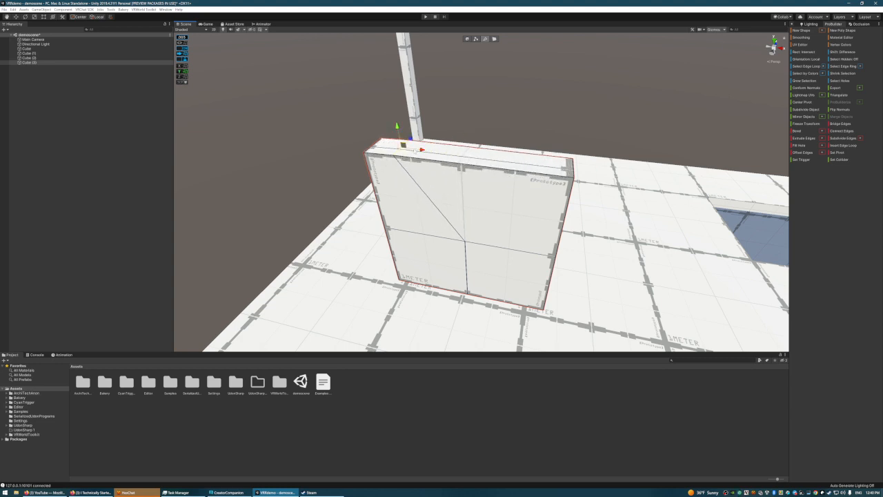
Step: Select the two edges at the slab's opposite top corner and move them down and inward to form a chair seat
{"action": "left_click", "coordinate": [571, 164]}
{"action": "right_click_drag", "start_coordinate": [640, 150], "coordinate": [558, 181]}
{"action": "left_click", "coordinate": [505, 185], "text": "shift"}
{"action": "left_click_drag", "start_coordinate": [546, 177], "coordinate": [468, 235]}
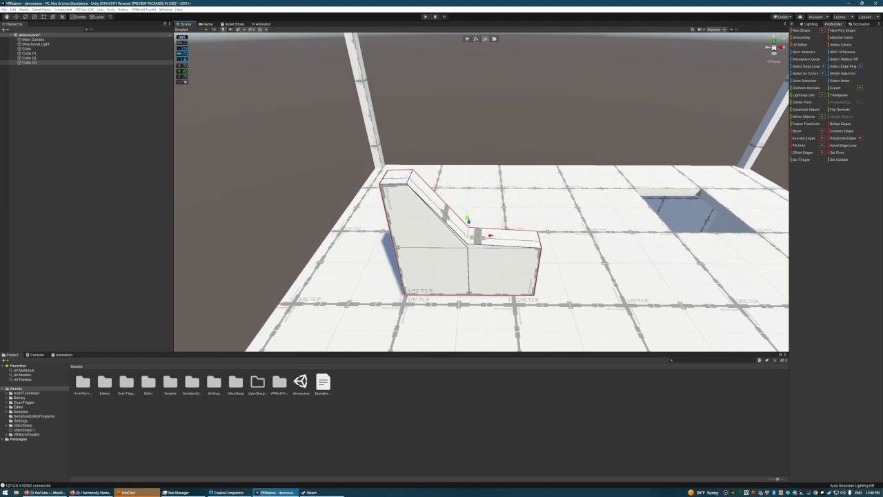
Step: Select the two front edges at the top of the backrest and slide them forward to thicken it
{"action": "left_click", "coordinate": [412, 172]}
{"action": "left_click", "coordinate": [409, 181], "text": "shift"}
{"action": "left_click_drag", "start_coordinate": [434, 180], "coordinate": [465, 180]}
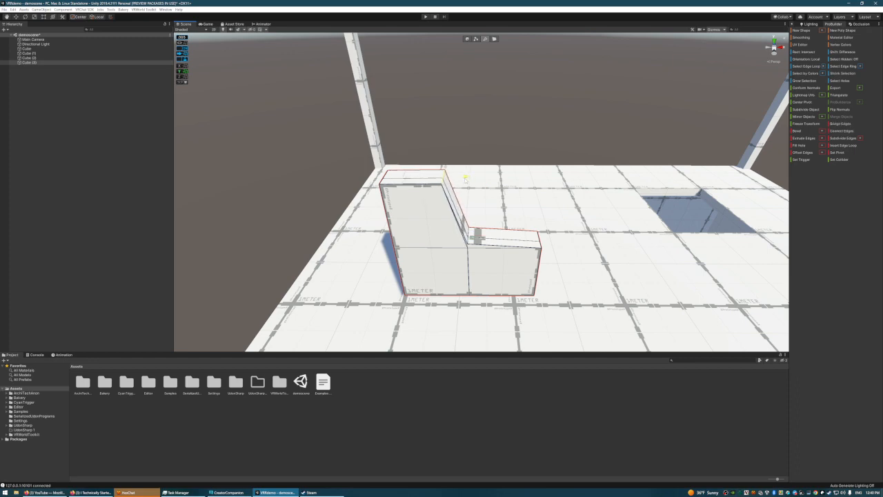
Step: Select the upper and lower faces on the chair's back and inspect the shape around to the front of the seat block
{"action": "left_click_drag", "start_coordinate": [410, 201], "coordinate": [517, 186], "text": "alt"}
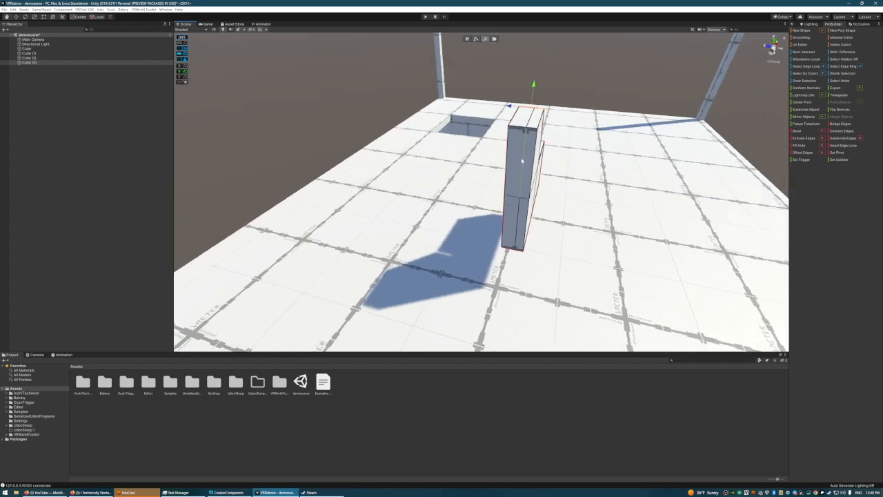
{"action": "left_click", "coordinate": [494, 39]}
{"action": "left_click", "coordinate": [521, 157]}
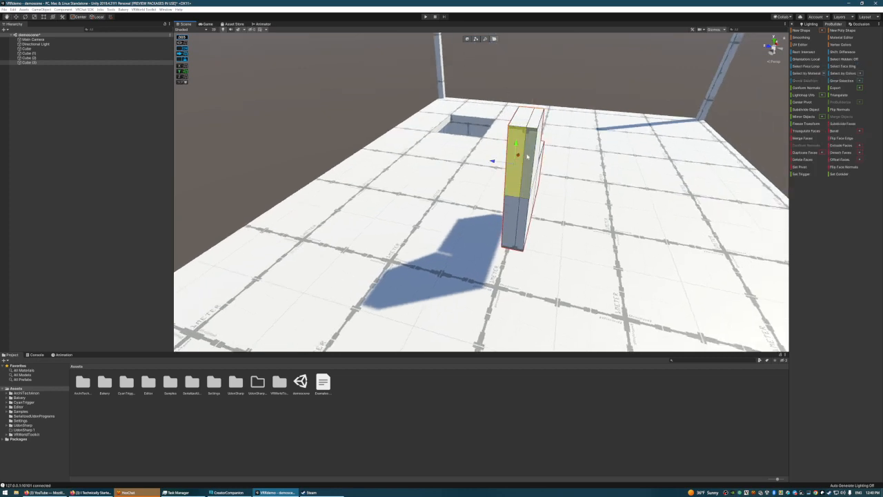
{"action": "left_click", "coordinate": [515, 228], "text": "shift"}
{"action": "left_click_drag", "start_coordinate": [515, 228], "coordinate": [423, 190], "text": "alt"}
{"action": "left_click", "coordinate": [479, 191]}
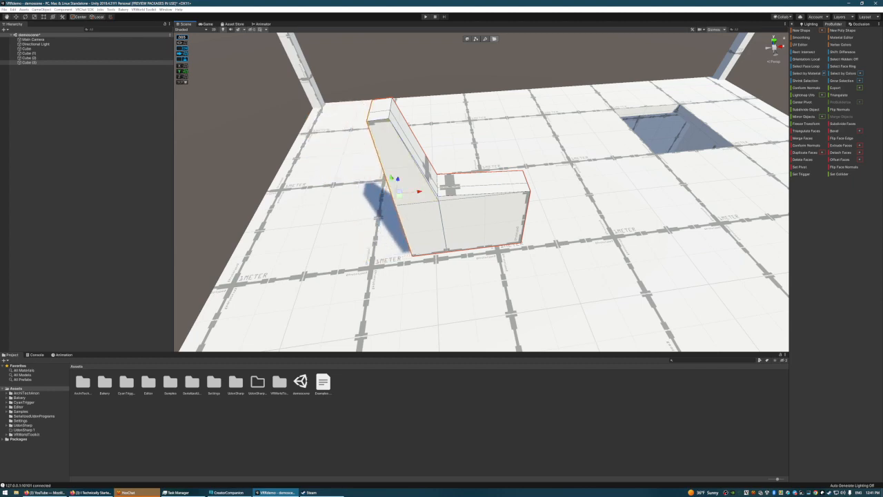
{"action": "key", "text": "w"}
{"action": "right_click_drag", "start_coordinate": [563, 185], "coordinate": [420, 168]}
{"action": "key", "text": "s"}
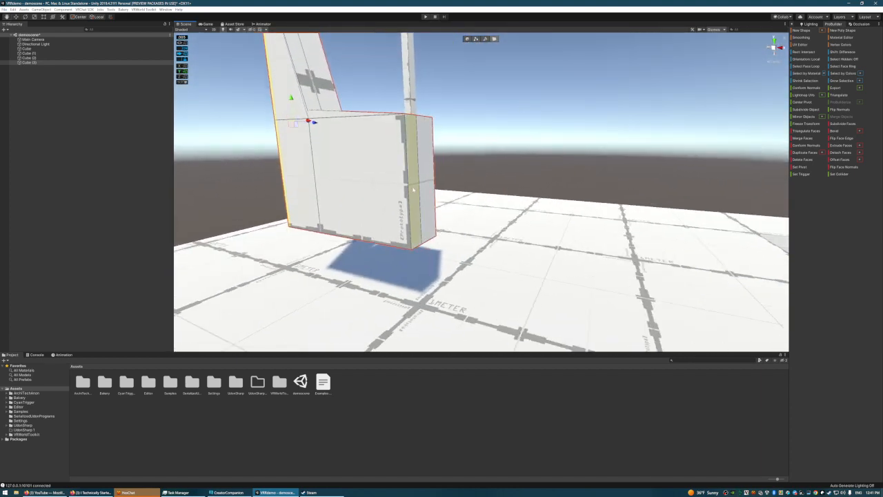
Step: Insert an edge loop halfway up the block below the seat and push its two front edges inward
{"action": "left_click", "coordinate": [485, 39]}
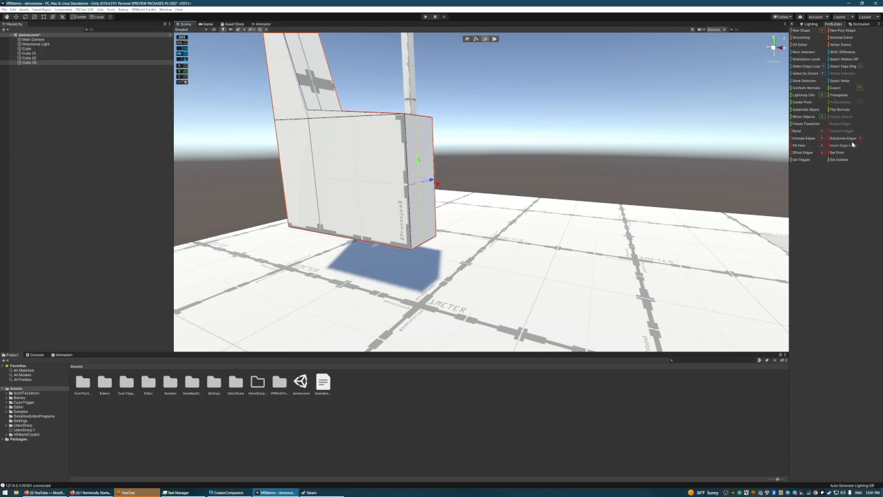
{"action": "left_click", "coordinate": [416, 159]}
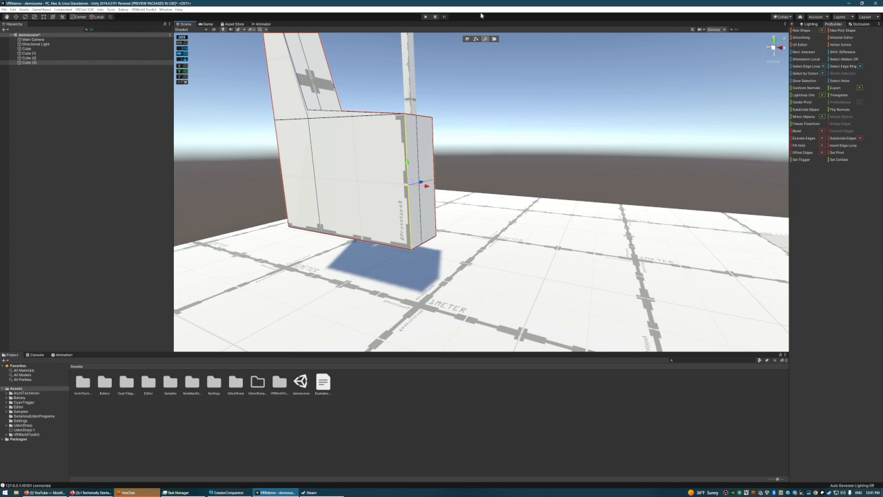
{"action": "left_click", "coordinate": [843, 146]}
{"action": "left_click_drag", "start_coordinate": [490, 178], "coordinate": [481, 161], "text": "alt"}
{"action": "left_click", "coordinate": [434, 182]}
{"action": "left_click", "coordinate": [412, 186], "text": "shift"}
{"action": "key", "text": "d"}
{"action": "right_click_drag", "start_coordinate": [499, 165], "coordinate": [456, 171]}
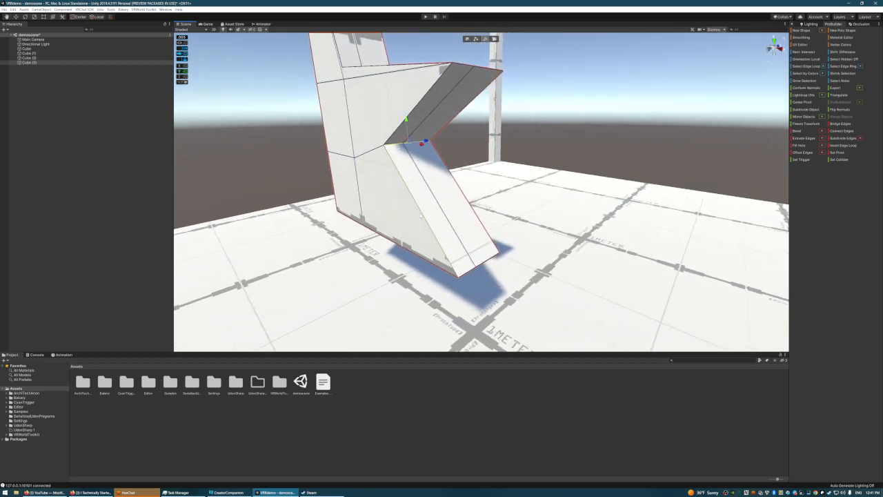
Step: Insert a second edge loop around the lower half of the base and pull its two front edges back to form a foot
{"action": "left_click", "coordinate": [420, 208]}
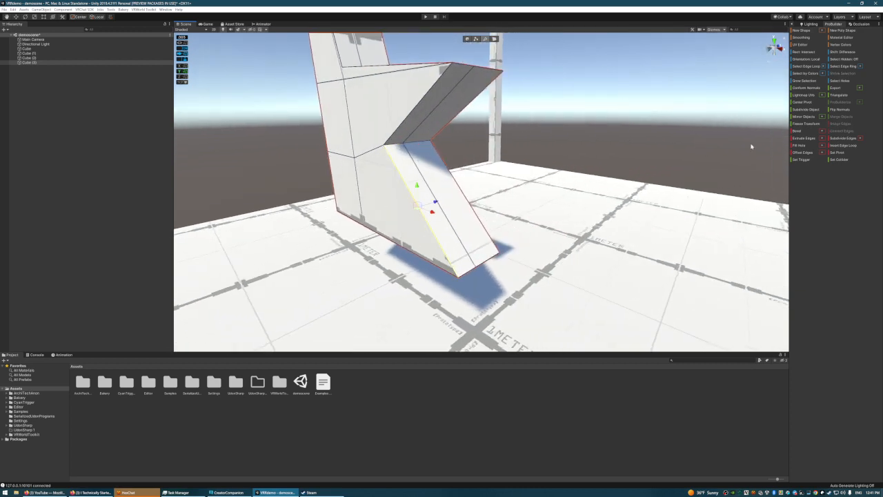
{"action": "left_click", "coordinate": [841, 146]}
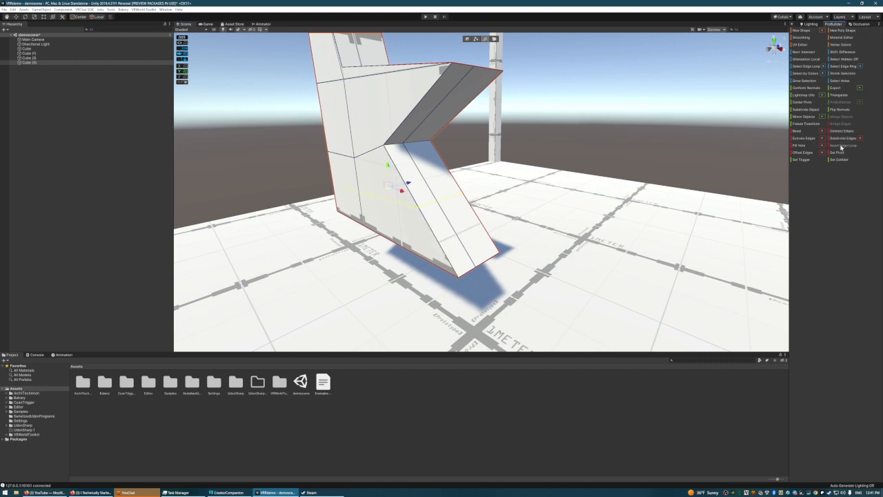
{"action": "right_click_drag", "start_coordinate": [464, 200], "coordinate": [511, 206]}
{"action": "key", "text": "a"}
{"action": "left_click", "coordinate": [515, 207]}
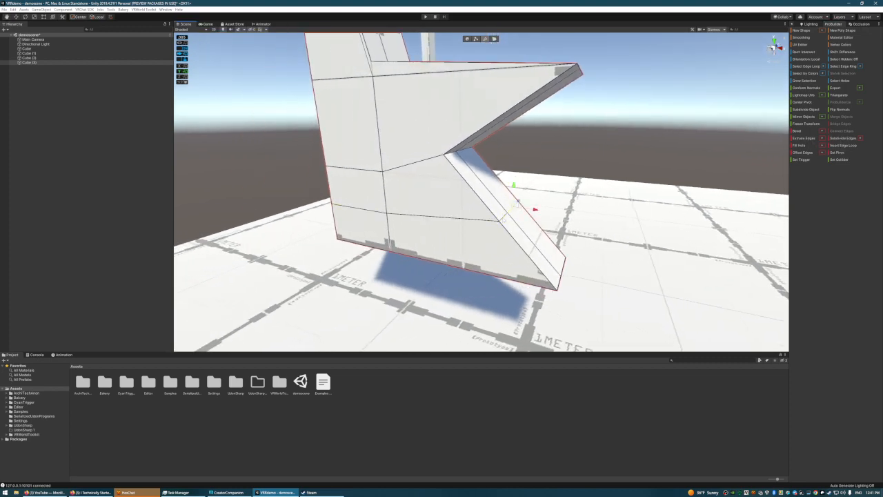
{"action": "left_click", "coordinate": [503, 219], "text": "shift"}
{"action": "left_click_drag", "start_coordinate": [513, 207], "coordinate": [477, 224]}
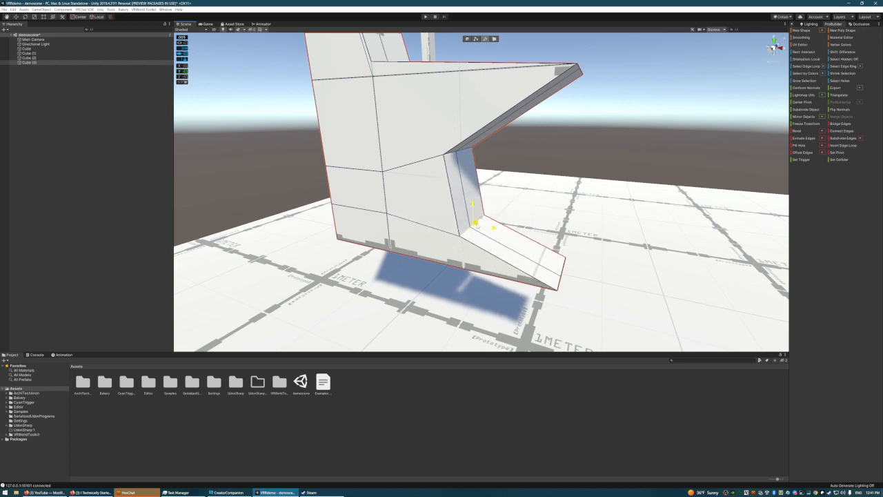
Step: Select the two rear edges of the upper loop under the seat and push them inward to narrow the chair's stem
{"action": "key", "text": "s"}
{"action": "right_click_drag", "start_coordinate": [599, 182], "coordinate": [749, 139]}
{"action": "key", "text": "w"}
{"action": "key", "text": "s"}
{"action": "key", "text": "d"}
{"action": "key", "text": "a"}
{"action": "key", "text": "s"}
{"action": "key", "text": "w"}
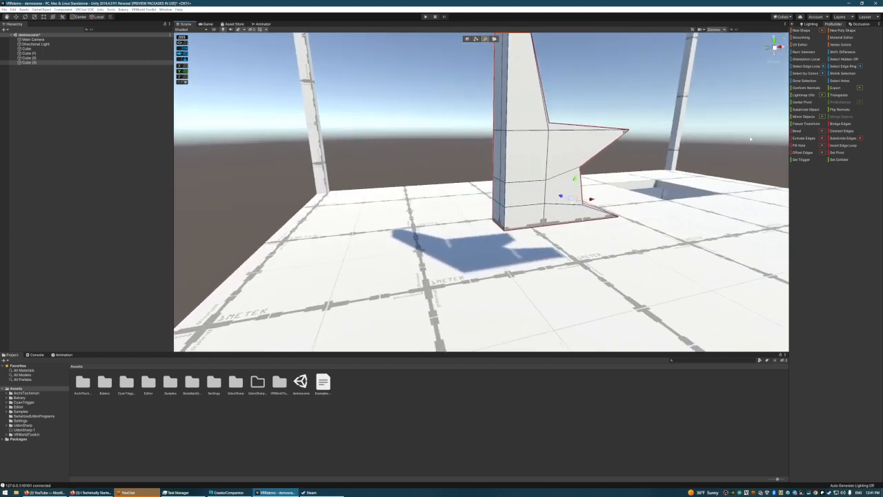
{"action": "left_click", "coordinate": [502, 182]}
{"action": "right_click_drag", "start_coordinate": [501, 198], "coordinate": [511, 199]}
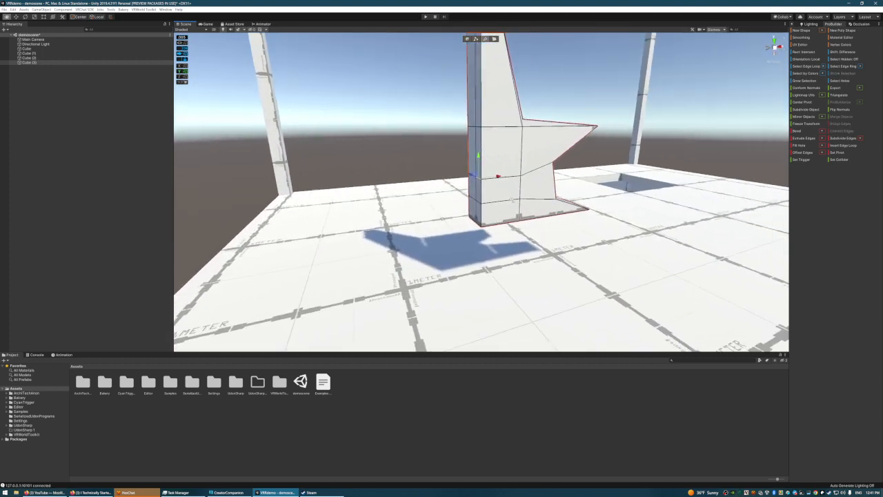
{"action": "left_click_drag", "start_coordinate": [512, 200], "coordinate": [586, 197], "text": "alt"}
{"action": "scroll", "coordinate": [586, 197], "scroll_direction": "up", "scroll_amount": 5}
{"action": "left_click", "coordinate": [409, 143], "text": "shift"}
{"action": "left_click_drag", "start_coordinate": [683, 156], "coordinate": [573, 161], "text": "alt"}
{"action": "scroll", "coordinate": [574, 161], "scroll_direction": "down", "scroll_amount": 5}
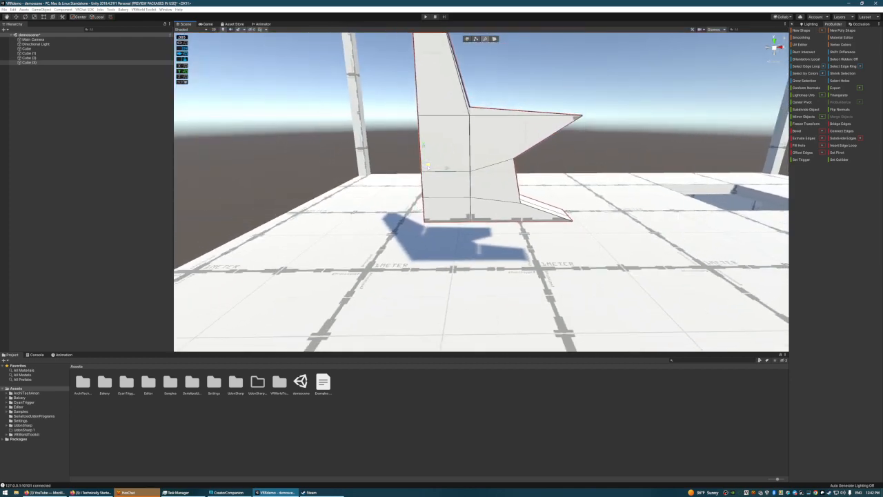
{"action": "left_click_drag", "start_coordinate": [428, 167], "coordinate": [429, 166]}
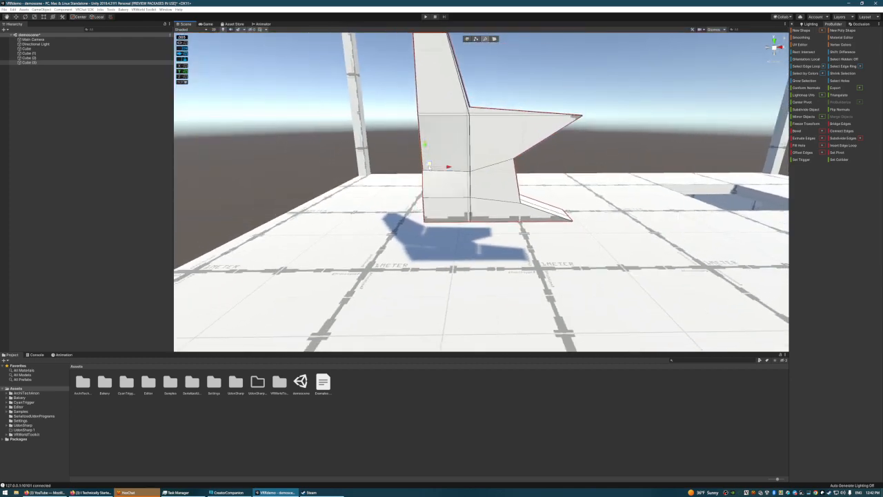
{"action": "key", "text": "ctrl+z"}
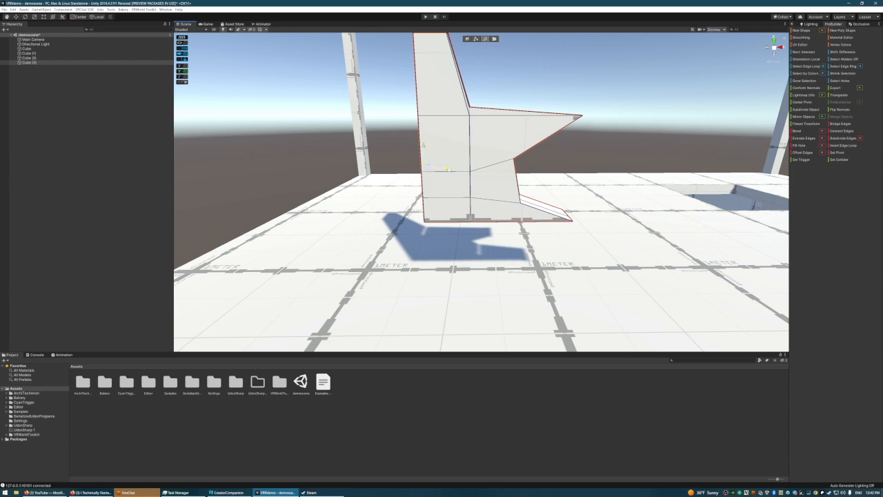
{"action": "left_click_drag", "start_coordinate": [445, 169], "coordinate": [520, 186]}
Step: Select the two rear edges of the lower loop and push them inward to form the rear foot
{"action": "left_click", "coordinate": [564, 160]}
{"action": "left_click", "coordinate": [598, 163], "text": "shift"}
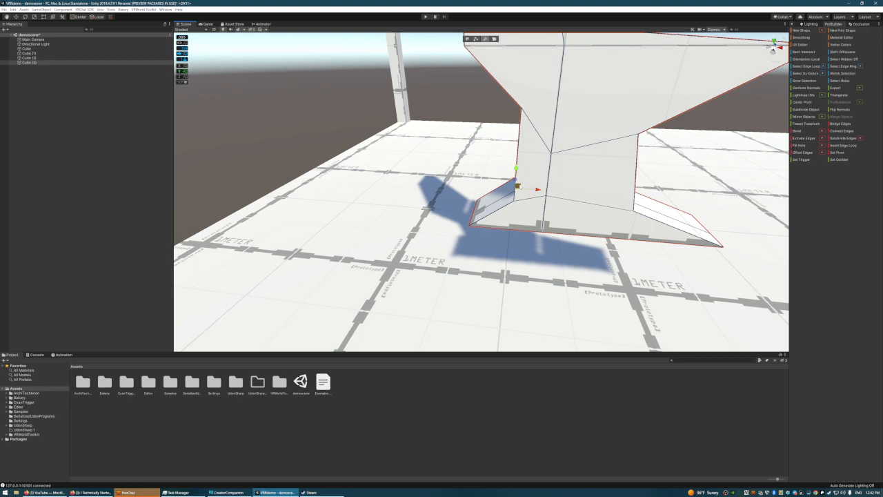
{"action": "key", "text": "s"}
{"action": "right_click_drag", "start_coordinate": [616, 177], "coordinate": [575, 103]}
{"action": "left_click", "coordinate": [586, 134]}
{"action": "key", "text": "w"}
{"action": "mouse_move", "coordinate": [587, 138]}
{"action": "right_mouse_down"}
{"action": "mouse_move", "coordinate": [554, 129]}
{"action": "mouse_move", "coordinate": [580, 125]}
{"action": "right_mouse_up"}
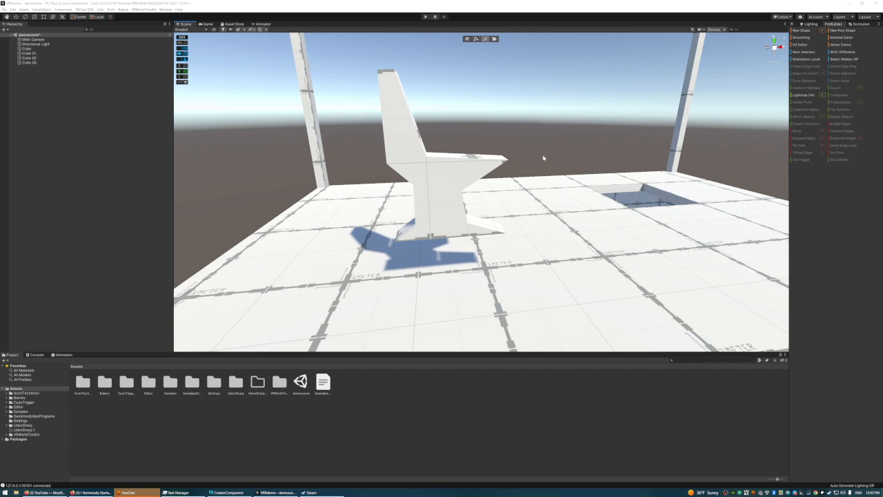
Step: Insert an edge loop just beneath the seat and pull its two front edges forward to thicken the seat's front
{"action": "right_click_drag", "start_coordinate": [552, 125], "coordinate": [519, 111]}
{"action": "left_click", "coordinate": [530, 205]}
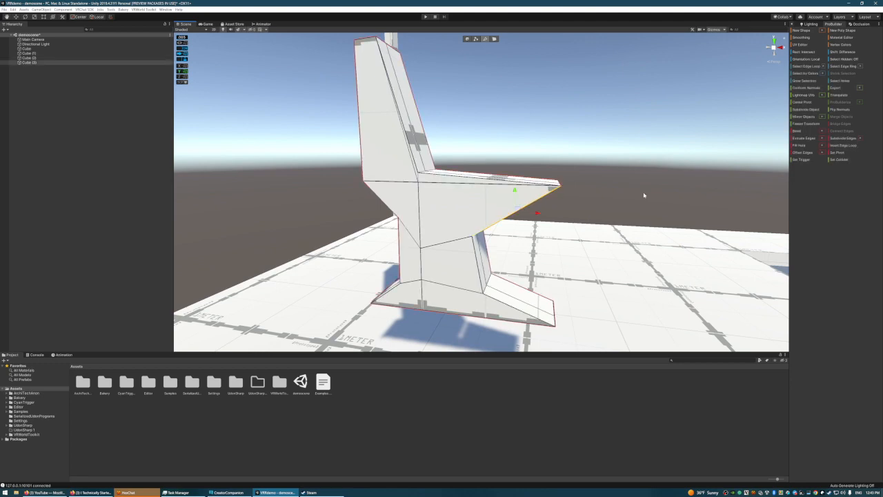
{"action": "left_click", "coordinate": [843, 145]}
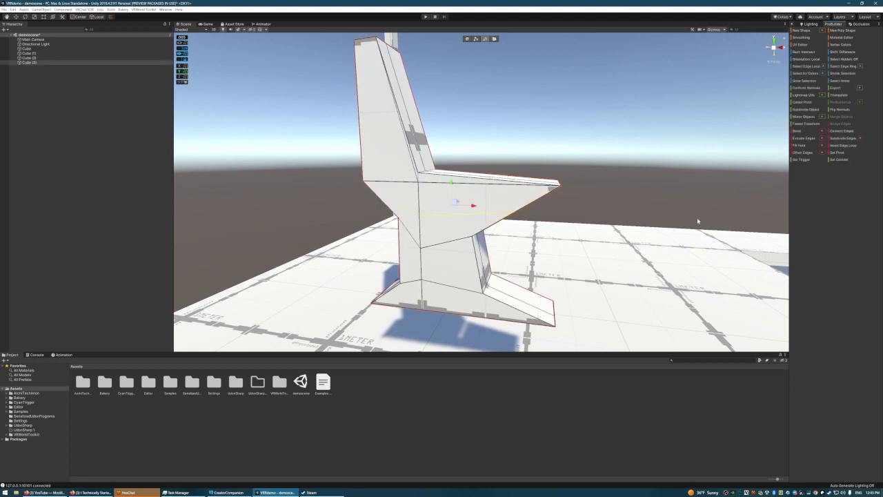
{"action": "right_click_drag", "start_coordinate": [643, 219], "coordinate": [491, 207]}
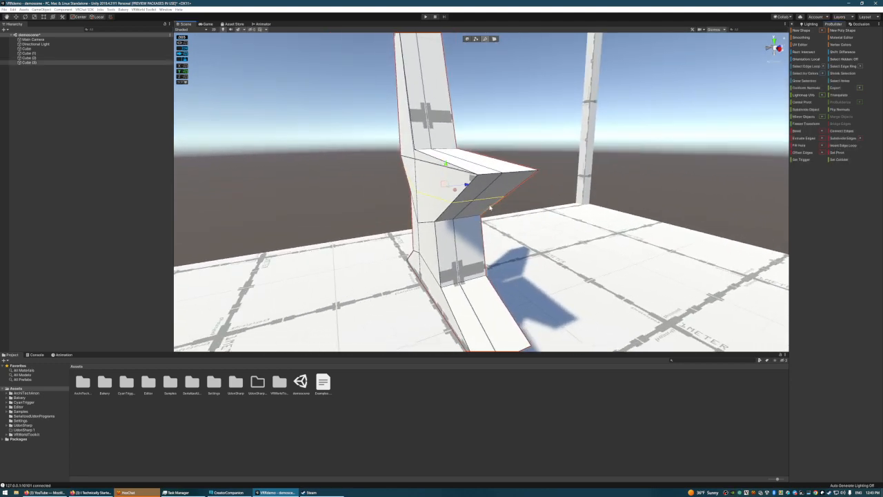
{"action": "left_click", "coordinate": [483, 199]}
{"action": "right_click_drag", "start_coordinate": [467, 198], "coordinate": [512, 218]}
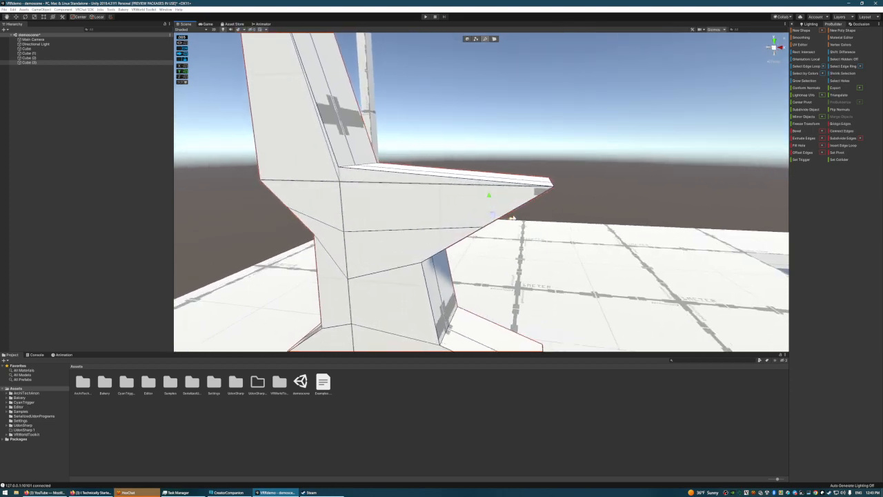
{"action": "left_click", "coordinate": [544, 201]}
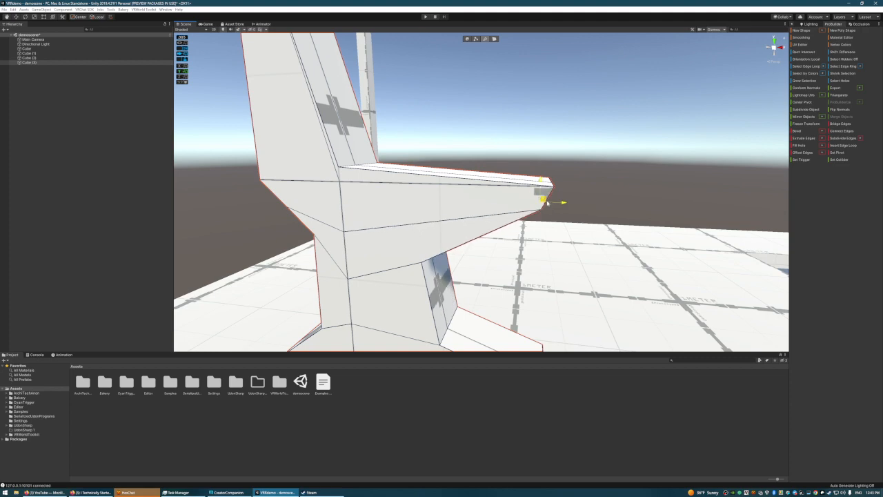
Step: Raise the lower front edges of the chair's seat slightly to slim its front lip
{"action": "left_click_drag", "start_coordinate": [547, 202], "coordinate": [549, 194]}
{"action": "scroll", "coordinate": [634, 183], "scroll_direction": "down", "scroll_amount": 5}
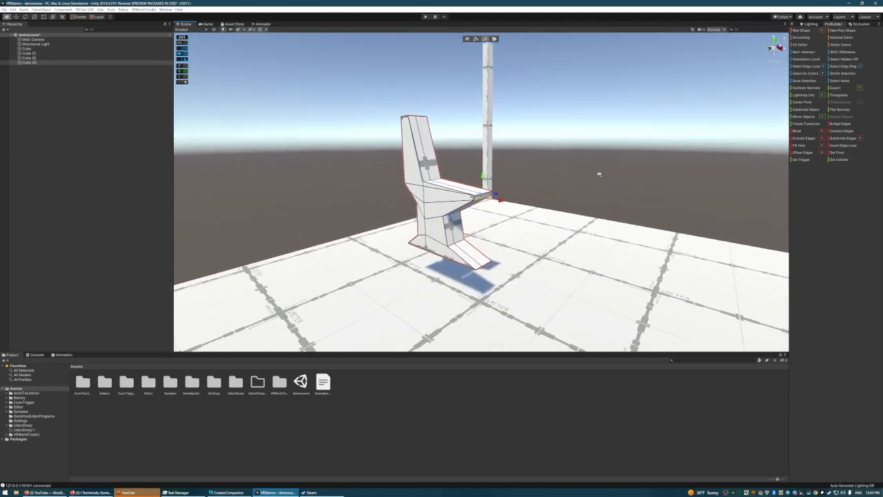
{"action": "mouse_move", "coordinate": [599, 174]}
{"action": "left_mouse_down", "text": "alt"}
{"action": "mouse_move", "coordinate": [570, 168]}
{"action": "mouse_move", "coordinate": [581, 171]}
{"action": "left_mouse_up", "text": "alt"}
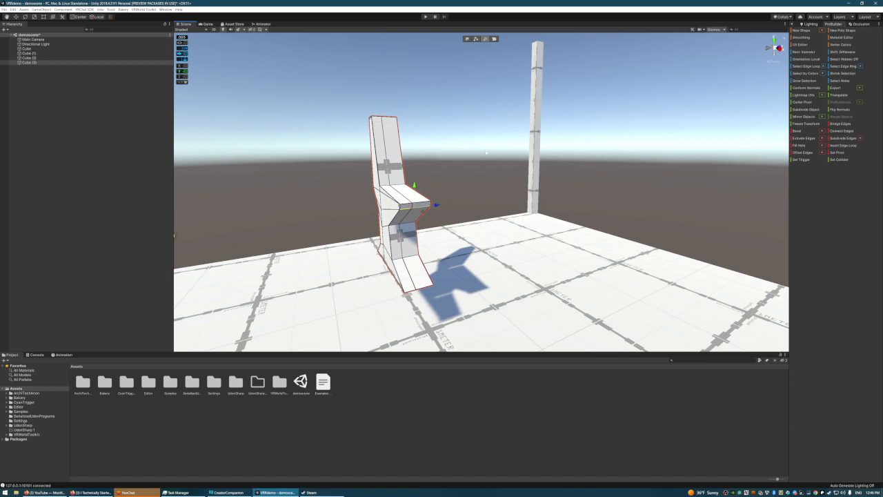
Step: Duplicate the finished chair and move the copy sideways across the roof, leaving a wide gap between the two chairs
{"action": "left_click_drag", "start_coordinate": [476, 150], "coordinate": [437, 156], "text": "alt"}
{"action": "scroll", "coordinate": [568, 146], "scroll_direction": "down", "scroll_amount": 5}
{"action": "scroll", "coordinate": [437, 156], "scroll_direction": "down", "scroll_amount": 5}
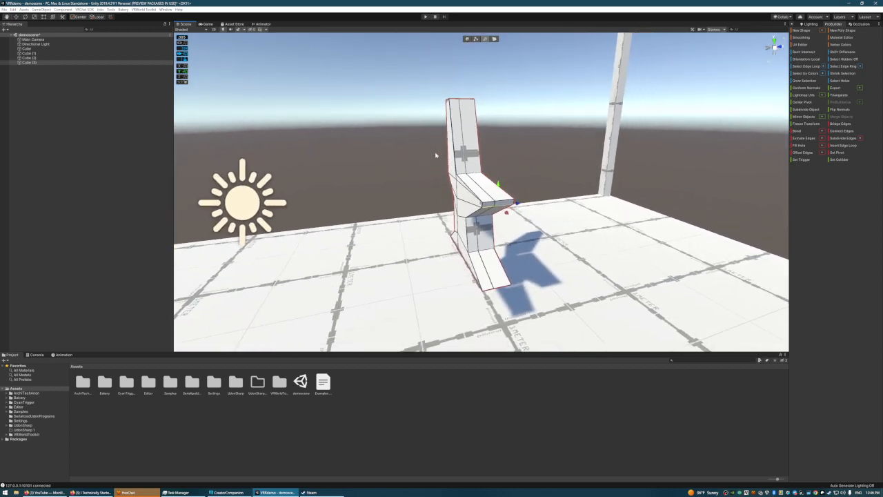
{"action": "left_click", "coordinate": [32, 63]}
{"action": "key", "text": "ctrl+d"}
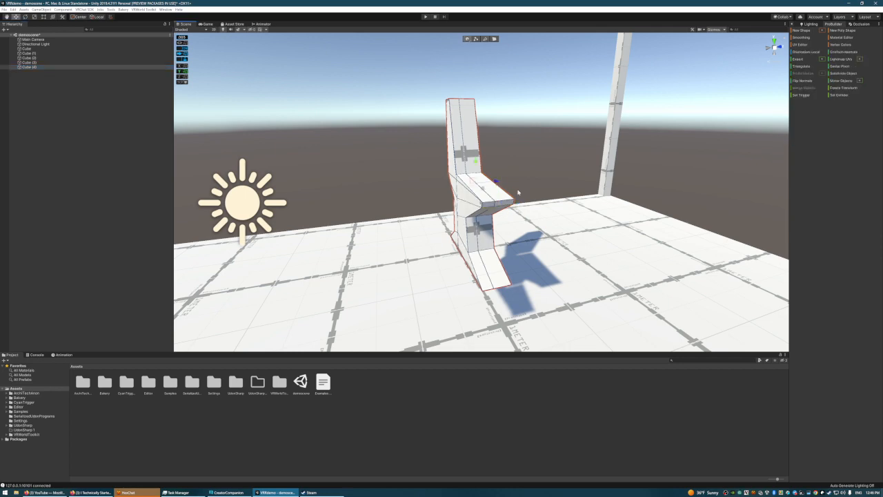
{"action": "left_click_drag", "start_coordinate": [496, 185], "coordinate": [739, 138]}
{"action": "right_click_drag", "start_coordinate": [576, 189], "coordinate": [437, 150]}
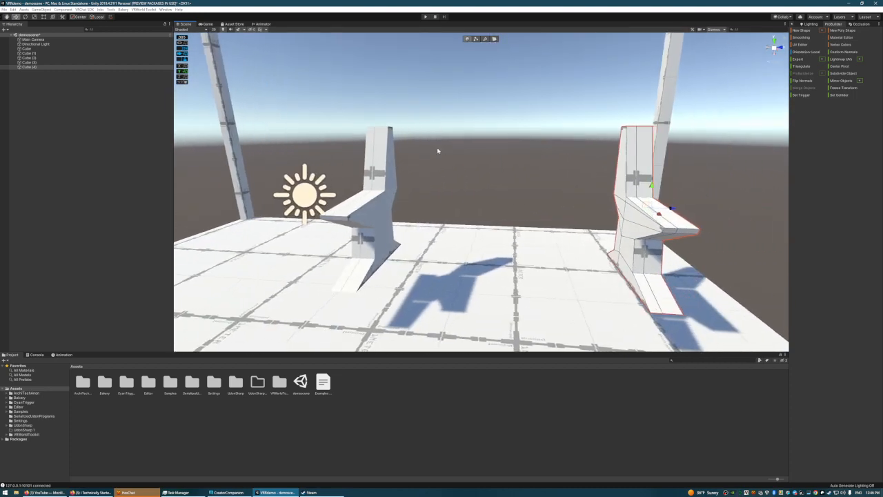
Step: Create a new cube and move it onto the roof floor in front of the two chairs
{"action": "left_click", "coordinate": [801, 30]}
{"action": "right_click_drag", "start_coordinate": [538, 121], "coordinate": [469, 156]}
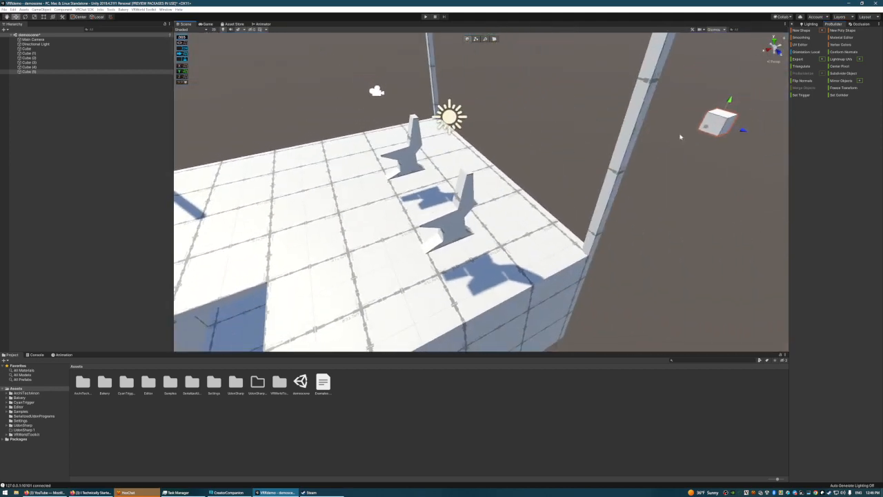
{"action": "left_click_drag", "start_coordinate": [717, 122], "coordinate": [298, 135]}
{"action": "right_click_drag", "start_coordinate": [310, 144], "coordinate": [316, 186]}
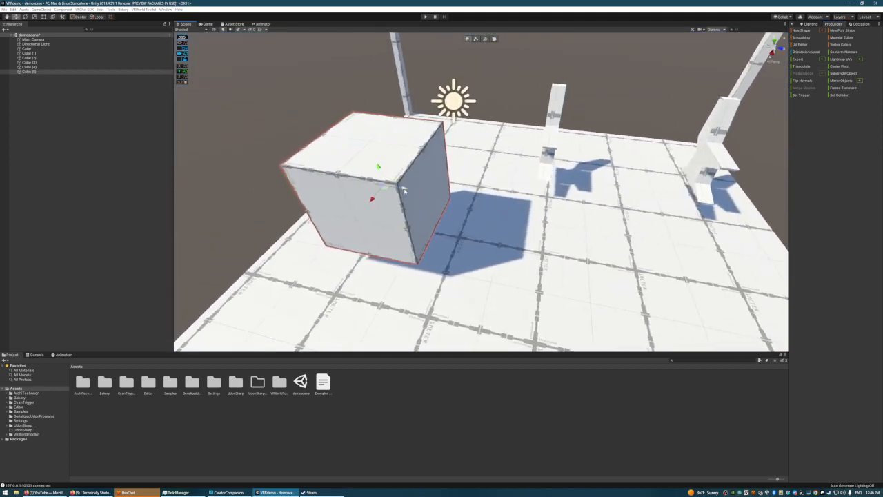
{"action": "left_click_drag", "start_coordinate": [405, 190], "coordinate": [465, 197]}
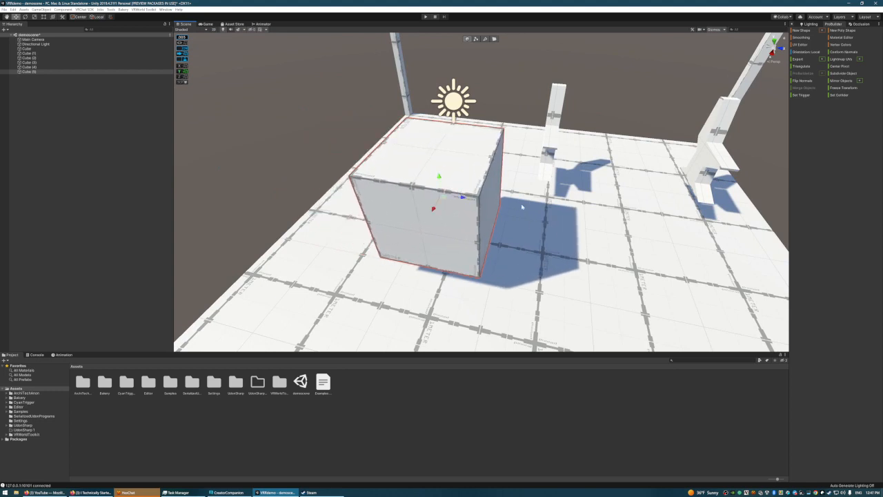
Step: Lower the cube's top face to form a flat slab and push its front face back to leave a narrow bar
{"action": "left_click", "coordinate": [494, 38]}
{"action": "left_click", "coordinate": [481, 177]}
{"action": "left_click_drag", "start_coordinate": [434, 135], "coordinate": [449, 201]}
{"action": "left_click", "coordinate": [432, 262]}
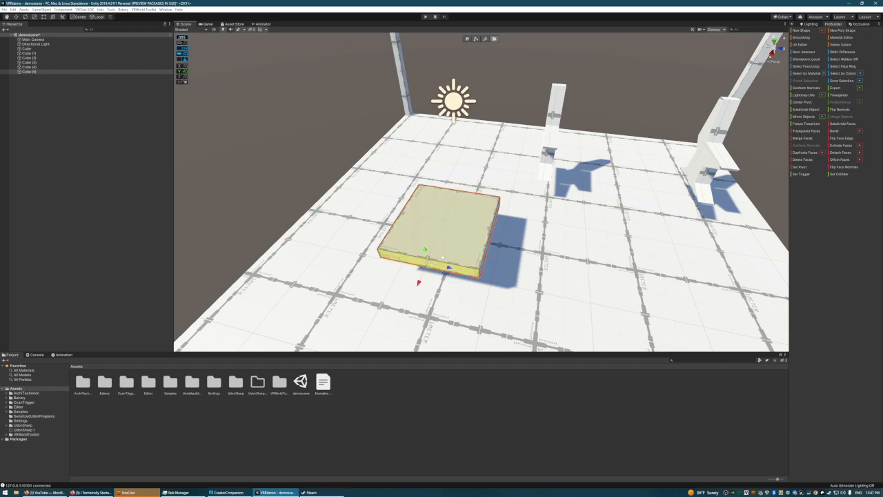
{"action": "left_click_drag", "start_coordinate": [420, 280], "coordinate": [448, 214]}
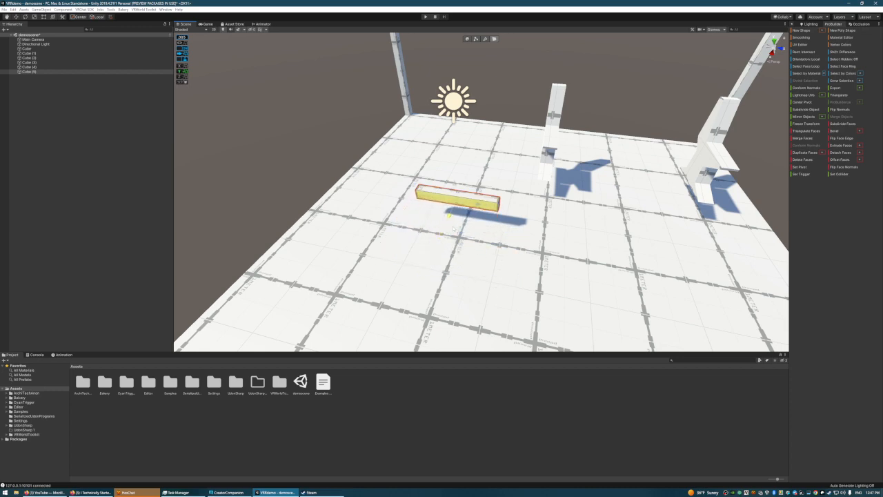
Step: Lower the top face of the narrow bar to thin it into a flat plank
{"action": "key", "text": "w"}
{"action": "right_click_drag", "start_coordinate": [598, 222], "coordinate": [480, 208]}
{"action": "key", "text": "d"}
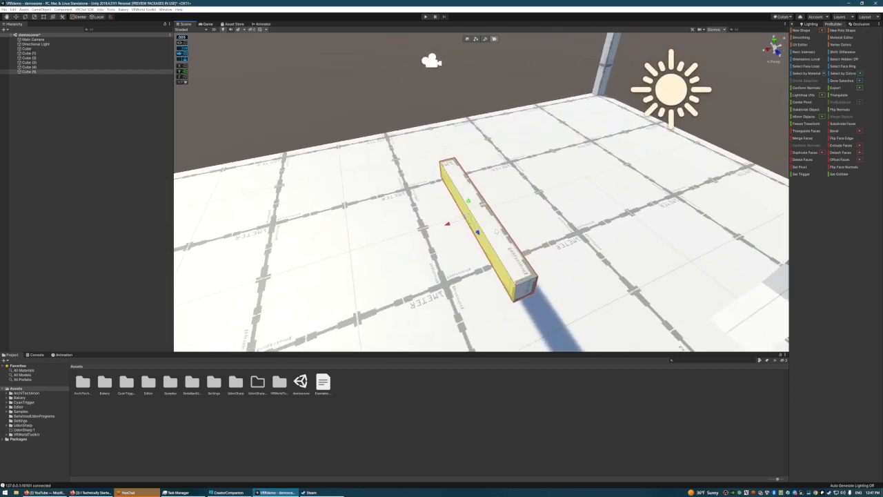
{"action": "left_click", "coordinate": [478, 205]}
{"action": "left_click_drag", "start_coordinate": [477, 193], "coordinate": [492, 201]}
{"action": "key", "text": "w"}
{"action": "right_click_drag", "start_coordinate": [550, 213], "coordinate": [539, 128]}
{"action": "key", "text": "s"}
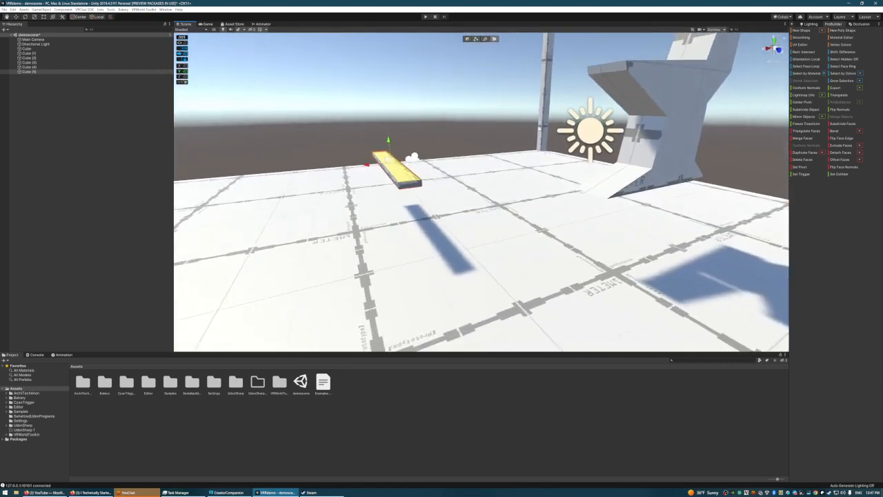
Step: Return to whole-object editing and lift the plank well above the roof floor
{"action": "left_click", "coordinate": [467, 40]}
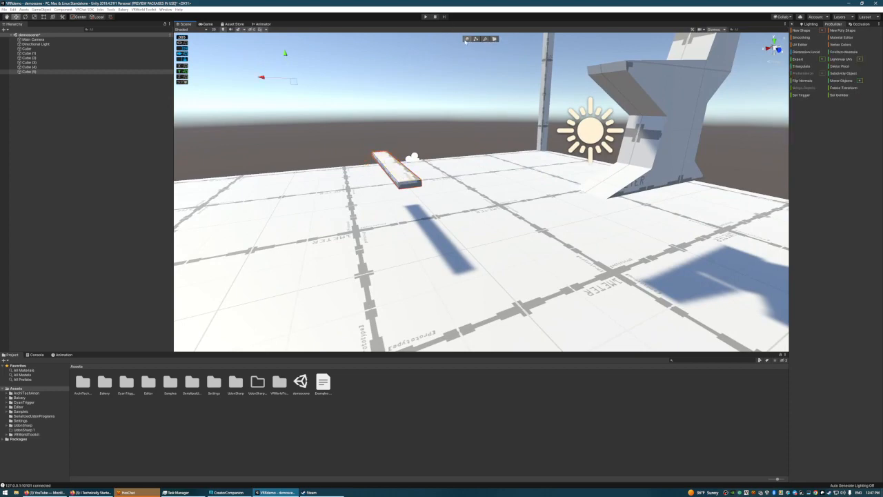
{"action": "left_click_drag", "start_coordinate": [294, 82], "coordinate": [338, 20]}
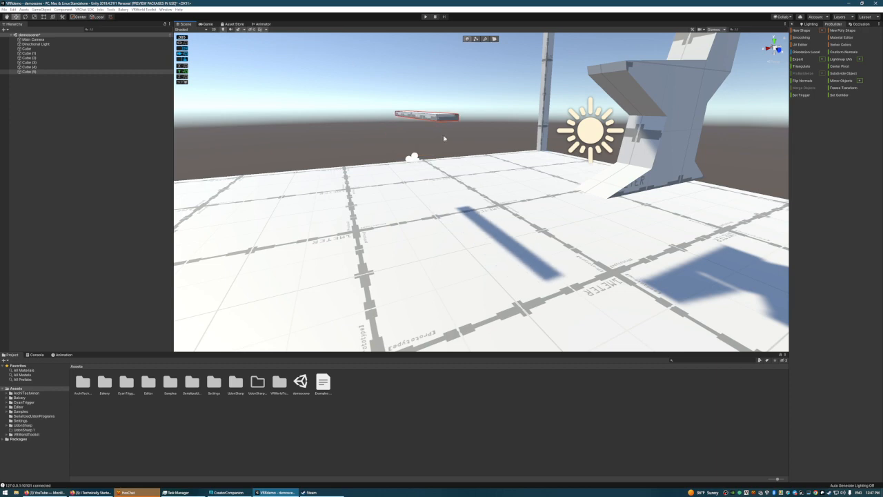
{"action": "mouse_move", "coordinate": [446, 140]}
{"action": "right_mouse_down"}
{"action": "mouse_move", "coordinate": [435, 163]}
{"action": "mouse_move", "coordinate": [429, 140]}
{"action": "right_mouse_up"}
{"action": "left_click_drag", "start_coordinate": [410, 131], "coordinate": [454, 73]}
{"action": "right_click_drag", "start_coordinate": [508, 142], "coordinate": [520, 117]}
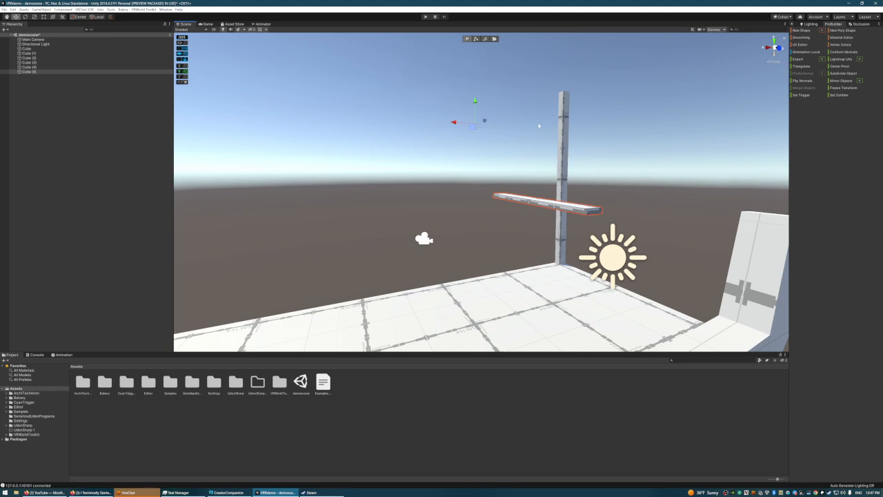
{"action": "mouse_move", "coordinate": [525, 135]}
{"action": "right_mouse_down"}
{"action": "mouse_move", "coordinate": [591, 138]}
{"action": "mouse_move", "coordinate": [524, 132]}
{"action": "mouse_move", "coordinate": [518, 142]}
{"action": "right_mouse_up"}
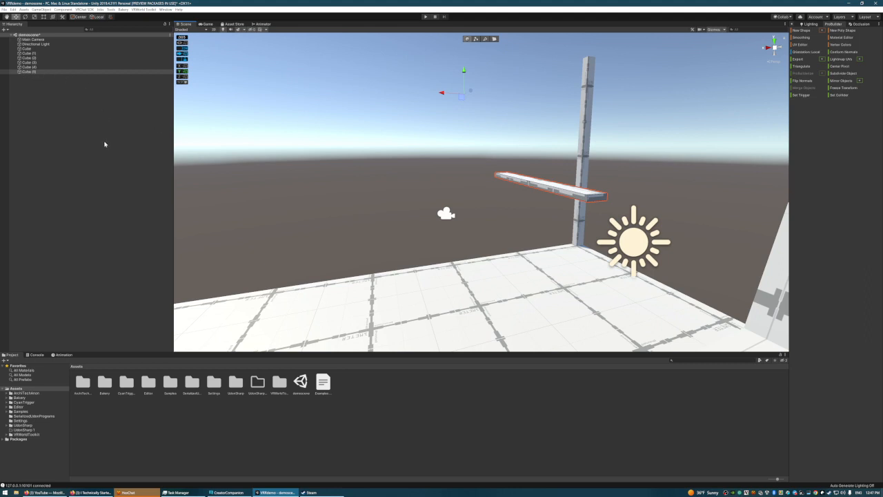
Step: Duplicate the plank with the copy moved higher and nearer the chair, and delete the original plank
{"action": "key", "text": "ctrl+d"}
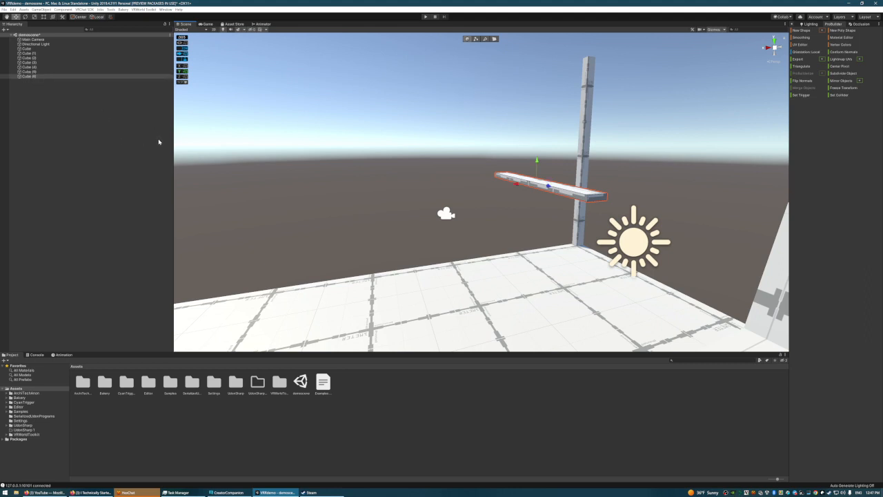
{"action": "left_click_drag", "start_coordinate": [540, 181], "coordinate": [650, 159]}
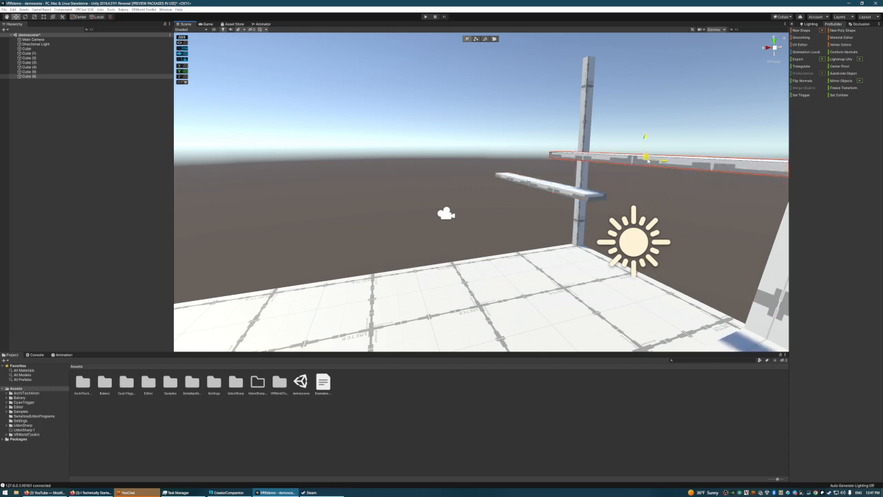
{"action": "right_click_drag", "start_coordinate": [559, 138], "coordinate": [593, 139]}
{"action": "key", "text": "d"}
{"action": "key", "text": "a"}
{"action": "left_click", "coordinate": [430, 184]}
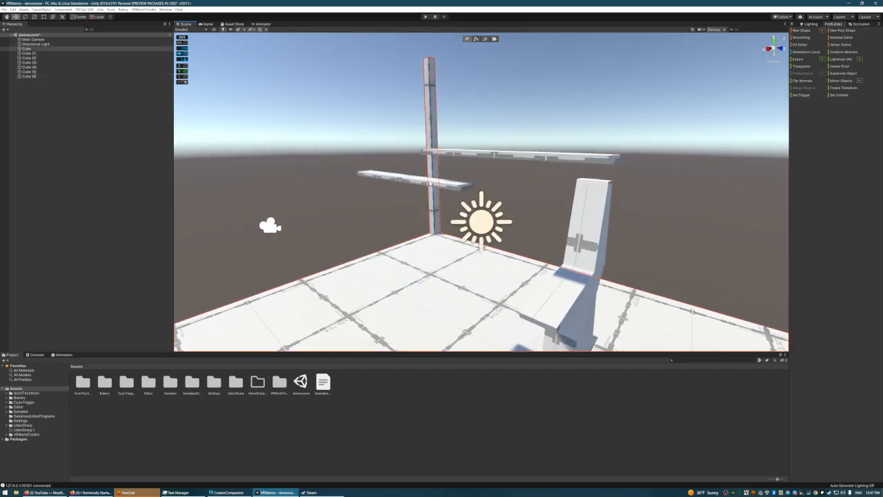
{"action": "left_click", "coordinate": [395, 179]}
{"action": "key", "text": "Delete"}
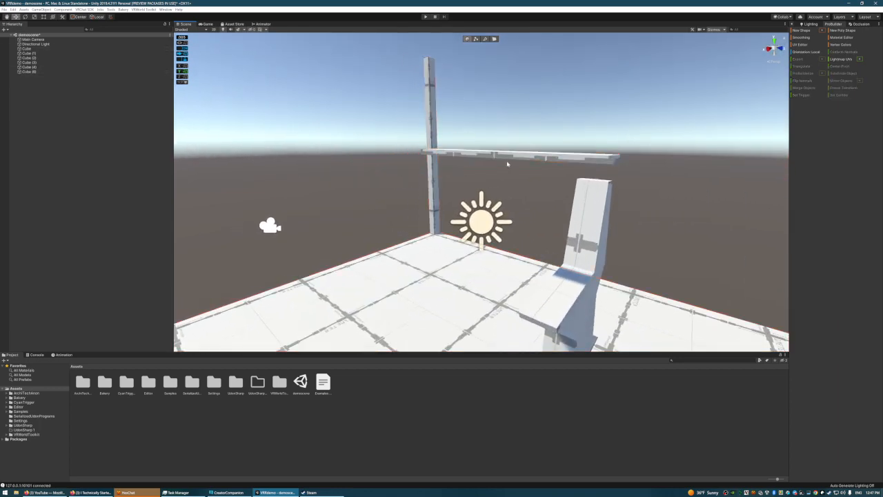
Step: Move the remaining plank down against the first chair, where the seat meets the backrest, pointing toward the second chair
{"action": "left_click", "coordinate": [519, 163]}
{"action": "right_click_drag", "start_coordinate": [631, 167], "coordinate": [569, 159]}
{"action": "key", "text": "d"}
{"action": "key", "text": "a"}
{"action": "key", "text": "d"}
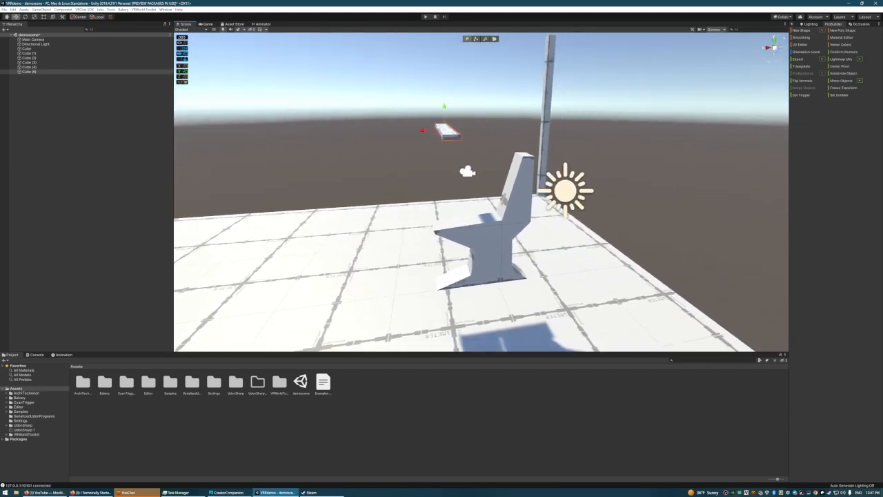
{"action": "left_click_drag", "start_coordinate": [441, 128], "coordinate": [483, 205]}
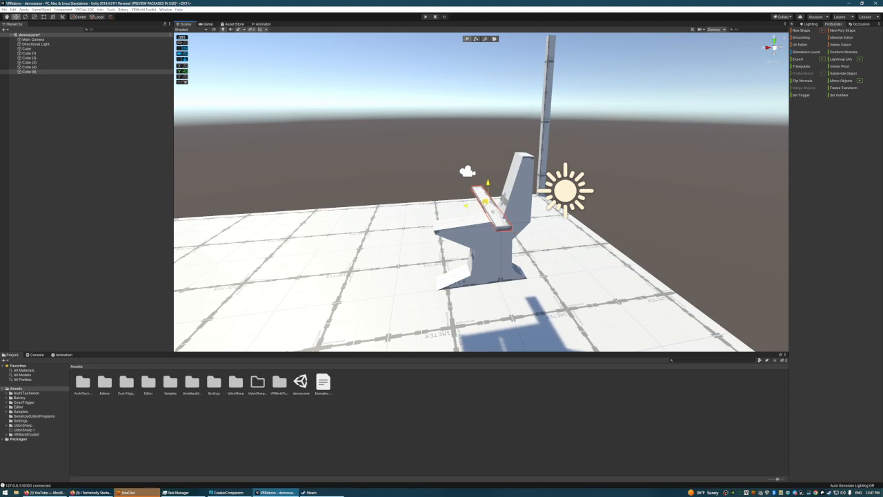
{"action": "left_click_drag", "start_coordinate": [489, 211], "coordinate": [520, 259]}
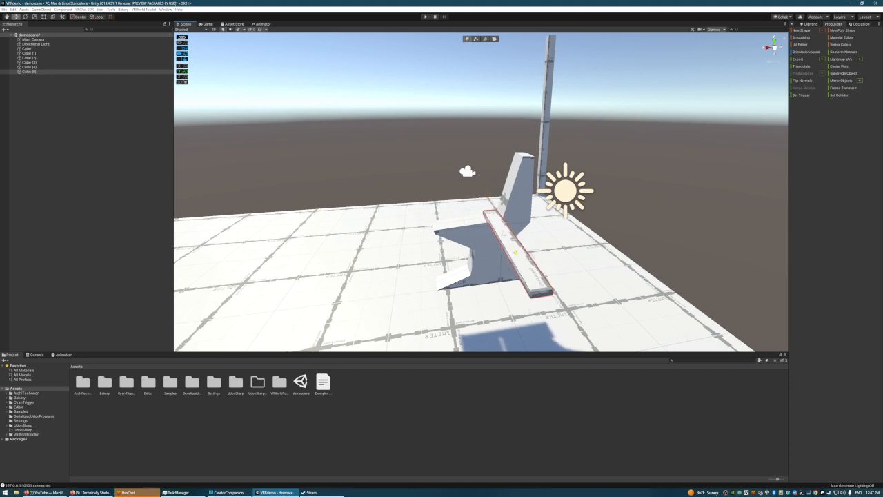
{"action": "right_click_drag", "start_coordinate": [488, 219], "coordinate": [648, 228]}
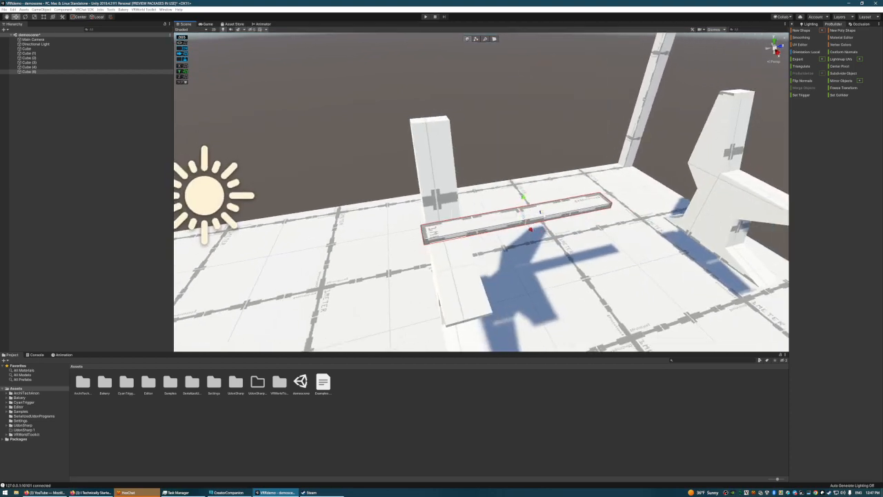
{"action": "left_click_drag", "start_coordinate": [540, 211], "coordinate": [530, 215]}
{"action": "right_click_drag", "start_coordinate": [532, 227], "coordinate": [449, 228]}
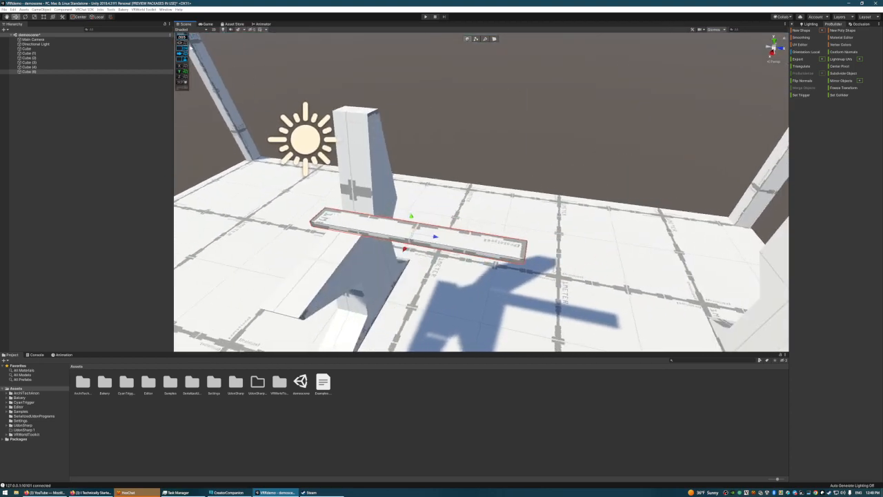
Step: Pull the plank's free end face outward to stretch it across the gap to the second chair
{"action": "left_click", "coordinate": [493, 39]}
{"action": "right_click_drag", "start_coordinate": [534, 262], "coordinate": [175, 120]}
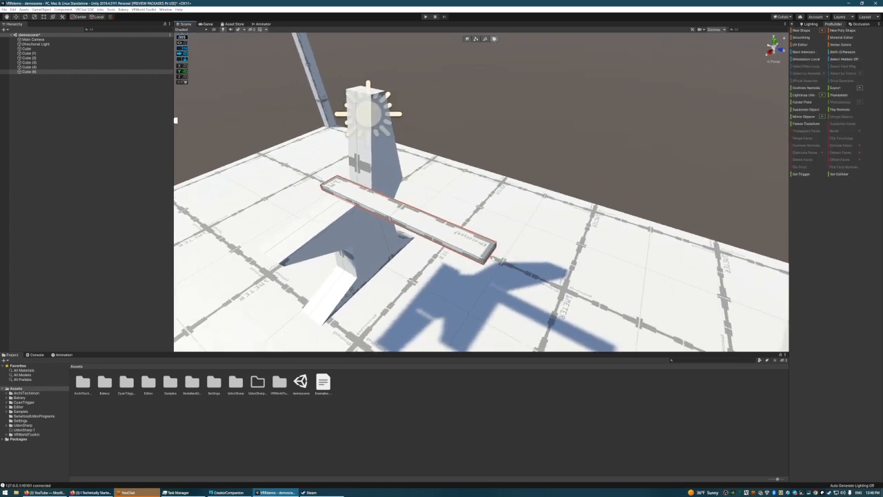
{"action": "left_click", "coordinate": [489, 252]}
{"action": "right_click_drag", "start_coordinate": [489, 253], "coordinate": [428, 224]}
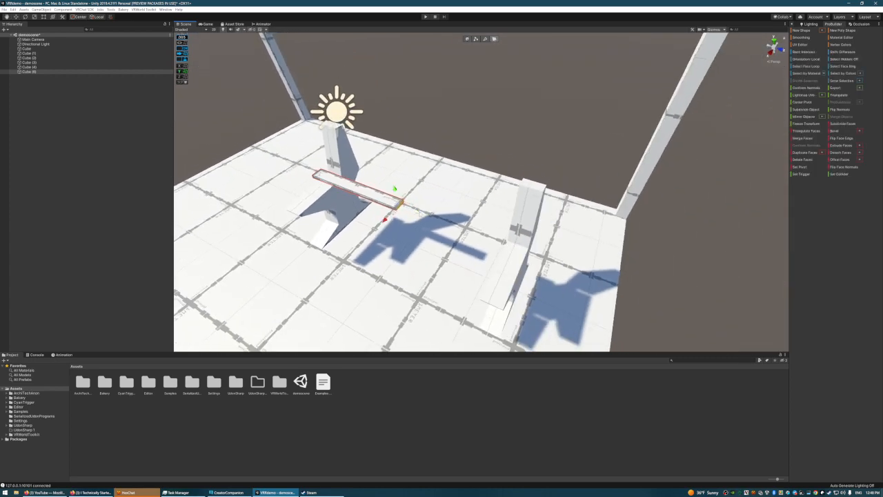
{"action": "left_click_drag", "start_coordinate": [418, 214], "coordinate": [589, 276]}
{"action": "right_click_drag", "start_coordinate": [400, 221], "coordinate": [621, 174]}
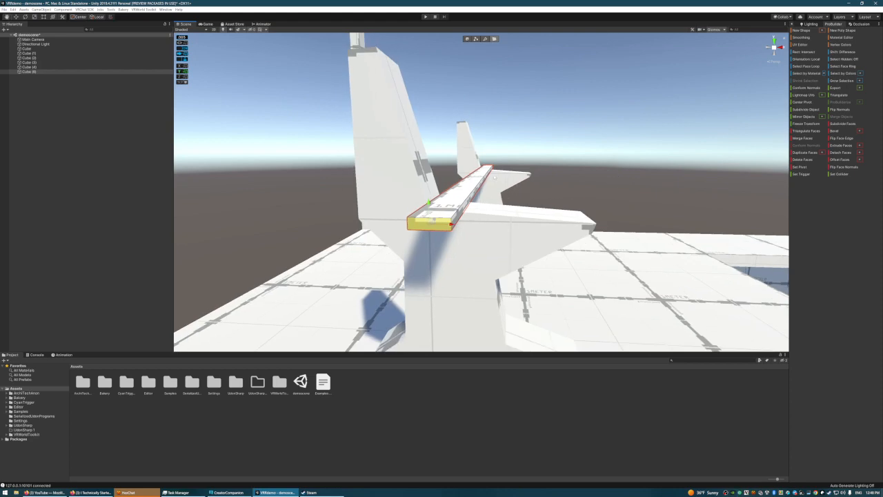
Step: Return to whole-object editing and raise the long plank above the two chairs
{"action": "left_click", "coordinate": [467, 39]}
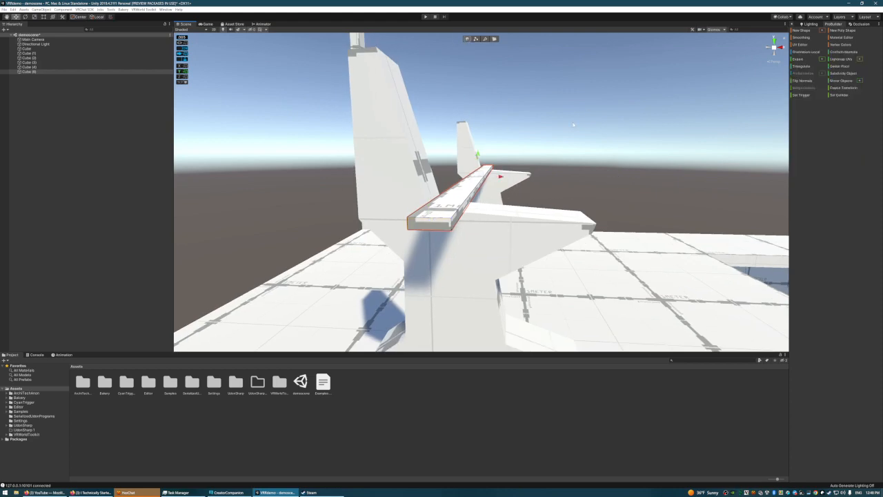
{"action": "scroll", "coordinate": [573, 124], "scroll_direction": "down", "scroll_amount": 5}
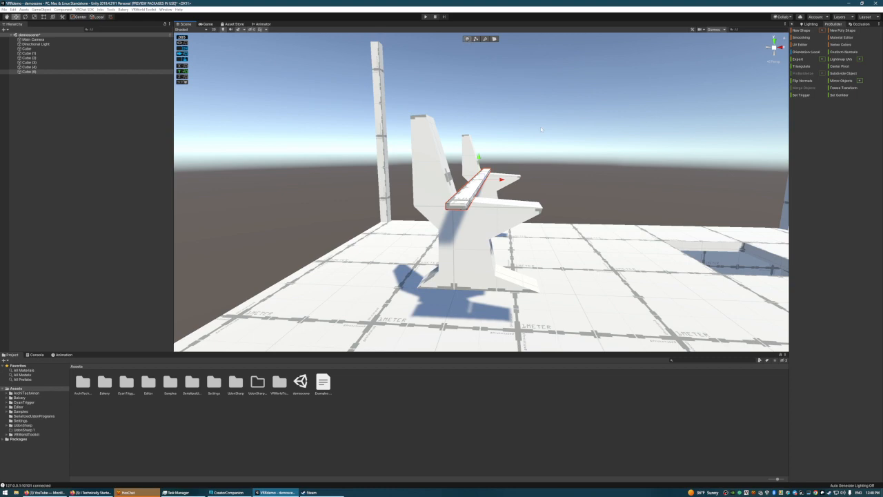
{"action": "right_click_drag", "start_coordinate": [542, 117], "coordinate": [536, 133]}
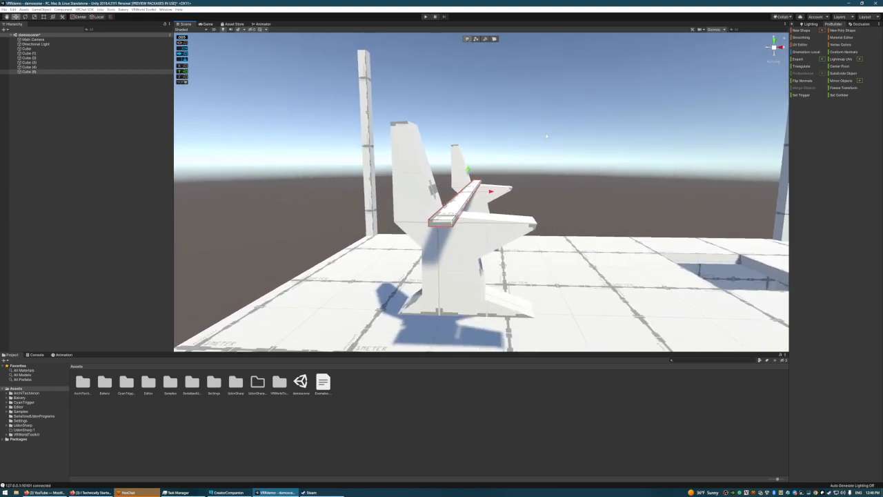
{"action": "right_click_drag", "start_coordinate": [543, 137], "coordinate": [527, 159]}
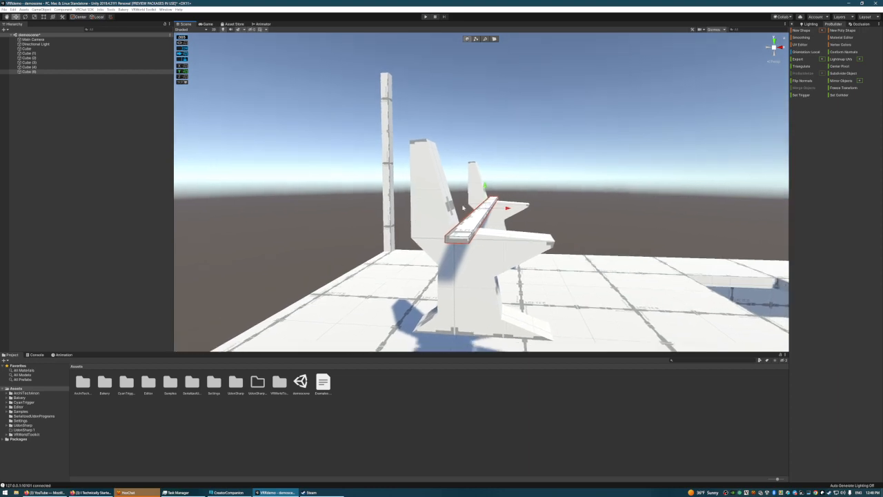
{"action": "left_click_drag", "start_coordinate": [487, 205], "coordinate": [543, 144]}
Step: Rotate the raised plank slightly with the Rotate tool
{"action": "right_click_drag", "start_coordinate": [631, 127], "coordinate": [617, 134]}
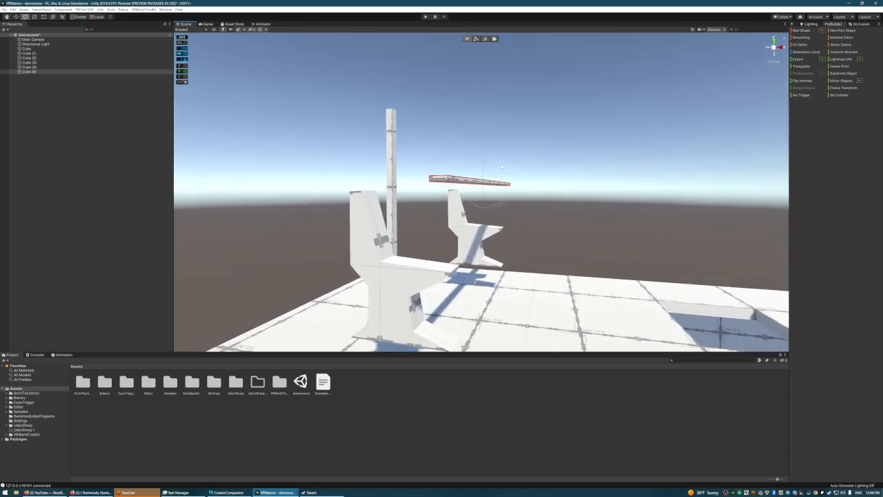
{"action": "right_click_drag", "start_coordinate": [502, 166], "coordinate": [472, 136]}
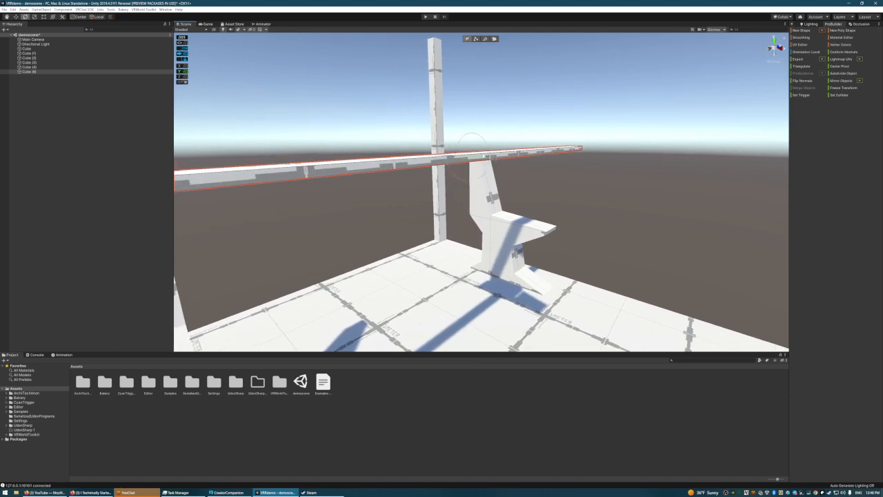
{"action": "left_click_drag", "start_coordinate": [484, 146], "coordinate": [510, 161]}
Step: Lower the raised long plank onto the seats of the two chairs, close to their backrests
{"action": "key", "text": "r"}
{"action": "right_click_drag", "start_coordinate": [519, 157], "coordinate": [558, 146]}
{"action": "key", "text": "s"}
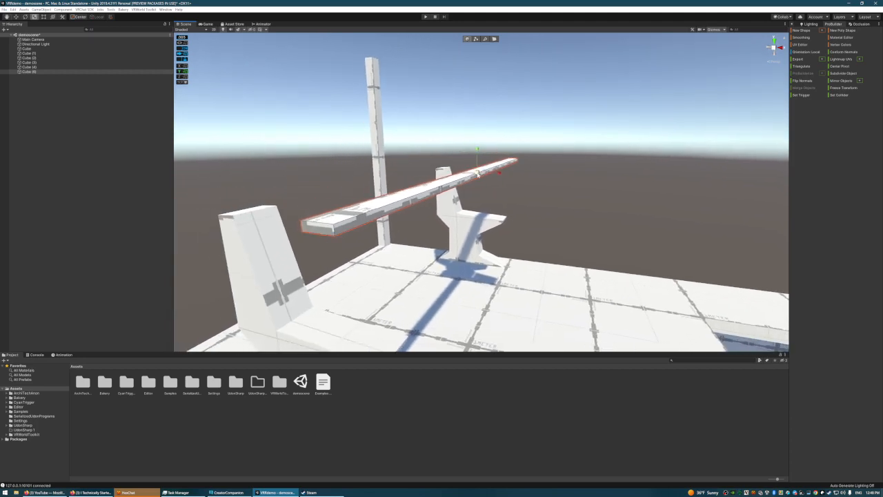
{"action": "right_click_drag", "start_coordinate": [597, 124], "coordinate": [552, 125]}
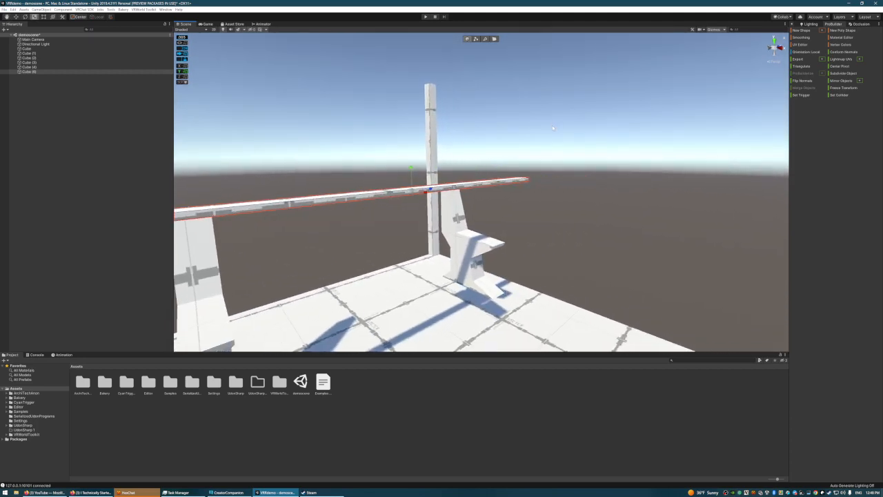
{"action": "key", "text": "a"}
{"action": "right_click_drag", "start_coordinate": [500, 160], "coordinate": [572, 186]}
{"action": "key", "text": "w"}
{"action": "key", "text": "a"}
{"action": "left_click_drag", "start_coordinate": [543, 131], "coordinate": [471, 207]}
{"action": "right_click_drag", "start_coordinate": [471, 207], "coordinate": [489, 145]}
Step: Rotate the long plank slightly so it lies flat along the slope of the two seats
{"action": "key", "text": "a"}
{"action": "key", "text": "d"}
{"action": "key", "text": "w"}
{"action": "key", "text": "s"}
{"action": "key", "text": "r"}
{"action": "key", "text": "e"}
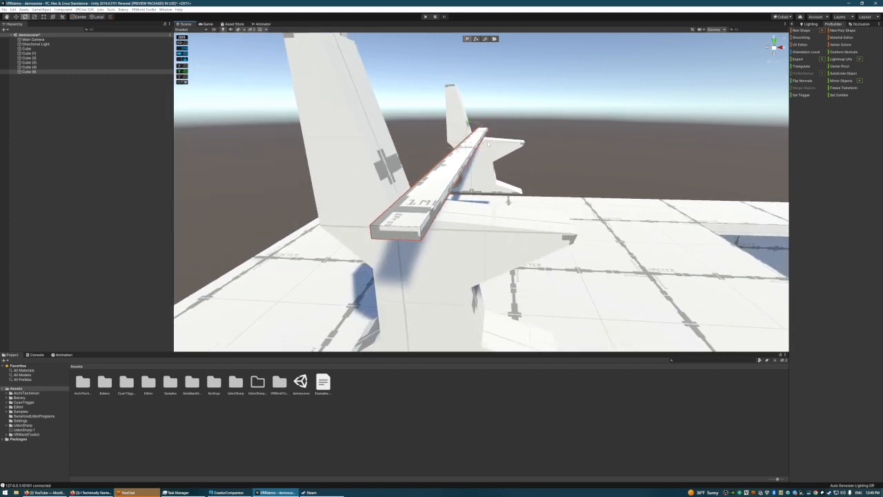
{"action": "left_click_drag", "start_coordinate": [488, 136], "coordinate": [490, 142]}
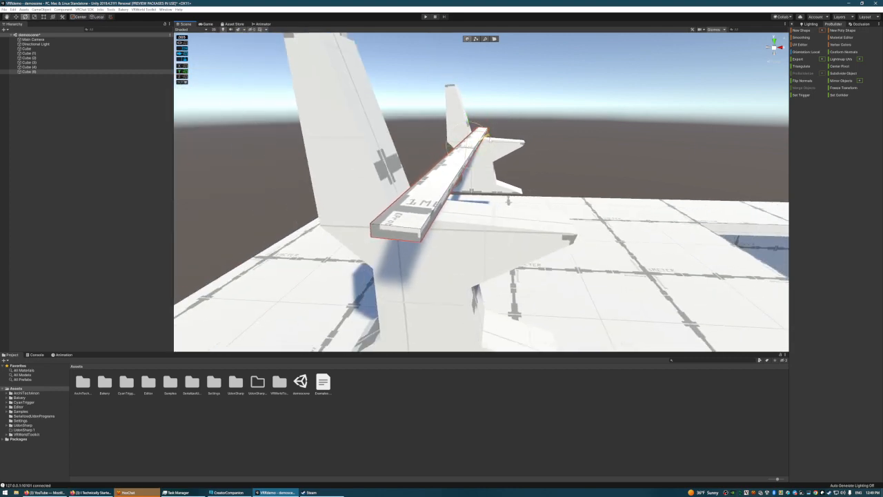
{"action": "scroll", "coordinate": [535, 165], "scroll_direction": "down", "scroll_amount": 5}
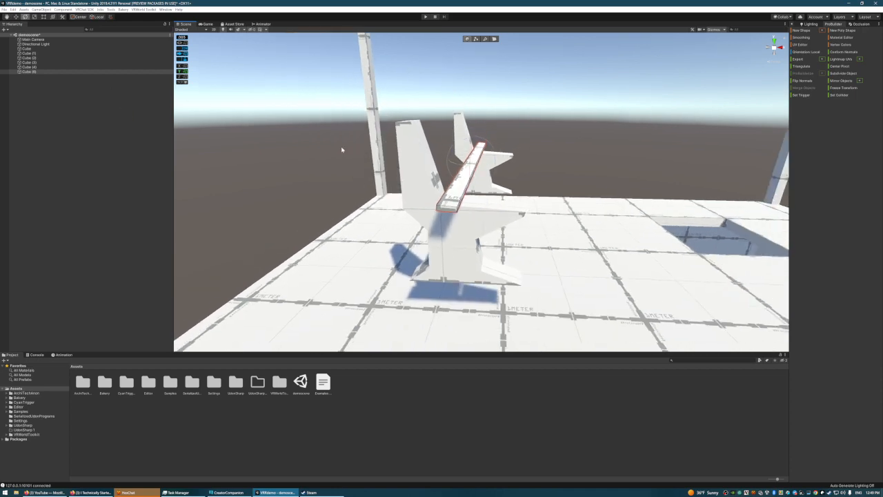
Step: Duplicate the plank twice and space the copies side by side across the seats toward their front edge
{"action": "key", "text": "ctrl+d"}
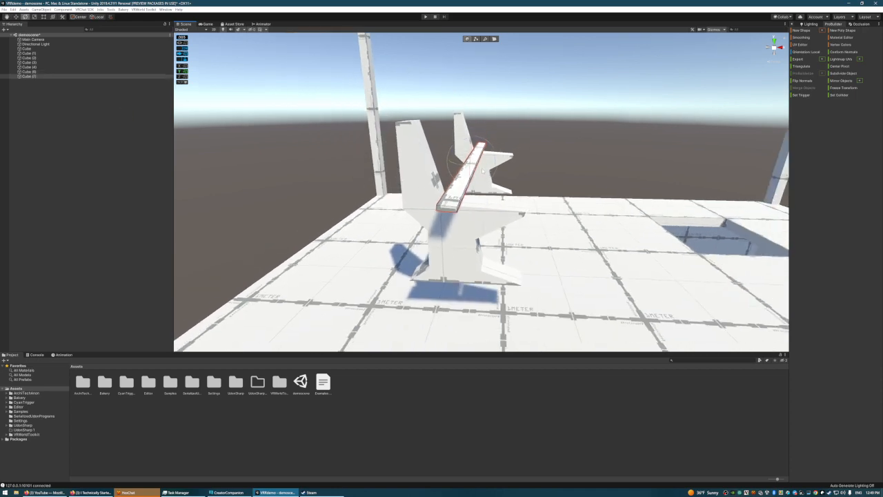
{"action": "key", "text": "w"}
{"action": "left_click_drag", "start_coordinate": [497, 166], "coordinate": [513, 168]}
{"action": "right_click_drag", "start_coordinate": [515, 169], "coordinate": [540, 184]}
{"action": "left_click_drag", "start_coordinate": [483, 139], "coordinate": [529, 170]}
{"action": "key", "text": "ctrl+d"}
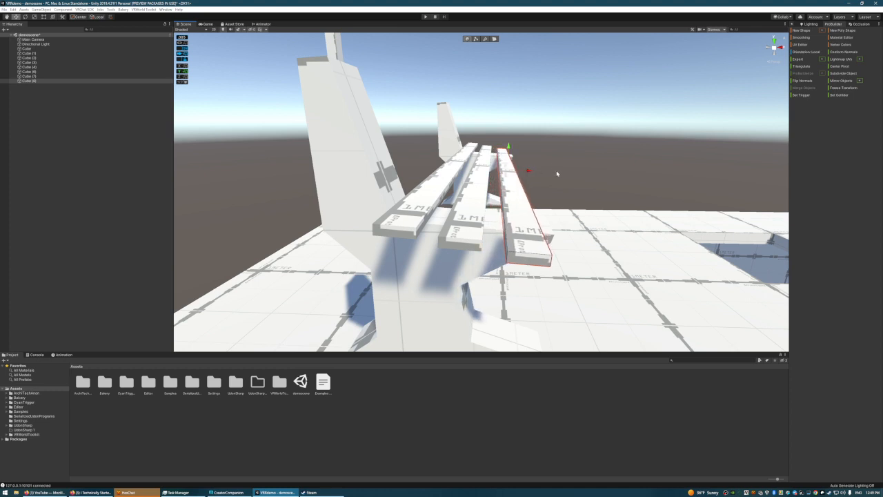
Step: Select the rearmost seat plank and adjust its tilt slightly with the Rotate tool
{"action": "key", "text": "r"}
{"action": "key", "text": "e"}
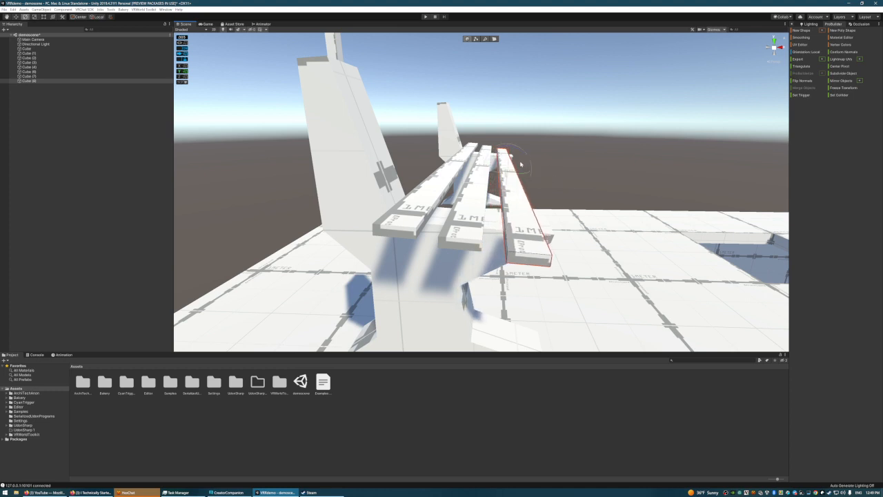
{"action": "left_click", "coordinate": [475, 193]}
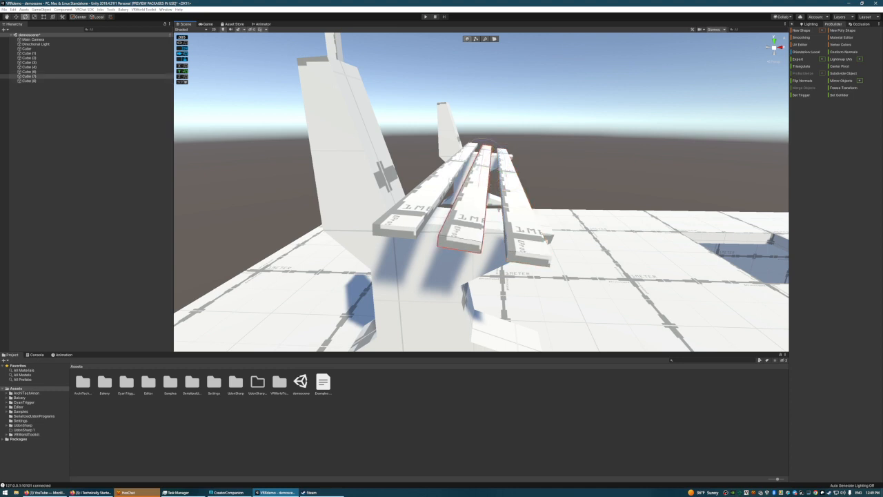
{"action": "left_click", "coordinate": [438, 160]}
{"action": "left_click_drag", "start_coordinate": [467, 143], "coordinate": [472, 143]}
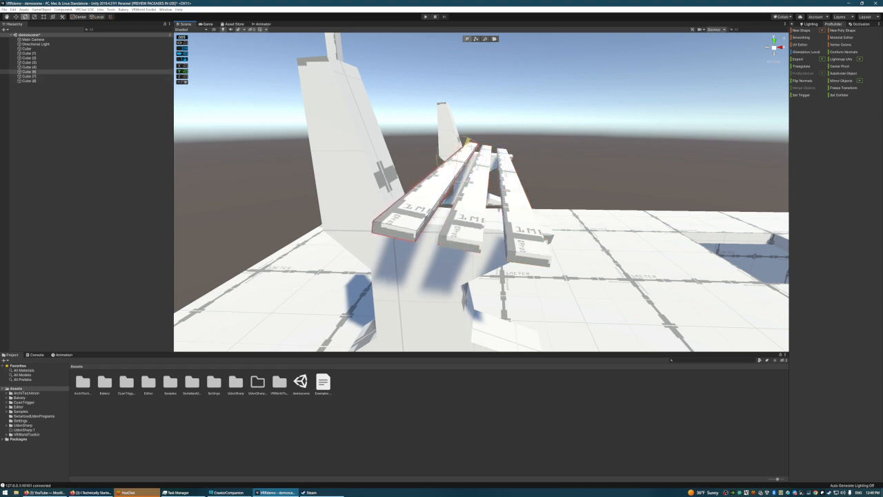
Step: Duplicate the rear seat plank, raise the copy to the backrests and rotate it upright to follow their slope
{"action": "key", "text": "w"}
{"action": "key", "text": "ctrl+d"}
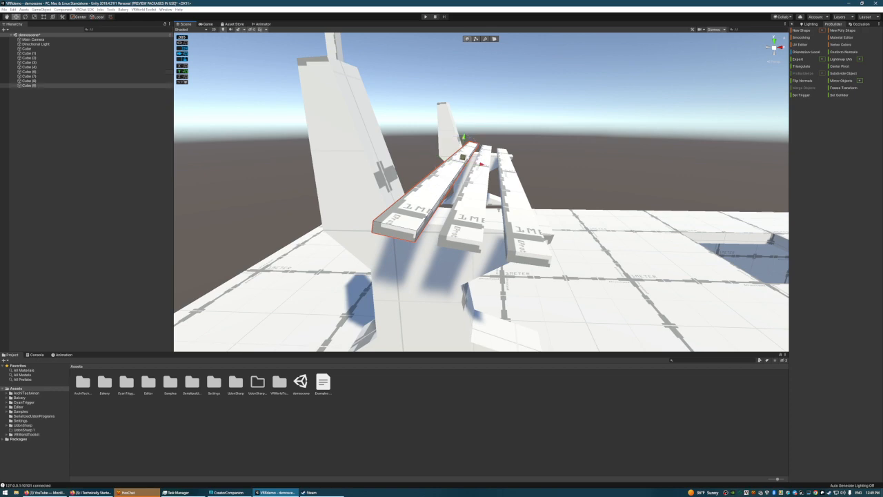
{"action": "mouse_move", "coordinate": [464, 137]}
{"action": "left_mouse_down"}
{"action": "mouse_move", "coordinate": [451, 110]}
{"action": "mouse_move", "coordinate": [456, 122]}
{"action": "left_mouse_up"}
{"action": "key", "text": "e"}
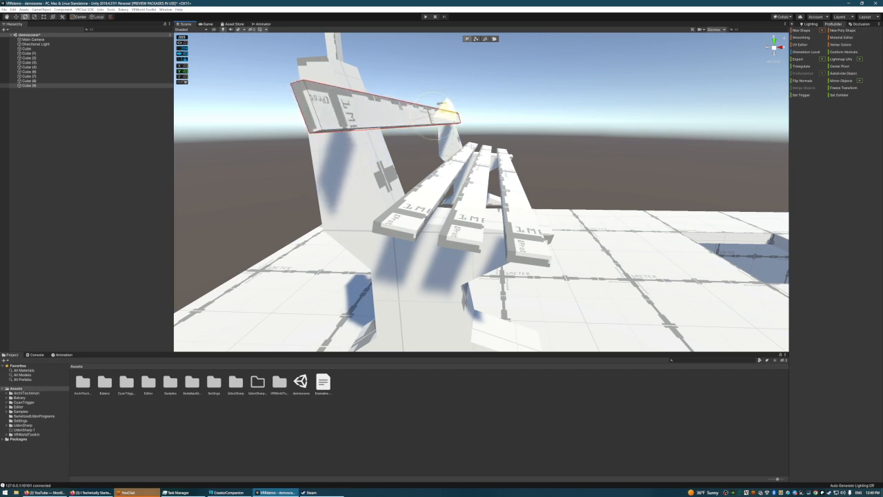
{"action": "mouse_move", "coordinate": [498, 148]}
{"action": "right_mouse_down"}
{"action": "mouse_move", "coordinate": [486, 153]}
{"action": "mouse_move", "coordinate": [500, 150]}
{"action": "right_mouse_up"}
{"action": "key", "text": "w"}
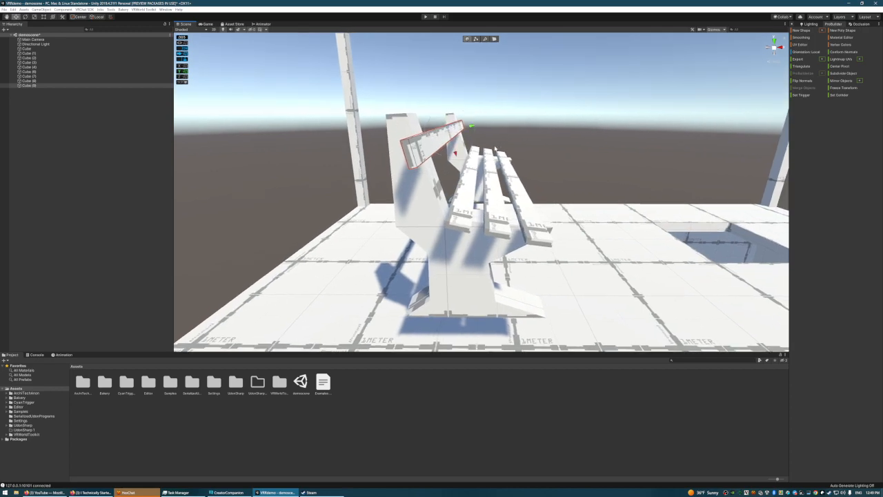
Step: Duplicate the backrest plank twice and space the copies along the backrests to make three slats
{"action": "key", "text": "ctrl+d"}
{"action": "left_click_drag", "start_coordinate": [455, 153], "coordinate": [465, 107]}
{"action": "key", "text": "ctrl+d"}
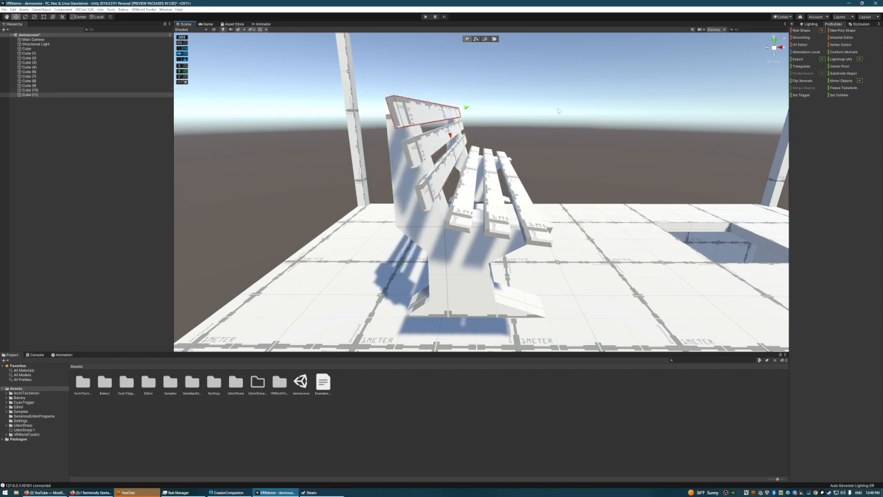
Step: Deselect the top slat and inspect the assembled bench from several angles
{"action": "key", "text": "d"}
{"action": "right_click_drag", "start_coordinate": [559, 111], "coordinate": [452, 110]}
{"action": "right_click_drag", "start_coordinate": [590, 103], "coordinate": [640, 111]}
{"action": "key", "text": "d"}
{"action": "key", "text": "s"}
{"action": "key", "text": "w"}
{"action": "key", "text": "s"}
{"action": "key", "text": "w"}
{"action": "key", "text": "a"}
{"action": "key", "text": "s"}
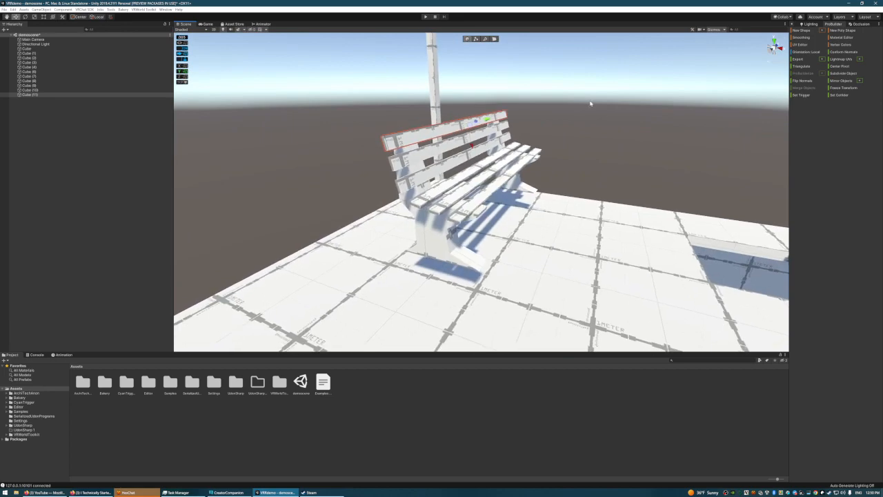
{"action": "left_click", "coordinate": [590, 104]}
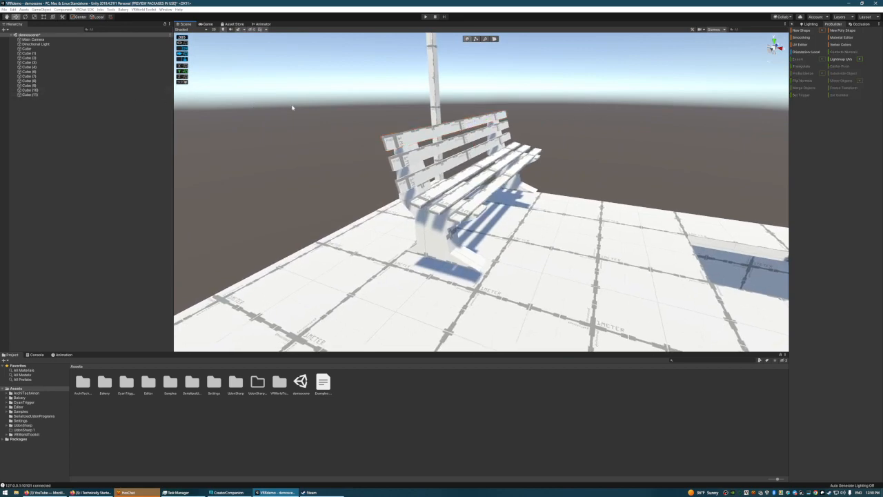
{"action": "key", "text": "a"}
{"action": "right_click_drag", "start_coordinate": [291, 107], "coordinate": [442, 114]}
{"action": "key", "text": "s"}
Step: Make Cube (4) through Cube (11) children of the near bench end, Cube (3), in the hierarchy
{"action": "left_click", "coordinate": [40, 95]}
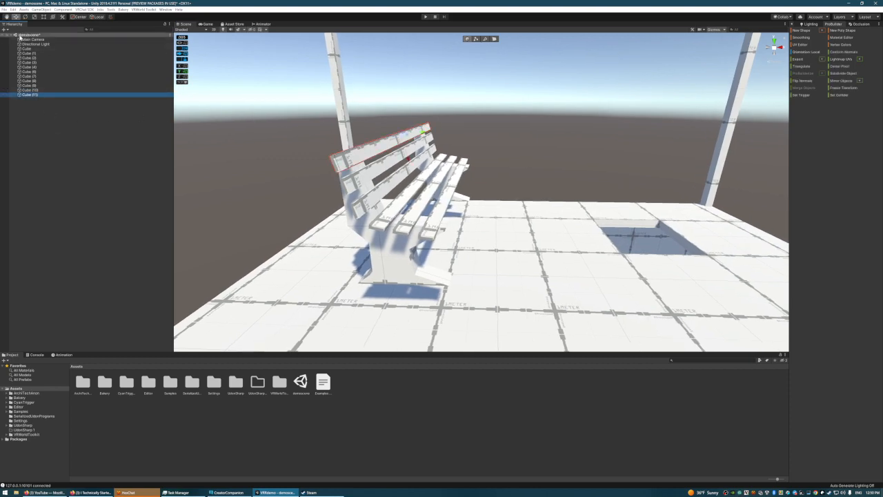
{"action": "left_click", "coordinate": [401, 260]}
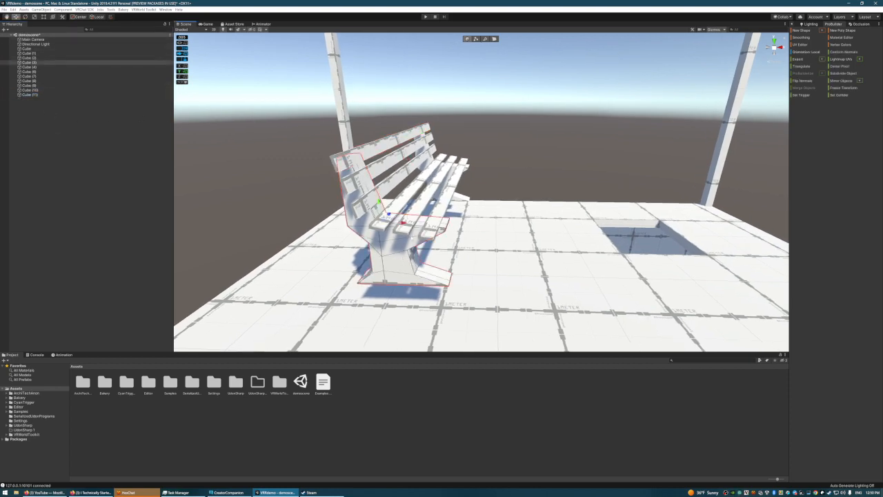
{"action": "left_click", "coordinate": [33, 67]}
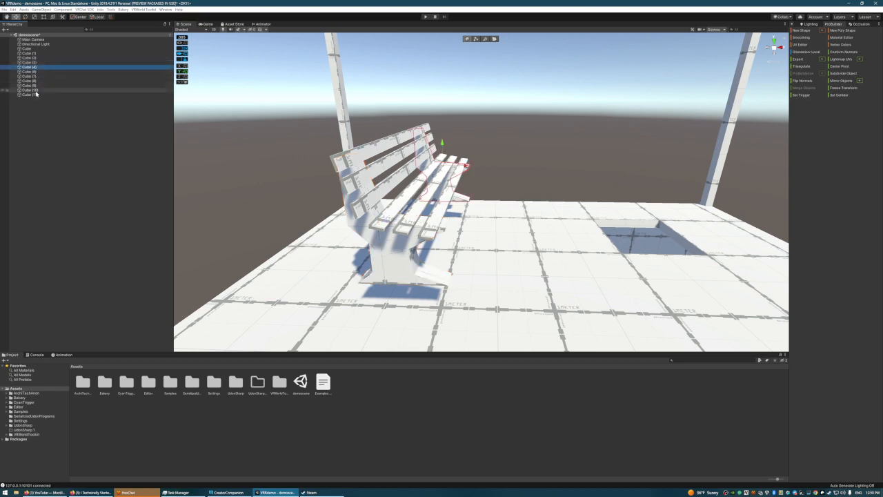
{"action": "left_click", "coordinate": [35, 94], "text": "shift"}
{"action": "left_click_drag", "start_coordinate": [34, 68], "coordinate": [31, 62]}
{"action": "left_click", "coordinate": [69, 140]}
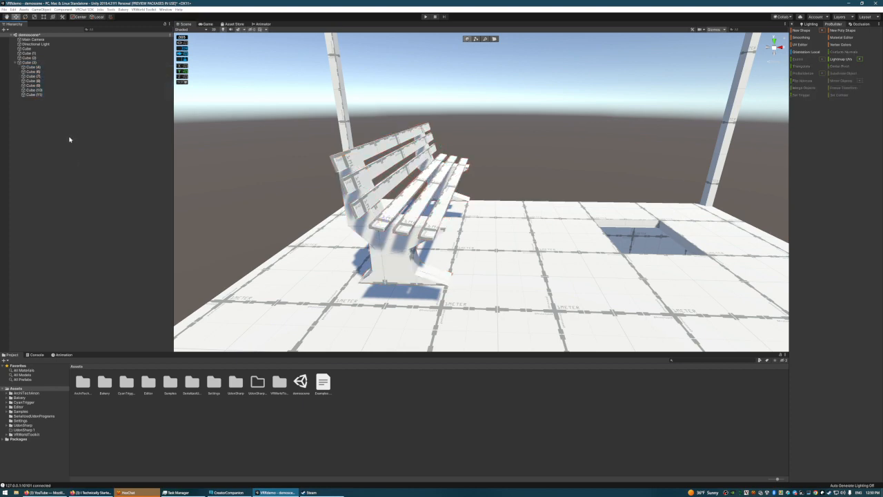
Step: Select the parent Cube (3) and move the whole bench slightly as one group
{"action": "left_click", "coordinate": [29, 62]}
{"action": "mouse_move", "coordinate": [411, 163]}
{"action": "left_mouse_down"}
{"action": "mouse_move", "coordinate": [412, 142]}
{"action": "mouse_move", "coordinate": [412, 174]}
{"action": "left_mouse_up"}
{"action": "right_click_drag", "start_coordinate": [493, 138], "coordinate": [476, 131]}
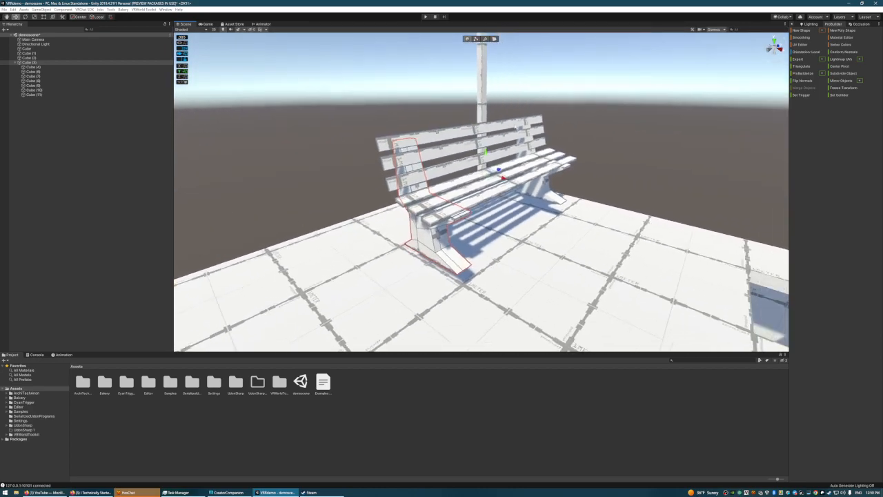
{"action": "right_click_drag", "start_coordinate": [571, 124], "coordinate": [610, 105]}
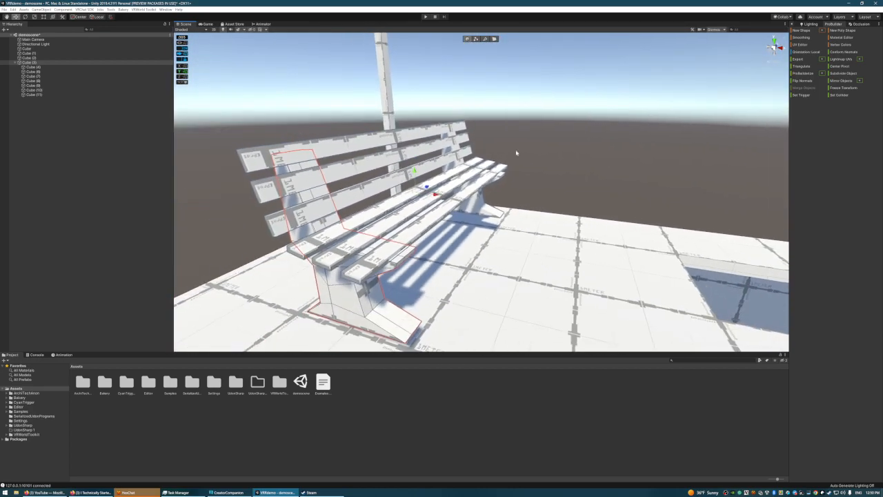
Step: Select only the two bench ends and merge them into one ProBuilder object
{"action": "left_click", "coordinate": [41, 94], "text": "shift"}
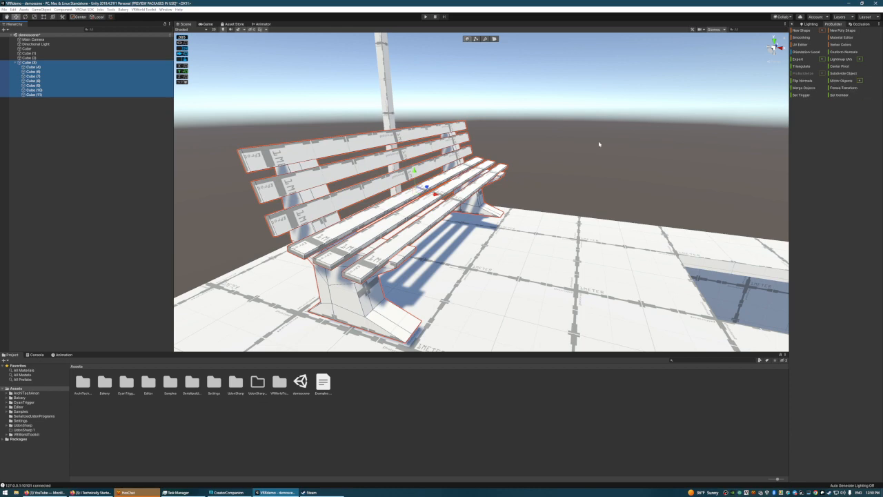
{"action": "left_click", "coordinate": [472, 218]}
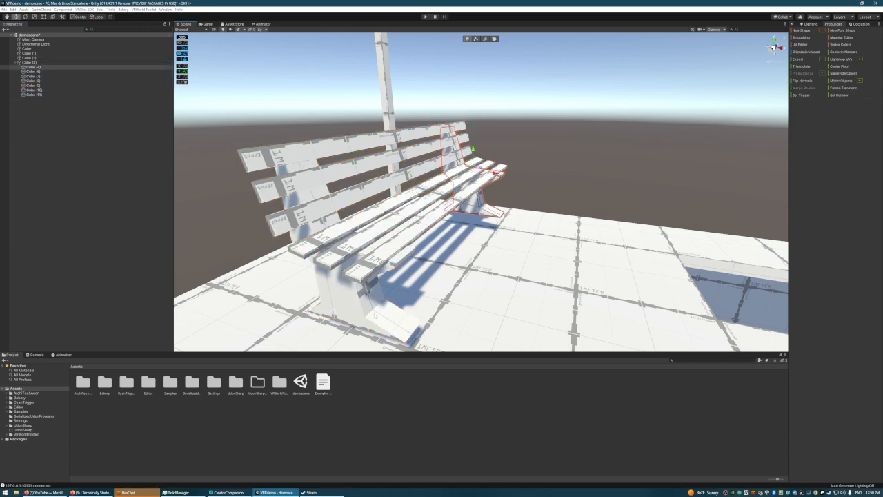
{"action": "left_click", "coordinate": [373, 315], "text": "shift"}
{"action": "left_click", "coordinate": [803, 88]}
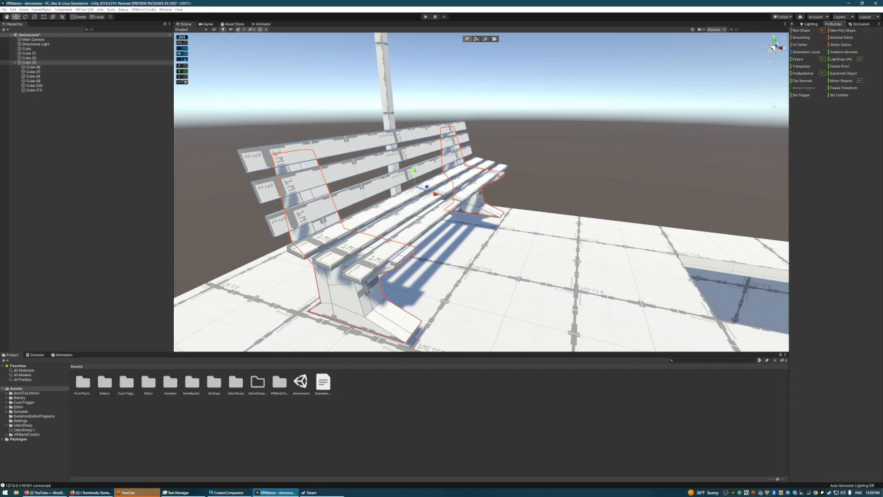
Step: Select the three seat slats and three backrest slats and merge them into one ProBuilder object
{"action": "left_click", "coordinate": [412, 235]}
{"action": "left_click", "coordinate": [407, 215], "text": "shift"}
{"action": "left_click", "coordinate": [402, 200], "text": "shift"}
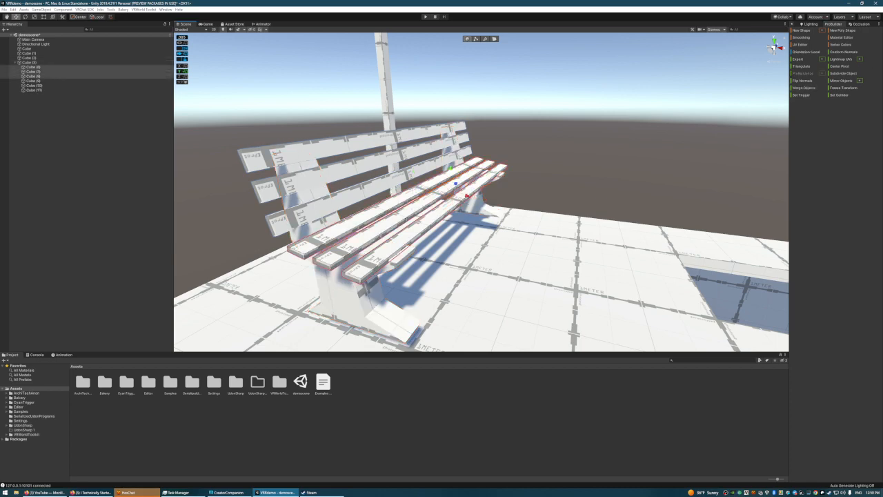
{"action": "left_click", "coordinate": [386, 189], "text": "shift"}
{"action": "left_click", "coordinate": [331, 172], "text": "shift"}
{"action": "left_click", "coordinate": [361, 146], "text": "shift"}
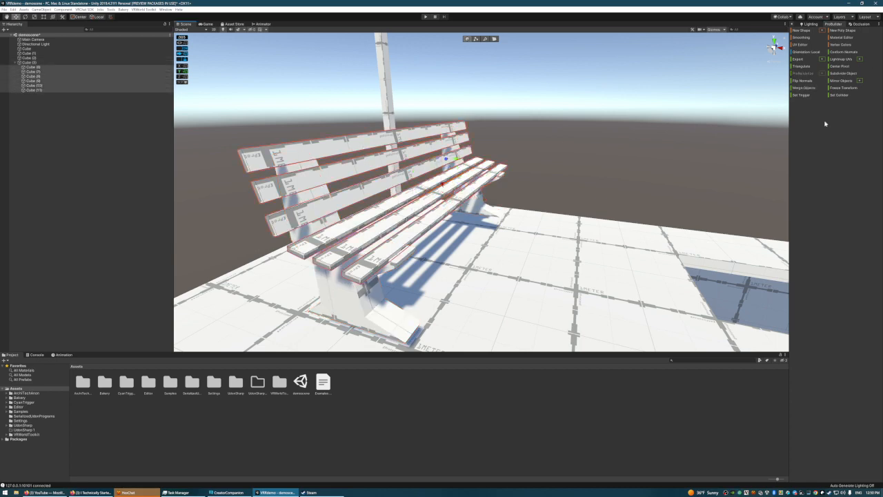
{"action": "left_click", "coordinate": [804, 88]}
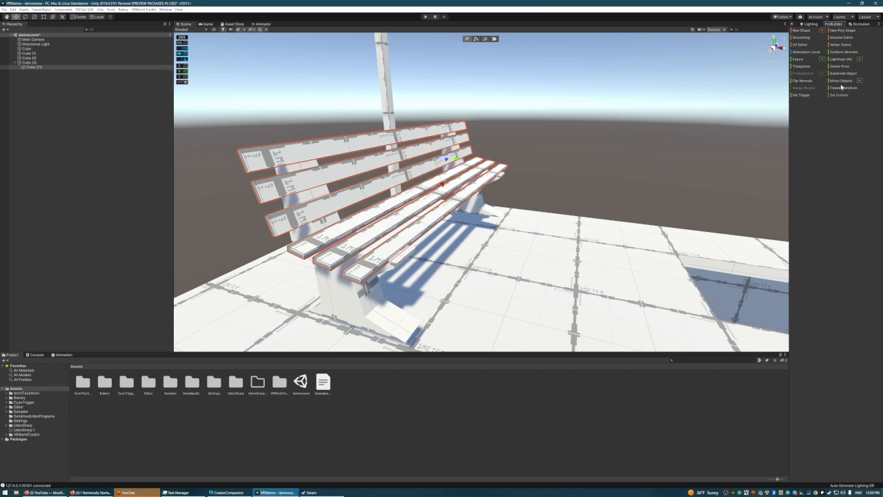
Step: Try sliding the merged slats along the bench's length, and undo the move
{"action": "left_click", "coordinate": [564, 114]}
{"action": "key", "text": "ctrl+z"}
{"action": "right_click_drag", "start_coordinate": [562, 137], "coordinate": [405, 131]}
{"action": "left_click_drag", "start_coordinate": [400, 130], "coordinate": [437, 134]}
{"action": "key", "text": "ctrl+z"}
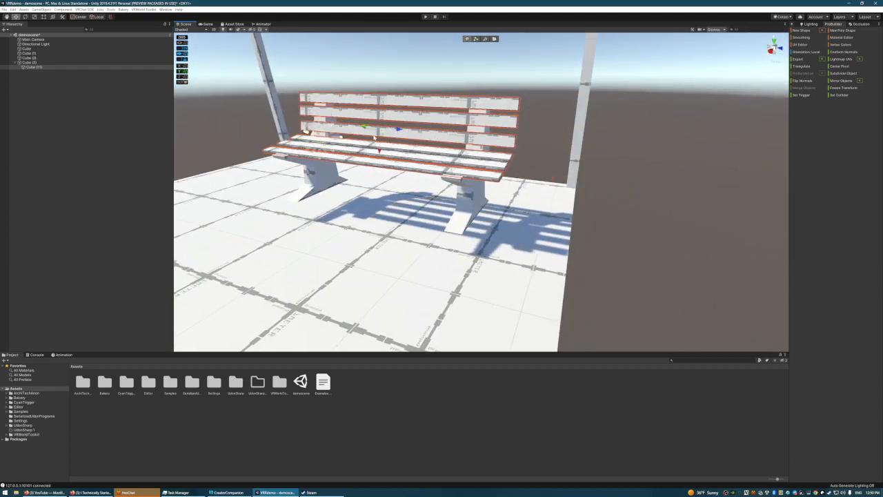
{"action": "right_click_drag", "start_coordinate": [375, 138], "coordinate": [552, 131]}
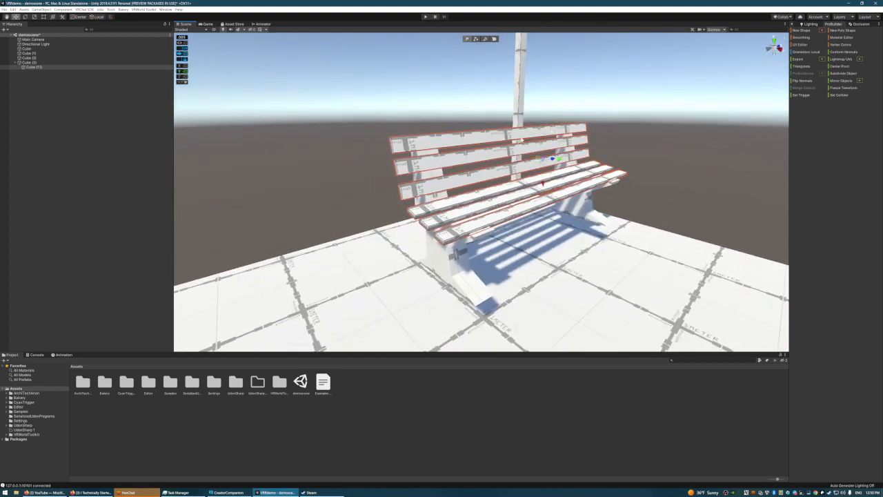
{"action": "right_click_drag", "start_coordinate": [525, 157], "coordinate": [546, 170]}
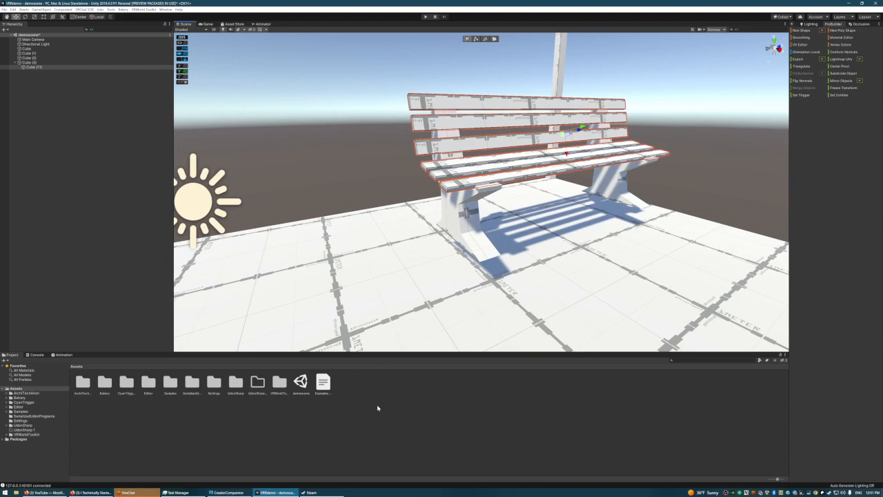
{"action": "right_click_drag", "start_coordinate": [511, 242], "coordinate": [503, 200]}
{"action": "right_click_drag", "start_coordinate": [635, 205], "coordinate": [545, 270]}
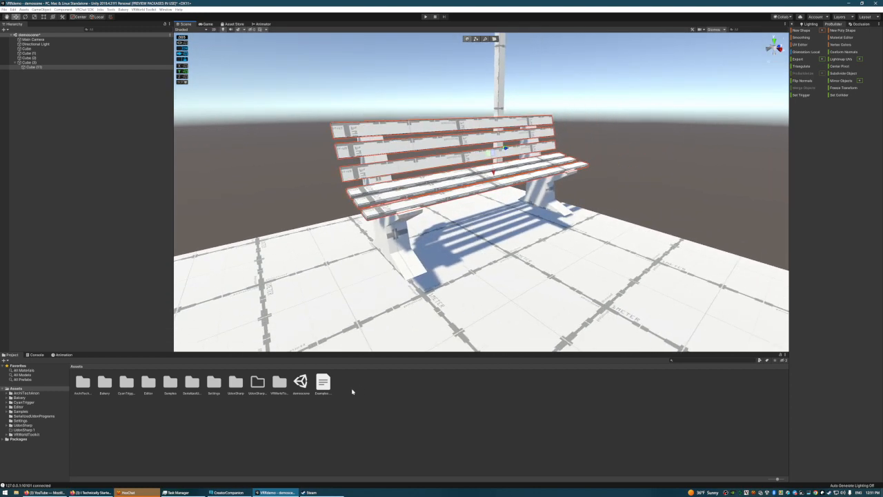
Step: Create a new material named "brown" in the Assets folder
{"action": "right_click", "coordinate": [367, 410]}
{"action": "mouse_move", "coordinate": [412, 279]}
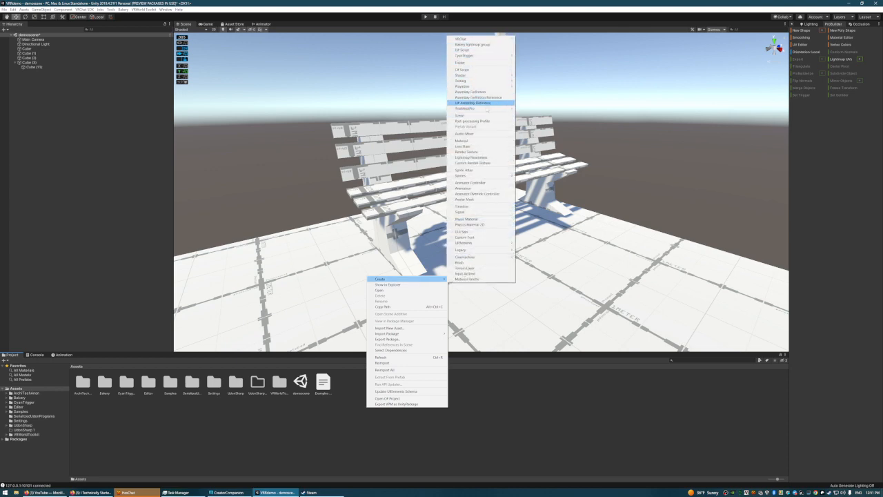
{"action": "left_click", "coordinate": [462, 141]}
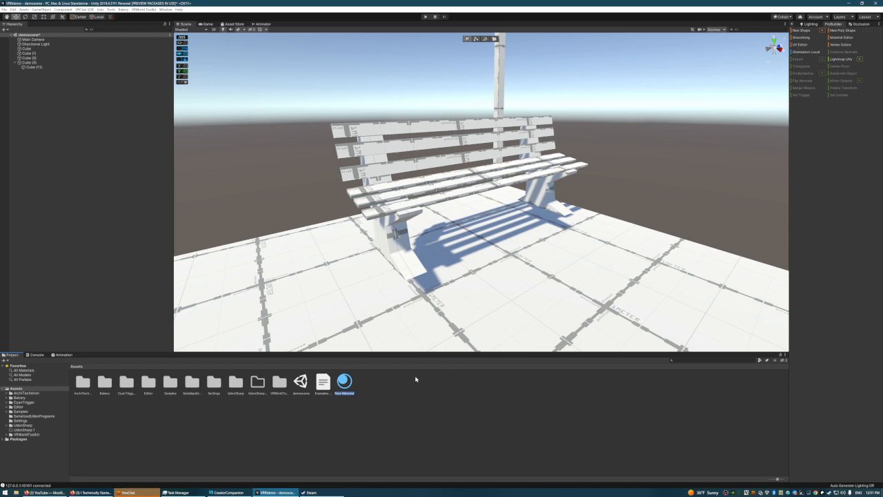
{"action": "type", "text": "wn"}
{"action": "key", "text": "Return"}
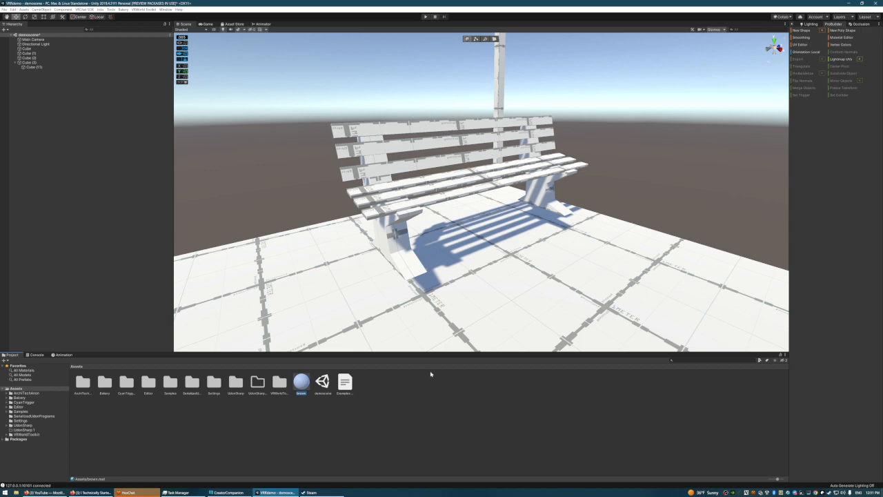
Step: Create a new material named "green" in the Assets folder
{"action": "right_click", "coordinate": [434, 268]}
{"action": "mouse_move", "coordinate": [452, 269]}
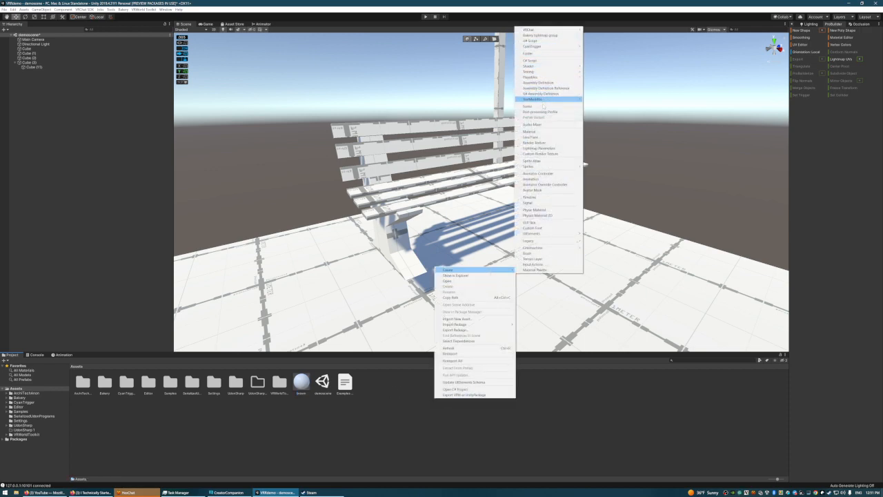
{"action": "left_click", "coordinate": [541, 131]}
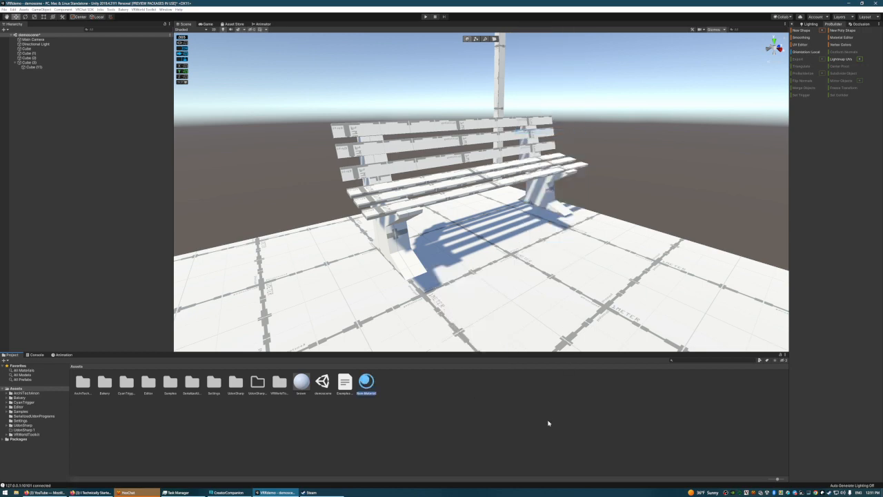
{"action": "type", "text": "gl"}
{"action": "key", "text": "Return"}
Step: Set the albedo colour of the "brown" material to a fully saturated dark orange-brown
{"action": "left_click", "coordinate": [300, 387]}
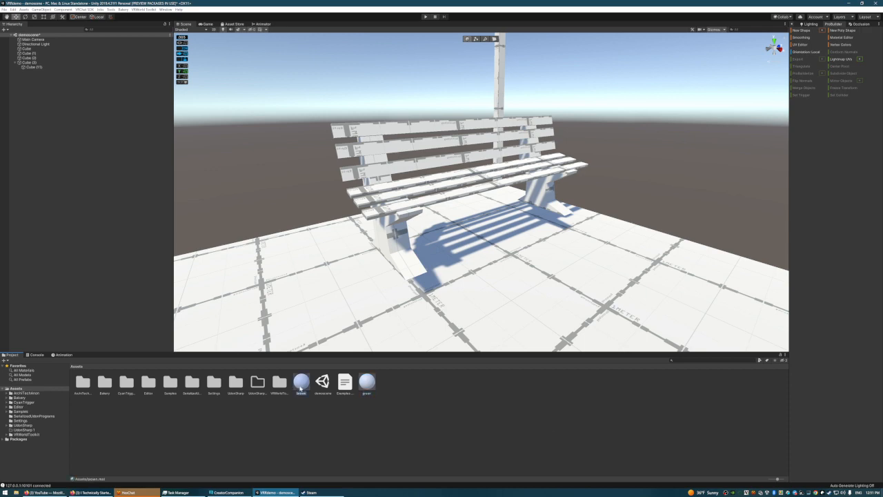
{"action": "left_click", "coordinate": [792, 25]}
{"action": "left_click", "coordinate": [800, 24]}
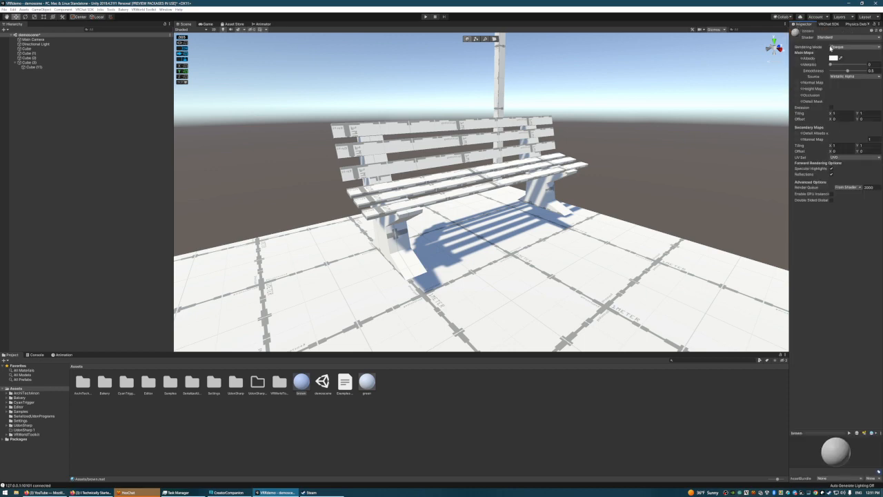
{"action": "left_click", "coordinate": [833, 58]}
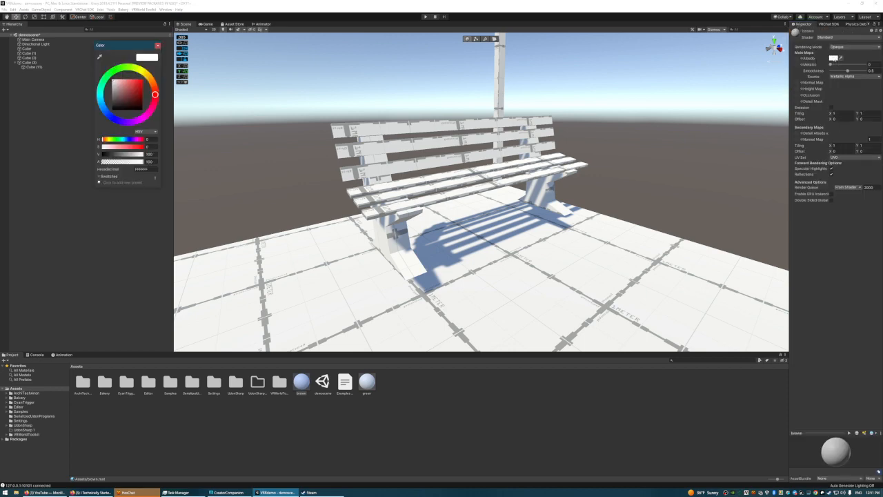
{"action": "left_click", "coordinate": [150, 78]}
{"action": "left_click", "coordinate": [133, 80]}
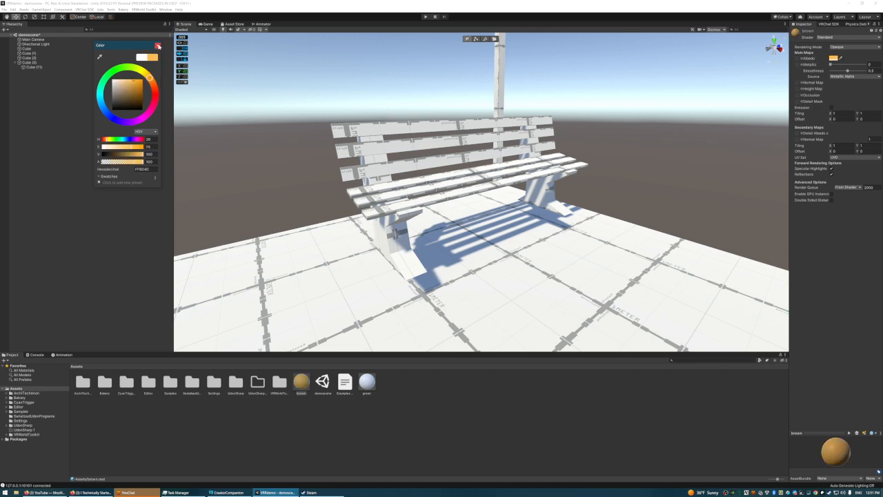
{"action": "left_click_drag", "start_coordinate": [133, 82], "coordinate": [142, 89]}
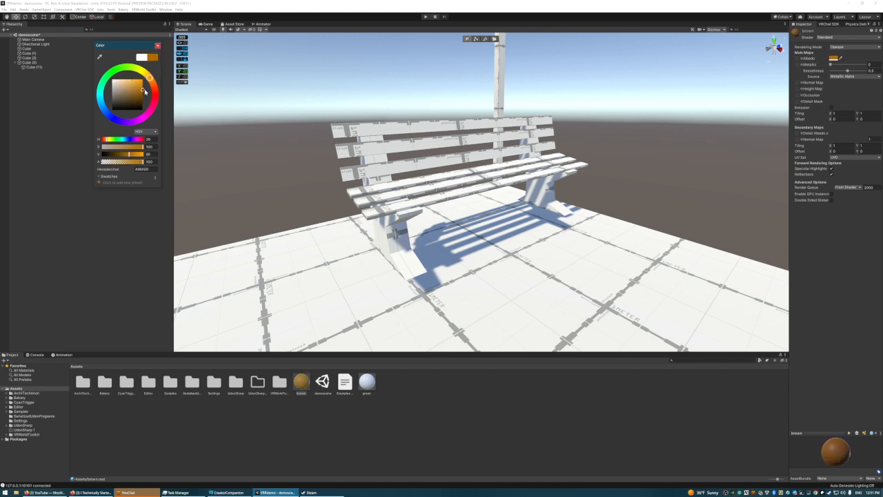
{"action": "left_click", "coordinate": [157, 46]}
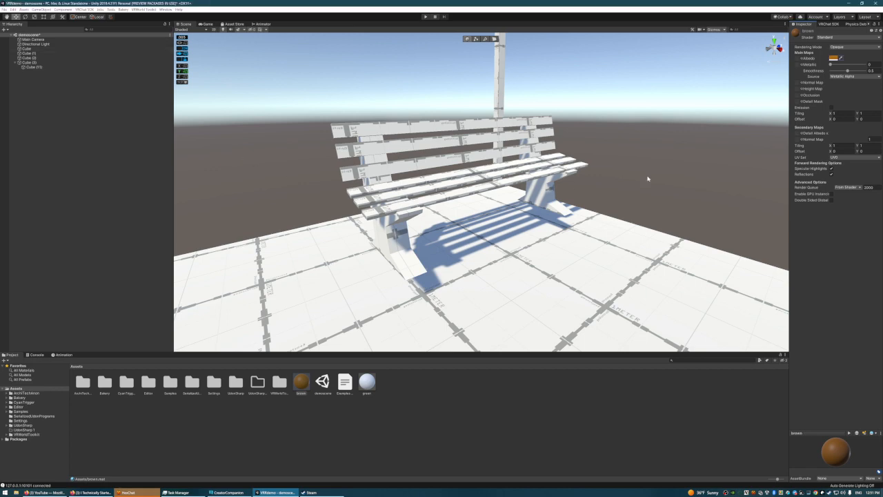
Step: Set the albedo colour of the "green" material to a dark green
{"action": "left_click", "coordinate": [367, 381]}
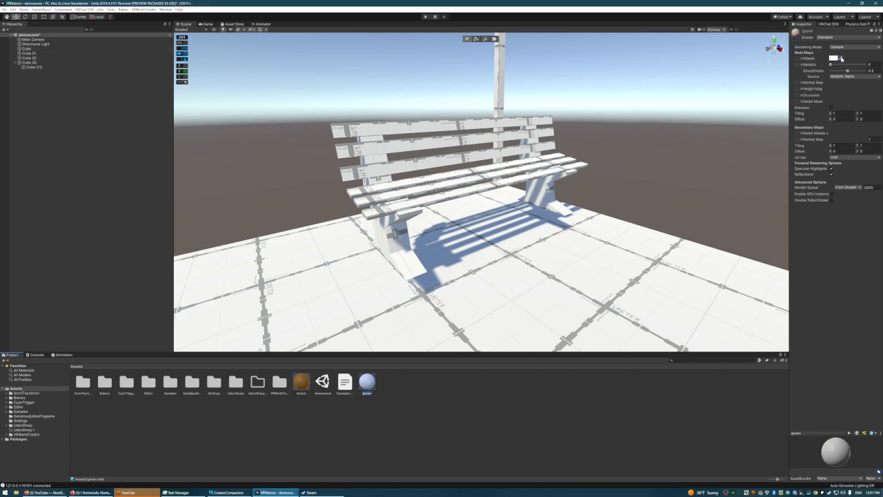
{"action": "left_click", "coordinate": [833, 59]}
{"action": "left_click", "coordinate": [120, 67]}
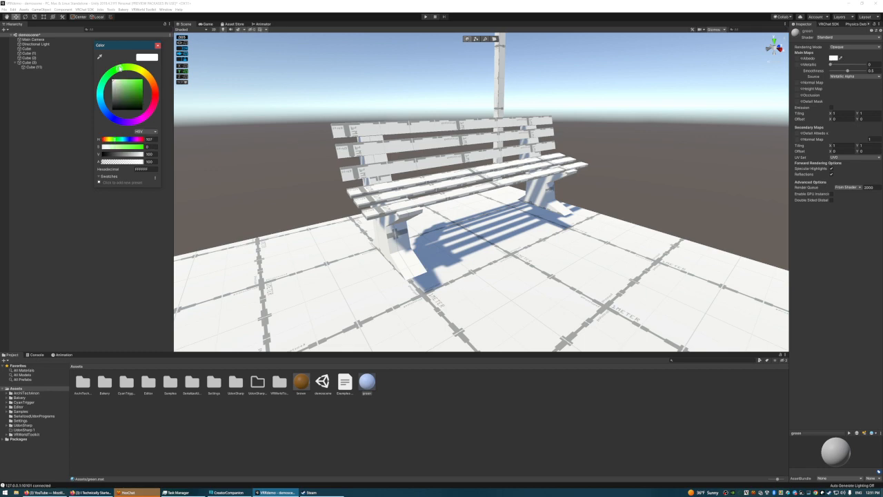
{"action": "mouse_move", "coordinate": [129, 84]}
{"action": "left_mouse_down"}
{"action": "mouse_move", "coordinate": [122, 87]}
{"action": "mouse_move", "coordinate": [136, 92]}
{"action": "left_mouse_up"}
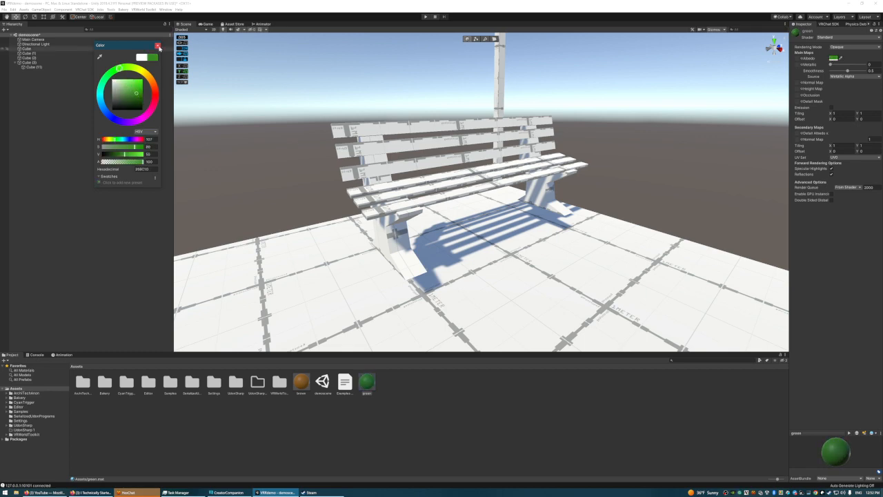
{"action": "left_click", "coordinate": [158, 45]}
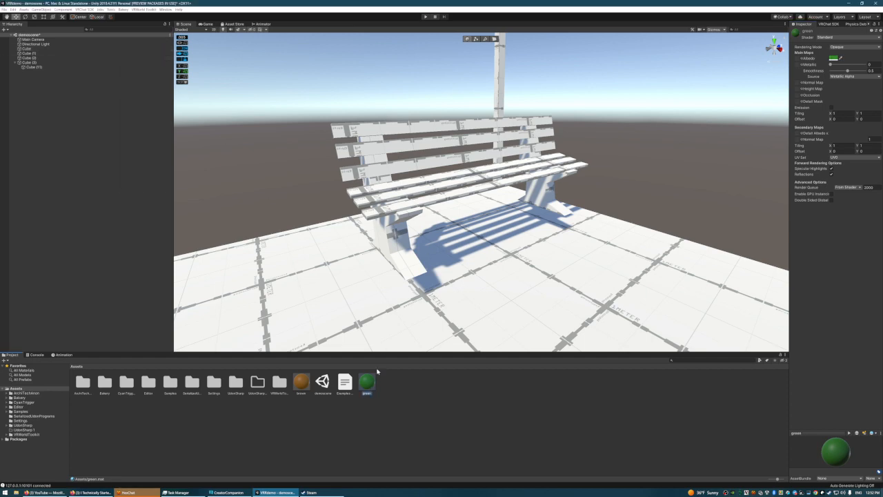
Step: Apply the green material to the bench slats and the brown material to the bench ends
{"action": "left_click_drag", "start_coordinate": [367, 382], "coordinate": [426, 202]}
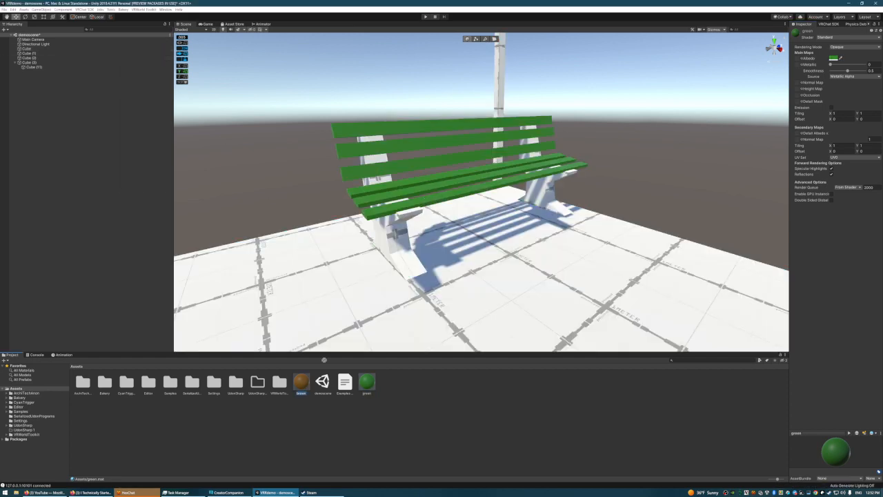
{"action": "left_click_drag", "start_coordinate": [301, 382], "coordinate": [393, 241]}
{"action": "scroll", "coordinate": [529, 243], "scroll_direction": "up", "scroll_amount": 5}
{"action": "right_click_drag", "start_coordinate": [528, 243], "coordinate": [542, 263]}
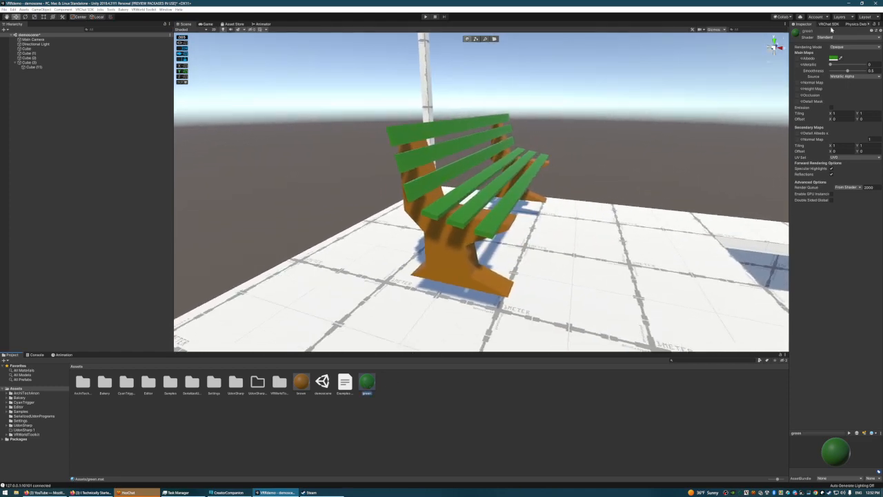
Step: Set the smoothness of the green and brown materials to 0 and clear the selection
{"action": "left_click_drag", "start_coordinate": [848, 71], "coordinate": [828, 72]}
{"action": "left_click", "coordinate": [302, 382]}
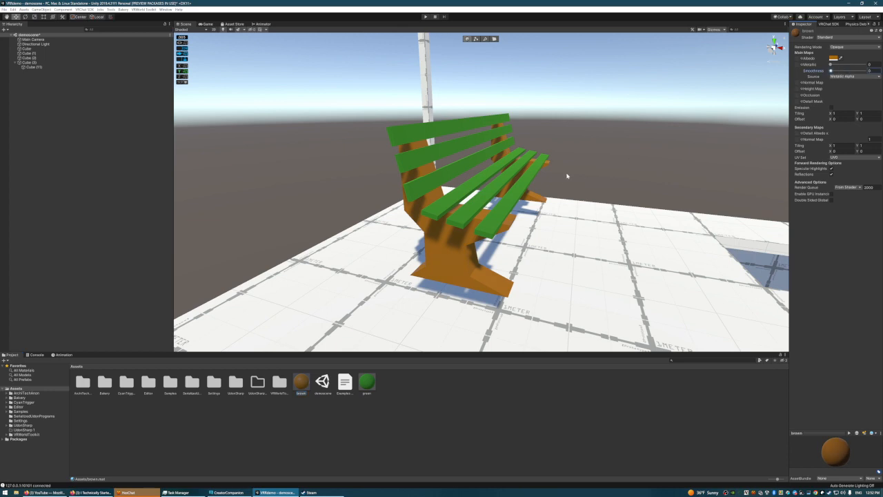
{"action": "left_click", "coordinate": [595, 123]}
Step: Examine the coloured bench from several angles, along with the room wall beneath the roof
{"action": "left_click_drag", "start_coordinate": [607, 152], "coordinate": [570, 144], "text": "alt"}
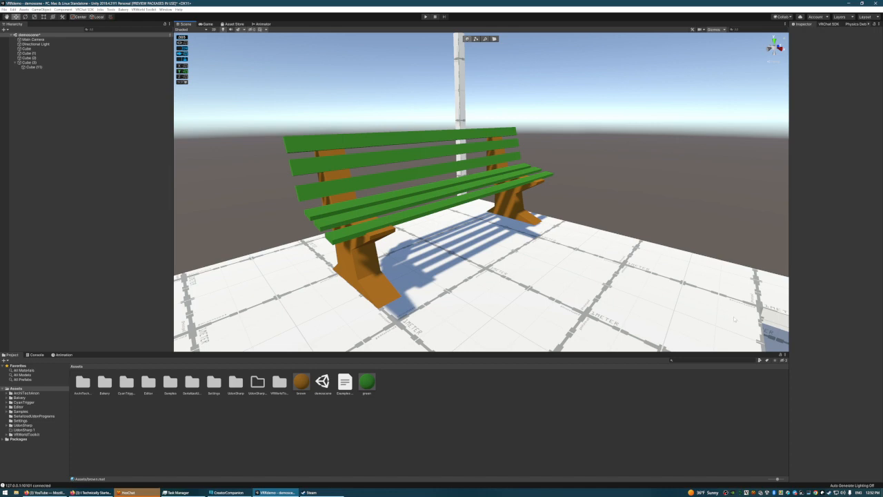
{"action": "key", "text": "s"}
{"action": "right_click_drag", "start_coordinate": [677, 224], "coordinate": [668, 235]}
{"action": "key", "text": "w"}
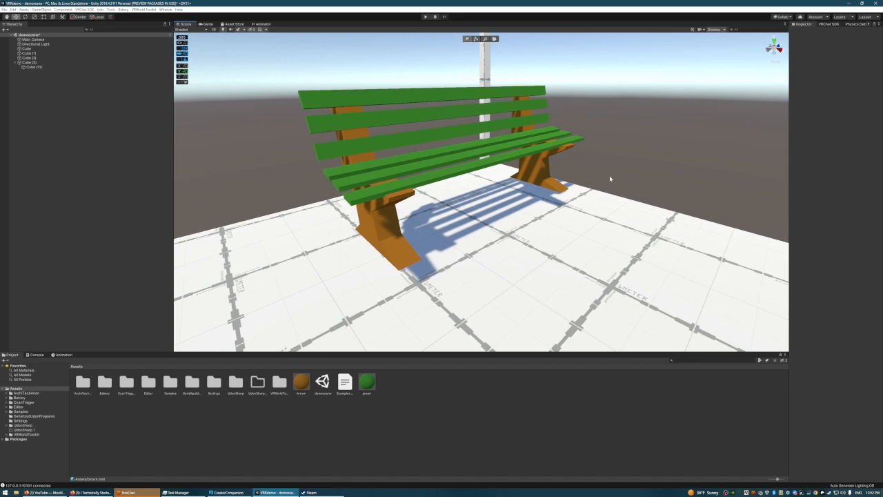
{"action": "left_click_drag", "start_coordinate": [603, 167], "coordinate": [600, 161], "text": "alt"}
{"action": "right_click_drag", "start_coordinate": [601, 162], "coordinate": [624, 162]}
{"action": "key", "text": "w"}
{"action": "key", "text": "a"}
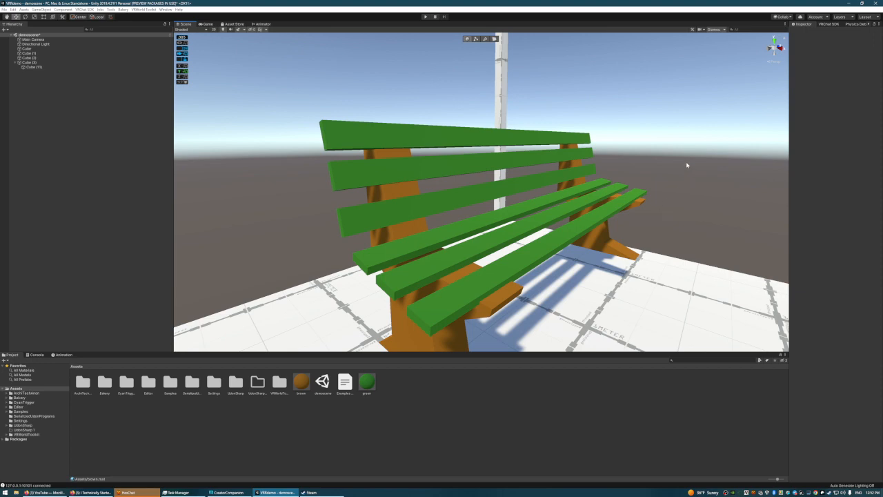
{"action": "key", "text": "s"}
{"action": "right_click_drag", "start_coordinate": [689, 166], "coordinate": [660, 177]}
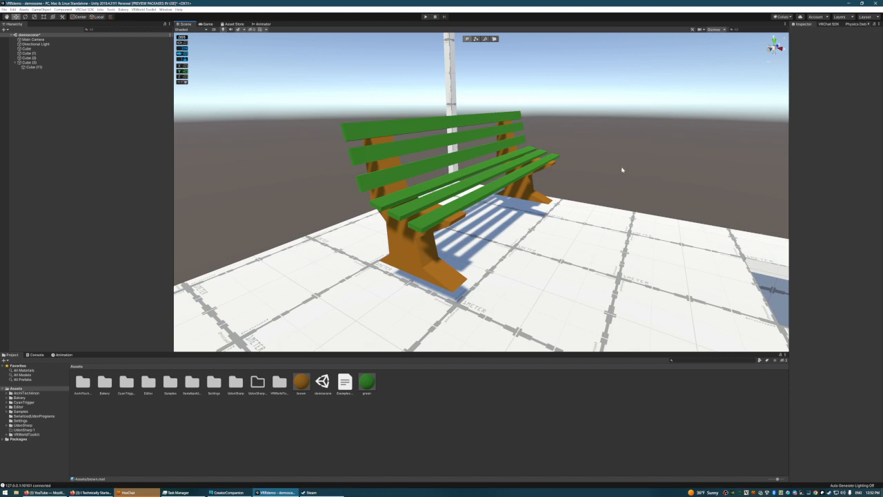
{"action": "left_click_drag", "start_coordinate": [621, 169], "coordinate": [591, 170], "text": "alt"}
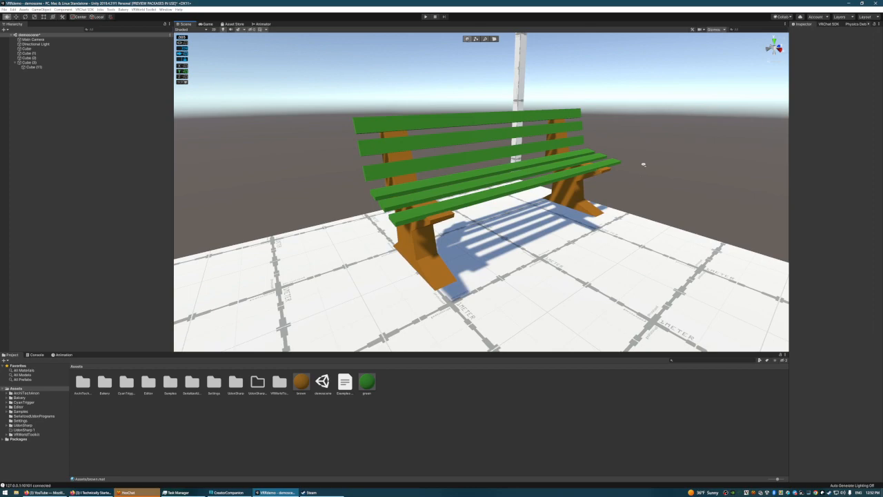
{"action": "right_click_drag", "start_coordinate": [644, 164], "coordinate": [667, 163]}
{"action": "scroll", "coordinate": [643, 145], "scroll_direction": "down", "scroll_amount": 4}
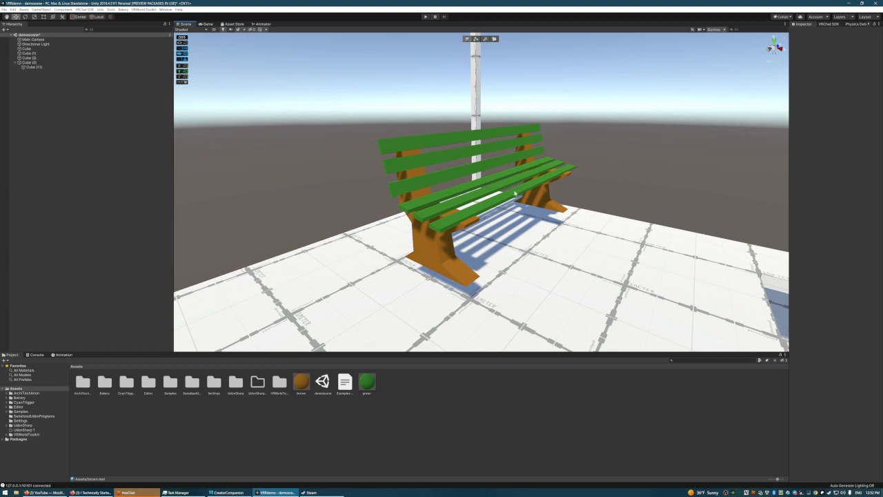
{"action": "right_click_drag", "start_coordinate": [601, 173], "coordinate": [724, 187]}
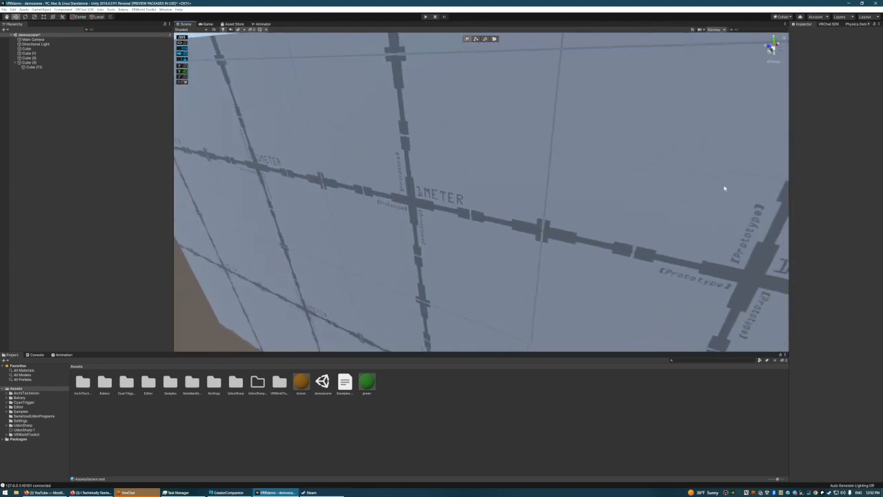
{"action": "left_click", "coordinate": [526, 184]}
{"action": "right_click_drag", "start_coordinate": [526, 184], "coordinate": [548, 147]}
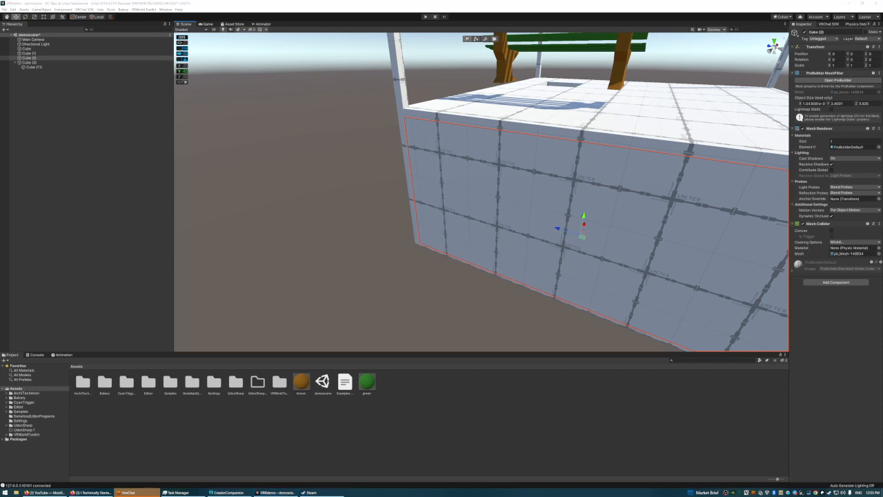
{"action": "right_click_drag", "start_coordinate": [610, 207], "coordinate": [525, 153]}
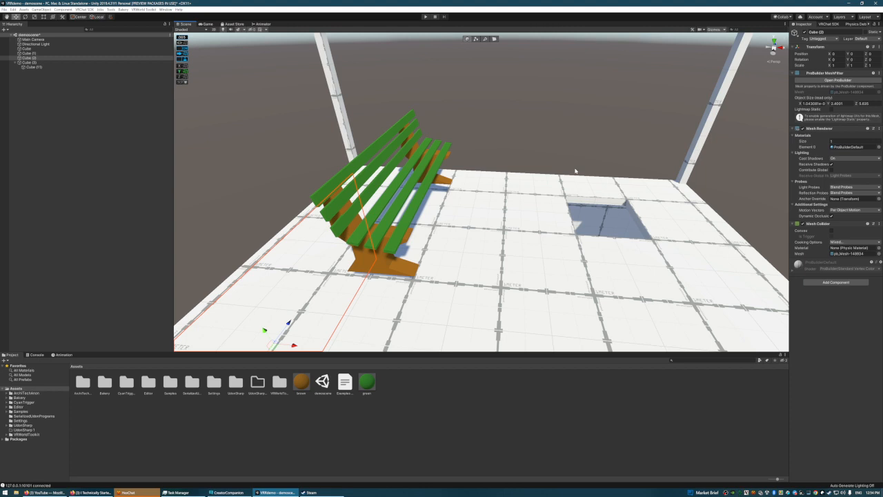
Step: Scale the whole bench down uniformly to 0.91 through its parent object Cube (3)
{"action": "left_click", "coordinate": [57, 62]}
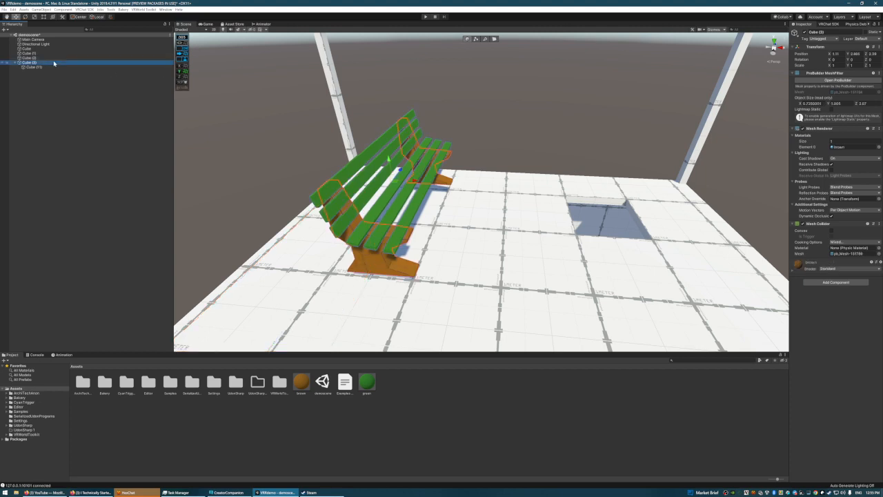
{"action": "key", "text": "r"}
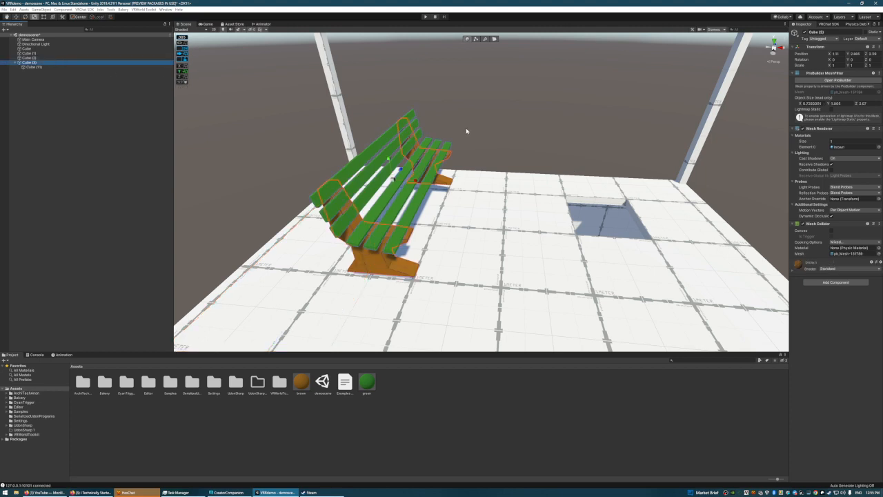
{"action": "mouse_move", "coordinate": [395, 180]}
{"action": "left_mouse_down"}
{"action": "mouse_move", "coordinate": [379, 188]}
{"action": "mouse_move", "coordinate": [442, 159]}
{"action": "mouse_move", "coordinate": [387, 183]}
{"action": "left_mouse_up"}
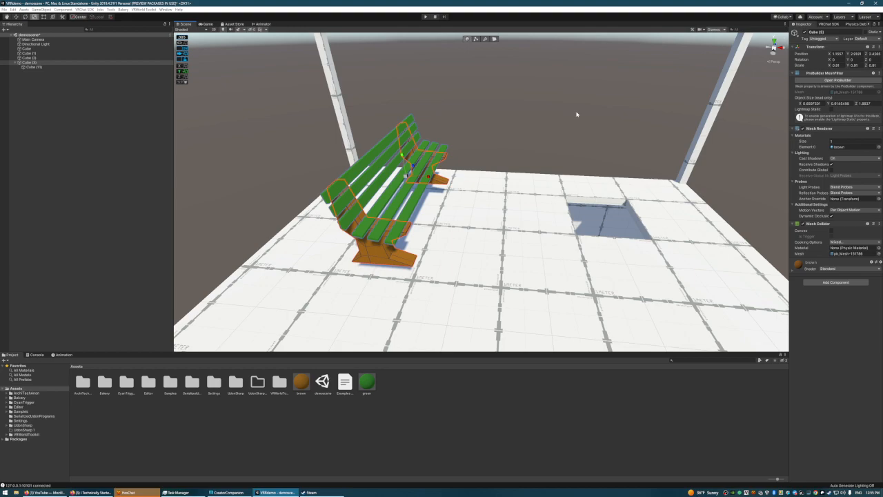
{"action": "left_click", "coordinate": [475, 104]}
Step: Switch to edge editing and select a vertical rear edge on one of the bench ends
{"action": "key", "text": "w"}
{"action": "right_click_drag", "start_coordinate": [488, 122], "coordinate": [542, 128]}
{"action": "key", "text": "a"}
{"action": "key", "text": "s"}
{"action": "key", "text": "d"}
{"action": "left_click", "coordinate": [528, 173]}
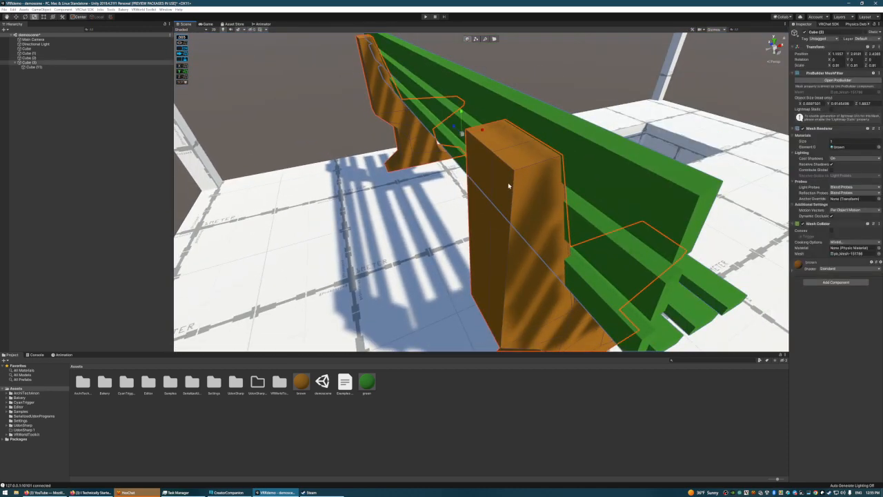
{"action": "left_click", "coordinate": [485, 39]}
{"action": "left_click", "coordinate": [515, 196]}
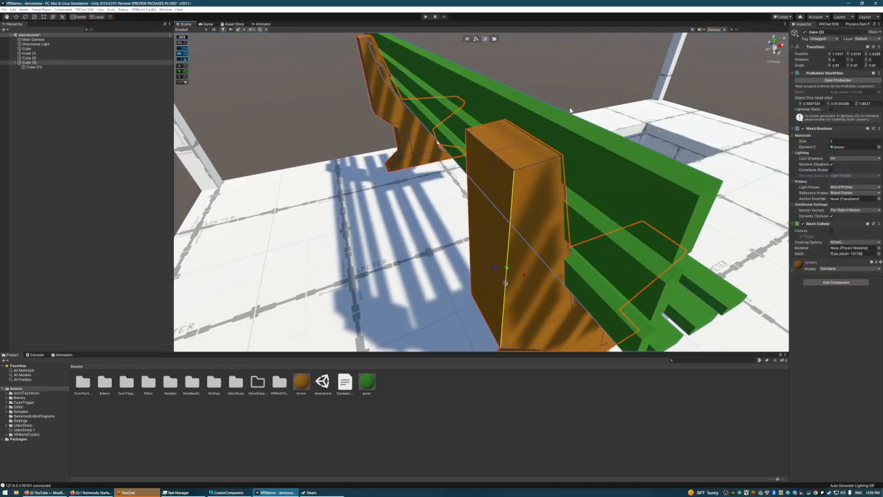
Step: Try scaling the vertical rear edge of the bench end, and clear the selection
{"action": "key", "text": "a"}
{"action": "right_click_drag", "start_coordinate": [572, 112], "coordinate": [558, 166]}
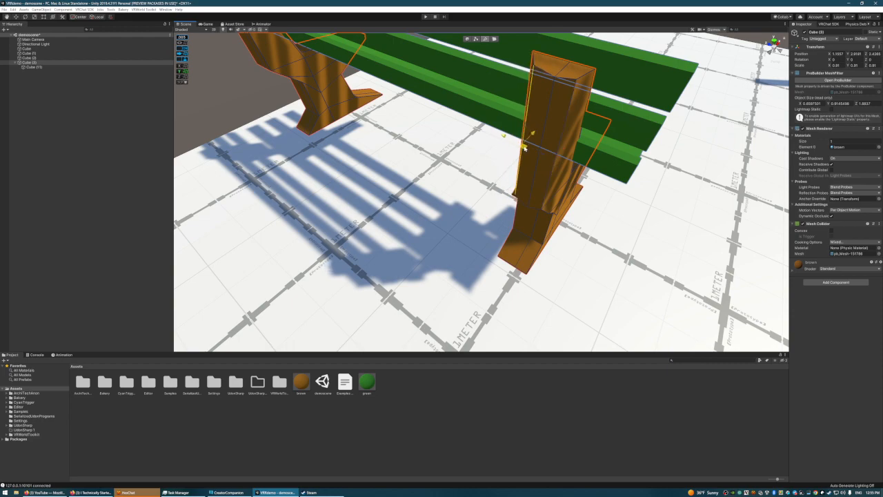
{"action": "right_click_drag", "start_coordinate": [637, 153], "coordinate": [458, 141]}
{"action": "right_click_drag", "start_coordinate": [563, 110], "coordinate": [457, 201]}
{"action": "left_click", "coordinate": [444, 203]}
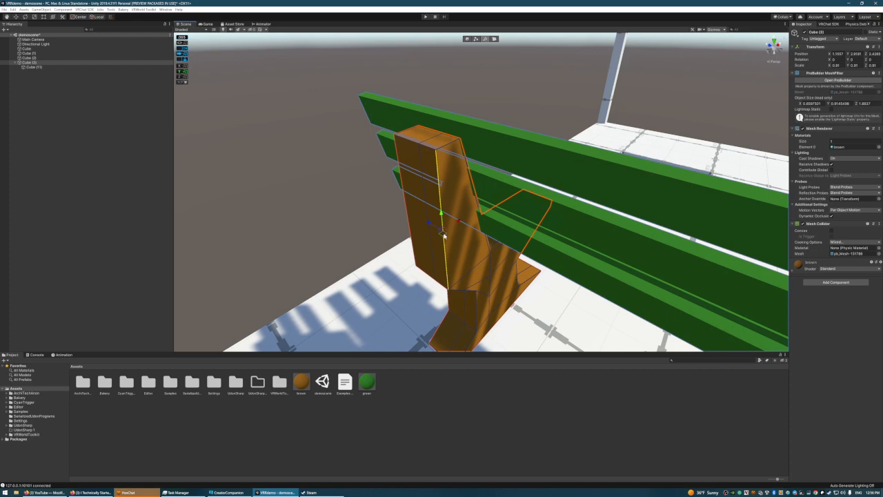
{"action": "right_click_drag", "start_coordinate": [443, 203], "coordinate": [508, 250]}
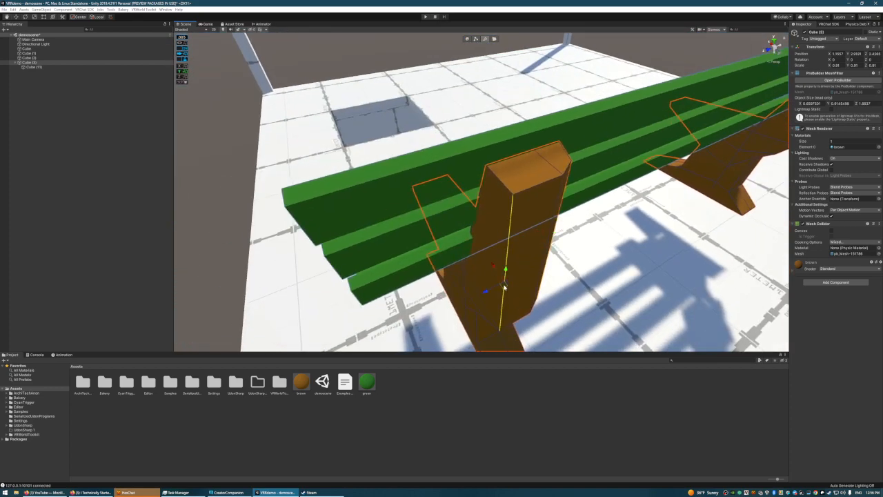
{"action": "left_click_drag", "start_coordinate": [504, 287], "coordinate": [509, 270]}
{"action": "right_click_drag", "start_coordinate": [621, 171], "coordinate": [549, 128]}
{"action": "left_click", "coordinate": [551, 126]}
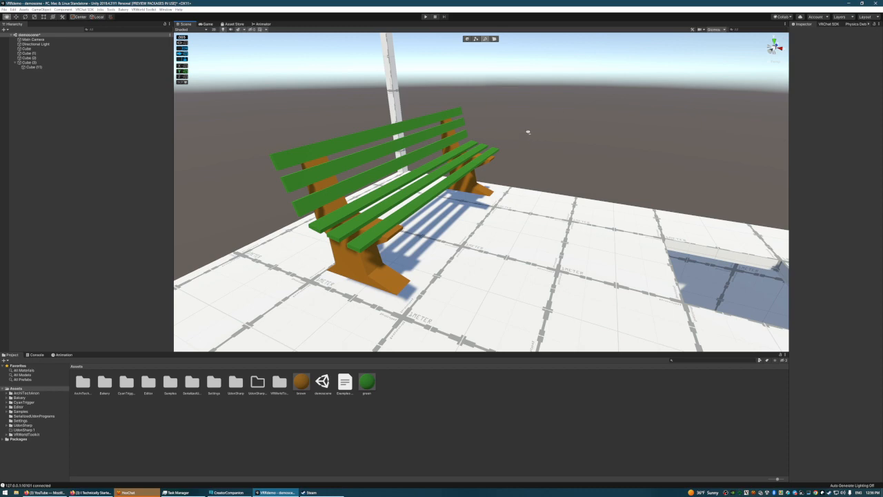
Step: Examine the bench from the end and the front, down to its near foot
{"action": "key", "text": "a"}
{"action": "right_click_drag", "start_coordinate": [529, 131], "coordinate": [551, 136]}
{"action": "key", "text": "s"}
{"action": "key", "text": "d"}
{"action": "key", "text": "w"}
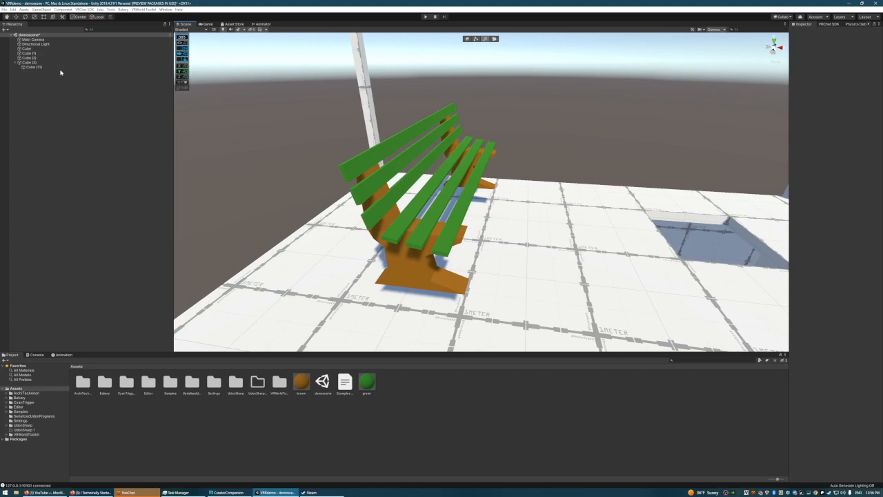
{"action": "left_click", "coordinate": [29, 62]}
{"action": "right_click_drag", "start_coordinate": [542, 99], "coordinate": [502, 116]}
{"action": "key", "text": "s"}
{"action": "key", "text": "w"}
{"action": "key", "text": "a"}
{"action": "key", "text": "s"}
{"action": "left_click", "coordinate": [591, 104]}
{"action": "key", "text": "d"}
{"action": "key", "text": "s"}
{"action": "key", "text": "w"}
{"action": "key", "text": "s"}
{"action": "key", "text": "a"}
Step: Try moving an edge on the near foot of the bench, and undo the change
{"action": "left_click", "coordinate": [409, 312]}
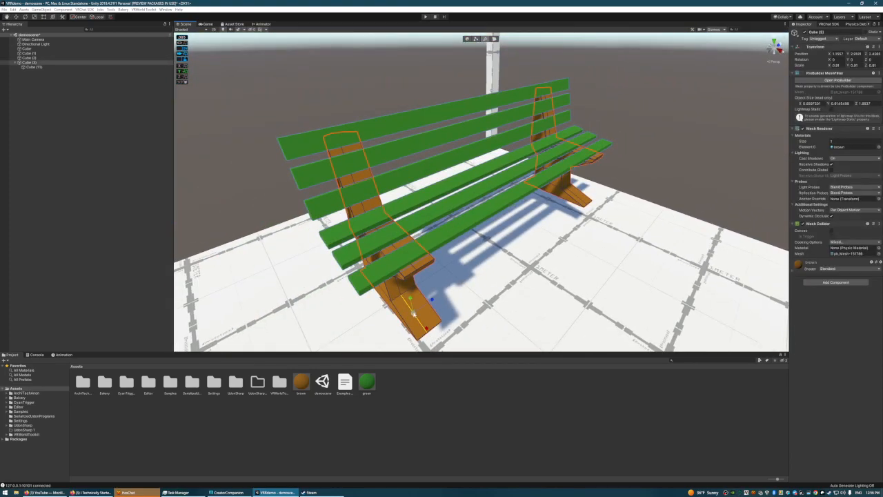
{"action": "left_click_drag", "start_coordinate": [414, 313], "coordinate": [387, 304]}
{"action": "key", "text": "ctrl+z"}
Step: Return to object editing, scale the whole bench up uniformly to about 1.47, and clear the selection
{"action": "left_click", "coordinate": [467, 39]}
{"action": "left_click_drag", "start_coordinate": [502, 167], "coordinate": [655, 122]}
{"action": "scroll", "coordinate": [575, 181], "scroll_direction": "down", "scroll_amount": 8}
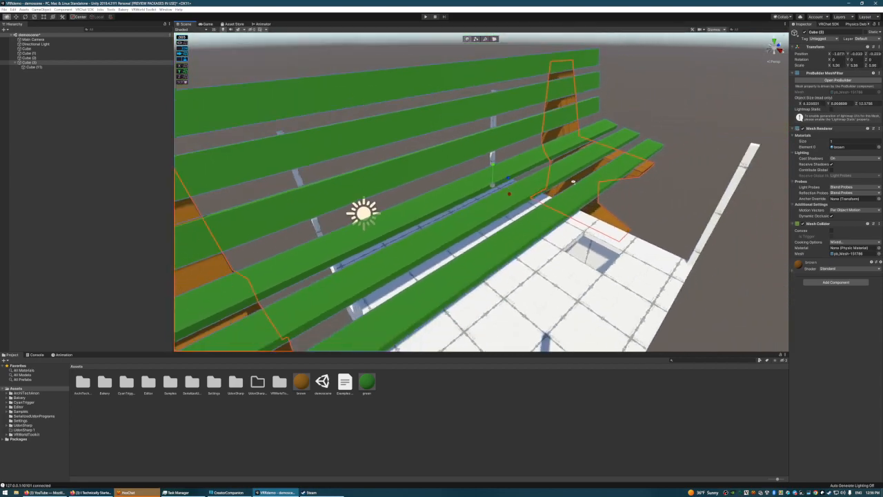
{"action": "right_click_drag", "start_coordinate": [576, 182], "coordinate": [542, 193]}
{"action": "left_click_drag", "start_coordinate": [501, 169], "coordinate": [476, 176]}
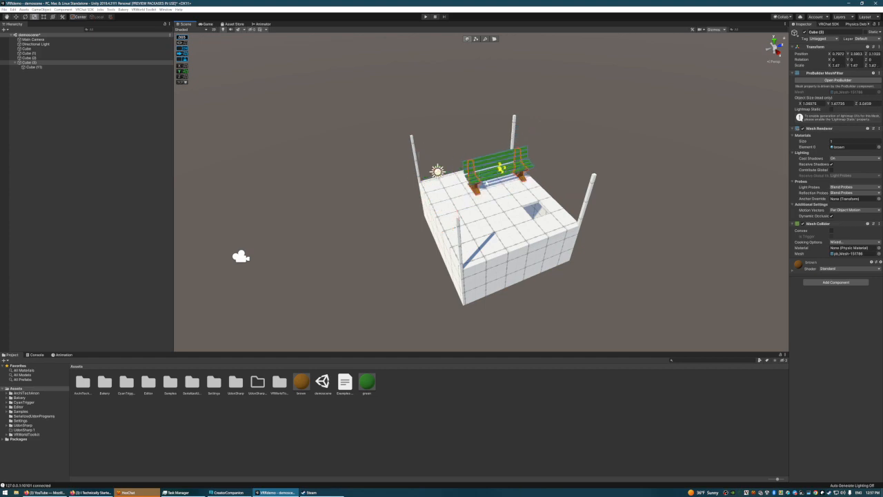
{"action": "left_click", "coordinate": [562, 142]}
Step: Examine the enlarged bench and the surrounding roof from several angles and distances
{"action": "right_click_drag", "start_coordinate": [520, 139], "coordinate": [545, 149]}
{"action": "key", "text": "w"}
{"action": "key", "text": "a"}
{"action": "key", "text": "s"}
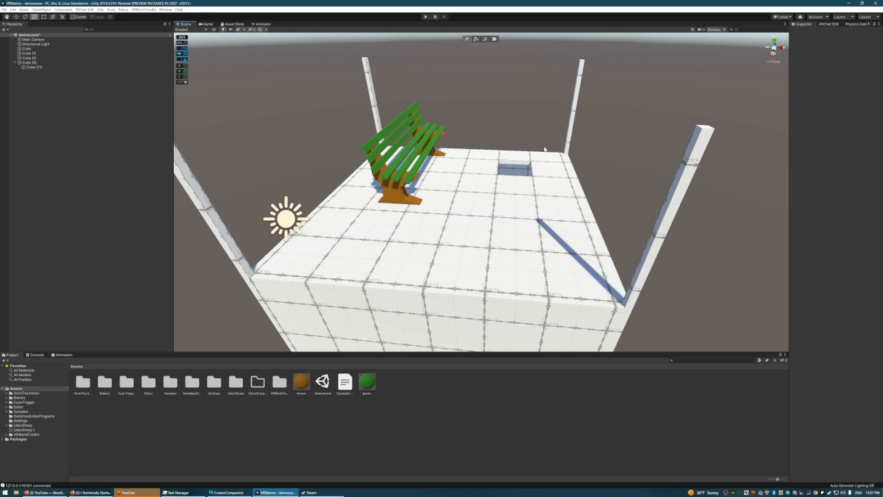
{"action": "right_click_drag", "start_coordinate": [524, 142], "coordinate": [407, 152]}
{"action": "key", "text": "w"}
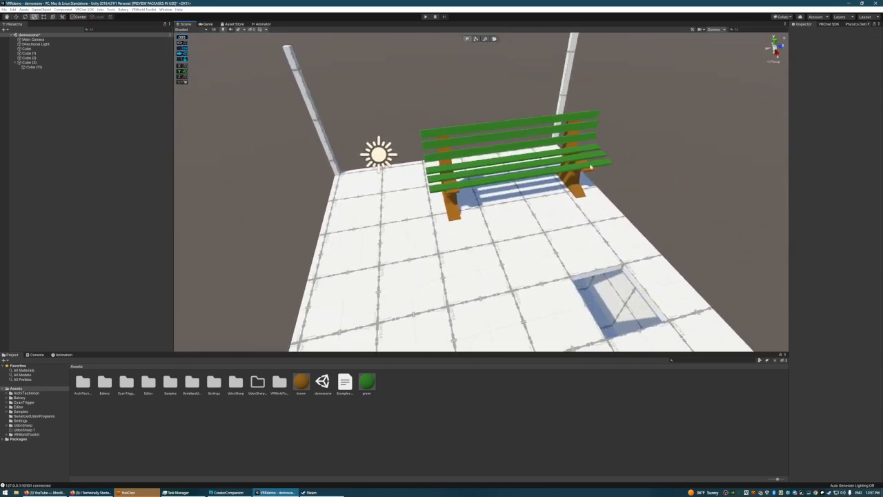
{"action": "key", "text": "w"}
{"action": "right_click_drag", "start_coordinate": [611, 167], "coordinate": [695, 151]}
{"action": "key", "text": "s"}
{"action": "key", "text": "s"}
{"action": "right_click_drag", "start_coordinate": [606, 158], "coordinate": [521, 143]}
{"action": "key", "text": "d"}
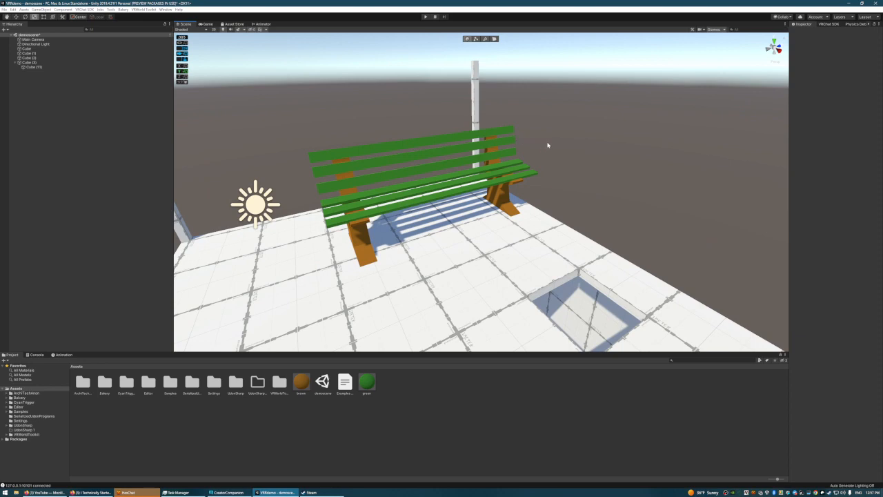
{"action": "key", "text": "d"}
{"action": "right_click_drag", "start_coordinate": [548, 144], "coordinate": [612, 134]}
{"action": "key", "text": "s"}
{"action": "key", "text": "w"}
{"action": "key", "text": "a"}
{"action": "key", "text": "d"}
{"action": "key", "text": "w"}
{"action": "key", "text": "w"}
{"action": "key", "text": "s"}
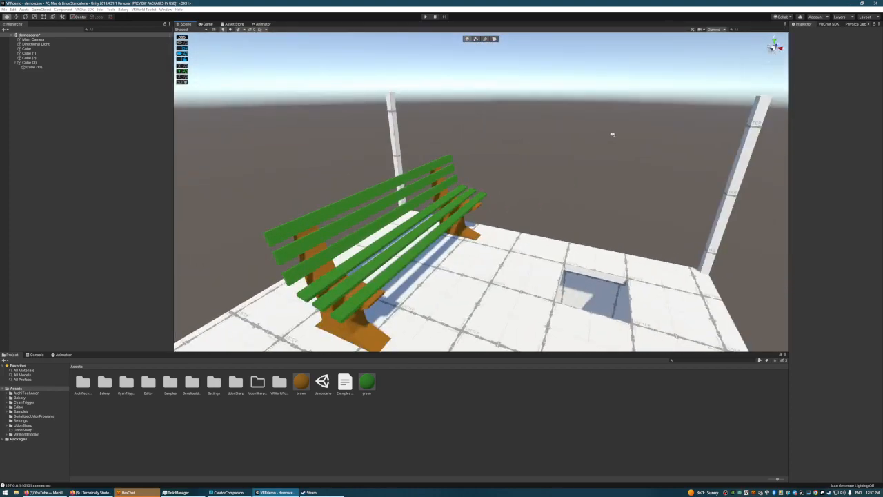
{"action": "right_click_drag", "start_coordinate": [561, 149], "coordinate": [443, 124]}
{"action": "right_click_drag", "start_coordinate": [505, 136], "coordinate": [551, 155]}
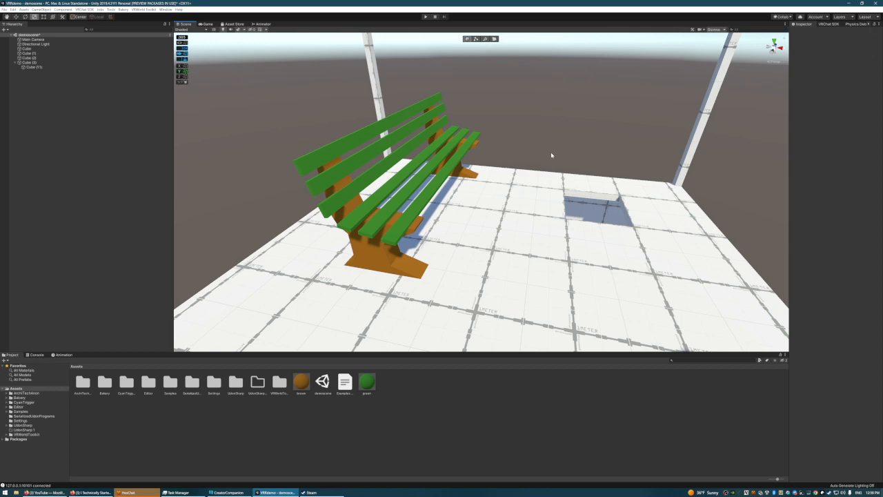
Step: Select the bench's green slats, inspect them up close, and clear the selection
{"action": "right_click_drag", "start_coordinate": [523, 122], "coordinate": [503, 133]}
{"action": "key", "text": "w"}
{"action": "left_click", "coordinate": [449, 170]}
{"action": "right_click_drag", "start_coordinate": [514, 196], "coordinate": [573, 153]}
{"action": "key", "text": "w"}
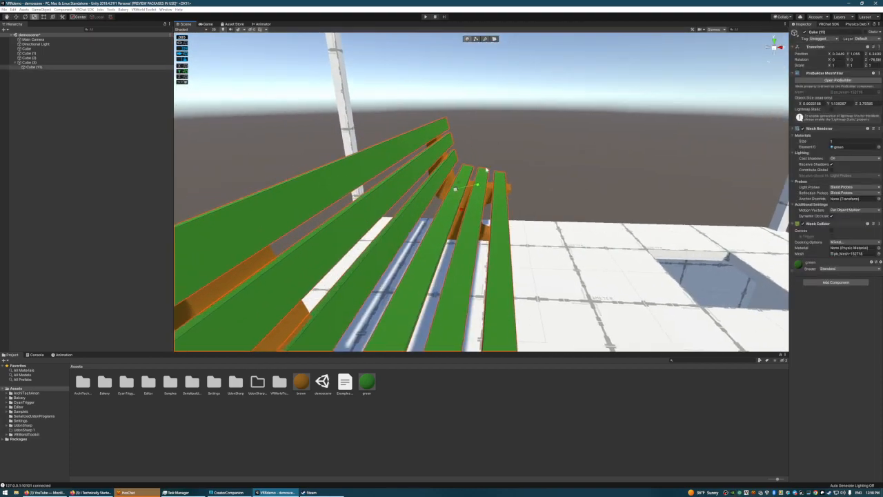
{"action": "key", "text": "w"}
{"action": "key", "text": "s"}
{"action": "right_click_drag", "start_coordinate": [514, 149], "coordinate": [523, 114]}
{"action": "left_click", "coordinate": [547, 96]}
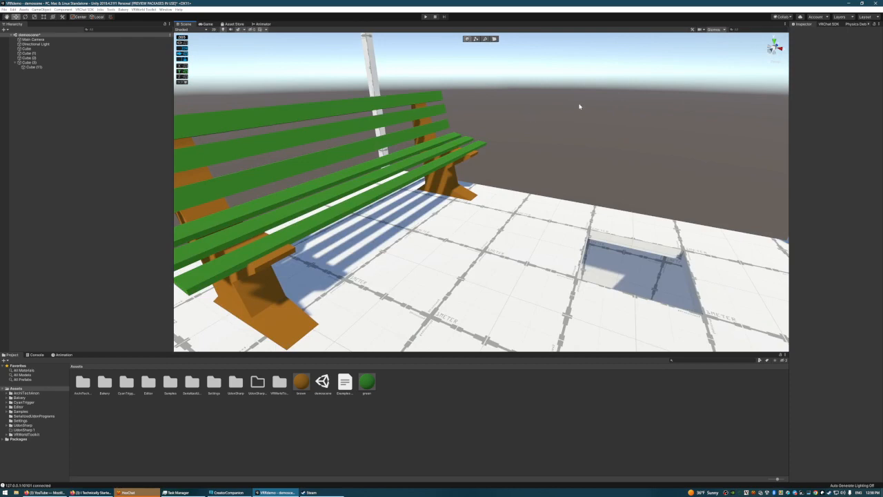
{"action": "key", "text": "s"}
{"action": "right_click_drag", "start_coordinate": [579, 107], "coordinate": [578, 122]}
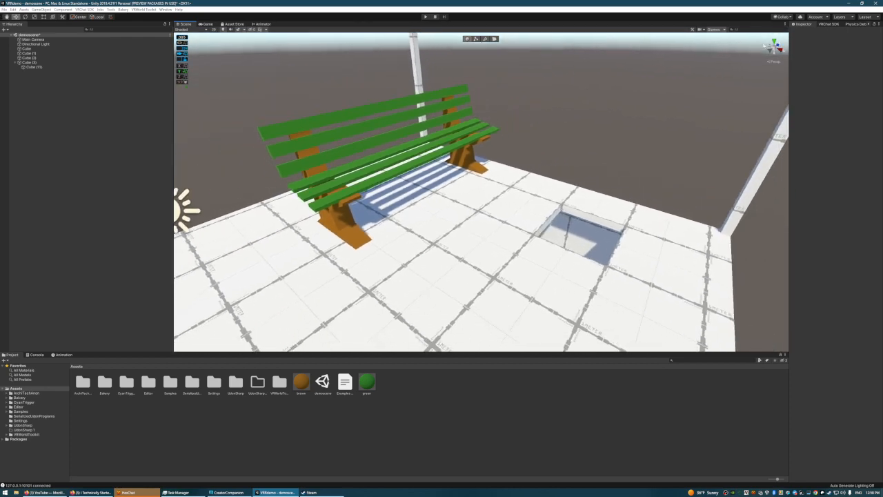
Step: Add a new ProBuilder cube and position it above the bench
{"action": "left_click", "coordinate": [872, 24]}
{"action": "left_click", "coordinate": [831, 25]}
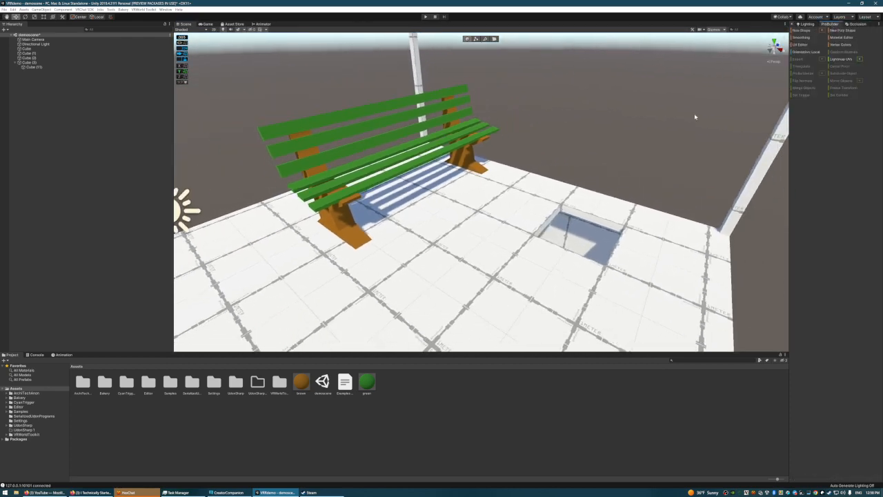
{"action": "left_click", "coordinate": [466, 39]}
{"action": "left_click", "coordinate": [804, 31]}
{"action": "right_click_drag", "start_coordinate": [583, 136], "coordinate": [557, 163]}
{"action": "left_click_drag", "start_coordinate": [545, 150], "coordinate": [366, 73]}
{"action": "right_click_drag", "start_coordinate": [361, 156], "coordinate": [453, 139]}
{"action": "right_click_drag", "start_coordinate": [559, 160], "coordinate": [581, 196]}
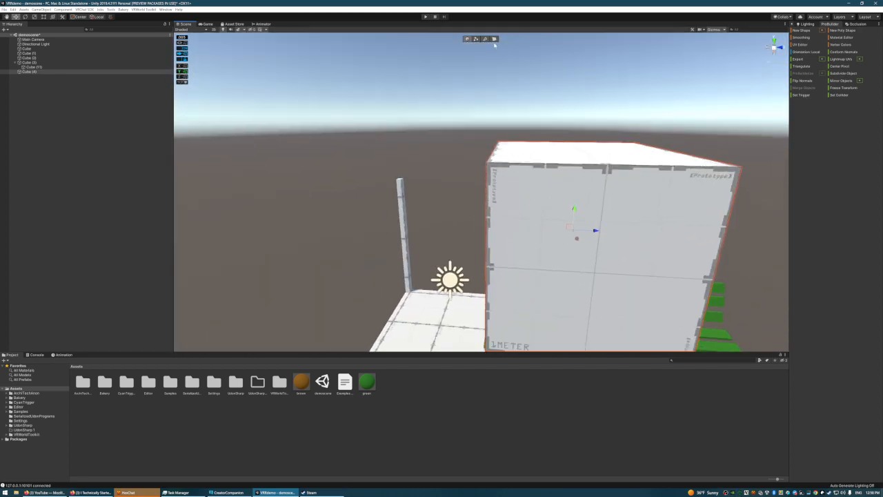
Step: Switch to face editing and detach the cube's side face at the front of the bench into a separate object
{"action": "left_click", "coordinate": [494, 40]}
{"action": "left_click", "coordinate": [581, 197]}
{"action": "right_click_drag", "start_coordinate": [570, 93], "coordinate": [463, 146]}
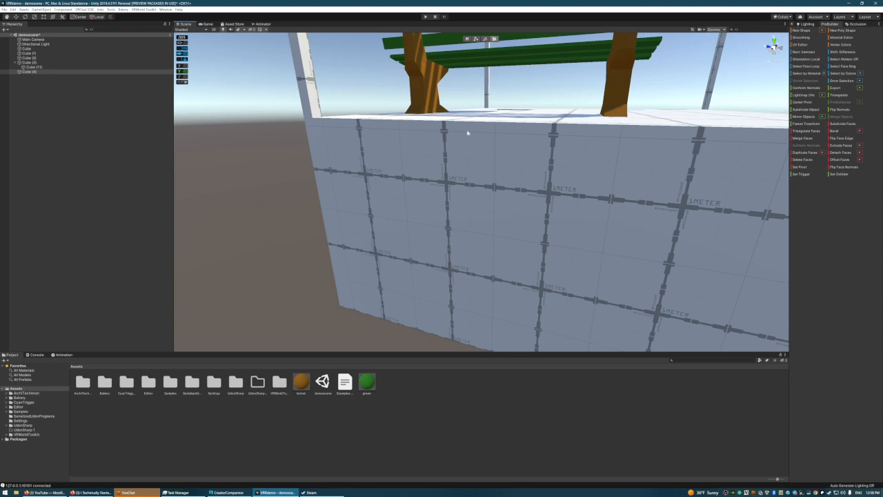
{"action": "right_click_drag", "start_coordinate": [539, 194], "coordinate": [557, 202]}
{"action": "key", "text": "f"}
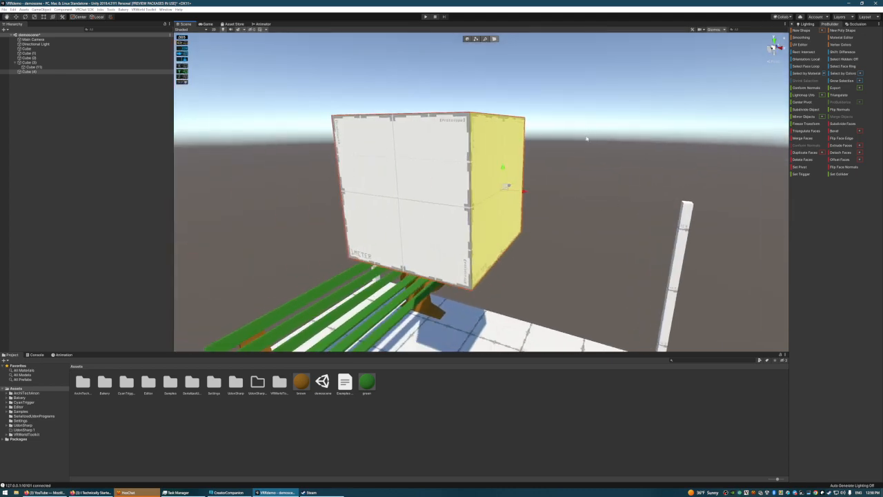
{"action": "right_click_drag", "start_coordinate": [587, 139], "coordinate": [591, 115]}
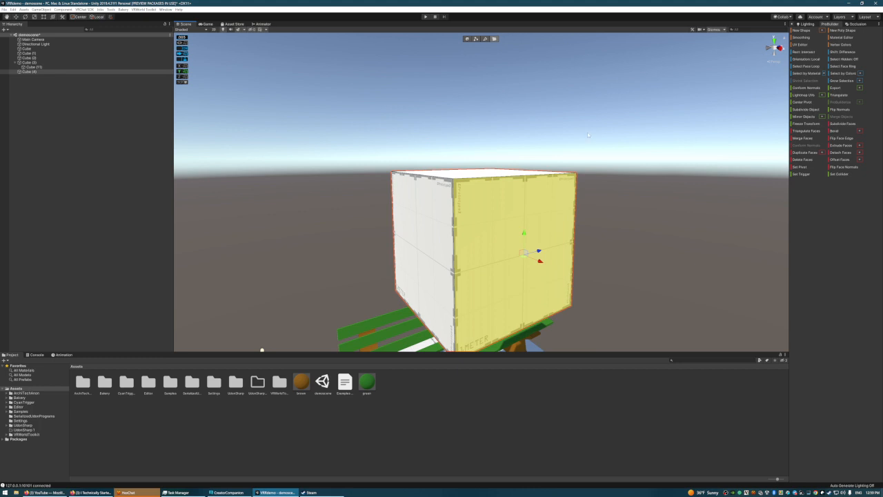
{"action": "right_click_drag", "start_coordinate": [604, 166], "coordinate": [441, 130]}
{"action": "right_click_drag", "start_coordinate": [581, 144], "coordinate": [597, 160]}
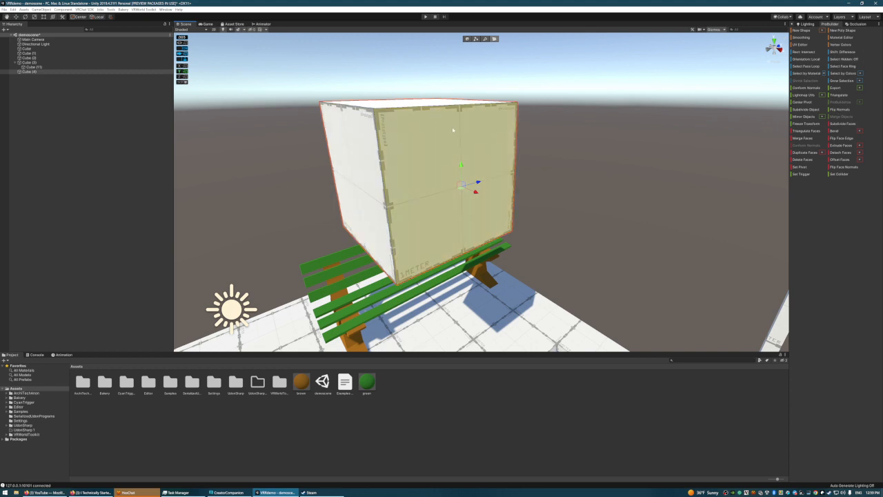
{"action": "left_click", "coordinate": [843, 152]}
Step: Detach the cube's opposite side face into its own object as well
{"action": "right_click_drag", "start_coordinate": [550, 168], "coordinate": [640, 167]}
{"action": "left_click", "coordinate": [504, 170]}
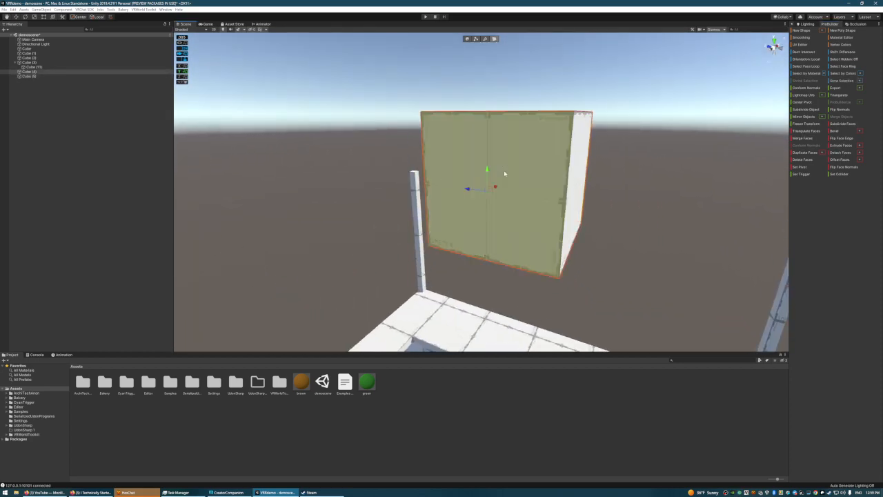
{"action": "left_click", "coordinate": [841, 152]}
Step: Select the detached front face, Cube (5), and subdivide it twice as an object into a four-by-four grid
{"action": "right_click_drag", "start_coordinate": [690, 153], "coordinate": [451, 115]}
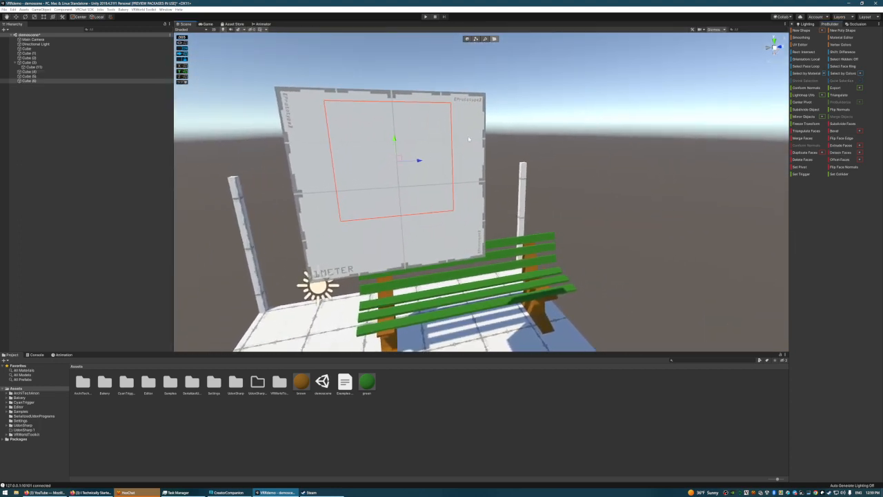
{"action": "left_click", "coordinate": [468, 138]}
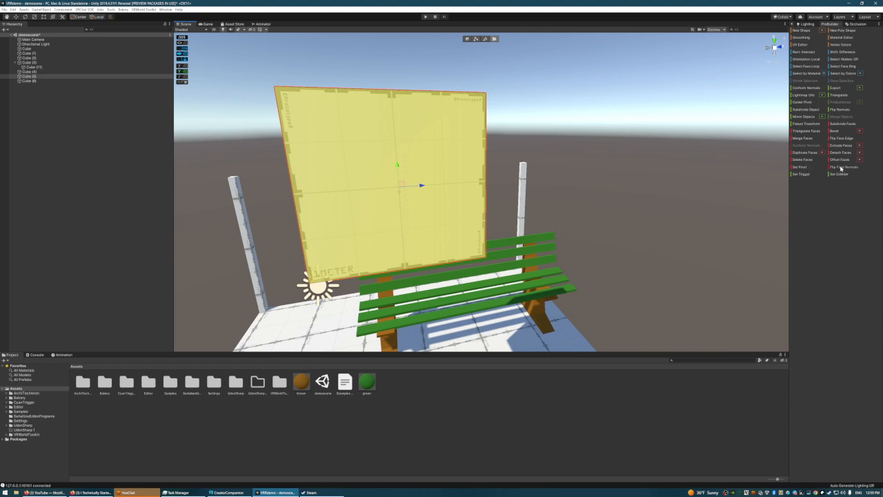
{"action": "left_click", "coordinate": [468, 39]}
{"action": "left_click_drag", "start_coordinate": [438, 140], "coordinate": [770, 116], "text": "alt"}
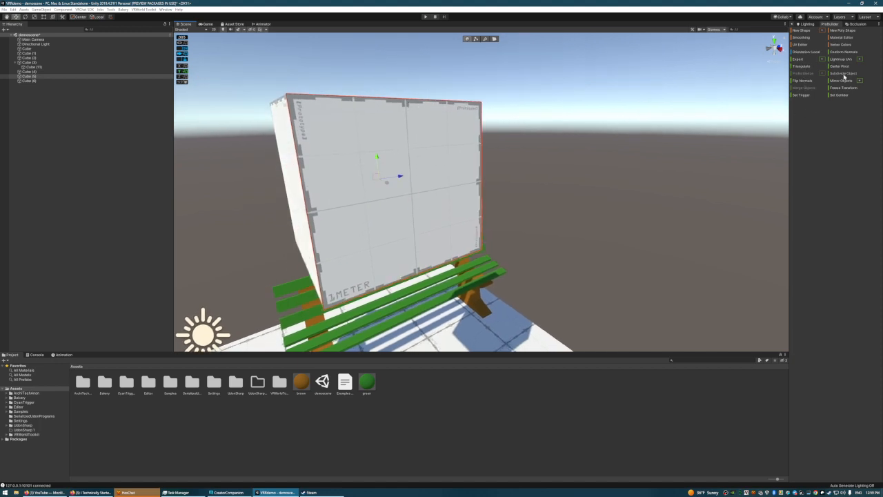
{"action": "left_click", "coordinate": [843, 73]}
{"action": "left_click", "coordinate": [843, 73]}
Step: Subdivide the detached face on the opposite side, Cube (6), into a four-by-four grid
{"action": "mouse_move", "coordinate": [514, 149]}
{"action": "right_mouse_down"}
{"action": "mouse_move", "coordinate": [524, 135]}
{"action": "mouse_move", "coordinate": [497, 122]}
{"action": "mouse_move", "coordinate": [676, 136]}
{"action": "right_mouse_up"}
{"action": "left_click", "coordinate": [491, 145]}
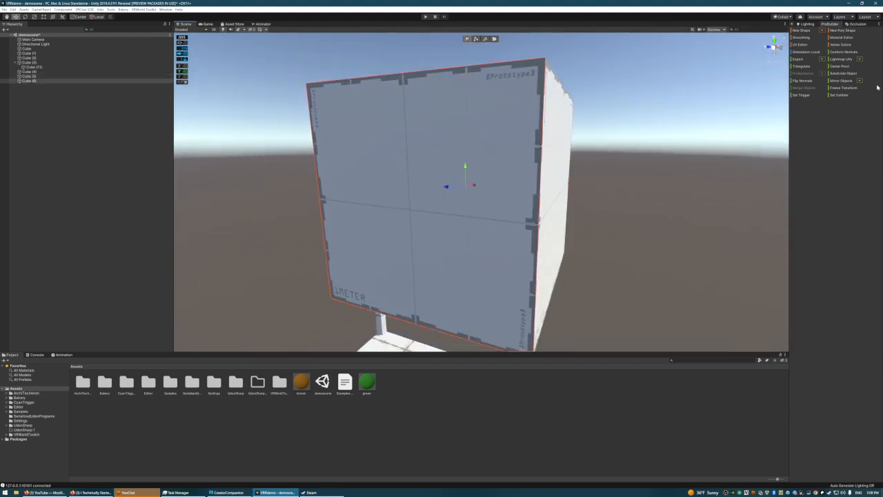
{"action": "left_click", "coordinate": [842, 74]}
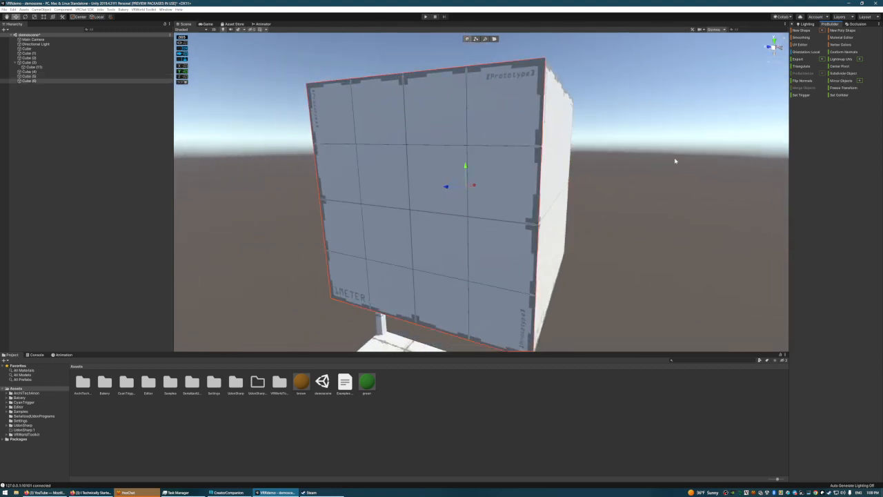
Step: In face editing, move the two upper inner faces of the subdivided front panel upward
{"action": "right_click_drag", "start_coordinate": [676, 160], "coordinate": [454, 156]}
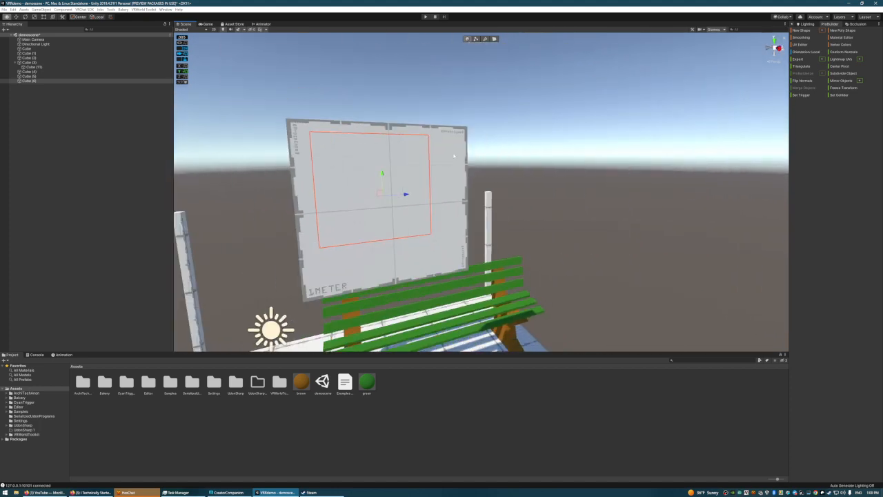
{"action": "left_click", "coordinate": [494, 39]}
{"action": "left_click", "coordinate": [366, 189]}
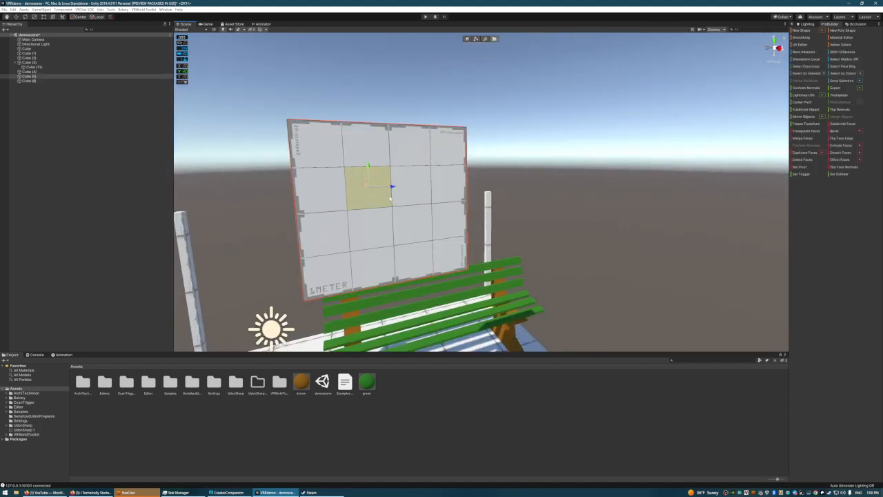
{"action": "key", "text": "f"}
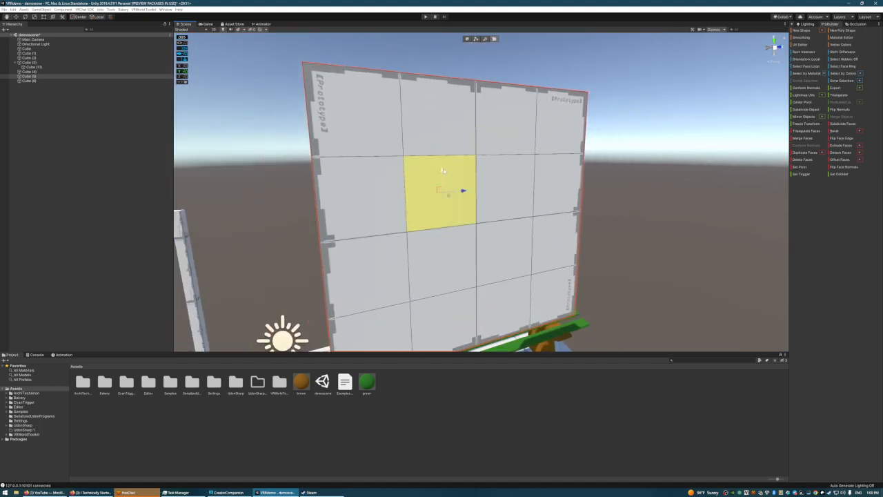
{"action": "left_click_drag", "start_coordinate": [443, 170], "coordinate": [442, 151]}
{"action": "left_click", "coordinate": [510, 174]}
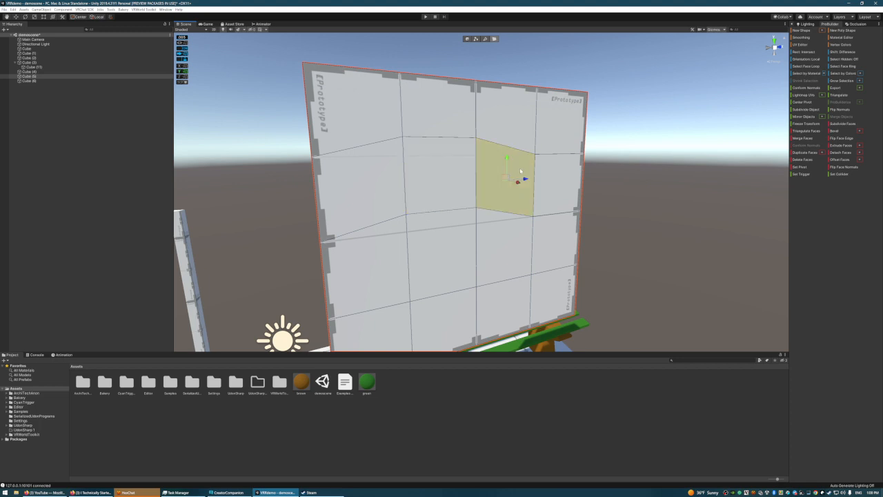
{"action": "left_click_drag", "start_coordinate": [507, 158], "coordinate": [509, 149]}
Step: Move the panel's lower-right inner face downward and shift its lower-left inner face sideways to the left
{"action": "left_click", "coordinate": [512, 239]}
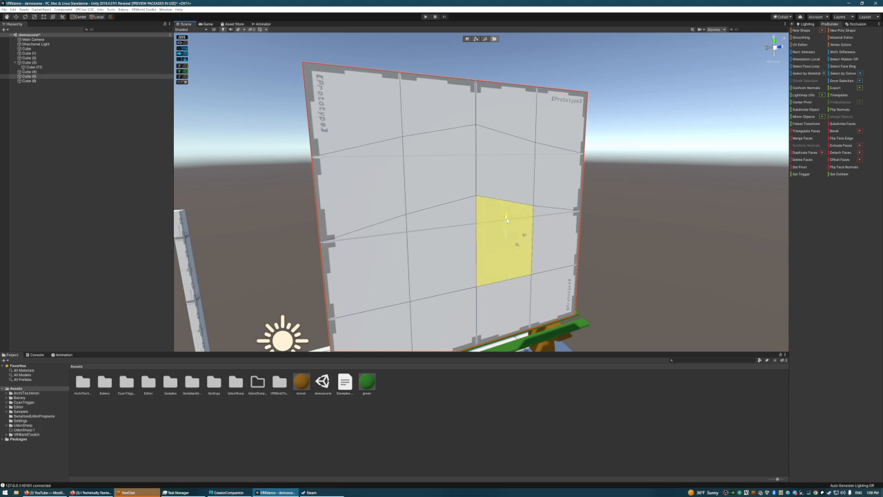
{"action": "left_click_drag", "start_coordinate": [507, 218], "coordinate": [506, 229]}
{"action": "left_click", "coordinate": [450, 256]}
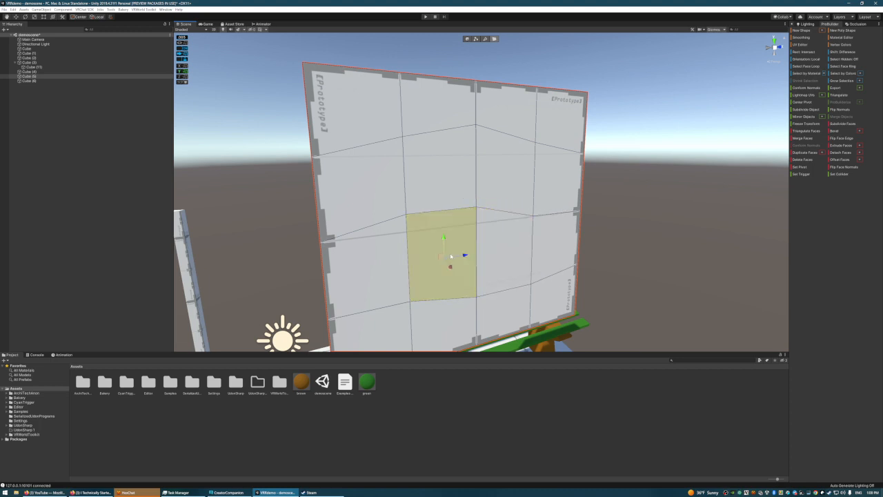
{"action": "left_click_drag", "start_coordinate": [450, 257], "coordinate": [417, 260]}
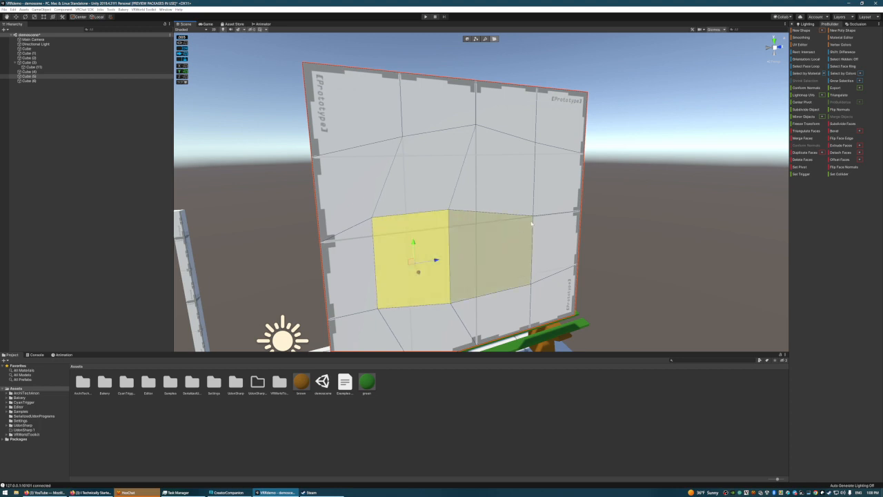
{"action": "scroll", "coordinate": [531, 222], "scroll_direction": "down", "scroll_amount": 5}
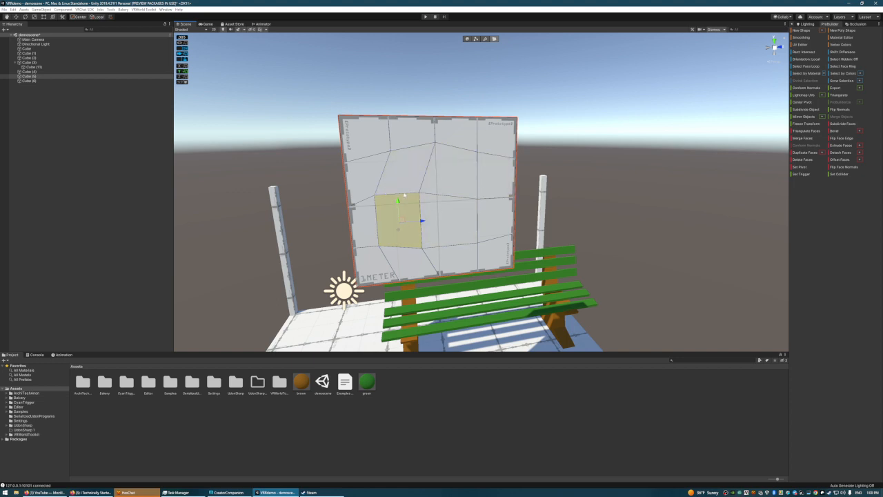
Step: Select the front panel's four reshaped inner faces and extrude them inward through the cube, past its opposite side
{"action": "left_click", "coordinate": [457, 169]}
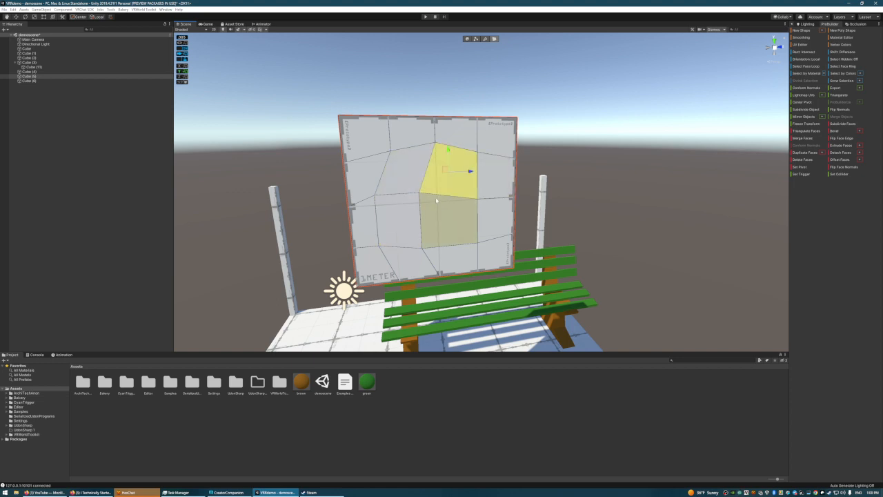
{"action": "left_click", "coordinate": [412, 173], "text": "shift"}
{"action": "left_click", "coordinate": [404, 213], "text": "shift"}
{"action": "left_click", "coordinate": [446, 217], "text": "shift"}
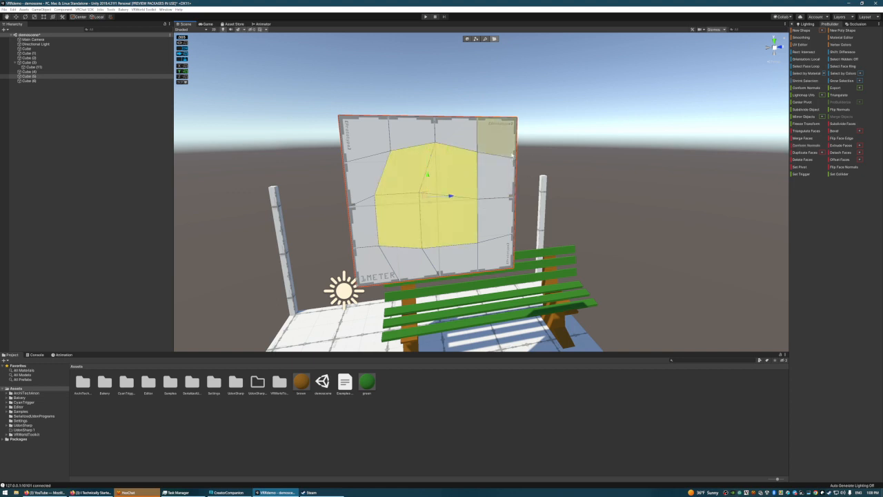
{"action": "left_click_drag", "start_coordinate": [512, 156], "coordinate": [480, 110], "text": "alt"}
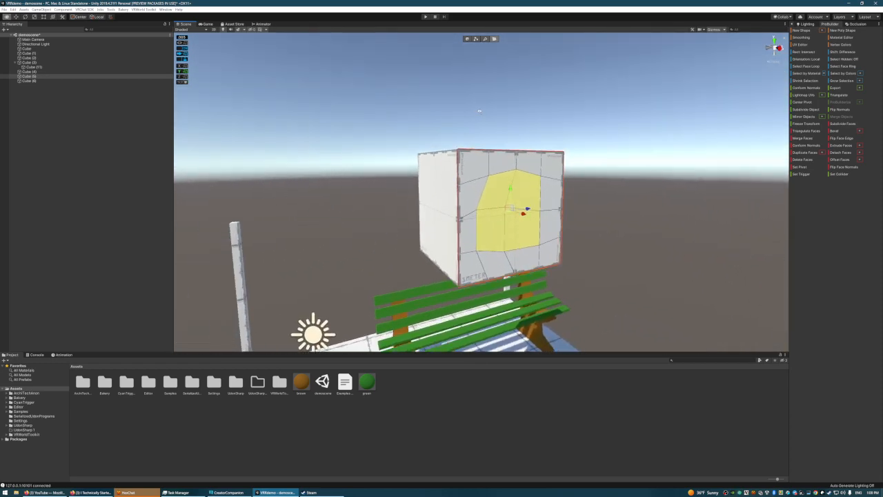
{"action": "scroll", "coordinate": [509, 207], "scroll_direction": "up", "scroll_amount": 3}
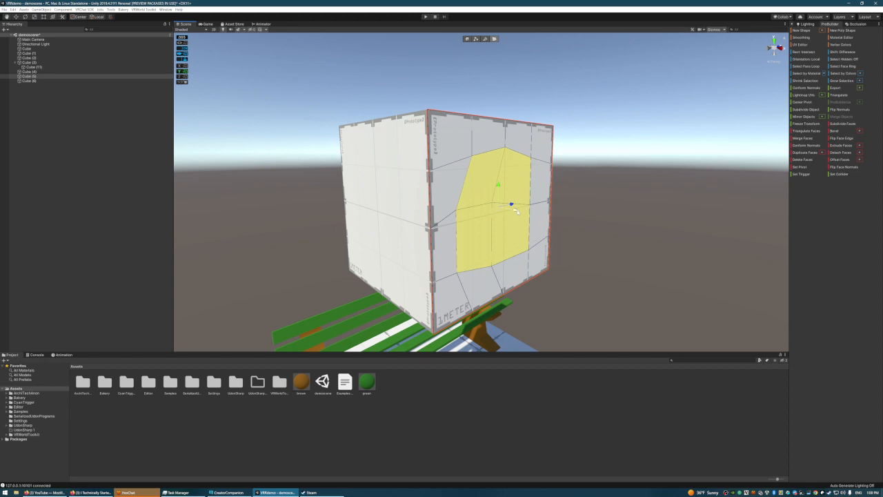
{"action": "mouse_move", "coordinate": [514, 207]}
{"action": "left_mouse_down"}
{"action": "mouse_move", "coordinate": [495, 207]}
{"action": "mouse_move", "coordinate": [554, 210]}
{"action": "mouse_move", "coordinate": [488, 203]}
{"action": "mouse_move", "coordinate": [511, 209]}
{"action": "left_mouse_up"}
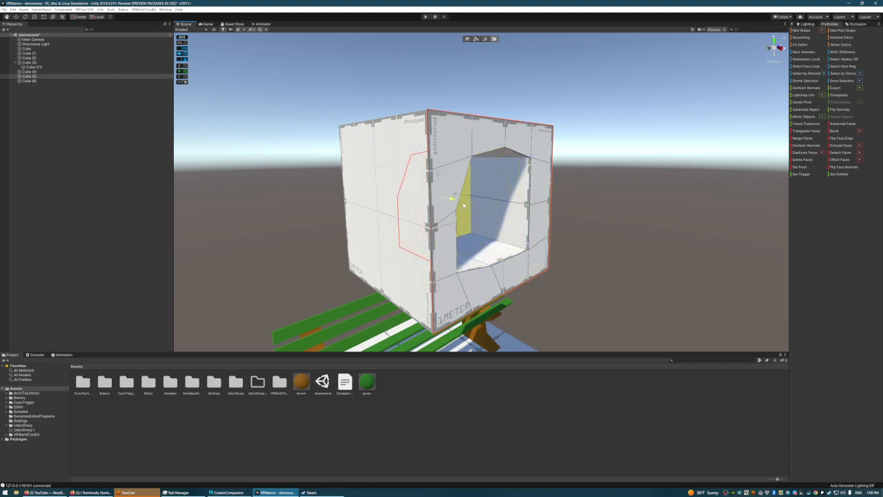
{"action": "left_click_drag", "start_coordinate": [464, 205], "coordinate": [365, 201]}
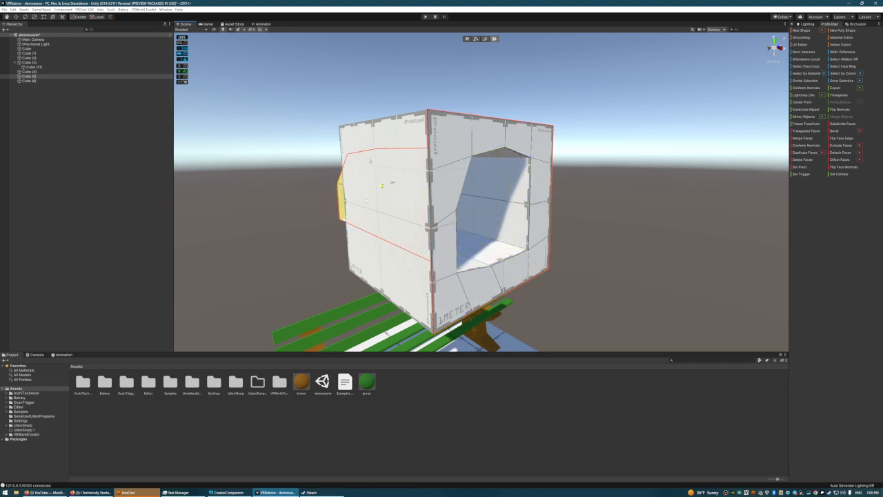
Step: In vertex editing, move the upper-right inner vertex of the opposite panel, Cube (6), up to the tunnel's corner
{"action": "right_click_drag", "start_coordinate": [365, 201], "coordinate": [603, 228]}
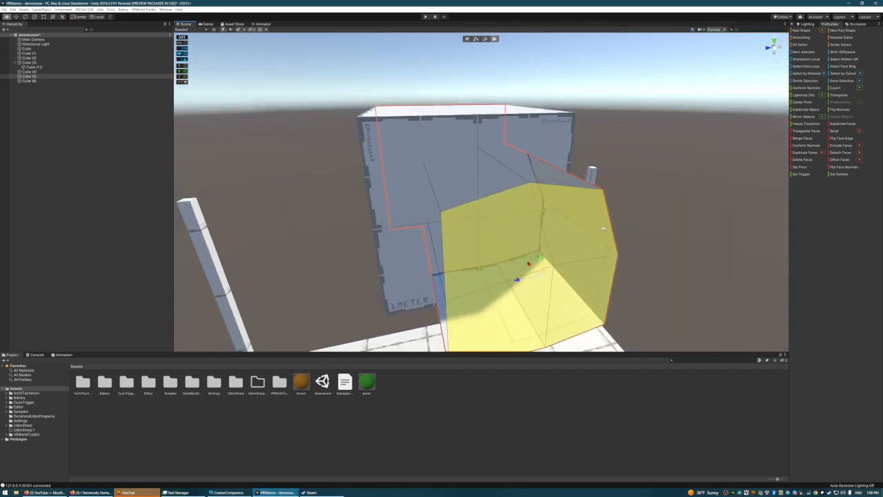
{"action": "left_click", "coordinate": [390, 145]}
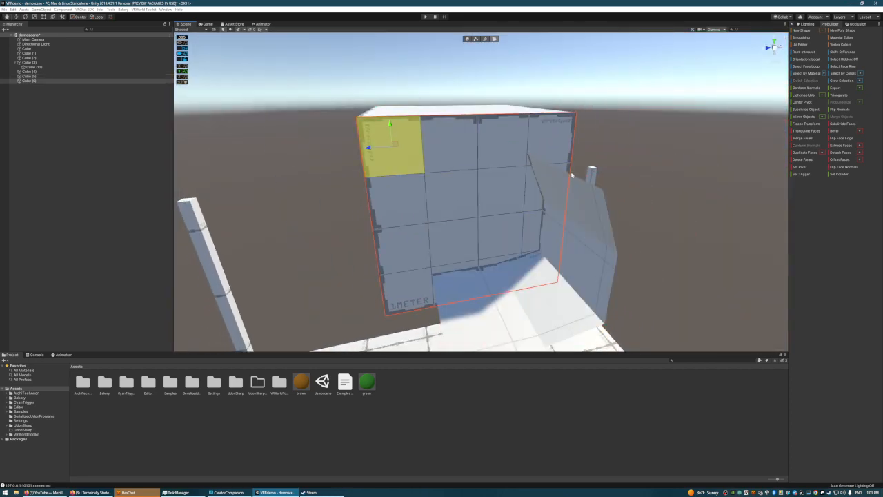
{"action": "right_click_drag", "start_coordinate": [571, 174], "coordinate": [567, 142]}
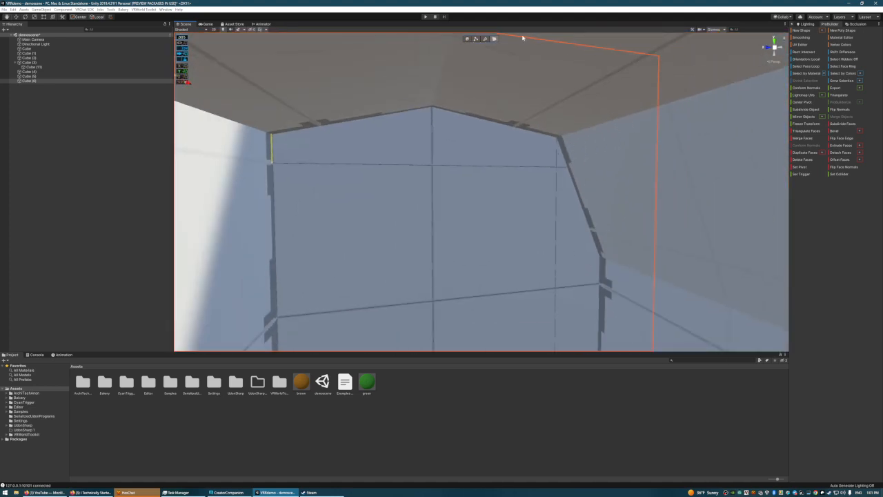
{"action": "left_click", "coordinate": [476, 39]}
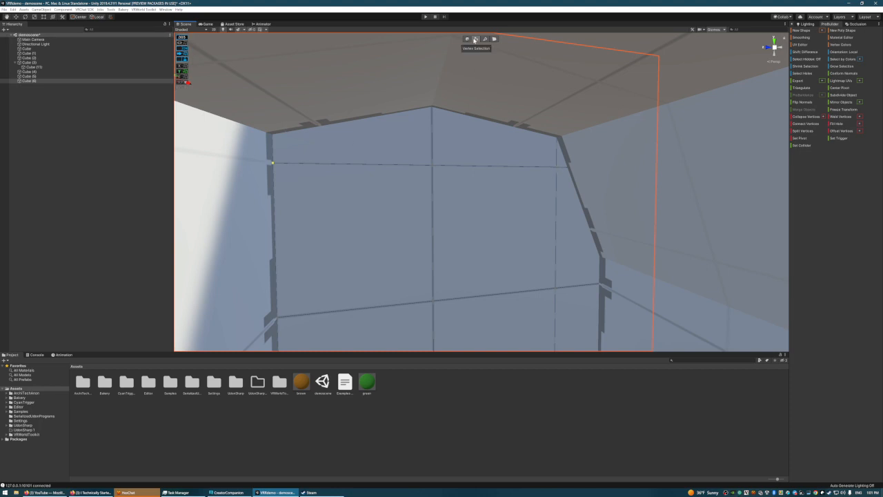
{"action": "left_click", "coordinate": [557, 167]}
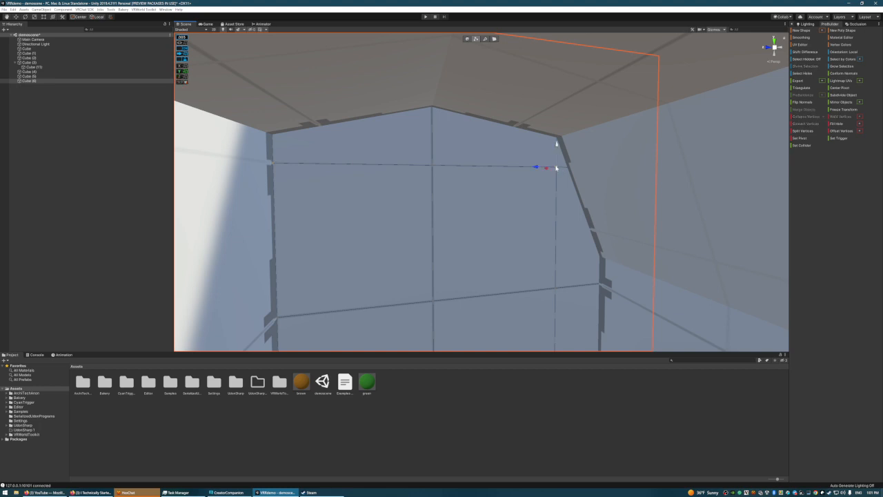
{"action": "scroll", "coordinate": [592, 155], "scroll_direction": "up", "scroll_amount": 5}
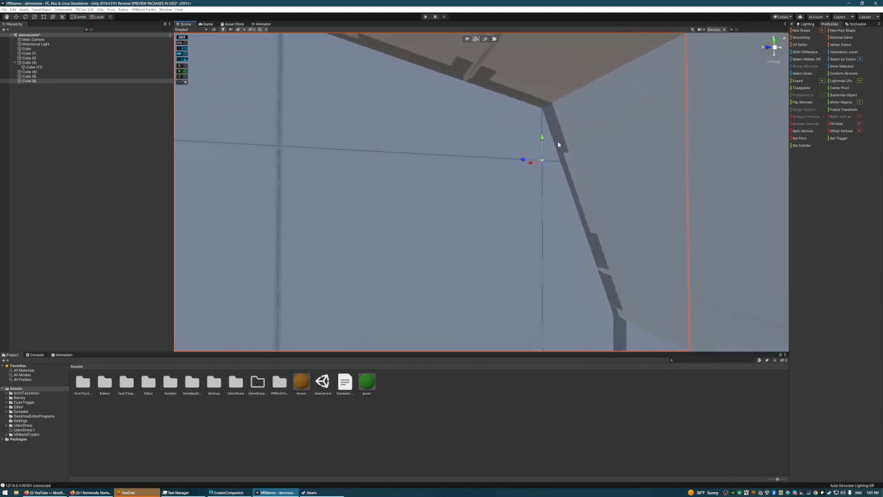
{"action": "left_click_drag", "start_coordinate": [542, 138], "coordinate": [542, 87]}
{"action": "key", "text": "s"}
{"action": "right_click_drag", "start_coordinate": [501, 145], "coordinate": [460, 144]}
{"action": "key", "text": "w"}
{"action": "key", "text": "s"}
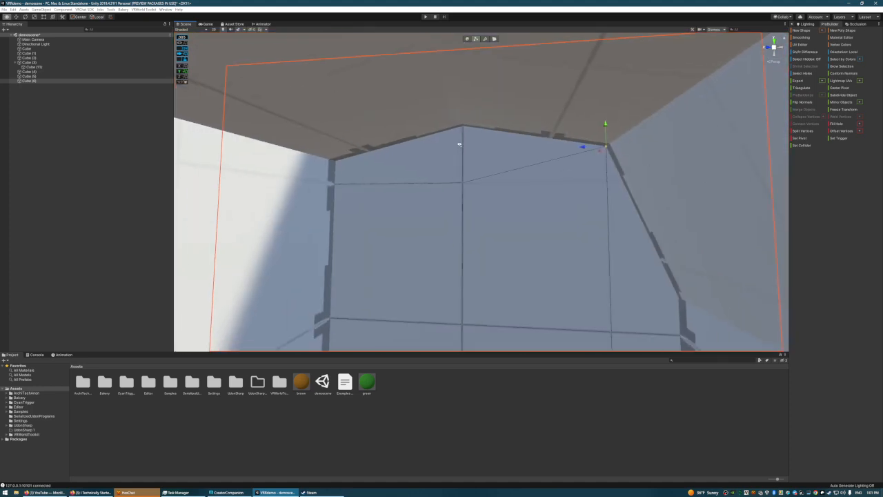
Step: Move Cube (6)'s upper-middle and upper-left inner vertices up to meet the tunnel's ceiling edge
{"action": "left_click", "coordinate": [461, 183]}
{"action": "left_click_drag", "start_coordinate": [463, 161], "coordinate": [467, 108]}
{"action": "left_click", "coordinate": [337, 185]}
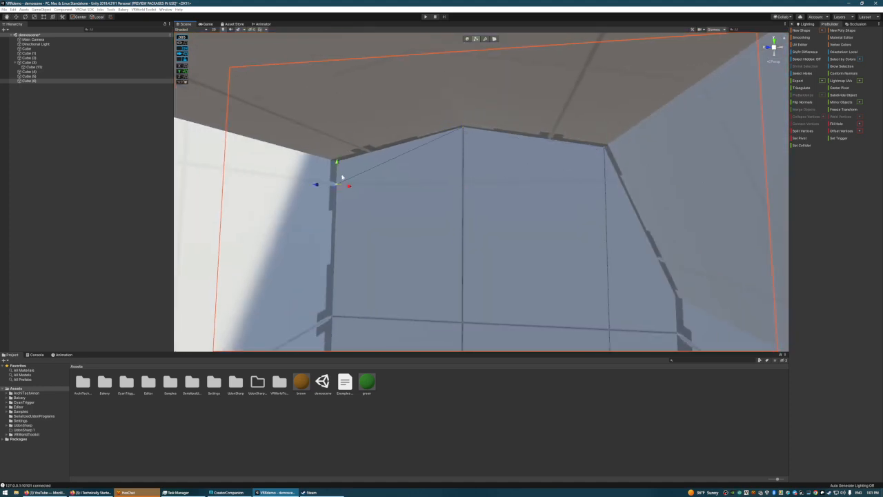
{"action": "left_click_drag", "start_coordinate": [337, 161], "coordinate": [338, 145]}
Step: Move Cube (6)'s lower-left inner vertex down and its lower-right inner vertex sideways onto the tunnel's floor corners
{"action": "right_click_drag", "start_coordinate": [400, 216], "coordinate": [415, 267]}
{"action": "left_click", "coordinate": [349, 187]}
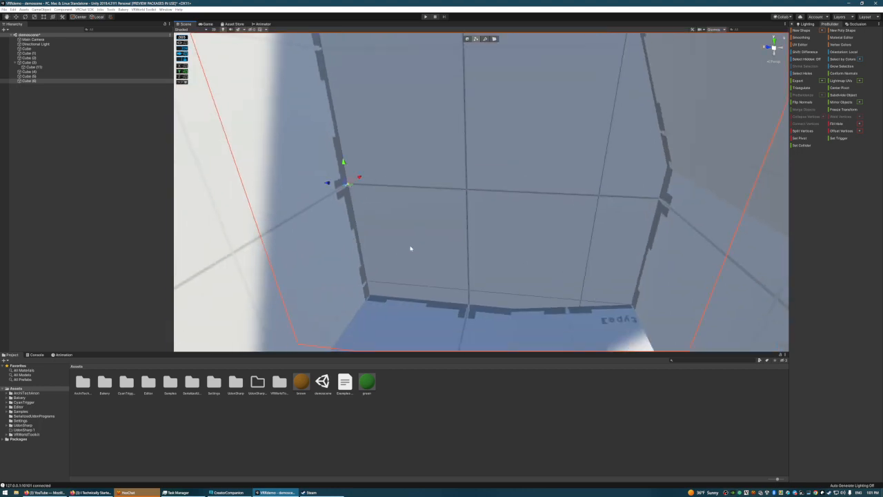
{"action": "left_click", "coordinate": [368, 281]}
{"action": "left_click_drag", "start_coordinate": [362, 264], "coordinate": [367, 274]}
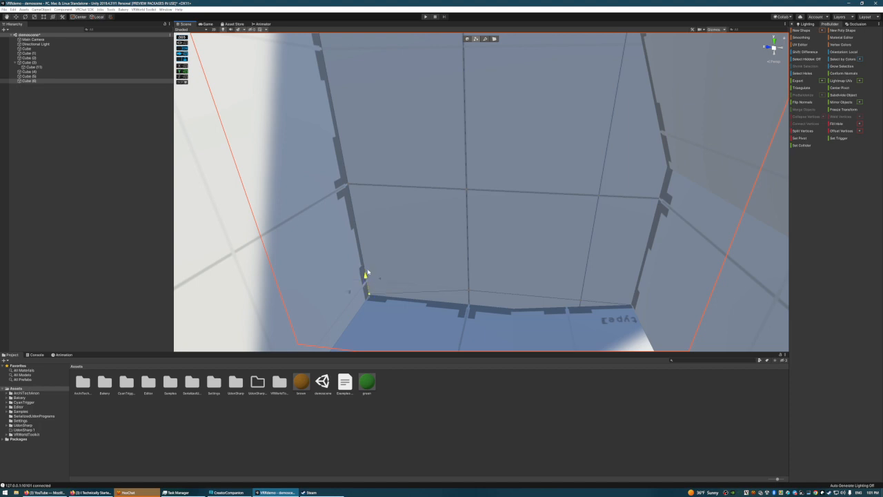
{"action": "left_click", "coordinate": [469, 296]}
{"action": "left_click", "coordinate": [581, 301]}
{"action": "left_click_drag", "start_coordinate": [559, 299], "coordinate": [607, 301]}
Step: Move Cube (6)'s middle-right inner vertex to the tunnel's side corner and shift its bottom-middle vertex sideways to the floor bend
{"action": "right_click_drag", "start_coordinate": [554, 223], "coordinate": [576, 196]}
{"action": "left_click", "coordinate": [550, 154]}
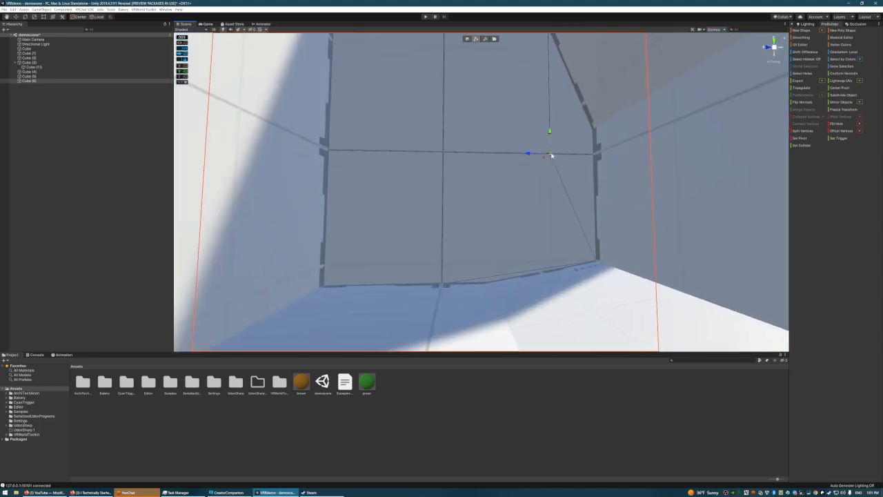
{"action": "left_click_drag", "start_coordinate": [549, 142], "coordinate": [592, 108]}
{"action": "left_click", "coordinate": [443, 285]}
{"action": "left_click_drag", "start_coordinate": [420, 289], "coordinate": [461, 286]}
{"action": "right_click_drag", "start_coordinate": [452, 214], "coordinate": [445, 181]}
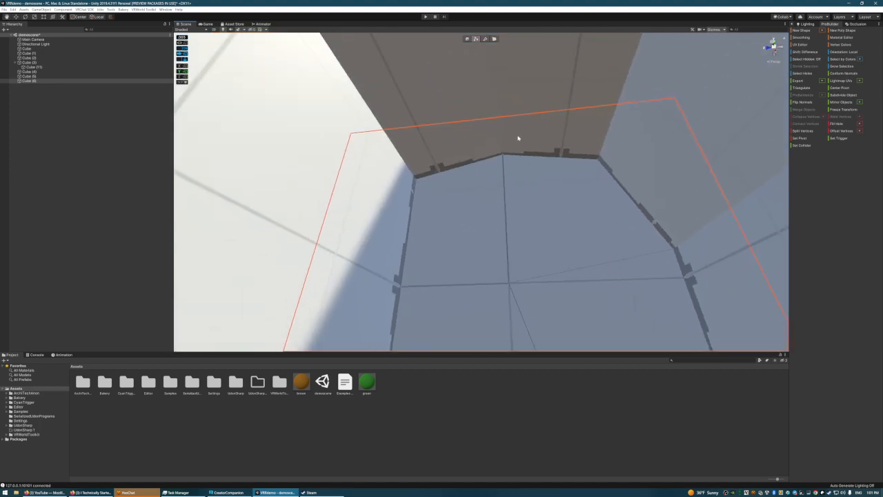
Step: In face editing, select the four faces capping the tunnel's far end, bring them flush with the back panel and delete them
{"action": "key", "text": "s"}
{"action": "right_click_drag", "start_coordinate": [518, 138], "coordinate": [335, 180]}
{"action": "key", "text": "d"}
{"action": "key", "text": "w"}
{"action": "left_click", "coordinate": [490, 39]}
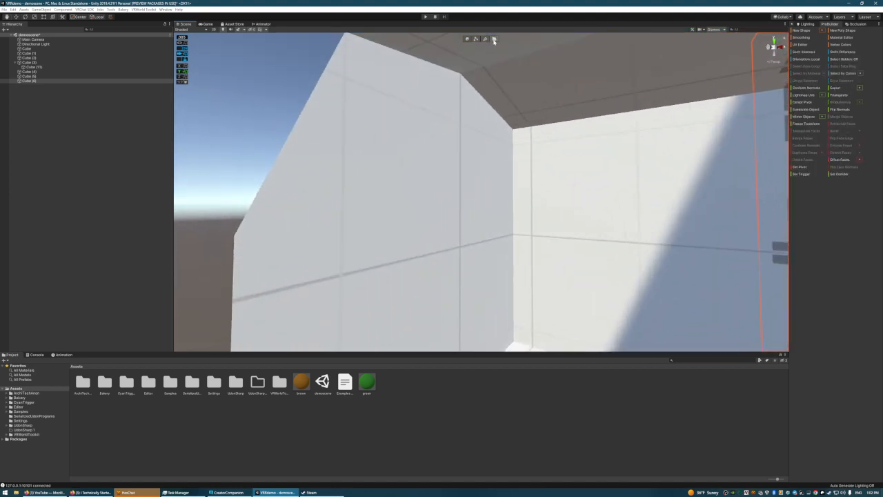
{"action": "left_click", "coordinate": [486, 163]}
{"action": "left_click", "coordinate": [416, 163], "text": "shift"}
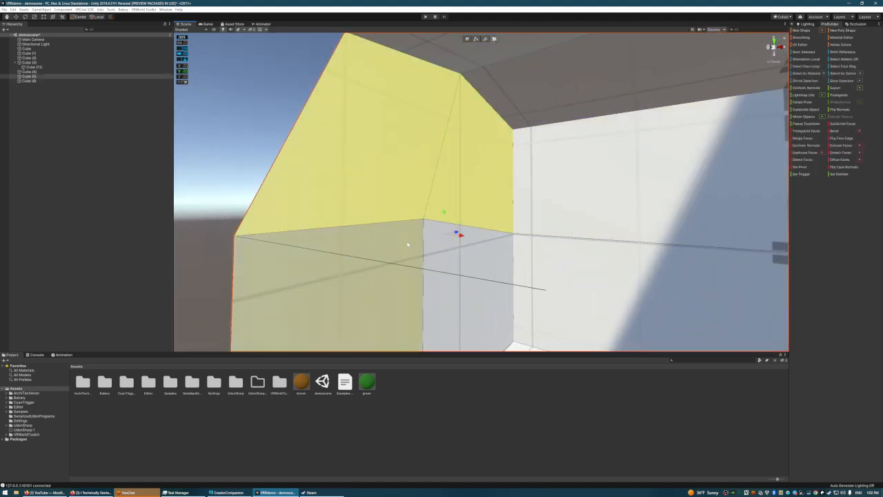
{"action": "left_click", "coordinate": [403, 245], "text": "shift"}
{"action": "left_click", "coordinate": [478, 237], "text": "shift"}
Step: Select the four inner faces of the back panel, Cube (6), that cover the tunnel and delete them
{"action": "right_click_drag", "start_coordinate": [457, 232], "coordinate": [568, 159]}
{"action": "key", "text": "a"}
{"action": "key", "text": "a"}
{"action": "left_click", "coordinate": [572, 161]}
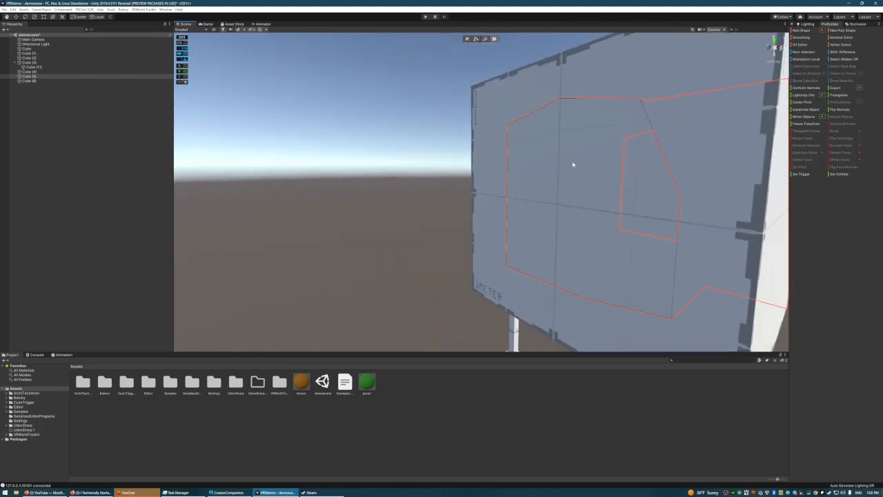
{"action": "left_click", "coordinate": [570, 155]}
{"action": "left_click", "coordinate": [545, 152], "text": "shift"}
{"action": "left_click", "coordinate": [538, 223], "text": "shift"}
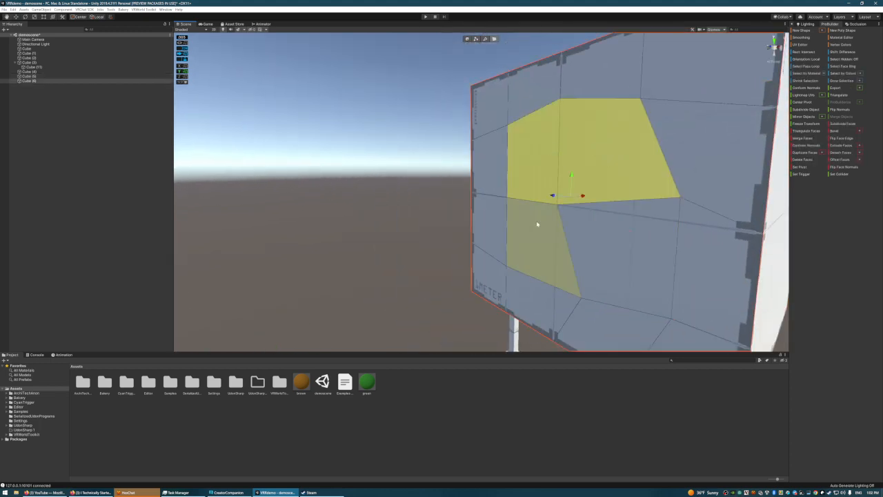
{"action": "left_click", "coordinate": [585, 226], "text": "shift"}
{"action": "key", "text": "Delete"}
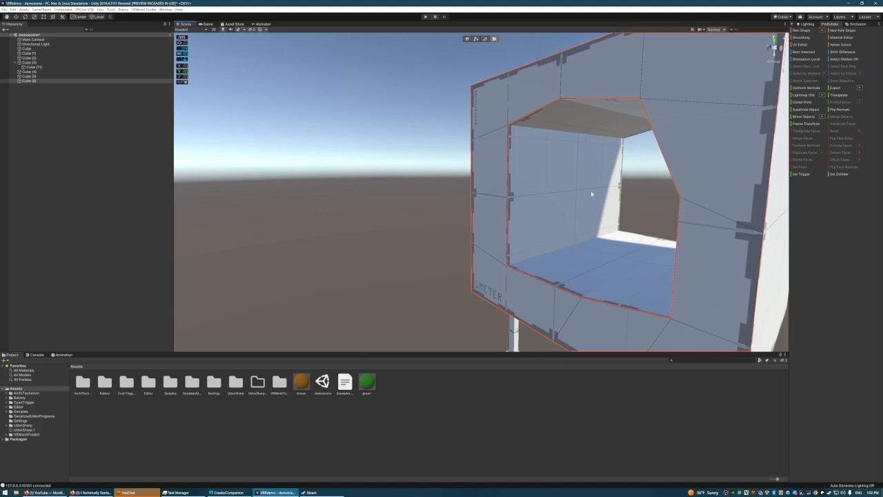
Step: In object mode, select the tunnel object Cube (5) together with the back panel Cube (6) and merge them into one object
{"action": "right_click_drag", "start_coordinate": [591, 193], "coordinate": [706, 173]}
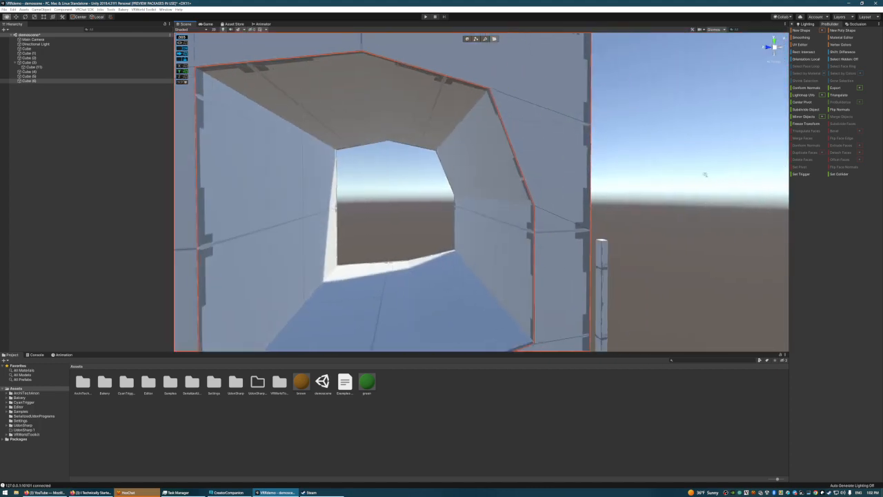
{"action": "right_click_drag", "start_coordinate": [425, 166], "coordinate": [446, 178]}
{"action": "right_click_drag", "start_coordinate": [469, 122], "coordinate": [486, 143]}
{"action": "left_click", "coordinate": [466, 38]}
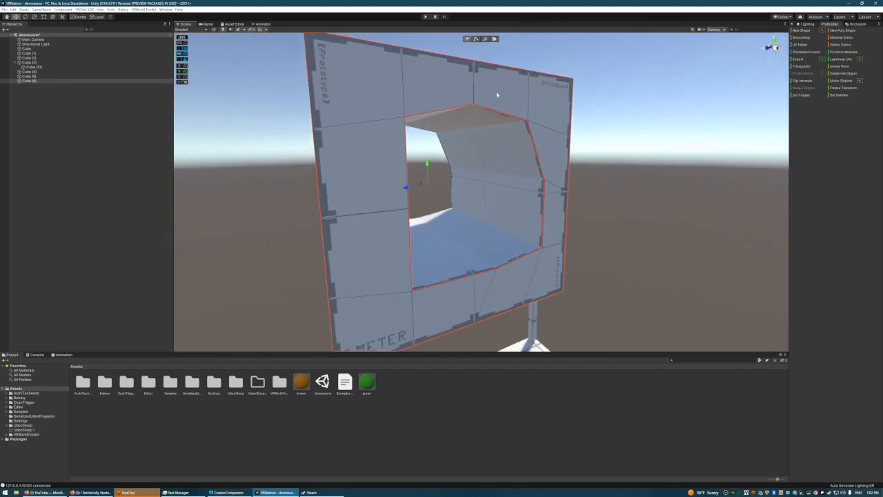
{"action": "left_click", "coordinate": [509, 164]}
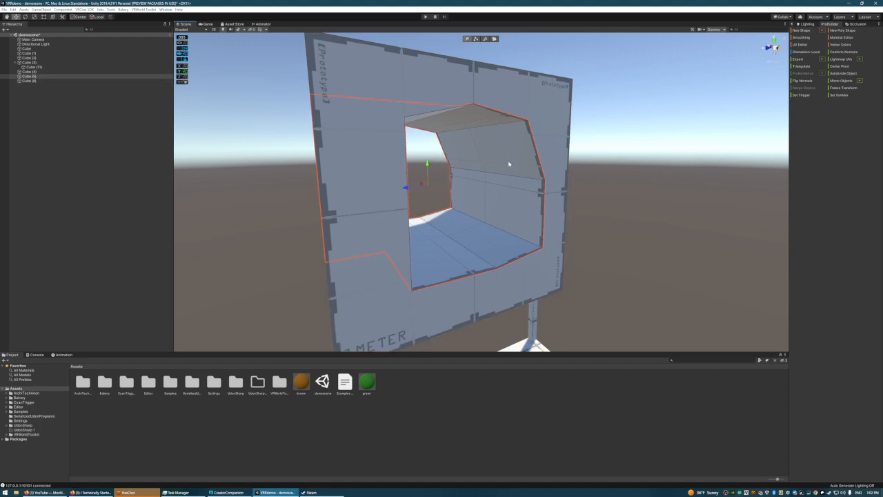
{"action": "left_click", "coordinate": [477, 290], "text": "shift"}
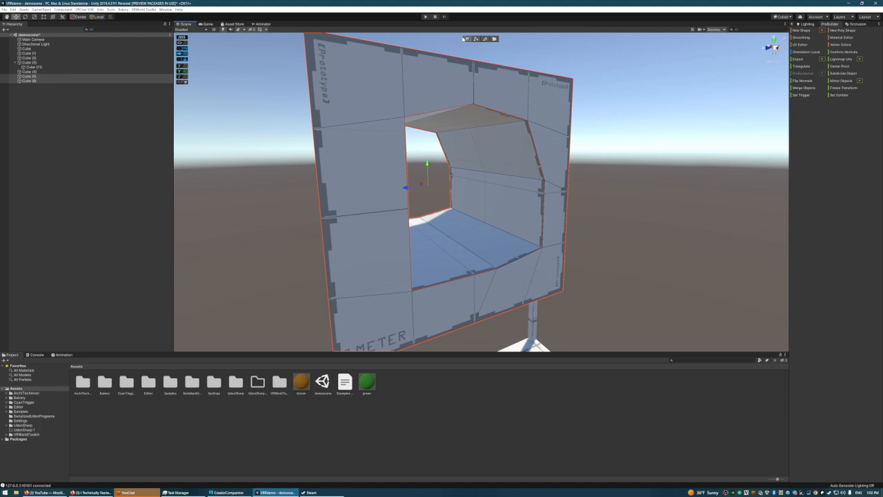
{"action": "left_click", "coordinate": [810, 89]}
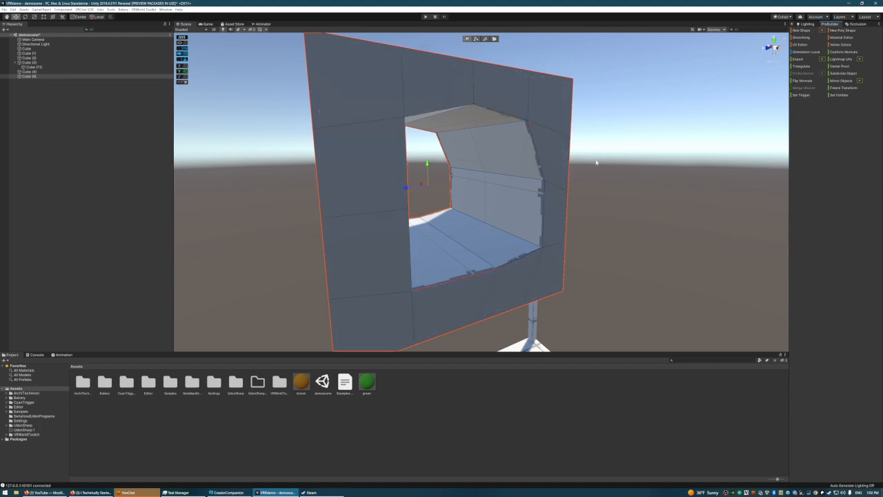
Step: In face editing, select the back panel's faces surrounding the tunnel opening
{"action": "key", "text": "w"}
{"action": "right_click_drag", "start_coordinate": [486, 109], "coordinate": [491, 103]}
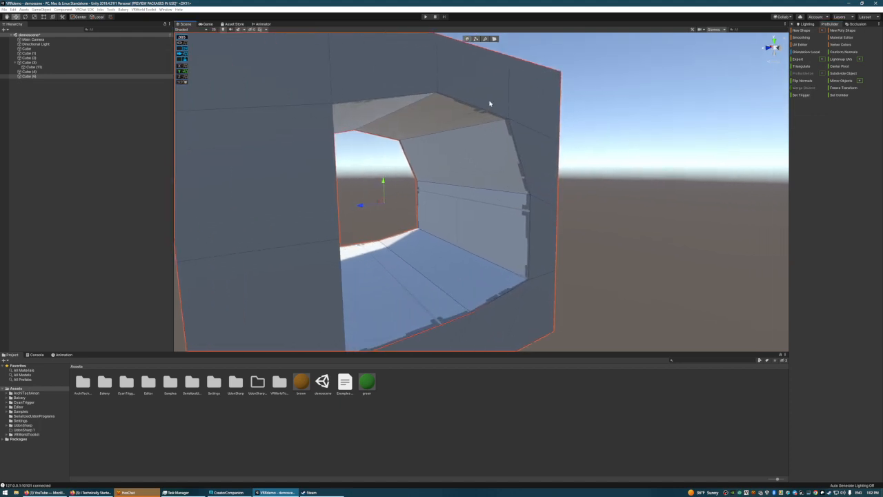
{"action": "left_click", "coordinate": [477, 39]}
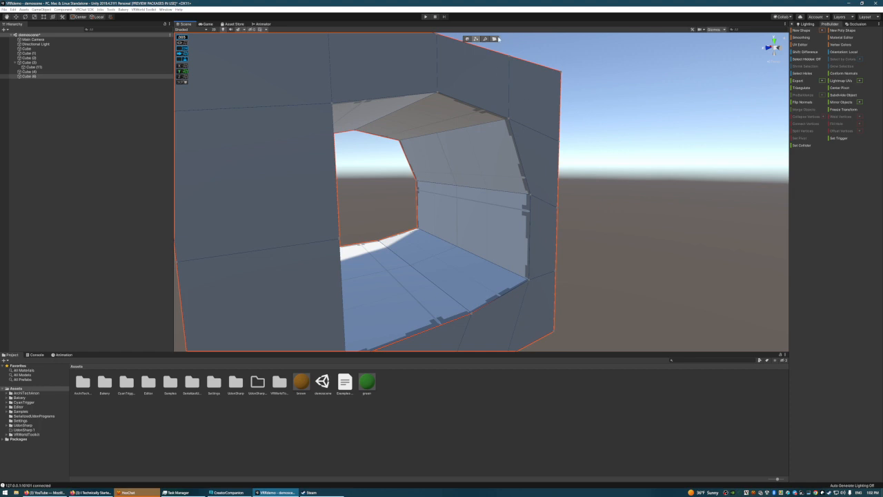
{"action": "left_click", "coordinate": [495, 40]}
{"action": "left_click", "coordinate": [480, 79]}
{"action": "left_click", "coordinate": [386, 75], "text": "shift"}
{"action": "left_click", "coordinate": [304, 97], "text": "shift"}
{"action": "left_click", "coordinate": [293, 134], "text": "shift"}
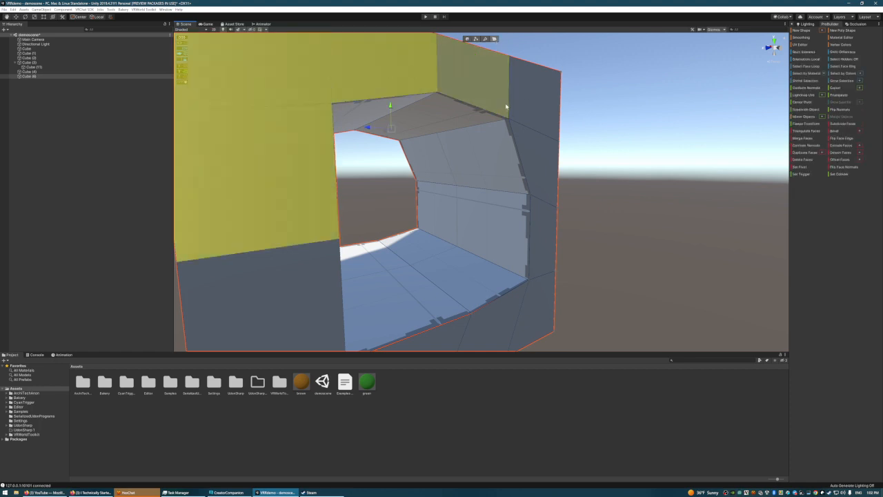
{"action": "left_click", "coordinate": [506, 107], "text": "shift"}
{"action": "left_click", "coordinate": [533, 118], "text": "shift"}
{"action": "left_click", "coordinate": [543, 166], "text": "shift"}
{"action": "left_click", "coordinate": [546, 230], "text": "shift"}
{"action": "left_click", "coordinate": [522, 306], "text": "shift"}
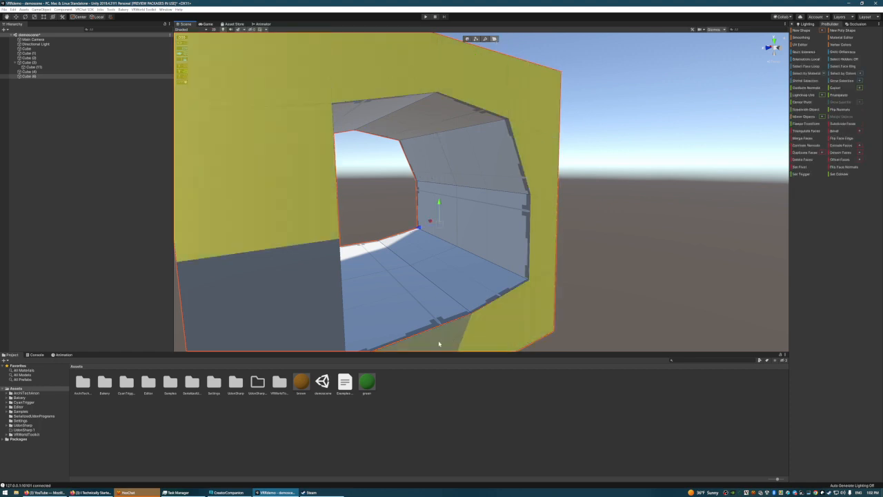
{"action": "left_click", "coordinate": [438, 344], "text": "shift"}
Step: In vertex editing, weld the overlapping tunnel and back panel vertices at the opening's upper angled corner
{"action": "left_click", "coordinate": [475, 39]}
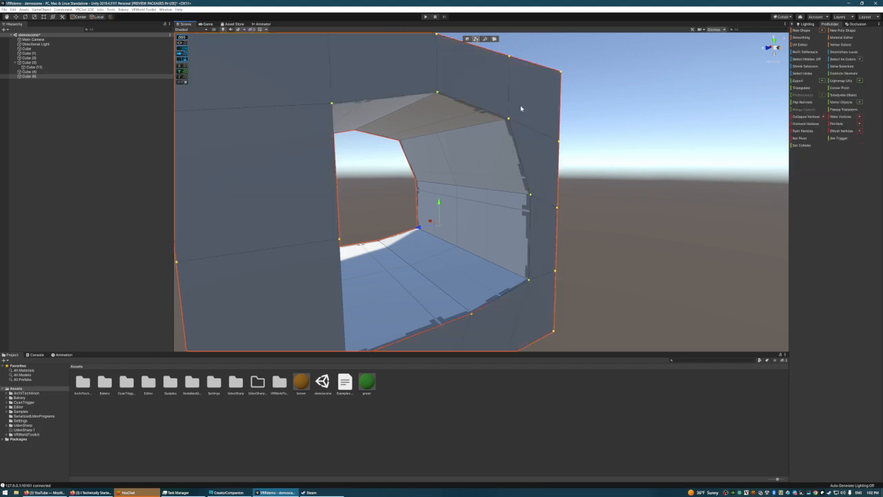
{"action": "left_click", "coordinate": [507, 118]}
{"action": "left_click_drag", "start_coordinate": [509, 95], "coordinate": [510, 94]}
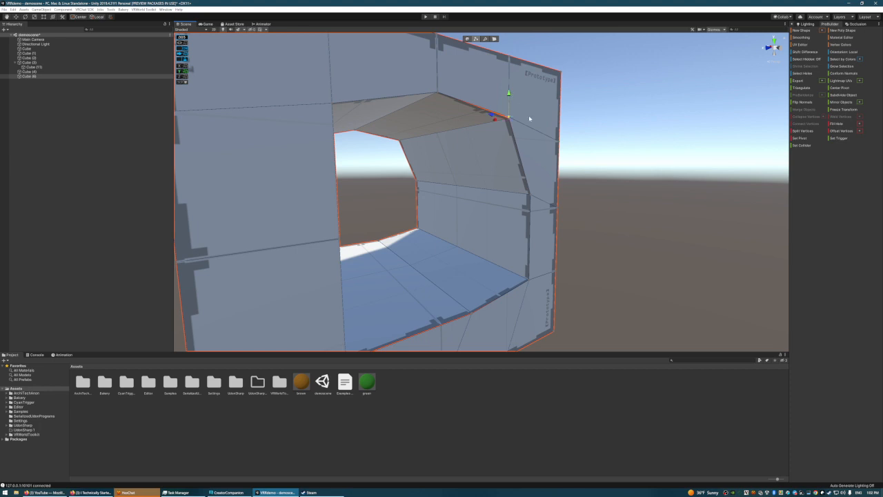
{"action": "scroll", "coordinate": [529, 119], "scroll_direction": "up", "scroll_amount": 3}
{"action": "left_click_drag", "start_coordinate": [516, 108], "coordinate": [536, 122]}
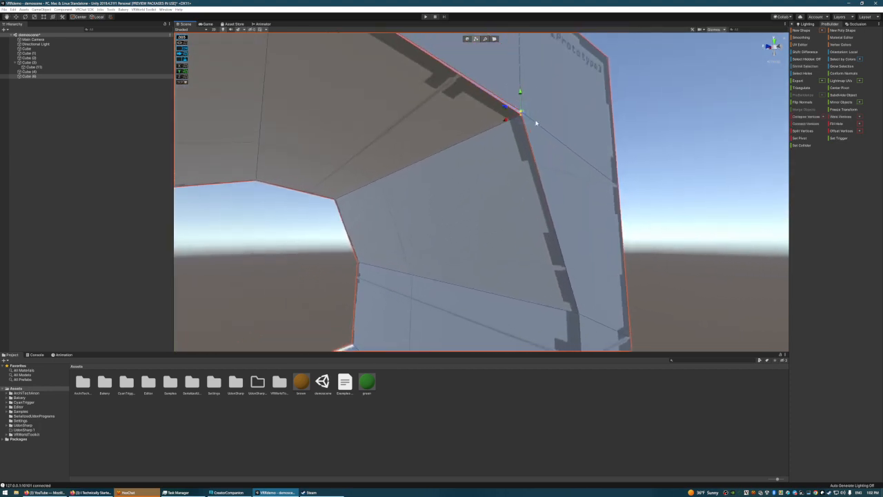
{"action": "left_click", "coordinate": [840, 117]}
Step: Weld the overlapping vertices halfway down the same side of the opening, just below the angled corner
{"action": "scroll", "coordinate": [585, 118], "scroll_direction": "down", "scroll_amount": 5}
{"action": "right_click_drag", "start_coordinate": [585, 118], "coordinate": [596, 154]}
{"action": "left_click", "coordinate": [501, 152]}
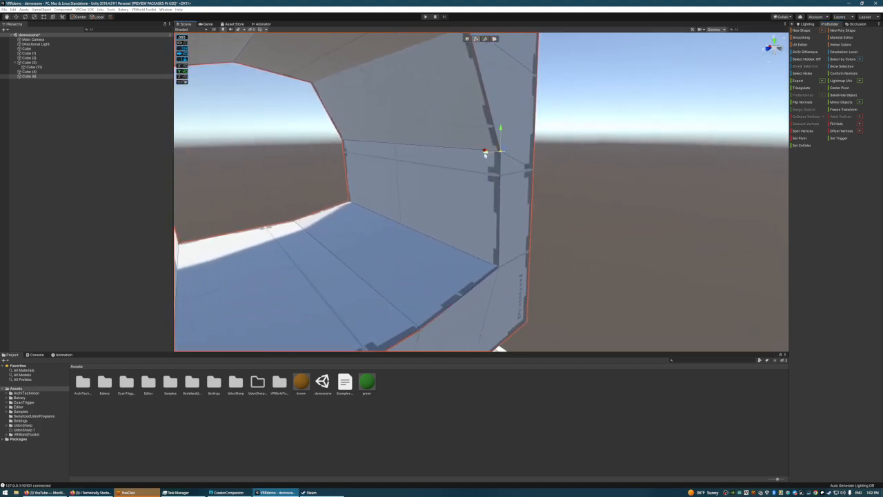
{"action": "left_click", "coordinate": [500, 151]}
{"action": "left_click", "coordinate": [839, 117]}
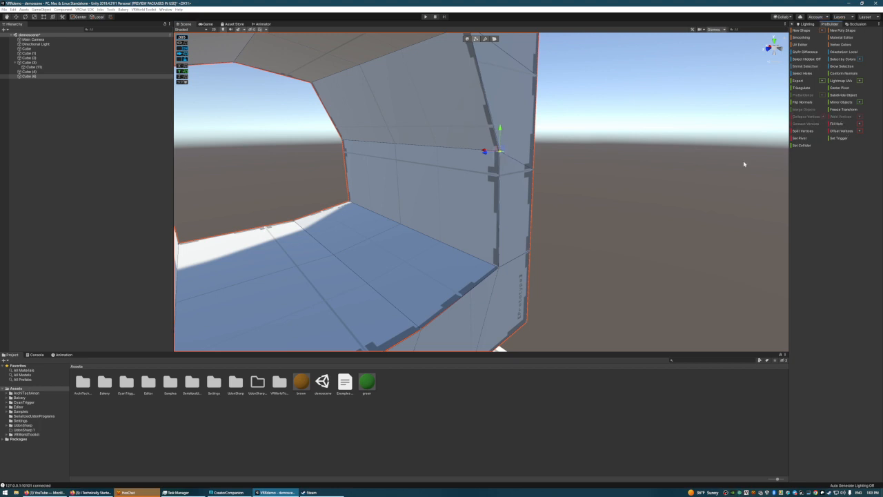
Step: Weld the overlapping vertices at the opening's lower corner on that same side
{"action": "left_click", "coordinate": [498, 269]}
{"action": "key", "text": "w"}
{"action": "mouse_move", "coordinate": [566, 257]}
{"action": "right_mouse_down"}
{"action": "mouse_move", "coordinate": [579, 280]}
{"action": "mouse_move", "coordinate": [563, 272]}
{"action": "right_mouse_up"}
{"action": "key", "text": "s"}
{"action": "left_click_drag", "start_coordinate": [437, 173], "coordinate": [480, 208]}
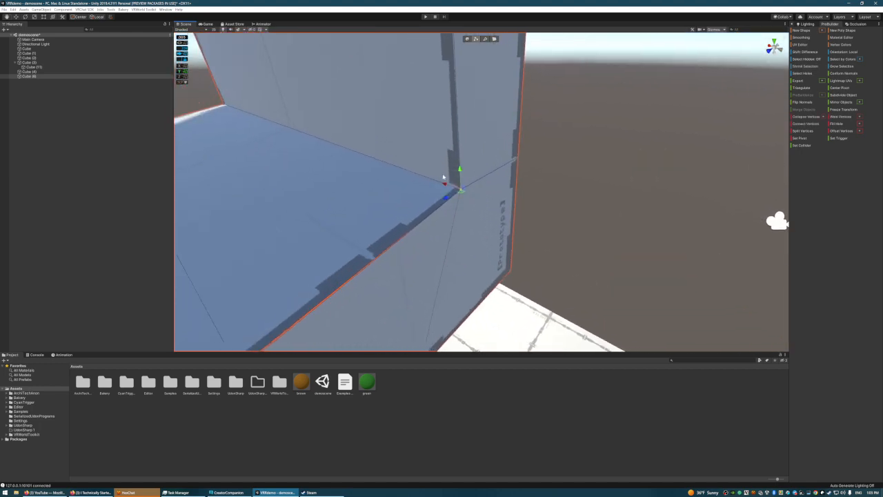
{"action": "left_click", "coordinate": [840, 117]}
Step: Weld the overlapping vertices at the middle of the opening's lower edge and at its opposite lower corner
{"action": "right_click_drag", "start_coordinate": [541, 184], "coordinate": [482, 215]}
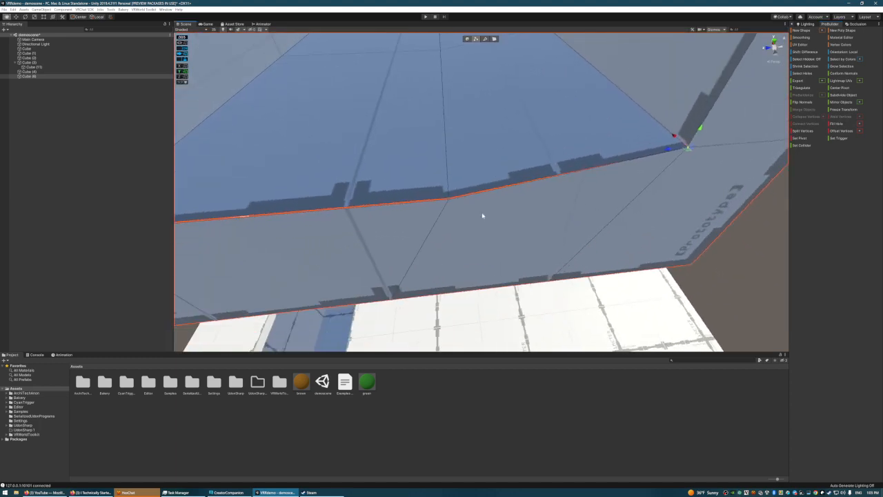
{"action": "left_click_drag", "start_coordinate": [434, 180], "coordinate": [498, 207]}
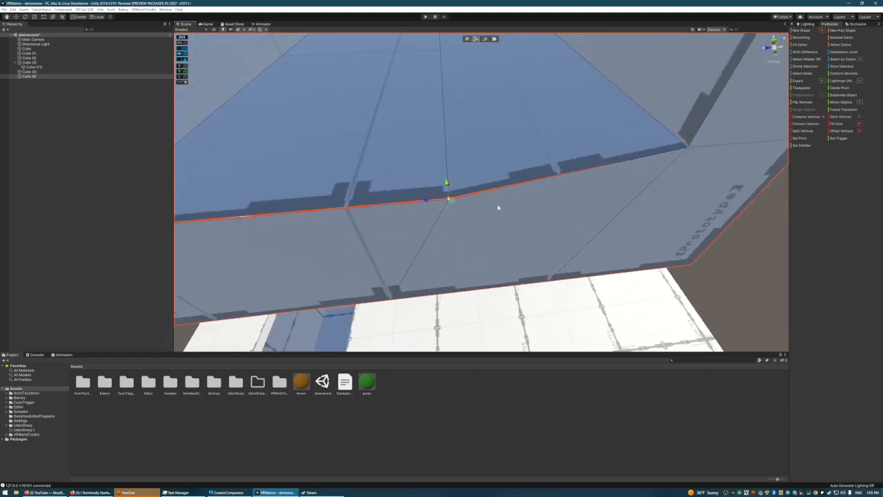
{"action": "left_click", "coordinate": [841, 116]}
{"action": "right_click_drag", "start_coordinate": [643, 168], "coordinate": [399, 172]}
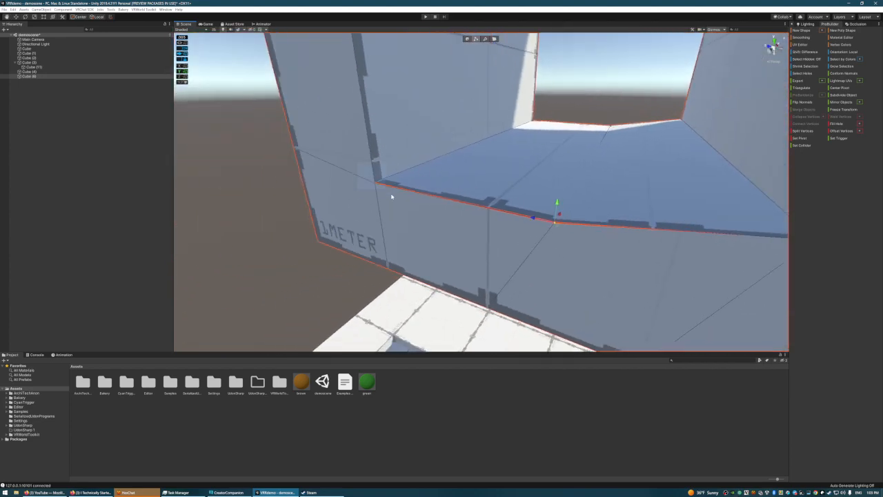
{"action": "left_click_drag", "start_coordinate": [358, 166], "coordinate": [392, 197]}
{"action": "left_click", "coordinate": [840, 117]}
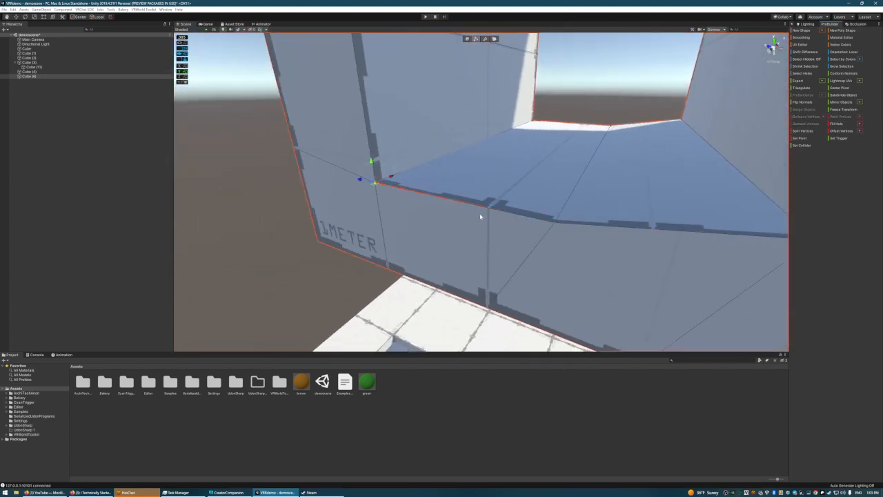
Step: Weld the overlapping vertices halfway up the opening's straight side and at the upper corner above it
{"action": "right_click_drag", "start_coordinate": [482, 213], "coordinate": [433, 195]}
{"action": "left_click", "coordinate": [433, 196]}
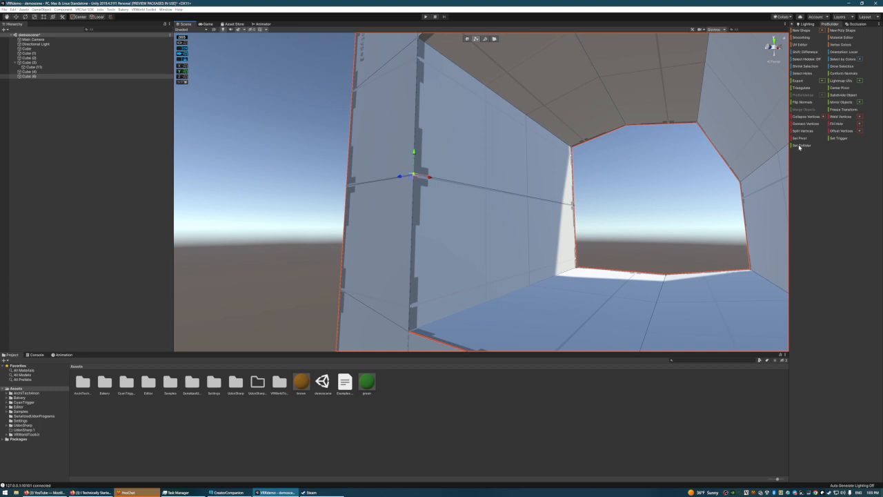
{"action": "left_click", "coordinate": [839, 118]}
{"action": "right_click_drag", "start_coordinate": [491, 205], "coordinate": [472, 164]}
{"action": "left_click_drag", "start_coordinate": [458, 152], "coordinate": [489, 173]}
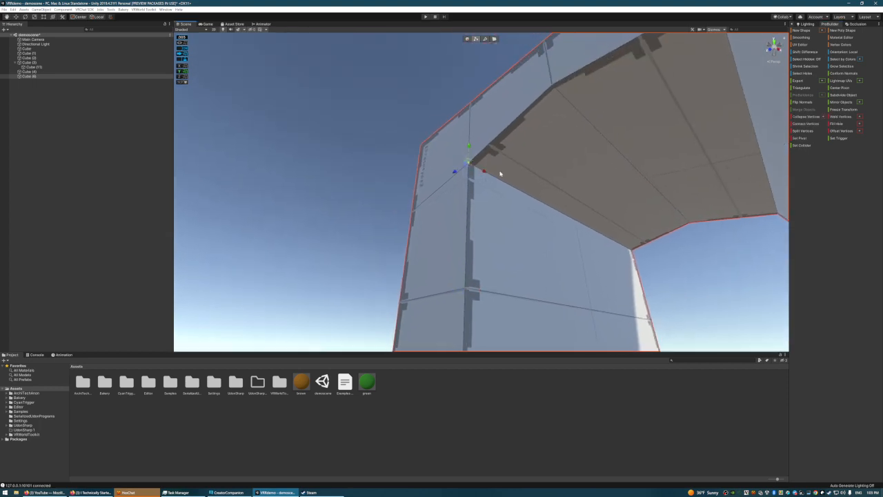
{"action": "left_click", "coordinate": [837, 117]}
Step: Weld the overlapping vertices at the middle of the opening's upper edge and clear the vertex selection
{"action": "left_click", "coordinate": [548, 82]}
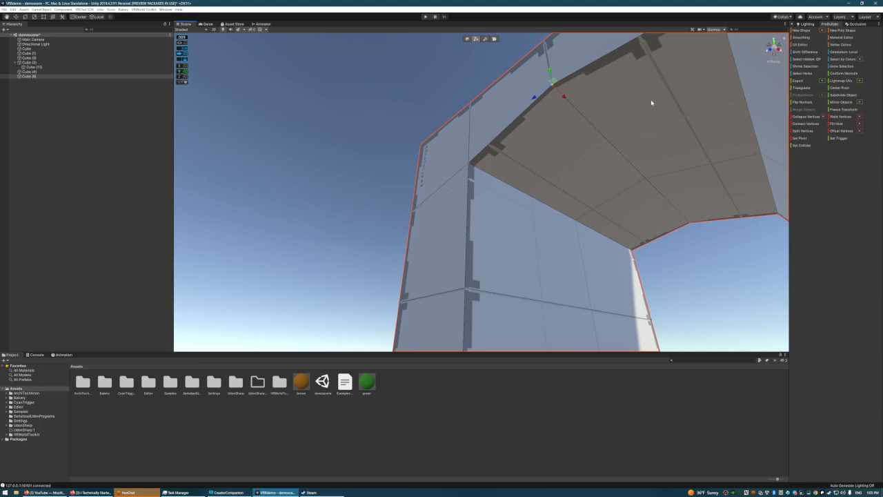
{"action": "left_click", "coordinate": [839, 117]}
{"action": "right_click_drag", "start_coordinate": [646, 148], "coordinate": [683, 130]}
{"action": "left_click", "coordinate": [578, 159]}
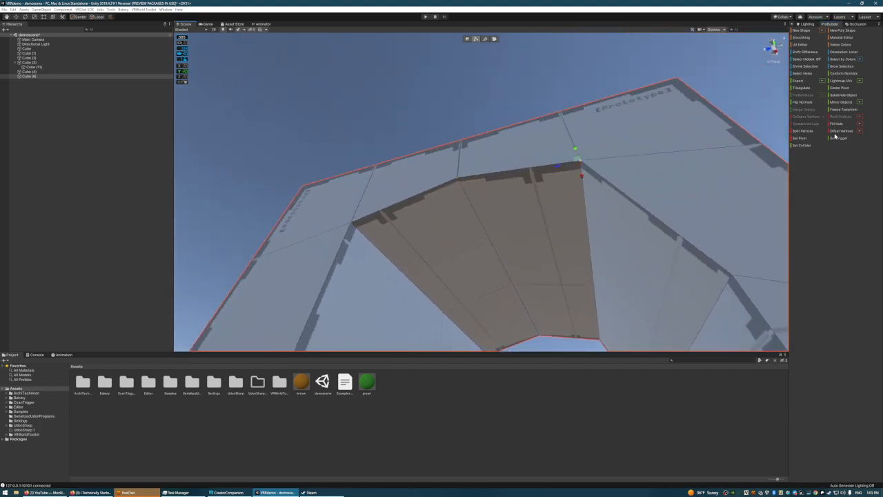
{"action": "right_click_drag", "start_coordinate": [629, 190], "coordinate": [615, 235]}
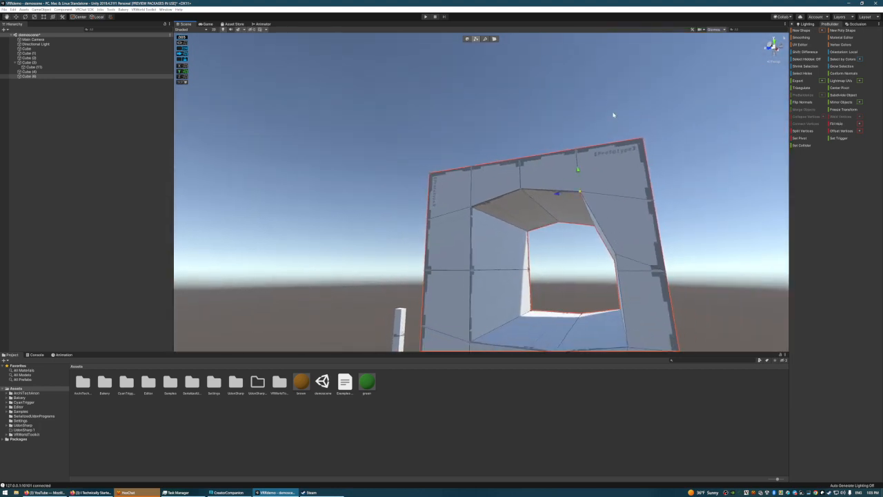
{"action": "left_click", "coordinate": [613, 115]}
{"action": "left_click", "coordinate": [599, 179]}
Step: In object mode, select the tunnel object Cube (6) together with the outer cube Cube (4)
{"action": "right_click_drag", "start_coordinate": [602, 180], "coordinate": [396, 255]}
{"action": "key", "text": "f"}
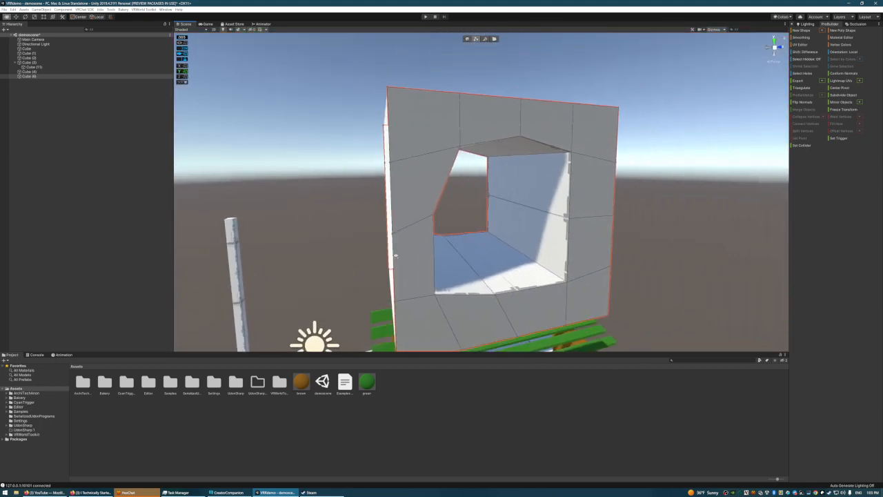
{"action": "key", "text": "w"}
{"action": "mouse_move", "coordinate": [502, 224]}
{"action": "right_mouse_down"}
{"action": "mouse_move", "coordinate": [495, 225]}
{"action": "mouse_move", "coordinate": [514, 230]}
{"action": "right_mouse_up"}
{"action": "key", "text": "s"}
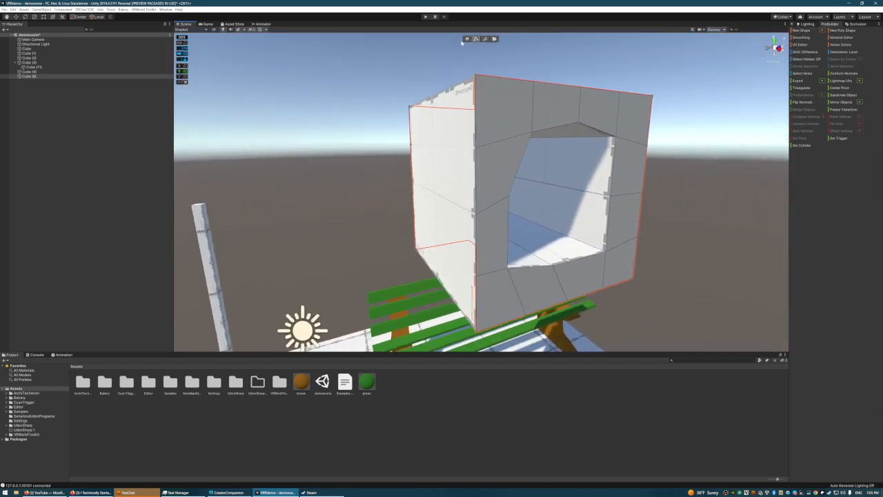
{"action": "left_click", "coordinate": [467, 40]}
{"action": "key", "text": "a"}
{"action": "right_click_drag", "start_coordinate": [517, 141], "coordinate": [527, 160]}
{"action": "left_click", "coordinate": [425, 136], "text": "shift"}
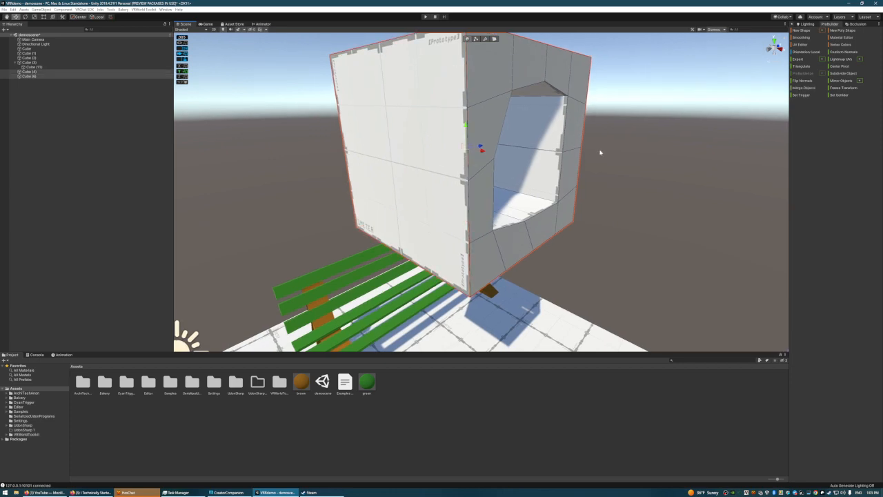
{"action": "key", "text": "s"}
{"action": "right_click_drag", "start_coordinate": [622, 158], "coordinate": [629, 155]}
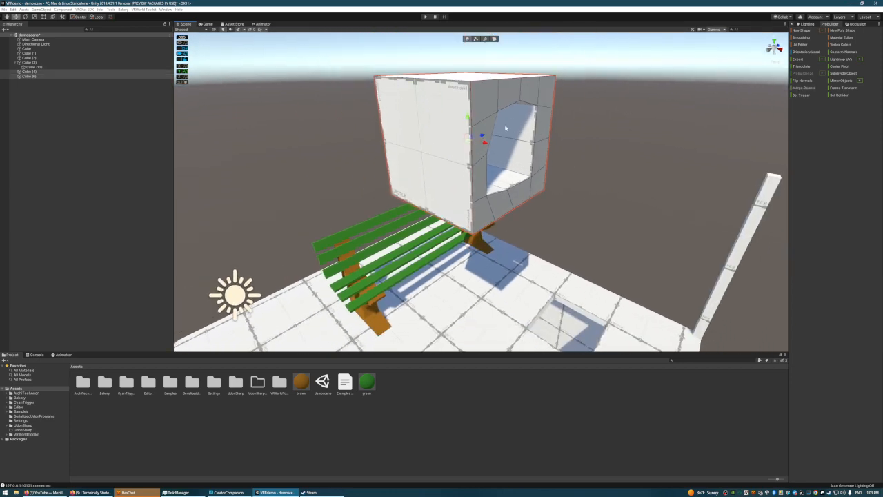
Step: Select only the tunnel object, Cube (6), and examine the tunnel's interior and its welded opening
{"action": "left_click", "coordinate": [482, 99]}
{"action": "right_click_drag", "start_coordinate": [482, 160], "coordinate": [600, 162]}
{"action": "key", "text": "w"}
{"action": "key", "text": "a"}
{"action": "key", "text": "w"}
{"action": "key", "text": "a"}
{"action": "key", "text": "w"}
{"action": "key", "text": "s"}
{"action": "key", "text": "w"}
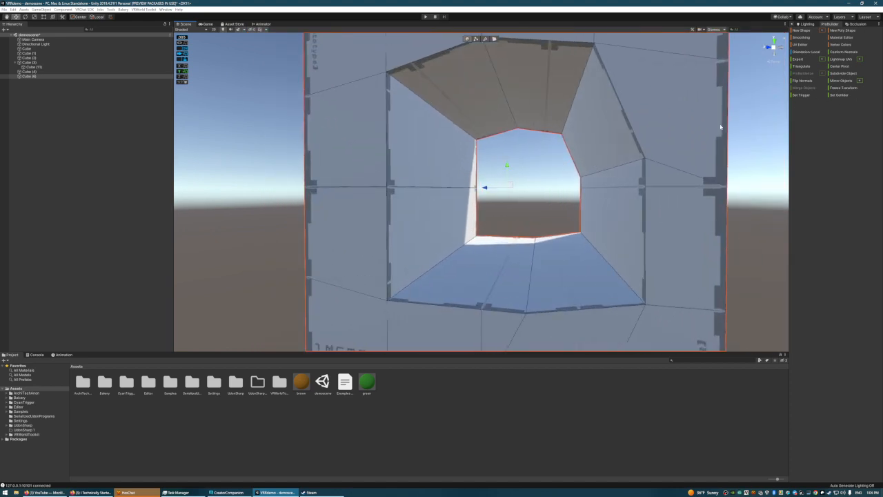
{"action": "key", "text": "s"}
{"action": "right_click_drag", "start_coordinate": [720, 126], "coordinate": [523, 160]}
{"action": "key", "text": "d"}
Step: Select the outer cube Cube (4) together with the tunnel object Cube (6), merge them into one object and deselect it
{"action": "left_click", "coordinate": [451, 97], "text": "shift"}
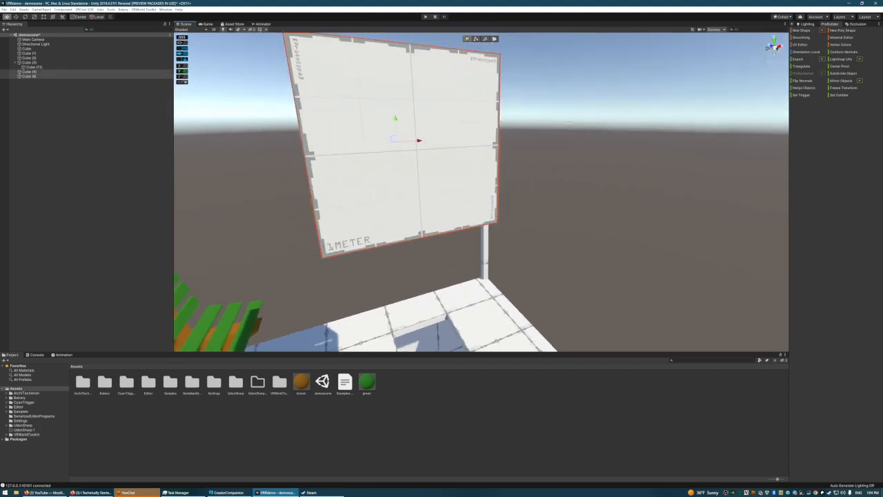
{"action": "key", "text": "a"}
{"action": "right_click_drag", "start_coordinate": [569, 123], "coordinate": [629, 123]}
{"action": "left_click", "coordinate": [481, 131]}
{"action": "key", "text": "s"}
{"action": "right_click_drag", "start_coordinate": [481, 131], "coordinate": [456, 74]}
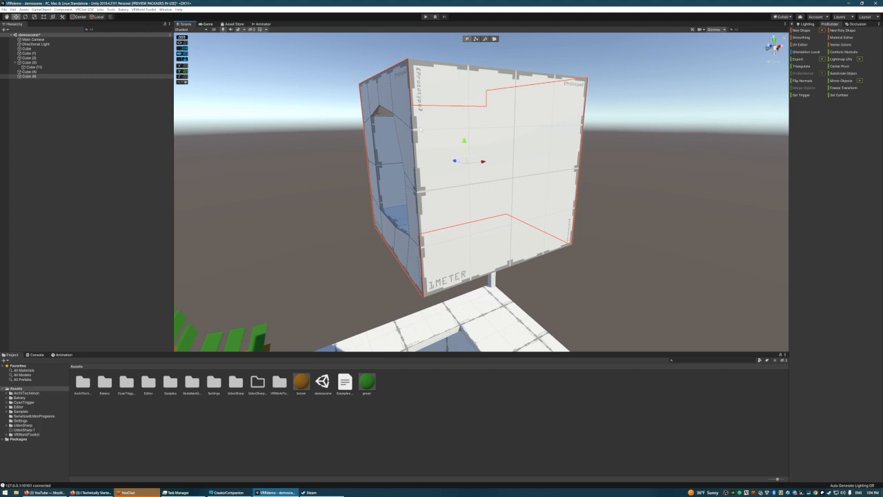
{"action": "left_click", "coordinate": [445, 76], "text": "shift"}
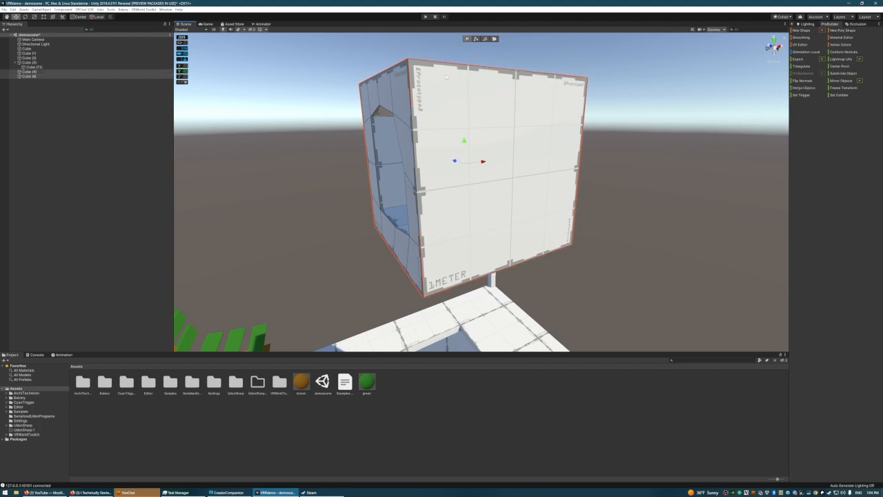
{"action": "left_click", "coordinate": [804, 88]}
{"action": "right_click_drag", "start_coordinate": [656, 77], "coordinate": [517, 176]}
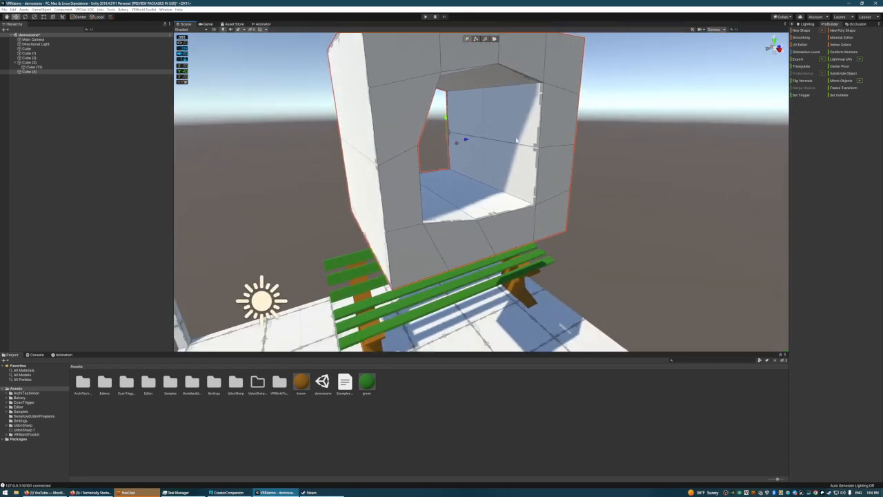
{"action": "right_click_drag", "start_coordinate": [516, 140], "coordinate": [463, 100]}
{"action": "left_click", "coordinate": [609, 91]}
Step: Select the merged cube with the tunnel and lower it to beside the bench
{"action": "right_click_drag", "start_coordinate": [491, 140], "coordinate": [509, 214]}
{"action": "right_click_drag", "start_coordinate": [600, 188], "coordinate": [603, 158]}
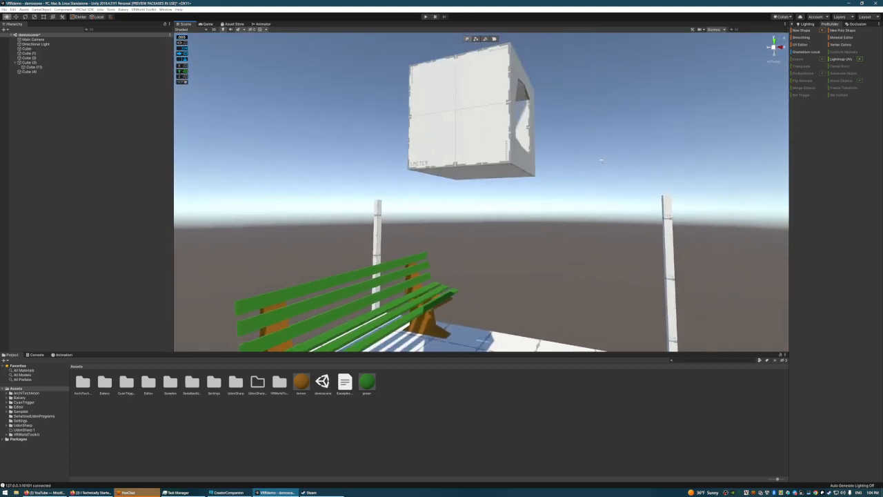
{"action": "right_click_drag", "start_coordinate": [552, 189], "coordinate": [514, 76]}
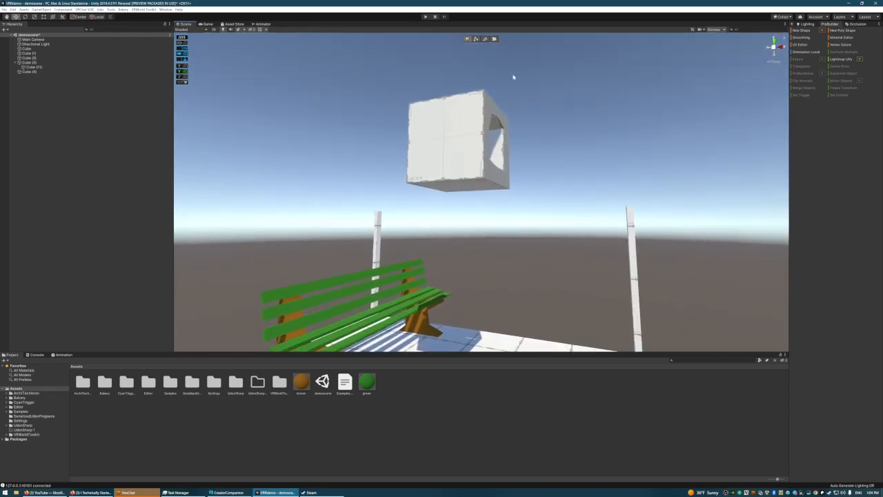
{"action": "left_click", "coordinate": [458, 127]}
{"action": "left_click_drag", "start_coordinate": [462, 129], "coordinate": [463, 270]}
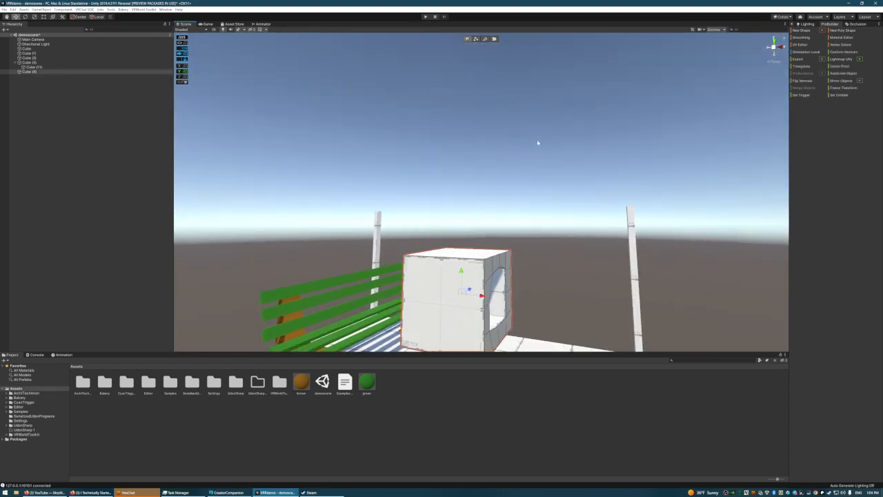
Step: Create a new material named grey in the Assets folder
{"action": "right_click_drag", "start_coordinate": [538, 143], "coordinate": [471, 200]}
{"action": "right_click", "coordinate": [428, 421]}
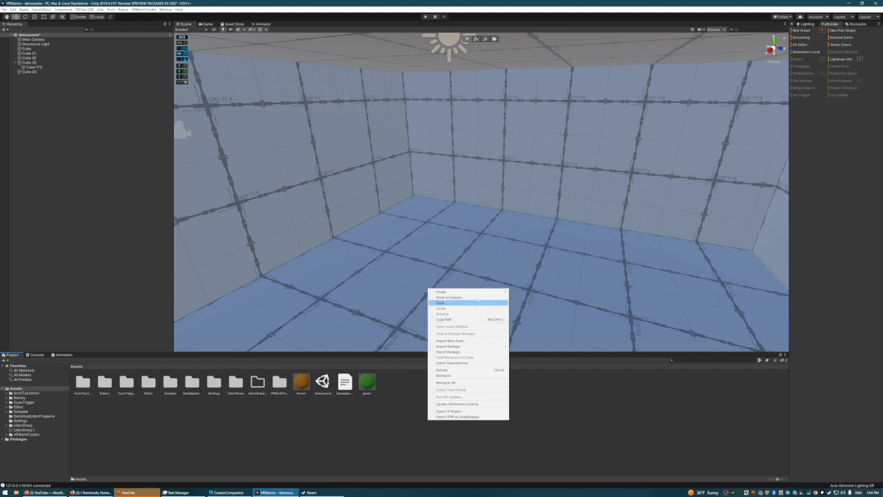
{"action": "mouse_move", "coordinate": [476, 291]}
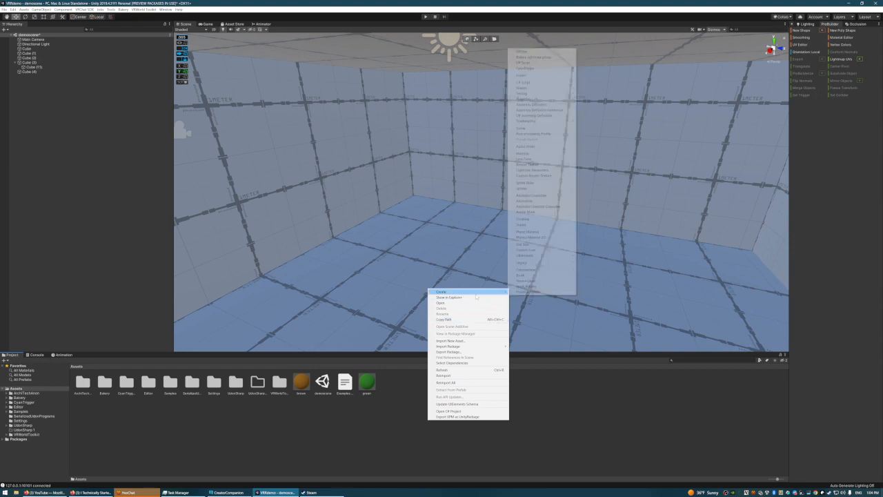
{"action": "left_click", "coordinate": [540, 154]}
{"action": "type", "text": "w"}
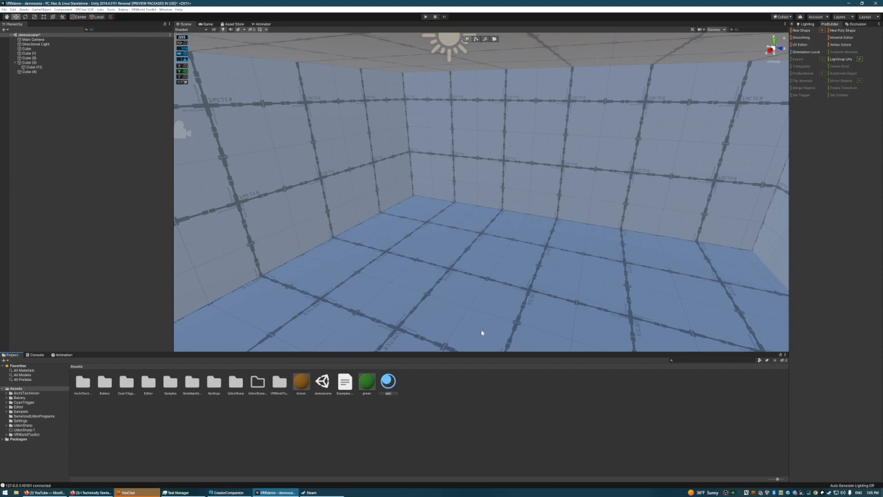
{"action": "key", "text": "Return"}
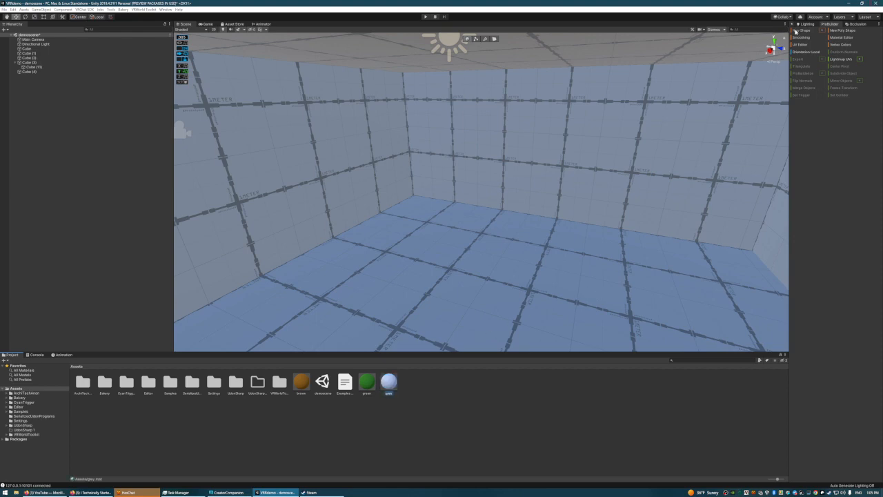
Step: Set the grey material's albedo to a neutral grey with brightness value 60 and apply it to the room
{"action": "left_click", "coordinate": [793, 24]}
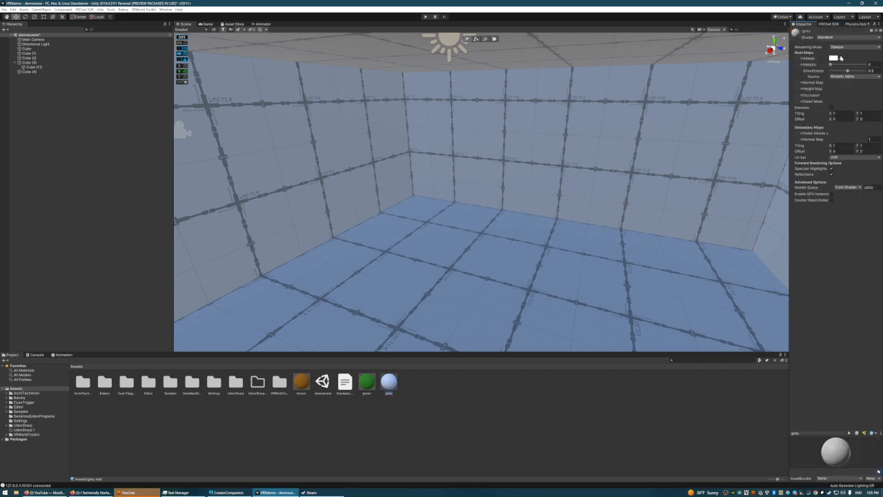
{"action": "left_click", "coordinate": [833, 59]}
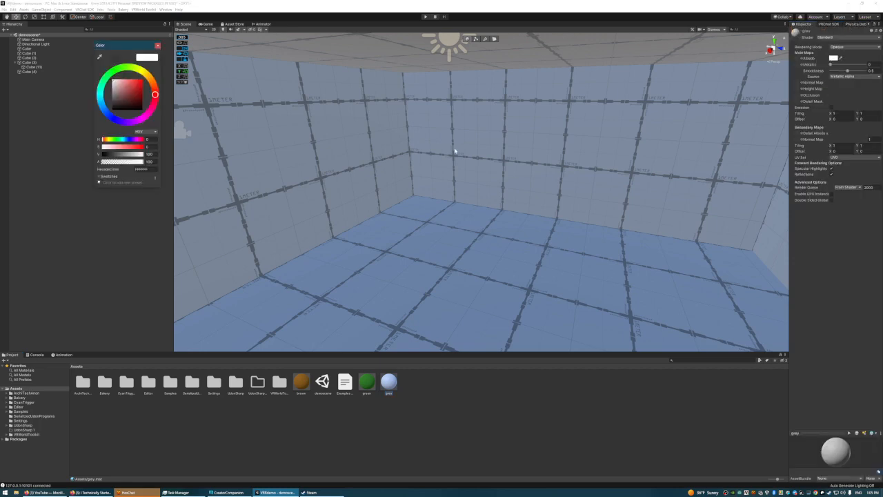
{"action": "left_click", "coordinate": [126, 154]}
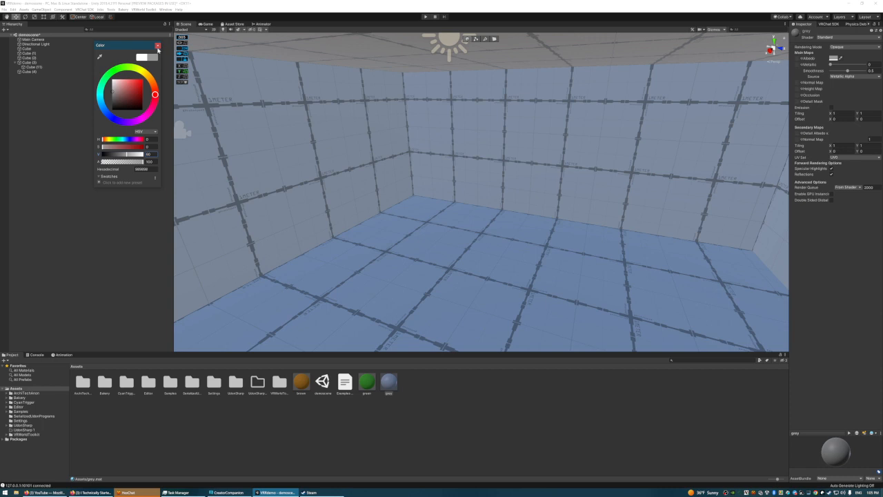
{"action": "left_click", "coordinate": [157, 45]}
{"action": "left_click_drag", "start_coordinate": [390, 378], "coordinate": [514, 164]}
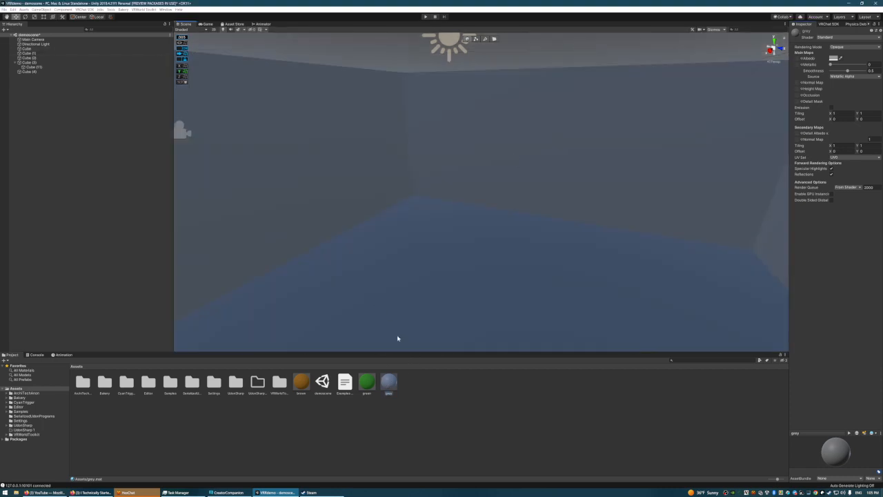
Step: Apply the grey material to the outer room wall that still shows the default grid texture
{"action": "right_click_drag", "start_coordinate": [535, 215], "coordinate": [427, 206]}
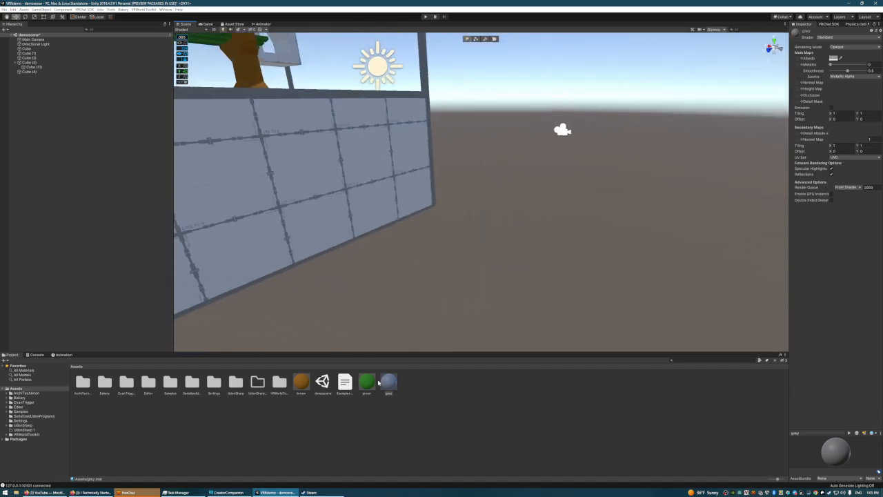
{"action": "left_click_drag", "start_coordinate": [318, 263], "coordinate": [296, 219]}
{"action": "right_click_drag", "start_coordinate": [545, 297], "coordinate": [399, 357]}
{"action": "key", "text": "w"}
{"action": "key", "text": "s"}
{"action": "key", "text": "w"}
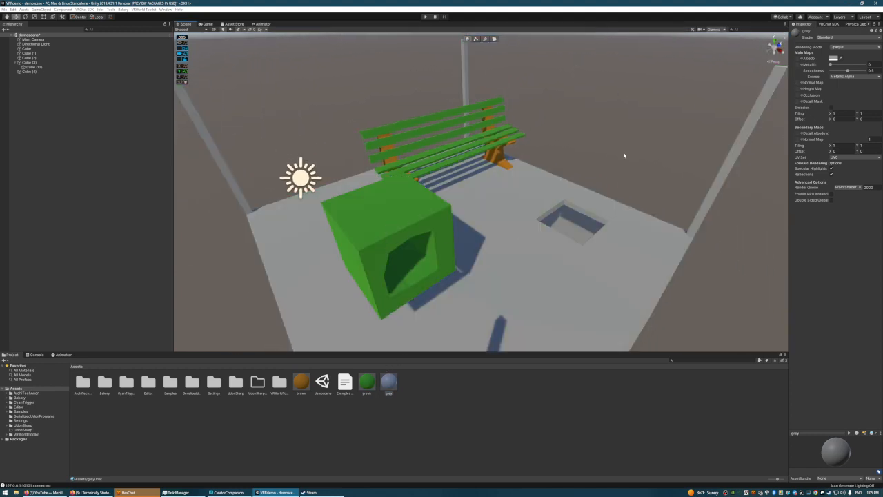
{"action": "right_click_drag", "start_coordinate": [623, 156], "coordinate": [507, 140]}
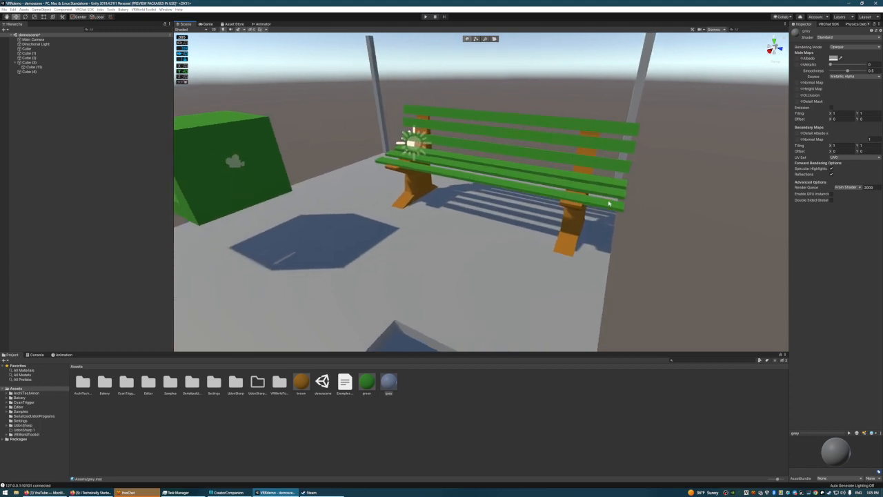
{"action": "right_click_drag", "start_coordinate": [608, 203], "coordinate": [599, 160]}
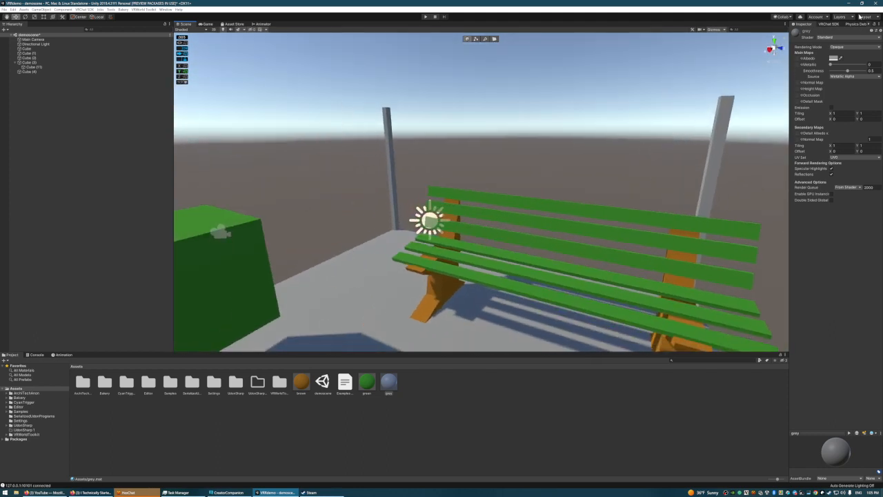
Step: Open ProBuilder's New Shape tool, review the available shape types and close it without building a shape
{"action": "left_click", "coordinate": [831, 25]}
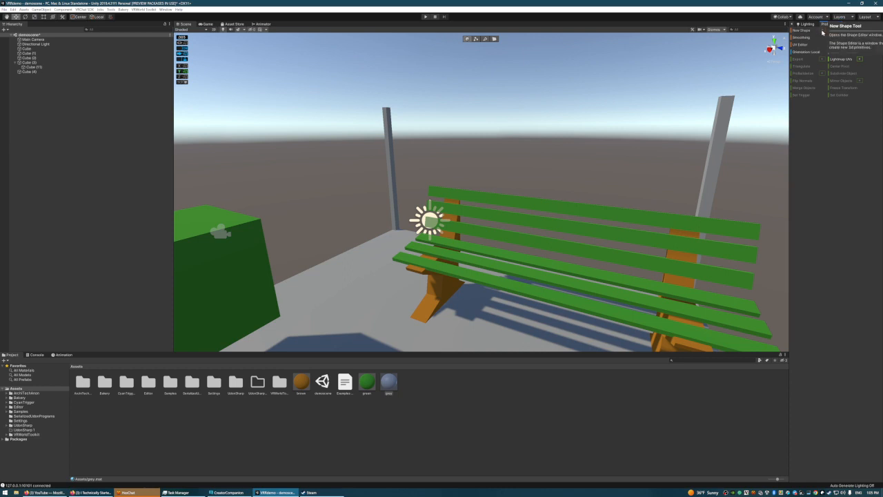
{"action": "left_click", "coordinate": [821, 31]}
{"action": "left_click", "coordinate": [174, 84]}
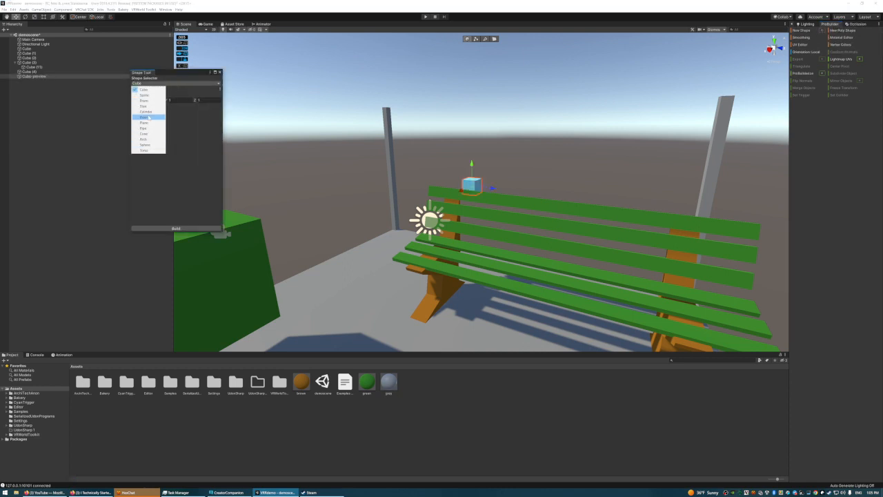
{"action": "left_click", "coordinate": [184, 155]}
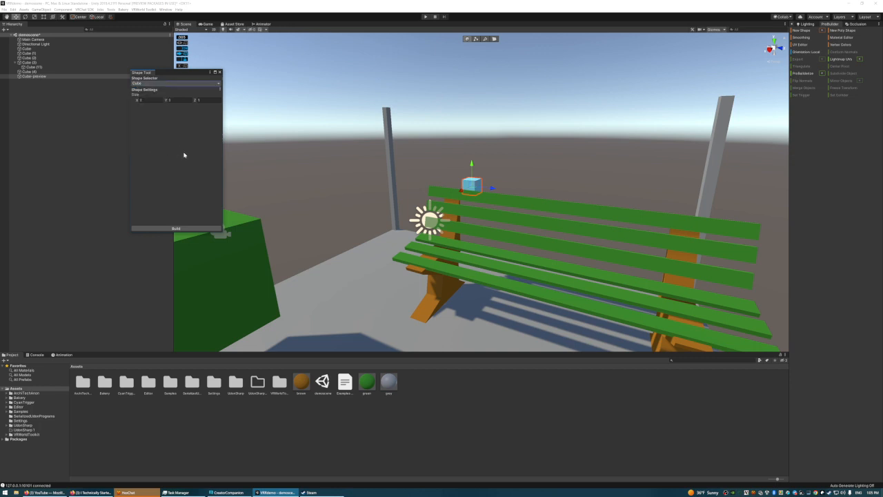
{"action": "left_click", "coordinate": [220, 73]}
Step: Try moving an upper corner vertex of the tunnel cube, undo the move and return to object selection
{"action": "right_click_drag", "start_coordinate": [438, 154], "coordinate": [615, 159]}
{"action": "scroll", "coordinate": [614, 160], "scroll_direction": "down", "scroll_amount": 3}
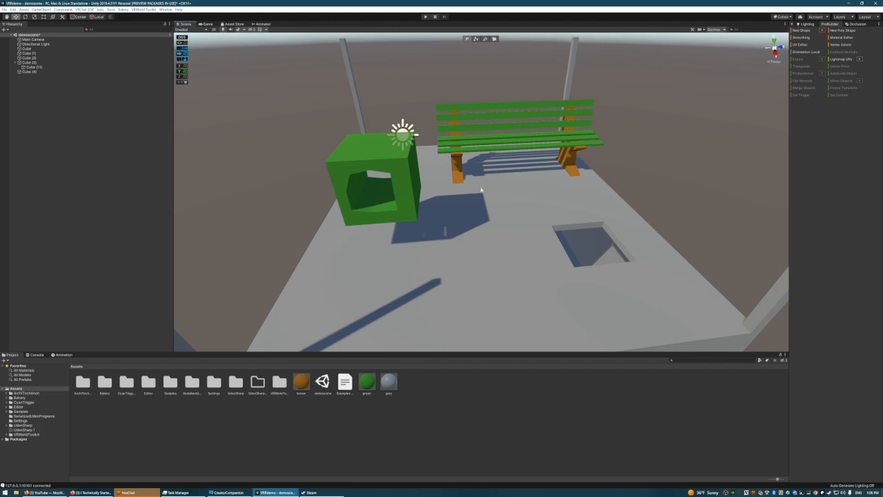
{"action": "right_click_drag", "start_coordinate": [481, 189], "coordinate": [449, 175]}
{"action": "key", "text": "w"}
{"action": "left_click", "coordinate": [450, 175]}
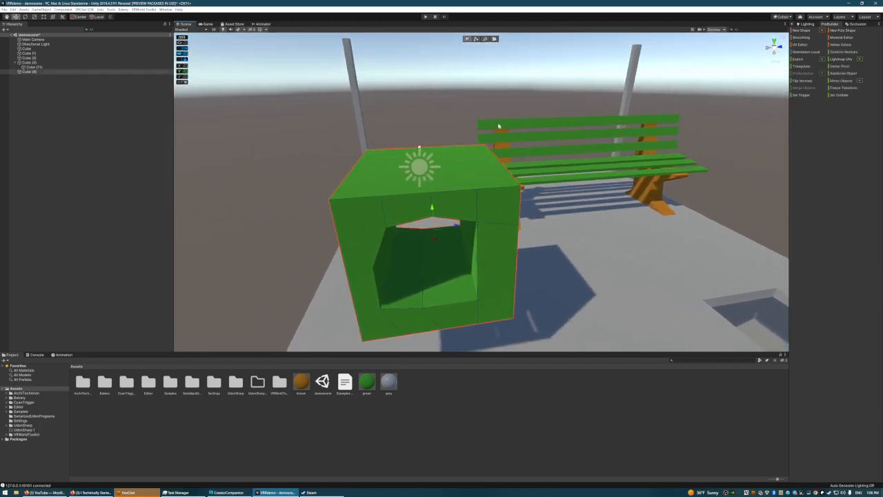
{"action": "left_click", "coordinate": [475, 39]}
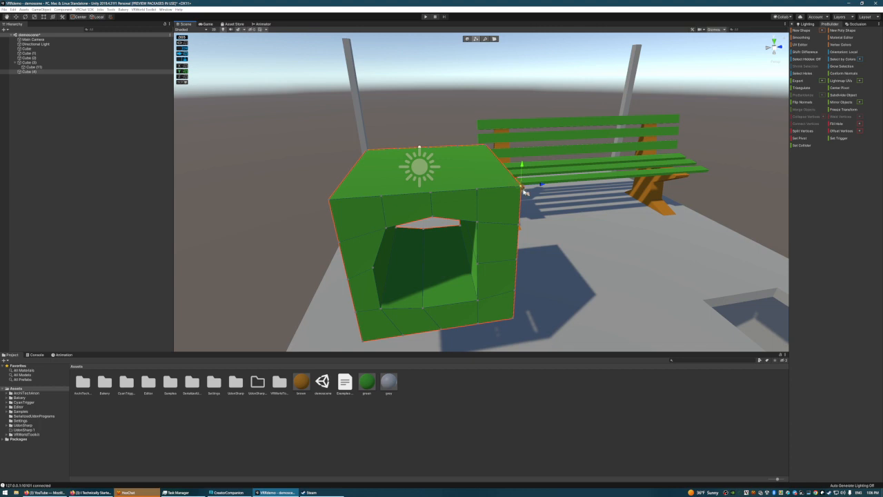
{"action": "left_click_drag", "start_coordinate": [511, 191], "coordinate": [504, 177]}
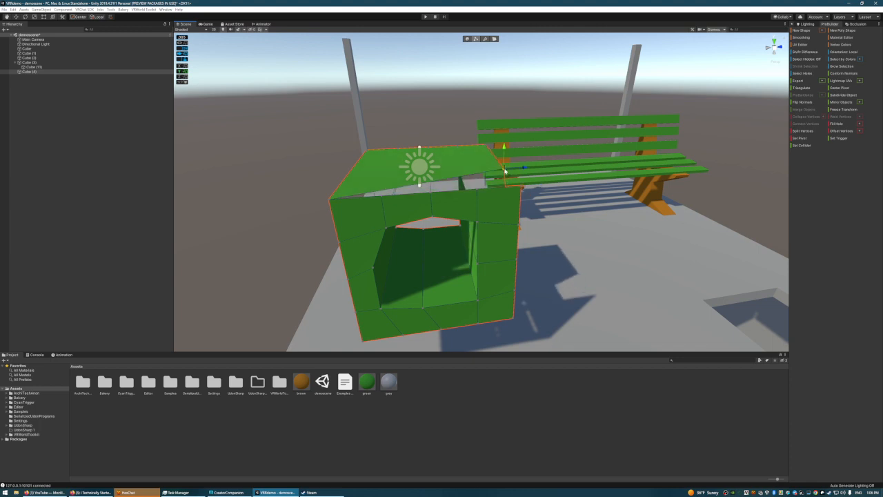
{"action": "key", "text": "ctrl+z"}
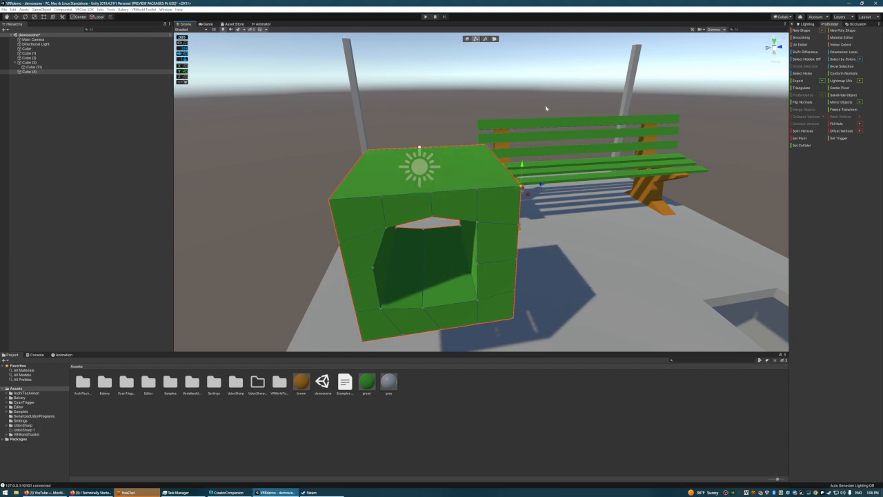
{"action": "right_click_drag", "start_coordinate": [546, 108], "coordinate": [420, 95]}
{"action": "left_click", "coordinate": [407, 97]}
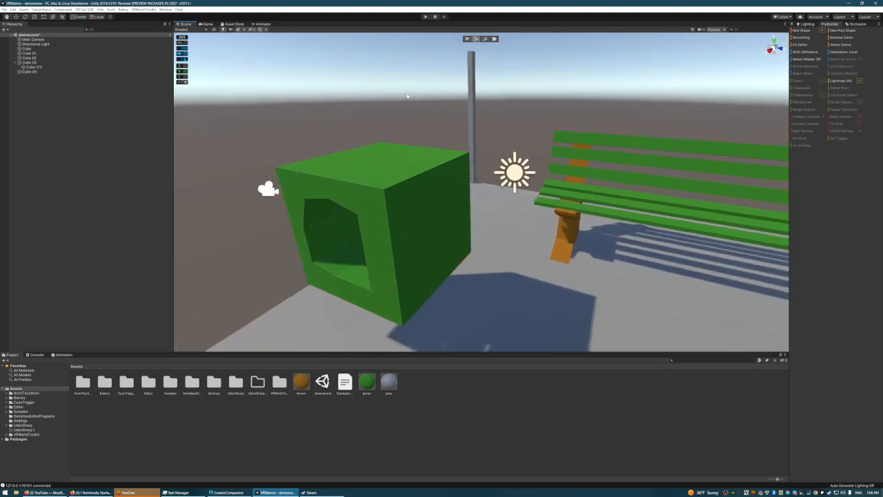
{"action": "left_click", "coordinate": [467, 40]}
Step: Examine the bench from its end and front, selecting the slats to see which parts form one object
{"action": "key", "text": "s"}
{"action": "key", "text": "d"}
{"action": "right_click_drag", "start_coordinate": [494, 107], "coordinate": [666, 127]}
{"action": "key", "text": "w"}
{"action": "key", "text": "s"}
{"action": "right_click_drag", "start_coordinate": [556, 147], "coordinate": [573, 149]}
{"action": "key", "text": "w"}
{"action": "left_click", "coordinate": [479, 82]}
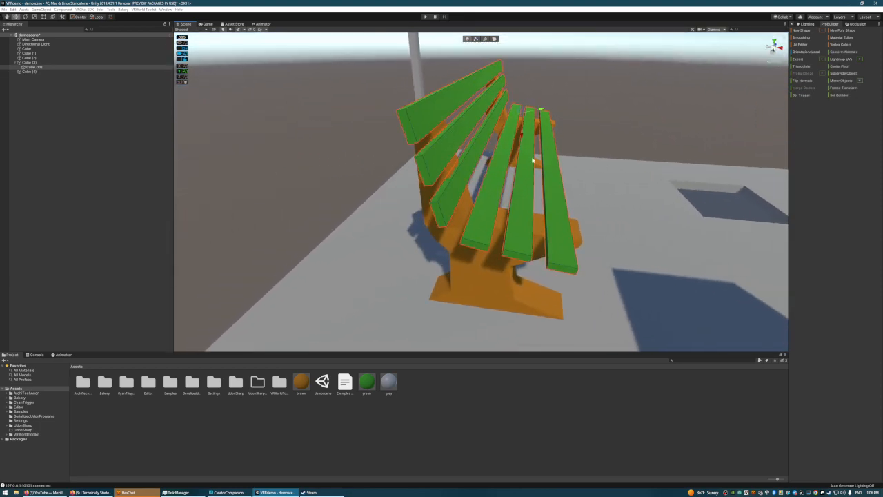
{"action": "left_click", "coordinate": [486, 278]}
{"action": "right_click_drag", "start_coordinate": [633, 196], "coordinate": [576, 211]}
{"action": "key", "text": "d"}
{"action": "right_click_drag", "start_coordinate": [649, 201], "coordinate": [564, 195]}
{"action": "left_click", "coordinate": [687, 136]}
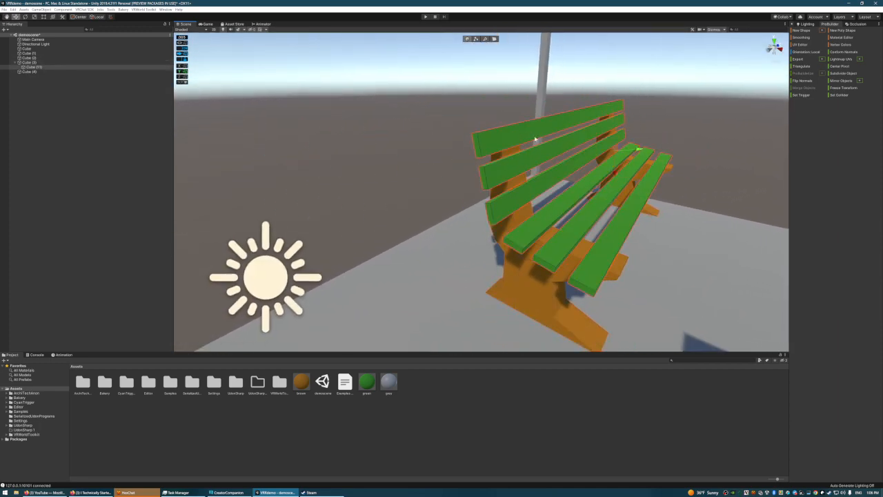
{"action": "scroll", "coordinate": [643, 158], "scroll_direction": "down", "scroll_amount": 3}
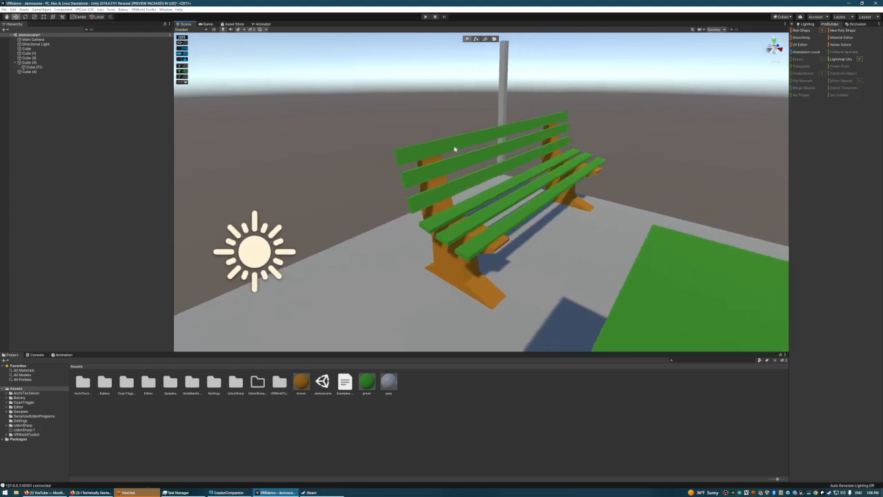
Step: Take the slats Cube (11) out of the leg object Cube (3) and make them its child again
{"action": "left_click", "coordinate": [547, 163]}
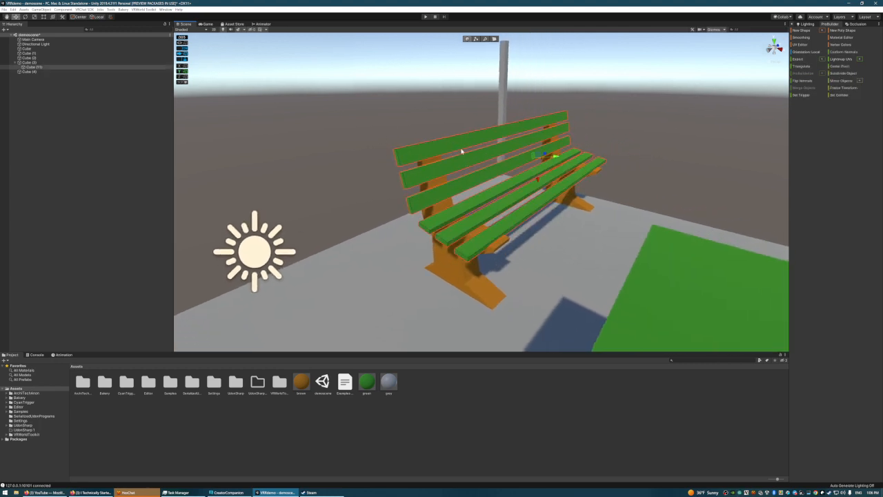
{"action": "left_click_drag", "start_coordinate": [48, 101], "coordinate": [48, 100]}
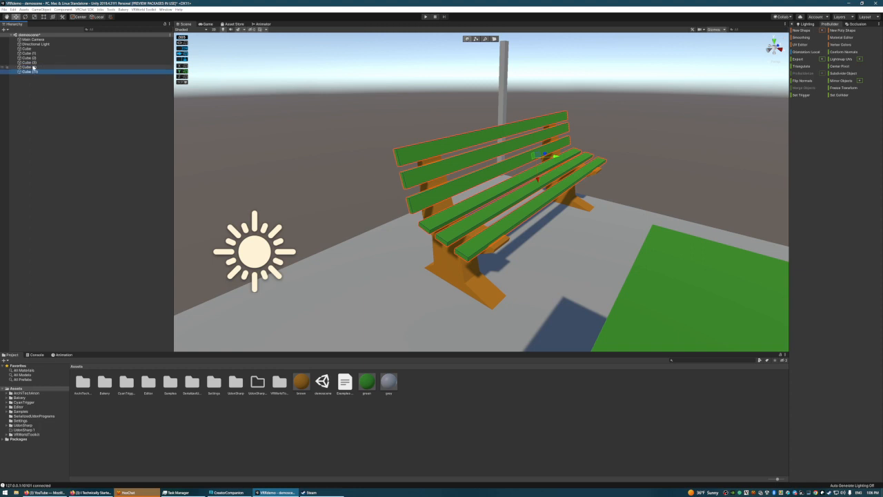
{"action": "left_click", "coordinate": [29, 62]}
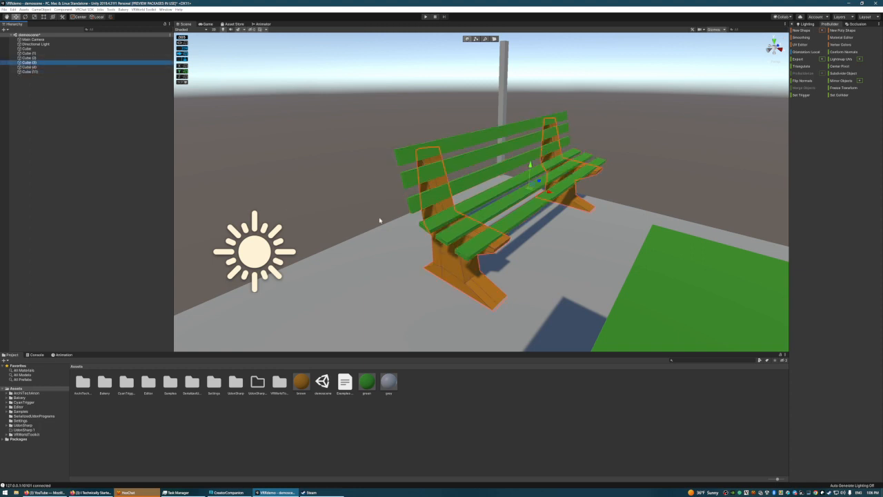
{"action": "left_click", "coordinate": [29, 71]}
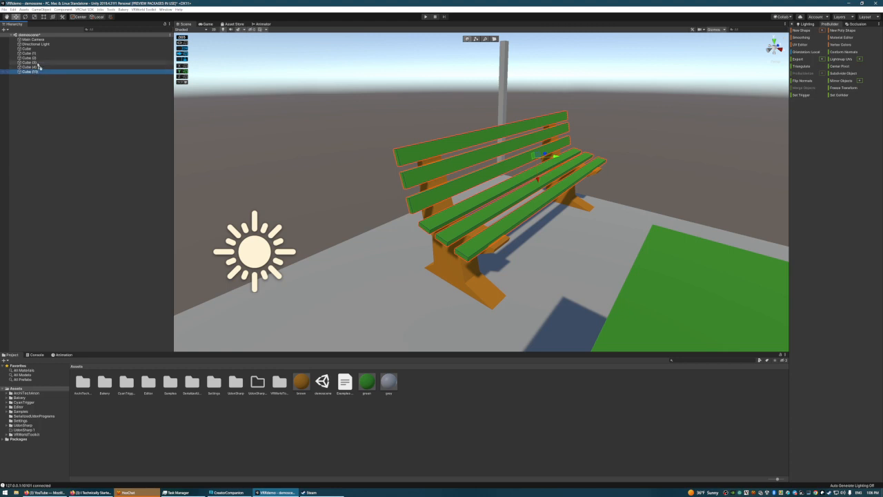
{"action": "left_click_drag", "start_coordinate": [39, 65], "coordinate": [43, 67]}
{"action": "left_click", "coordinate": [107, 99]}
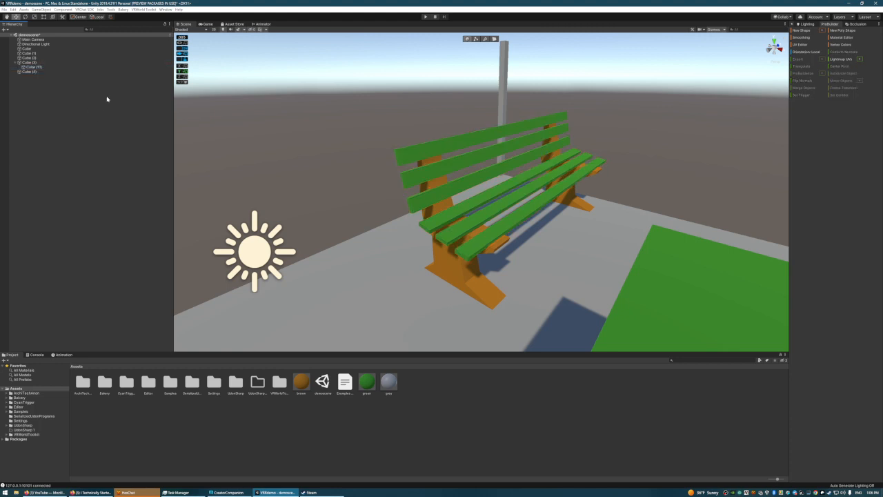
Step: Move the whole bench across the roof by moving its parent object Cube (3)
{"action": "left_click", "coordinate": [18, 64]}
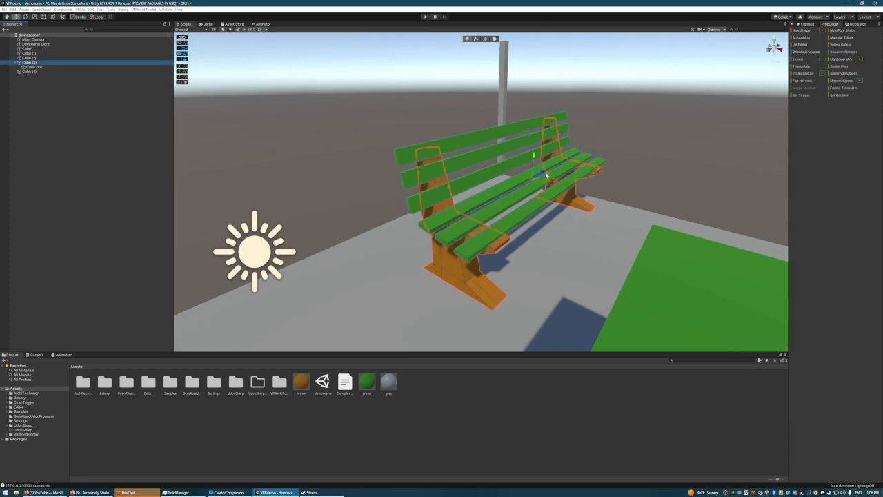
{"action": "left_click_drag", "start_coordinate": [534, 156], "coordinate": [499, 160]}
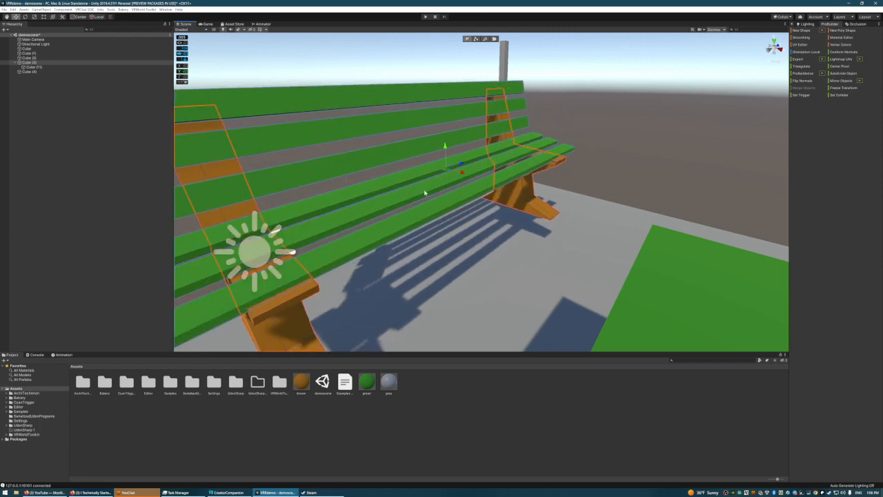
{"action": "right_click_drag", "start_coordinate": [423, 193], "coordinate": [384, 142]}
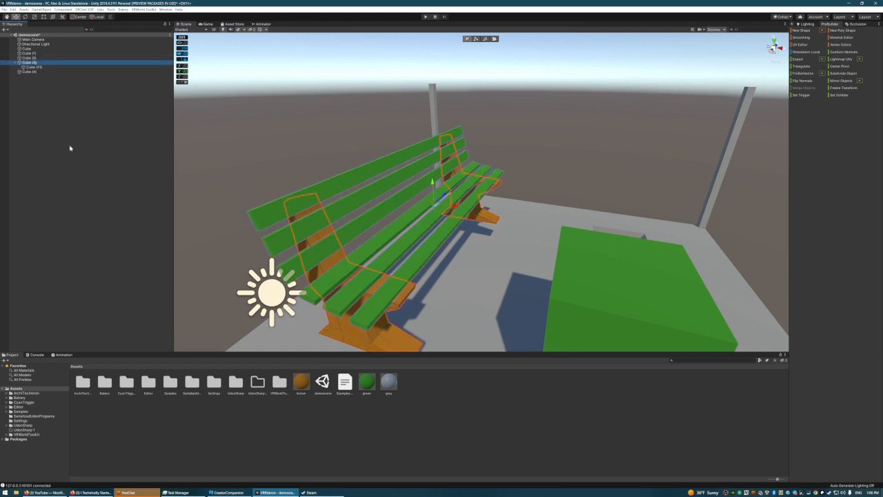
Step: Select the parent Cube (3) and its child Cube (11) in turn to examine which bench parts each contains
{"action": "left_click", "coordinate": [47, 80]}
{"action": "left_click", "coordinate": [35, 62]}
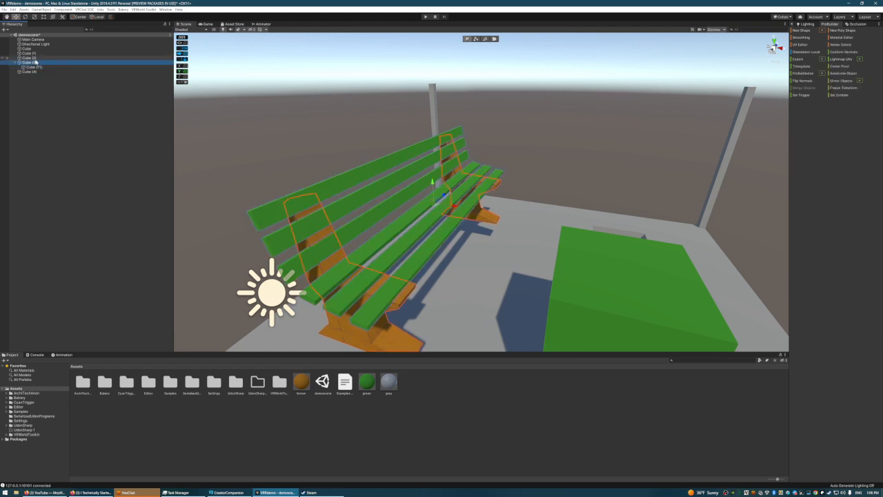
{"action": "left_click", "coordinate": [40, 67]}
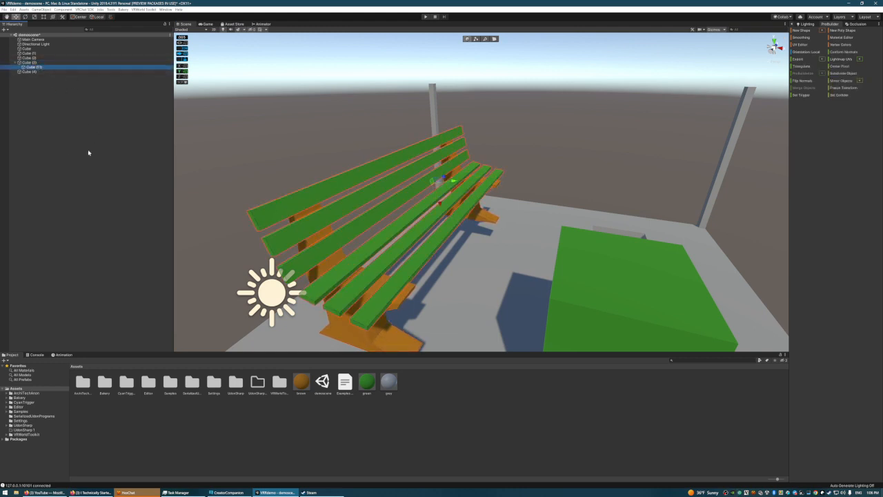
{"action": "right_click_drag", "start_coordinate": [443, 151], "coordinate": [514, 182]}
{"action": "right_click_drag", "start_coordinate": [615, 150], "coordinate": [452, 178]}
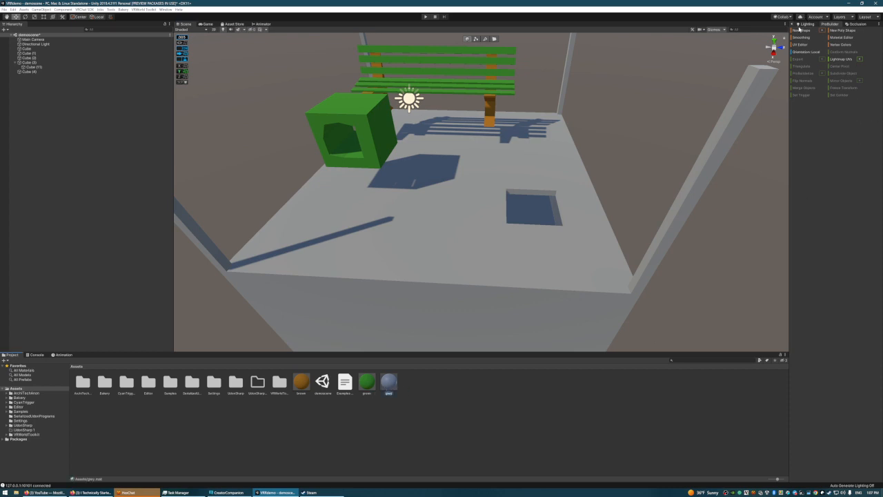
Step: Select the room parts Cube, Cube (1) and Cube (2) and merge them into one object
{"action": "left_click", "coordinate": [793, 25]}
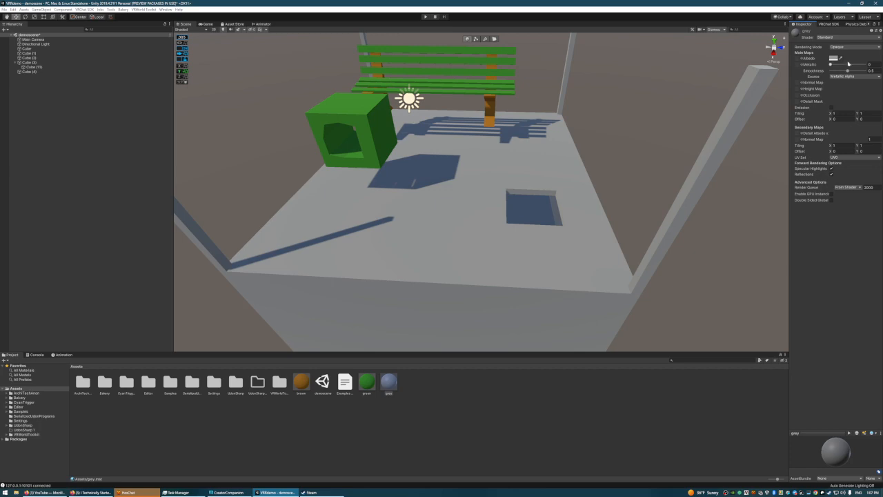
{"action": "right_click_drag", "start_coordinate": [561, 227], "coordinate": [411, 171]}
{"action": "right_click_drag", "start_coordinate": [596, 180], "coordinate": [513, 175]}
{"action": "left_click", "coordinate": [657, 148]}
{"action": "right_click_drag", "start_coordinate": [656, 148], "coordinate": [504, 151]}
{"action": "left_click", "coordinate": [397, 154]}
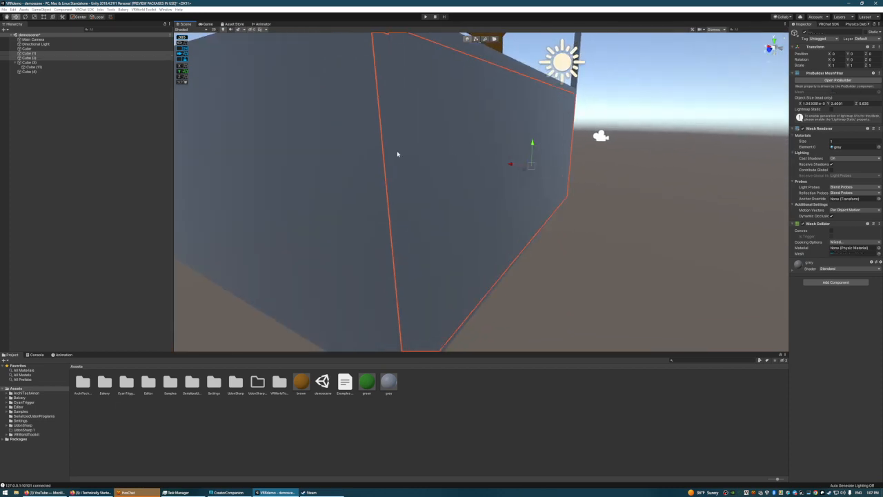
{"action": "left_click", "coordinate": [304, 151]}
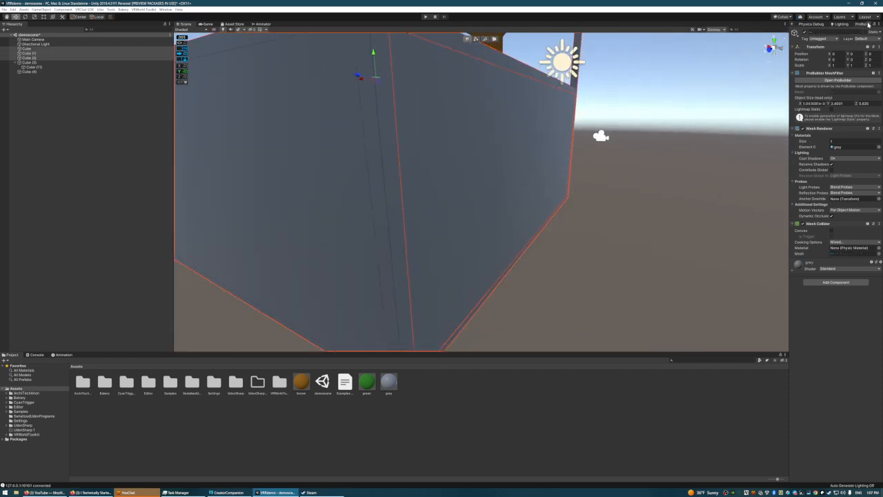
{"action": "left_click", "coordinate": [831, 24]}
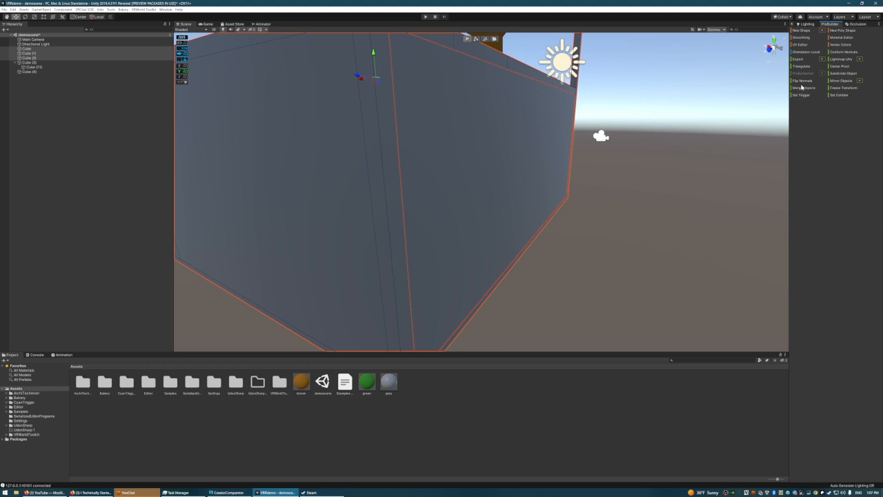
{"action": "left_click", "coordinate": [802, 87]}
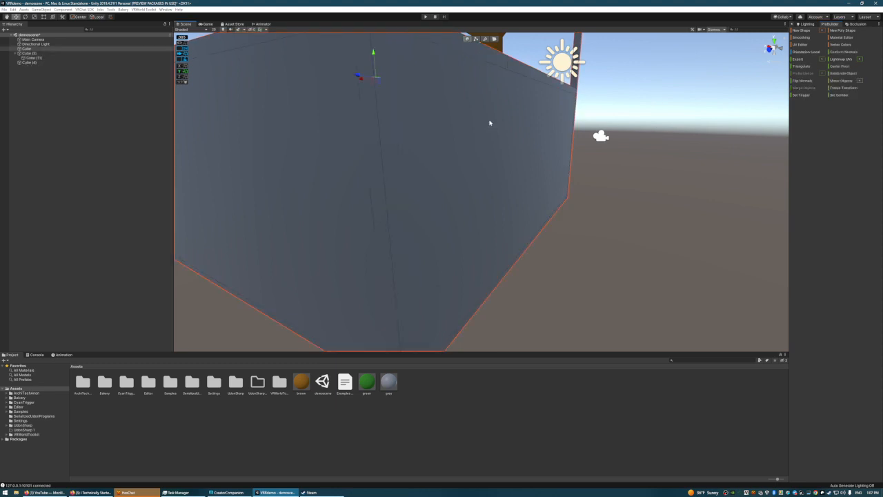
Step: Examine the merged room from outside, from above the roof and from inside
{"action": "key", "text": "s"}
{"action": "right_click_drag", "start_coordinate": [611, 112], "coordinate": [573, 144]}
{"action": "key", "text": "a"}
{"action": "key", "text": "w"}
{"action": "right_click_drag", "start_coordinate": [574, 147], "coordinate": [616, 134]}
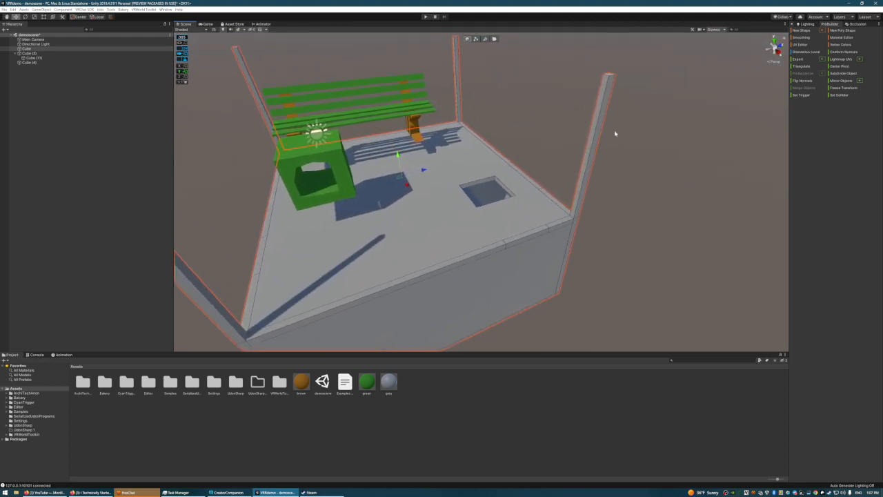
{"action": "right_click_drag", "start_coordinate": [505, 136], "coordinate": [333, 121]}
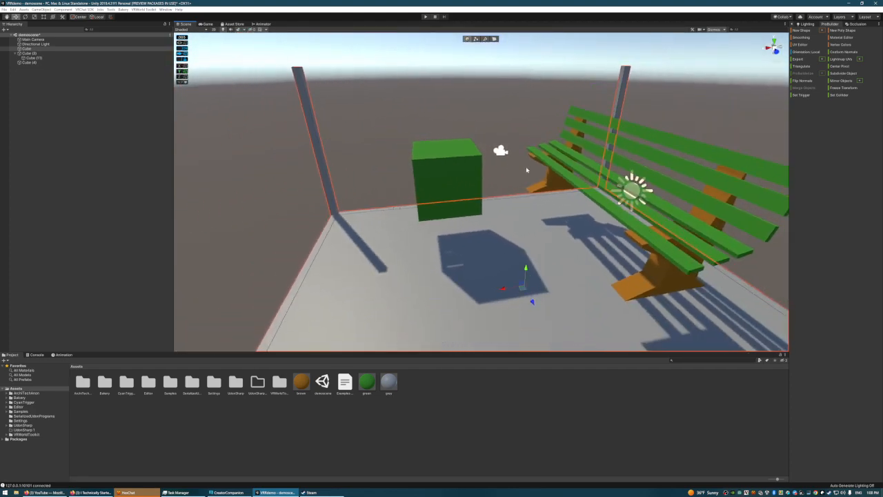
{"action": "right_click_drag", "start_coordinate": [527, 170], "coordinate": [490, 180]}
{"action": "right_click_drag", "start_coordinate": [520, 150], "coordinate": [537, 155]}
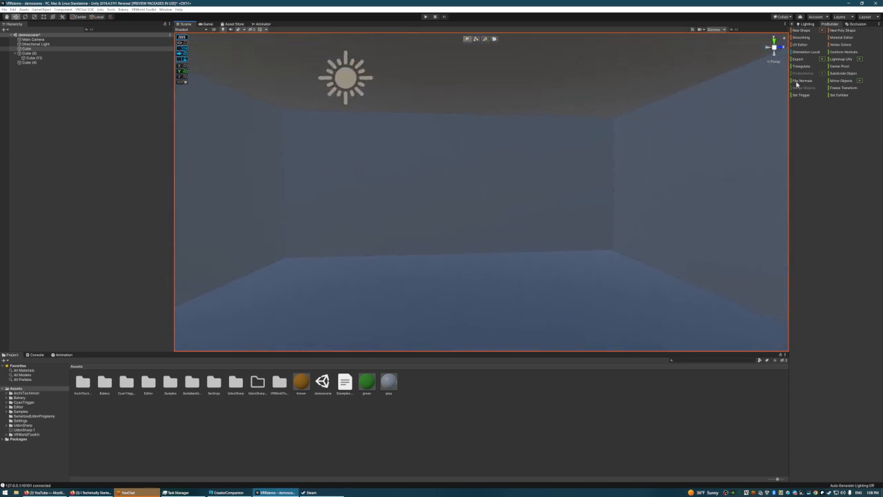
Step: Create a new cube shape and place it in the air above the roof bench
{"action": "left_click", "coordinate": [813, 31]}
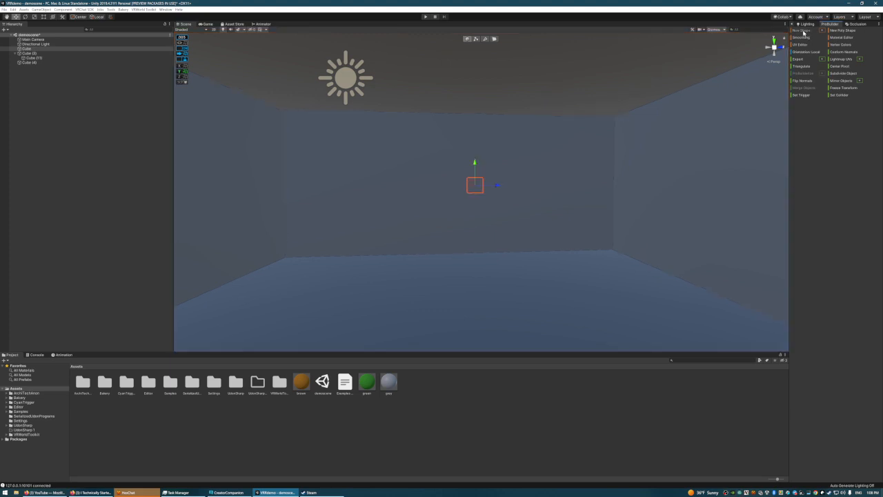
{"action": "right_click_drag", "start_coordinate": [560, 166], "coordinate": [654, 162]}
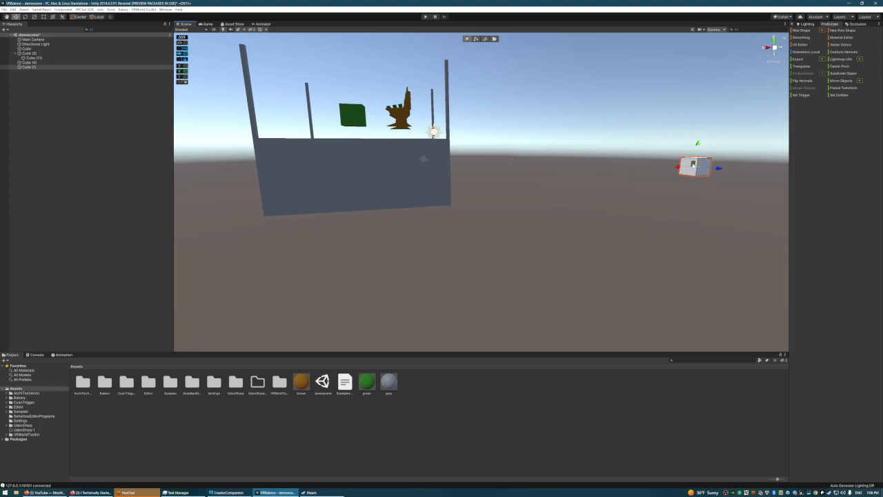
{"action": "left_click_drag", "start_coordinate": [693, 164], "coordinate": [375, 47]}
{"action": "right_click_drag", "start_coordinate": [437, 114], "coordinate": [570, 144]}
{"action": "left_click_drag", "start_coordinate": [490, 109], "coordinate": [419, 67]}
{"action": "right_click_drag", "start_coordinate": [564, 124], "coordinate": [494, 32]}
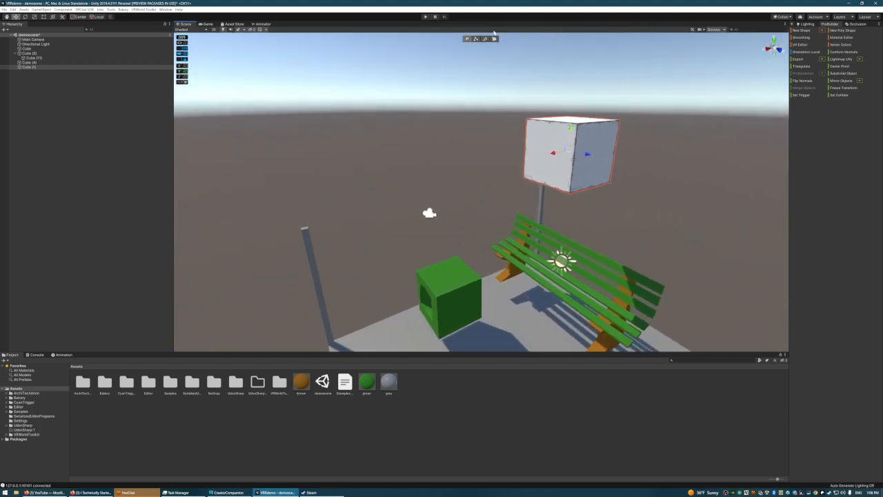
Step: Thin the new cube into a flat upright panel by moving one side face towards the opposite one
{"action": "left_click", "coordinate": [560, 139]}
{"action": "right_click_drag", "start_coordinate": [560, 139], "coordinate": [507, 124]}
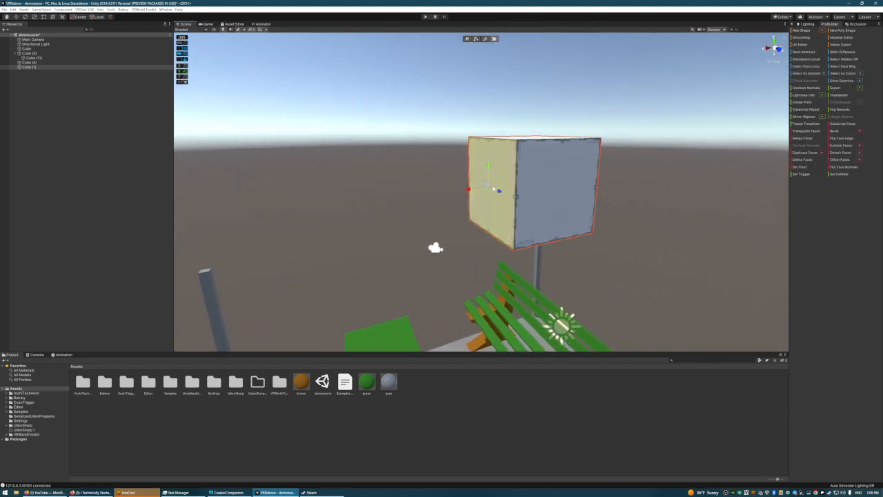
{"action": "left_click_drag", "start_coordinate": [469, 189], "coordinate": [539, 178]}
{"action": "right_click_drag", "start_coordinate": [612, 164], "coordinate": [743, 158]}
{"action": "left_click", "coordinate": [580, 174]}
{"action": "right_click_drag", "start_coordinate": [581, 174], "coordinate": [568, 172]}
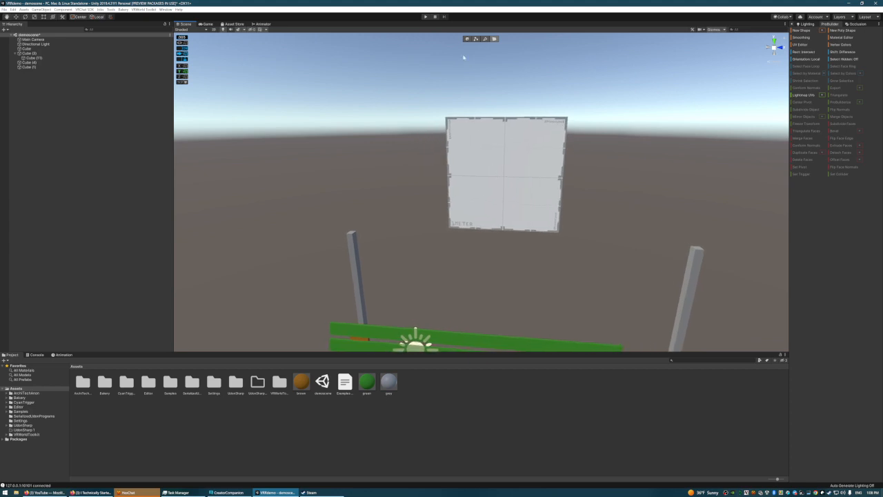
{"action": "right_click_drag", "start_coordinate": [514, 140], "coordinate": [608, 131]}
{"action": "left_click", "coordinate": [608, 131]}
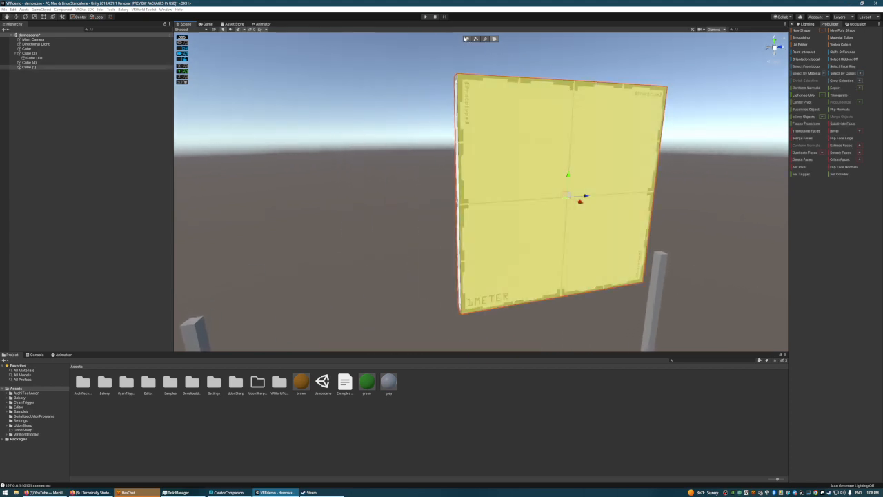
Step: Subdivide the panel object twice to give each large face a four-by-four grid
{"action": "left_click", "coordinate": [467, 40]}
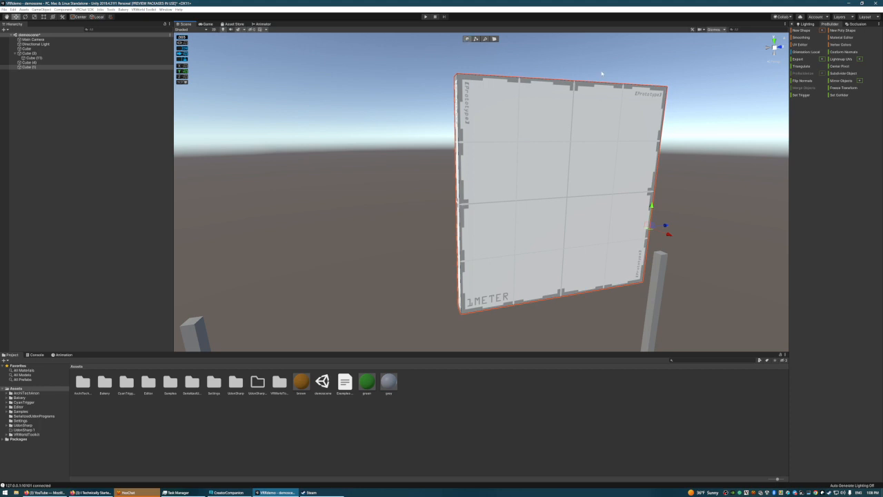
{"action": "left_click", "coordinate": [842, 74]}
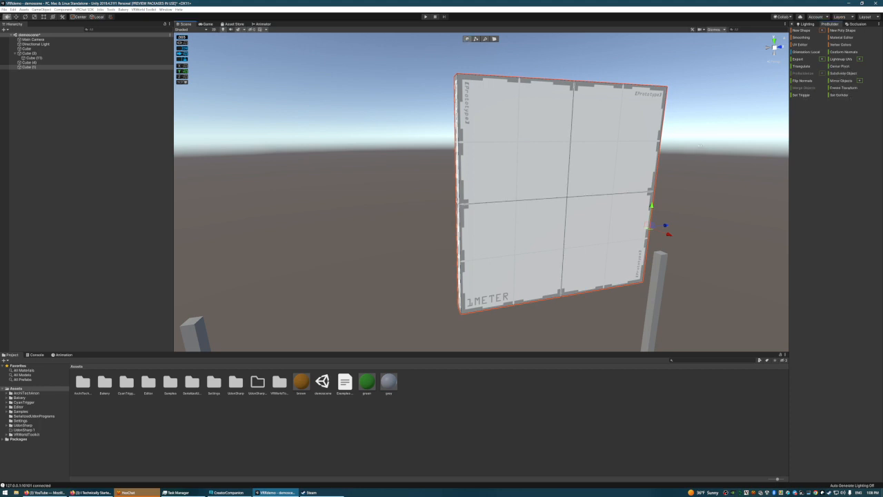
{"action": "key", "text": "f"}
{"action": "left_click", "coordinate": [842, 73]}
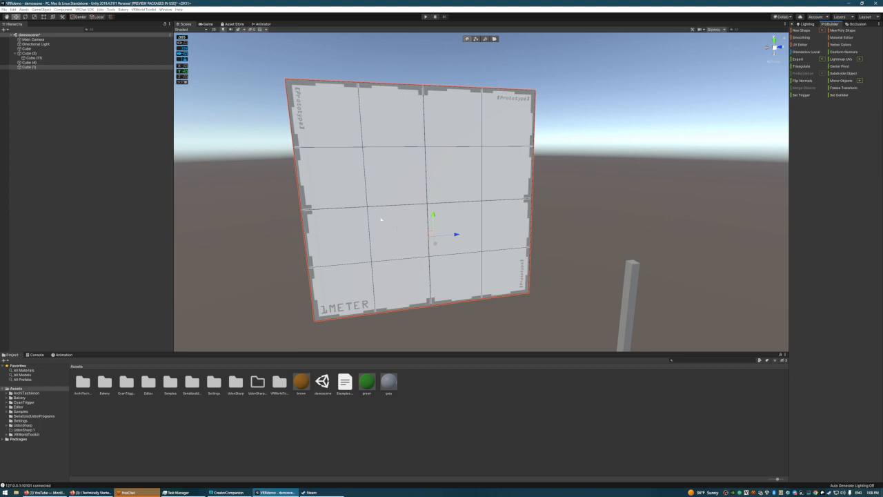
Step: Scale the eight edges outlining the front face's central square outward horizontally and vertically, close to the panel's border
{"action": "left_click", "coordinate": [485, 38]}
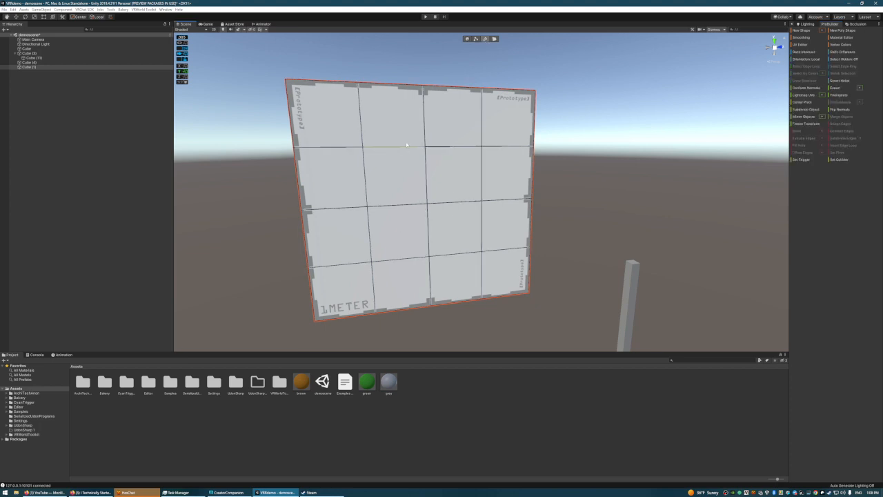
{"action": "left_click", "coordinate": [411, 146]}
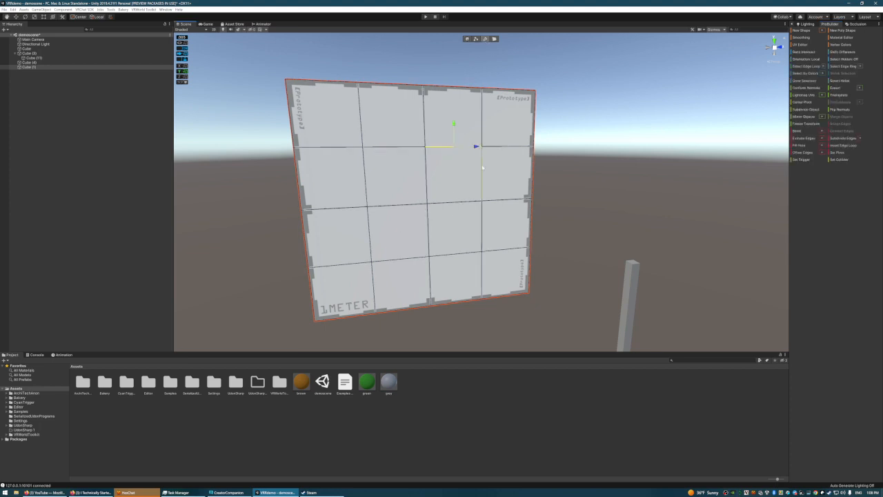
{"action": "left_click", "coordinate": [473, 146], "text": "shift"}
{"action": "left_click", "coordinate": [366, 178], "text": "shift"}
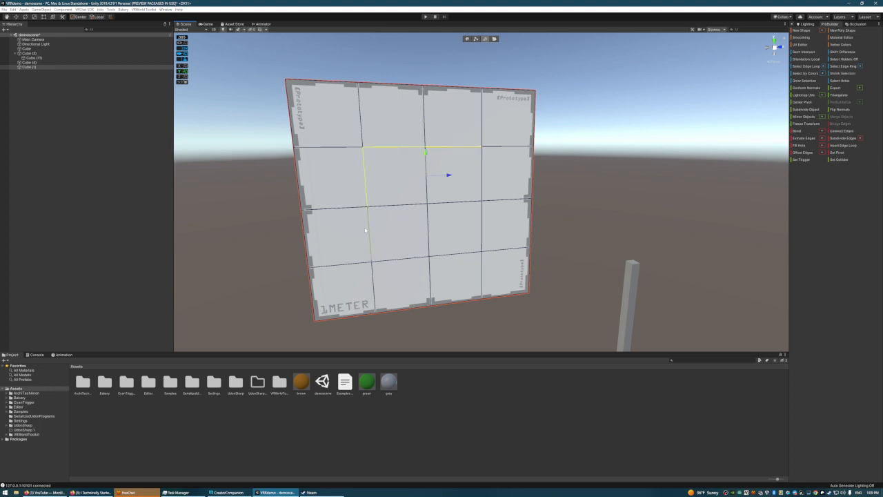
{"action": "left_click", "coordinate": [370, 238], "text": "shift"}
{"action": "left_click", "coordinate": [403, 258], "text": "shift"}
{"action": "left_click", "coordinate": [450, 255], "text": "shift"}
{"action": "left_click", "coordinate": [485, 231], "text": "shift"}
{"action": "left_click", "coordinate": [484, 181], "text": "shift"}
{"action": "right_click_drag", "start_coordinate": [499, 167], "coordinate": [484, 174]}
{"action": "scroll", "coordinate": [485, 174], "scroll_direction": "up", "scroll_amount": 3}
{"action": "scroll", "coordinate": [485, 174], "scroll_direction": "down", "scroll_amount": 4}
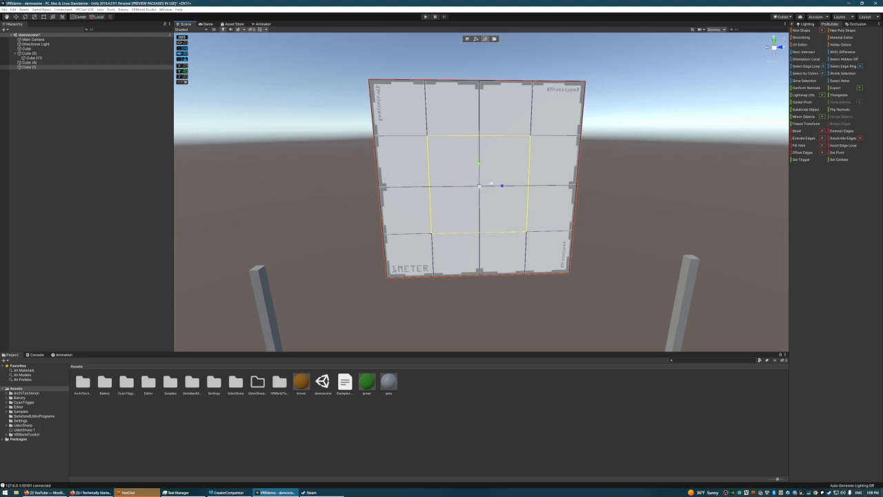
{"action": "scroll", "coordinate": [480, 190], "scroll_direction": "up", "scroll_amount": 5}
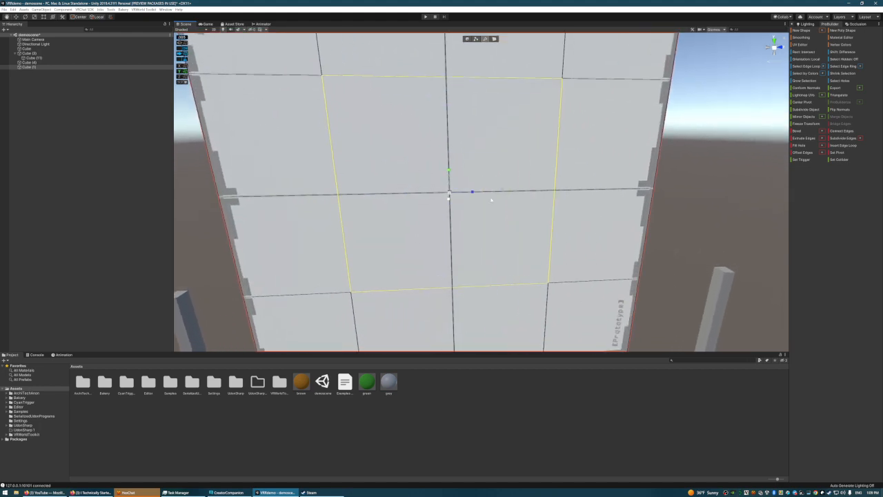
{"action": "right_click_drag", "start_coordinate": [471, 195], "coordinate": [454, 126]}
{"action": "key", "text": "s"}
{"action": "key", "text": "w"}
{"action": "key", "text": "s"}
{"action": "key", "text": "w"}
{"action": "key", "text": "s"}
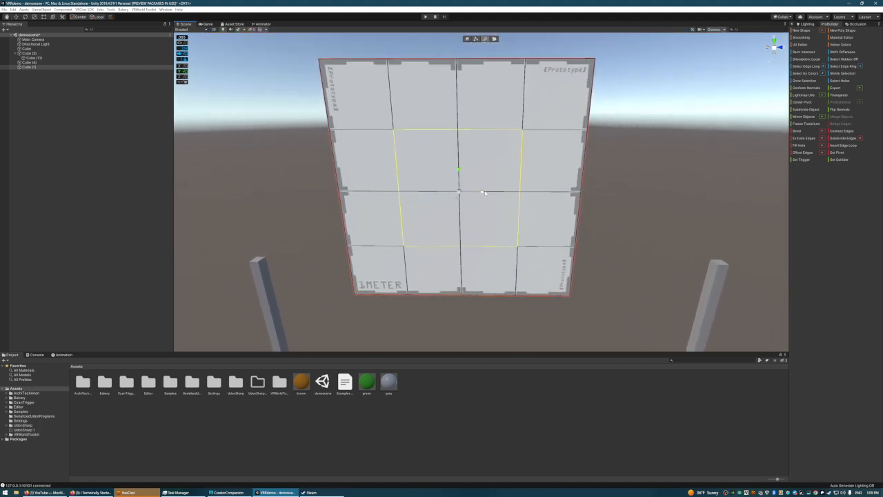
{"action": "left_click_drag", "start_coordinate": [482, 192], "coordinate": [498, 193]}
{"action": "mouse_move", "coordinate": [459, 173]}
{"action": "left_mouse_down"}
{"action": "mouse_move", "coordinate": [462, 161]}
{"action": "mouse_move", "coordinate": [469, 166]}
{"action": "left_mouse_up"}
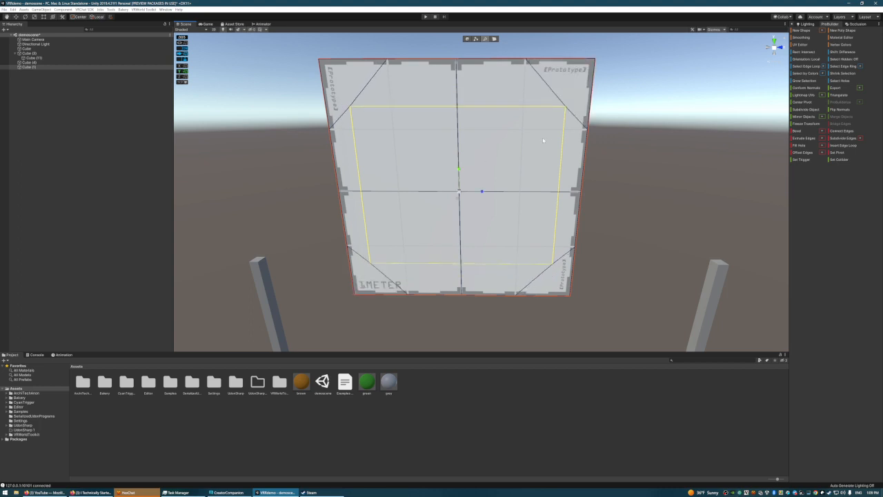
Step: Try to raise half of the enlarged front square's upper edge, and undo the move
{"action": "right_click_drag", "start_coordinate": [543, 140], "coordinate": [524, 131]}
{"action": "key", "text": "d"}
{"action": "key", "text": "w"}
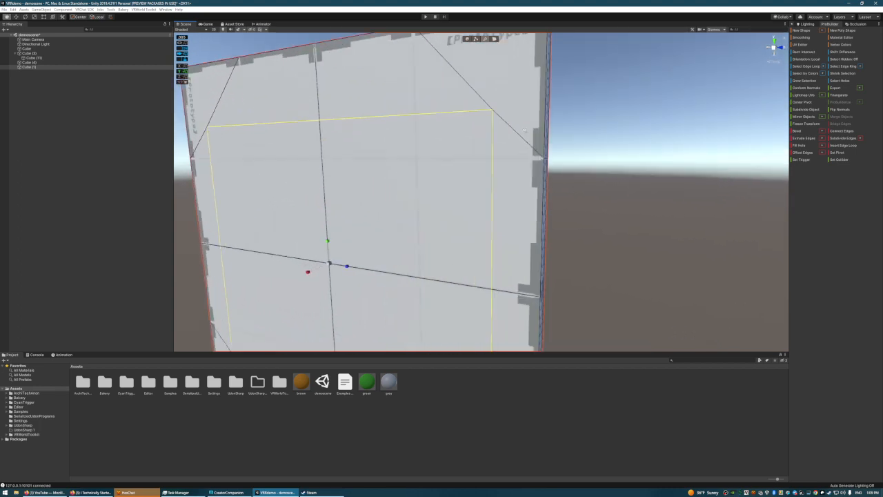
{"action": "key", "text": "f"}
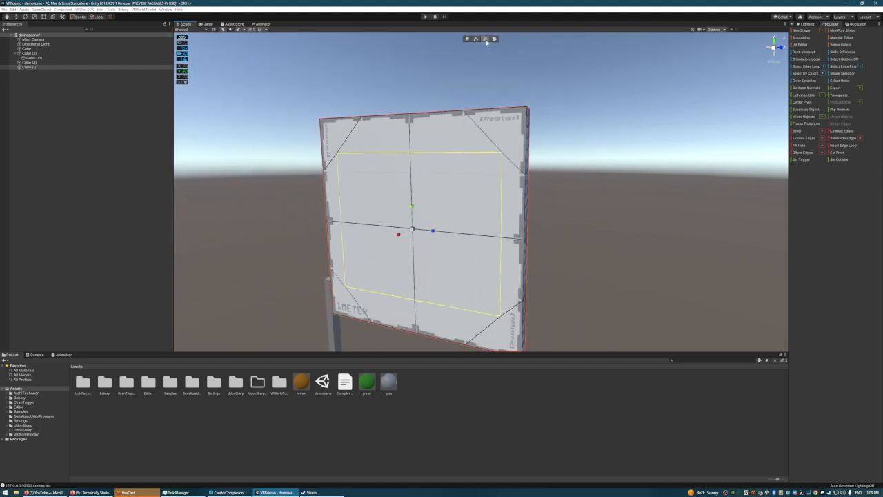
{"action": "left_click", "coordinate": [459, 153]}
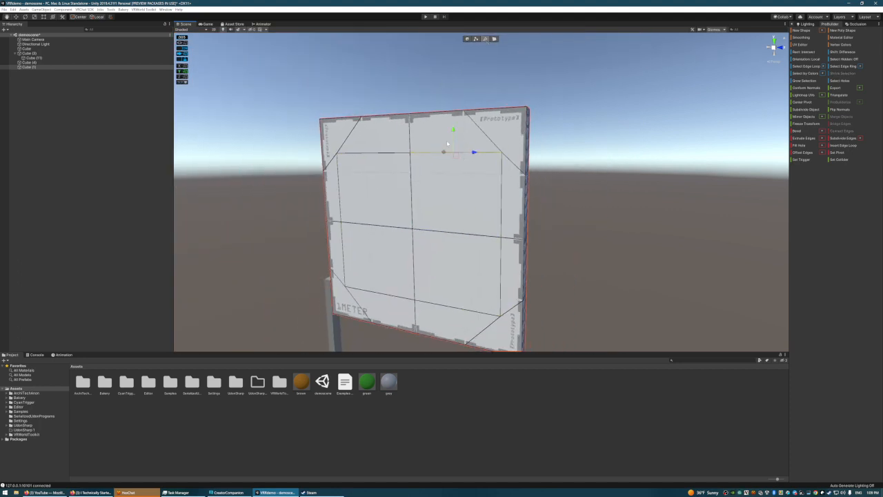
{"action": "left_click_drag", "start_coordinate": [453, 137], "coordinate": [454, 116]}
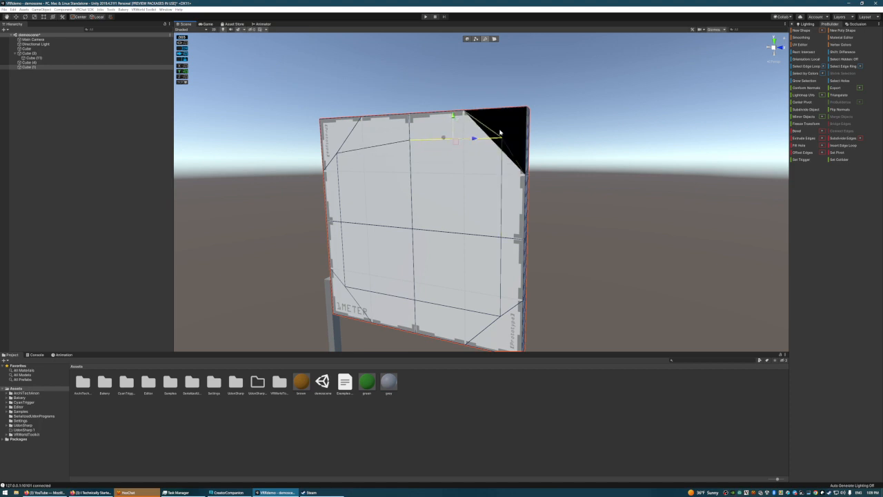
{"action": "key", "text": "ctrl+z"}
{"action": "left_click", "coordinate": [509, 128]}
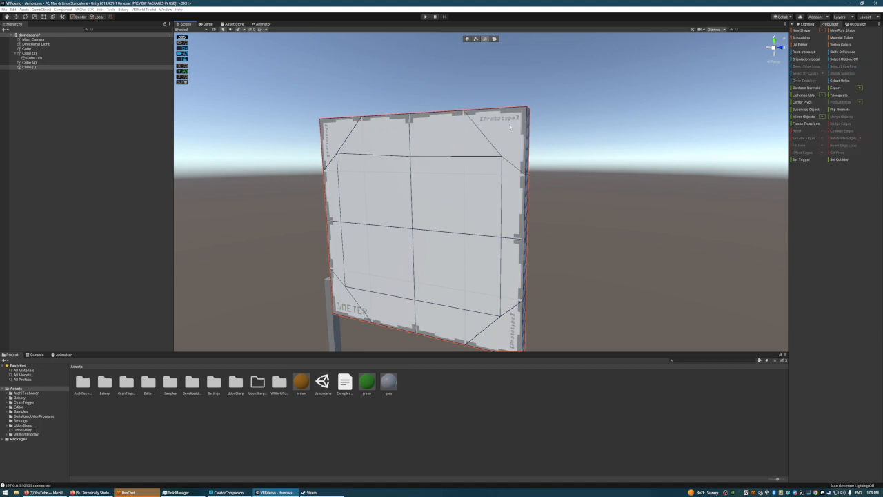
Step: Try to raise the front square's upper corner vertex towards the panel's border, and undo the vertex and edge moves
{"action": "left_click", "coordinate": [476, 40]}
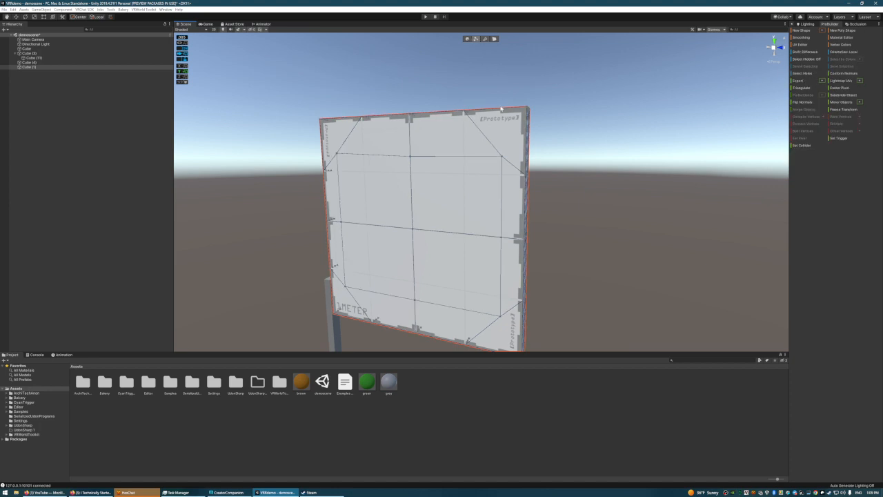
{"action": "left_click", "coordinate": [503, 158]}
{"action": "left_click_drag", "start_coordinate": [502, 136], "coordinate": [502, 100]}
{"action": "key", "text": "d"}
{"action": "right_click_drag", "start_coordinate": [578, 147], "coordinate": [550, 144]}
{"action": "left_click_drag", "start_coordinate": [549, 144], "coordinate": [613, 154], "text": "alt"}
{"action": "key", "text": "ctrl+z"}
{"action": "key", "text": "ctrl+z"}
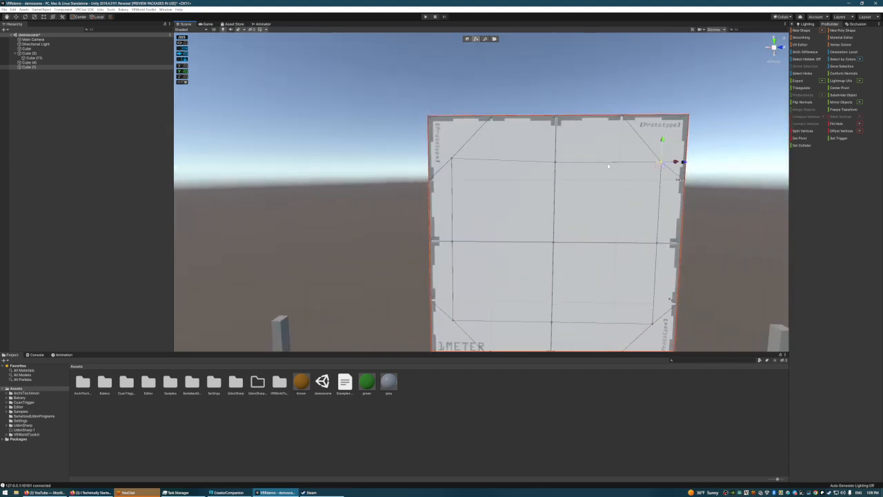
{"action": "key", "text": "ctrl+z"}
{"action": "key", "text": "ctrl+z"}
{"action": "key", "text": "ctrl+z"}
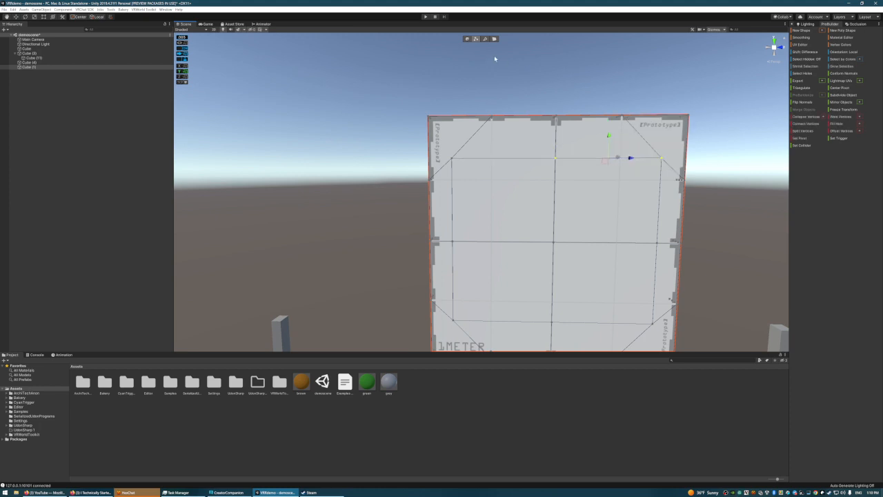
Step: Scale the eight edges outlining the back face's central square outward horizontally and vertically, close to the panel's border
{"action": "left_click", "coordinate": [485, 39]}
{"action": "left_click", "coordinate": [476, 160]}
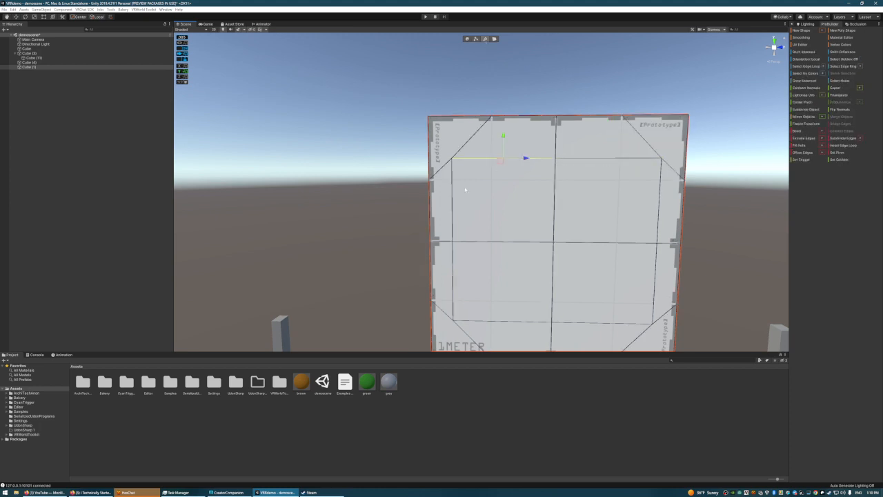
{"action": "key", "text": "w"}
{"action": "key", "text": "d"}
{"action": "right_click_drag", "start_coordinate": [453, 194], "coordinate": [394, 179]}
{"action": "key", "text": "a"}
{"action": "key", "text": "w"}
{"action": "key", "text": "s"}
{"action": "key", "text": "d"}
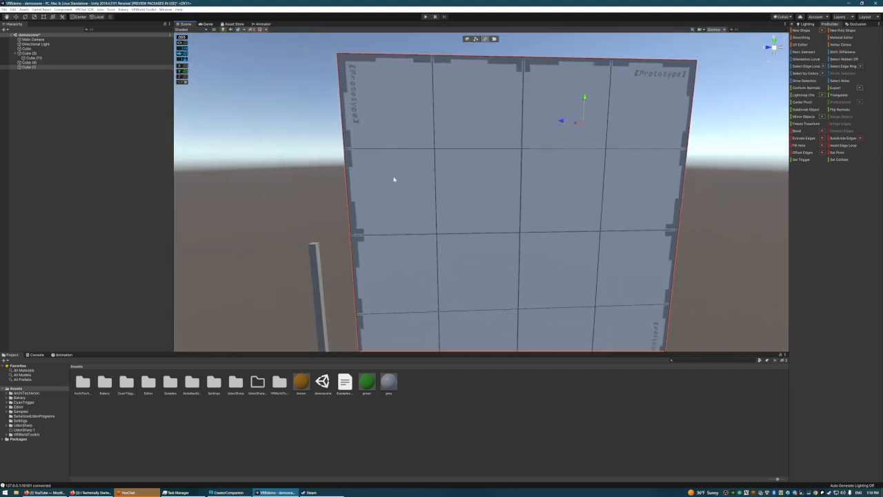
{"action": "left_click", "coordinate": [486, 150]}
{"action": "left_click", "coordinate": [554, 151], "text": "shift"}
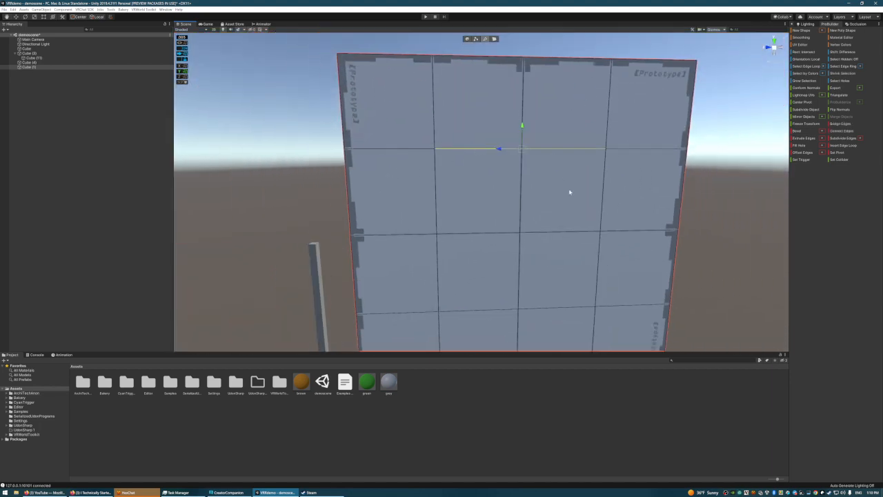
{"action": "left_click", "coordinate": [604, 199], "text": "shift"}
{"action": "left_click", "coordinate": [601, 254], "text": "shift"}
{"action": "left_click", "coordinate": [538, 310], "text": "shift"}
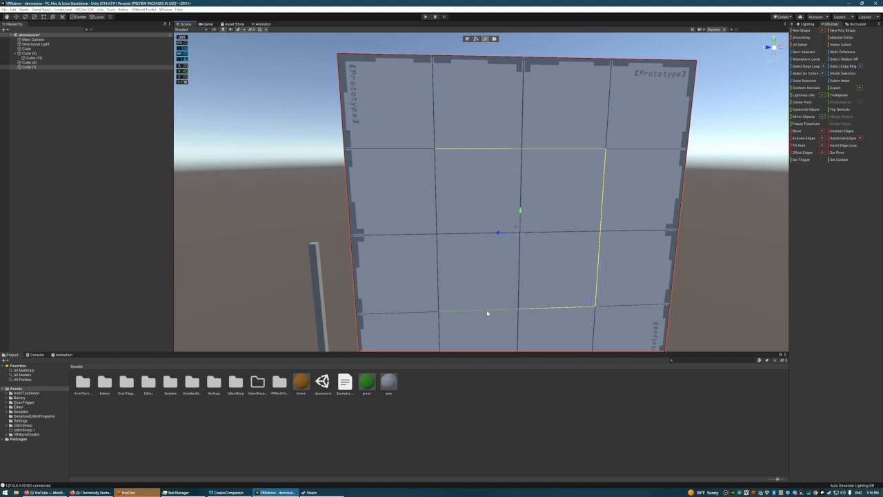
{"action": "left_click", "coordinate": [486, 310], "text": "shift"}
{"action": "left_click", "coordinate": [442, 236], "text": "shift"}
{"action": "left_click", "coordinate": [433, 206], "text": "shift"}
{"action": "key", "text": "s"}
{"action": "right_click_drag", "start_coordinate": [569, 184], "coordinate": [549, 186]}
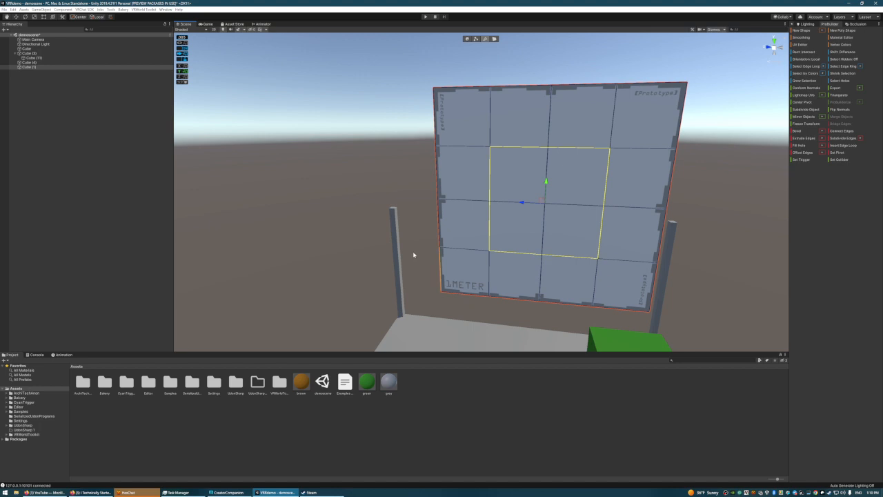
{"action": "key", "text": "w"}
{"action": "right_click_drag", "start_coordinate": [590, 207], "coordinate": [581, 186]}
{"action": "key", "text": "s"}
{"action": "key", "text": "w"}
{"action": "key", "text": "s"}
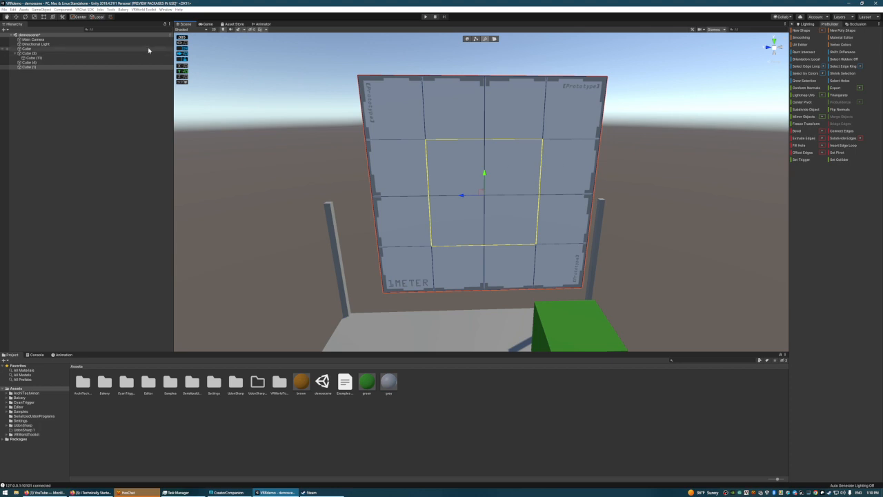
{"action": "left_click", "coordinate": [78, 17]}
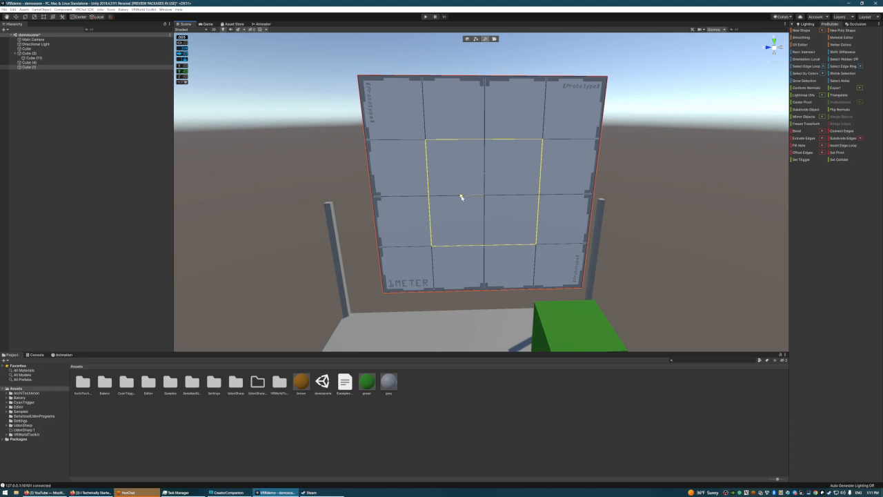
{"action": "left_click_drag", "start_coordinate": [462, 197], "coordinate": [445, 196]}
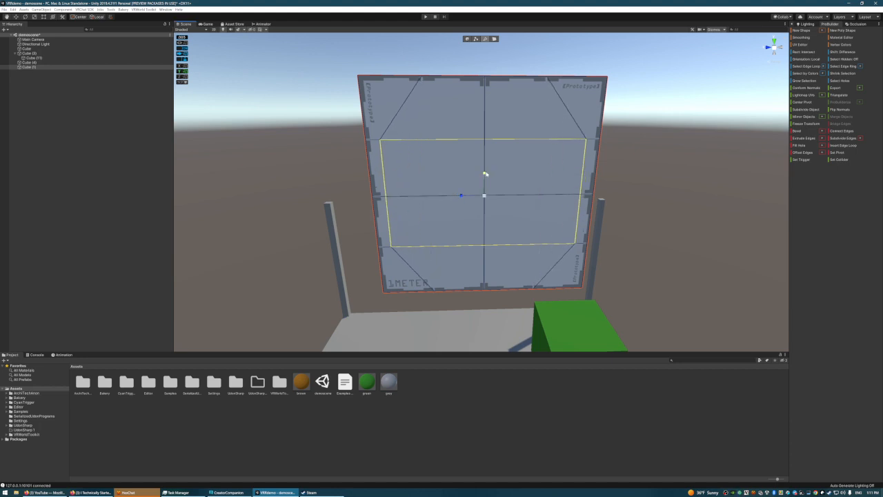
{"action": "left_click_drag", "start_coordinate": [485, 173], "coordinate": [488, 161]}
Step: Move the lower edges on the panel's narrow side down to its bottom corner to close the black gap
{"action": "right_click_drag", "start_coordinate": [438, 178], "coordinate": [452, 221]}
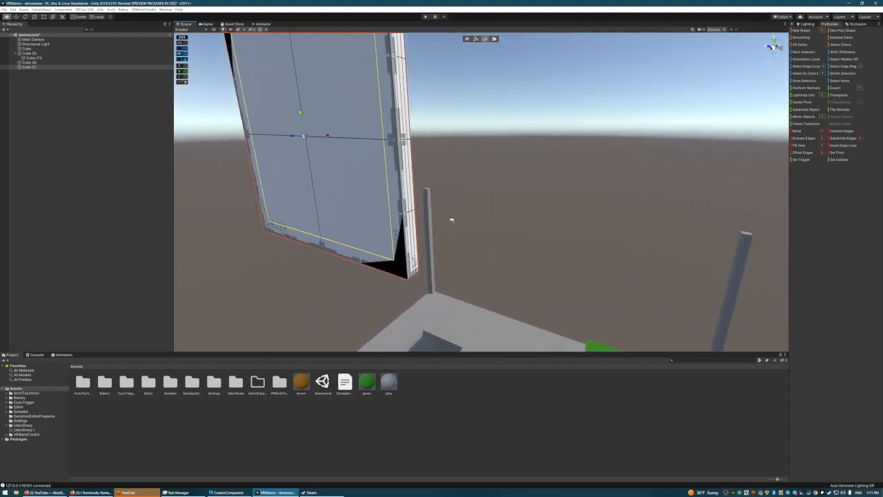
{"action": "left_click", "coordinate": [406, 211]}
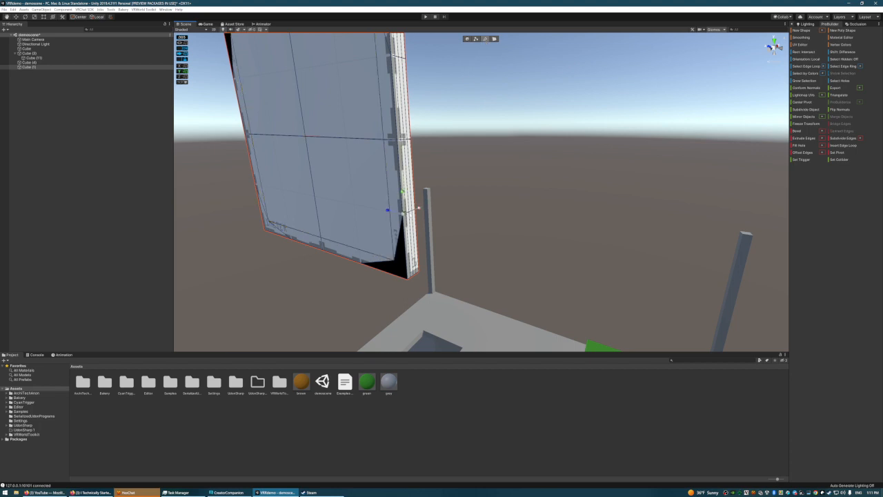
{"action": "right_click_drag", "start_coordinate": [493, 199], "coordinate": [433, 198]}
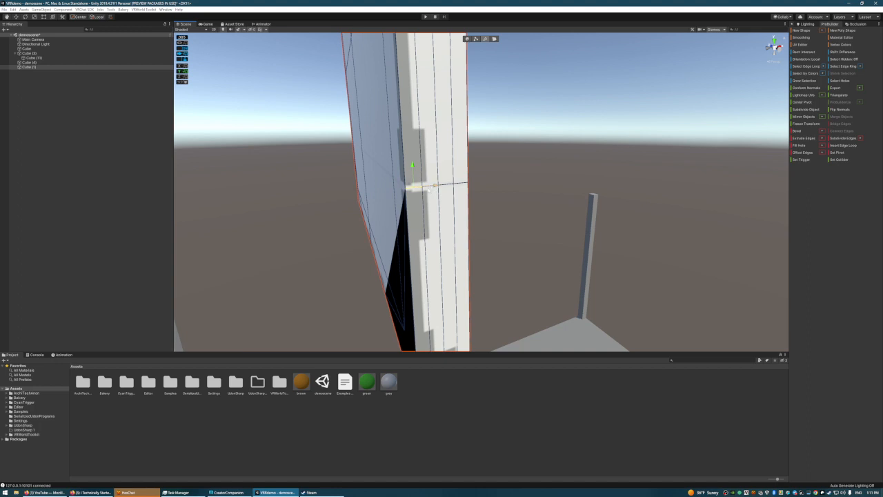
{"action": "left_click_drag", "start_coordinate": [432, 186], "coordinate": [459, 184]}
{"action": "left_click_drag", "start_coordinate": [438, 166], "coordinate": [444, 331]}
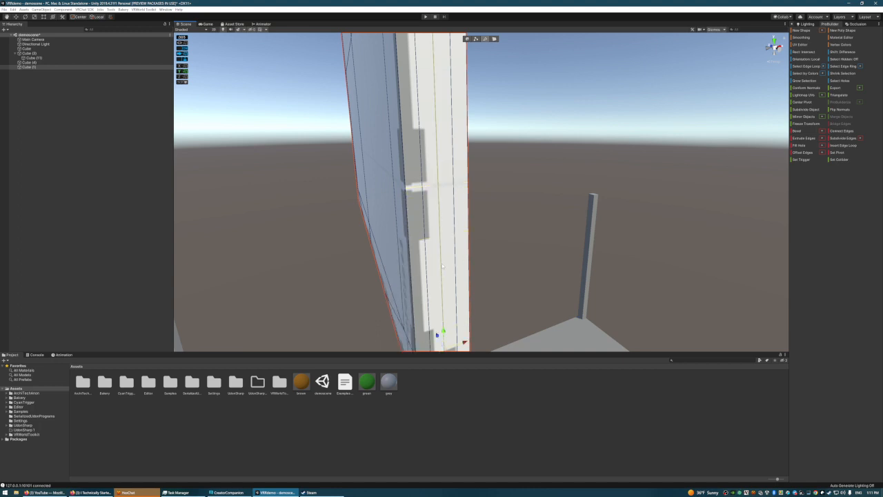
{"action": "right_click_drag", "start_coordinate": [443, 267], "coordinate": [536, 232]}
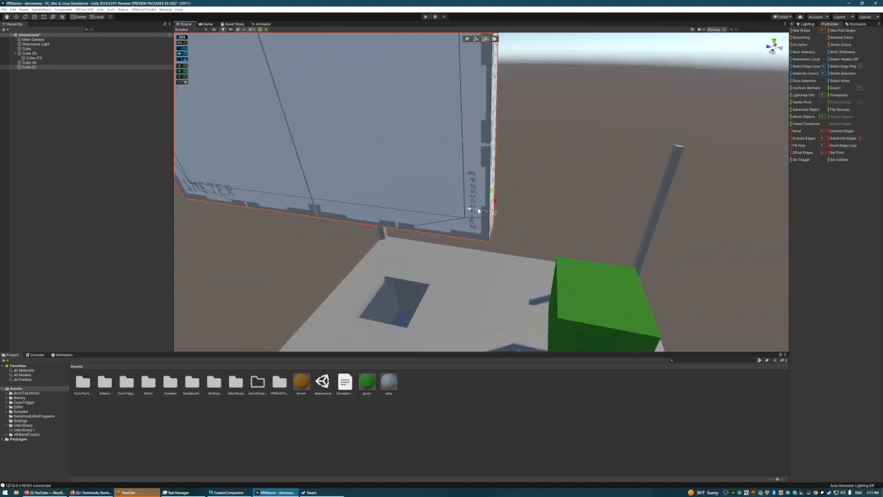
Step: Nudge the panel's lower corner edge inward and select the neighbouring edges along its narrow side
{"action": "left_click_drag", "start_coordinate": [478, 210], "coordinate": [473, 209]}
{"action": "right_click_drag", "start_coordinate": [418, 188], "coordinate": [515, 222]}
{"action": "left_click", "coordinate": [507, 219]}
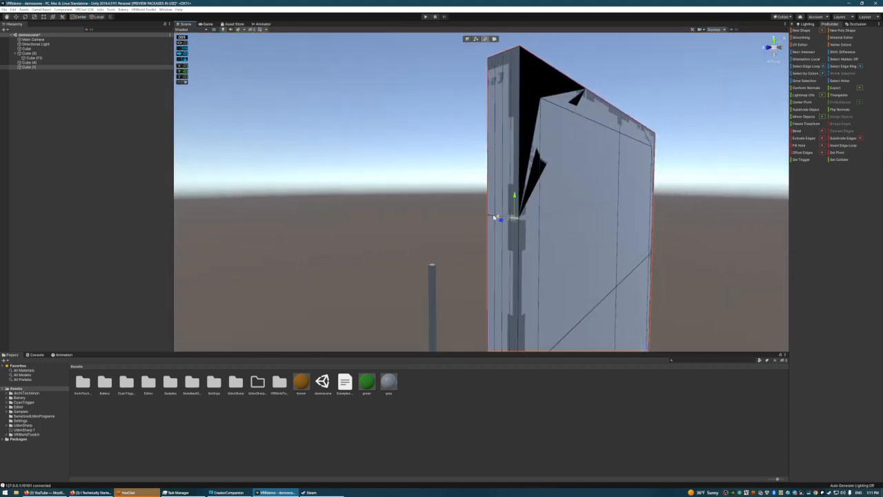
{"action": "left_click", "coordinate": [493, 217], "text": "shift"}
{"action": "left_click", "coordinate": [498, 217]}
{"action": "right_click_drag", "start_coordinate": [503, 229], "coordinate": [645, 246]}
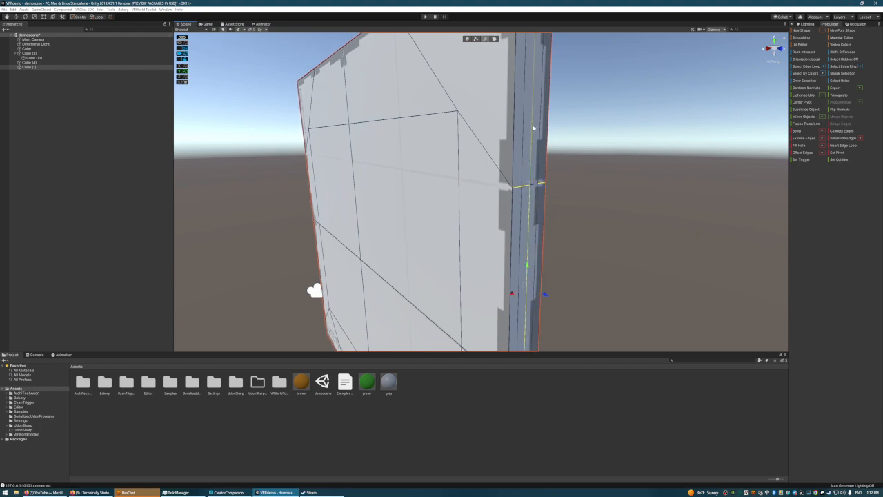
{"action": "right_click_drag", "start_coordinate": [612, 183], "coordinate": [419, 168]}
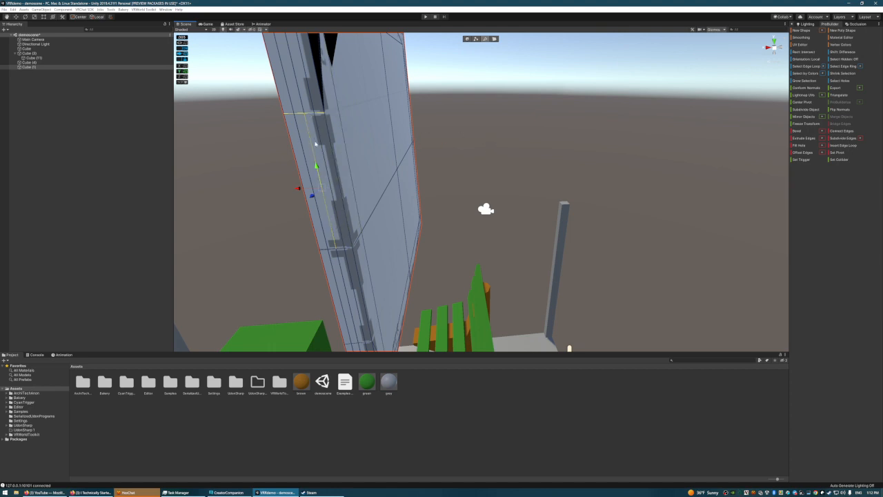
Step: Select the short horizontal edges across the panel's narrow side and move them up to close the gap at the top corner
{"action": "left_click", "coordinate": [318, 115]}
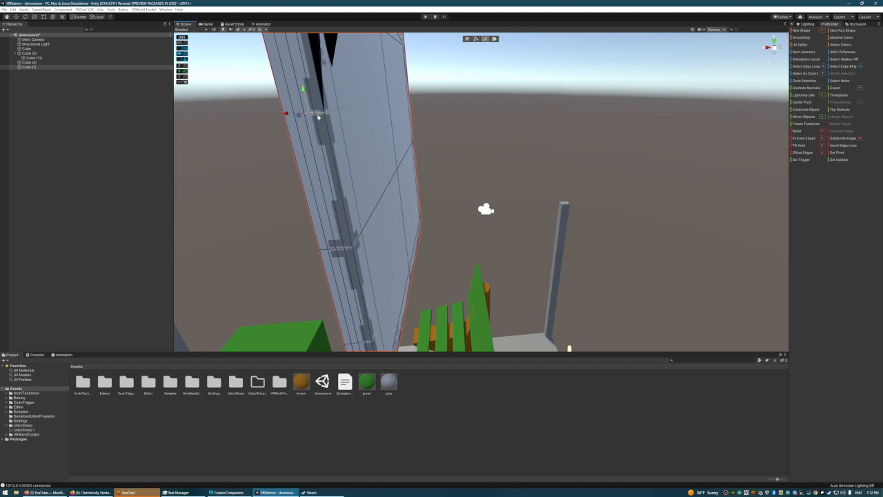
{"action": "left_click", "coordinate": [318, 116], "text": "shift"}
{"action": "right_click_drag", "start_coordinate": [411, 134], "coordinate": [471, 104]}
{"action": "left_click", "coordinate": [456, 143]}
{"action": "left_click", "coordinate": [477, 146], "text": "shift"}
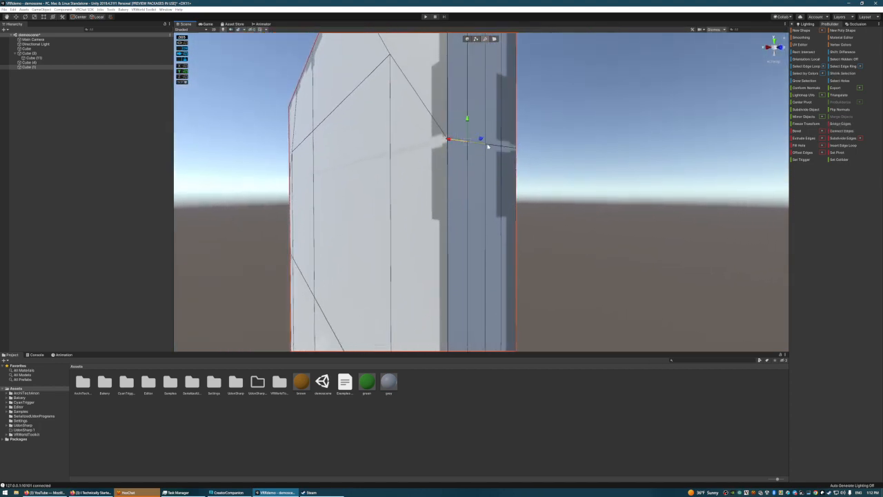
{"action": "left_click", "coordinate": [496, 145], "text": "shift"}
{"action": "left_click", "coordinate": [508, 147], "text": "shift"}
{"action": "right_click_drag", "start_coordinate": [626, 136], "coordinate": [459, 135]}
{"action": "left_click_drag", "start_coordinate": [438, 169], "coordinate": [436, 105]}
Step: Examine the reshaped panel from the front and side, then clear the selection
{"action": "right_click_drag", "start_coordinate": [420, 124], "coordinate": [561, 144]}
{"action": "key", "text": "w"}
{"action": "key", "text": "s"}
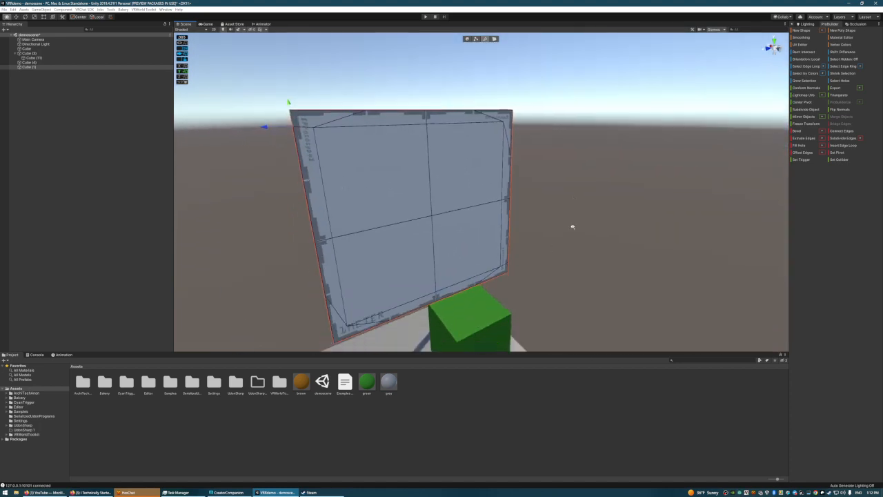
{"action": "right_click_drag", "start_coordinate": [572, 227], "coordinate": [545, 200]}
{"action": "key", "text": "s"}
{"action": "mouse_move", "coordinate": [484, 152]}
{"action": "right_mouse_down"}
{"action": "mouse_move", "coordinate": [501, 136]}
{"action": "mouse_move", "coordinate": [522, 147]}
{"action": "mouse_move", "coordinate": [480, 148]}
{"action": "mouse_move", "coordinate": [505, 159]}
{"action": "mouse_move", "coordinate": [497, 164]}
{"action": "right_mouse_up"}
{"action": "key", "text": "a"}
{"action": "key", "text": "d"}
{"action": "key", "text": "d"}
{"action": "key", "text": "s"}
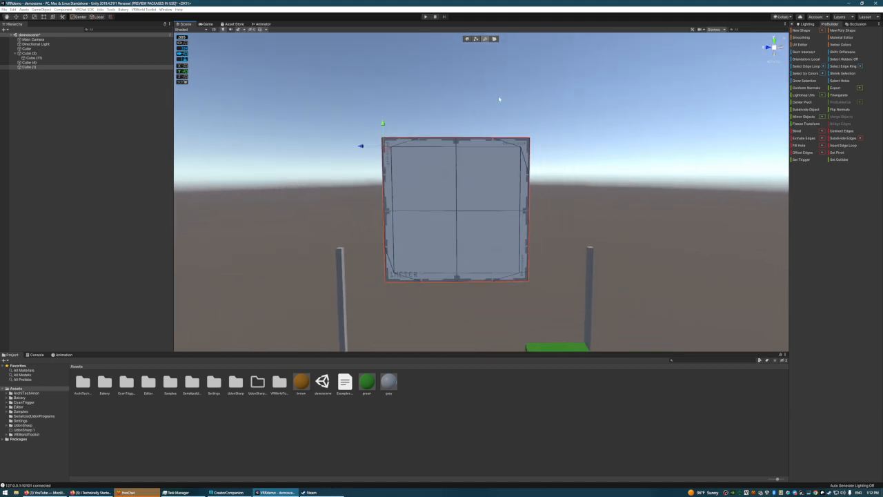
{"action": "left_click", "coordinate": [559, 136]}
{"action": "left_click", "coordinate": [492, 175]}
{"action": "key", "text": "w"}
{"action": "right_click_drag", "start_coordinate": [583, 103], "coordinate": [550, 122]}
{"action": "key", "text": "s"}
{"action": "key", "text": "d"}
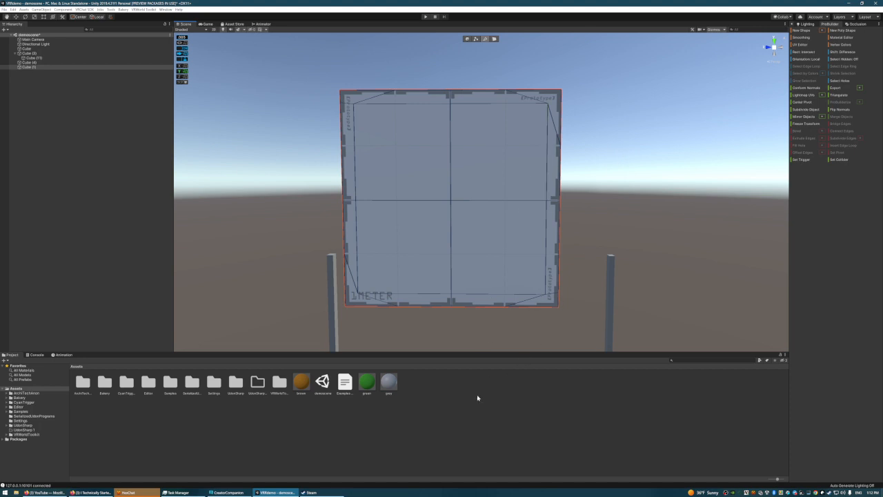
{"action": "left_click", "coordinate": [499, 392]}
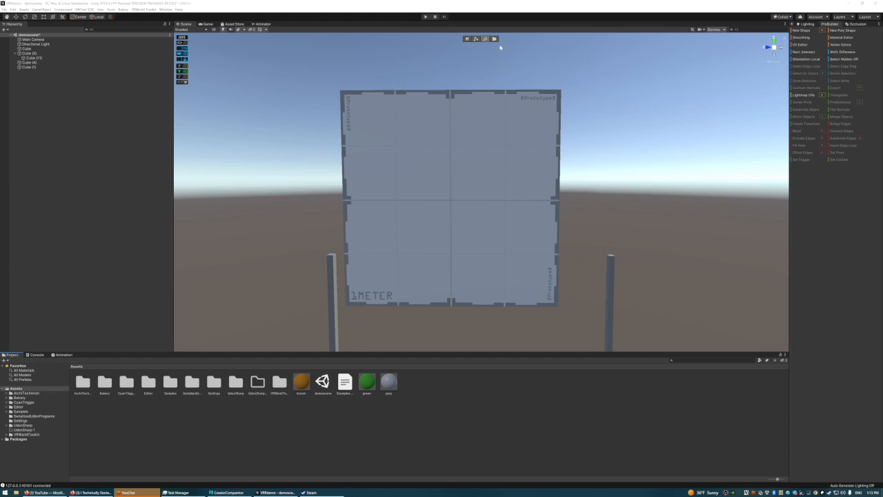
Step: Switch to face selection, select all faces along the upper half of the panel's narrow side, and clear the selection
{"action": "left_click", "coordinate": [467, 144]}
{"action": "right_click_drag", "start_coordinate": [493, 108], "coordinate": [583, 120]}
{"action": "key", "text": "w"}
{"action": "key", "text": "s"}
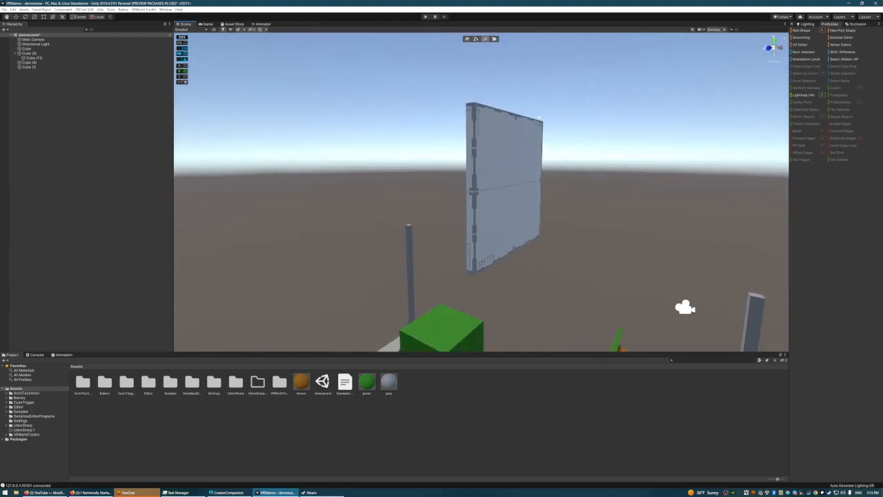
{"action": "left_click", "coordinate": [474, 134]}
{"action": "key", "text": "w"}
{"action": "key", "text": "a"}
{"action": "right_click_drag", "start_coordinate": [516, 114], "coordinate": [609, 60]}
{"action": "key", "text": "w"}
{"action": "right_click_drag", "start_coordinate": [487, 75], "coordinate": [487, 60]}
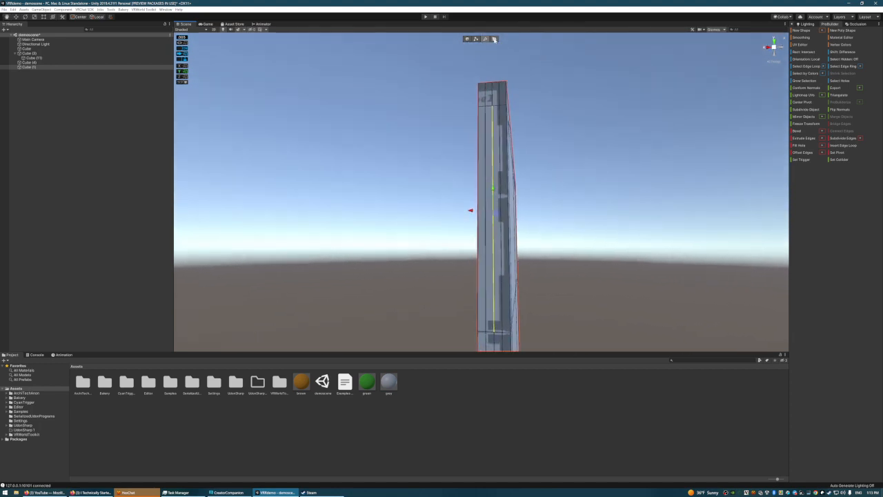
{"action": "left_click", "coordinate": [494, 39]}
{"action": "left_click", "coordinate": [486, 95]}
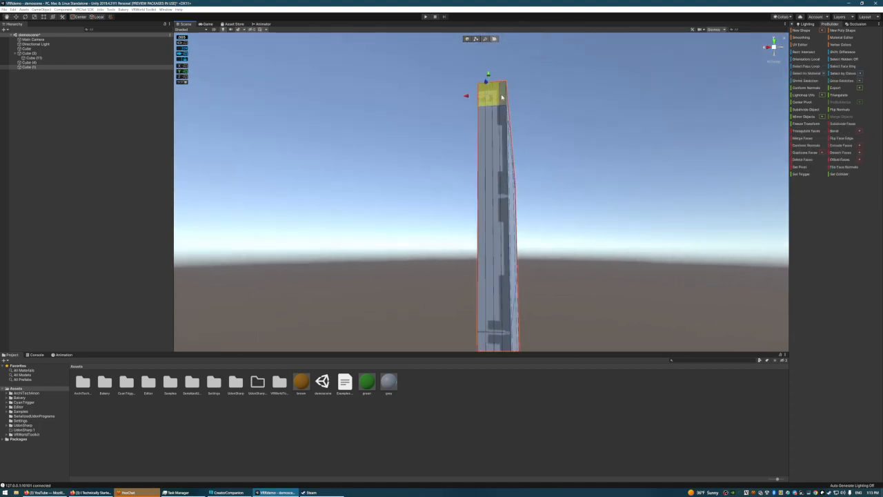
{"action": "left_click", "coordinate": [502, 98], "text": "shift"}
{"action": "left_click", "coordinate": [502, 118], "text": "shift"}
{"action": "left_click", "coordinate": [498, 127], "text": "shift"}
{"action": "left_click", "coordinate": [491, 130], "text": "shift"}
{"action": "left_click", "coordinate": [483, 131], "text": "shift"}
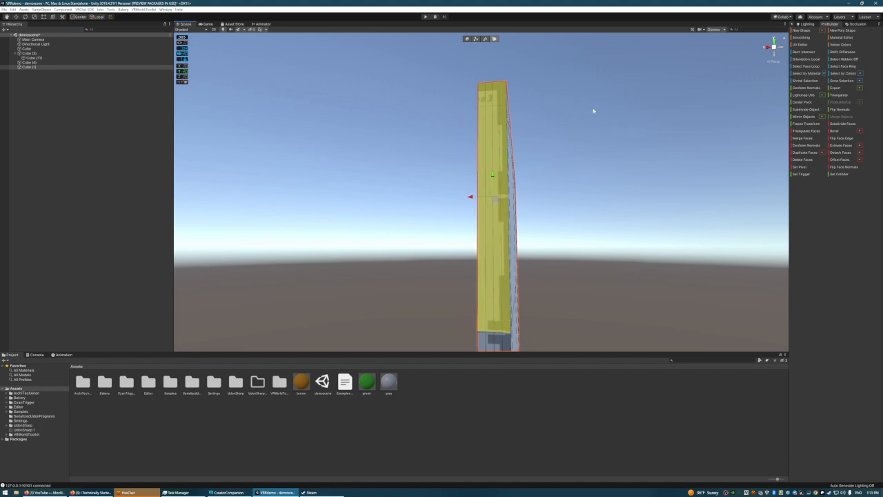
{"action": "key", "text": "s"}
{"action": "key", "text": "d"}
{"action": "right_click_drag", "start_coordinate": [596, 95], "coordinate": [545, 109]}
{"action": "left_click", "coordinate": [565, 96]}
Step: Switch to edge selection, select two neighbouring vertical edges on the panel's narrow side, and deselect them
{"action": "left_click", "coordinate": [457, 145]}
{"action": "key", "text": "w"}
{"action": "left_click", "coordinate": [485, 39]}
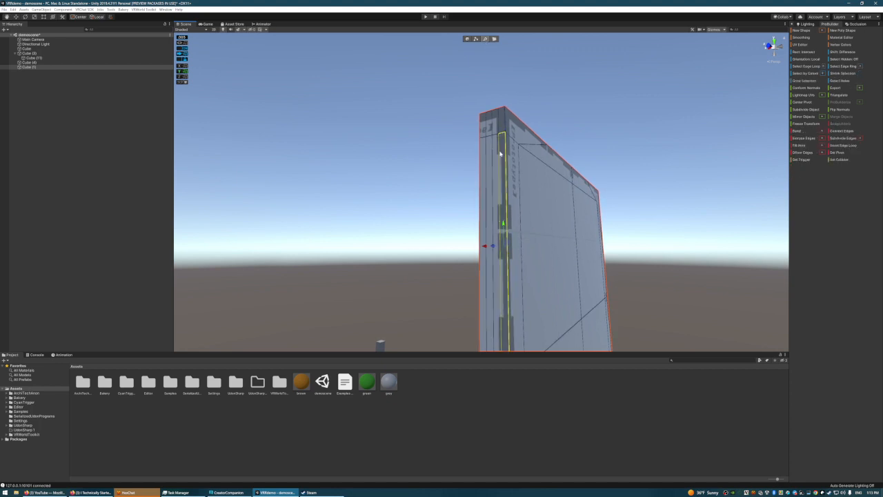
{"action": "left_click", "coordinate": [493, 167]}
{"action": "left_click", "coordinate": [494, 167], "text": "shift"}
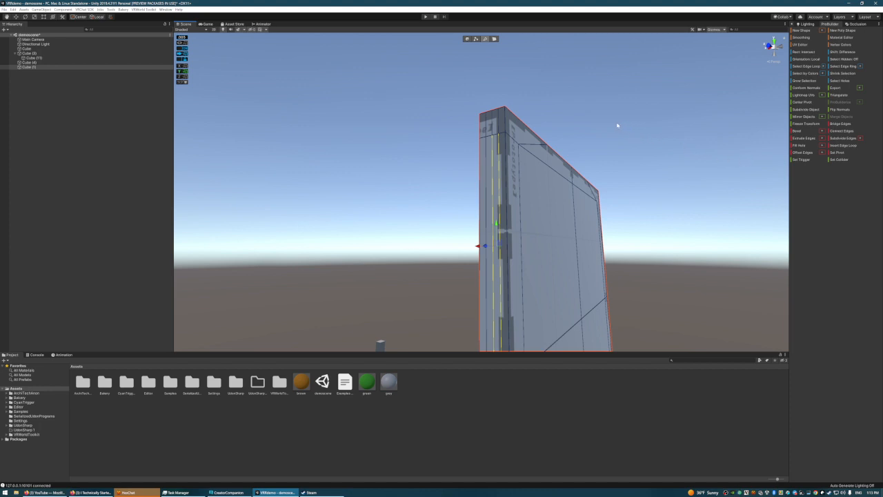
{"action": "key", "text": "s"}
{"action": "right_click_drag", "start_coordinate": [618, 146], "coordinate": [563, 126]}
{"action": "key", "text": "a"}
{"action": "key", "text": "w"}
{"action": "key", "text": "a"}
{"action": "key", "text": "d"}
{"action": "key", "text": "a"}
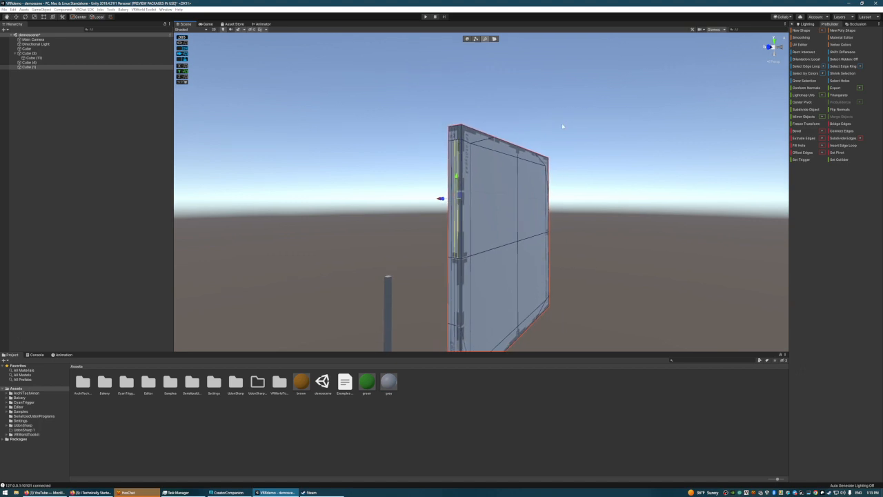
{"action": "left_click", "coordinate": [563, 126]}
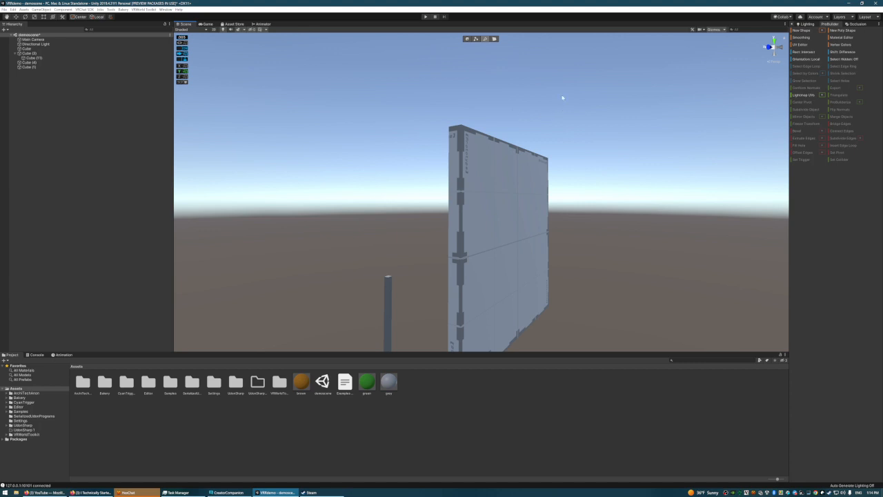
Step: Select a vertical edge and a top edge of the panel in turn, then clear the edge selection
{"action": "right_click_drag", "start_coordinate": [534, 112], "coordinate": [554, 107]}
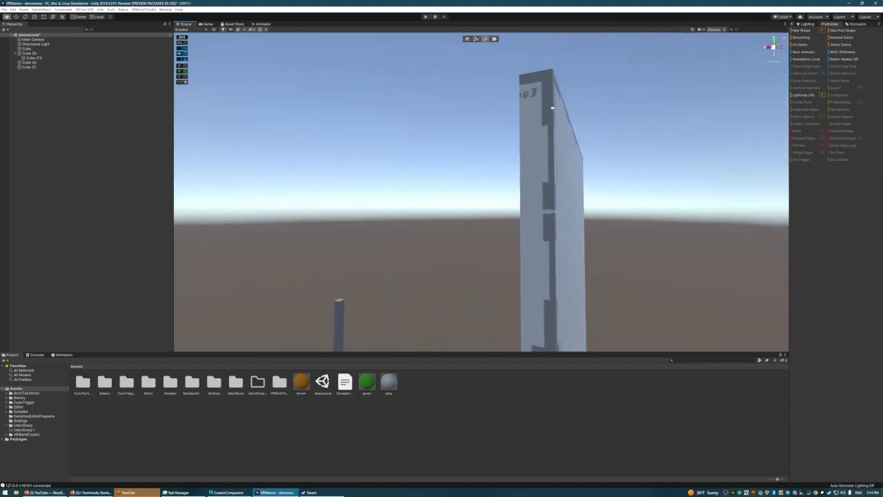
{"action": "left_click", "coordinate": [560, 161]}
{"action": "right_click_drag", "start_coordinate": [654, 134], "coordinate": [513, 153]}
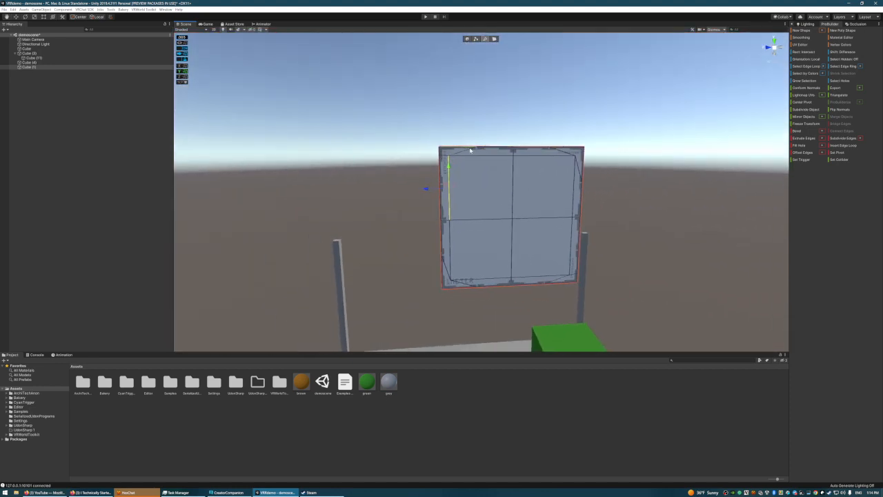
{"action": "right_click_drag", "start_coordinate": [461, 174], "coordinate": [467, 140]}
{"action": "left_click", "coordinate": [491, 138]}
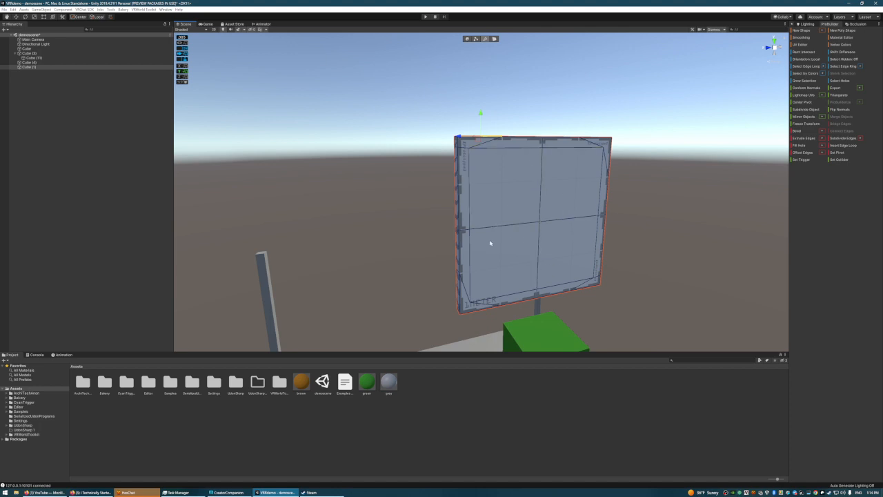
{"action": "key", "text": "a"}
{"action": "right_click_drag", "start_coordinate": [540, 195], "coordinate": [582, 166]}
{"action": "left_click", "coordinate": [613, 103]}
{"action": "left_click", "coordinate": [578, 164]}
{"action": "right_click_drag", "start_coordinate": [511, 138], "coordinate": [518, 133]}
{"action": "key", "text": "w"}
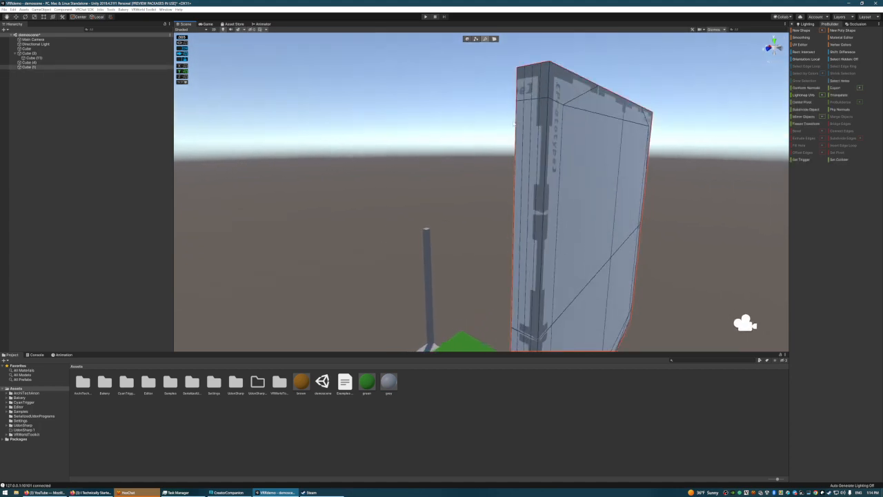
Step: Inspect the panel's edge layout and its placement among the surrounding objects from several angles
{"action": "key", "text": "d"}
{"action": "right_click_drag", "start_coordinate": [626, 134], "coordinate": [660, 144]}
{"action": "key", "text": "s"}
{"action": "key", "text": "a"}
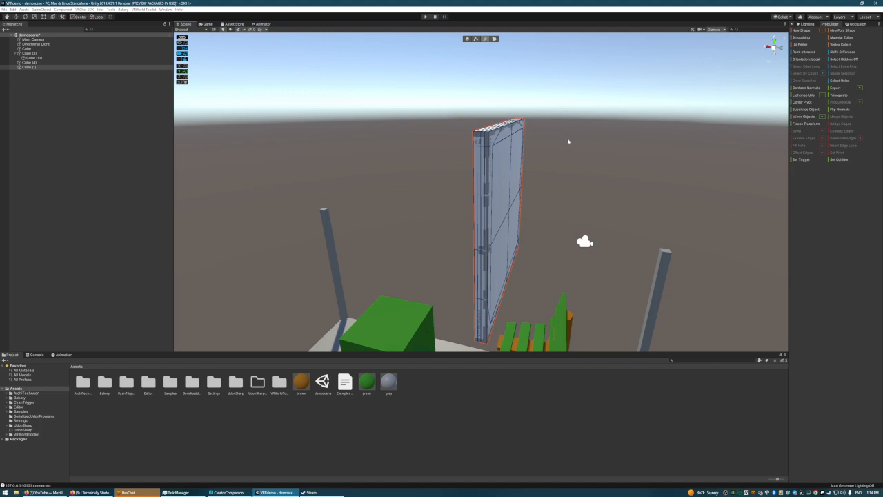
{"action": "right_click_drag", "start_coordinate": [567, 140], "coordinate": [487, 152]}
{"action": "key", "text": "w"}
{"action": "key", "text": "d"}
{"action": "key", "text": "s"}
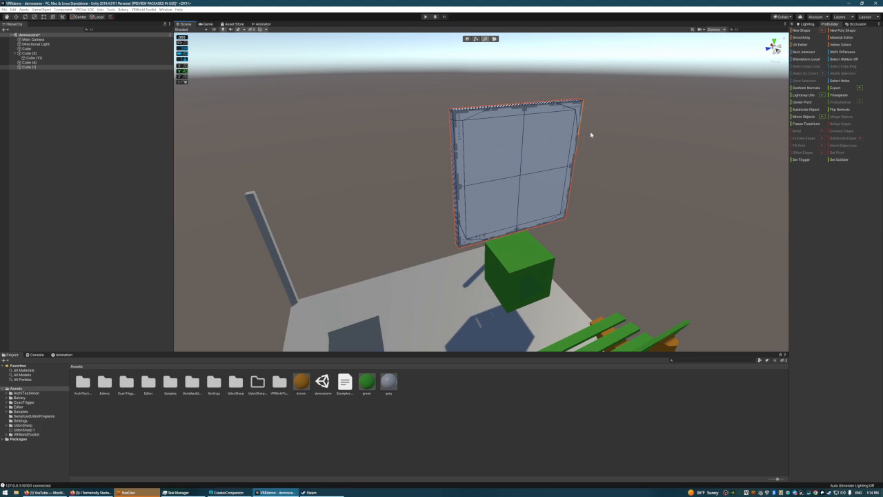
{"action": "key", "text": "w"}
{"action": "right_click_drag", "start_coordinate": [590, 134], "coordinate": [613, 115]}
{"action": "key", "text": "s"}
{"action": "key", "text": "w"}
{"action": "key", "text": "d"}
{"action": "key", "text": "s"}
{"action": "key", "text": "w"}
{"action": "key", "text": "s"}
{"action": "key", "text": "w"}
{"action": "key", "text": "a"}
{"action": "key", "text": "w"}
{"action": "key", "text": "a"}
{"action": "key", "text": "s"}
{"action": "key", "text": "d"}
{"action": "key", "text": "s"}
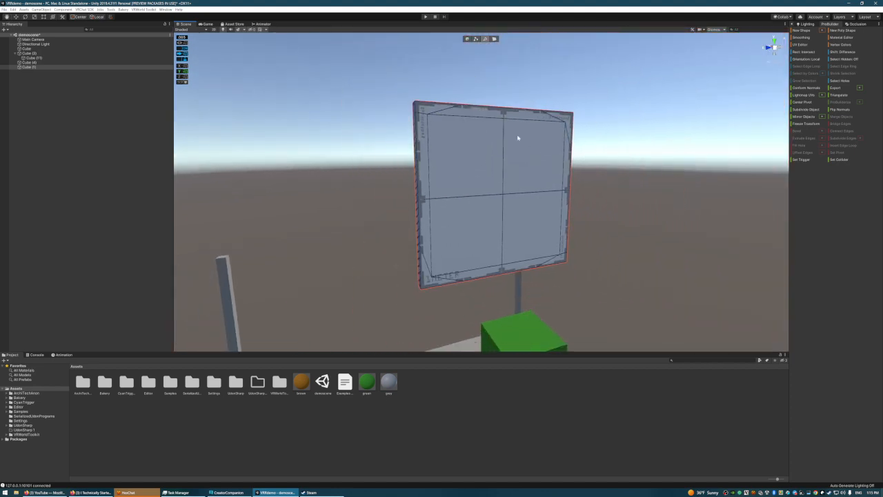
{"action": "key", "text": "w"}
{"action": "right_click_drag", "start_coordinate": [518, 138], "coordinate": [488, 147]}
{"action": "key", "text": "a"}
{"action": "key", "text": "s"}
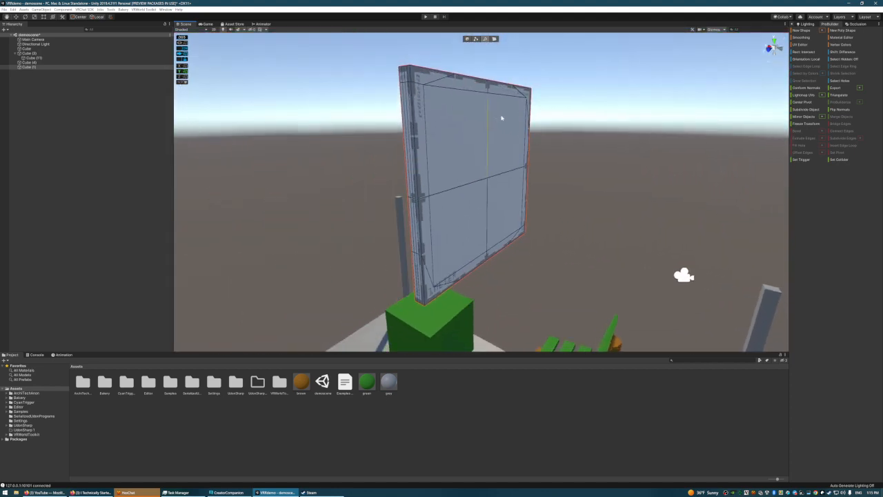
{"action": "key", "text": "d"}
{"action": "right_click_drag", "start_coordinate": [501, 118], "coordinate": [466, 99]}
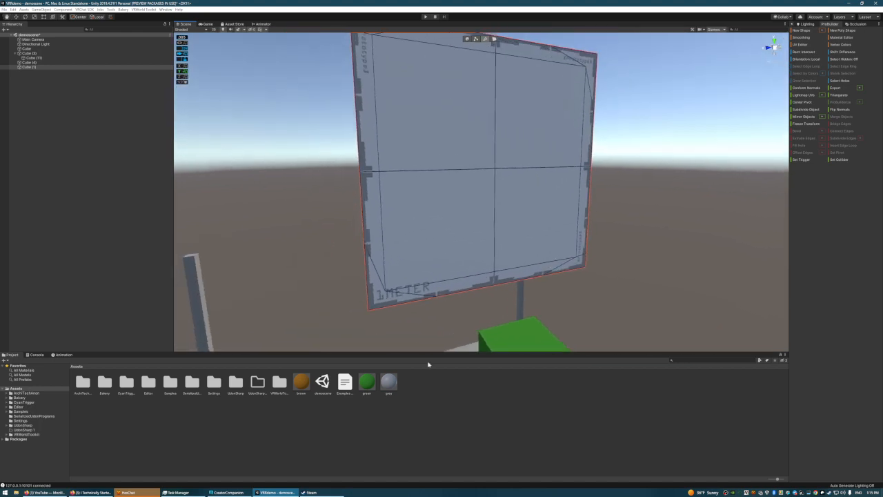
Step: Import a JPG picture as a new asset into the Assets folder and check it there
{"action": "right_click", "coordinate": [439, 397]}
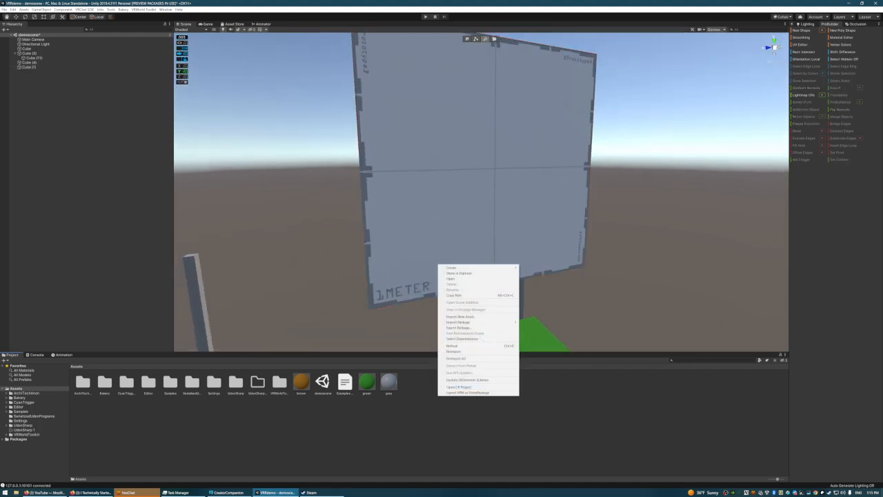
{"action": "left_click", "coordinate": [465, 317]}
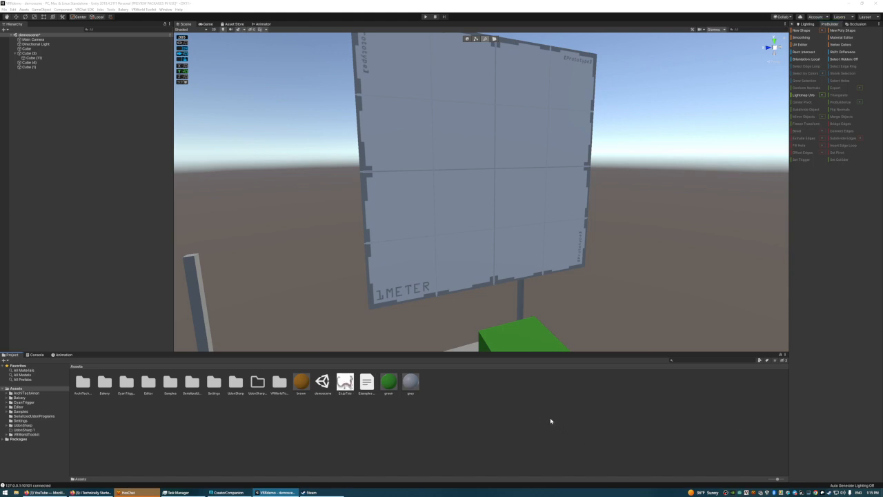
{"action": "left_click", "coordinate": [346, 383]}
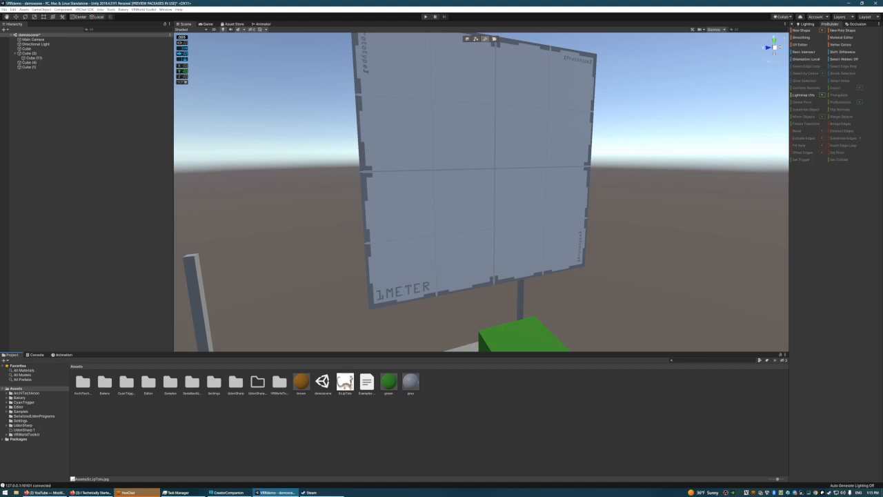
{"action": "left_click", "coordinate": [496, 197]}
{"action": "left_click", "coordinate": [487, 396]}
Step: Create a new material named photo in the Assets folder
{"action": "right_click", "coordinate": [436, 417]}
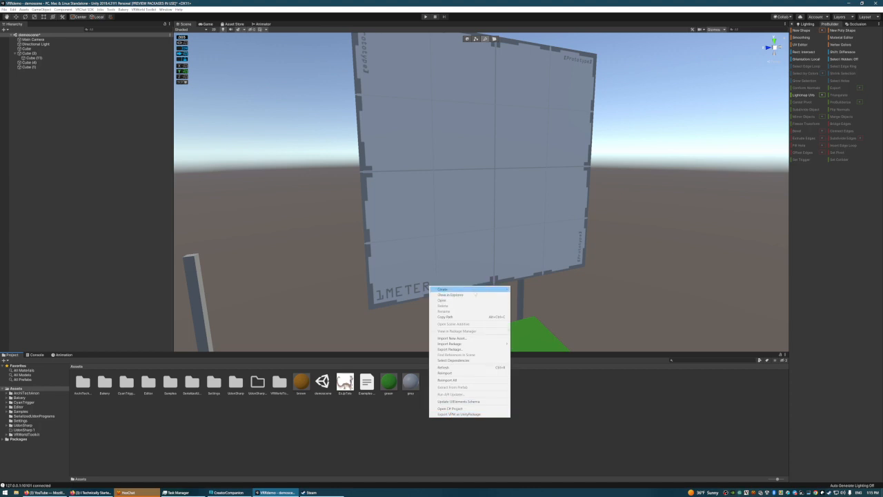
{"action": "mouse_move", "coordinate": [474, 293]}
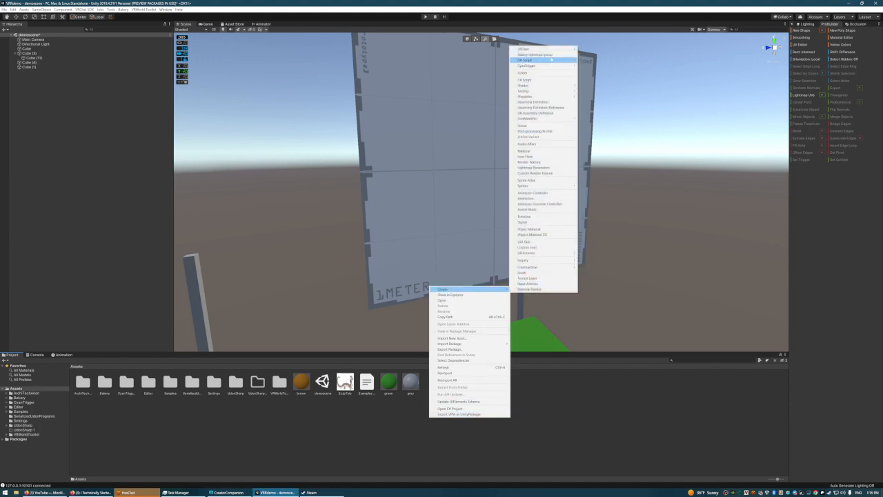
{"action": "left_click", "coordinate": [524, 151]}
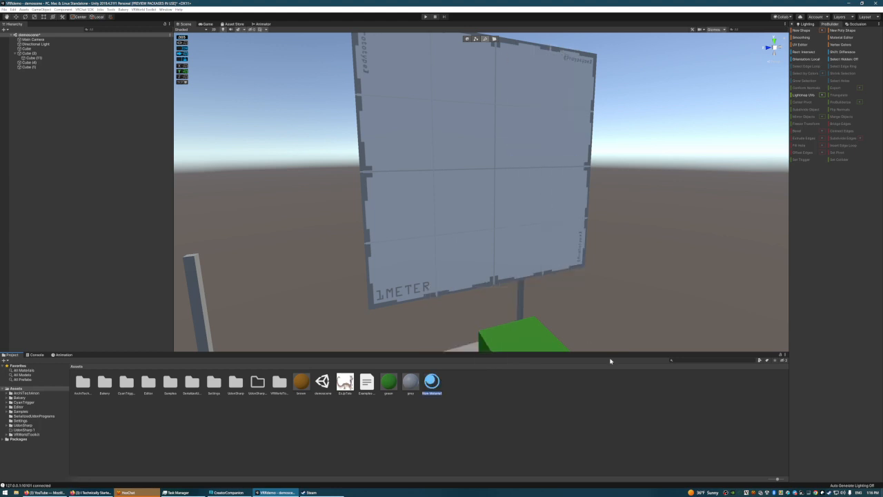
{"action": "type", "text": "blue"}
{"action": "key", "text": "Return"}
Step: Create a new material named wood in the Assets folder and select it
{"action": "right_click", "coordinate": [478, 402]}
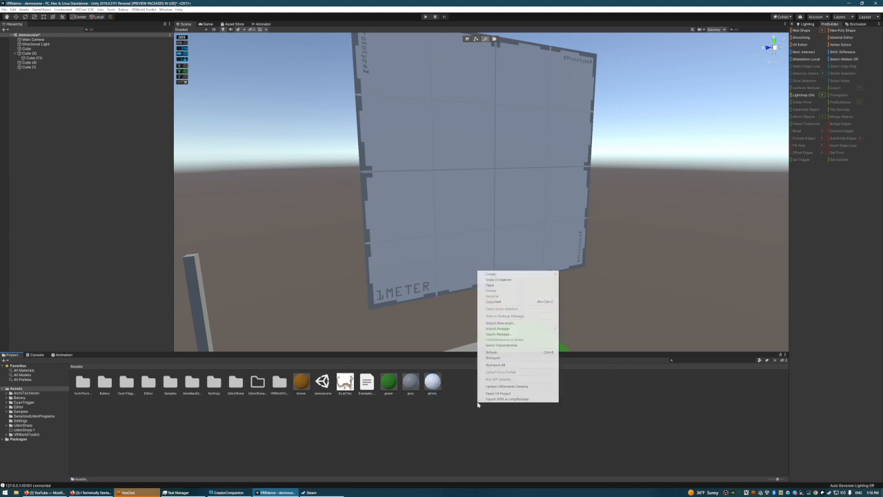
{"action": "mouse_move", "coordinate": [524, 274]}
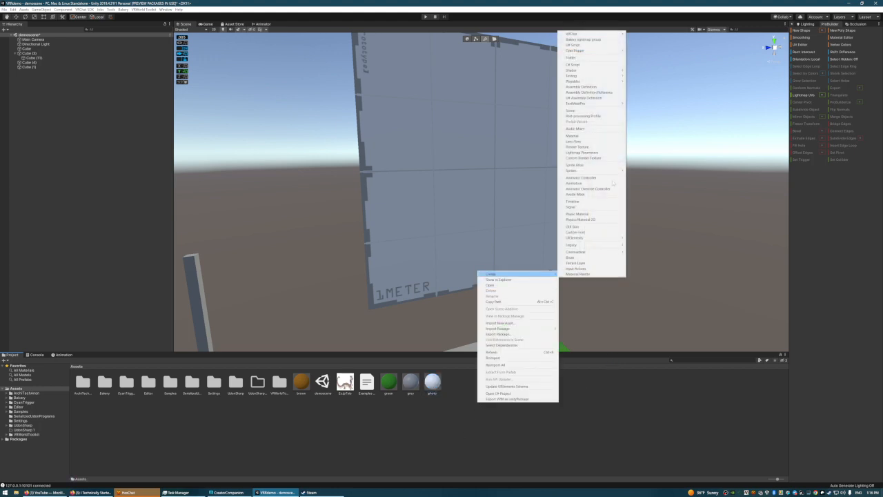
{"action": "left_click", "coordinate": [574, 135]}
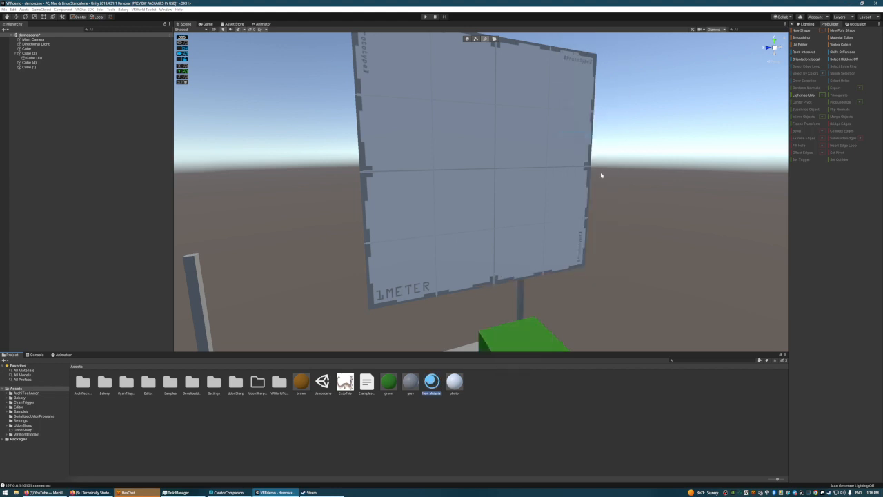
{"action": "type", "text": "screen"}
{"action": "key", "text": "Return"}
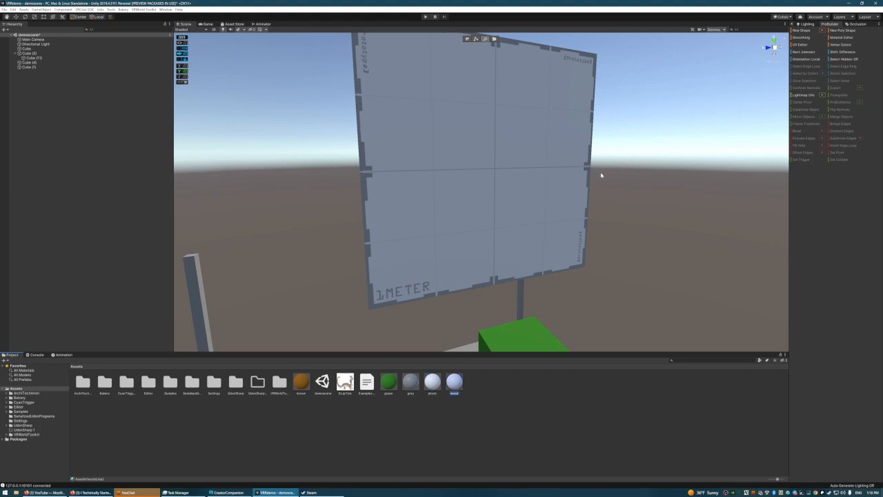
{"action": "left_click", "coordinate": [495, 428]}
{"action": "left_click", "coordinate": [454, 381]}
Step: Switch to Firefox and run a Google image search for "wood grain" in a new tab
{"action": "mouse_move", "coordinate": [94, 493]}
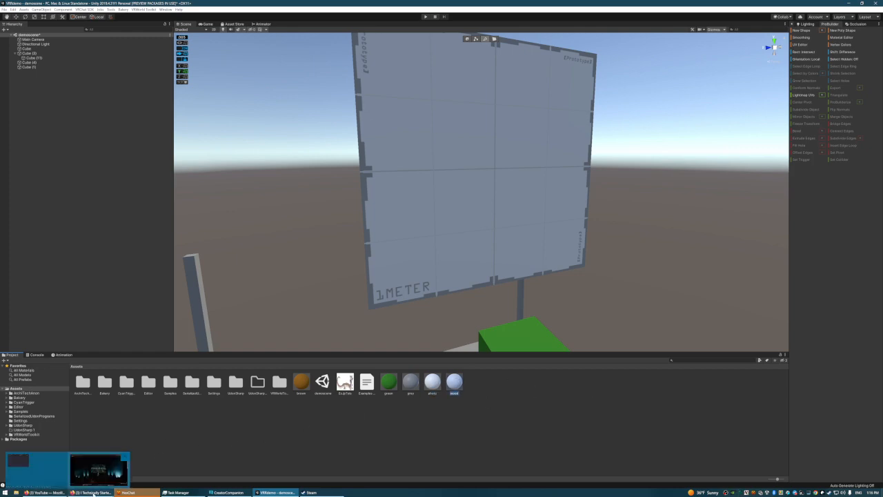
{"action": "left_click", "coordinate": [99, 469]}
{"action": "left_click", "coordinate": [800, 7]}
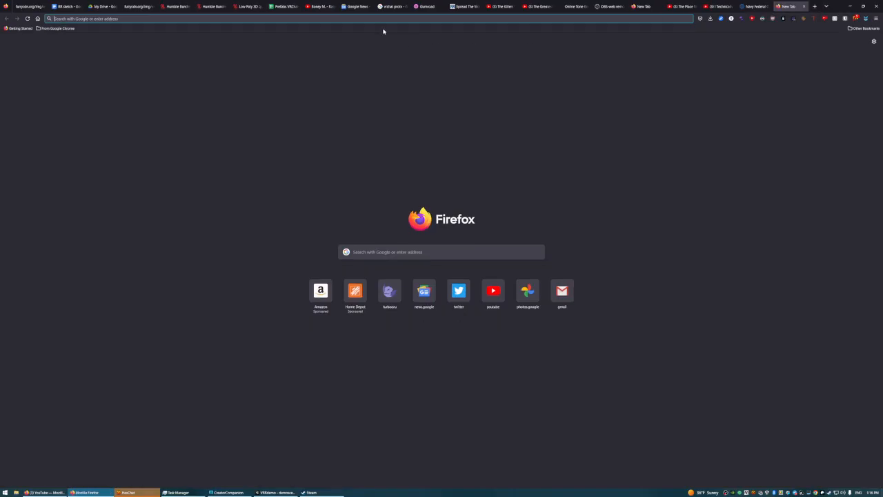
{"action": "type", "text": "wood"}
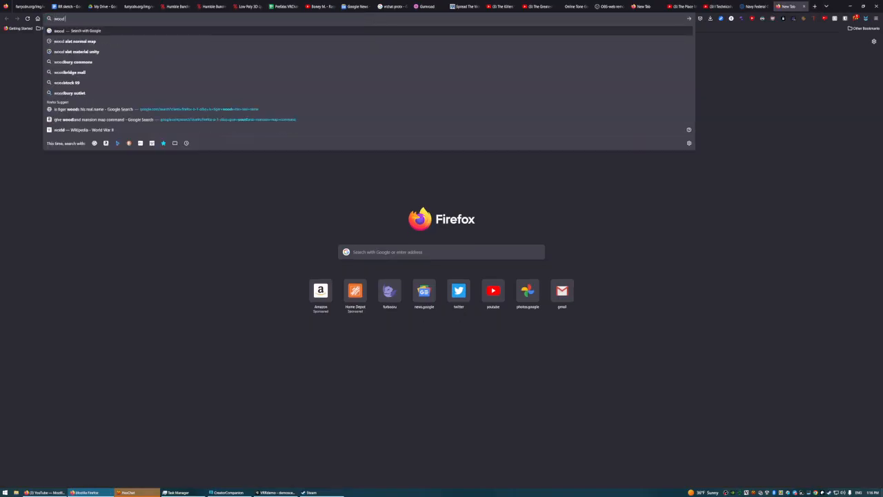
{"action": "type", "text": " grain"}
{"action": "key", "text": "Return"}
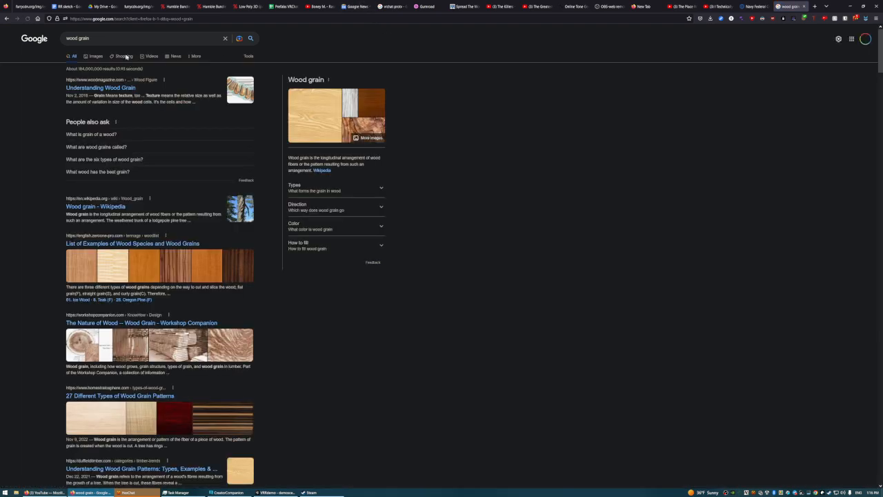
{"action": "left_click", "coordinate": [95, 58]}
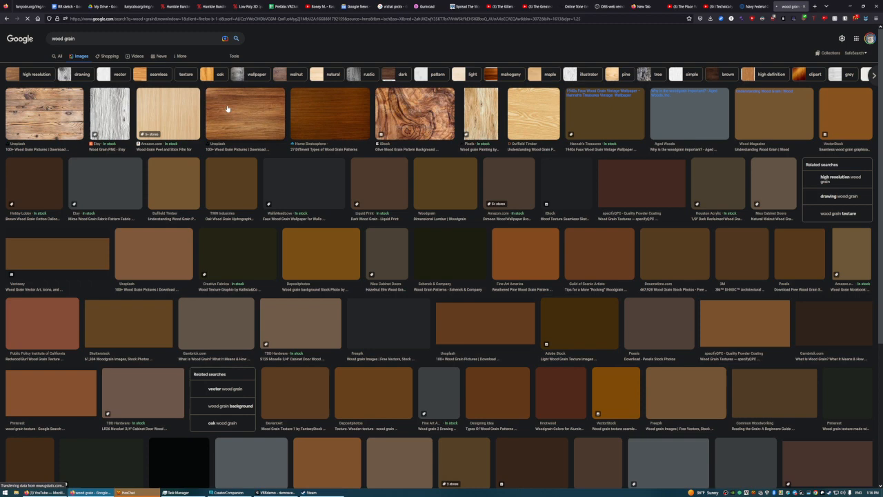
Step: Open the brown Unsplash wood grain picture from the image results and save it as a JPEG
{"action": "left_click", "coordinate": [228, 109]}
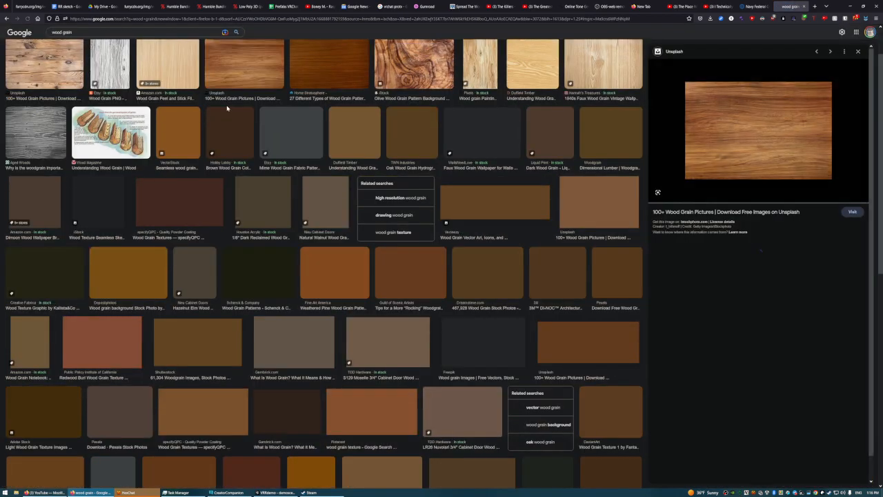
{"action": "right_click", "coordinate": [739, 122]}
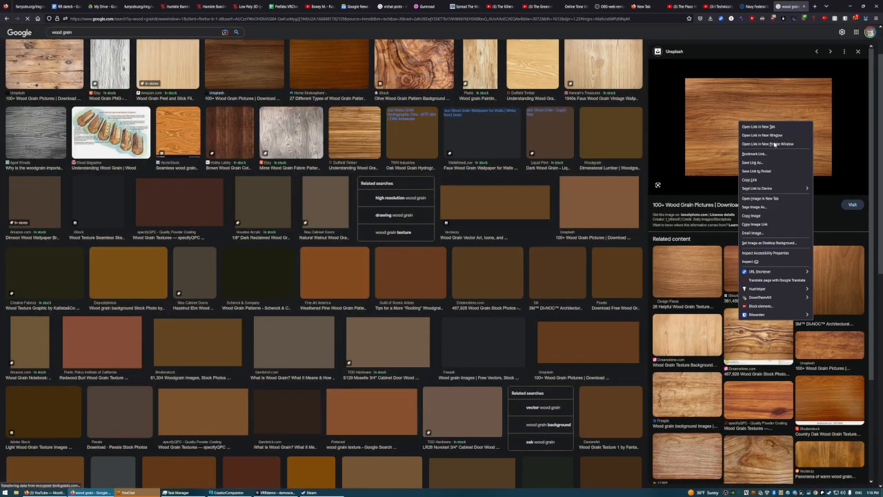
{"action": "left_click", "coordinate": [754, 206]}
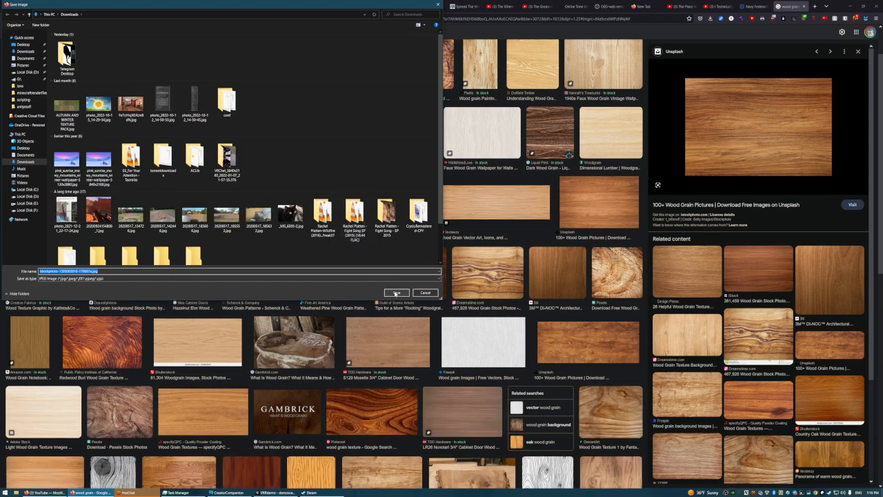
{"action": "key", "text": "Return"}
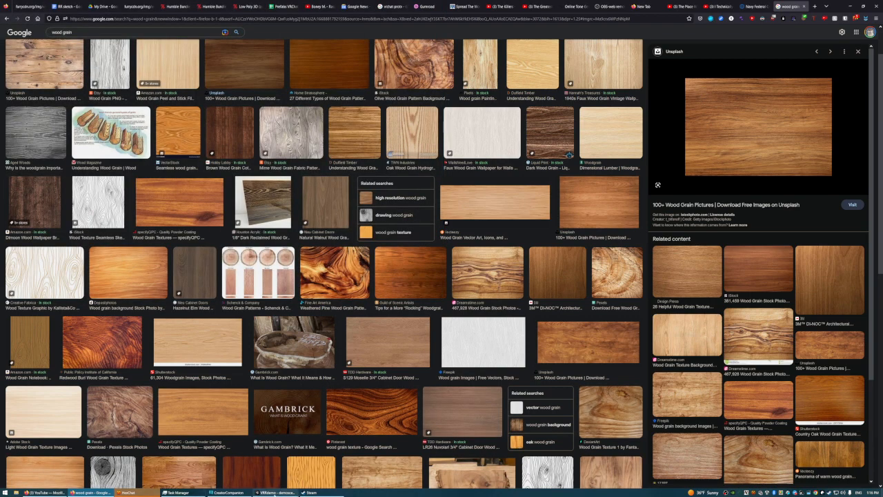
Step: Return to Unity and select the imported wood grain picture in the Assets folder
{"action": "left_click", "coordinate": [276, 492]}
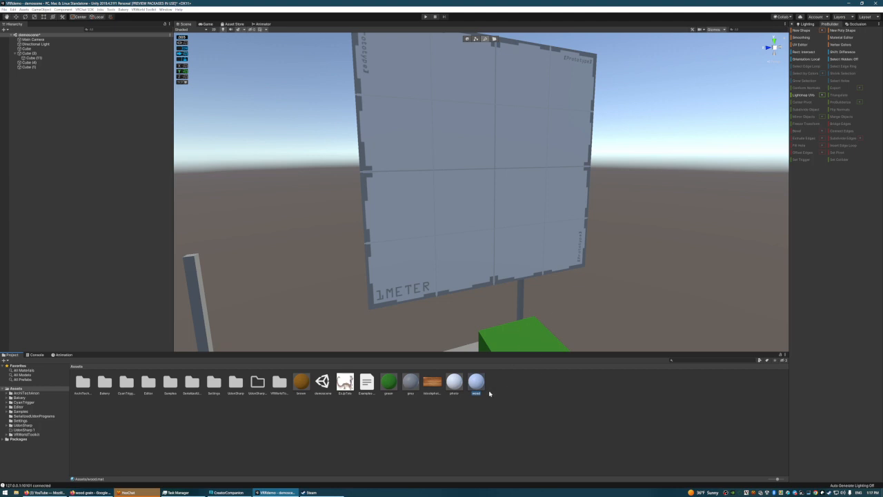
{"action": "left_click", "coordinate": [561, 396]}
{"action": "left_click", "coordinate": [430, 383]}
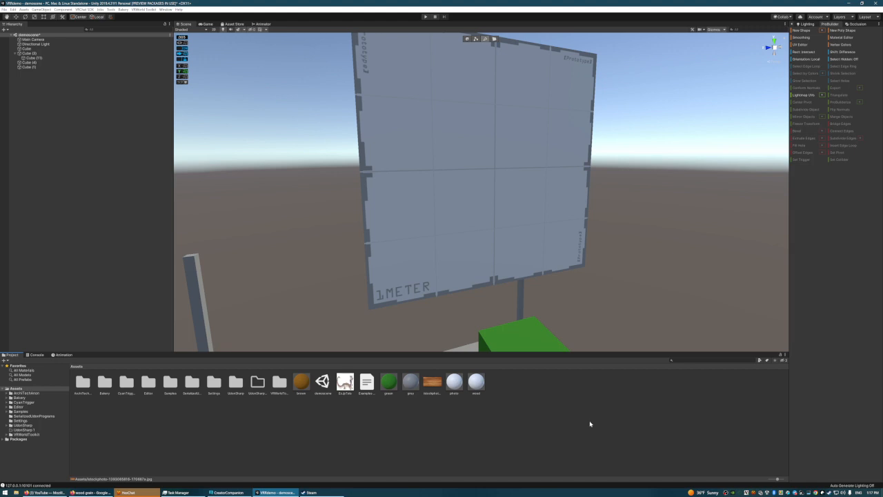
Step: Switch to face selection and select the upper-right inner face on the panel's front
{"action": "left_click", "coordinate": [468, 39]}
{"action": "key", "text": "w"}
{"action": "right_click_drag", "start_coordinate": [484, 234], "coordinate": [543, 164]}
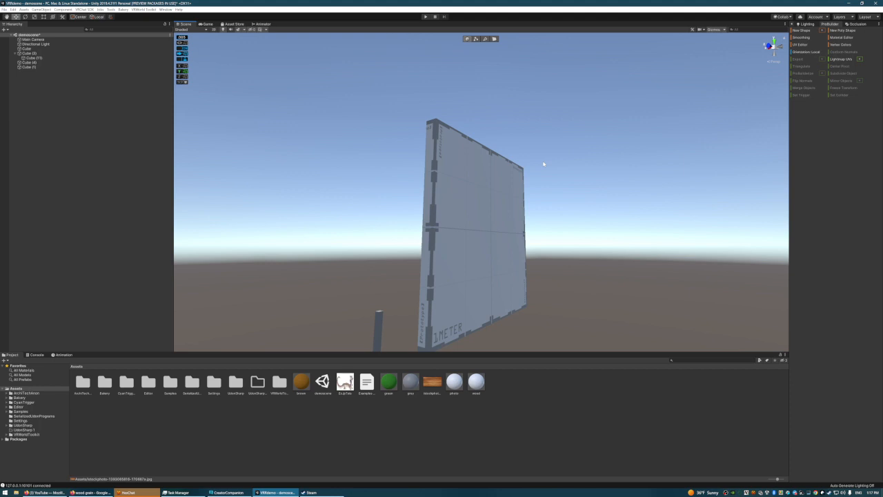
{"action": "right_click_drag", "start_coordinate": [543, 164], "coordinate": [462, 144]}
{"action": "left_click", "coordinate": [494, 39]}
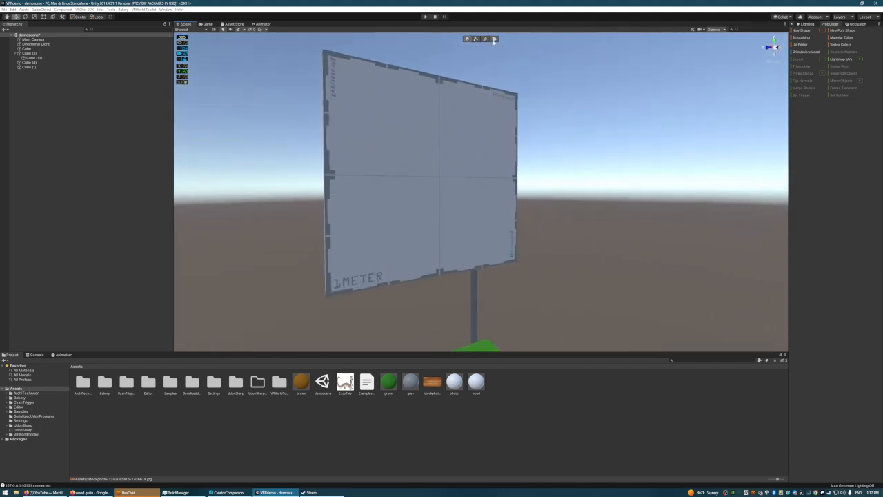
{"action": "left_click", "coordinate": [462, 133]}
{"action": "right_click_drag", "start_coordinate": [605, 154], "coordinate": [573, 111]}
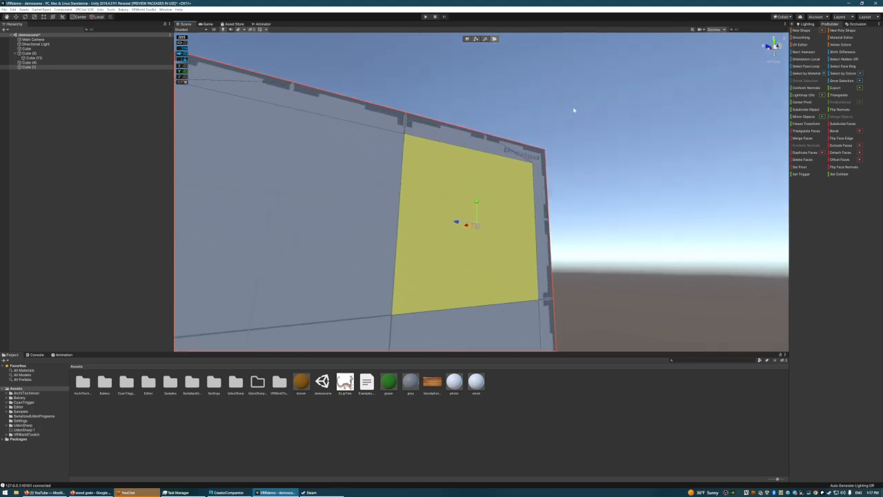
{"action": "left_click", "coordinate": [573, 110]}
{"action": "left_click", "coordinate": [422, 145]}
Step: Examine the panel and its selected inner face from the front, from the side and close up
{"action": "right_click_drag", "start_coordinate": [550, 125], "coordinate": [544, 131]}
{"action": "key", "text": "s"}
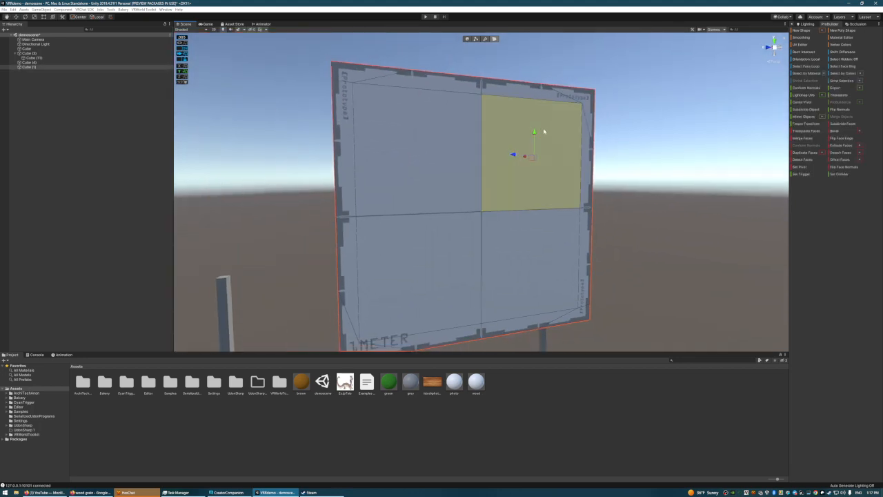
{"action": "key", "text": "s"}
{"action": "right_click_drag", "start_coordinate": [634, 151], "coordinate": [698, 138]}
{"action": "key", "text": "w"}
{"action": "key", "text": "a"}
{"action": "key", "text": "s"}
{"action": "key", "text": "w"}
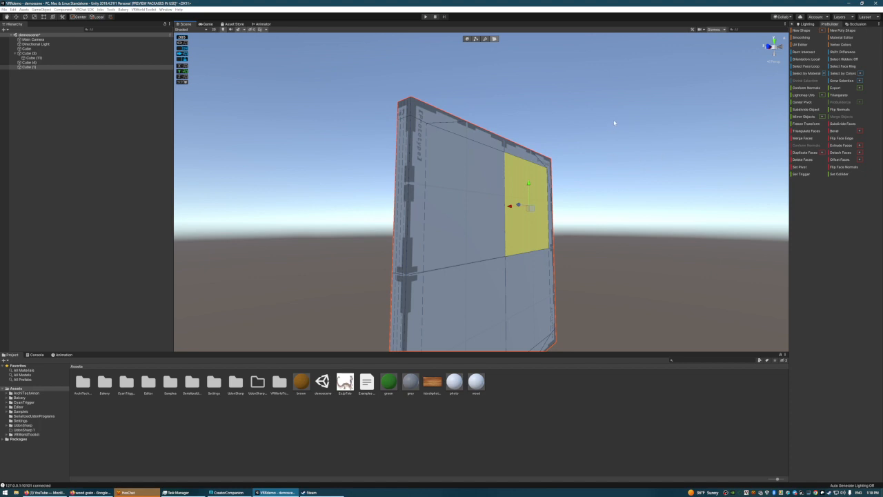
{"action": "right_click_drag", "start_coordinate": [615, 123], "coordinate": [563, 146]}
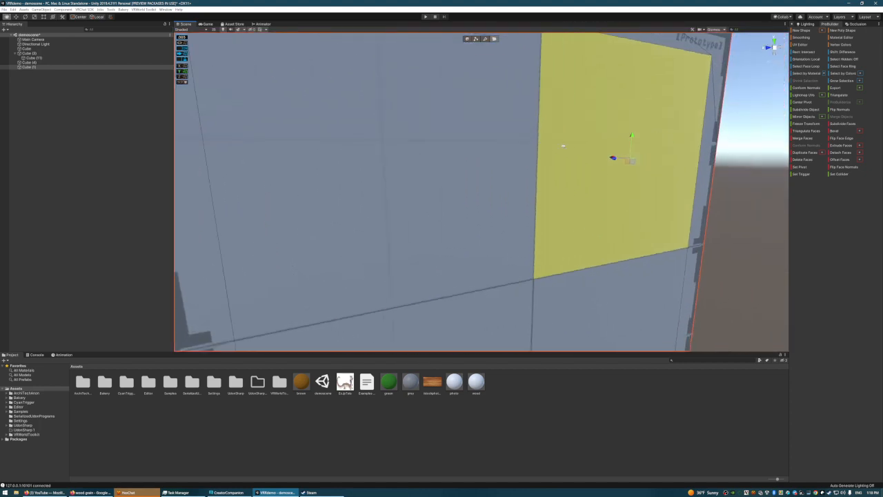
{"action": "scroll", "coordinate": [563, 145], "scroll_direction": "down", "scroll_amount": 5}
{"action": "scroll", "coordinate": [668, 137], "scroll_direction": "down", "scroll_amount": 3}
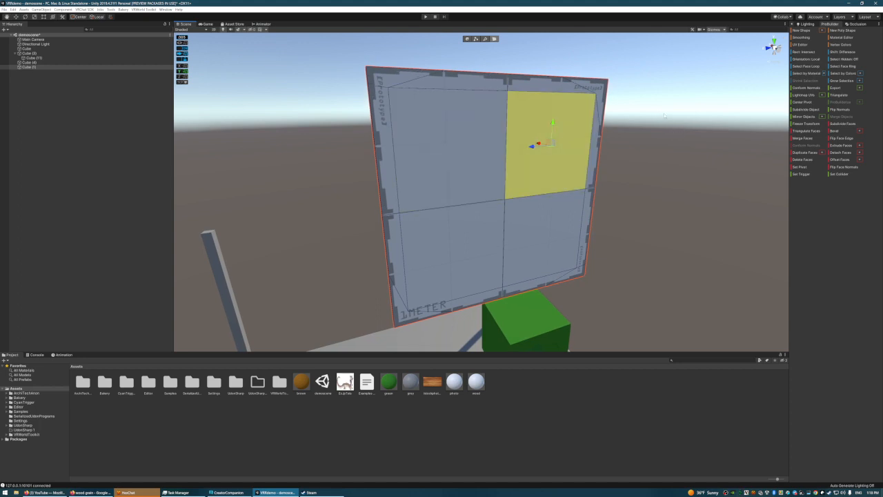
{"action": "right_click_drag", "start_coordinate": [664, 116], "coordinate": [618, 105]}
{"action": "key", "text": "a"}
{"action": "key", "text": "d"}
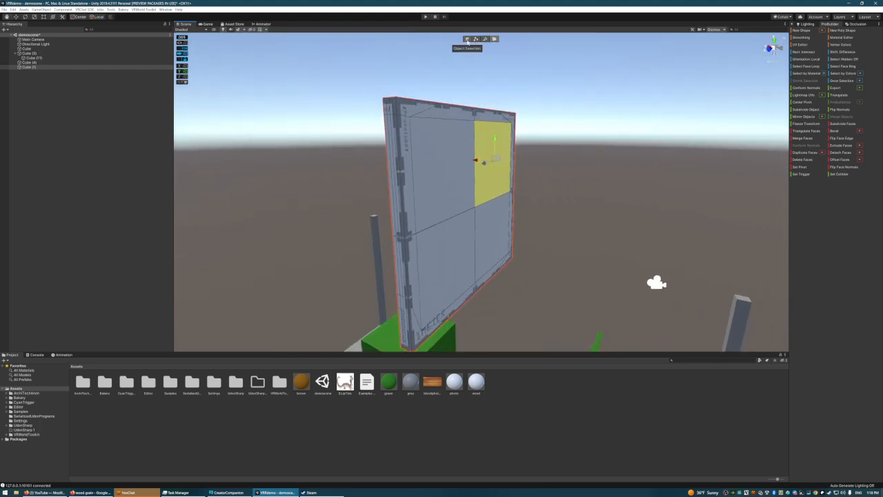
Step: Assign the wood grain picture as the Albedo map of the wood material
{"action": "left_click", "coordinate": [435, 386]}
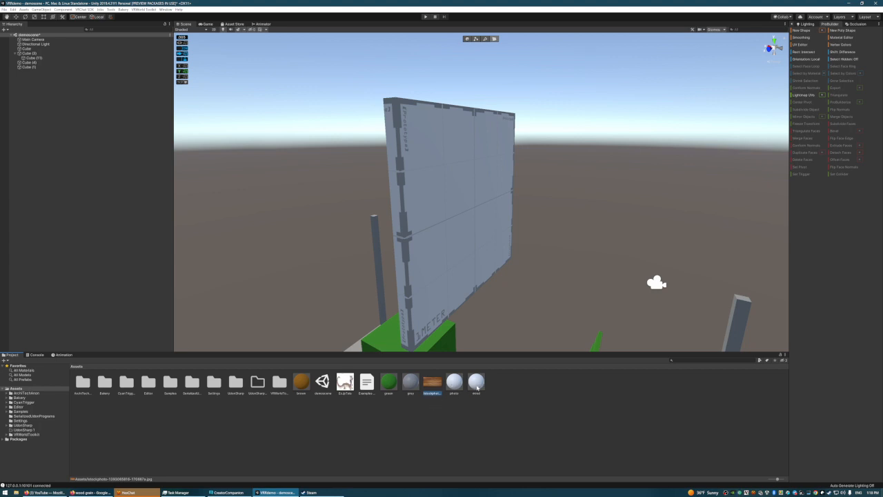
{"action": "left_click", "coordinate": [476, 382]}
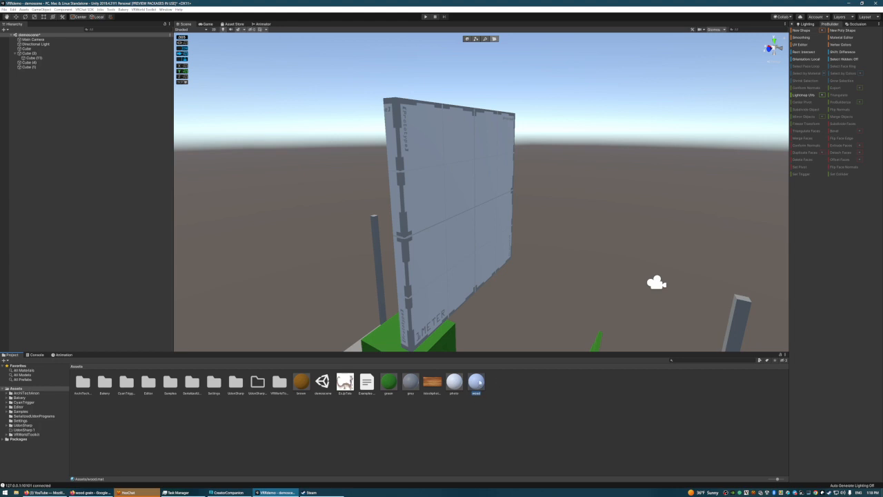
{"action": "left_click", "coordinate": [804, 24]}
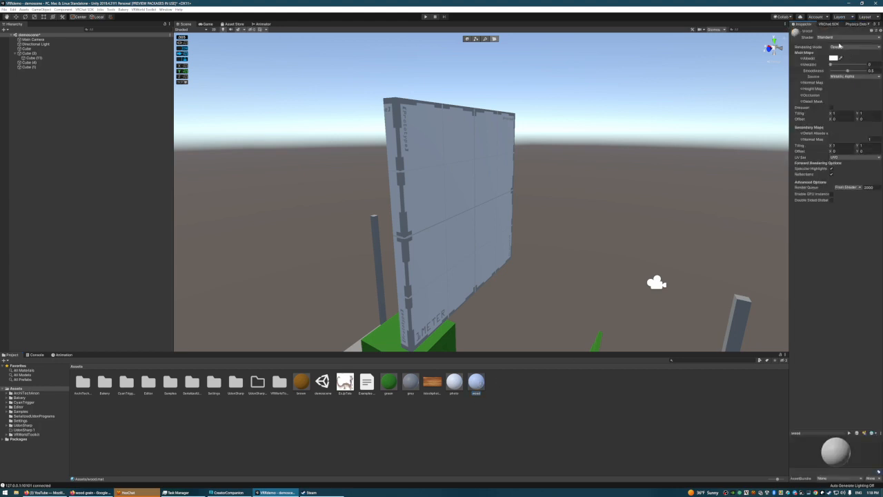
{"action": "left_click_drag", "start_coordinate": [432, 383], "coordinate": [799, 60]}
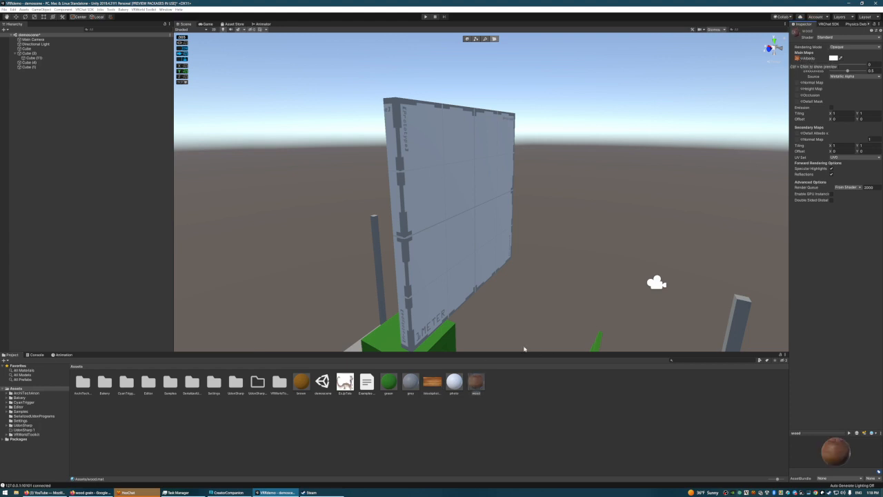
Step: Apply the wood material to the whole panel in the scene
{"action": "left_click", "coordinate": [476, 383]}
{"action": "key", "text": "w"}
{"action": "left_click_drag", "start_coordinate": [476, 382], "coordinate": [451, 179]}
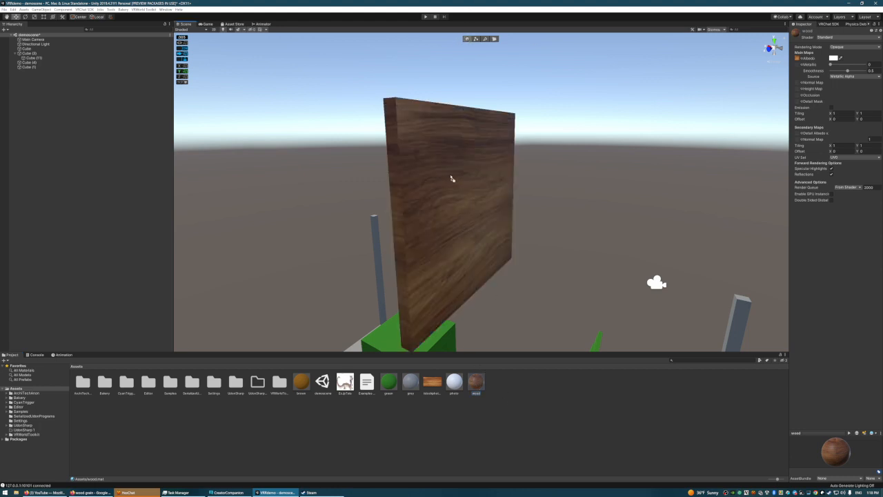
{"action": "key", "text": "a"}
{"action": "right_click_drag", "start_coordinate": [595, 256], "coordinate": [545, 234]}
{"action": "key", "text": "s"}
Step: Set the wood material's Smoothness to 0 and check the panel's surface
{"action": "left_click_drag", "start_coordinate": [844, 71], "coordinate": [830, 71]}
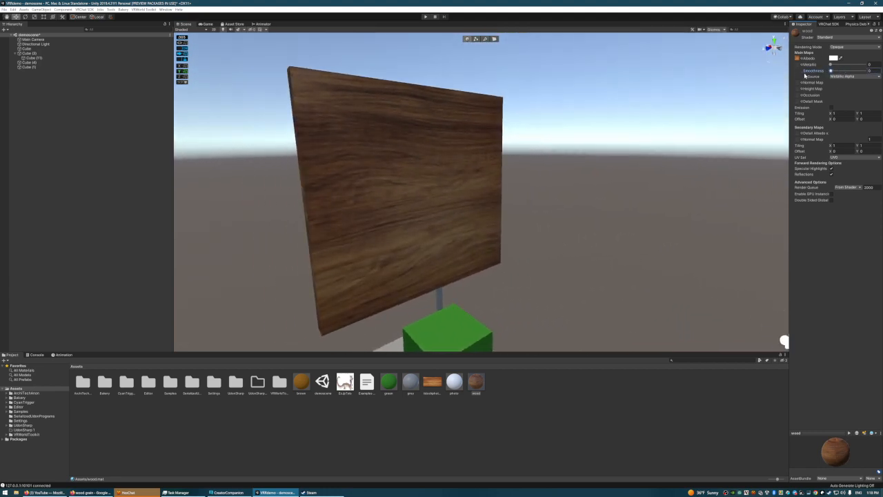
{"action": "right_click_drag", "start_coordinate": [524, 199], "coordinate": [531, 216]}
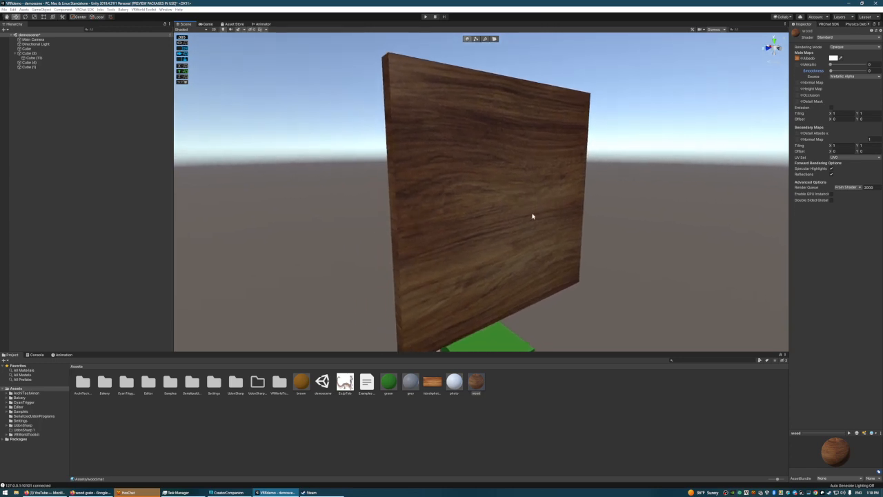
{"action": "right_click_drag", "start_coordinate": [465, 96], "coordinate": [445, 120]}
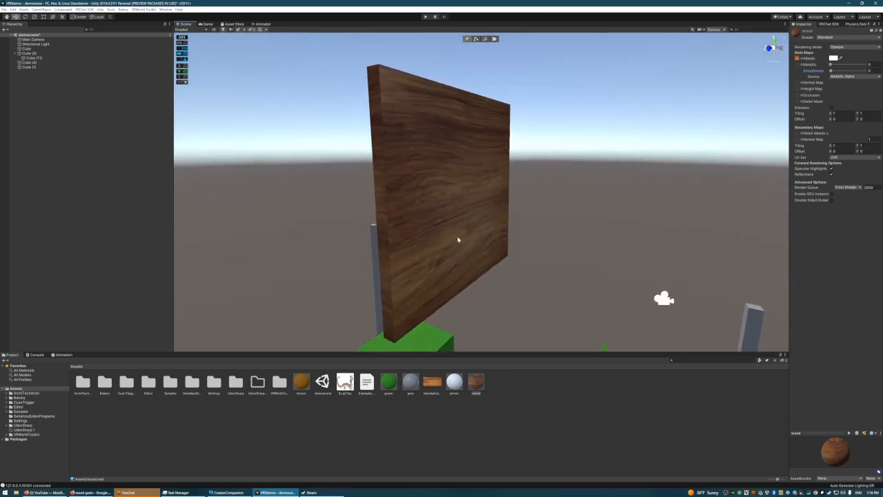
Step: Assign the previously imported JPG picture as the Albedo map of the photo material
{"action": "left_click", "coordinate": [454, 382]}
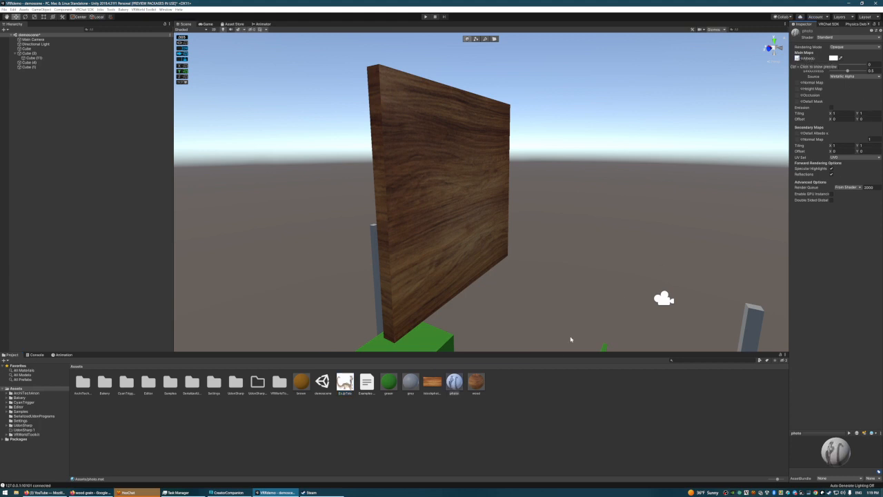
{"action": "left_click", "coordinate": [476, 405]}
{"action": "left_click", "coordinate": [454, 387]}
Step: Select all four inner faces on the panel's front, leaving out the surrounding frame
{"action": "right_click_drag", "start_coordinate": [521, 190], "coordinate": [510, 198]}
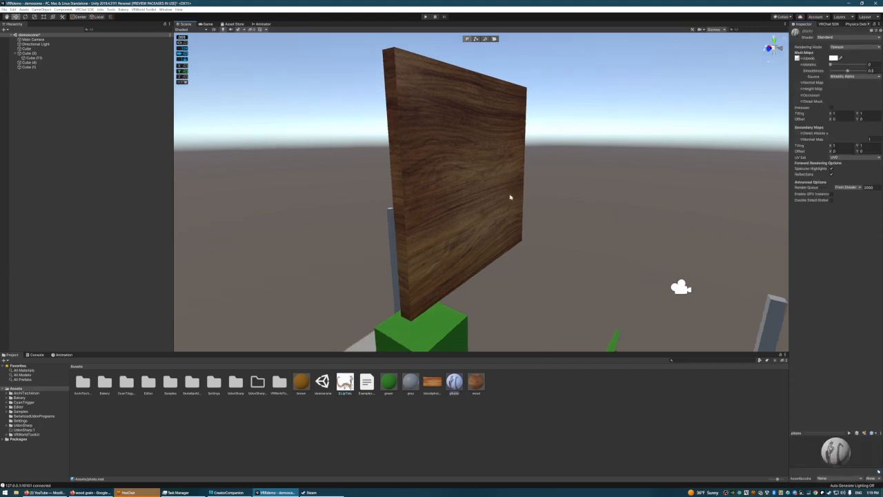
{"action": "left_click", "coordinate": [464, 140]}
{"action": "left_click_drag", "start_coordinate": [437, 134], "coordinate": [560, 117], "text": "alt"}
{"action": "left_click", "coordinate": [556, 148], "text": "shift"}
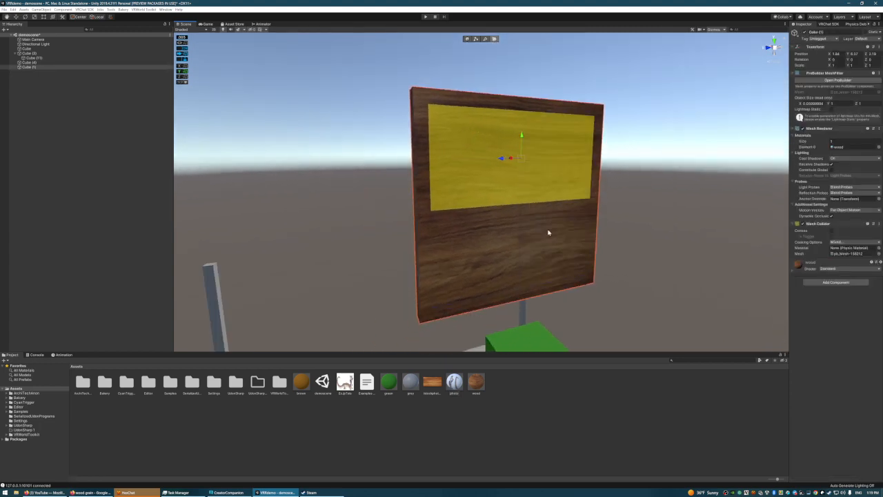
{"action": "left_click", "coordinate": [548, 232], "text": "shift"}
{"action": "left_click", "coordinate": [485, 246], "text": "shift"}
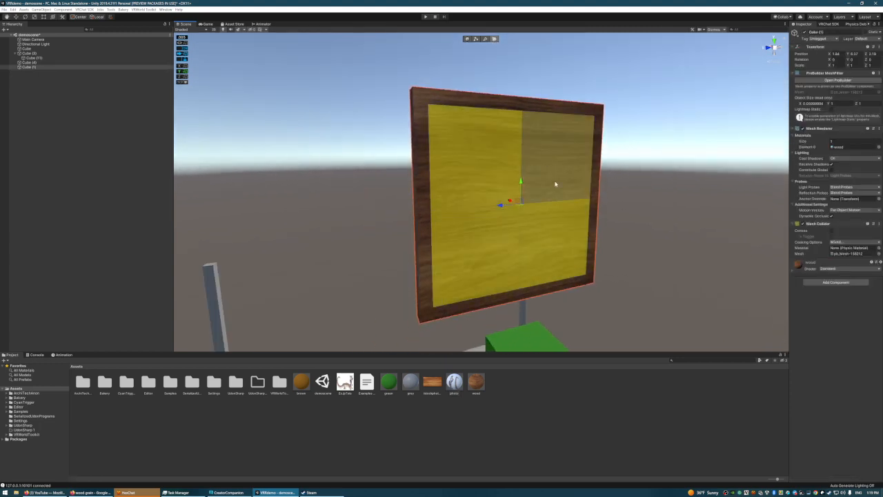
Step: Apply the photo material to the four selected inner faces of the panel and check the picture inside the wood frame
{"action": "left_click_drag", "start_coordinate": [456, 384], "coordinate": [491, 235]}
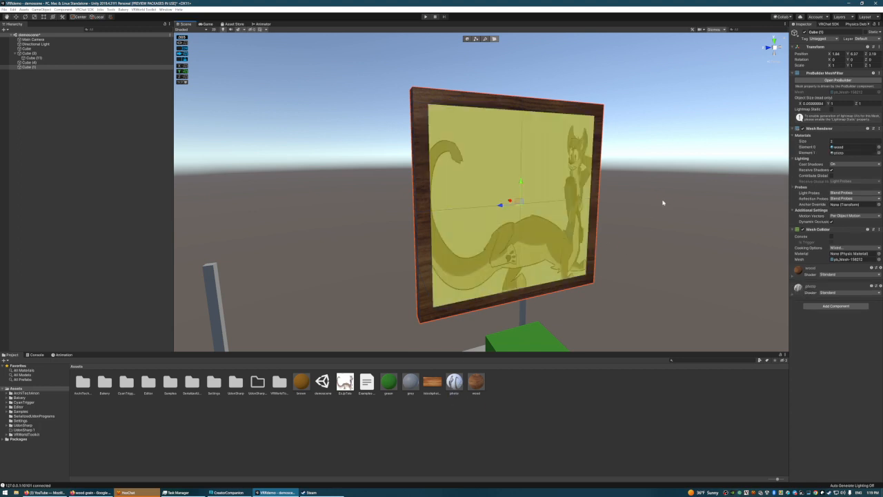
{"action": "mouse_move", "coordinate": [670, 165]}
{"action": "right_mouse_down"}
{"action": "mouse_move", "coordinate": [670, 142]}
{"action": "mouse_move", "coordinate": [675, 160]}
{"action": "mouse_move", "coordinate": [664, 153]}
{"action": "right_mouse_up"}
{"action": "key", "text": "w"}
{"action": "key", "text": "s"}
{"action": "key", "text": "w"}
{"action": "key", "text": "s"}
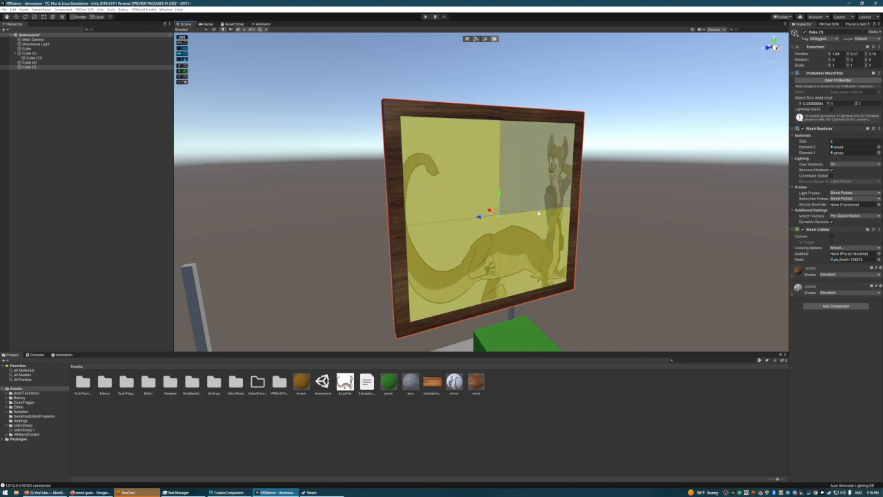
Step: Clear the face selection and reselect the four photo-covered faces inside the frame one by one
{"action": "left_click", "coordinate": [656, 103]}
{"action": "key", "text": "d"}
{"action": "right_click_drag", "start_coordinate": [652, 170], "coordinate": [712, 156]}
{"action": "key", "text": "a"}
{"action": "left_click", "coordinate": [523, 146]}
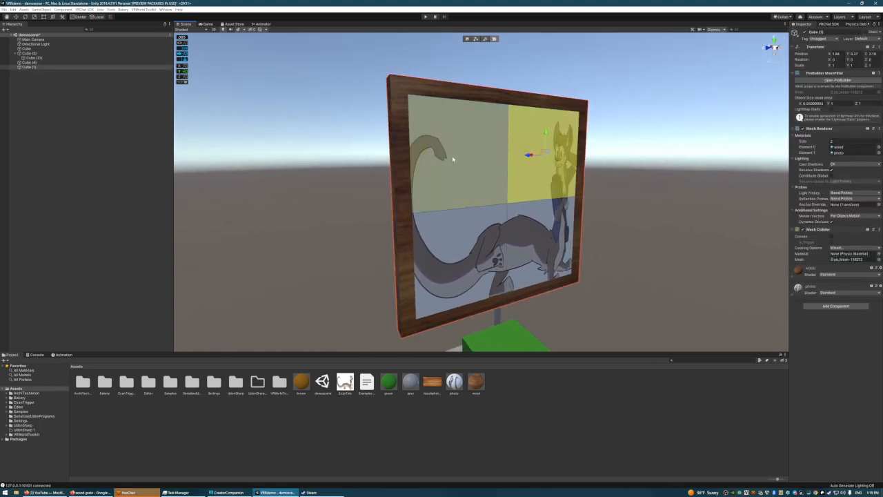
{"action": "left_click", "coordinate": [455, 158]}
{"action": "left_click", "coordinate": [487, 221]}
{"action": "left_click", "coordinate": [489, 180], "text": "shift"}
{"action": "left_click", "coordinate": [517, 164], "text": "shift"}
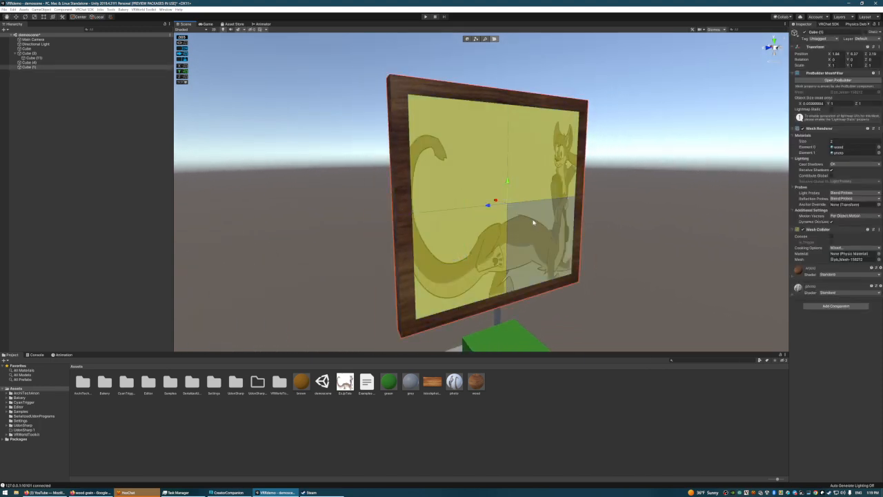
{"action": "left_click", "coordinate": [532, 222], "text": "shift"}
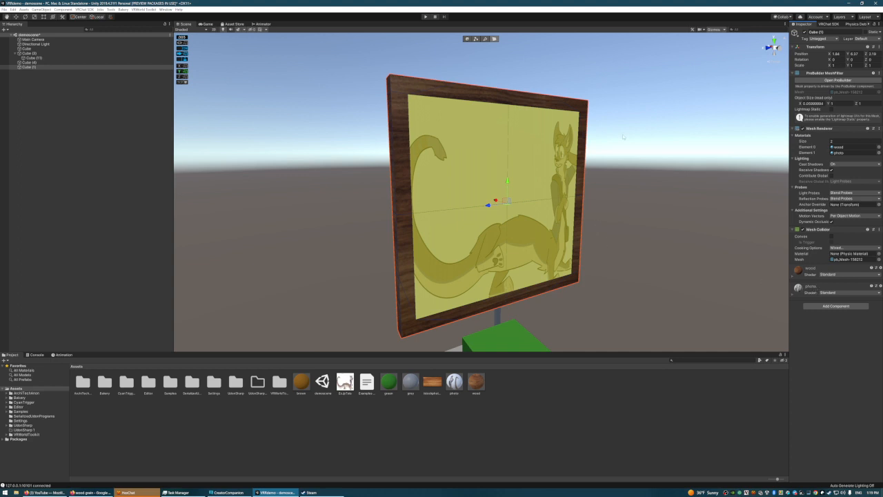
Step: Select only the four picture faces inside the frame and open the UV Editor for them
{"action": "left_click", "coordinate": [630, 174]}
{"action": "left_click", "coordinate": [542, 157]}
{"action": "scroll", "coordinate": [479, 142], "scroll_direction": "up", "scroll_amount": 5}
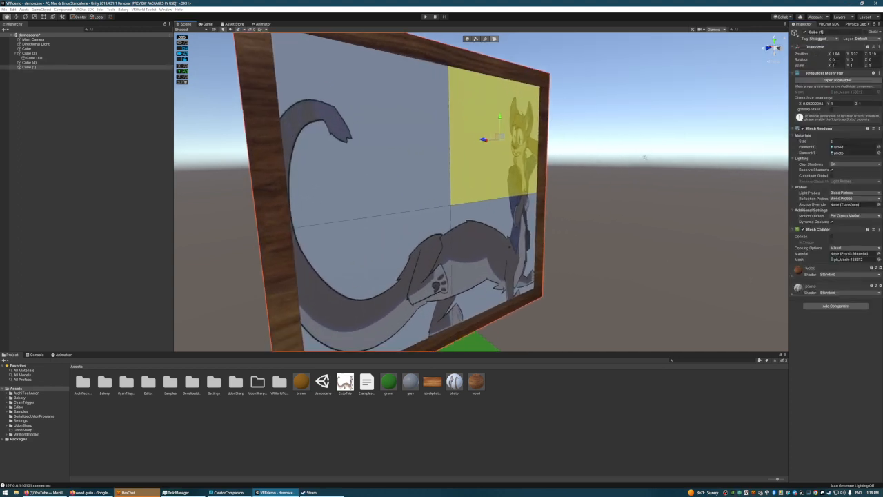
{"action": "left_click", "coordinate": [434, 128]}
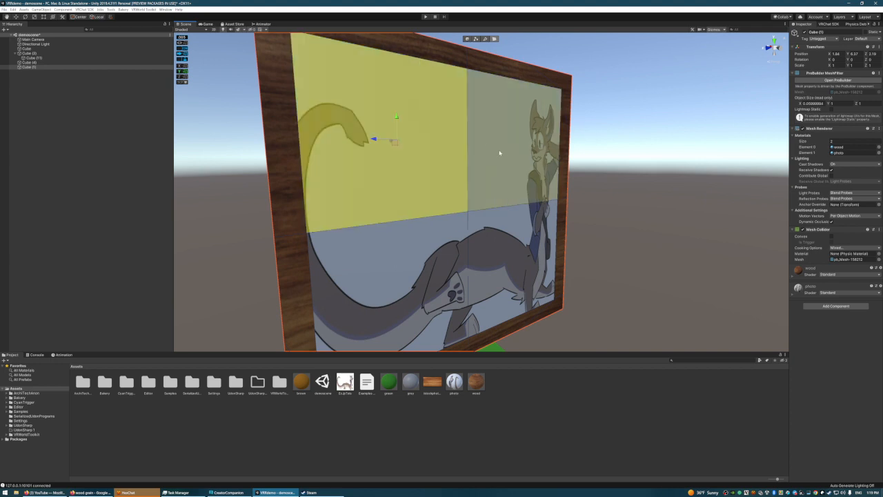
{"action": "left_click", "coordinate": [486, 143], "text": "shift"}
{"action": "left_click", "coordinate": [499, 239], "text": "shift"}
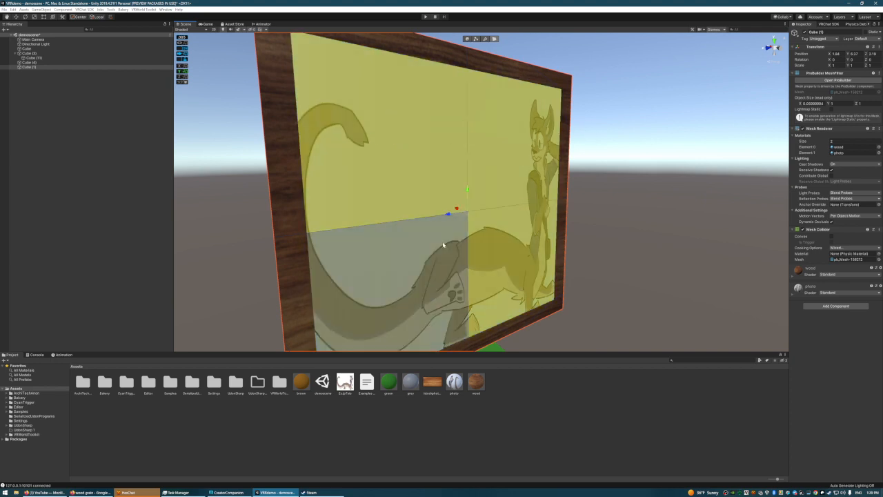
{"action": "left_click", "coordinate": [444, 243], "text": "shift"}
{"action": "left_click", "coordinate": [869, 25]}
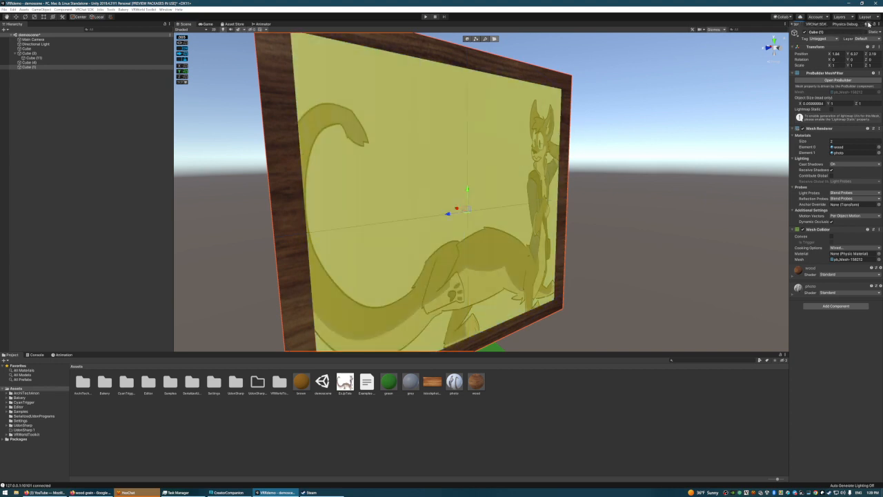
{"action": "left_click", "coordinate": [836, 25]}
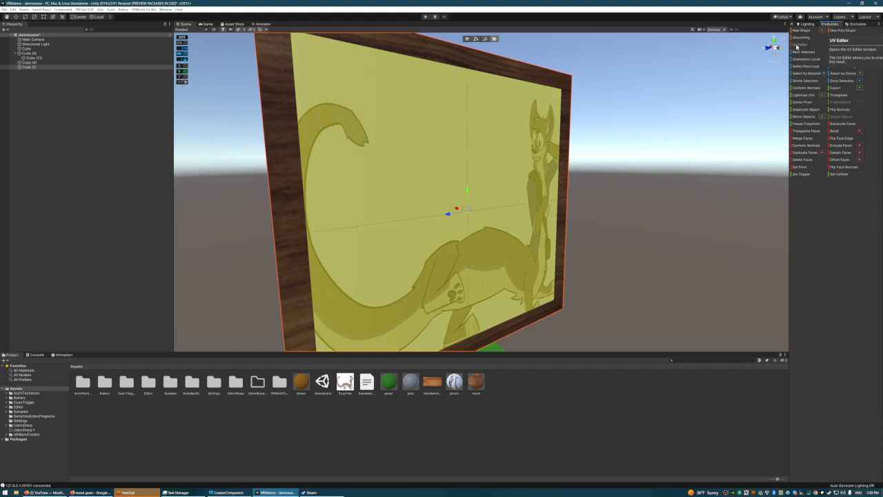
{"action": "left_click", "coordinate": [797, 46]}
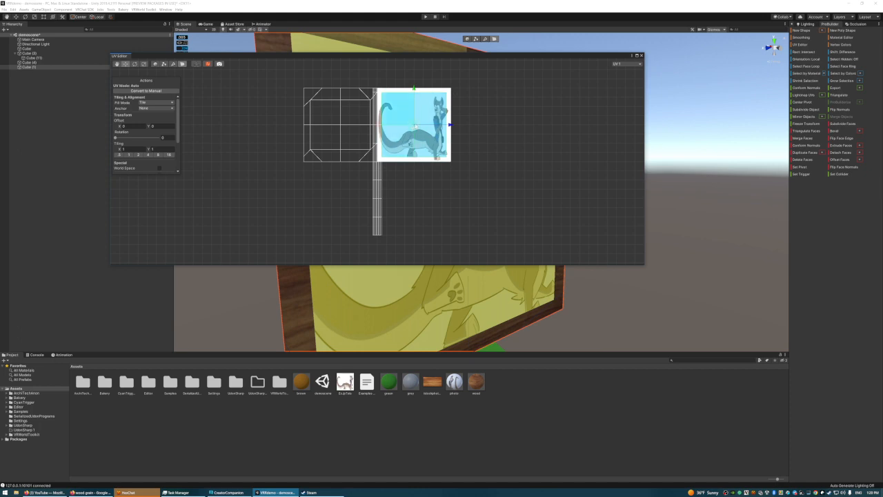
Step: Place the UV Editor window below the picture and shift the UVs vertically to a Y offset of about 0.09
{"action": "key", "text": "r"}
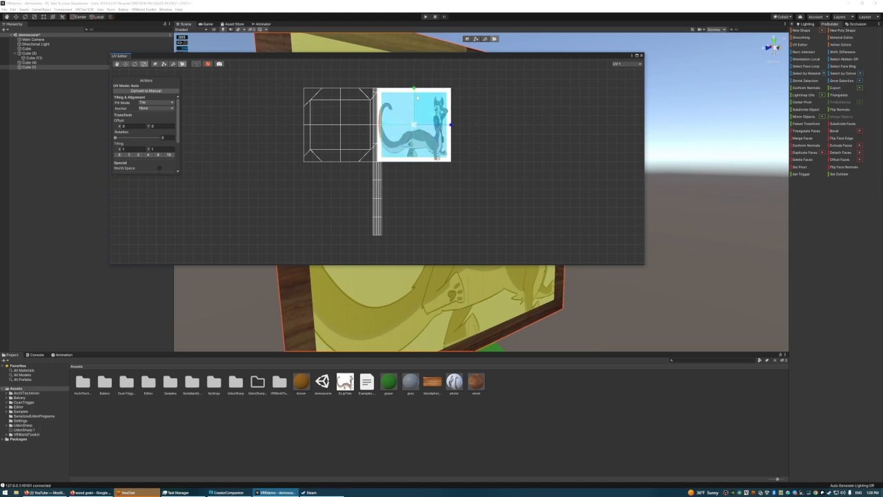
{"action": "left_click_drag", "start_coordinate": [410, 58], "coordinate": [566, 268]}
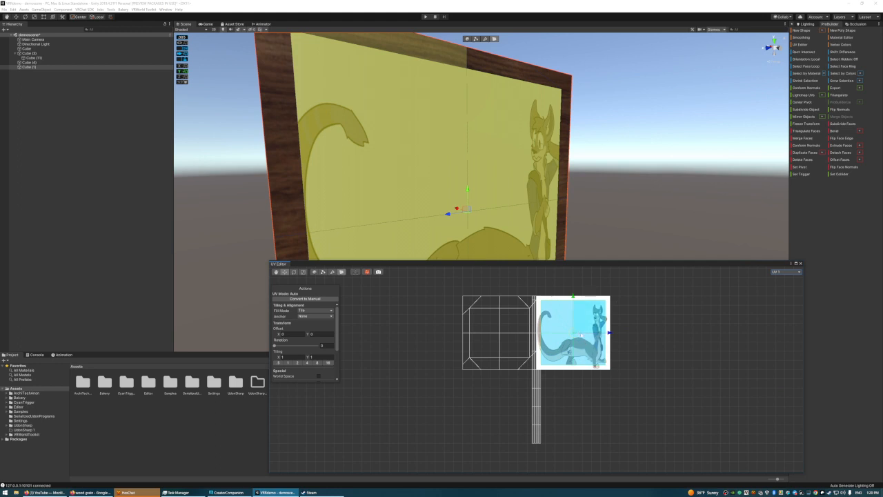
{"action": "left_click_drag", "start_coordinate": [573, 298], "coordinate": [584, 333]}
{"action": "key", "text": "e"}
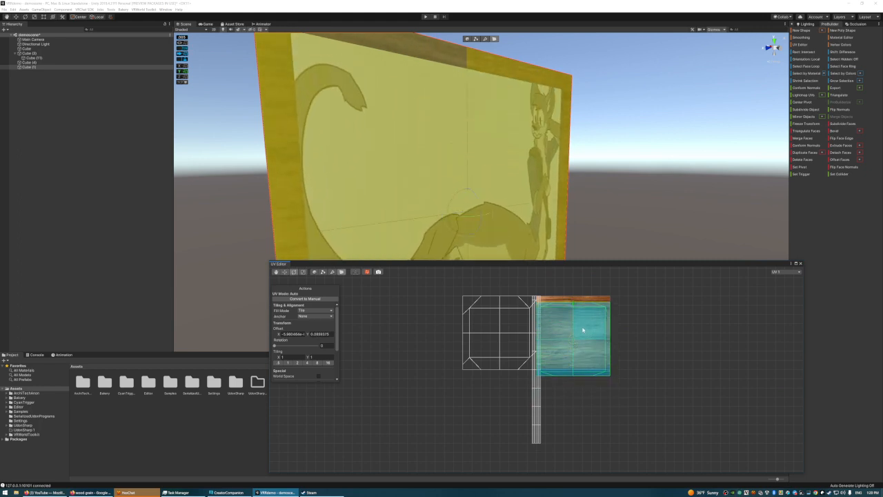
Step: Scale the UVs, mainly vertically, to a tiling of about 1.06 in X and 1.65 in Y
{"action": "key", "text": "w"}
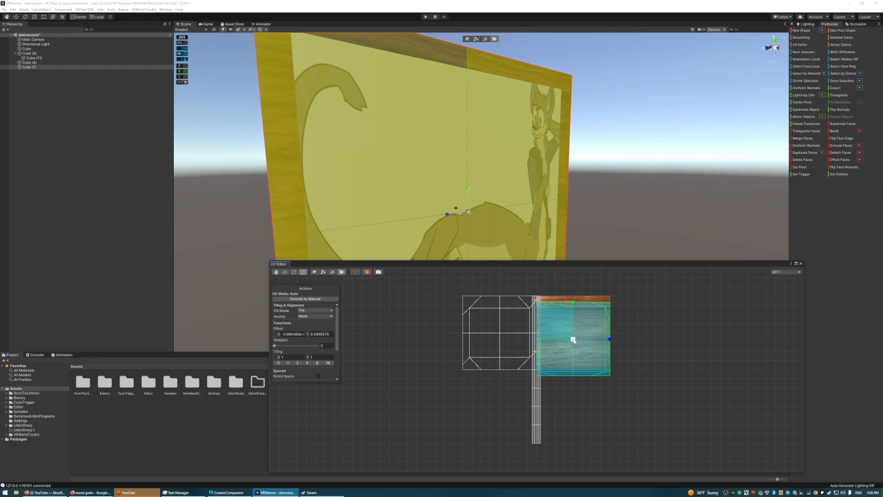
{"action": "left_click_drag", "start_coordinate": [577, 320], "coordinate": [587, 293]}
{"action": "left_click_drag", "start_coordinate": [529, 268], "coordinate": [579, 265]}
{"action": "left_click_drag", "start_coordinate": [626, 302], "coordinate": [665, 339]}
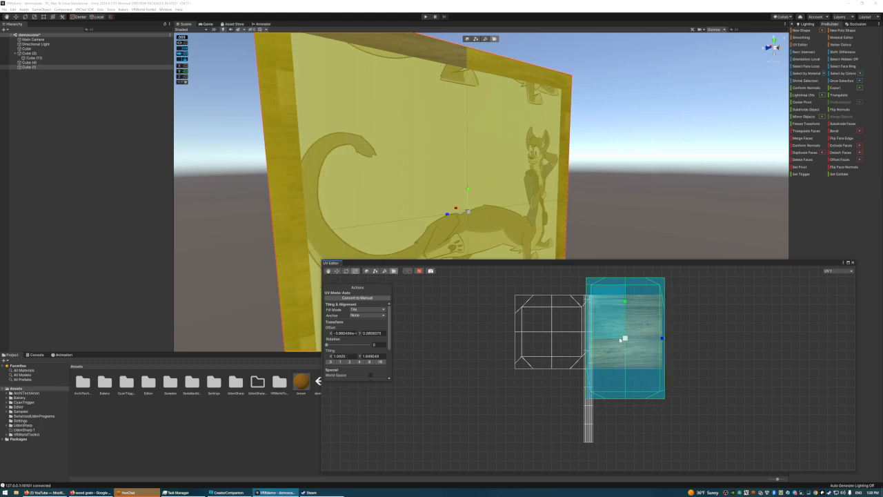
Step: Shrink the UVs to a tiling of about 0.80 by 1.25 and move them to an offset of about -0.125, 0.105
{"action": "key", "text": "w"}
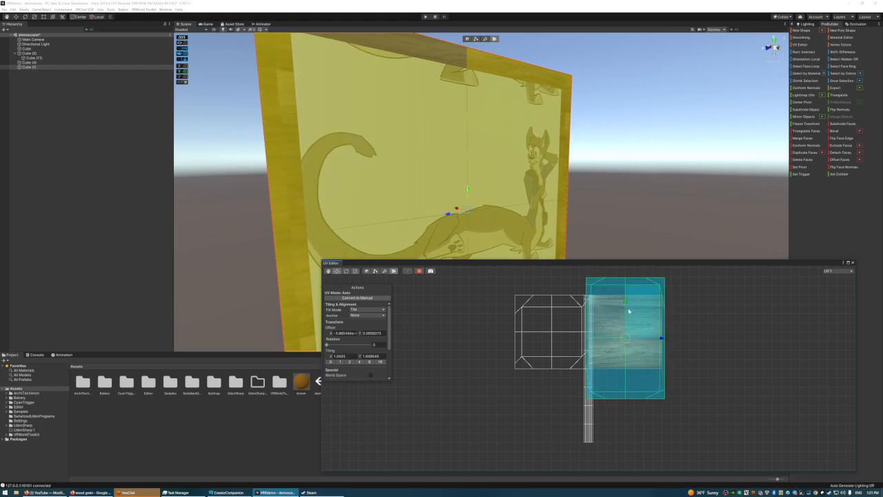
{"action": "left_click_drag", "start_coordinate": [627, 305], "coordinate": [634, 314]}
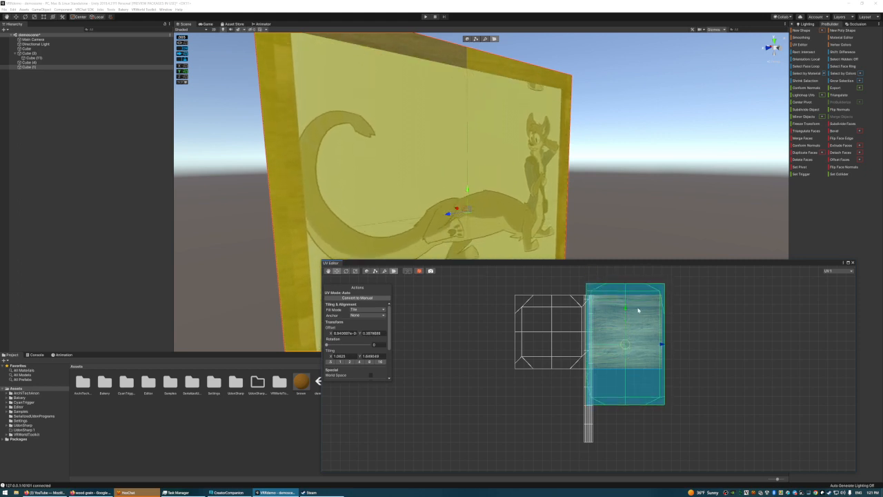
{"action": "left_click_drag", "start_coordinate": [626, 344], "coordinate": [672, 347]}
{"action": "key", "text": "w"}
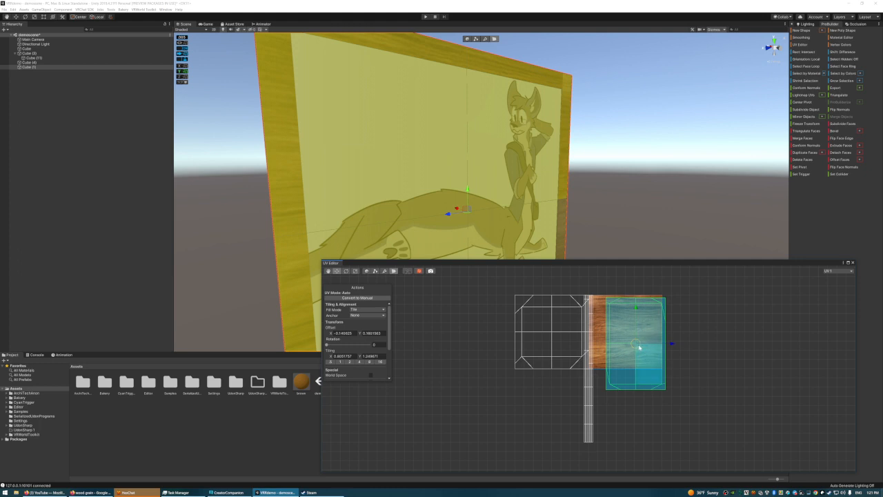
{"action": "mouse_move", "coordinate": [639, 347]}
{"action": "left_mouse_down"}
{"action": "mouse_move", "coordinate": [669, 332]}
{"action": "mouse_move", "coordinate": [727, 350]}
{"action": "mouse_move", "coordinate": [725, 375]}
{"action": "mouse_move", "coordinate": [725, 329]}
{"action": "mouse_move", "coordinate": [697, 365]}
{"action": "mouse_move", "coordinate": [744, 332]}
{"action": "mouse_move", "coordinate": [705, 367]}
{"action": "mouse_move", "coordinate": [637, 336]}
{"action": "mouse_move", "coordinate": [607, 335]}
{"action": "mouse_move", "coordinate": [556, 357]}
{"action": "mouse_move", "coordinate": [481, 334]}
{"action": "mouse_move", "coordinate": [489, 375]}
{"action": "mouse_move", "coordinate": [630, 335]}
{"action": "mouse_move", "coordinate": [648, 356]}
{"action": "left_mouse_up"}
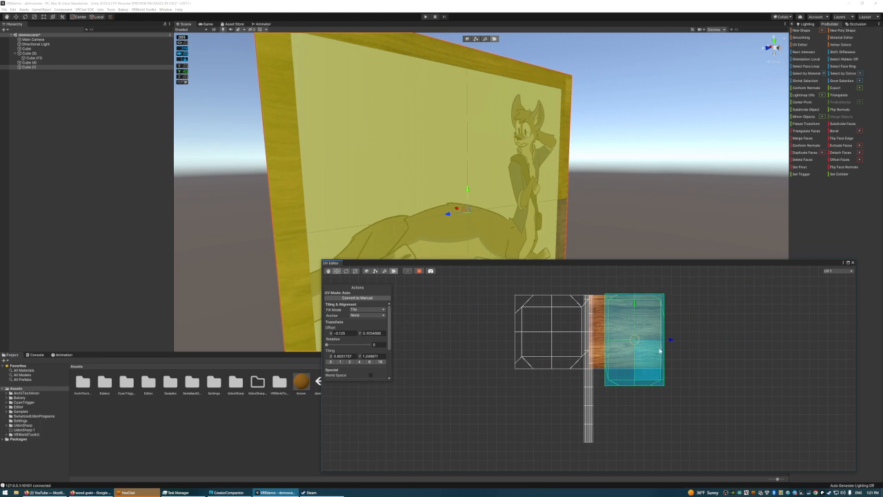
Step: Uncover the whole picture, narrow the UVs slightly in X, and shift them to a Y offset of about 0.059
{"action": "left_click_drag", "start_coordinate": [579, 264], "coordinate": [546, 337]}
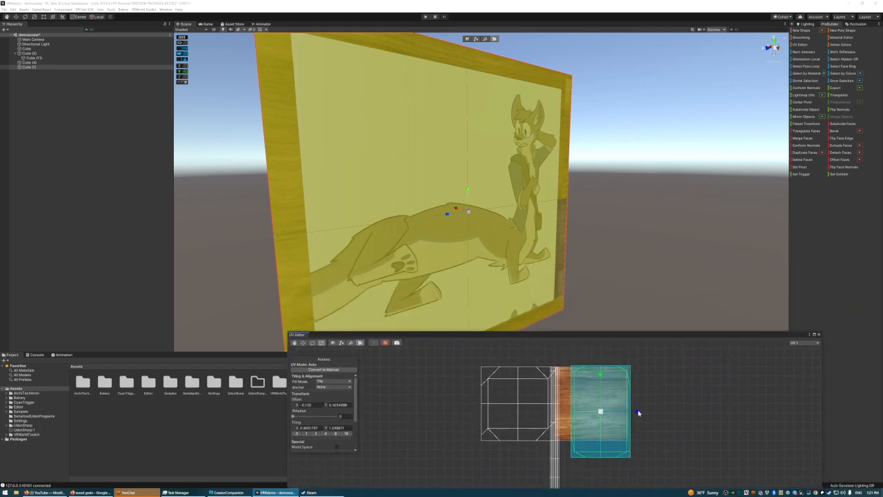
{"action": "mouse_move", "coordinate": [638, 412]}
{"action": "left_mouse_down"}
{"action": "mouse_move", "coordinate": [631, 411]}
{"action": "mouse_move", "coordinate": [663, 412]}
{"action": "mouse_move", "coordinate": [612, 409]}
{"action": "mouse_move", "coordinate": [653, 410]}
{"action": "mouse_move", "coordinate": [636, 410]}
{"action": "left_mouse_up"}
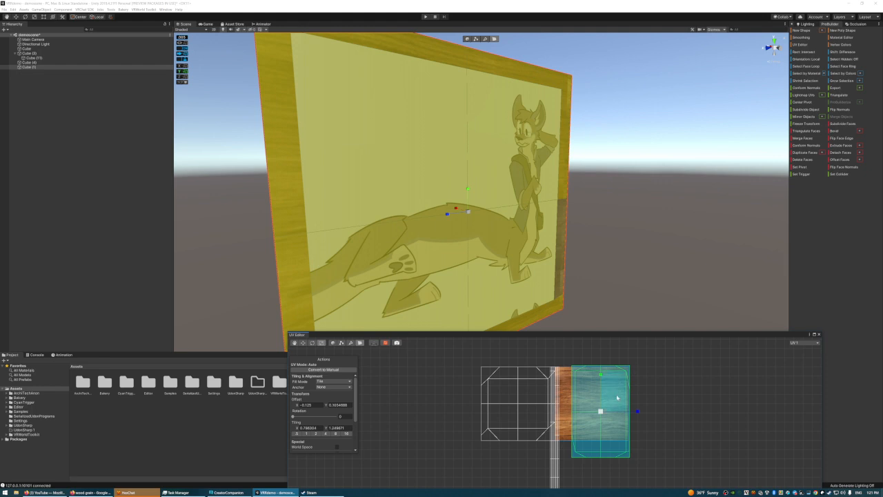
{"action": "key", "text": "w"}
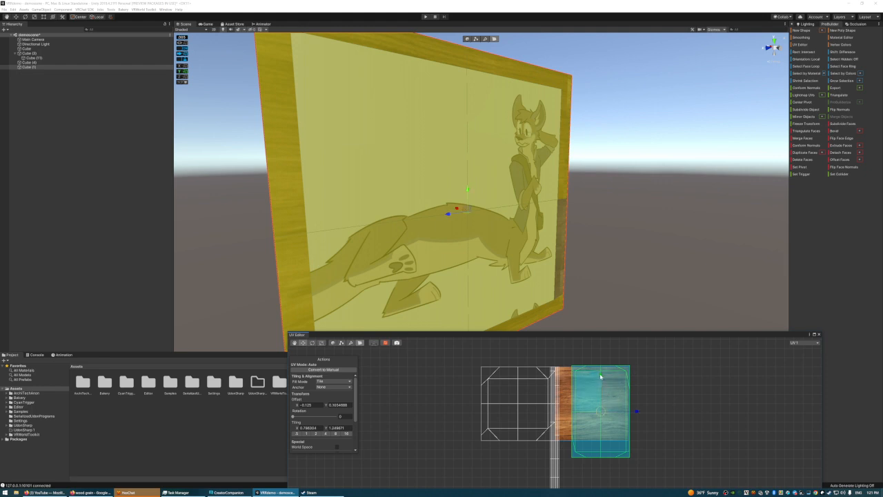
{"action": "left_click_drag", "start_coordinate": [600, 376], "coordinate": [601, 373]}
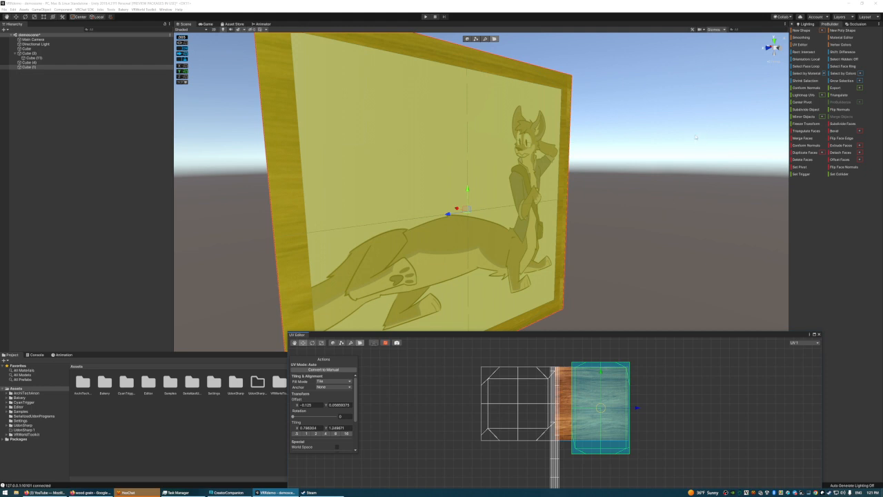
Step: Widen the UVs to an X tiling of about 1.18 and an X offset of about 0.008 to fit the whole drawing
{"action": "key", "text": "s"}
{"action": "right_click_drag", "start_coordinate": [648, 175], "coordinate": [605, 170]}
{"action": "key", "text": "w"}
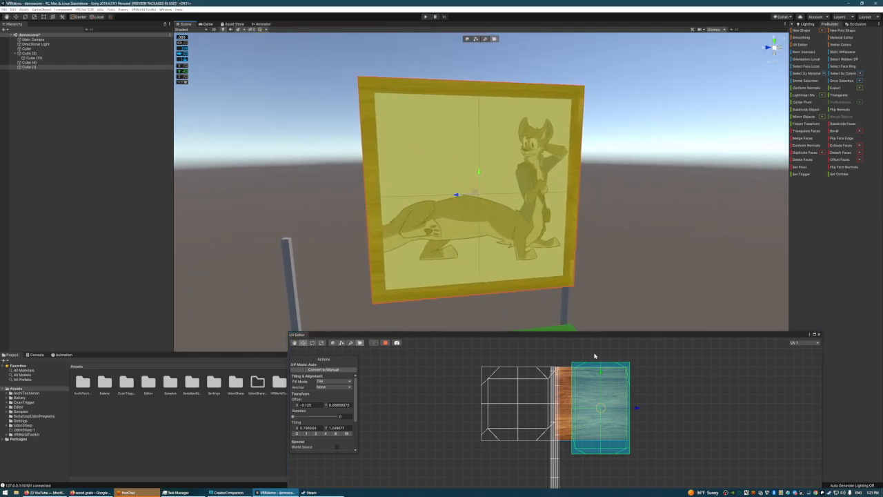
{"action": "key", "text": "r"}
{"action": "mouse_move", "coordinate": [636, 410]}
{"action": "left_mouse_down"}
{"action": "mouse_move", "coordinate": [658, 412]}
{"action": "mouse_move", "coordinate": [627, 411]}
{"action": "left_mouse_up"}
{"action": "key", "text": "w"}
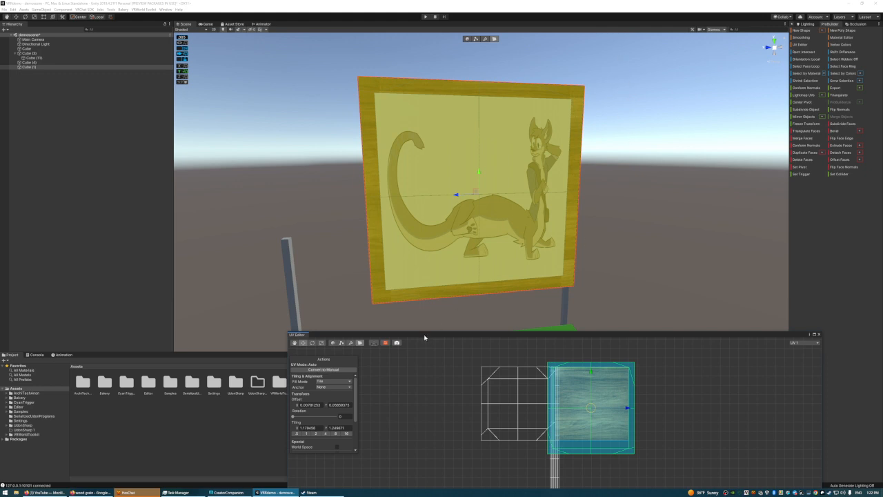
Step: Check the Fill Mode choices in the UV Editor, leave it on Tile, and close the editor
{"action": "left_click_drag", "start_coordinate": [425, 337], "coordinate": [408, 306]}
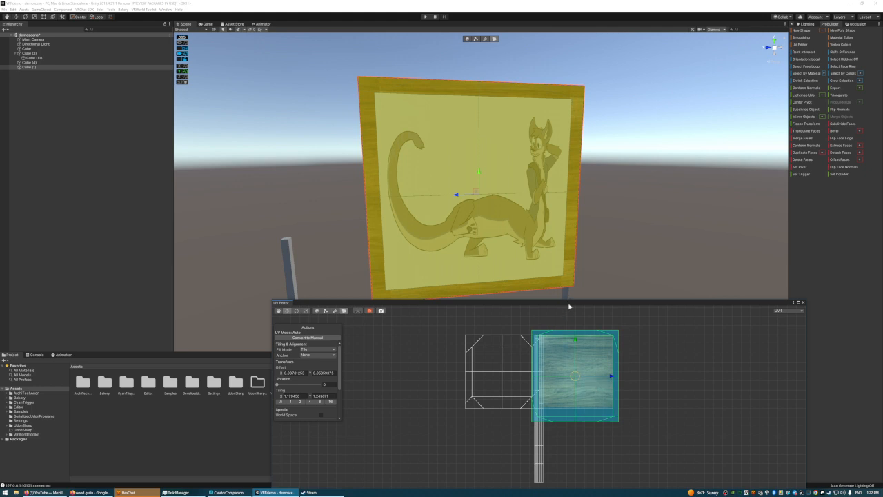
{"action": "left_click_drag", "start_coordinate": [569, 306], "coordinate": [567, 296]}
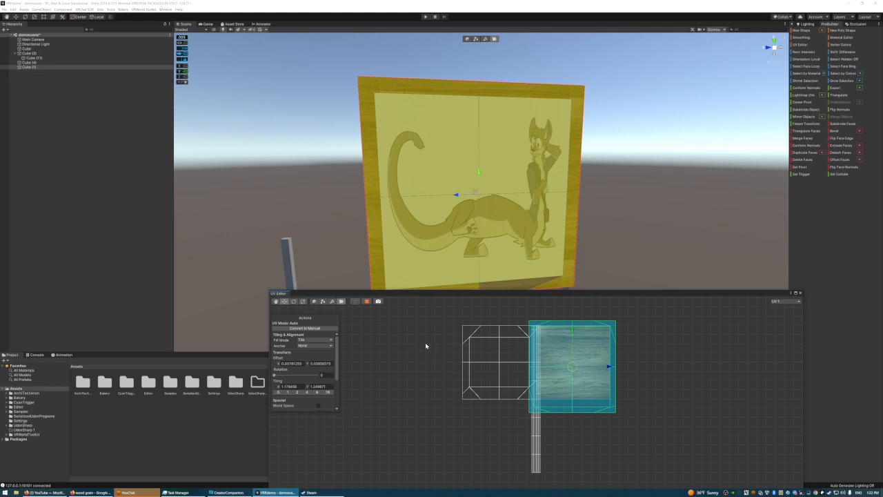
{"action": "left_click", "coordinate": [328, 341]}
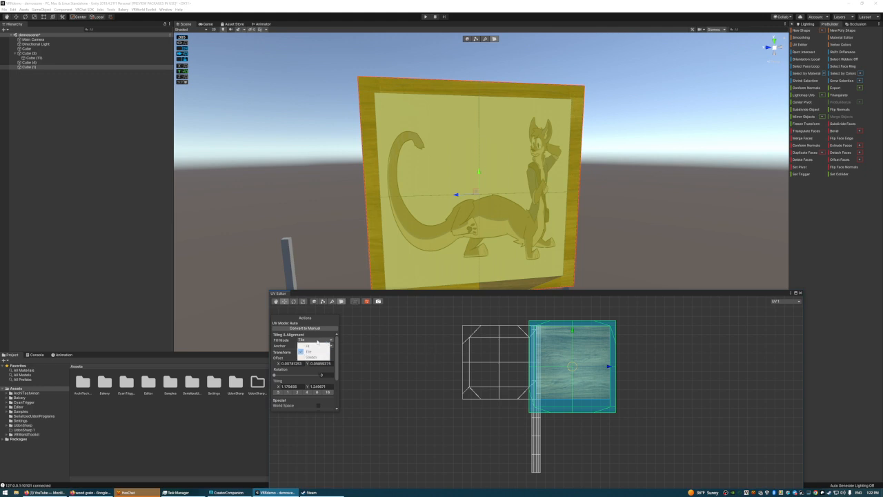
{"action": "left_click", "coordinate": [318, 338]}
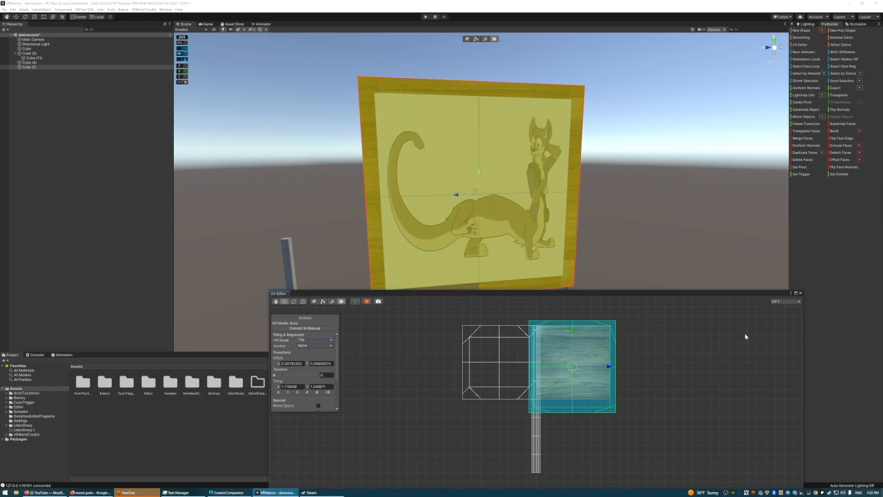
{"action": "left_click", "coordinate": [800, 294]}
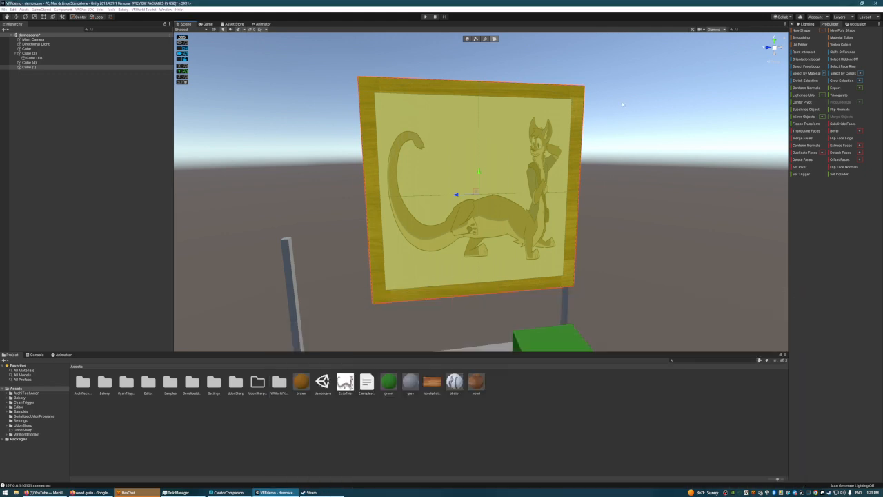
Step: Switch to object selection and stretch the framed picture horizontally into a wide landscape shape
{"action": "left_click", "coordinate": [578, 78]}
{"action": "left_click", "coordinate": [467, 38]}
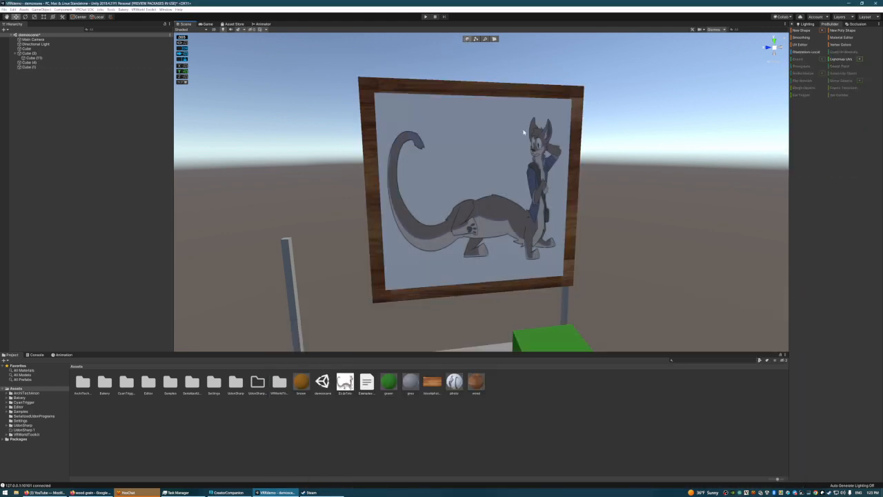
{"action": "left_click", "coordinate": [512, 173]}
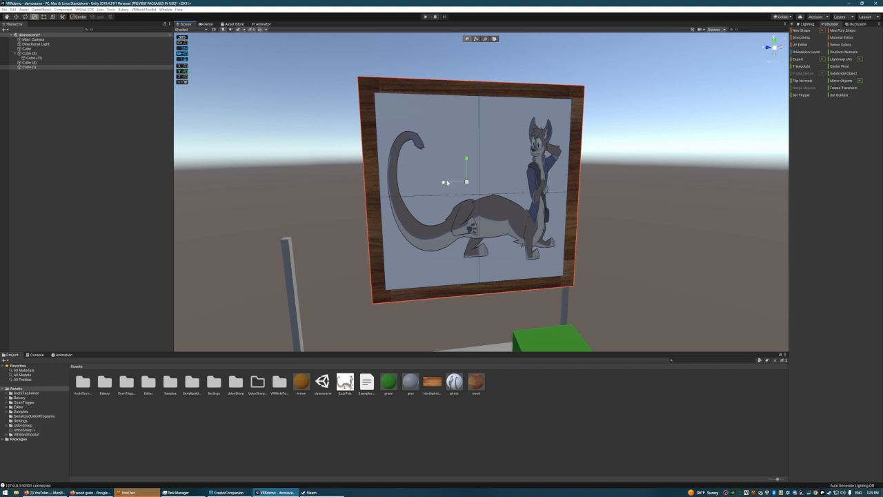
{"action": "left_click_drag", "start_coordinate": [445, 182], "coordinate": [433, 182]}
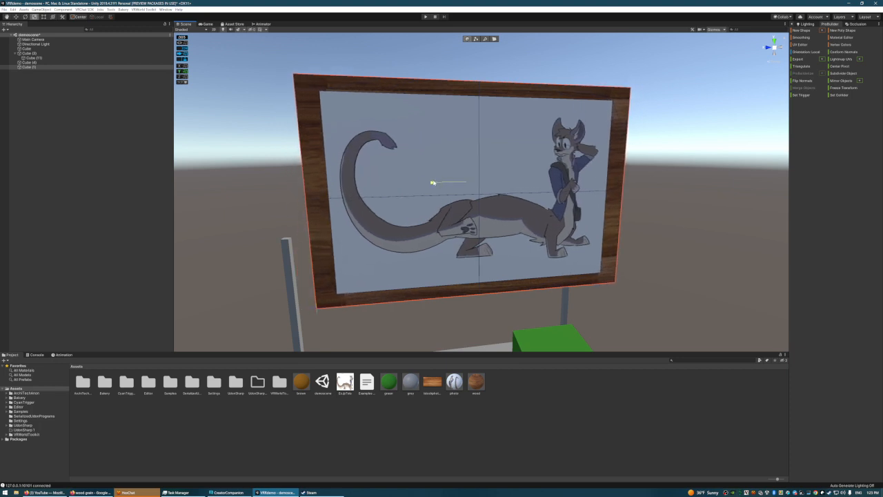
Step: Deselect the picture and examine its frame and image from the front and the side
{"action": "left_click", "coordinate": [678, 151]}
{"action": "key", "text": "s"}
{"action": "right_click_drag", "start_coordinate": [644, 150], "coordinate": [717, 141]}
{"action": "key", "text": "a"}
{"action": "key", "text": "d"}
{"action": "key", "text": "s"}
{"action": "key", "text": "a"}
{"action": "key", "text": "w"}
{"action": "key", "text": "a"}
{"action": "key", "text": "d"}
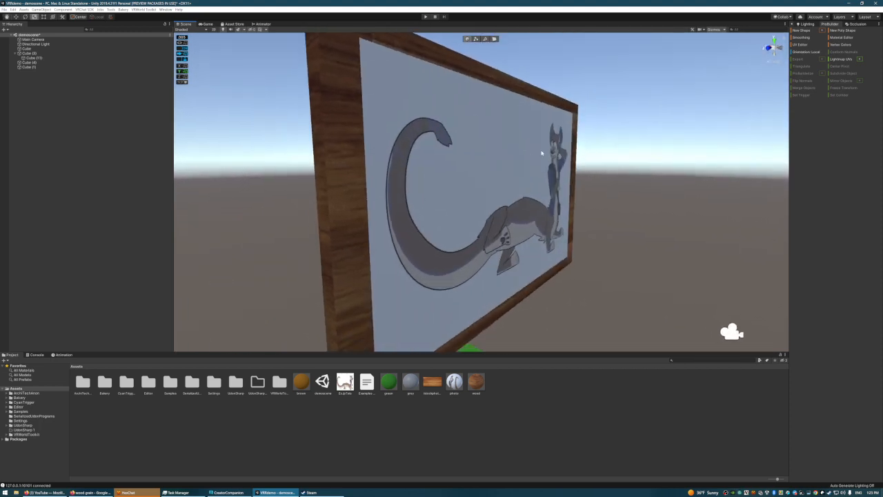
Step: Try moving the picture's four front image faces, undo the change and clear the selection
{"action": "left_click", "coordinate": [494, 40]}
{"action": "left_click", "coordinate": [443, 138]}
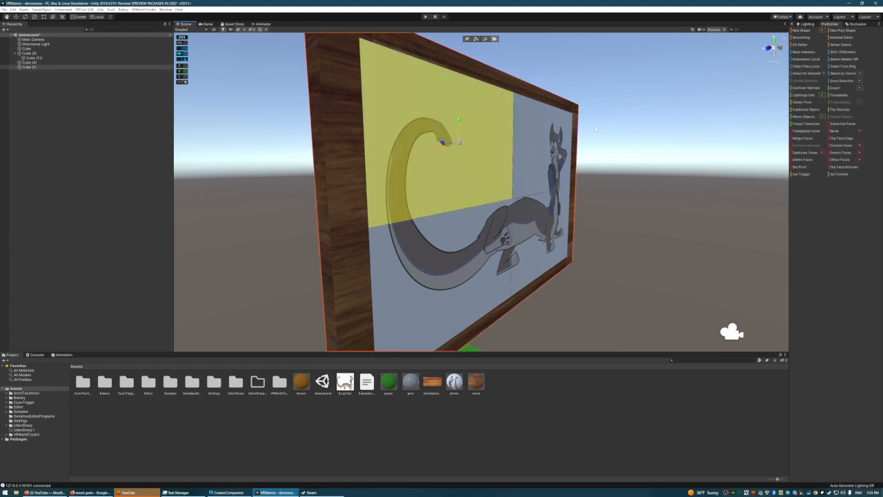
{"action": "right_click_drag", "start_coordinate": [452, 141], "coordinate": [424, 142]}
{"action": "key", "text": "d"}
{"action": "left_click", "coordinate": [503, 150], "text": "shift"}
{"action": "left_click", "coordinate": [544, 213], "text": "shift"}
{"action": "left_click", "coordinate": [431, 239], "text": "shift"}
{"action": "key", "text": "d"}
{"action": "right_click_drag", "start_coordinate": [585, 142], "coordinate": [518, 167]}
{"action": "key", "text": "w"}
{"action": "left_click_drag", "start_coordinate": [458, 180], "coordinate": [461, 180]}
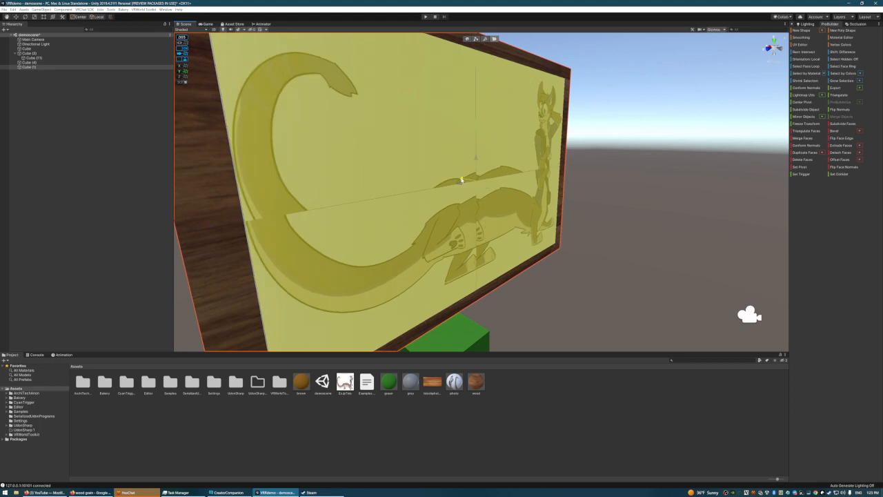
{"action": "key", "text": "s"}
{"action": "key", "text": "a"}
{"action": "right_click_drag", "start_coordinate": [506, 177], "coordinate": [650, 128]}
{"action": "key", "text": "ctrl+z"}
{"action": "key", "text": "d"}
{"action": "left_click", "coordinate": [651, 130]}
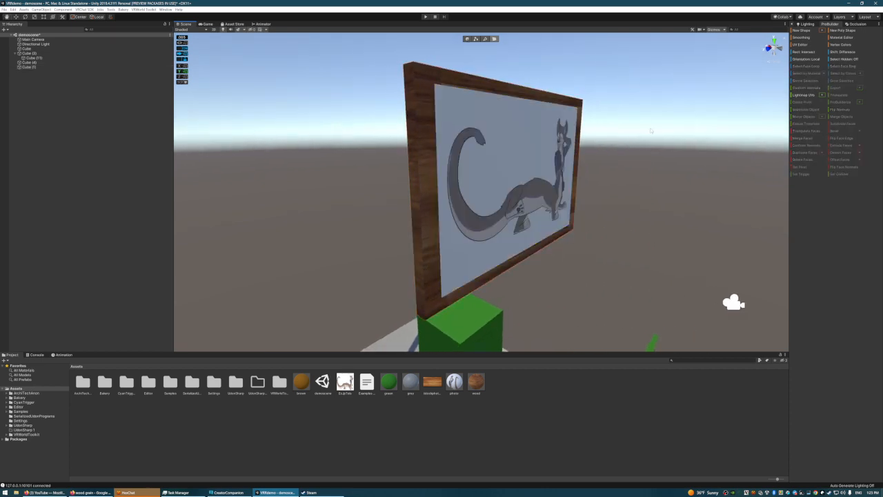
Step: Rotate the whole framed picture about its vertical axis so the image faces the opposite way, and deselect it
{"action": "scroll", "coordinate": [644, 116], "scroll_direction": "up", "scroll_amount": 3}
{"action": "left_click_drag", "start_coordinate": [644, 116], "coordinate": [596, 103], "text": "alt"}
{"action": "scroll", "coordinate": [597, 115], "scroll_direction": "down", "scroll_amount": 4}
{"action": "scroll", "coordinate": [597, 114], "scroll_direction": "up", "scroll_amount": 4}
{"action": "scroll", "coordinate": [574, 156], "scroll_direction": "down", "scroll_amount": 4}
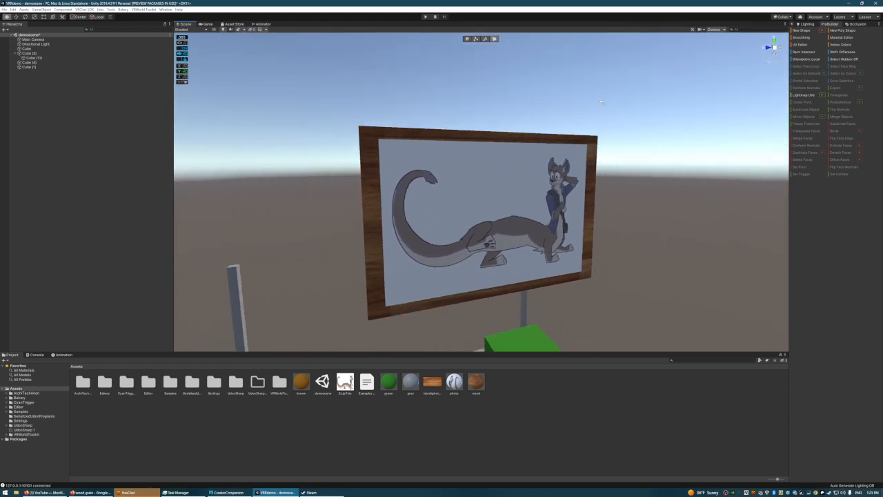
{"action": "left_click", "coordinate": [528, 184]}
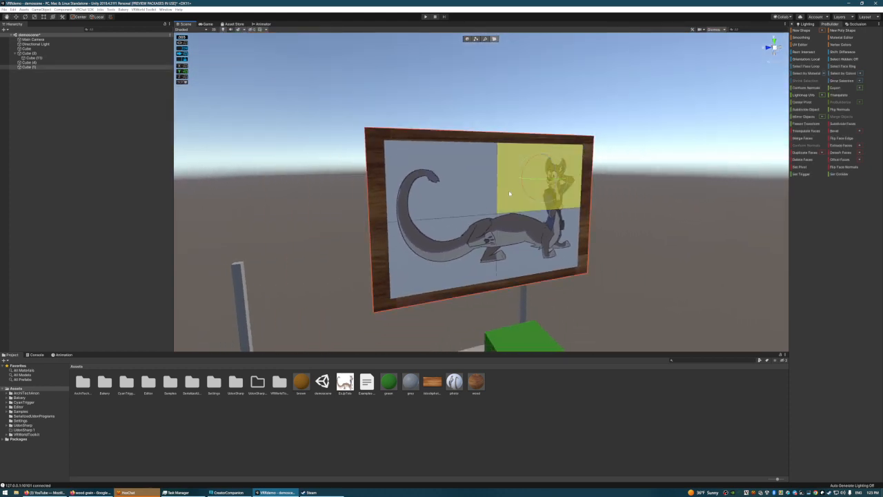
{"action": "left_click", "coordinate": [467, 39]}
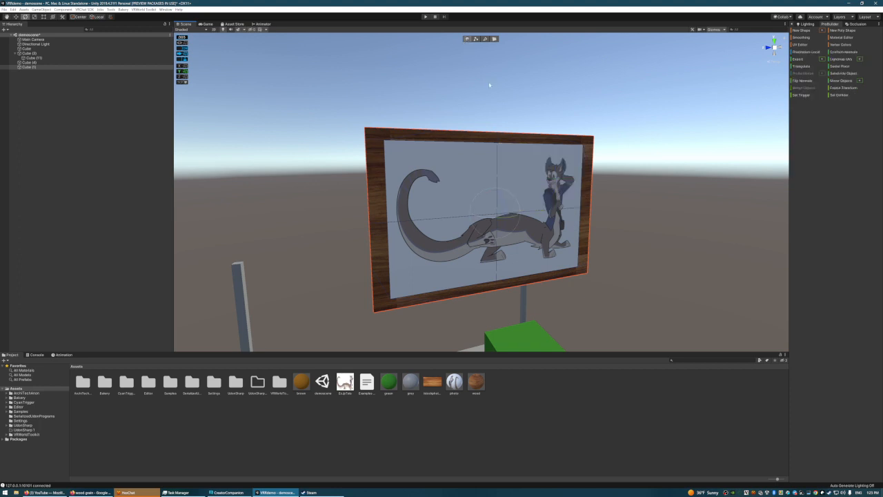
{"action": "key", "text": "e"}
{"action": "left_click_drag", "start_coordinate": [488, 218], "coordinate": [609, 208]}
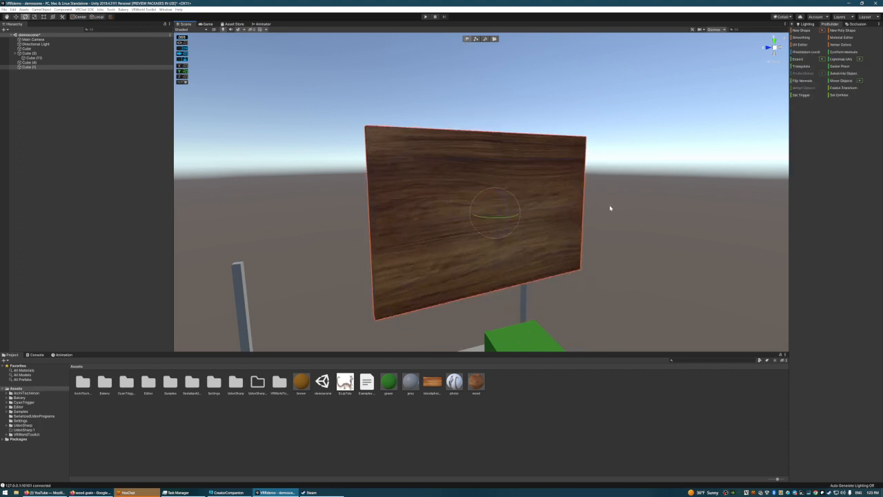
{"action": "key", "text": "a"}
{"action": "right_click_drag", "start_coordinate": [476, 191], "coordinate": [739, 193]}
{"action": "key", "text": "w"}
{"action": "left_click", "coordinate": [685, 176]}
Step: Switch to face selection and select all four image faces on the picture's front
{"action": "right_click_drag", "start_coordinate": [677, 178], "coordinate": [671, 209]}
{"action": "key", "text": "s"}
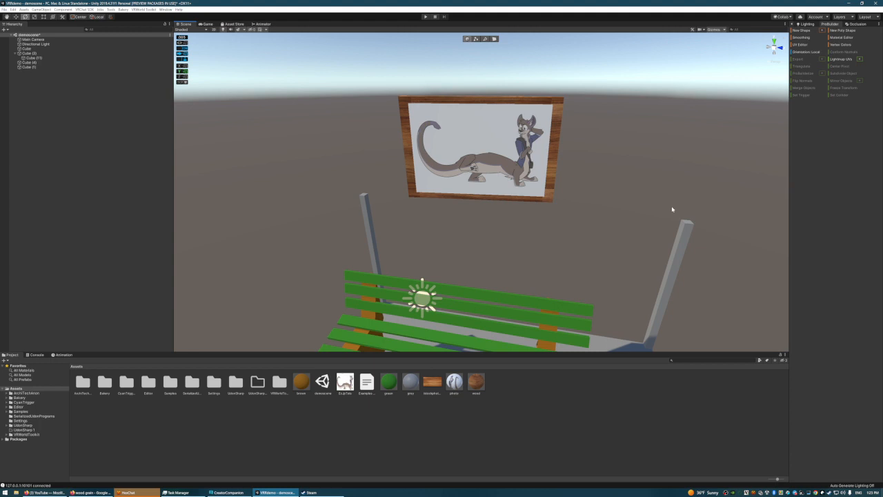
{"action": "key", "text": "w"}
{"action": "right_click_drag", "start_coordinate": [631, 189], "coordinate": [504, 54]}
{"action": "left_click", "coordinate": [490, 40]}
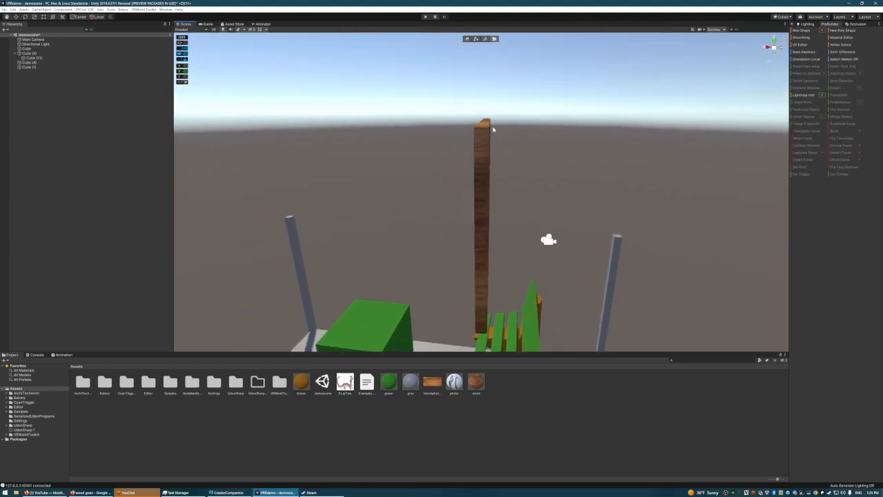
{"action": "left_click", "coordinate": [488, 156]}
{"action": "right_click_drag", "start_coordinate": [559, 163], "coordinate": [684, 166]}
{"action": "left_click", "coordinate": [476, 184]}
{"action": "left_click", "coordinate": [396, 189], "text": "shift"}
{"action": "left_click", "coordinate": [378, 248], "text": "shift"}
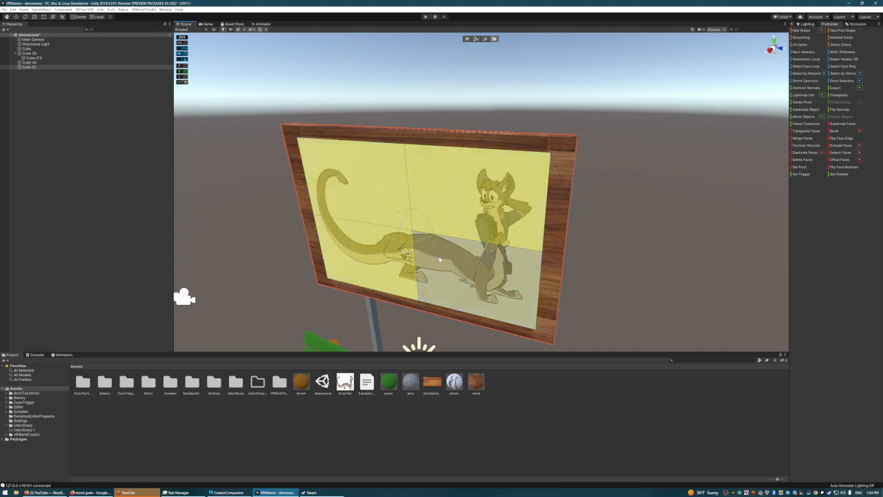
{"action": "left_click", "coordinate": [442, 259], "text": "shift"}
Step: Add all the wooden frame faces around the image to the face selection
{"action": "left_click", "coordinate": [465, 140], "text": "shift"}
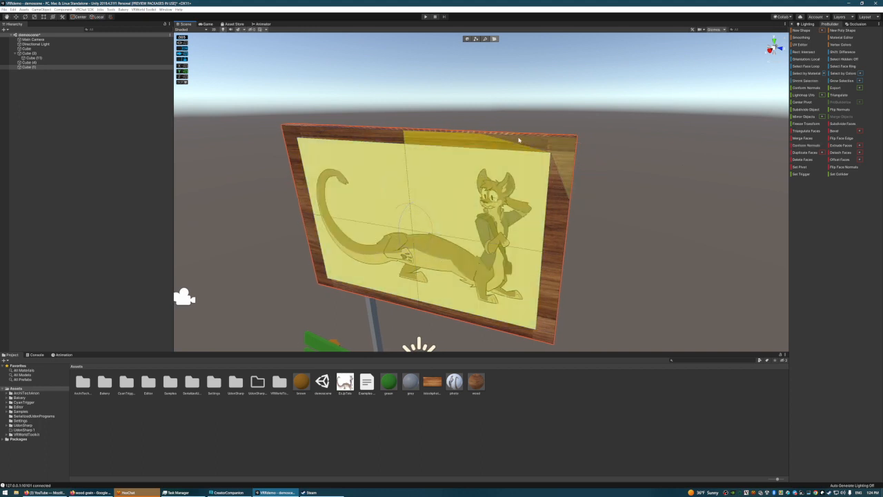
{"action": "left_click", "coordinate": [554, 207], "text": "shift"}
{"action": "left_click", "coordinate": [501, 330], "text": "shift"}
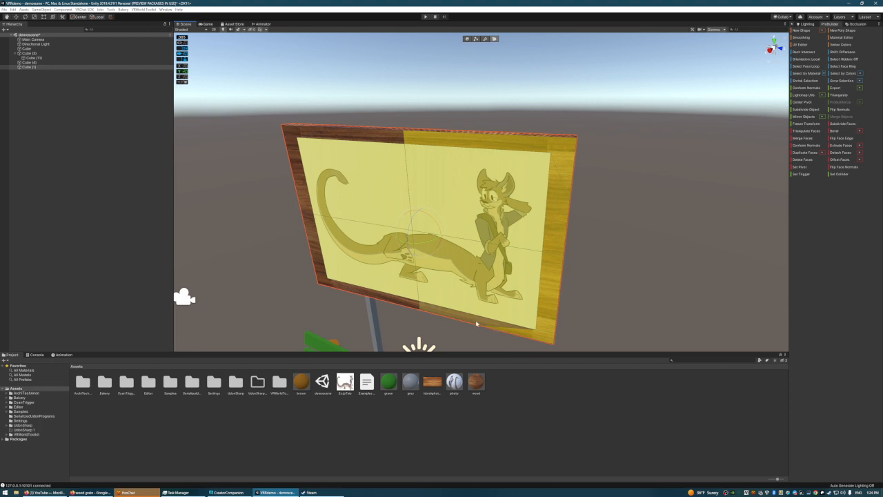
{"action": "left_click", "coordinate": [373, 297], "text": "shift"}
{"action": "left_click", "coordinate": [318, 254], "text": "shift"}
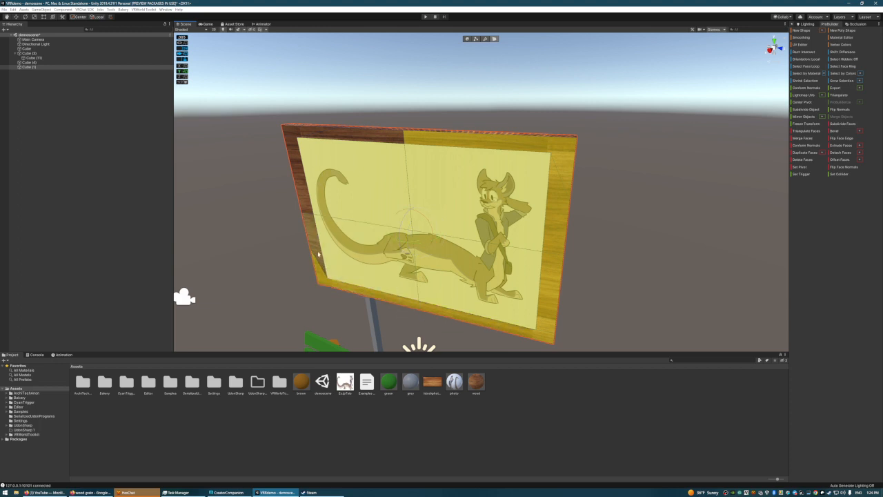
{"action": "left_click", "coordinate": [318, 253], "text": "shift"}
{"action": "left_click", "coordinate": [312, 131], "text": "shift"}
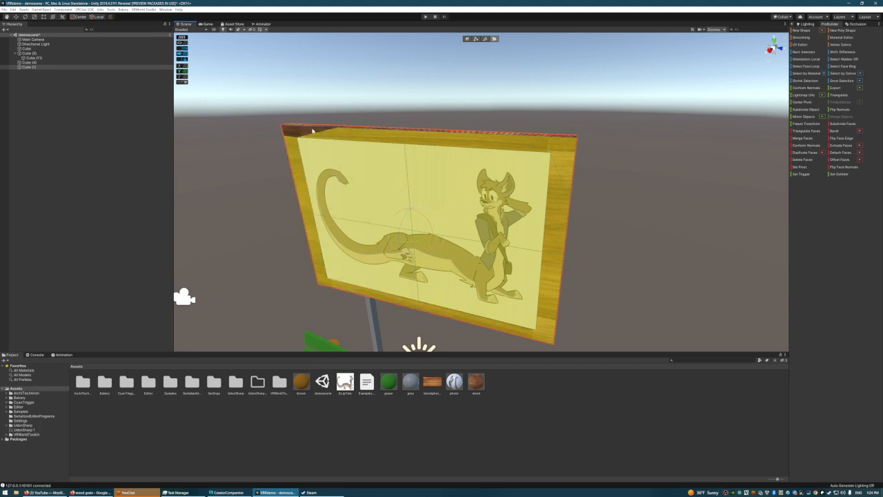
Step: Add the narrow front edge faces along one end of the frame to the selection
{"action": "left_click_drag", "start_coordinate": [715, 125], "coordinate": [564, 118], "text": "alt"}
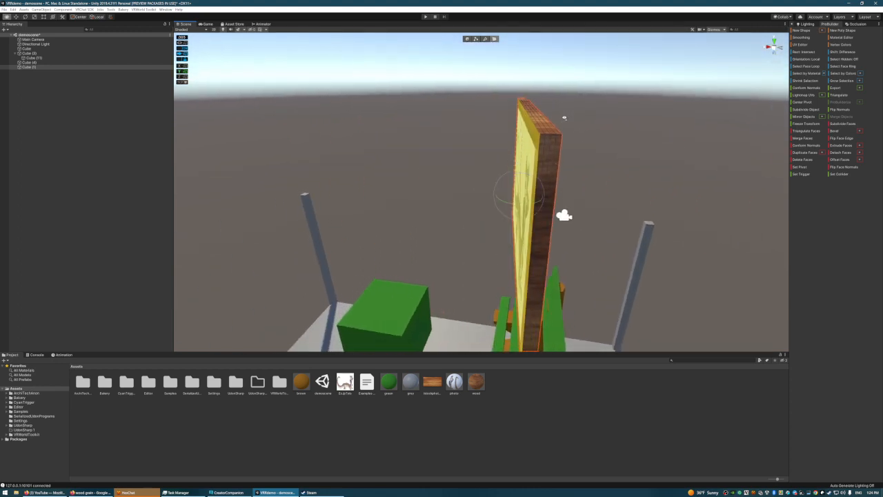
{"action": "right_click_drag", "start_coordinate": [564, 118], "coordinate": [581, 109]}
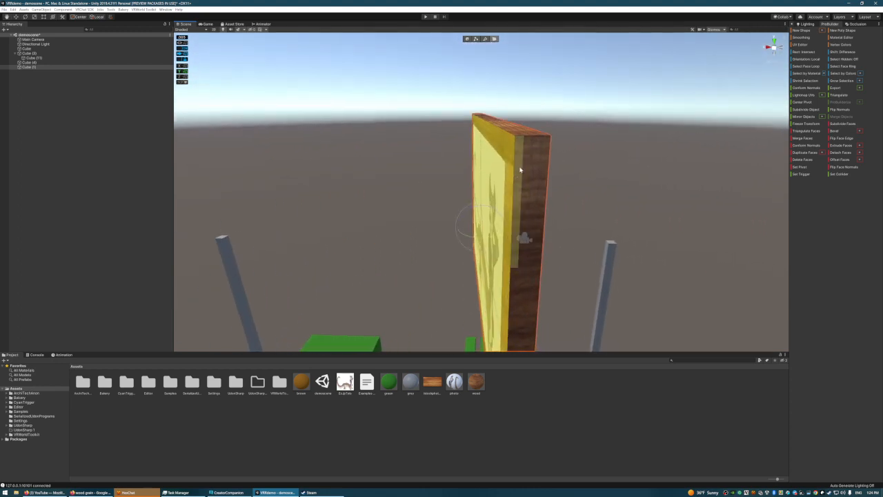
{"action": "left_click", "coordinate": [520, 169], "text": "shift"}
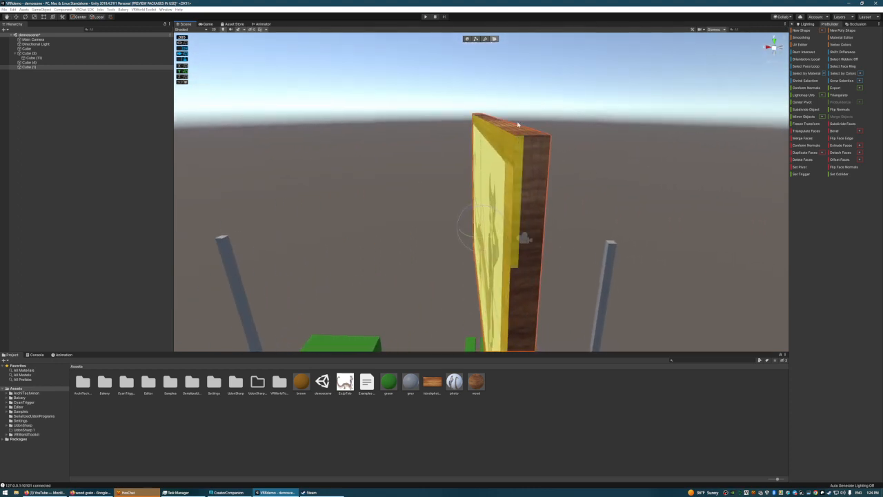
{"action": "left_click", "coordinate": [515, 286], "text": "shift"}
{"action": "right_click_drag", "start_coordinate": [570, 183], "coordinate": [564, 240]}
{"action": "left_click", "coordinate": [508, 216], "text": "shift"}
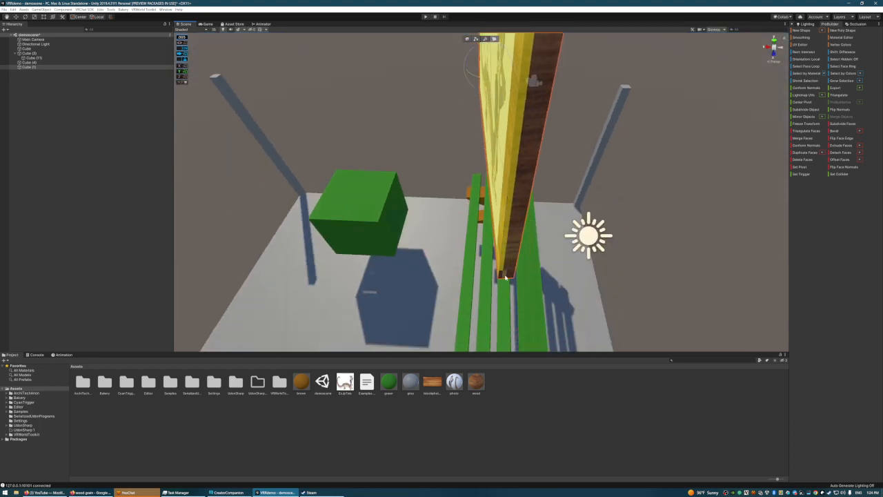
Step: Extend the selection with the narrow front faces along the frame's top edge and check its other end and underside
{"action": "right_click_drag", "start_coordinate": [594, 269], "coordinate": [551, 259]}
{"action": "left_click", "coordinate": [479, 275], "text": "shift"}
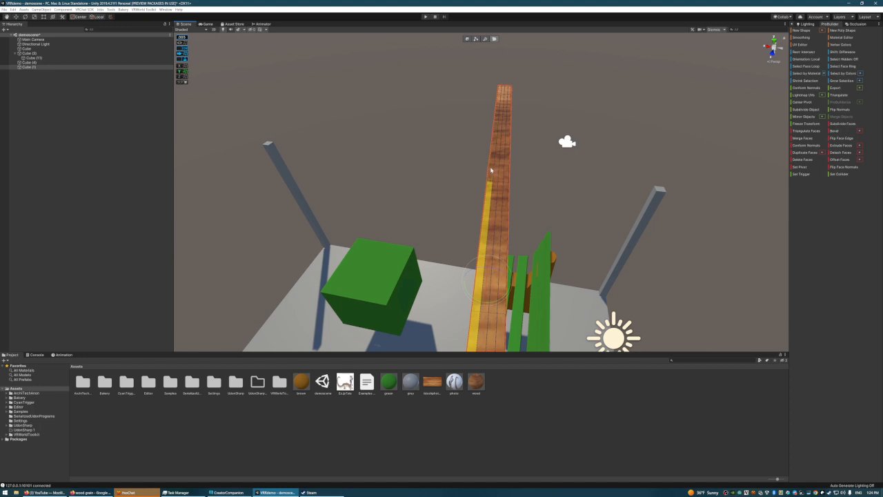
{"action": "left_click", "coordinate": [490, 169], "text": "shift"}
{"action": "left_click", "coordinate": [496, 110], "text": "shift"}
{"action": "right_click_drag", "start_coordinate": [576, 137], "coordinate": [296, 95]}
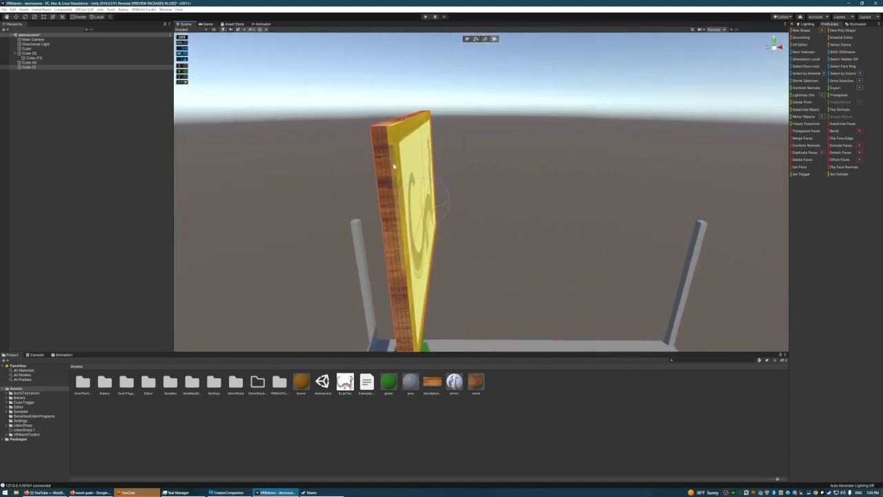
{"action": "mouse_move", "coordinate": [474, 234]}
{"action": "right_mouse_down"}
{"action": "mouse_move", "coordinate": [456, 297]}
{"action": "mouse_move", "coordinate": [431, 293]}
{"action": "right_mouse_up"}
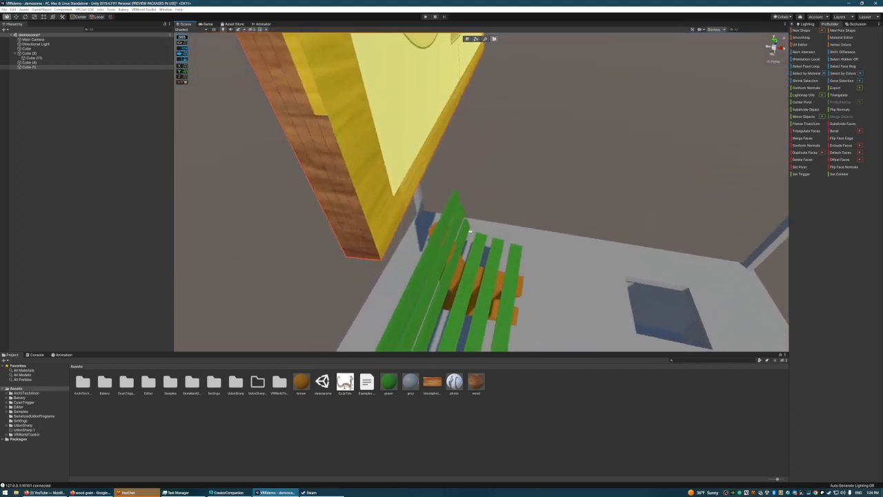
{"action": "right_click_drag", "start_coordinate": [497, 185], "coordinate": [361, 75]}
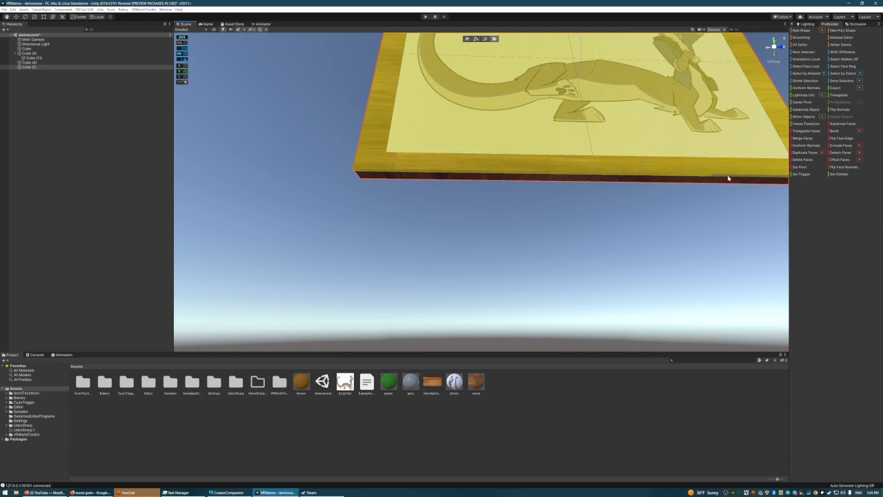
{"action": "right_click_drag", "start_coordinate": [729, 180], "coordinate": [426, 185]}
{"action": "key", "text": "s"}
{"action": "key", "text": "d"}
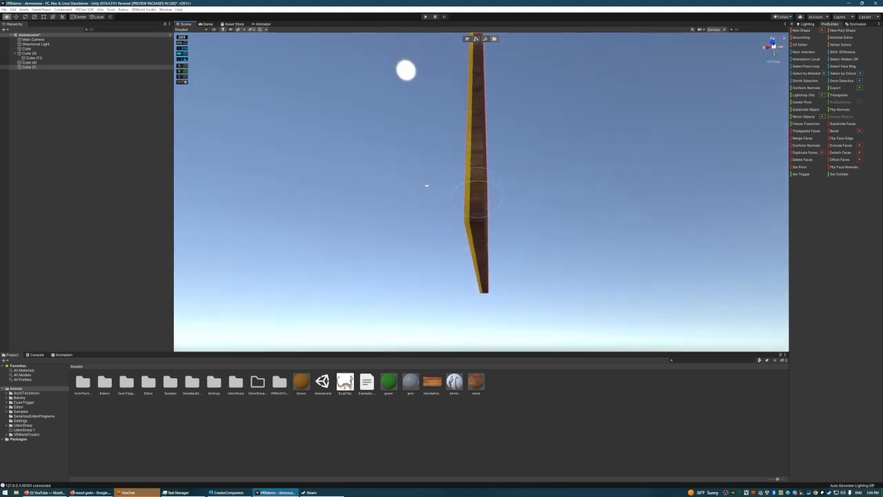
Step: Detach the selected front faces into a separate object
{"action": "left_click", "coordinate": [840, 153]}
{"action": "left_click_drag", "start_coordinate": [551, 157], "coordinate": [636, 158], "text": "alt"}
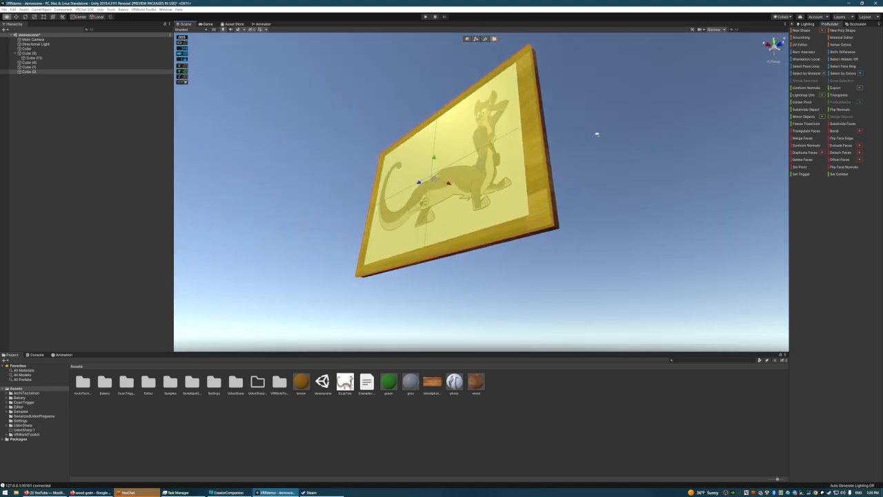
{"action": "scroll", "coordinate": [516, 197], "scroll_direction": "down", "scroll_amount": 10}
{"action": "right_click_drag", "start_coordinate": [480, 211], "coordinate": [477, 189]}
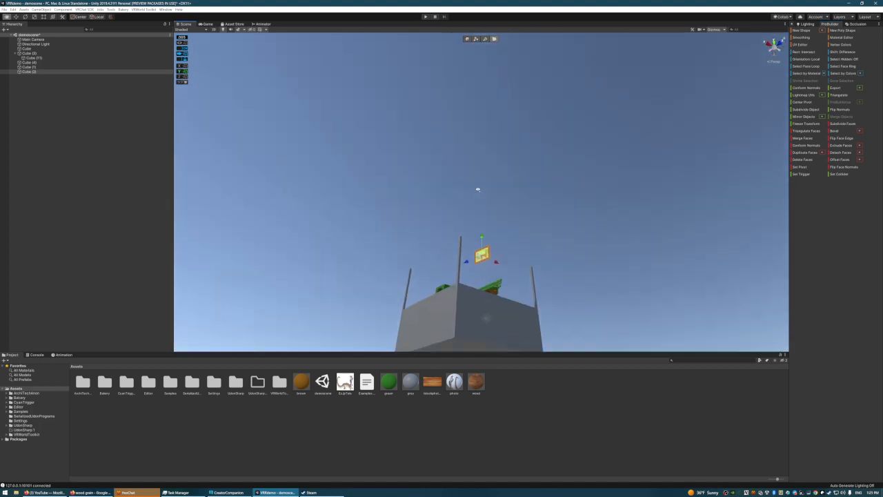
{"action": "scroll", "coordinate": [479, 197], "scroll_direction": "up", "scroll_amount": 1}
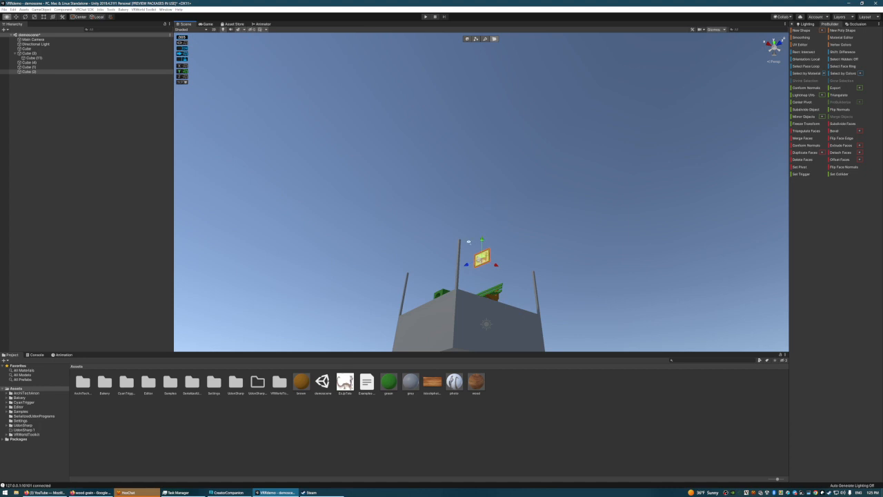
Step: Switch to object selection and move the detached picture front along the X axis, away from the wooden backing
{"action": "scroll", "coordinate": [476, 238], "scroll_direction": "up", "scroll_amount": 5}
{"action": "right_click_drag", "start_coordinate": [488, 233], "coordinate": [505, 291]}
{"action": "key", "text": "w"}
{"action": "key", "text": "s"}
{"action": "key", "text": "s"}
{"action": "key", "text": "w"}
{"action": "key", "text": "s"}
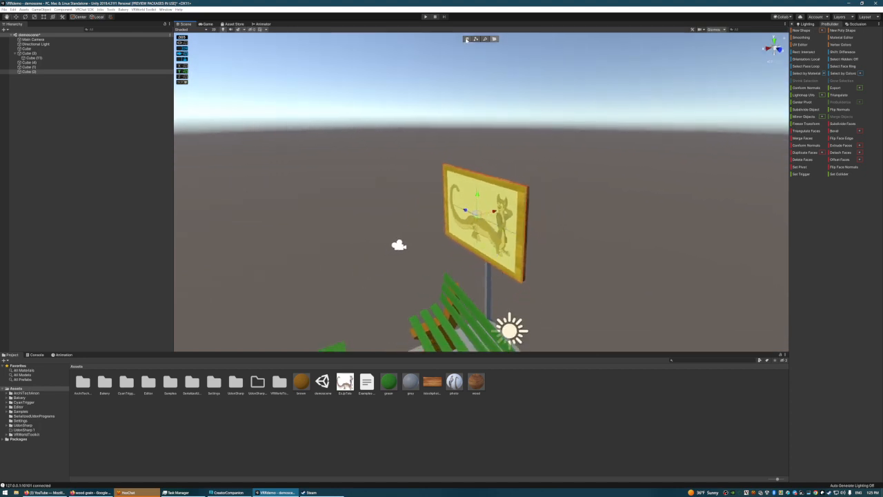
{"action": "left_click", "coordinate": [466, 39]}
{"action": "left_click_drag", "start_coordinate": [495, 212], "coordinate": [452, 223]}
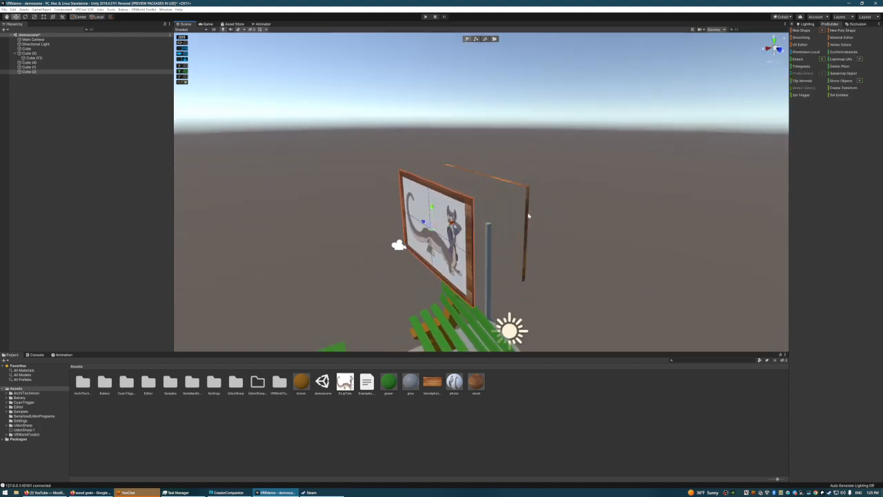
Step: Delete the leftover wooden back panel
{"action": "key", "text": "d"}
{"action": "right_click_drag", "start_coordinate": [587, 205], "coordinate": [494, 206]}
{"action": "left_click", "coordinate": [459, 186]}
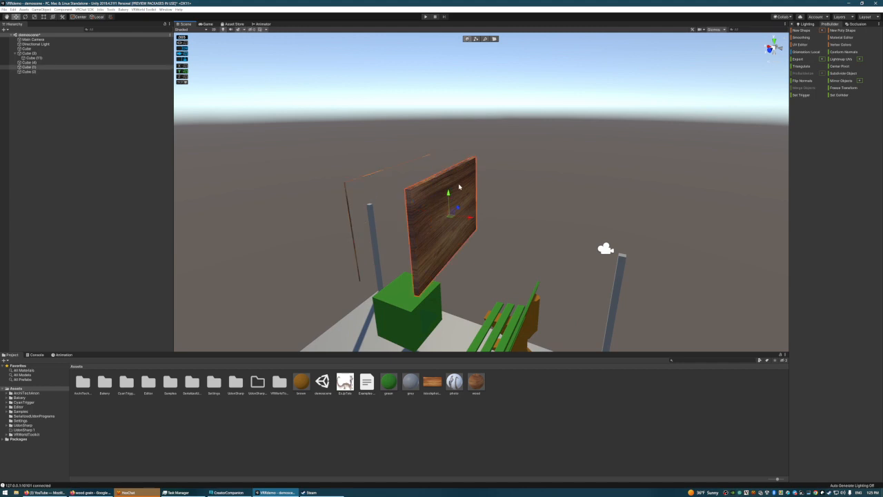
{"action": "key", "text": "Delete"}
Step: Select the thin framed picture and lower it to just above the bench
{"action": "right_click_drag", "start_coordinate": [439, 207], "coordinate": [561, 196]}
{"action": "key", "text": "a"}
{"action": "key", "text": "s"}
{"action": "key", "text": "w"}
{"action": "left_click", "coordinate": [492, 194]}
{"action": "key", "text": "s"}
{"action": "key", "text": "w"}
{"action": "key", "text": "s"}
{"action": "key", "text": "a"}
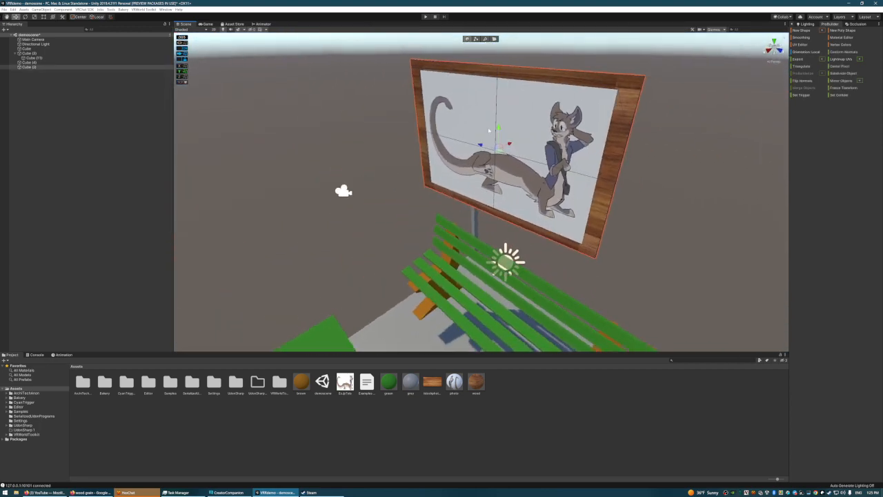
{"action": "left_click_drag", "start_coordinate": [498, 128], "coordinate": [497, 259]}
Step: Examine the lowered picture's placement relative to the bench from several distances
{"action": "key", "text": "s"}
{"action": "right_click_drag", "start_coordinate": [508, 224], "coordinate": [583, 207]}
{"action": "key", "text": "a"}
{"action": "key", "text": "w"}
{"action": "key", "text": "s"}
{"action": "key", "text": "s"}
{"action": "key", "text": "w"}
{"action": "key", "text": "w"}
{"action": "key", "text": "s"}
{"action": "key", "text": "w"}
{"action": "key", "text": "s"}
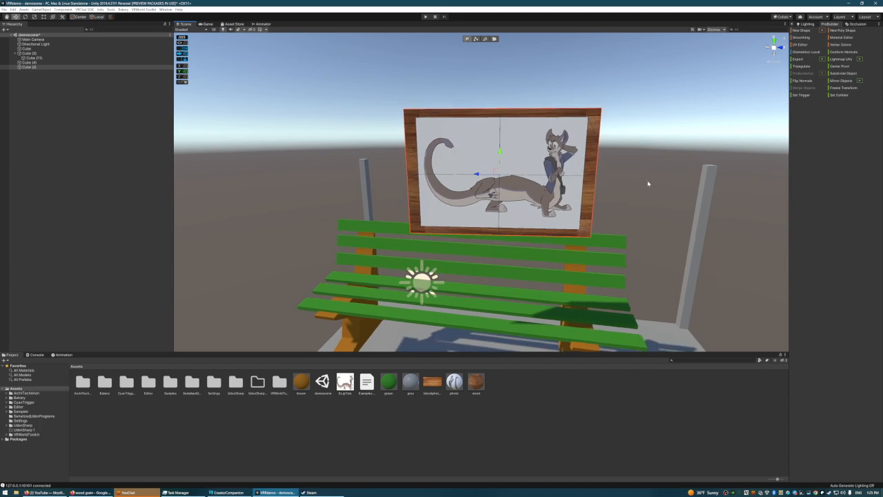
Step: Inspect the finished picture up close, along with the bench, green cube and floor around it
{"action": "right_click_drag", "start_coordinate": [647, 177], "coordinate": [674, 137]}
{"action": "key", "text": "w"}
{"action": "key", "text": "s"}
{"action": "key", "text": "w"}
{"action": "key", "text": "s"}
{"action": "key", "text": "d"}
{"action": "key", "text": "a"}
{"action": "key", "text": "a"}
{"action": "key", "text": "w"}
{"action": "key", "text": "s"}
{"action": "key", "text": "s"}
{"action": "key", "text": "w"}
{"action": "key", "text": "a"}
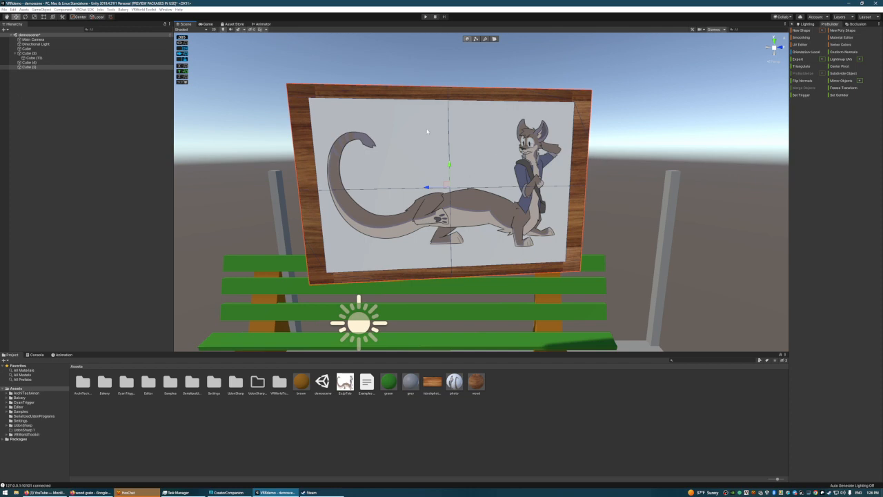
{"action": "right_click_drag", "start_coordinate": [592, 125], "coordinate": [678, 140]}
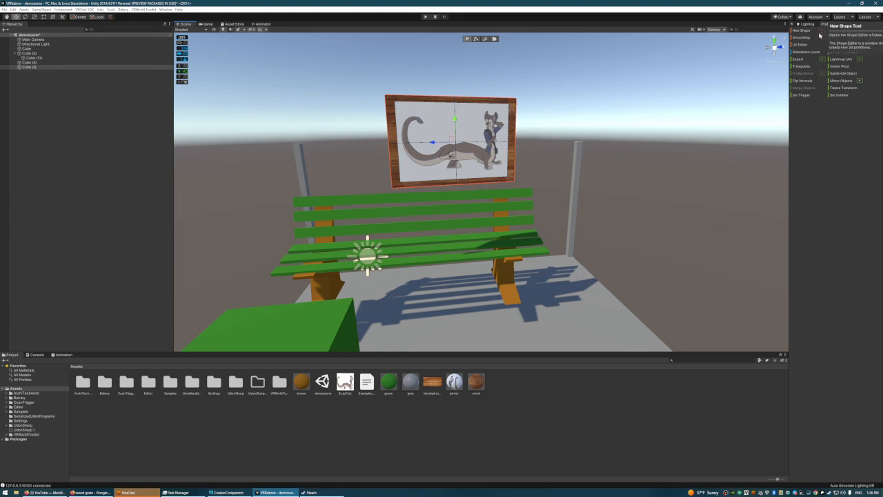
{"action": "mouse_move", "coordinate": [631, 126]}
{"action": "right_mouse_down"}
{"action": "mouse_move", "coordinate": [428, 120]}
{"action": "mouse_move", "coordinate": [575, 160]}
{"action": "mouse_move", "coordinate": [262, 132]}
{"action": "mouse_move", "coordinate": [623, 159]}
{"action": "right_mouse_up"}
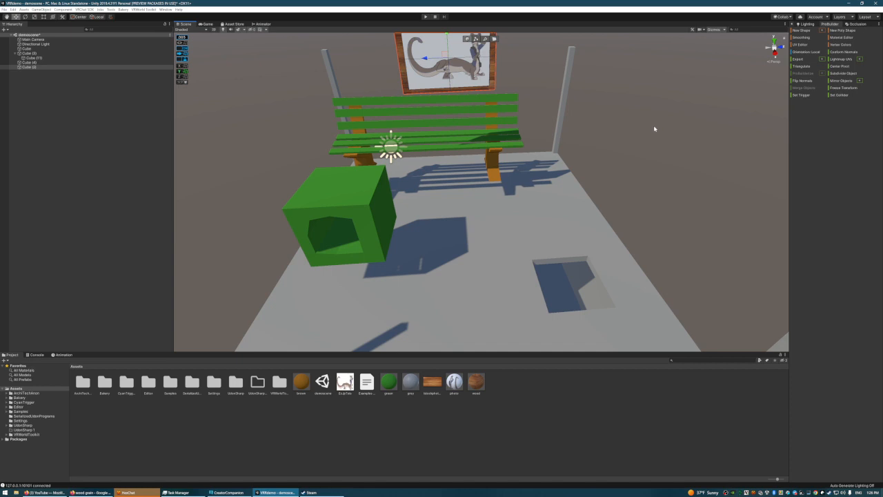
{"action": "mouse_move", "coordinate": [620, 188]}
{"action": "right_mouse_down"}
{"action": "mouse_move", "coordinate": [599, 146]}
{"action": "mouse_move", "coordinate": [569, 150]}
{"action": "right_mouse_up"}
Step: Create a new material named star in the Assets folder
{"action": "right_click", "coordinate": [508, 416]}
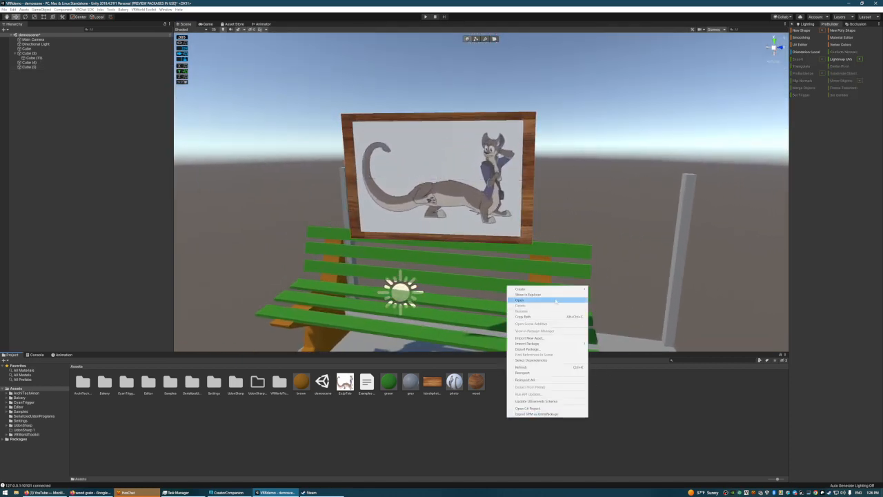
{"action": "mouse_move", "coordinate": [581, 290]}
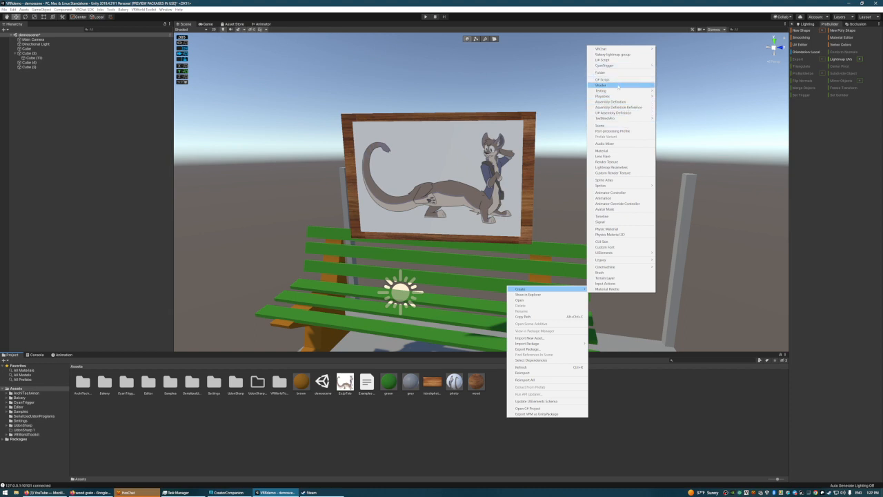
{"action": "left_click", "coordinate": [616, 151]}
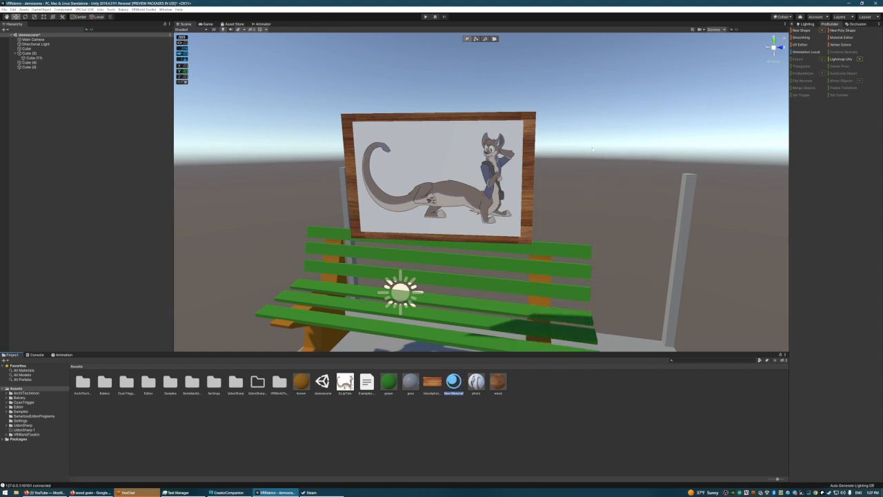
{"action": "type", "text": "air"}
{"action": "key", "text": "Return"}
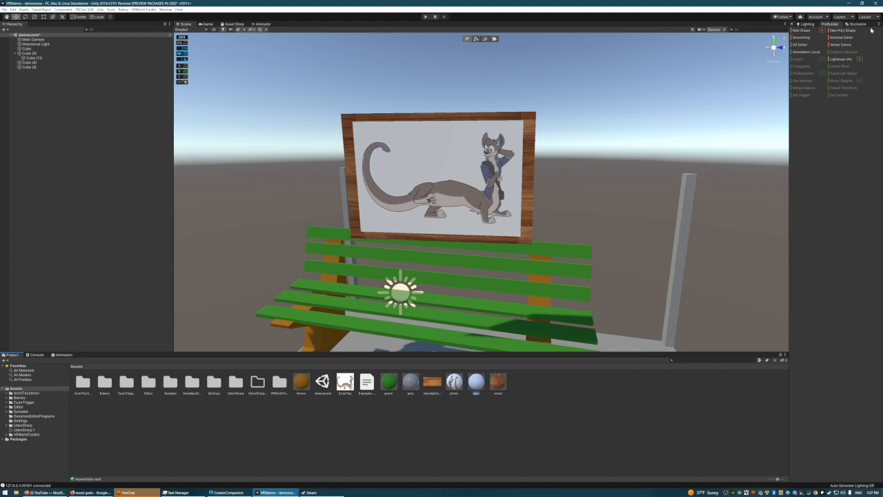
Step: Set the star material's albedo color to a light yellow
{"action": "left_click", "coordinate": [793, 24]}
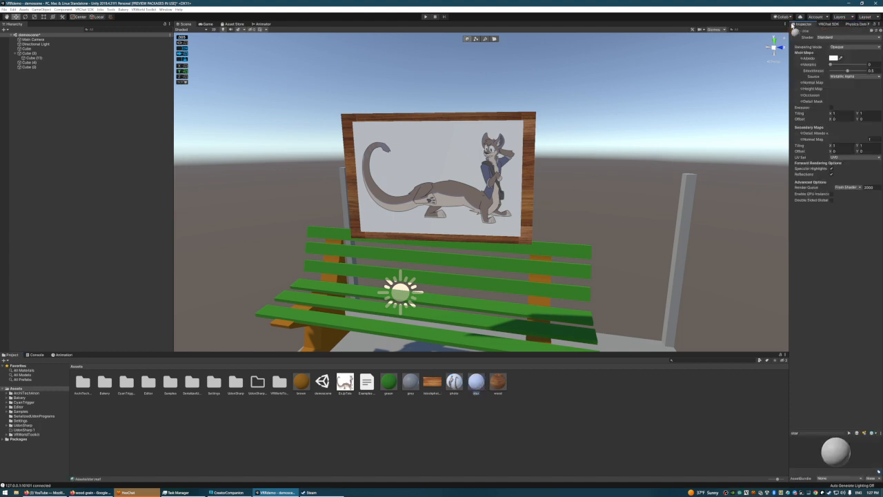
{"action": "left_click", "coordinate": [834, 58]}
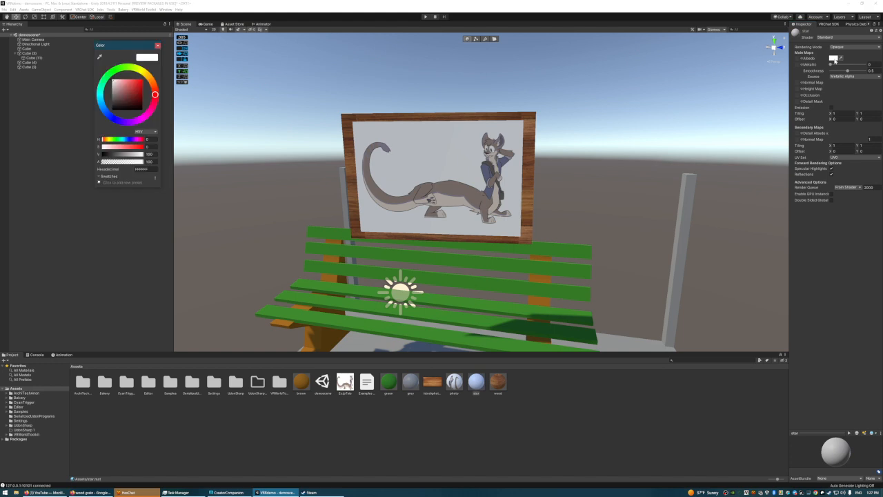
{"action": "left_click", "coordinate": [139, 72]}
{"action": "left_click", "coordinate": [130, 81]}
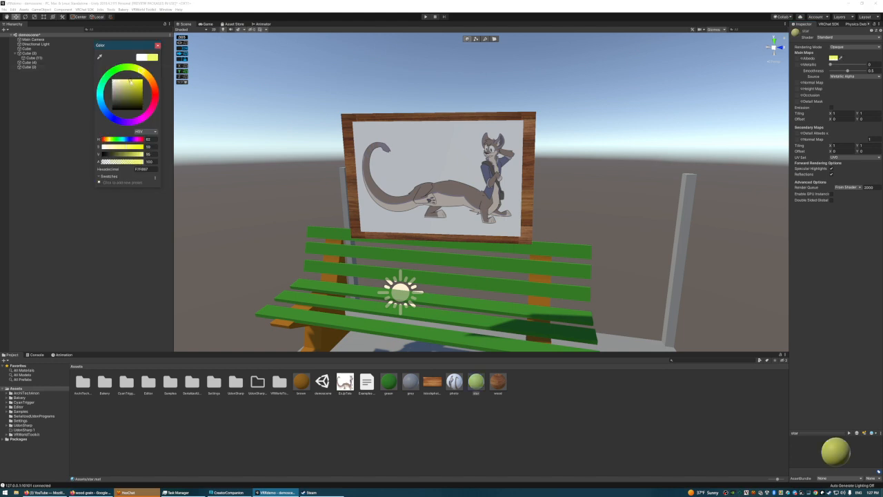
{"action": "left_click", "coordinate": [158, 46]}
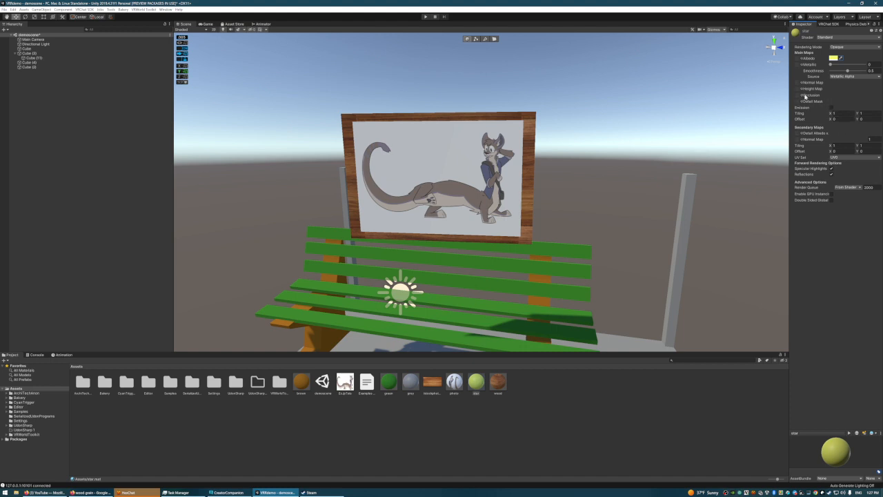
Step: Enable emission on the star material and set its emission color to light yellow
{"action": "left_click", "coordinate": [830, 108]}
{"action": "left_click", "coordinate": [831, 108]}
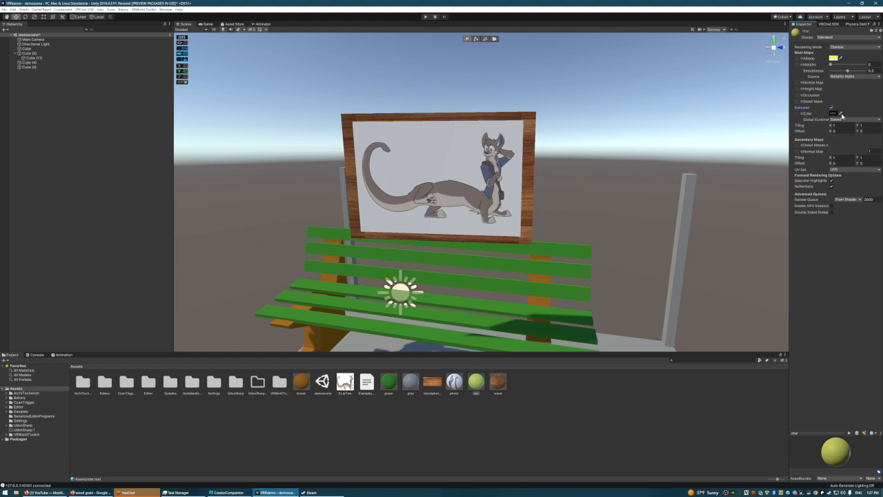
{"action": "left_click", "coordinate": [834, 114]}
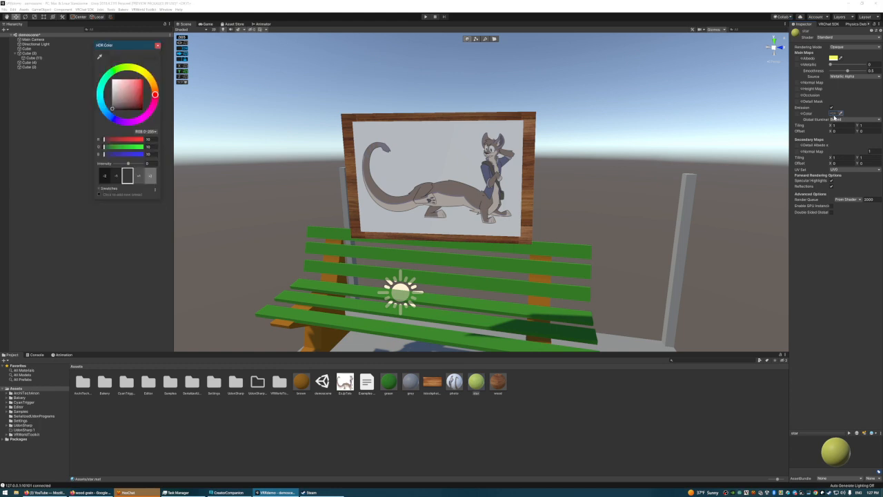
{"action": "left_click", "coordinate": [144, 81]}
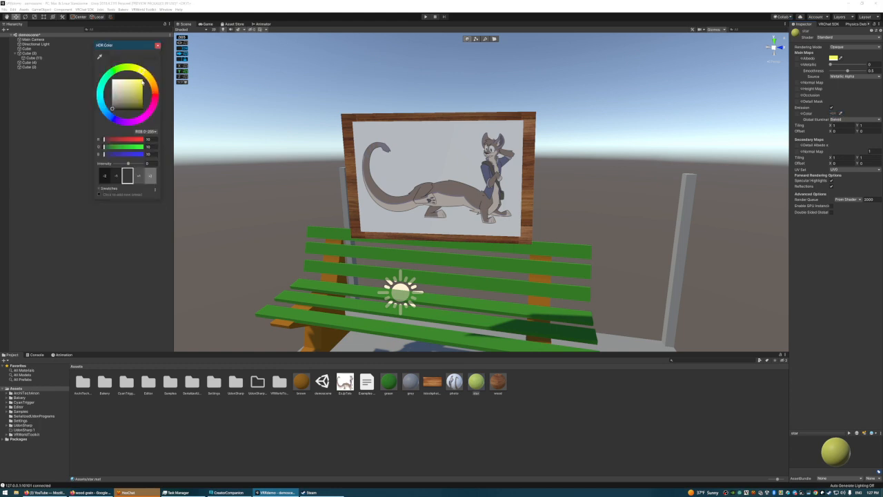
{"action": "left_click", "coordinate": [142, 82]}
{"action": "left_click", "coordinate": [158, 46]}
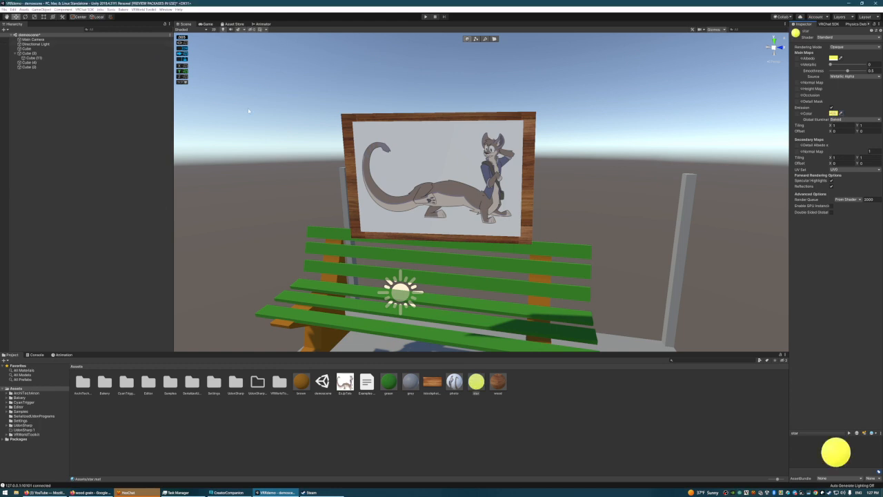
Step: Start a new ProBuilder shape and set its type to Cylinder
{"action": "left_click", "coordinate": [552, 372]}
{"action": "right_click_drag", "start_coordinate": [560, 166], "coordinate": [719, 92]}
{"action": "key", "text": "s"}
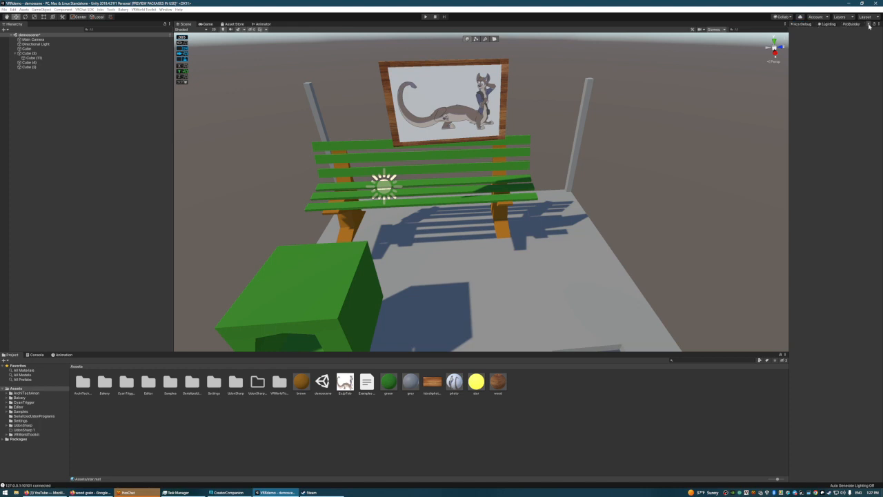
{"action": "left_click", "coordinate": [831, 24]}
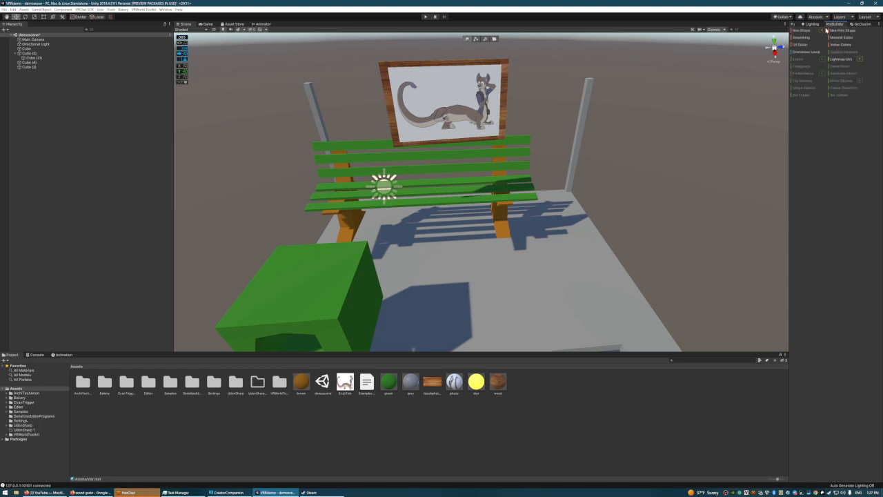
{"action": "left_click", "coordinate": [825, 30]}
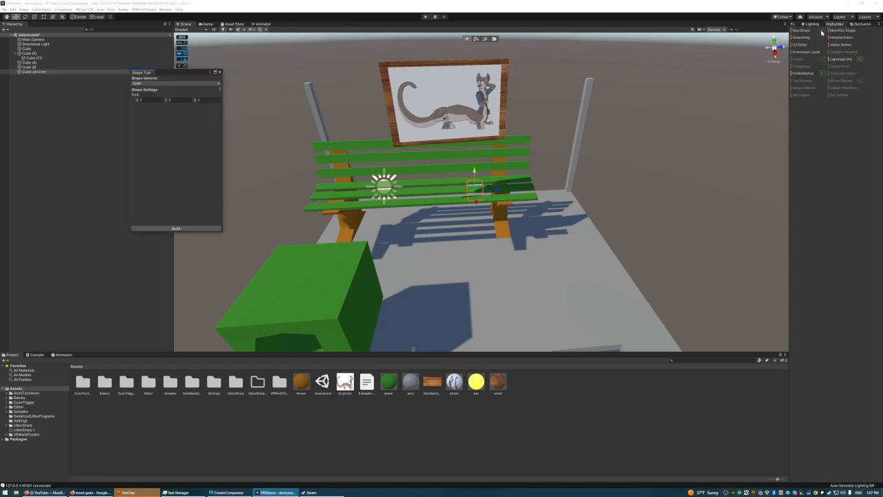
{"action": "left_click", "coordinate": [156, 84]}
{"action": "left_click", "coordinate": [147, 111]}
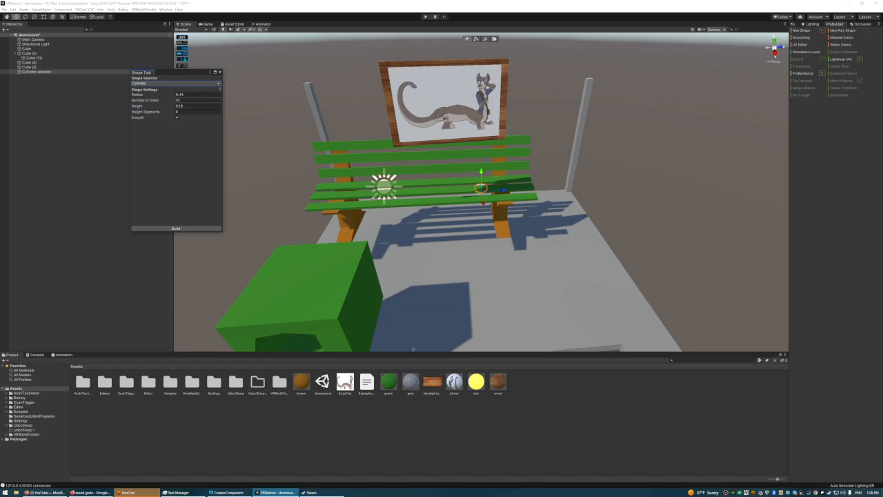
{"action": "key", "text": "f"}
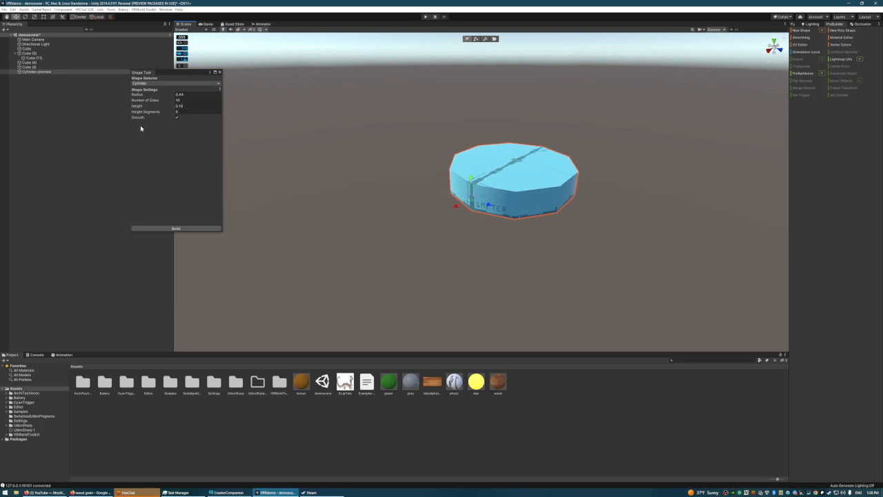
Step: Try 36 sides on the cylinder preview and return the number of sides to 10
{"action": "left_click", "coordinate": [188, 100]}
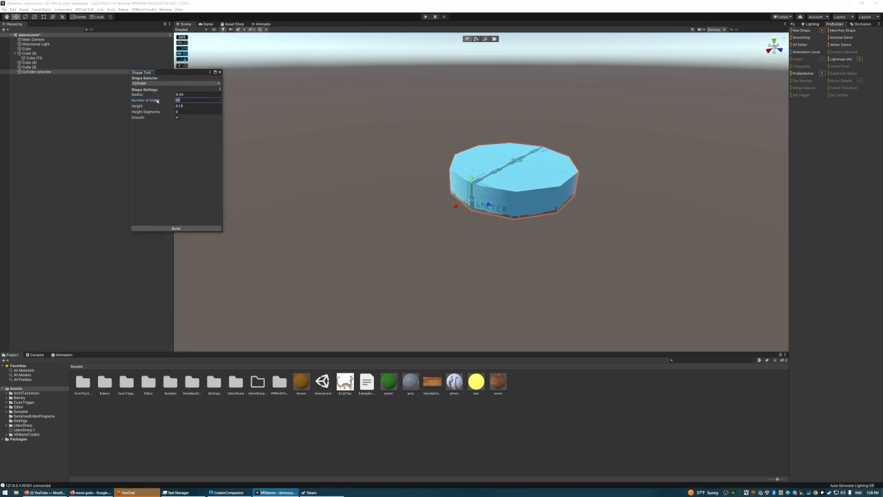
{"action": "type", "text": "8"}
{"action": "type", "text": "36"}
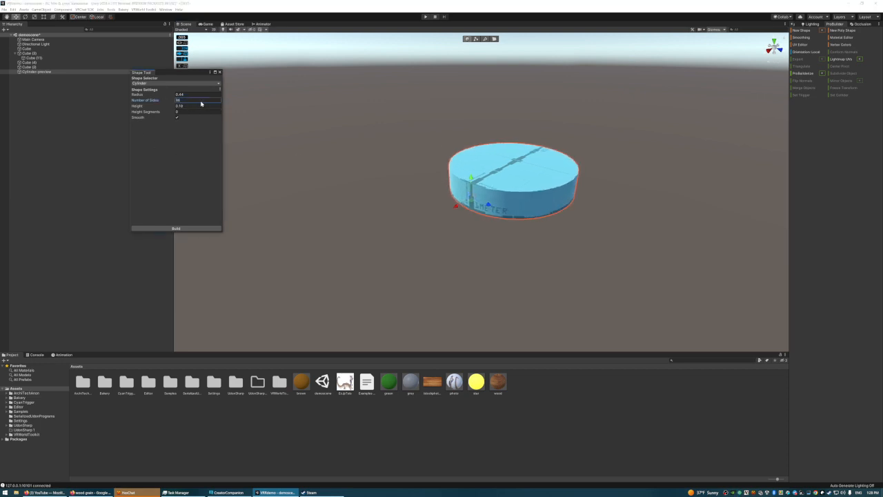
{"action": "left_click_drag", "start_coordinate": [158, 99], "coordinate": [154, 96]}
{"action": "type", "text": "10"}
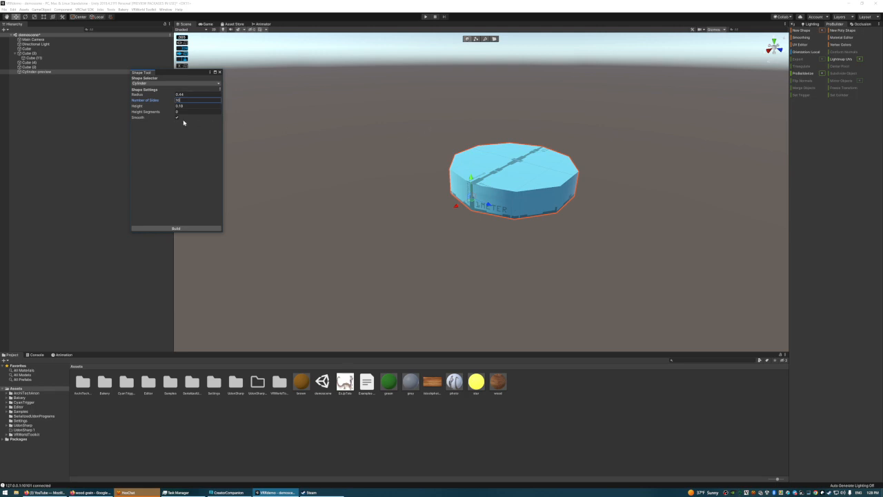
Step: Build the ten-sided cylinder, close the shape tool and select the new cylinder
{"action": "left_click", "coordinate": [175, 228]}
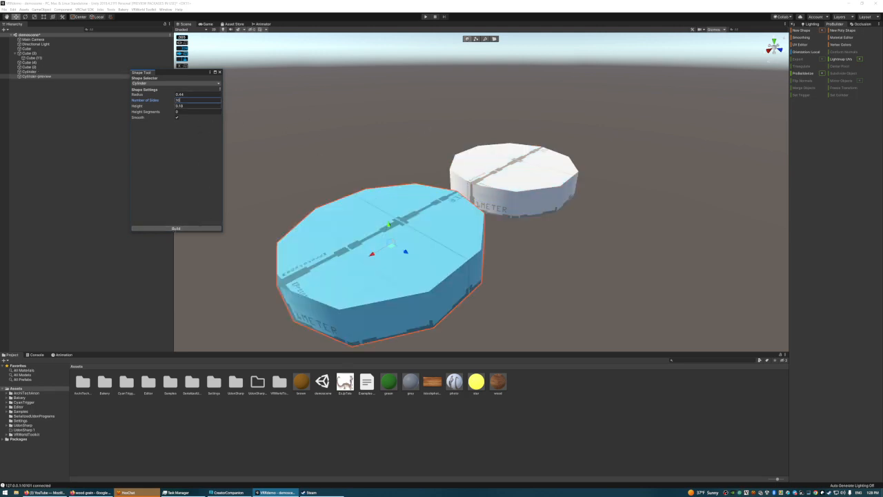
{"action": "left_click", "coordinate": [220, 73]}
{"action": "right_click_drag", "start_coordinate": [427, 154], "coordinate": [303, 166]}
{"action": "left_click", "coordinate": [505, 205]}
{"action": "right_click_drag", "start_coordinate": [564, 106], "coordinate": [478, 106]}
{"action": "right_click_drag", "start_coordinate": [554, 138], "coordinate": [443, 157]}
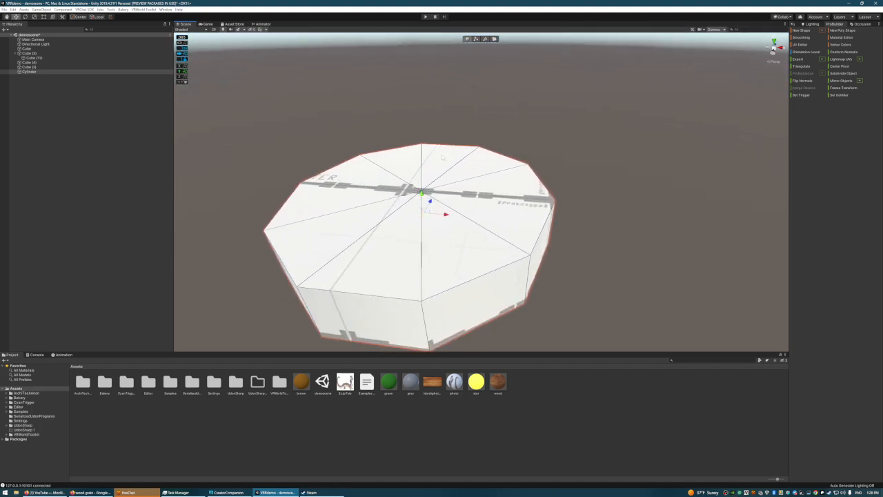
Step: Switch to edge editing and select every other vertical side edge around the cylinder
{"action": "left_click", "coordinate": [485, 40]}
{"action": "left_click", "coordinate": [528, 280]}
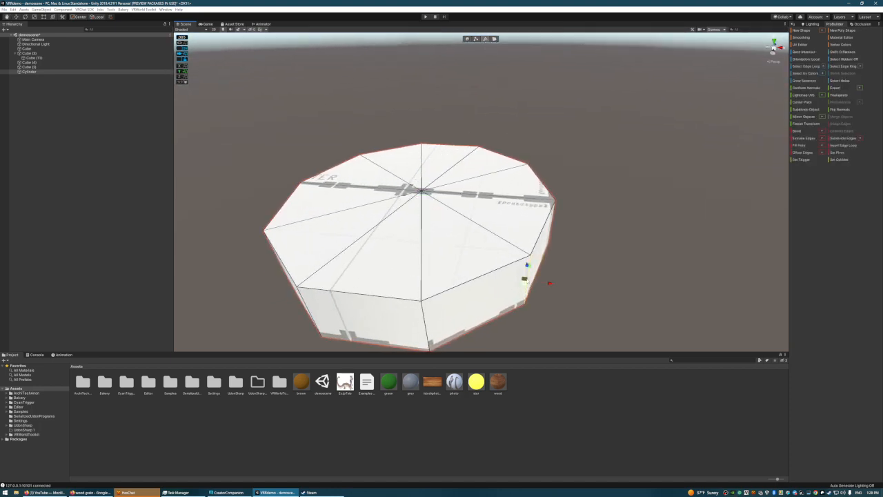
{"action": "right_click_drag", "start_coordinate": [638, 250], "coordinate": [581, 231]}
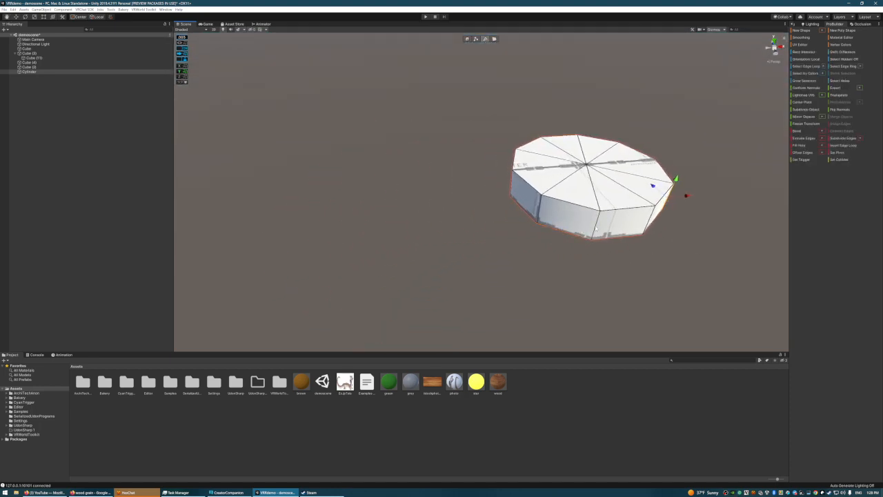
{"action": "left_click", "coordinate": [596, 228], "text": "shift"}
{"action": "right_click_drag", "start_coordinate": [504, 245], "coordinate": [595, 241]}
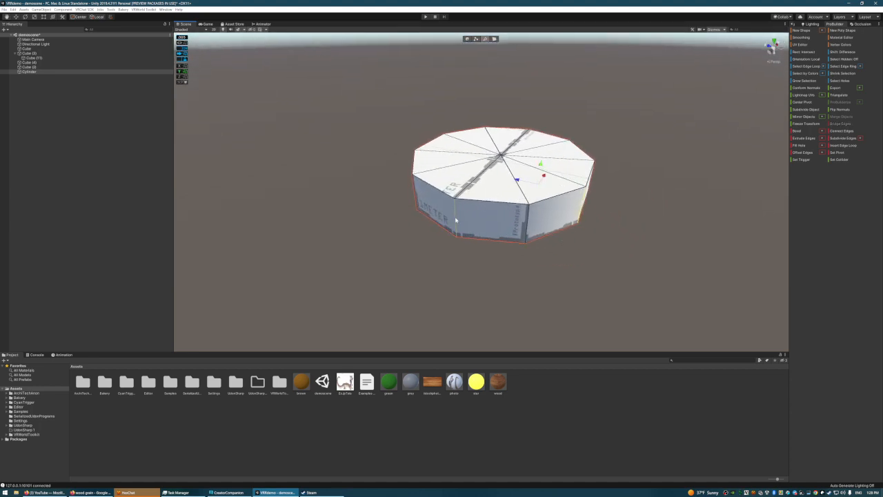
{"action": "right_click_drag", "start_coordinate": [455, 220], "coordinate": [524, 209]}
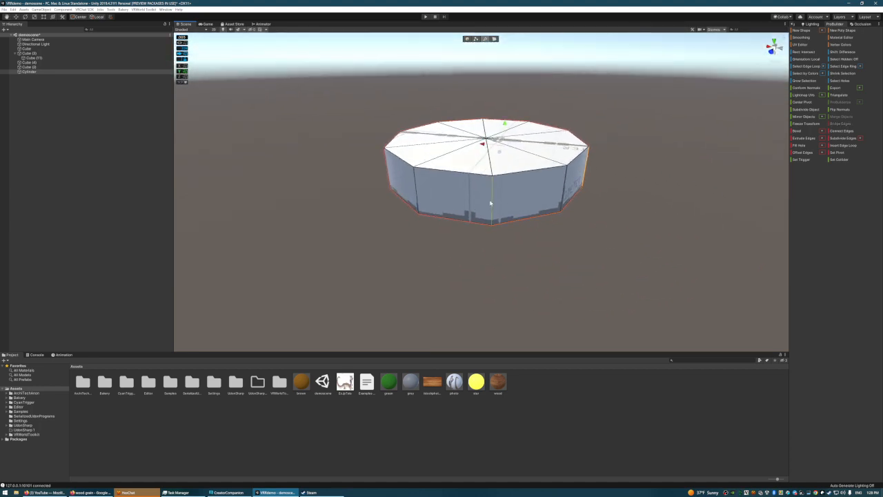
{"action": "right_click_drag", "start_coordinate": [435, 223], "coordinate": [668, 207]}
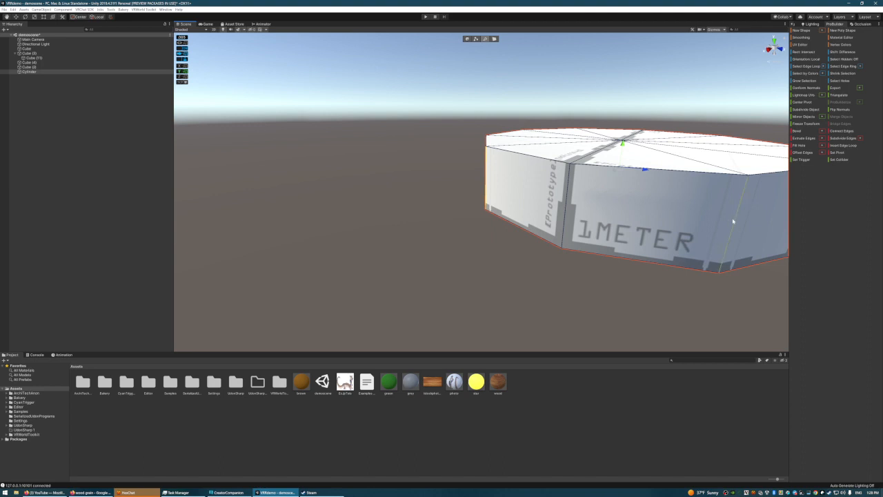
{"action": "right_click_drag", "start_coordinate": [538, 228], "coordinate": [627, 224]}
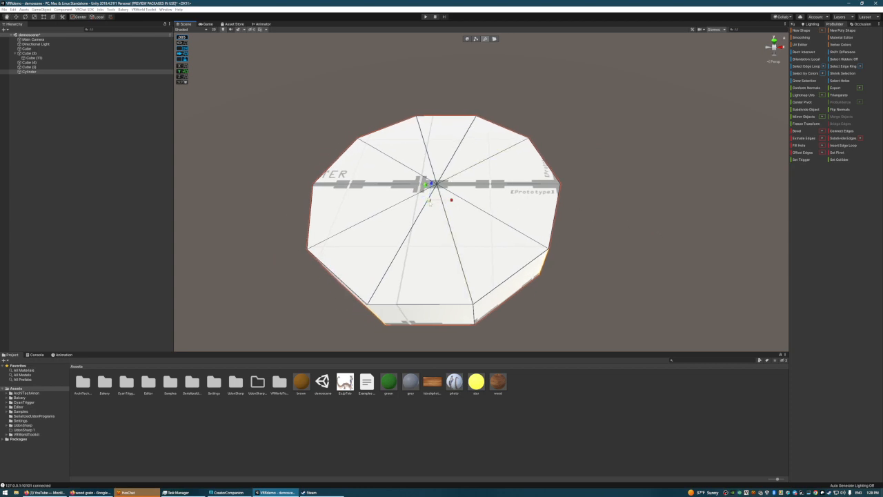
Step: Try scaling the selected alternate edges inward into a star, and undo the scaling
{"action": "left_click_drag", "start_coordinate": [429, 201], "coordinate": [418, 209]}
{"action": "key", "text": "a"}
{"action": "right_click_drag", "start_coordinate": [551, 153], "coordinate": [619, 105]}
{"action": "key", "text": "s"}
{"action": "key", "text": "w"}
{"action": "key", "text": "d"}
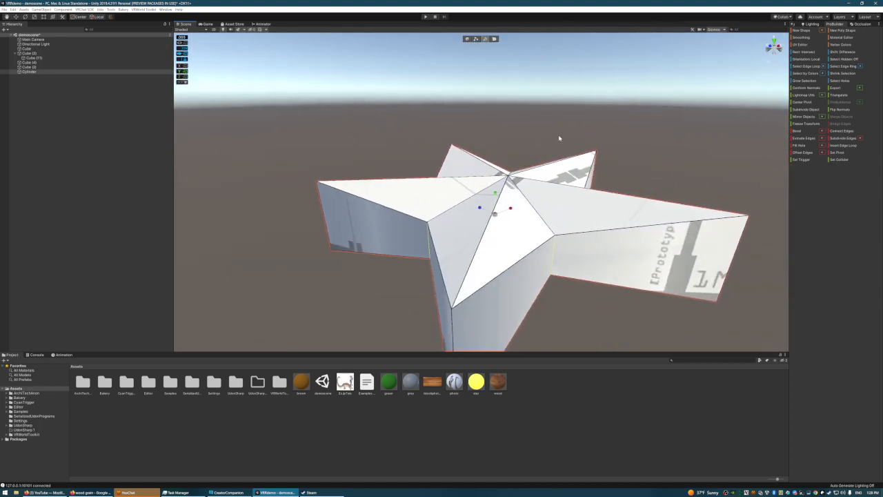
{"action": "key", "text": "ctrl+z"}
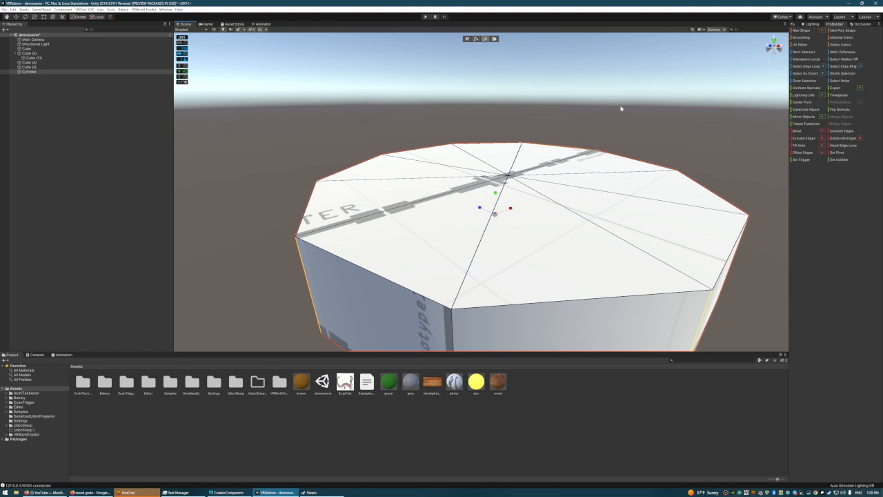
Step: Clear the edge selection and select one vertical side edge of the cylinder to restart the alternating pattern
{"action": "left_click", "coordinate": [620, 109]}
{"action": "key", "text": "s"}
{"action": "right_click_drag", "start_coordinate": [621, 108], "coordinate": [605, 134]}
{"action": "left_click", "coordinate": [535, 149]}
{"action": "key", "text": "d"}
{"action": "key", "text": "w"}
{"action": "key", "text": "s"}
{"action": "key", "text": "w"}
{"action": "key", "text": "s"}
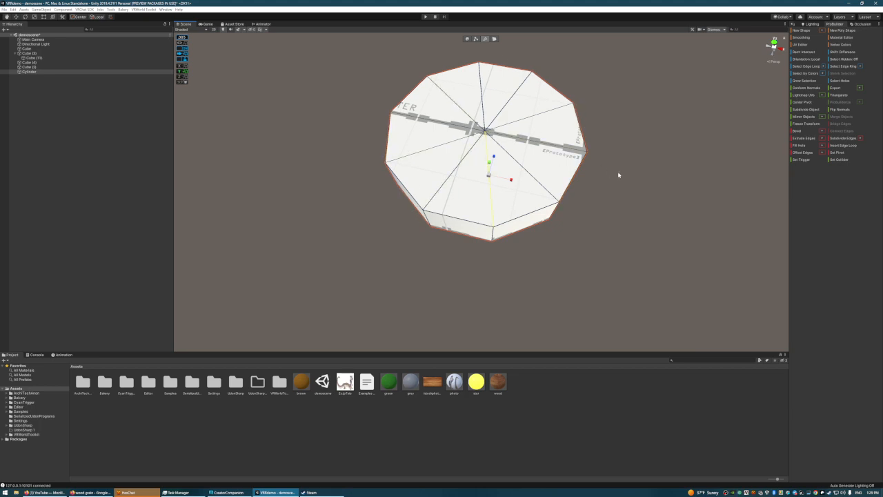
{"action": "key", "text": "d"}
{"action": "right_click_drag", "start_coordinate": [618, 175], "coordinate": [510, 171]}
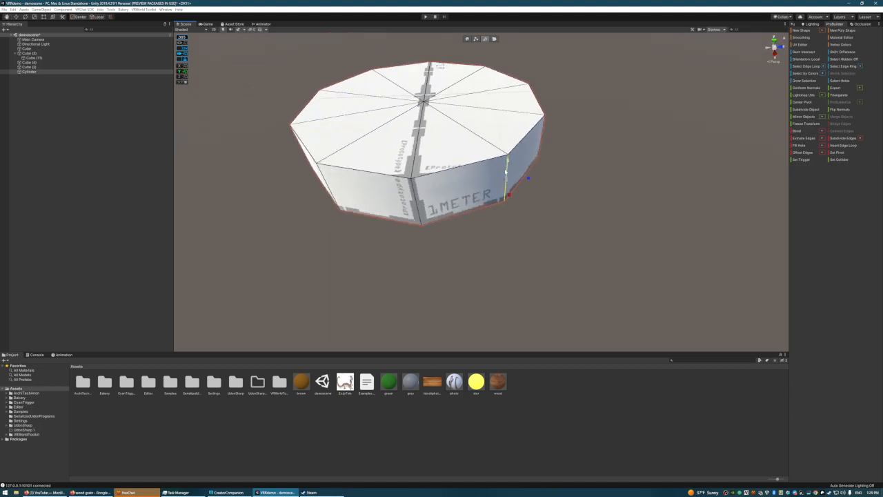
Step: Add the remaining alternate vertical edges to the selection and scale them inward to form a five-pointed star
{"action": "key", "text": "a"}
{"action": "right_click_drag", "start_coordinate": [420, 184], "coordinate": [603, 160]}
{"action": "left_click", "coordinate": [468, 182], "text": "shift"}
{"action": "key", "text": "a"}
{"action": "right_click_drag", "start_coordinate": [491, 210], "coordinate": [506, 105]}
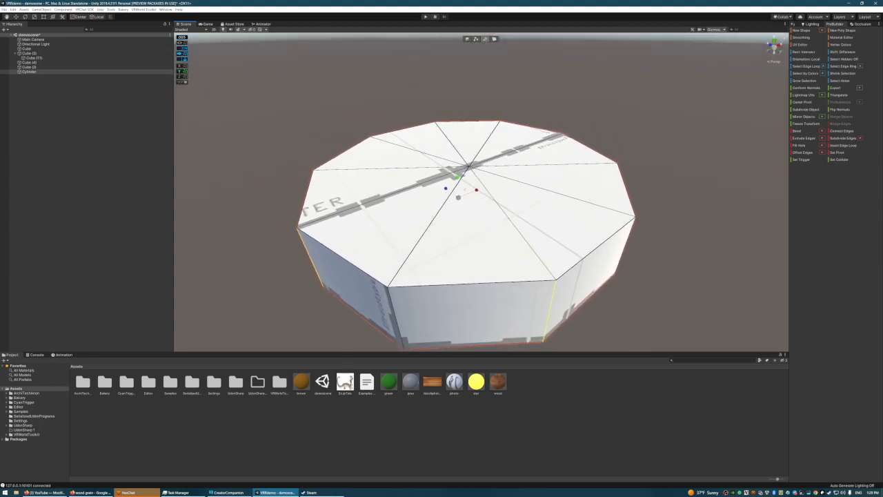
{"action": "left_click_drag", "start_coordinate": [458, 198], "coordinate": [444, 199]}
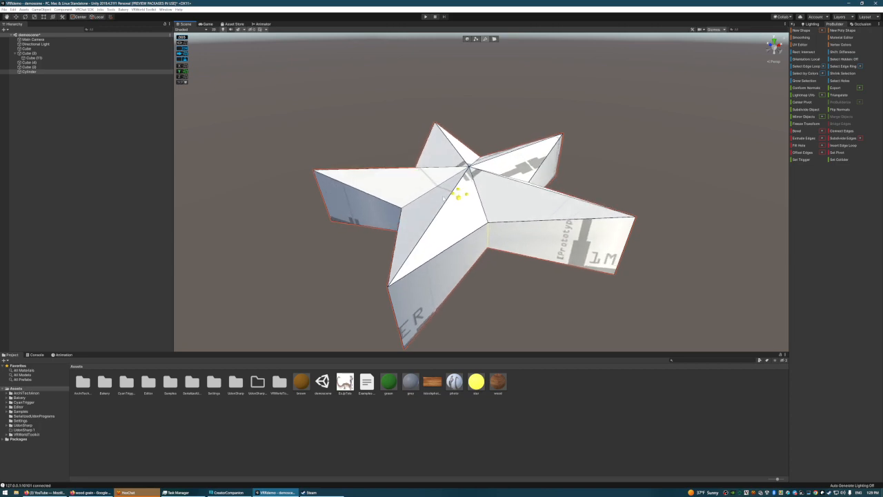
{"action": "right_click_drag", "start_coordinate": [444, 198], "coordinate": [460, 145]}
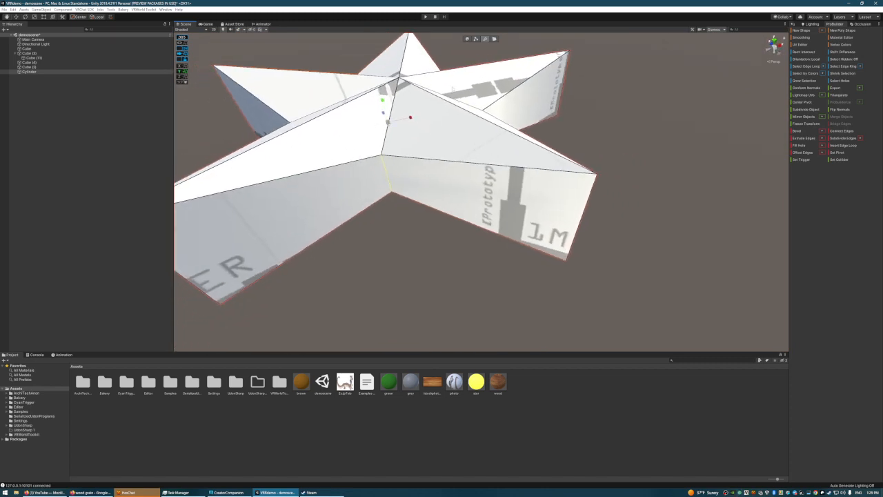
Step: Adjust the height of the selected inner edges, setting them below the star's centre so its top faces slope down
{"action": "right_click_drag", "start_coordinate": [587, 127], "coordinate": [563, 104]}
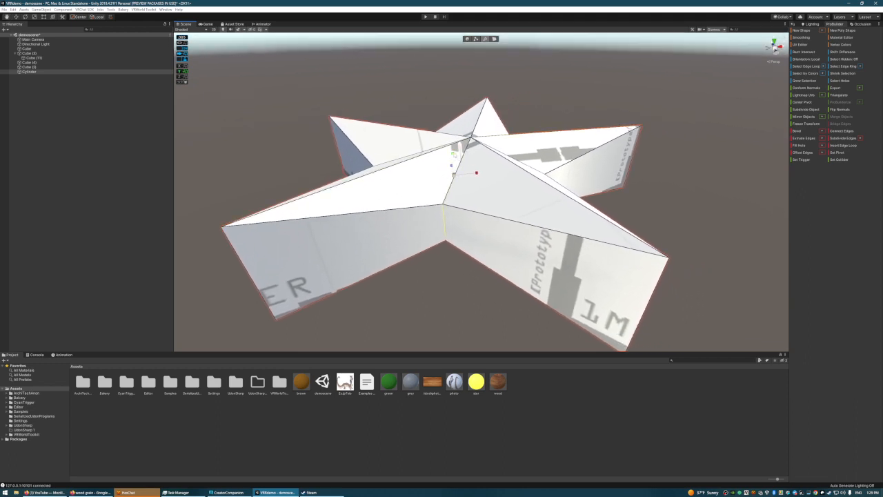
{"action": "left_click_drag", "start_coordinate": [454, 153], "coordinate": [461, 143]}
{"action": "right_click_drag", "start_coordinate": [529, 143], "coordinate": [504, 150]}
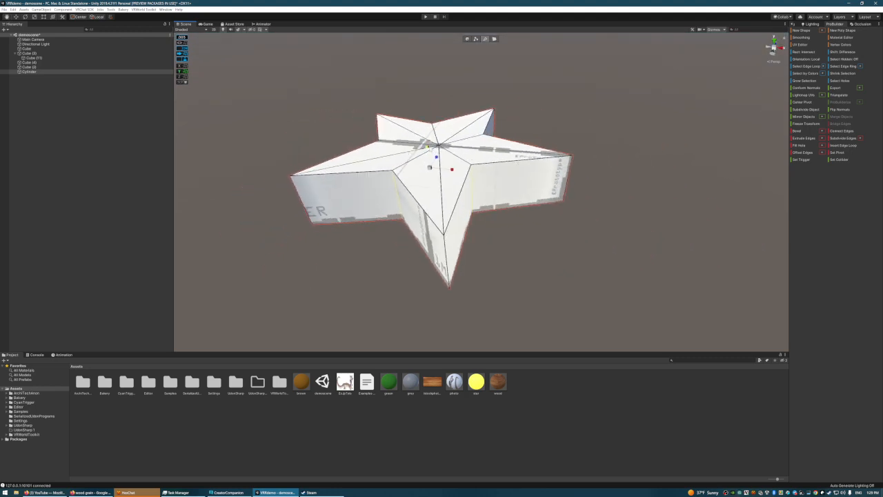
{"action": "left_click_drag", "start_coordinate": [429, 148], "coordinate": [427, 154]}
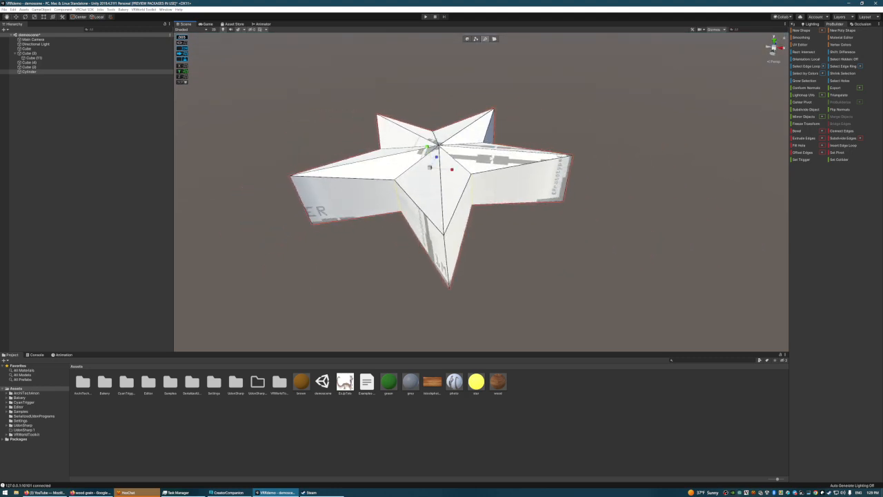
{"action": "right_click_drag", "start_coordinate": [556, 153], "coordinate": [598, 132]}
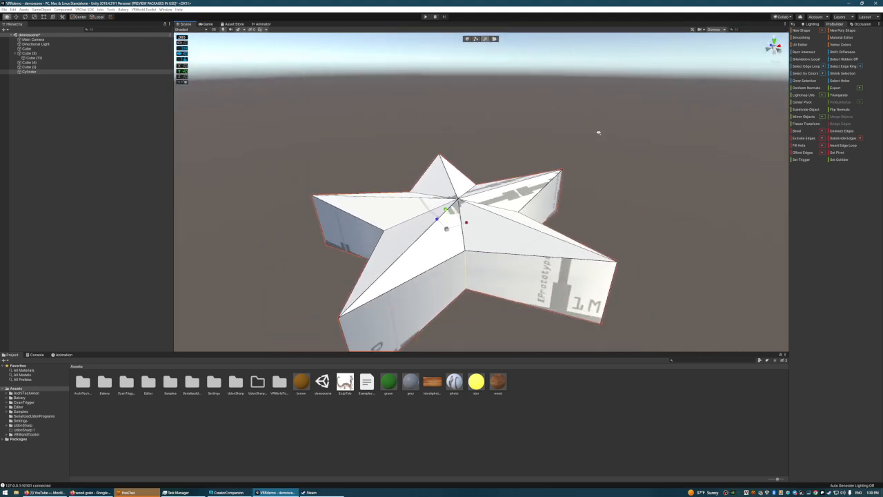
Step: Switch to object editing and apply the yellow star material to the whole star
{"action": "left_click", "coordinate": [466, 38]}
{"action": "left_click_drag", "start_coordinate": [477, 384], "coordinate": [458, 256]}
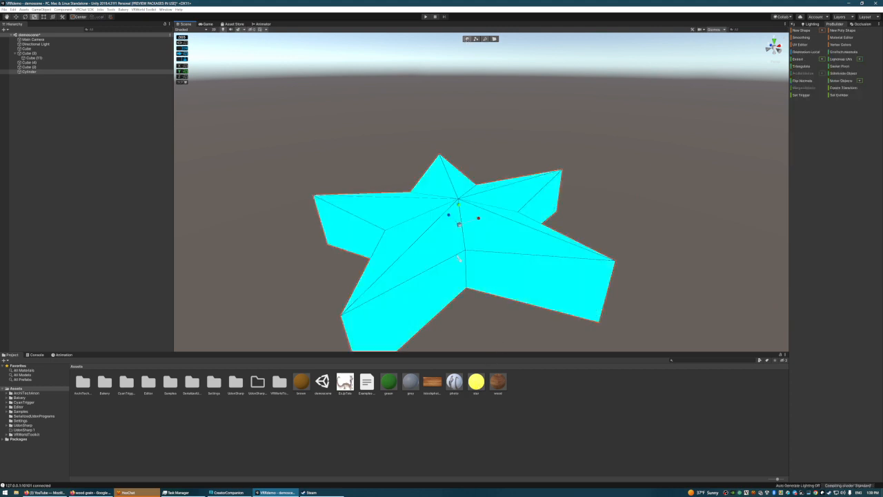
{"action": "left_click", "coordinate": [644, 242]}
{"action": "right_click_drag", "start_coordinate": [614, 164], "coordinate": [483, 252]}
{"action": "right_click_drag", "start_coordinate": [520, 180], "coordinate": [672, 124]}
{"action": "left_click", "coordinate": [551, 150]}
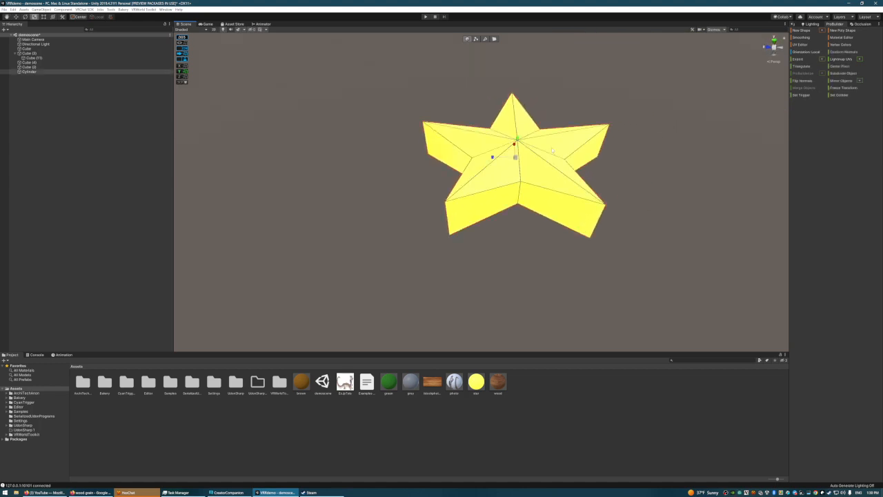
Step: Insert an edge loop at mid-height around the star's vertical sides
{"action": "left_click", "coordinate": [493, 38]}
{"action": "left_click", "coordinate": [510, 215]}
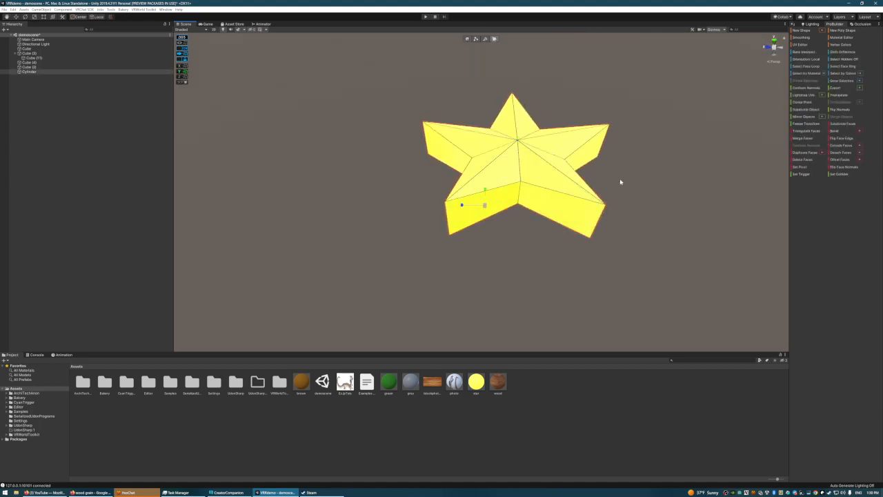
{"action": "right_click_drag", "start_coordinate": [563, 181], "coordinate": [498, 146]}
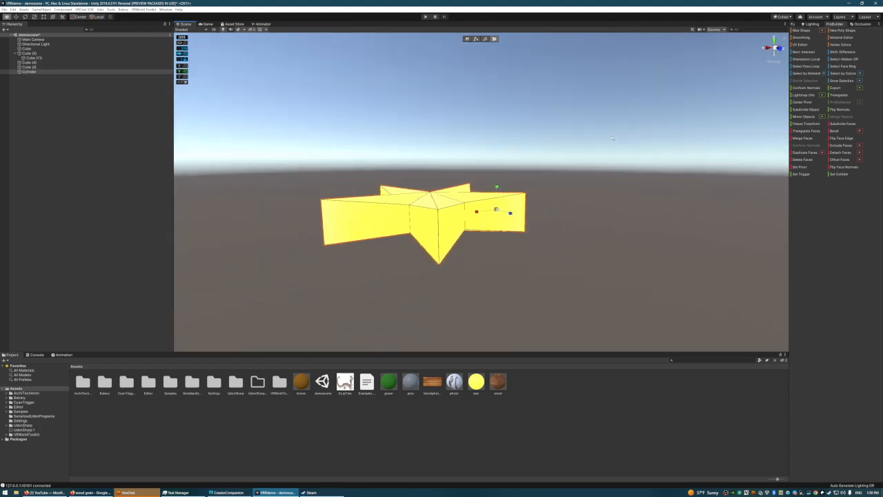
{"action": "left_click", "coordinate": [486, 39]}
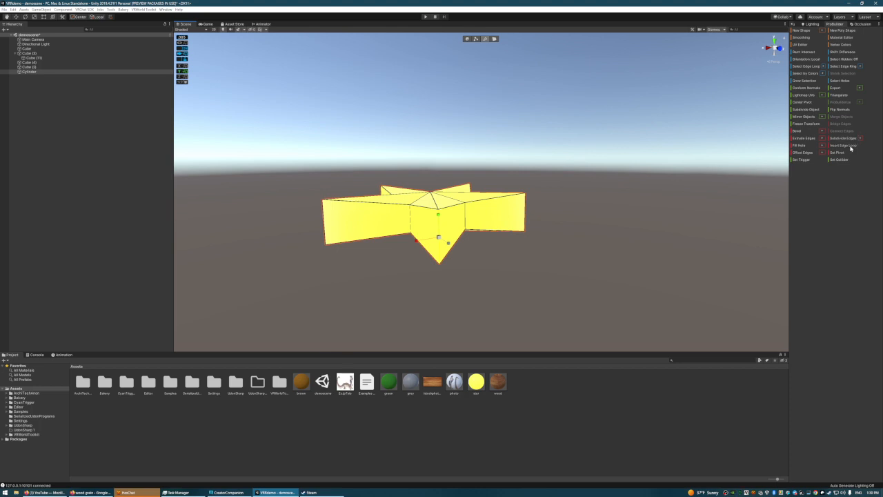
{"action": "right_click_drag", "start_coordinate": [602, 187], "coordinate": [555, 191]}
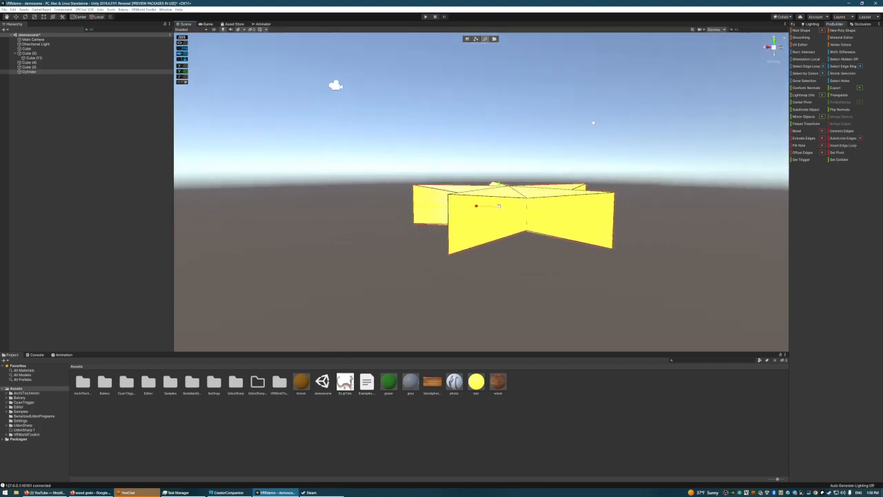
{"action": "right_click_drag", "start_coordinate": [593, 123], "coordinate": [476, 204]}
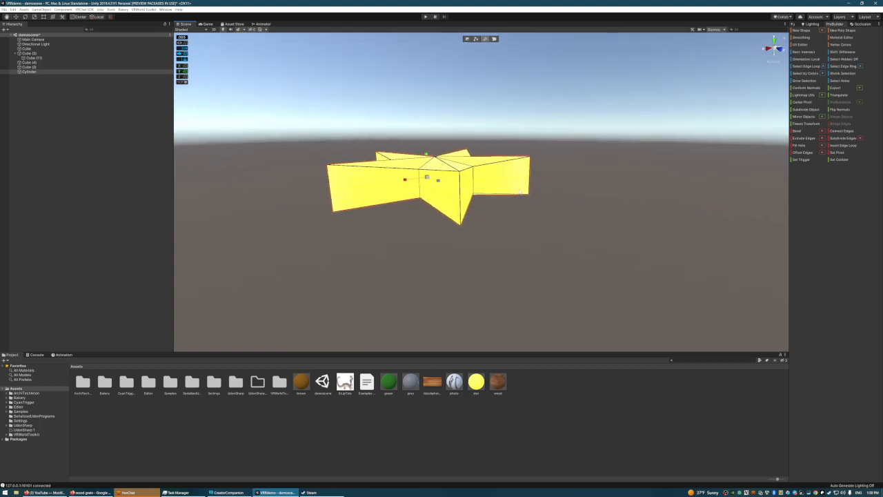
{"action": "right_click_drag", "start_coordinate": [509, 177], "coordinate": [201, 173]}
{"action": "right_click_drag", "start_coordinate": [441, 168], "coordinate": [481, 168]}
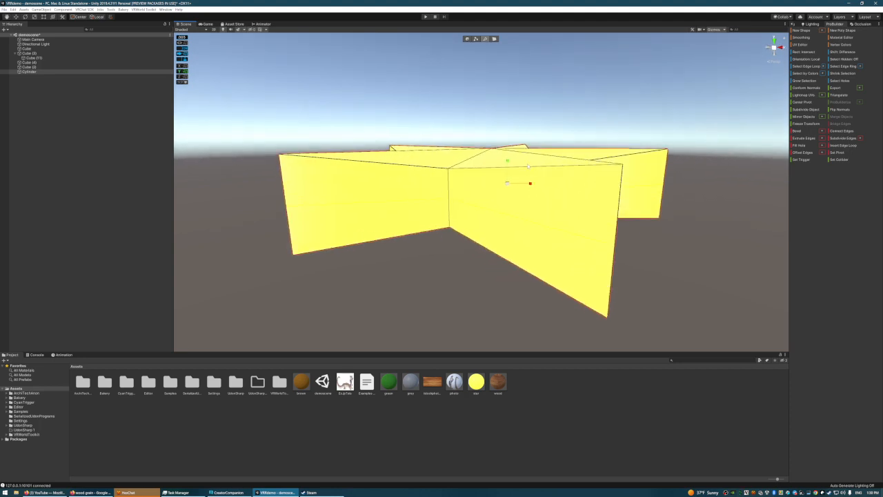
Step: Switch to face editing, select side faces below the edge loop around the star, and delete them
{"action": "left_click", "coordinate": [494, 39]}
{"action": "left_click", "coordinate": [506, 239]}
{"action": "left_click", "coordinate": [409, 224], "text": "shift"}
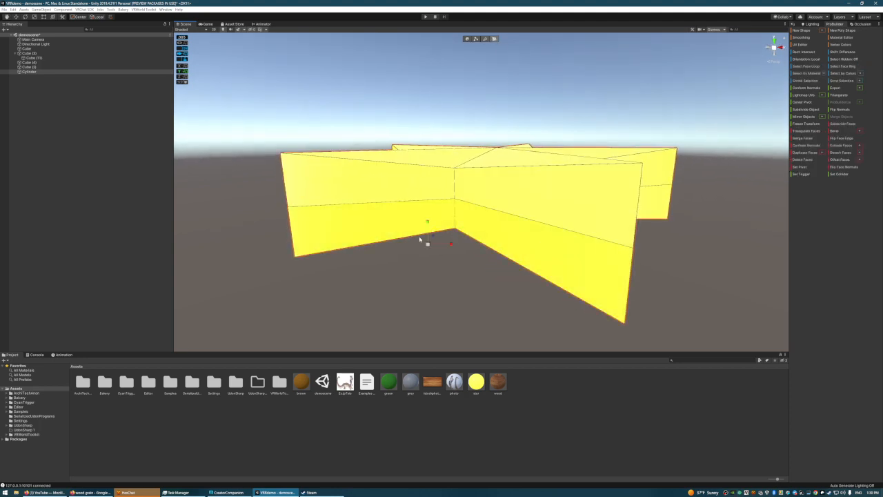
{"action": "right_click_drag", "start_coordinate": [423, 240], "coordinate": [581, 224]}
{"action": "left_click", "coordinate": [533, 232]}
{"action": "left_click", "coordinate": [445, 236], "text": "shift"}
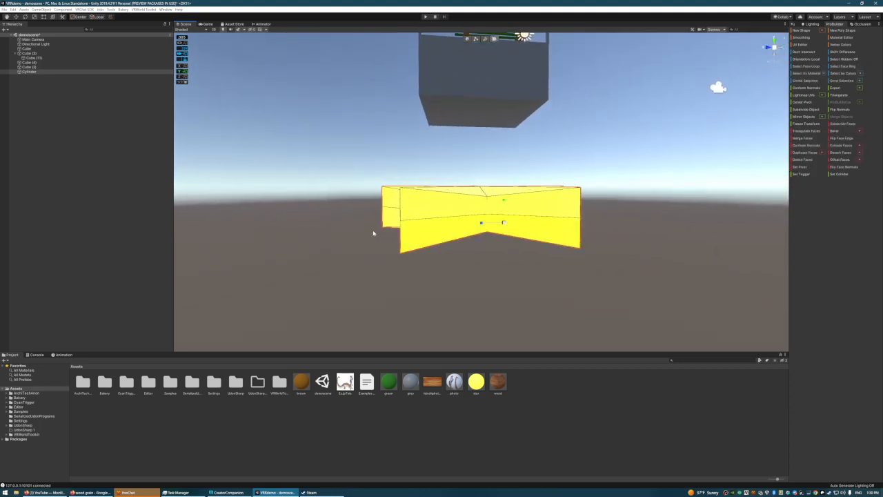
{"action": "right_click_drag", "start_coordinate": [375, 232], "coordinate": [462, 217]}
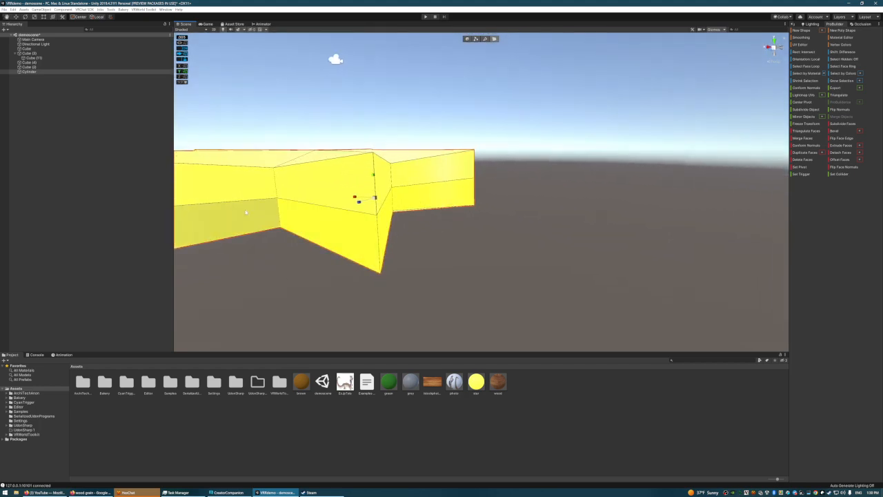
{"action": "right_click_drag", "start_coordinate": [363, 190], "coordinate": [388, 181]}
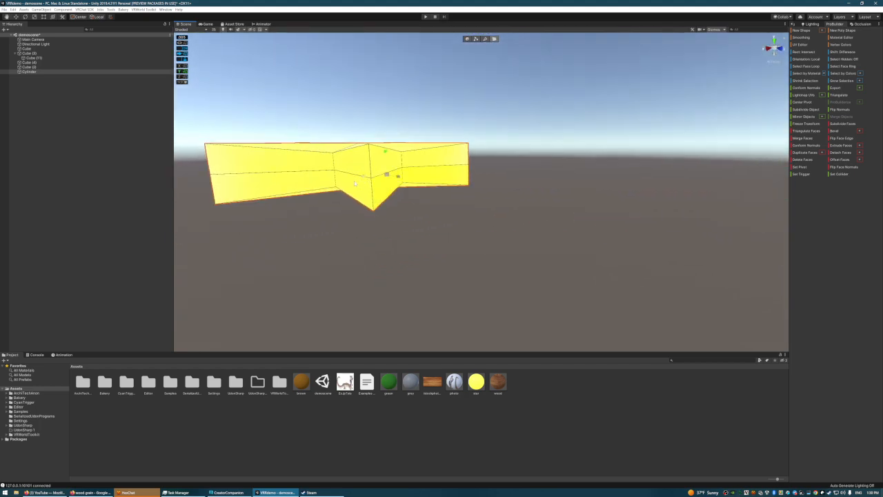
{"action": "left_click", "coordinate": [310, 182]}
{"action": "key", "text": "Delete"}
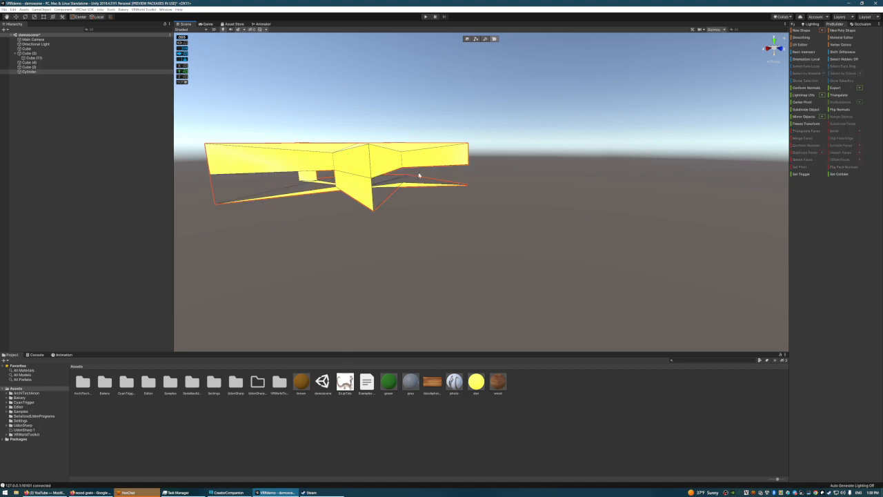
Step: Delete the remaining side faces below the edge loop on all arms of the star
{"action": "left_click", "coordinate": [360, 191]}
{"action": "key", "text": "Delete"}
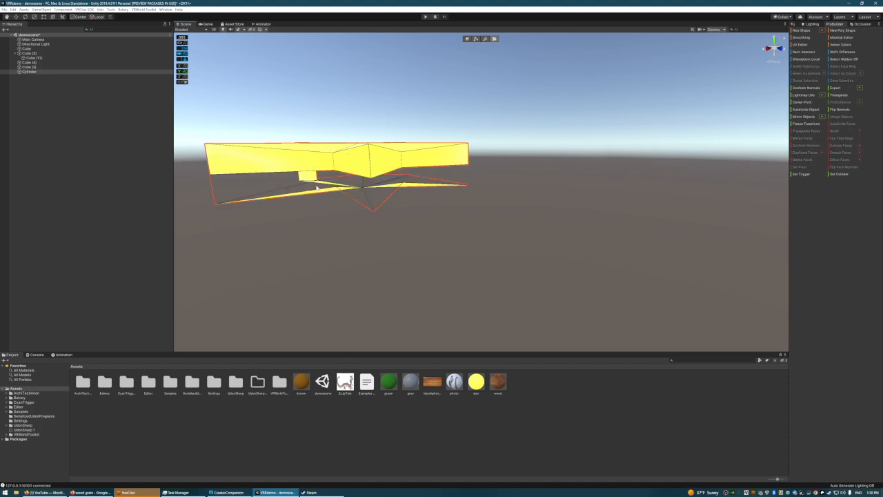
{"action": "right_click_drag", "start_coordinate": [318, 183], "coordinate": [441, 189]}
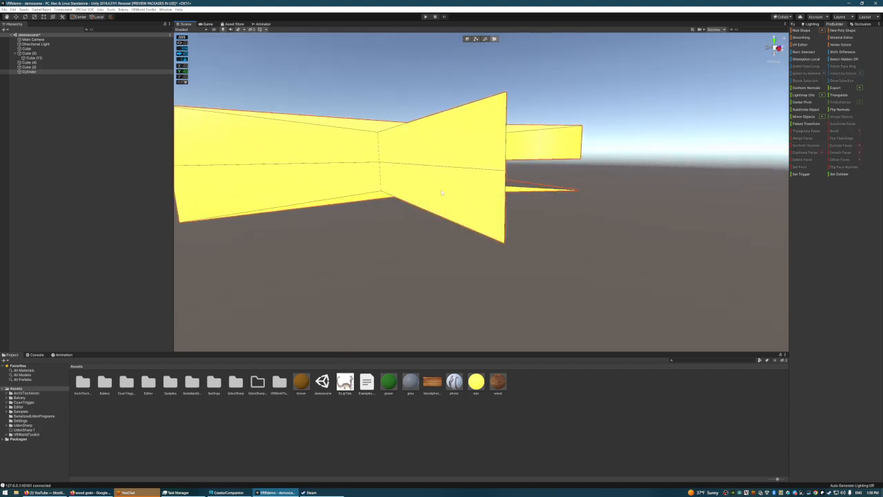
{"action": "left_click", "coordinate": [340, 185]}
{"action": "key", "text": "Delete"}
{"action": "right_click_drag", "start_coordinate": [340, 185], "coordinate": [483, 172]}
{"action": "left_click", "coordinate": [494, 169]}
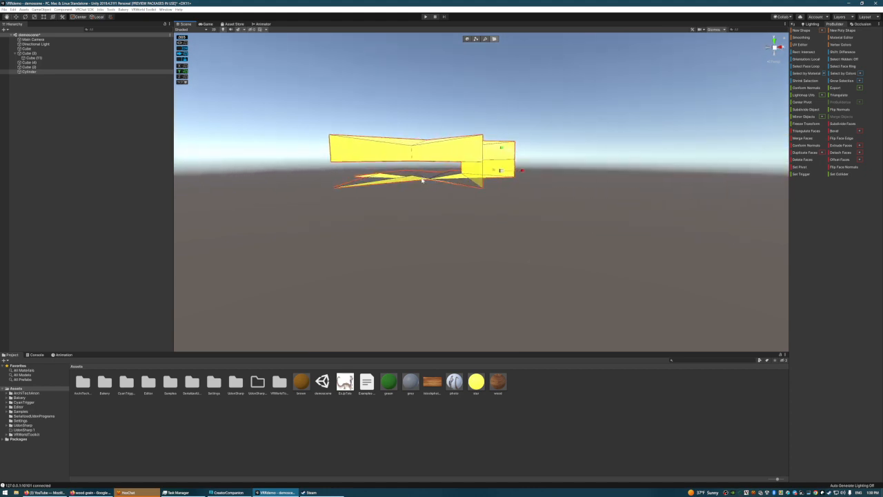
{"action": "key", "text": "Delete"}
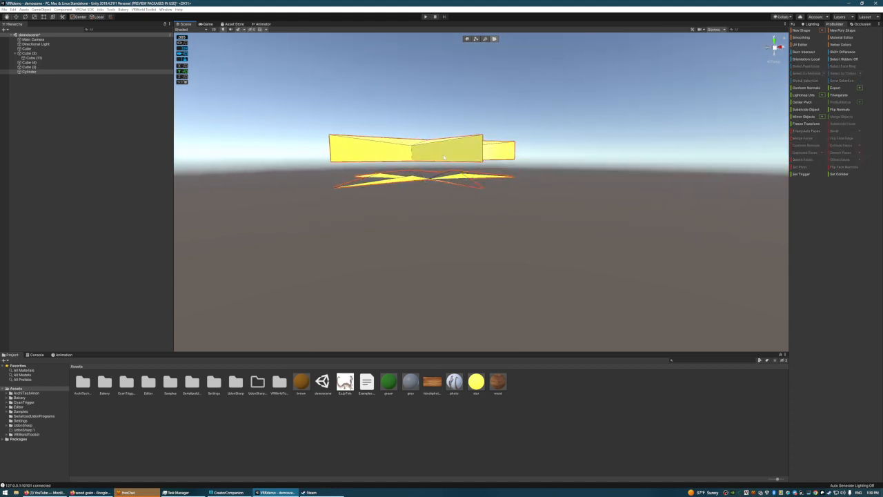
Step: Select and delete all the bottom faces of the star, leaving only its upper half
{"action": "right_click_drag", "start_coordinate": [461, 148], "coordinate": [440, 131]}
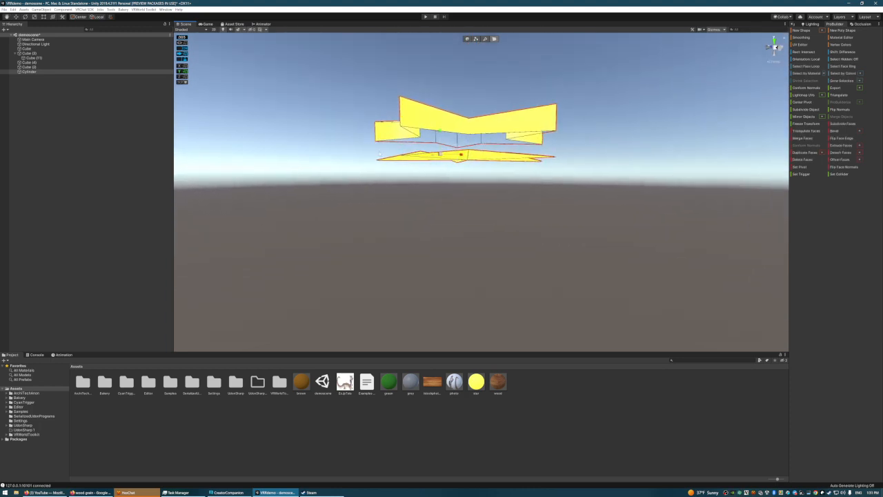
{"action": "left_click_drag", "start_coordinate": [567, 188], "coordinate": [560, 180]}
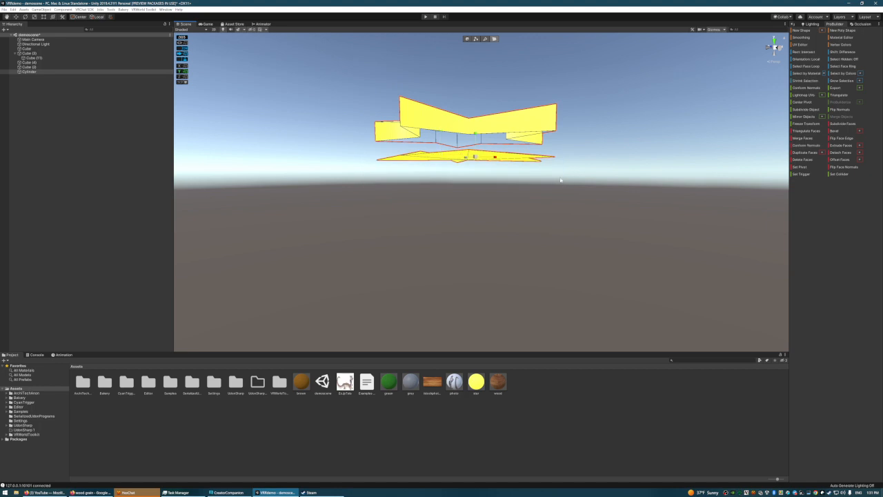
{"action": "key", "text": "Delete"}
{"action": "key", "text": "w"}
{"action": "right_click_drag", "start_coordinate": [507, 148], "coordinate": [431, 103]}
{"action": "key", "text": "s"}
{"action": "left_click", "coordinate": [445, 127]}
{"action": "left_click", "coordinate": [456, 174], "text": "shift"}
{"action": "left_click", "coordinate": [424, 214], "text": "shift"}
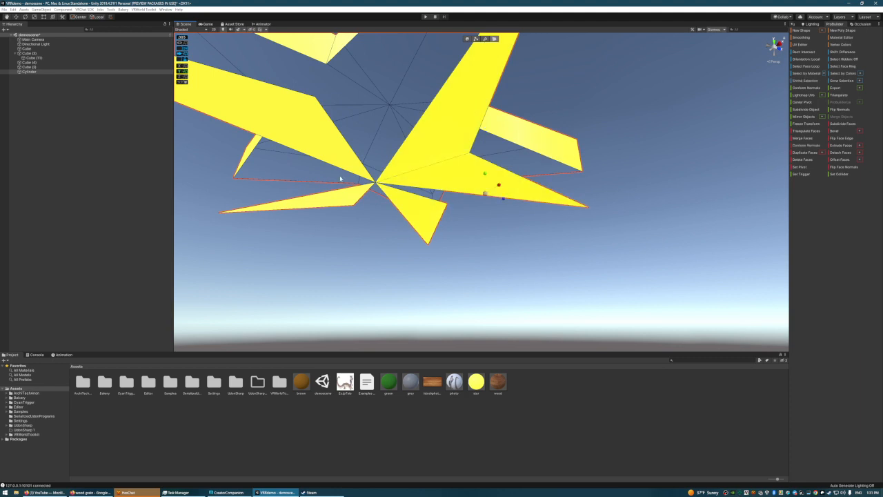
{"action": "left_click", "coordinate": [447, 138]}
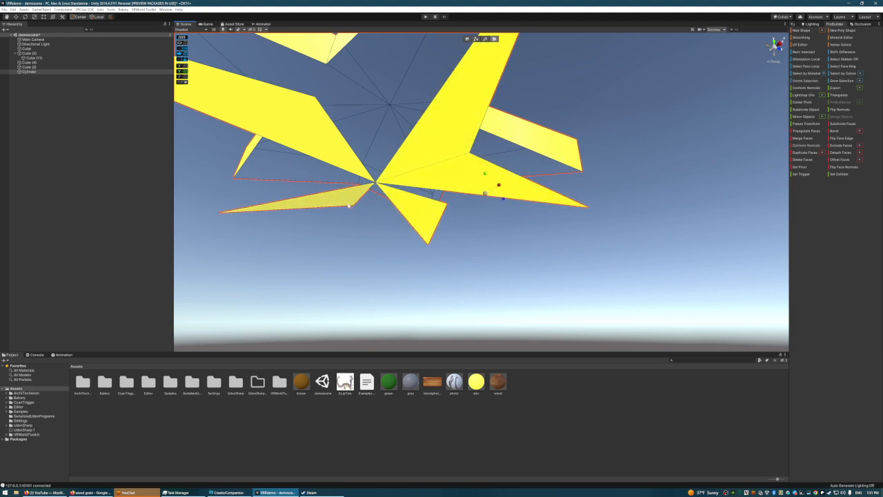
{"action": "left_click", "coordinate": [325, 142]}
{"action": "right_click_drag", "start_coordinate": [325, 142], "coordinate": [476, 64]}
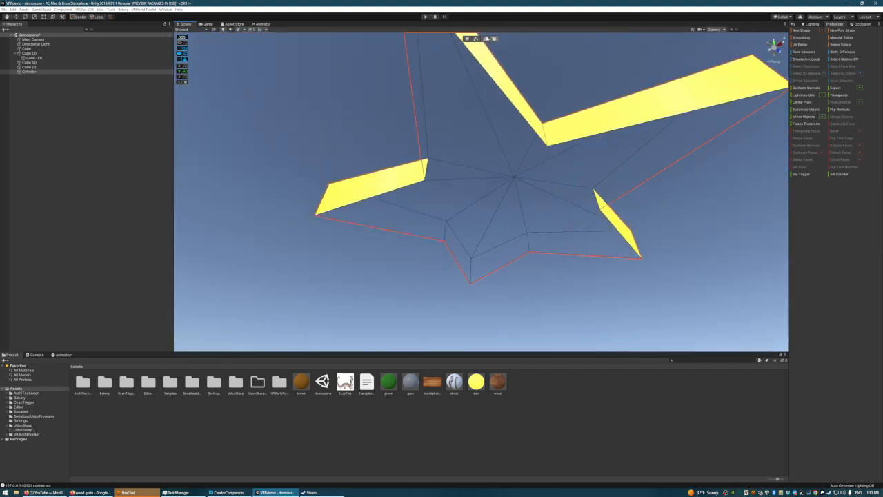
Step: Switch to edge editing, select the open border edges around the star's underside, and fill the hole
{"action": "left_click", "coordinate": [485, 39]}
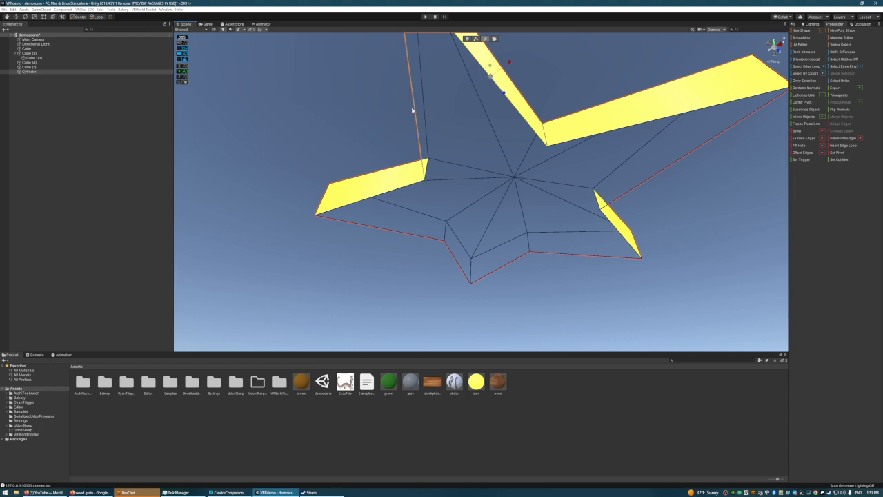
{"action": "left_click", "coordinate": [414, 108]}
{"action": "left_click", "coordinate": [397, 230], "text": "shift"}
{"action": "left_click", "coordinate": [452, 258], "text": "shift"}
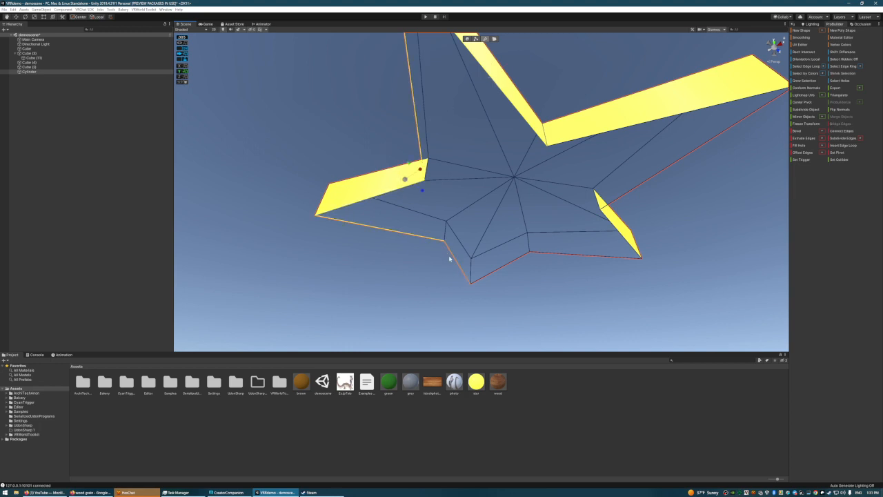
{"action": "left_click", "coordinate": [496, 270], "text": "shift"}
{"action": "left_click", "coordinate": [558, 254], "text": "shift"}
{"action": "left_click", "coordinate": [625, 229], "text": "shift"}
{"action": "left_click", "coordinate": [636, 189], "text": "shift"}
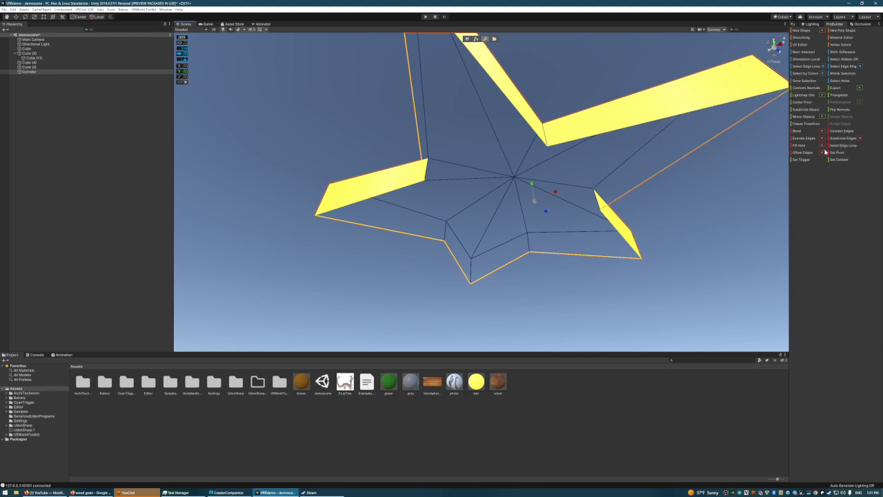
{"action": "left_click", "coordinate": [802, 147]}
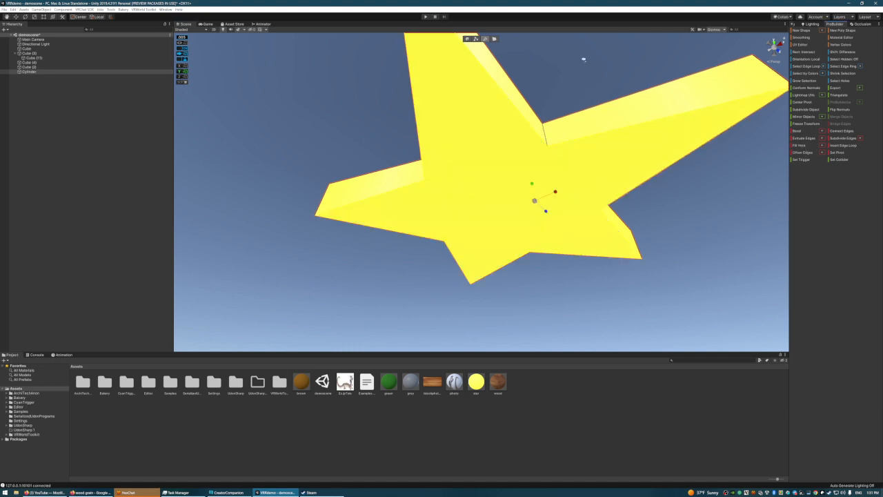
{"action": "left_click", "coordinate": [584, 61]}
{"action": "right_click_drag", "start_coordinate": [583, 60], "coordinate": [520, 212]}
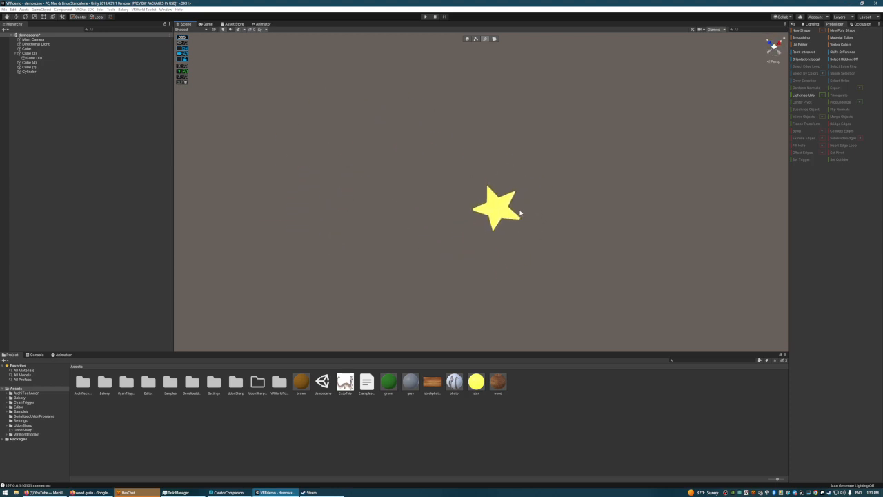
Step: Select the star as an object and move it up towards the furnished room
{"action": "left_click", "coordinate": [500, 207]}
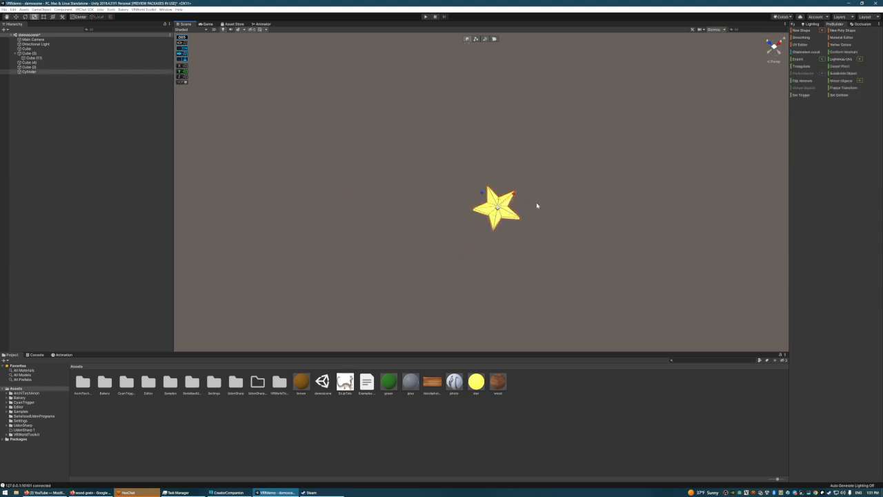
{"action": "key", "text": "w"}
{"action": "middle_click_drag", "start_coordinate": [496, 209], "coordinate": [665, 36]}
{"action": "right_click_drag", "start_coordinate": [635, 173], "coordinate": [668, 90]}
{"action": "scroll", "coordinate": [668, 91], "scroll_direction": "up", "scroll_amount": 1}
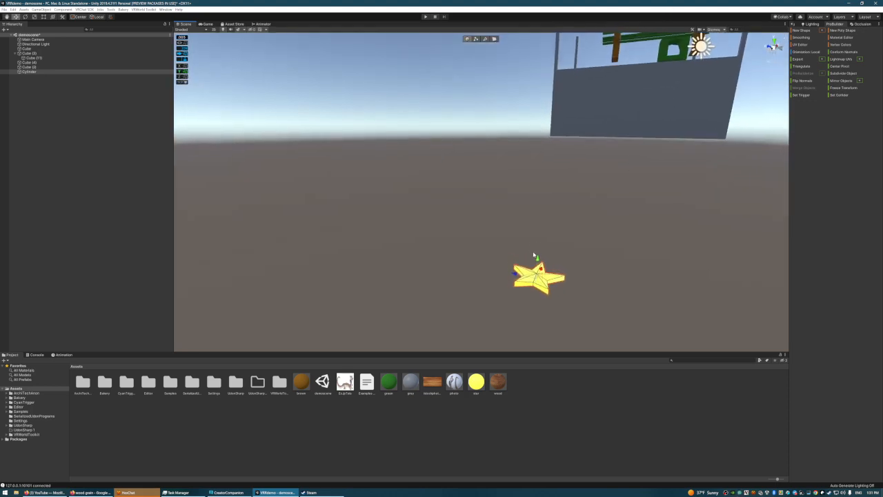
{"action": "left_click_drag", "start_coordinate": [539, 274], "coordinate": [630, 41]}
Step: Examine the room around the green cube, bench and floor opening for a place to put the star
{"action": "right_click_drag", "start_coordinate": [660, 95], "coordinate": [704, 87]}
{"action": "key", "text": "w"}
{"action": "key", "text": "w"}
{"action": "right_click_drag", "start_coordinate": [551, 187], "coordinate": [663, 201]}
{"action": "key", "text": "s"}
{"action": "key", "text": "d"}
{"action": "key", "text": "w"}
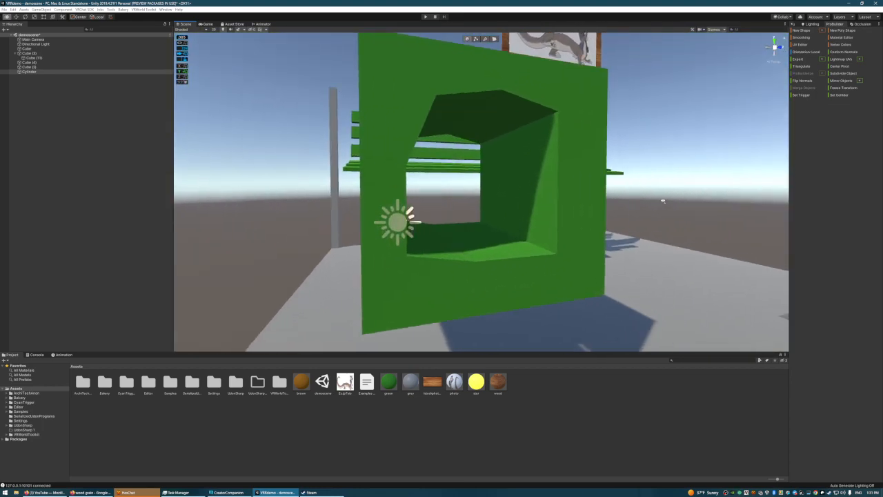
{"action": "key", "text": "s"}
{"action": "right_click_drag", "start_coordinate": [565, 108], "coordinate": [612, 143]}
{"action": "key", "text": "w"}
{"action": "key", "text": "w"}
{"action": "right_click_drag", "start_coordinate": [559, 127], "coordinate": [480, 185]}
{"action": "key", "text": "a"}
{"action": "key", "text": "w"}
{"action": "key", "text": "d"}
{"action": "key", "text": "s"}
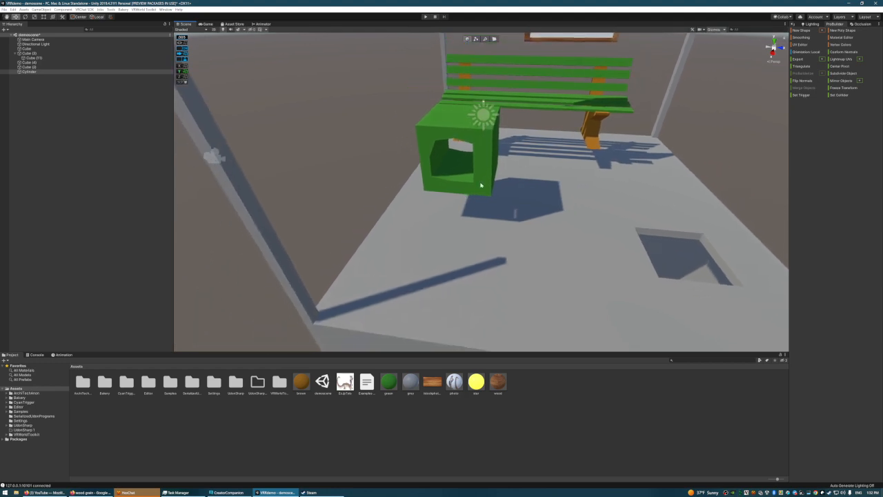
Step: Select the green hollow cube near the bench and scale it up uniformly until it rises to about the corner posts' height
{"action": "left_click", "coordinate": [481, 185]}
{"action": "key", "text": "r"}
{"action": "left_click_drag", "start_coordinate": [462, 150], "coordinate": [464, 126]}
{"action": "key", "text": "w"}
{"action": "right_click_drag", "start_coordinate": [561, 178], "coordinate": [610, 157]}
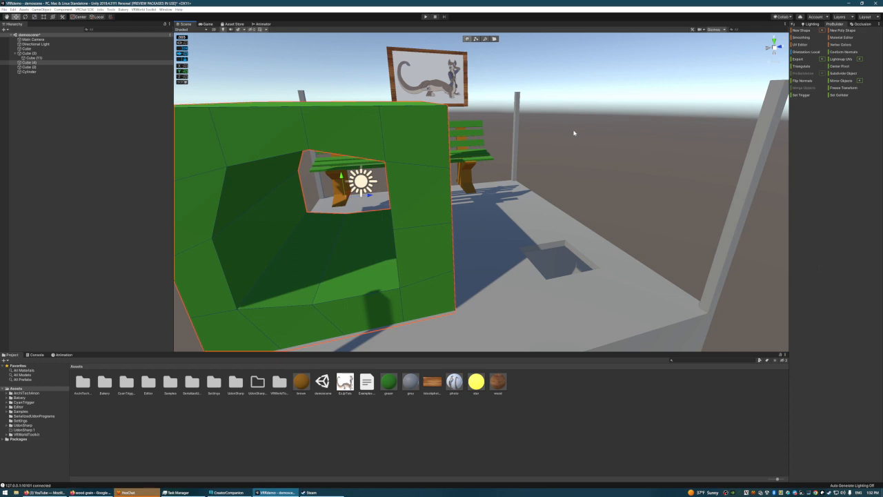
{"action": "right_click_drag", "start_coordinate": [574, 133], "coordinate": [598, 134]}
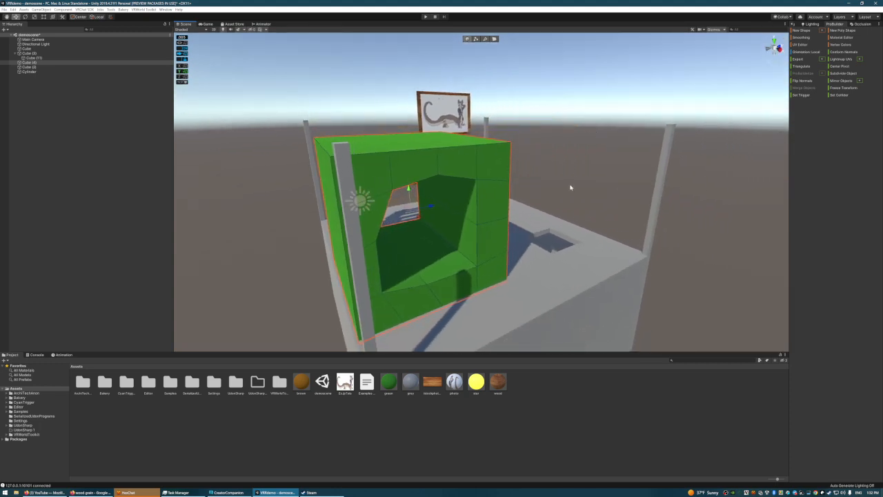
{"action": "right_click_drag", "start_coordinate": [578, 187], "coordinate": [555, 181]}
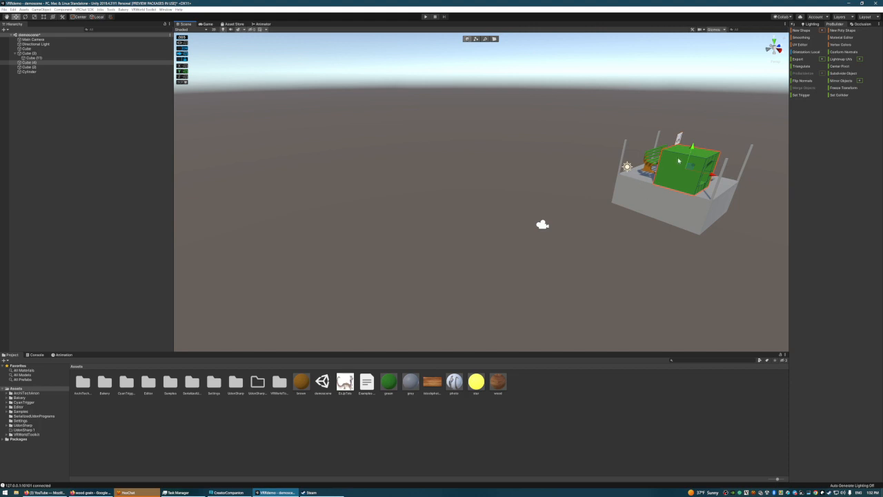
Step: Scale the enlarged green cube back down uniformly to bench size and deselect it
{"action": "key", "text": "r"}
{"action": "left_click_drag", "start_coordinate": [691, 167], "coordinate": [677, 178]}
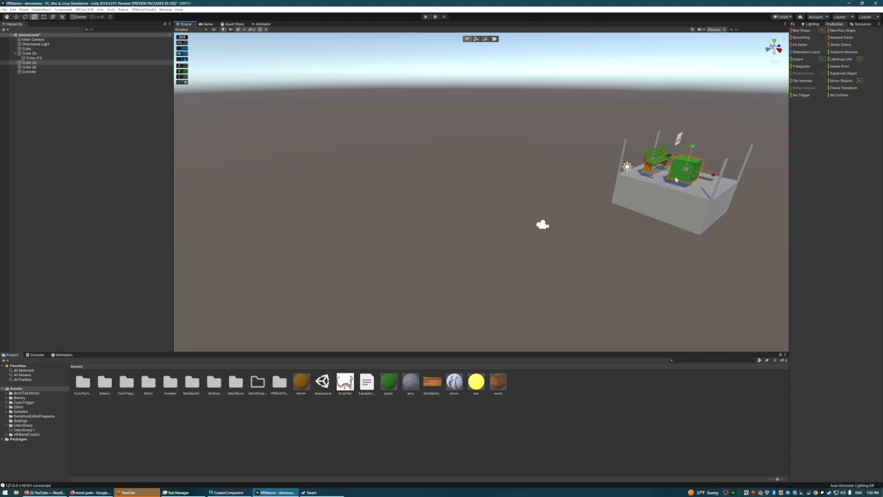
{"action": "left_click", "coordinate": [536, 155]}
{"action": "key", "text": "w"}
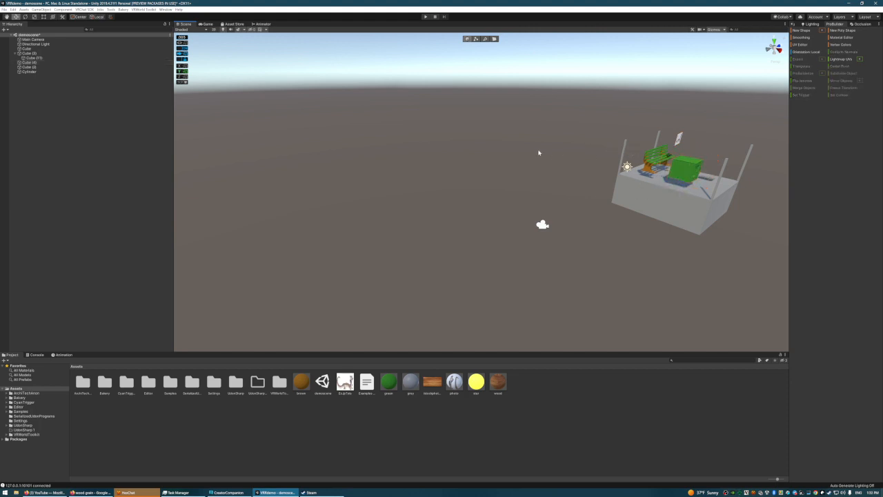
Step: Build a ProBuilder sphere in the empty area beside the room with its subdivisions raised by one level, and select it
{"action": "mouse_move", "coordinate": [539, 153]}
{"action": "right_mouse_down"}
{"action": "mouse_move", "coordinate": [438, 147]}
{"action": "mouse_move", "coordinate": [548, 150]}
{"action": "mouse_move", "coordinate": [515, 168]}
{"action": "mouse_move", "coordinate": [515, 149]}
{"action": "mouse_move", "coordinate": [529, 156]}
{"action": "right_mouse_up"}
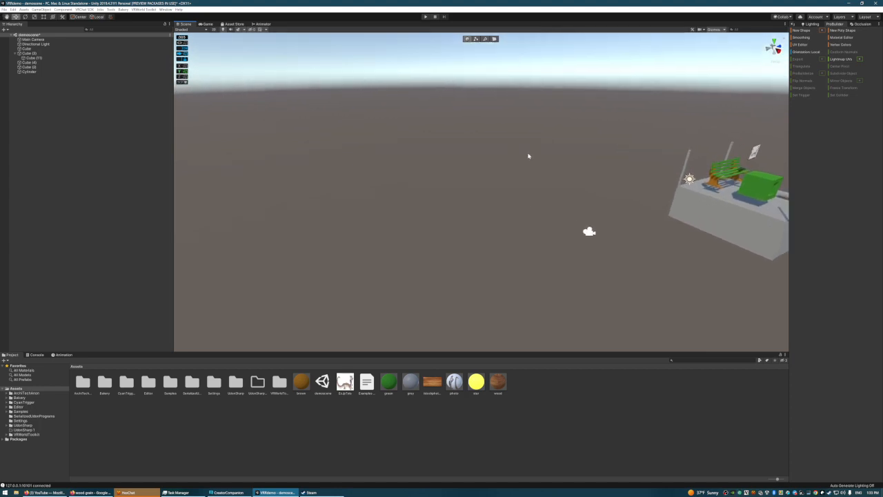
{"action": "left_click", "coordinate": [821, 32]}
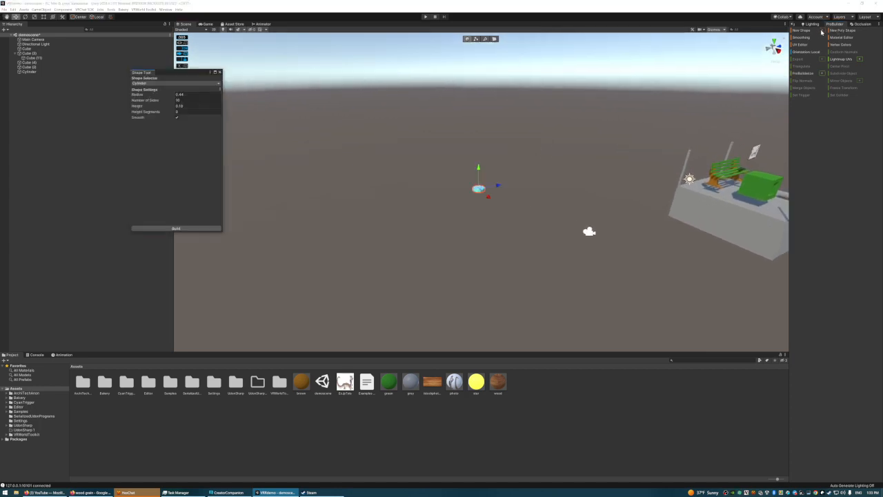
{"action": "left_click", "coordinate": [167, 86]}
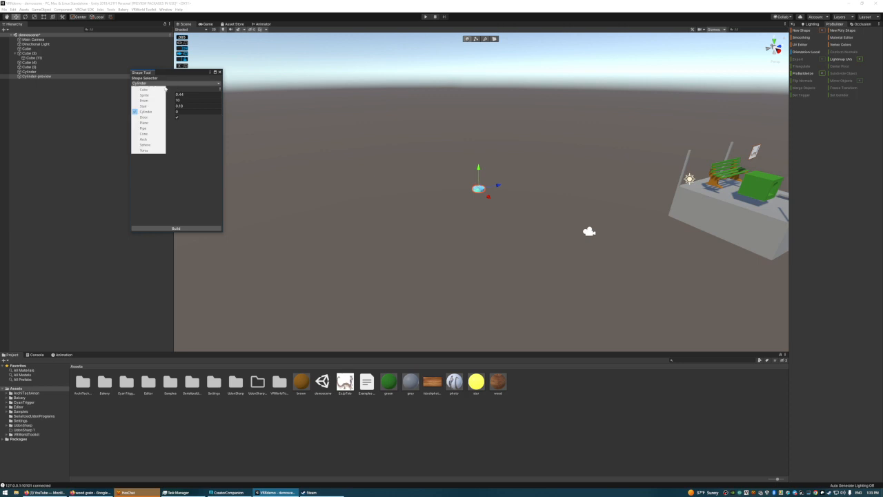
{"action": "left_click", "coordinate": [146, 144]}
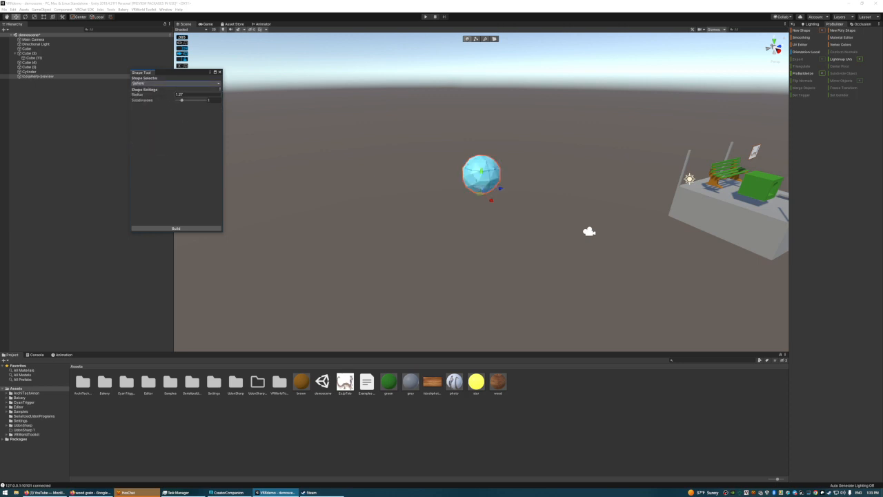
{"action": "mouse_move", "coordinate": [446, 169]}
{"action": "right_mouse_down"}
{"action": "mouse_move", "coordinate": [445, 154]}
{"action": "mouse_move", "coordinate": [445, 166]}
{"action": "right_mouse_up"}
{"action": "key", "text": "w"}
{"action": "left_click", "coordinate": [183, 101]}
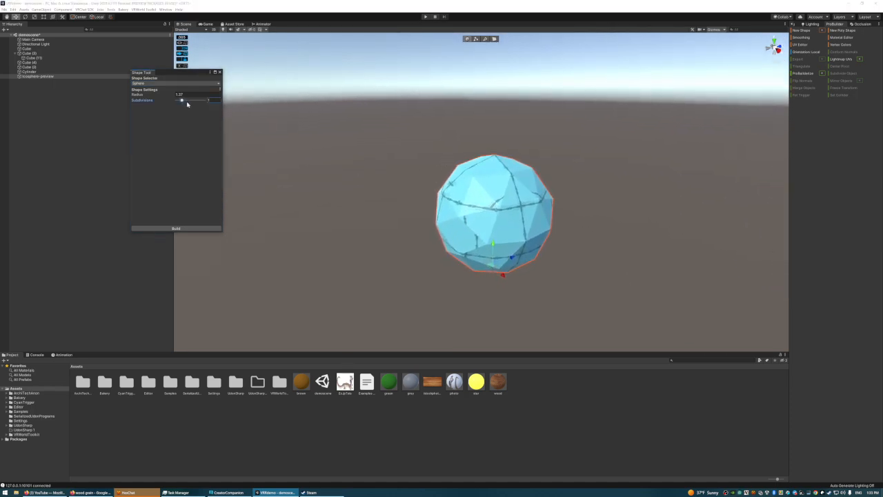
{"action": "left_click_drag", "start_coordinate": [187, 105], "coordinate": [192, 105]}
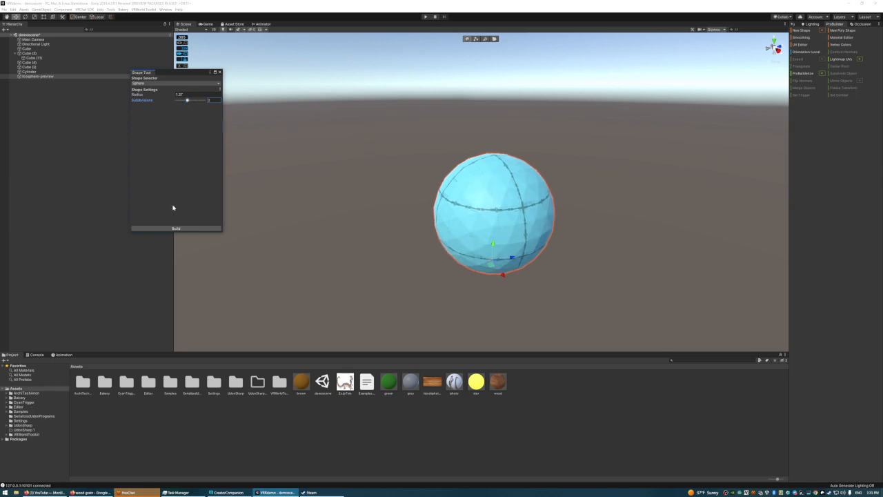
{"action": "left_click", "coordinate": [177, 229]}
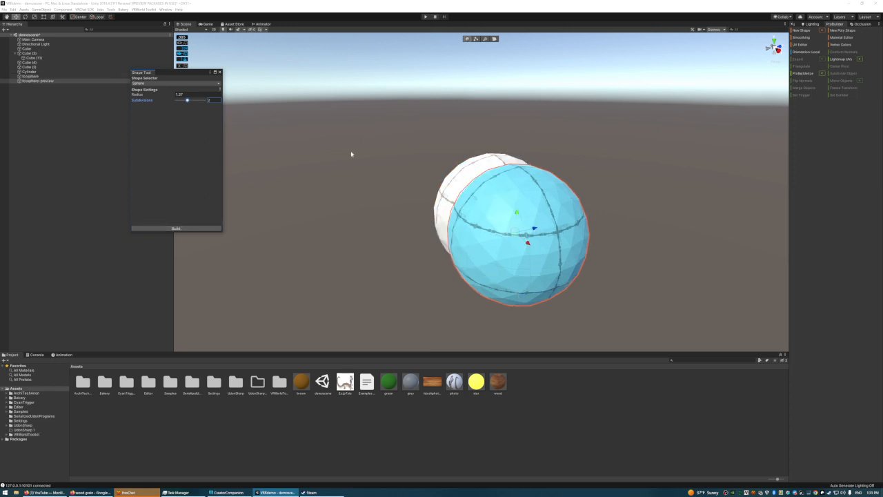
{"action": "left_click", "coordinate": [221, 73]}
{"action": "left_click", "coordinate": [509, 189]}
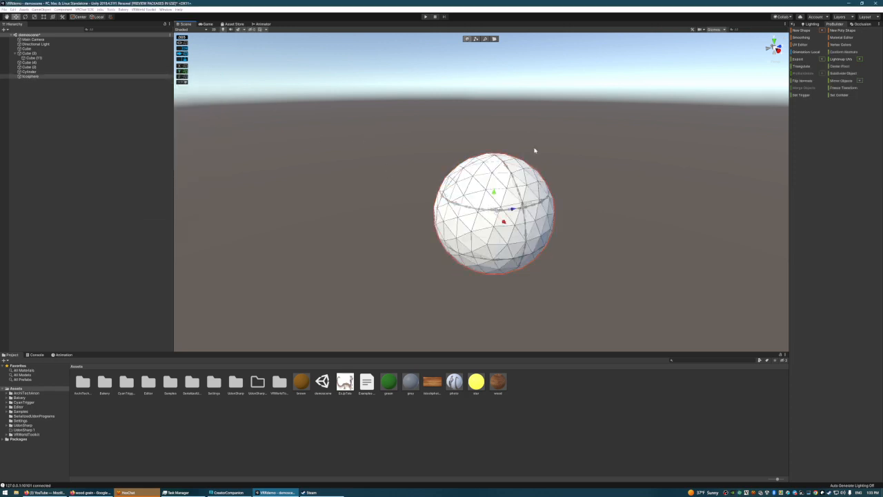
Step: Scale the new sphere up uniformly in several passes until it is far larger than the furnished platform
{"action": "right_click_drag", "start_coordinate": [520, 67], "coordinate": [533, 96]}
{"action": "key", "text": "s"}
{"action": "key", "text": "r"}
{"action": "left_click_drag", "start_coordinate": [472, 171], "coordinate": [558, 143]}
{"action": "right_click_drag", "start_coordinate": [557, 143], "coordinate": [537, 141]}
{"action": "key", "text": "s"}
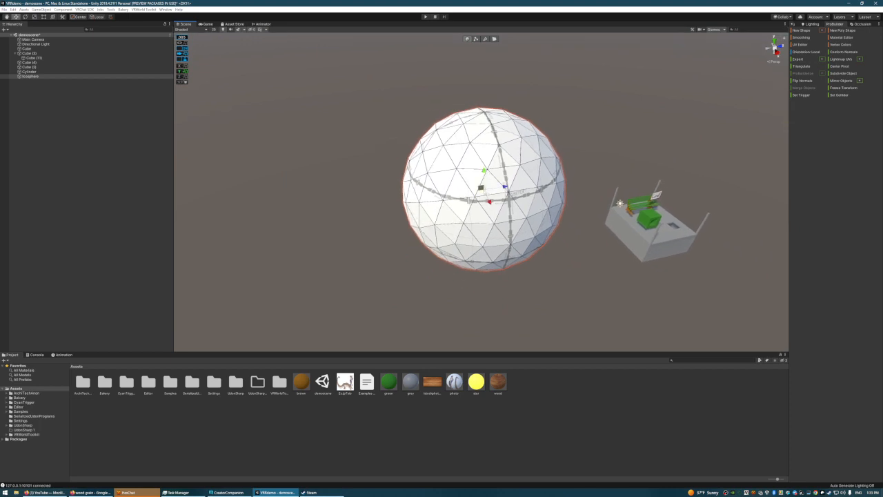
{"action": "left_click_drag", "start_coordinate": [481, 188], "coordinate": [376, 98]}
{"action": "key", "text": "s"}
{"action": "right_click_drag", "start_coordinate": [436, 150], "coordinate": [432, 146]}
{"action": "key", "text": "r"}
{"action": "left_click_drag", "start_coordinate": [470, 144], "coordinate": [487, 129]}
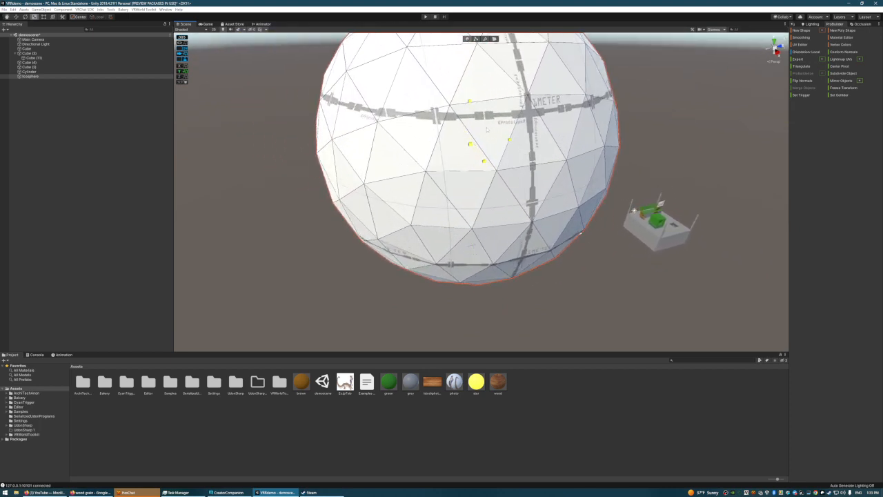
{"action": "key", "text": "w"}
{"action": "right_click_drag", "start_coordinate": [557, 149], "coordinate": [555, 138]}
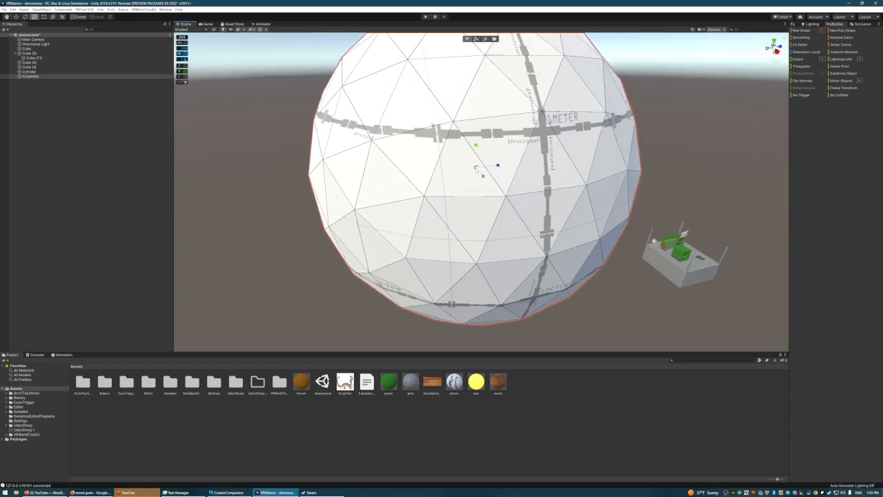
{"action": "left_click_drag", "start_coordinate": [476, 167], "coordinate": [466, 185]}
Step: Flip the enlarged sphere's normals so its faces point inward, and inspect it from the inside
{"action": "key", "text": "w"}
{"action": "right_click_drag", "start_coordinate": [467, 181], "coordinate": [533, 164]}
{"action": "key", "text": "w"}
{"action": "key", "text": "d"}
{"action": "key", "text": "a"}
{"action": "key", "text": "w"}
{"action": "key", "text": "s"}
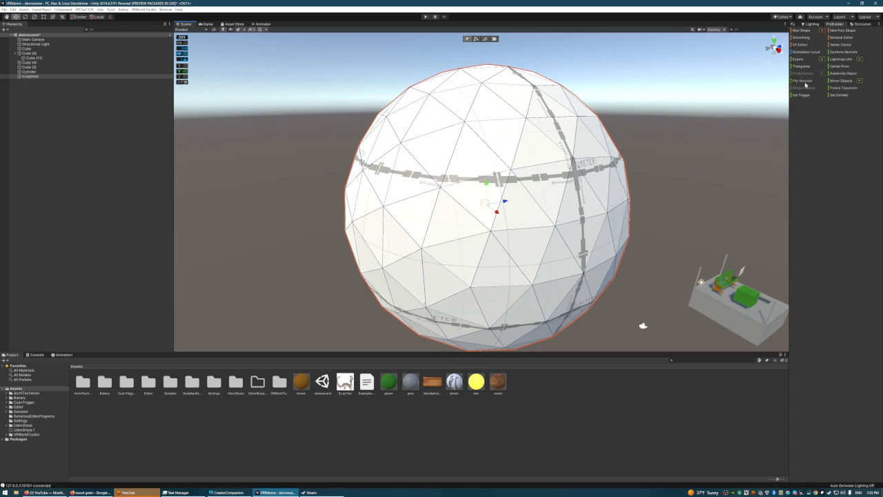
{"action": "right_click_drag", "start_coordinate": [642, 133], "coordinate": [763, 82]}
{"action": "key", "text": "w"}
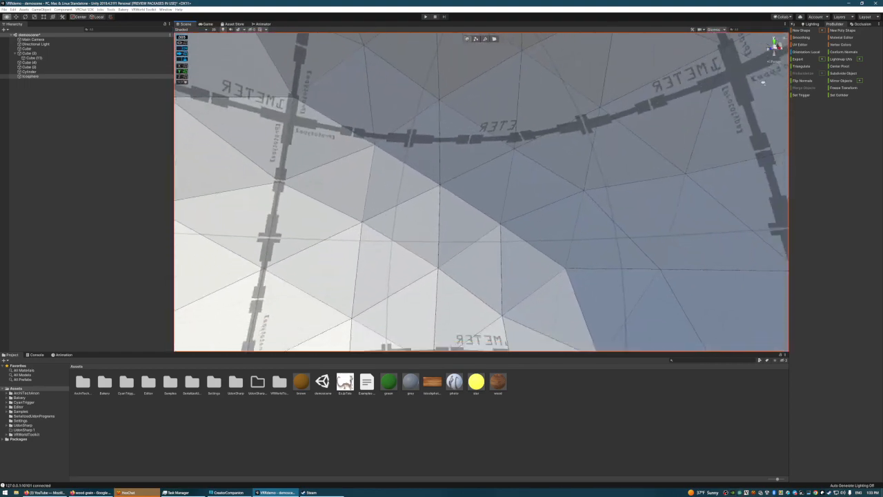
{"action": "right_click_drag", "start_coordinate": [512, 126], "coordinate": [533, 182]}
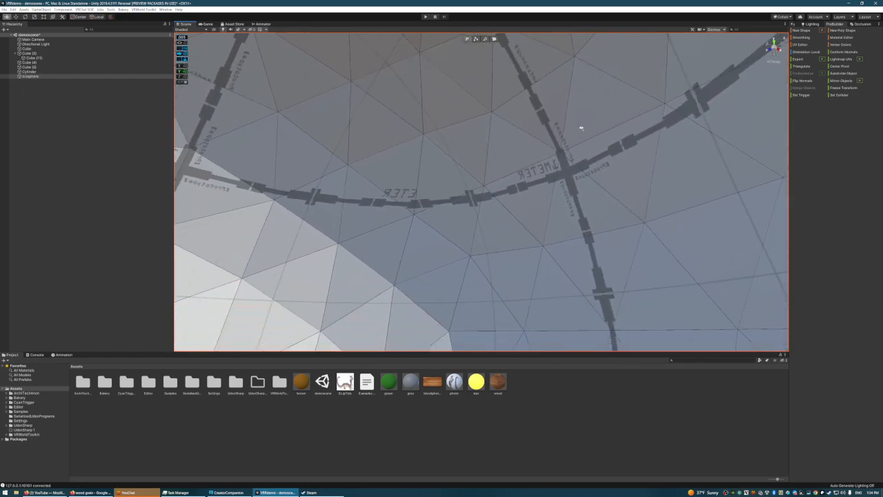
{"action": "right_click_drag", "start_coordinate": [615, 154], "coordinate": [501, 242]}
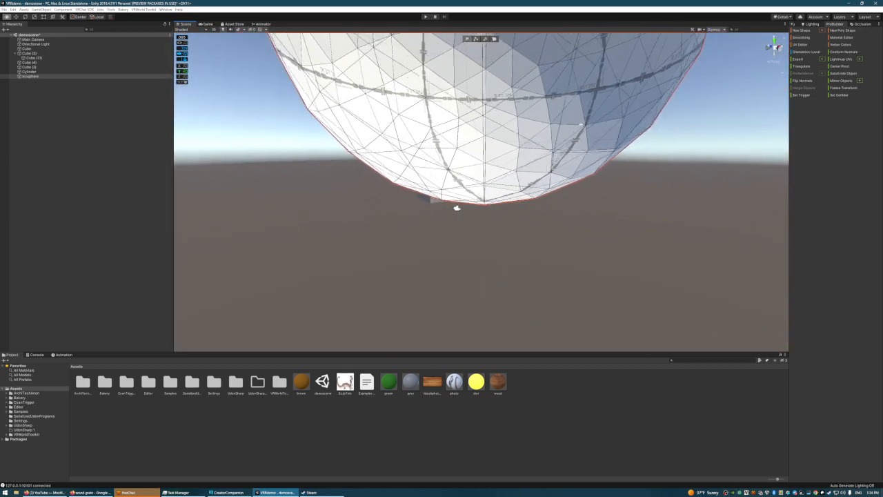
Step: Switch to vertex editing and select all the vertices in the lower part of the sphere
{"action": "right_click_drag", "start_coordinate": [449, 205], "coordinate": [552, 170]}
{"action": "right_click_drag", "start_coordinate": [491, 172], "coordinate": [678, 224]}
{"action": "right_click_drag", "start_coordinate": [451, 108], "coordinate": [449, 107]}
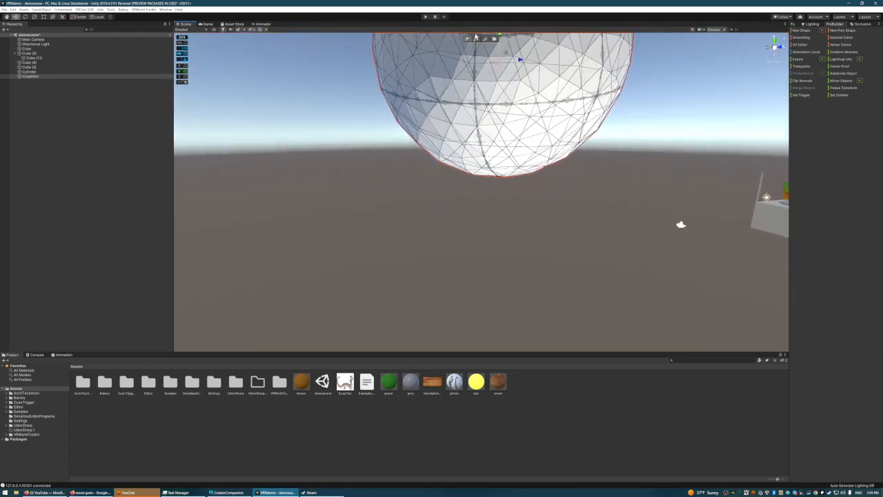
{"action": "left_click", "coordinate": [476, 39]}
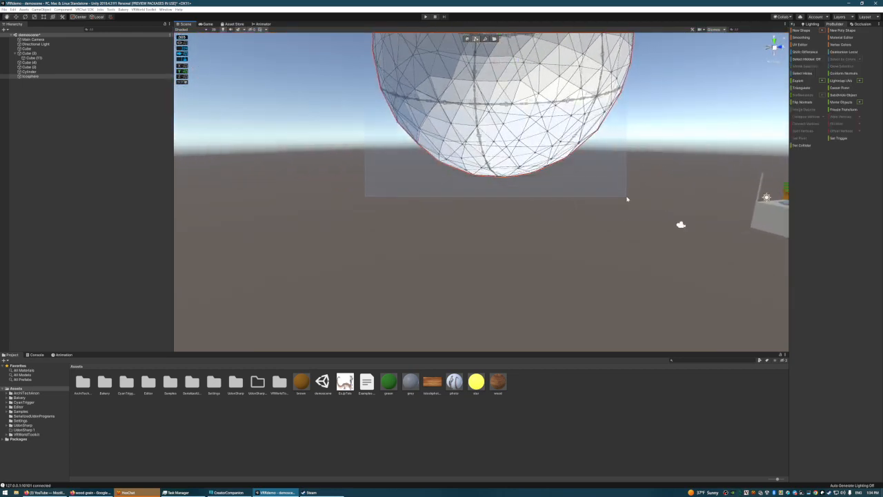
{"action": "left_click_drag", "start_coordinate": [626, 199], "coordinate": [627, 198]}
{"action": "key", "text": "f"}
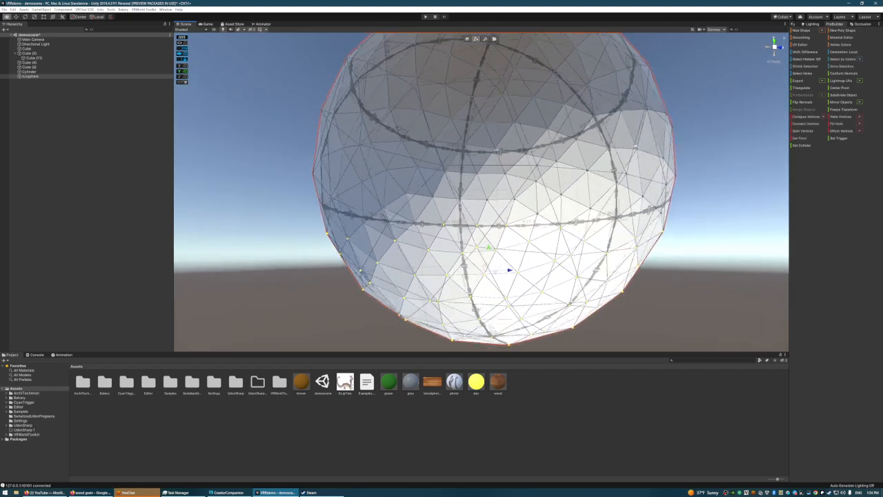
{"action": "key", "text": "w"}
{"action": "right_click_drag", "start_coordinate": [635, 146], "coordinate": [627, 178]}
{"action": "key", "text": "s"}
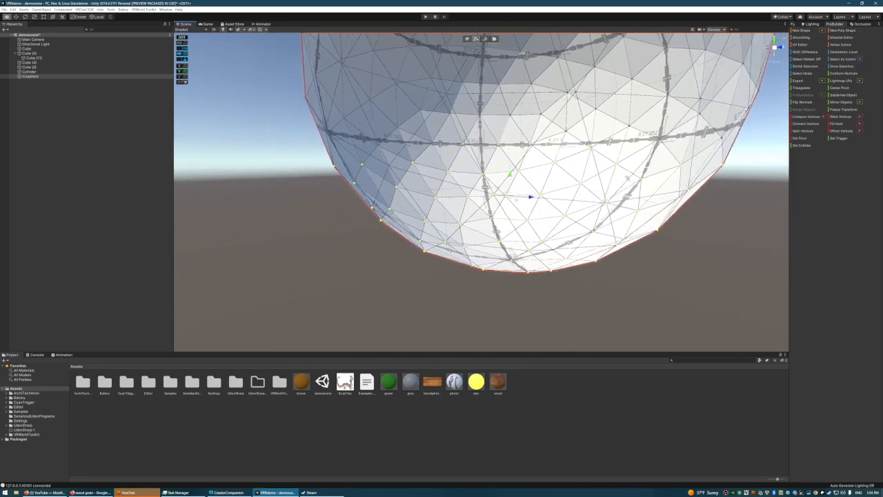
{"action": "scroll", "coordinate": [626, 180], "scroll_direction": "down", "scroll_amount": 4}
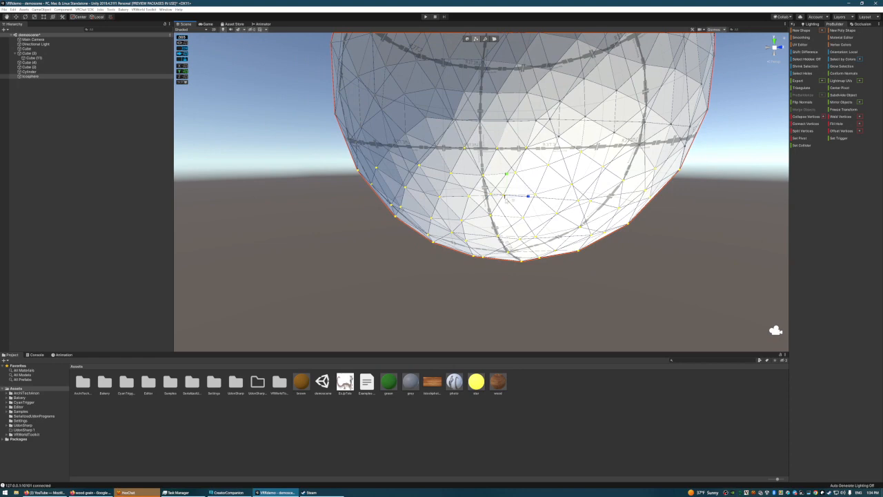
Step: Raise the sphere's selected lower vertices and scale them inward, checking the resulting floor from inside
{"action": "mouse_move", "coordinate": [496, 198]}
{"action": "left_mouse_down"}
{"action": "mouse_move", "coordinate": [512, 196]}
{"action": "mouse_move", "coordinate": [497, 197]}
{"action": "left_mouse_up"}
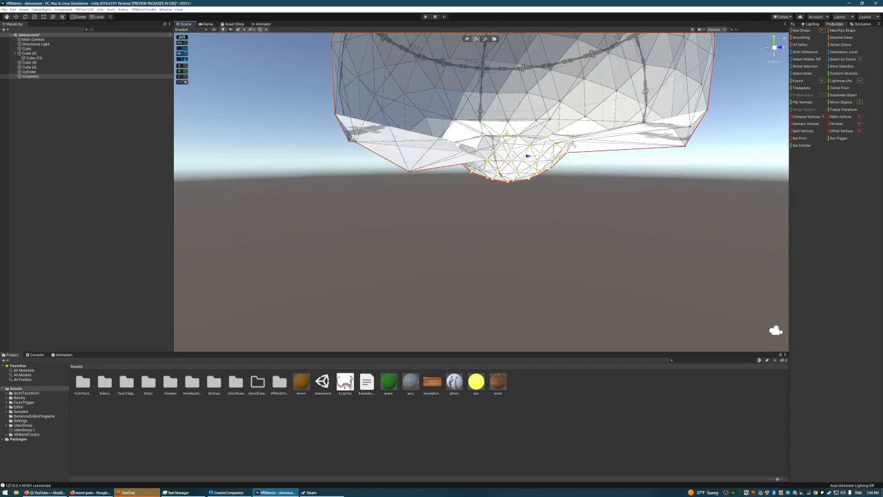
{"action": "key", "text": "w"}
{"action": "right_click_drag", "start_coordinate": [572, 144], "coordinate": [731, 178]}
{"action": "key", "text": "s"}
{"action": "key", "text": "a"}
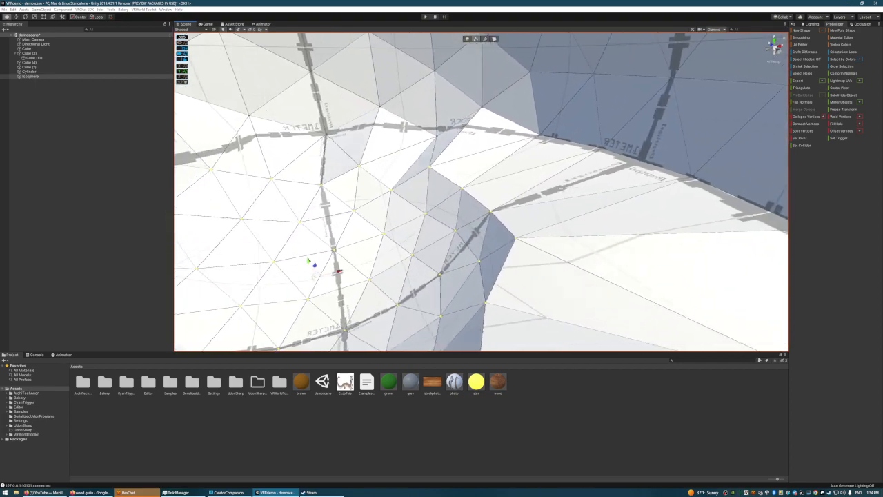
{"action": "key", "text": "s"}
{"action": "right_click_drag", "start_coordinate": [562, 187], "coordinate": [544, 231]}
{"action": "key", "text": "w"}
{"action": "key", "text": "s"}
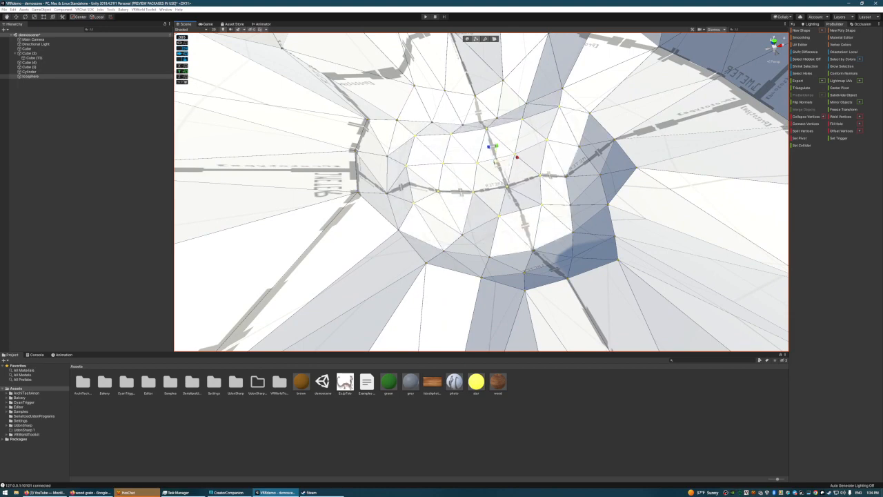
{"action": "right_click_drag", "start_coordinate": [485, 167], "coordinate": [576, 202]}
Step: Undo the inward scaling of the lower vertices so the raised floor spans the dome's width again
{"action": "key", "text": "ctrl+z"}
{"action": "key", "text": "ctrl+z"}
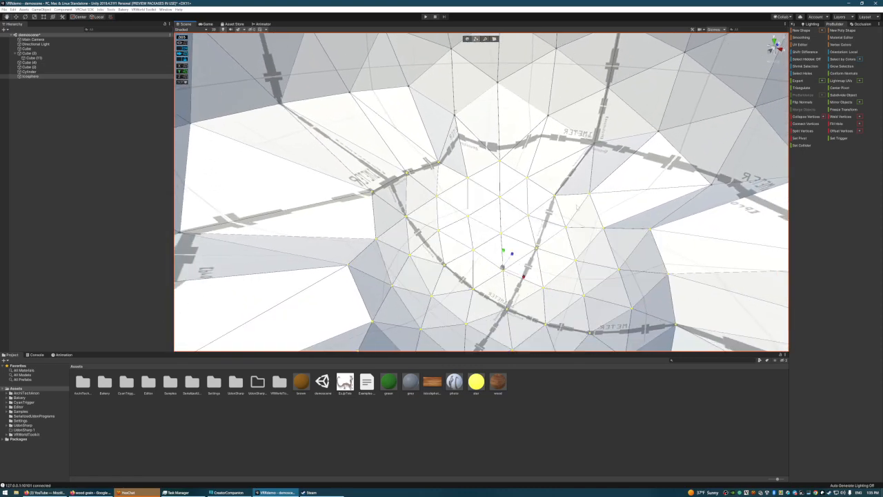
{"action": "key", "text": "ctrl+z"}
{"action": "key", "text": "ctrl+z"}
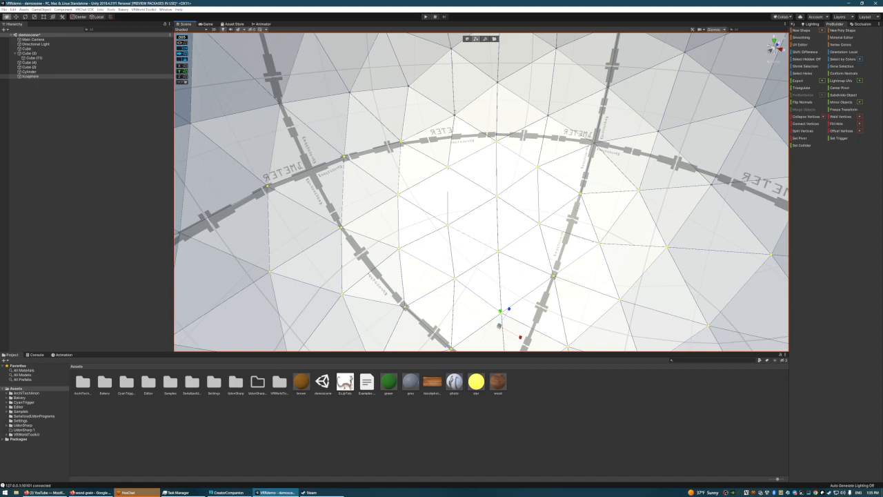
{"action": "right_click_drag", "start_coordinate": [454, 114], "coordinate": [496, 198]}
{"action": "key", "text": "w"}
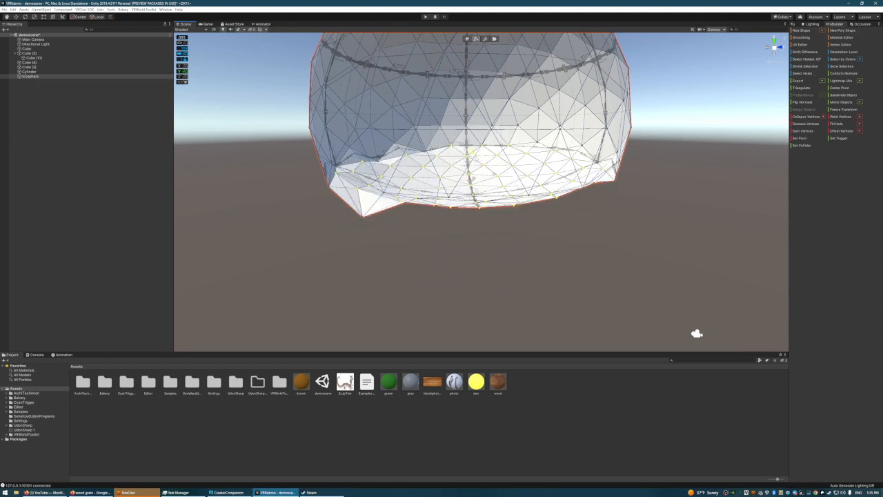
Step: Return to object editing and create a second, smaller sphere between the dome and the furnished platform
{"action": "right_click_drag", "start_coordinate": [473, 189], "coordinate": [538, 307]}
{"action": "key", "text": "w"}
{"action": "right_click_drag", "start_coordinate": [380, 250], "coordinate": [524, 165]}
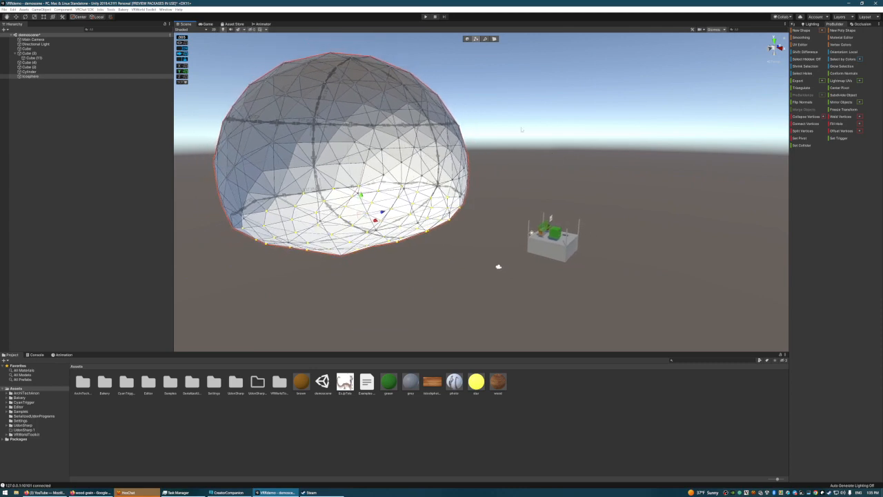
{"action": "right_click_drag", "start_coordinate": [521, 129], "coordinate": [466, 120]}
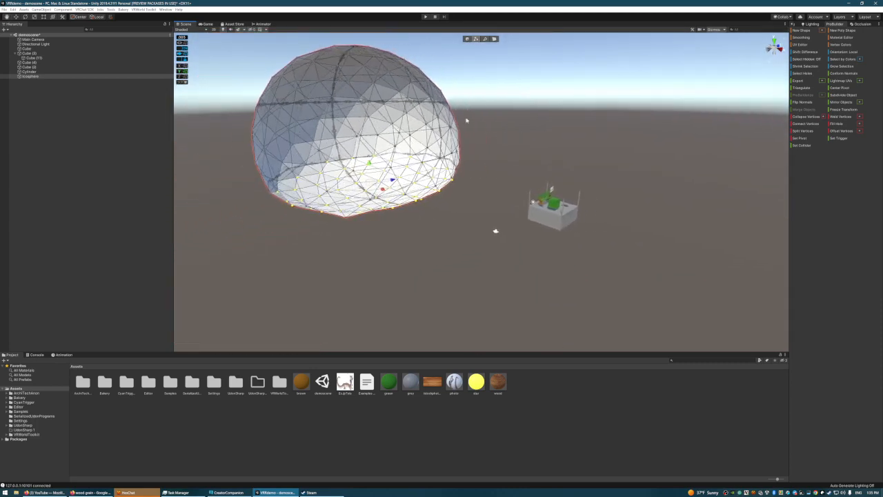
{"action": "left_click", "coordinate": [467, 38]}
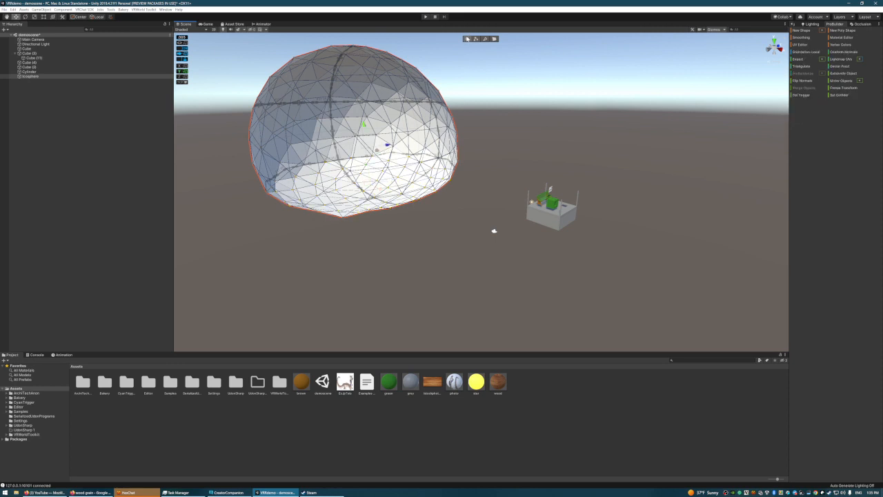
{"action": "left_click", "coordinate": [803, 31]}
{"action": "right_click_drag", "start_coordinate": [580, 147], "coordinate": [581, 136]}
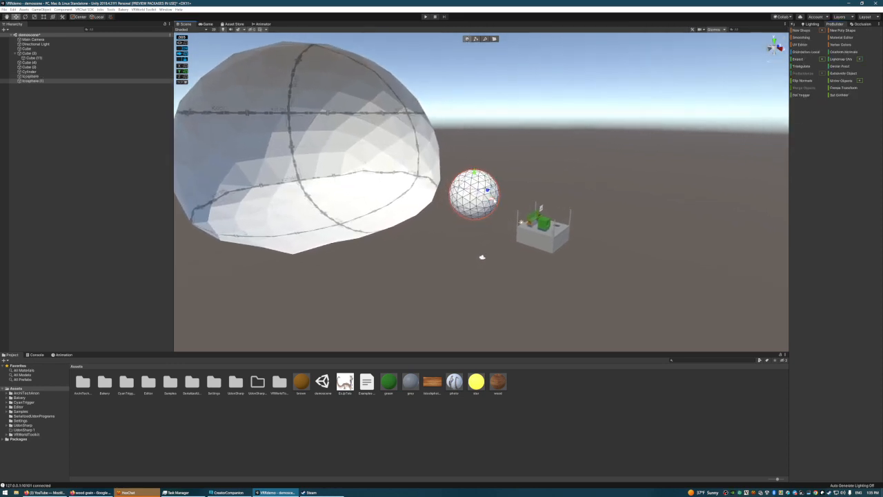
Step: Move the second sphere along its axes to a spot clear of the dome and scale it up
{"action": "left_click_drag", "start_coordinate": [494, 201], "coordinate": [513, 205]}
{"action": "right_click_drag", "start_coordinate": [502, 200], "coordinate": [530, 210]}
{"action": "left_click_drag", "start_coordinate": [452, 180], "coordinate": [520, 179]}
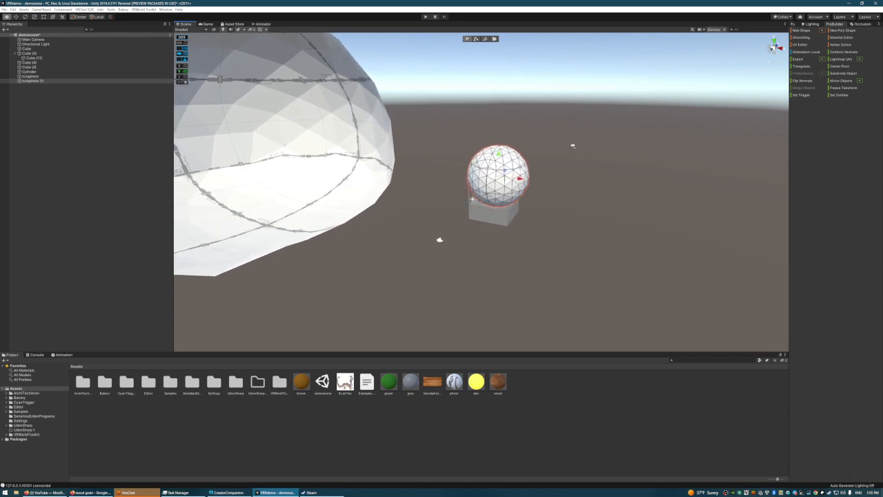
{"action": "mouse_move", "coordinate": [520, 179]}
{"action": "right_mouse_down"}
{"action": "mouse_move", "coordinate": [509, 186]}
{"action": "mouse_move", "coordinate": [525, 194]}
{"action": "right_mouse_up"}
{"action": "key", "text": "r"}
{"action": "left_click_drag", "start_coordinate": [549, 161], "coordinate": [600, 152]}
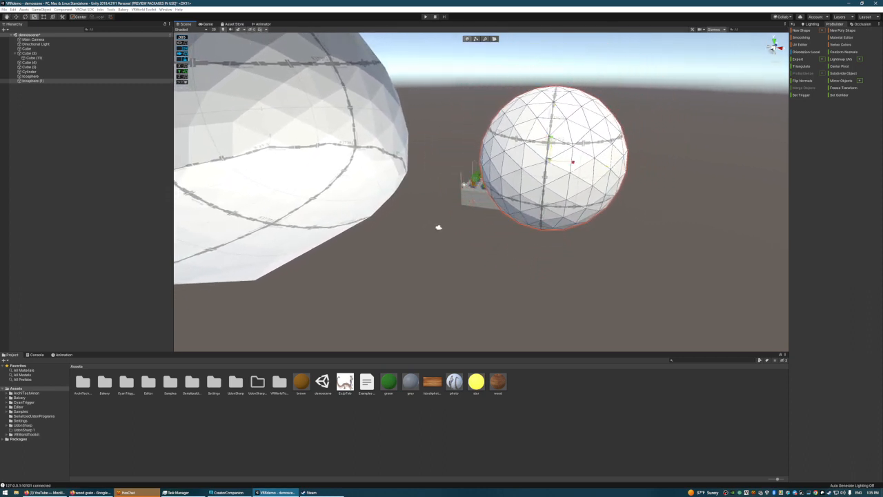
Step: Stretch the second sphere lengthwise into a long flat ellipsoid and place it with one end cutting into the dome's side
{"action": "right_click_drag", "start_coordinate": [600, 152], "coordinate": [672, 143]}
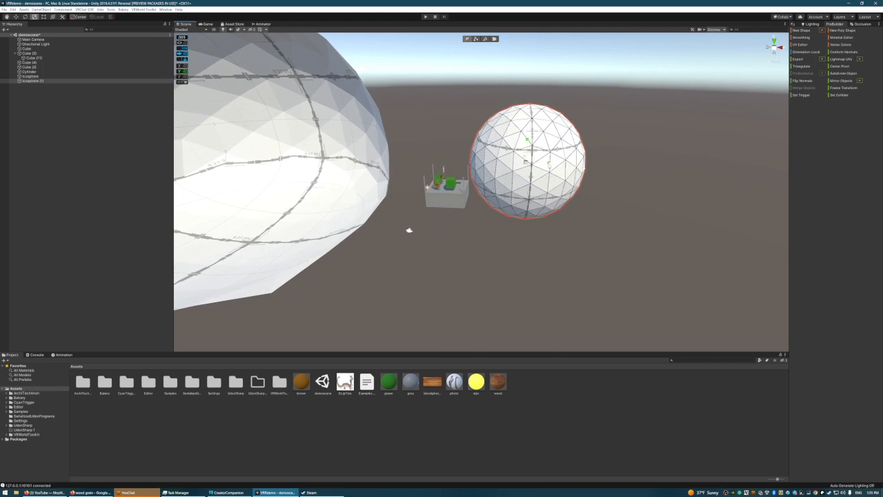
{"action": "left_click_drag", "start_coordinate": [549, 163], "coordinate": [612, 166]}
{"action": "key", "text": "s"}
{"action": "right_click_drag", "start_coordinate": [550, 222], "coordinate": [542, 225]}
{"action": "left_click_drag", "start_coordinate": [523, 150], "coordinate": [522, 173]}
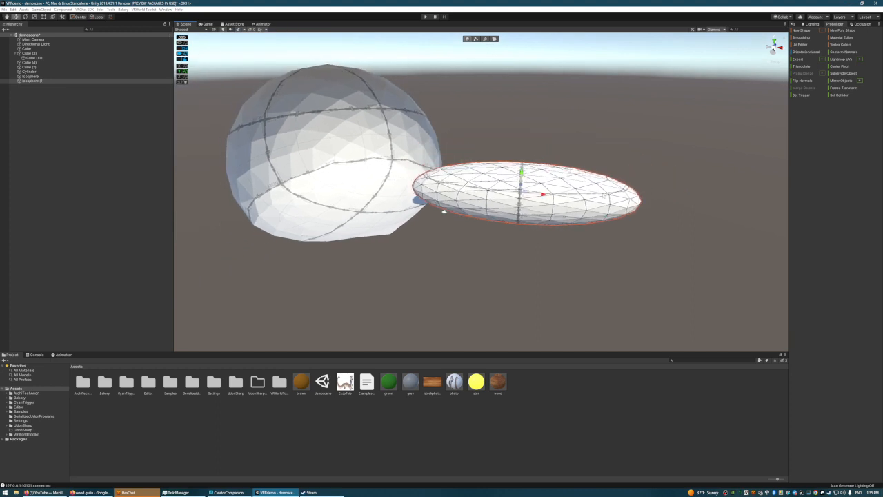
Step: Flip the ellipsoid's normals so that its faces point inward
{"action": "right_click_drag", "start_coordinate": [605, 196], "coordinate": [629, 200]}
{"action": "key", "text": "w"}
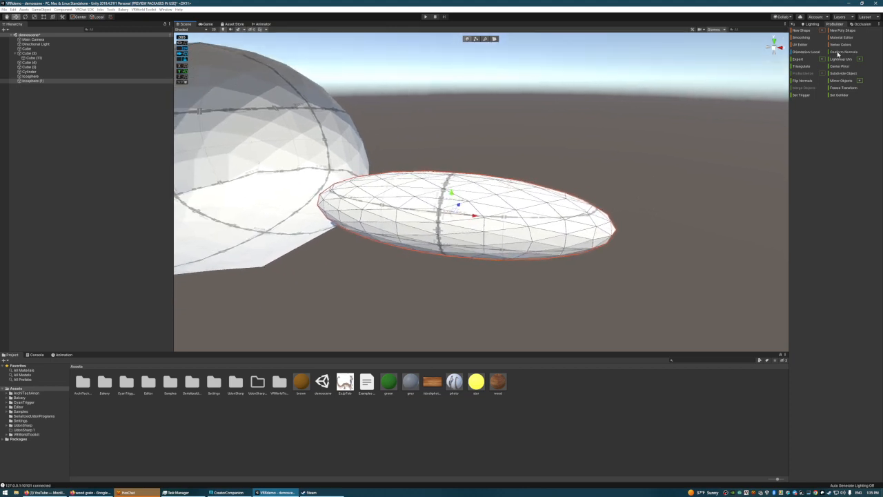
{"action": "left_click", "coordinate": [804, 82]}
{"action": "key", "text": "w"}
{"action": "right_click_drag", "start_coordinate": [607, 158], "coordinate": [626, 163]}
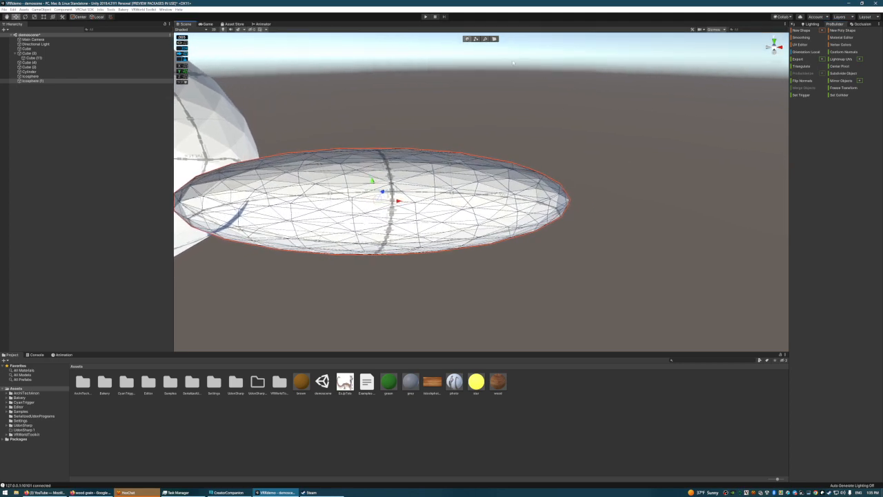
Step: Switch to vertex editing and pull the vertices at the ellipsoid's outer end farther away from the dome
{"action": "left_click", "coordinate": [476, 40]}
{"action": "right_click_drag", "start_coordinate": [532, 86], "coordinate": [539, 112]}
{"action": "key", "text": "s"}
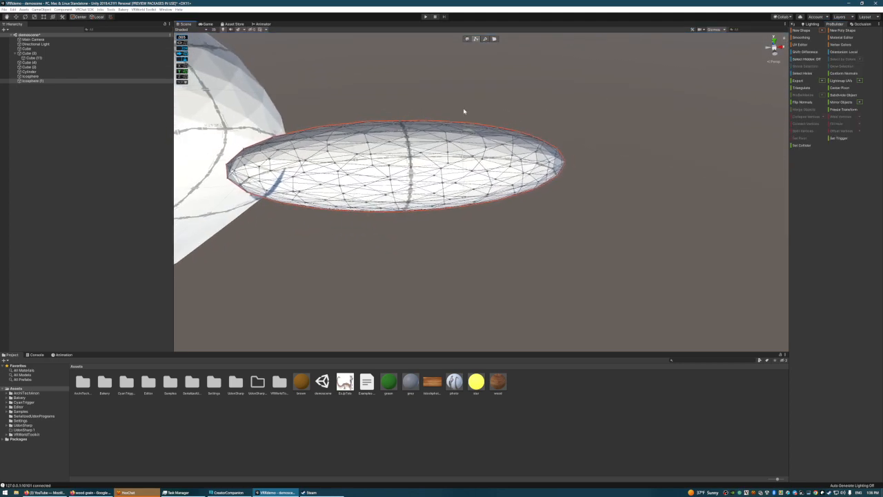
{"action": "left_click_drag", "start_coordinate": [463, 108], "coordinate": [603, 210]}
{"action": "right_click_drag", "start_coordinate": [597, 227], "coordinate": [587, 179]}
{"action": "key", "text": "w"}
{"action": "key", "text": "s"}
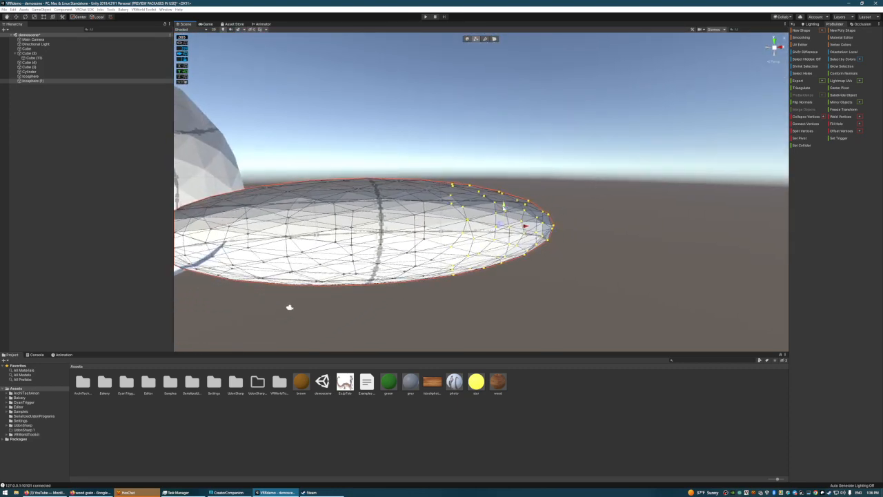
{"action": "left_click_drag", "start_coordinate": [503, 205], "coordinate": [594, 278]}
{"action": "left_click_drag", "start_coordinate": [551, 229], "coordinate": [623, 227]}
Step: Try to delete the ellipsoid's end vertices that protrude into the dome
{"action": "right_click_drag", "start_coordinate": [623, 228], "coordinate": [430, 113]}
{"action": "key", "text": "w"}
{"action": "key", "text": "s"}
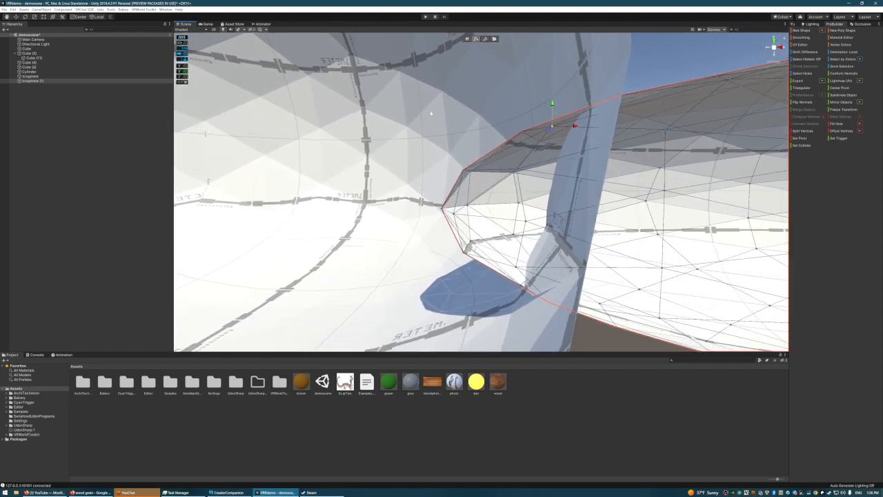
{"action": "left_click", "coordinate": [533, 298]}
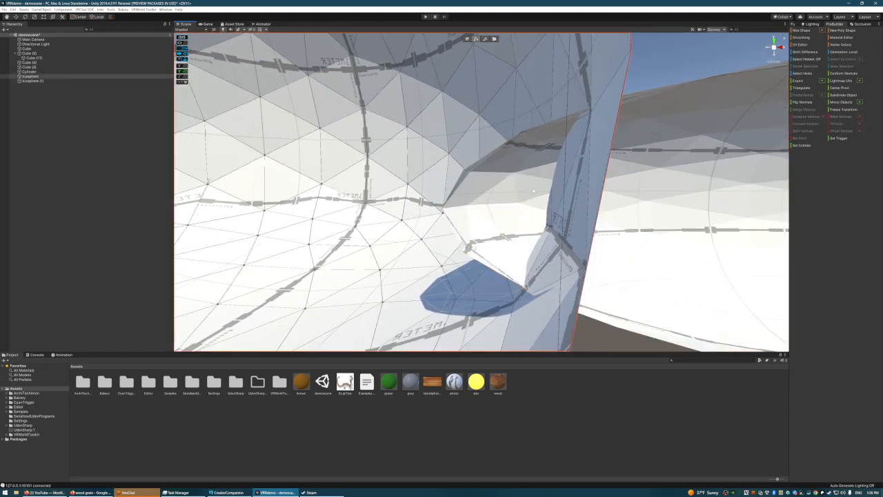
{"action": "left_click", "coordinate": [498, 179]}
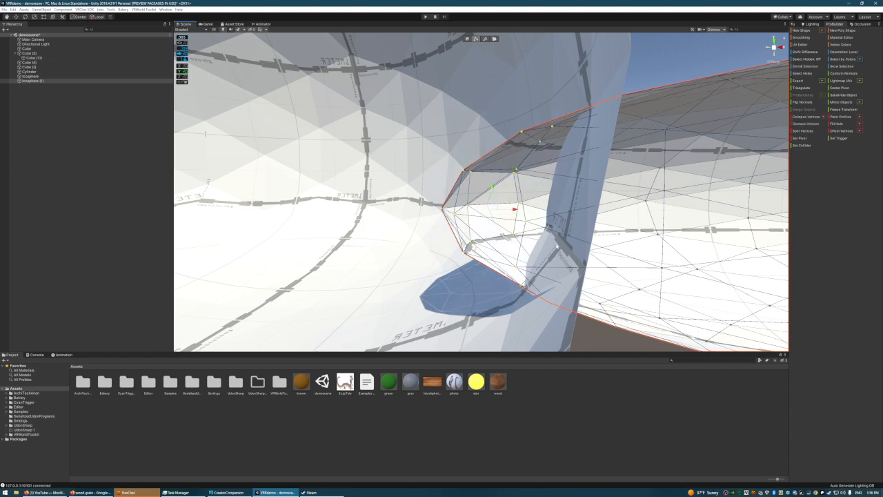
{"action": "key", "text": "Delete"}
{"action": "key", "text": "ctrl+z"}
Step: Switch to face editing, select the ellipsoid faces protruding into the dome on the near side, and delete them
{"action": "left_click", "coordinate": [494, 40]}
{"action": "key", "text": "w"}
{"action": "right_click_drag", "start_coordinate": [519, 168], "coordinate": [554, 167]}
{"action": "left_click", "coordinate": [555, 167]}
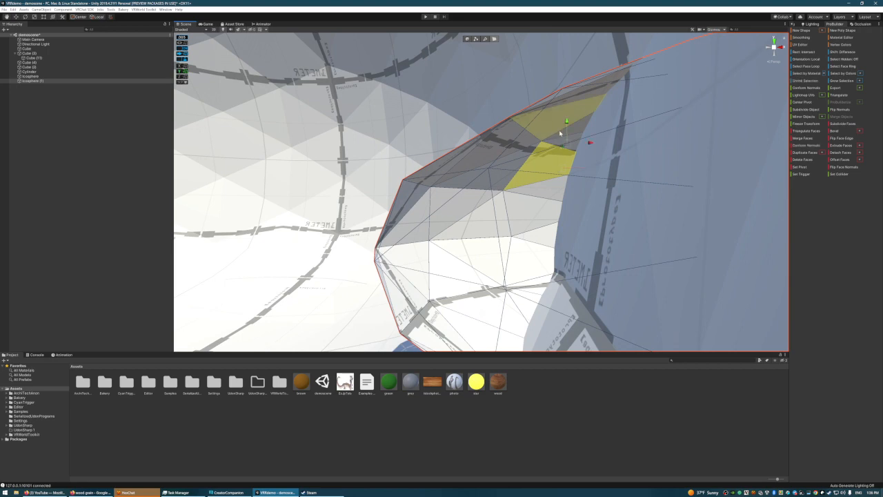
{"action": "left_click", "coordinate": [561, 134], "text": "shift"}
{"action": "left_click", "coordinate": [505, 139], "text": "shift"}
{"action": "left_click", "coordinate": [467, 146], "text": "shift"}
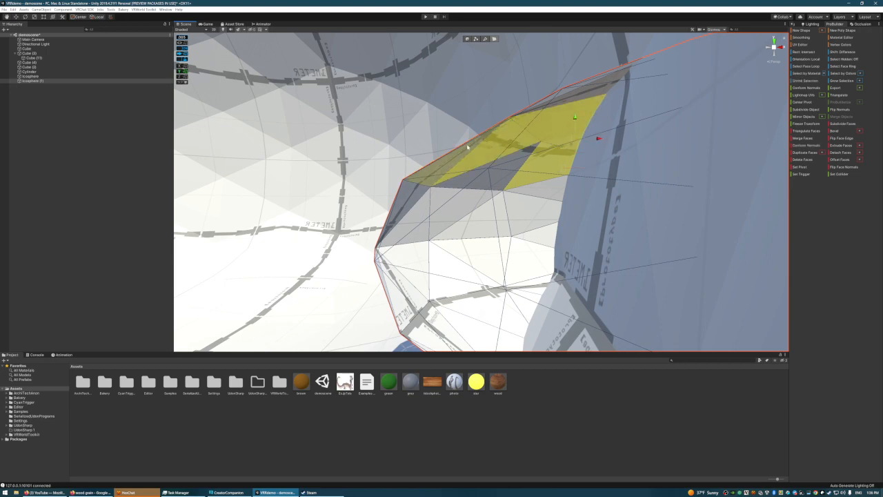
{"action": "left_click", "coordinate": [509, 165], "text": "shift"}
{"action": "left_click", "coordinate": [481, 202], "text": "shift"}
{"action": "left_click", "coordinate": [529, 204], "text": "shift"}
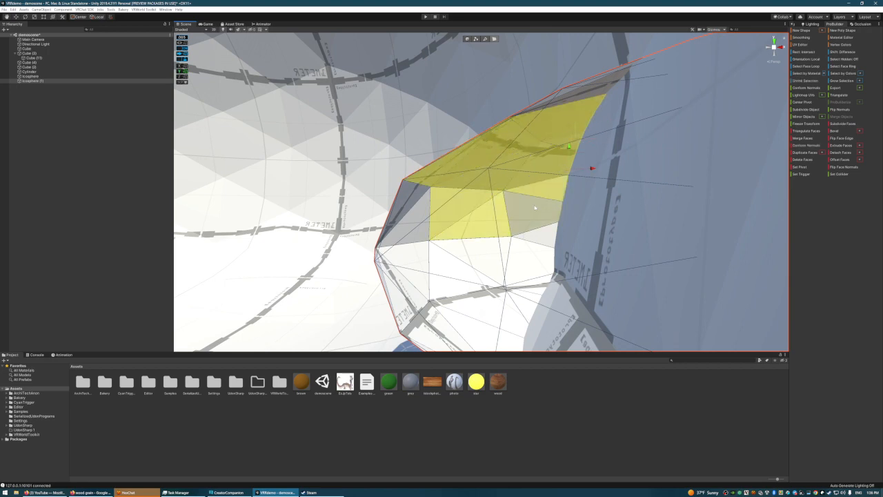
{"action": "left_click", "coordinate": [529, 259], "text": "shift"}
{"action": "left_click", "coordinate": [489, 256], "text": "shift"}
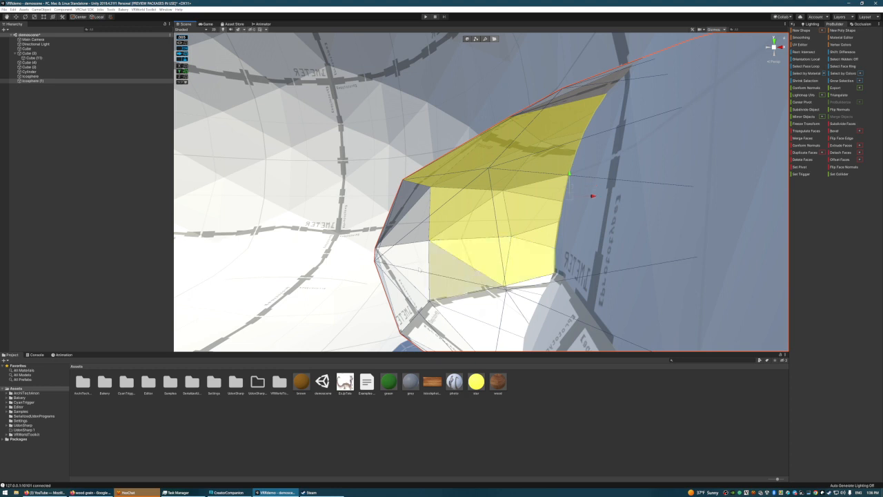
{"action": "left_click", "coordinate": [452, 273], "text": "shift"}
{"action": "left_click", "coordinate": [414, 264], "text": "shift"}
{"action": "left_click", "coordinate": [403, 298], "text": "shift"}
{"action": "left_click", "coordinate": [396, 221], "text": "shift"}
{"action": "left_click", "coordinate": [420, 221], "text": "shift"}
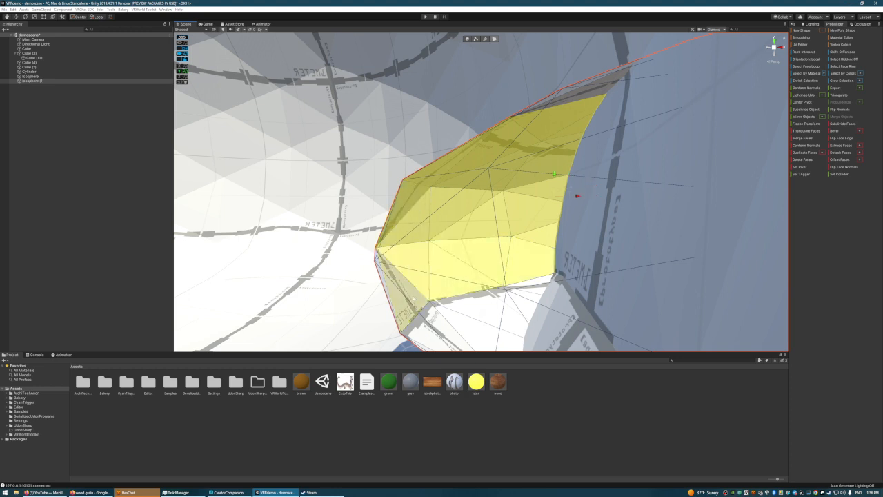
{"action": "left_click", "coordinate": [490, 311], "text": "shift"}
{"action": "left_click", "coordinate": [478, 334], "text": "shift"}
{"action": "left_click", "coordinate": [438, 331], "text": "shift"}
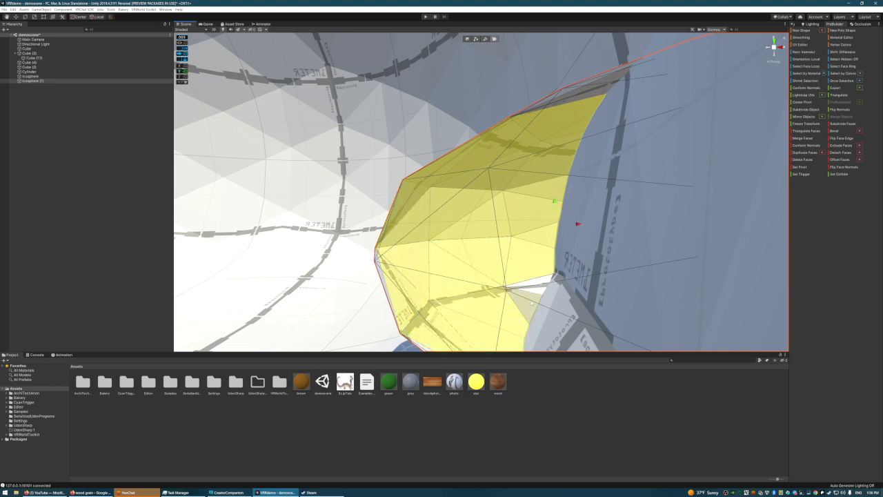
{"action": "key", "text": "BackSpace"}
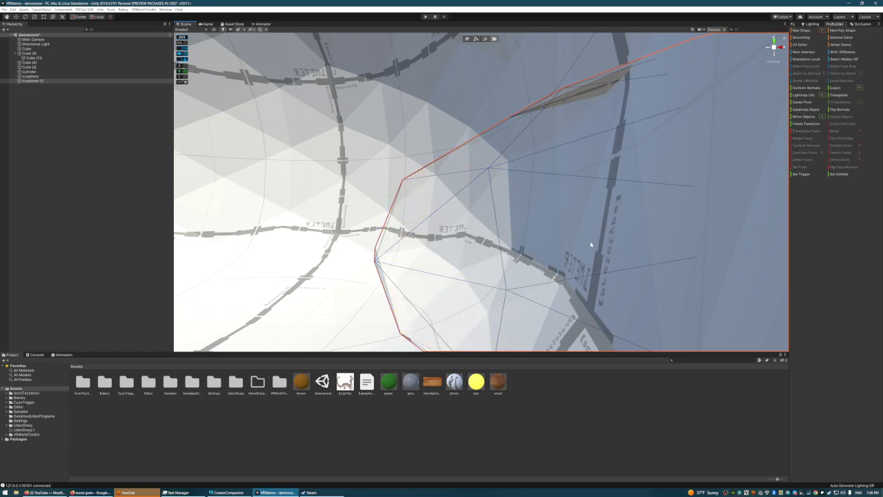
Step: Select the remaining ellipsoid faces protruding into the dome, viewed from the opposite side, and delete them
{"action": "right_click_drag", "start_coordinate": [591, 244], "coordinate": [34, 259]}
{"action": "key", "text": "s"}
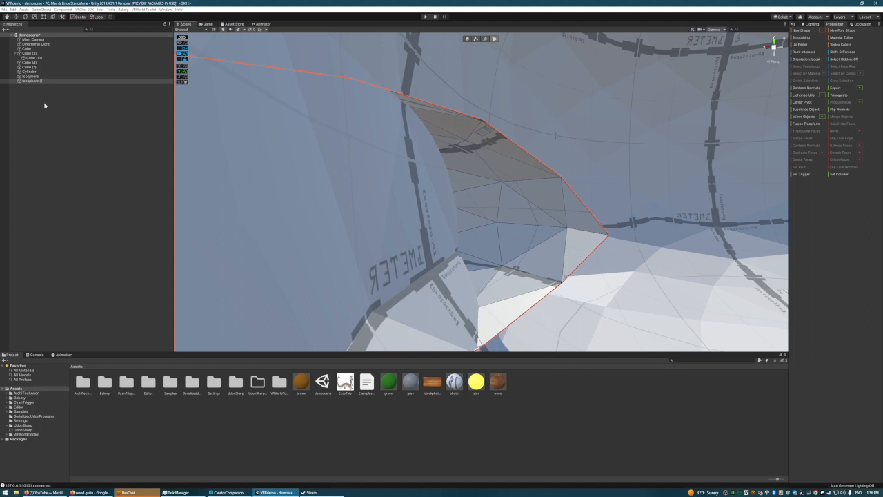
{"action": "left_click", "coordinate": [437, 116]}
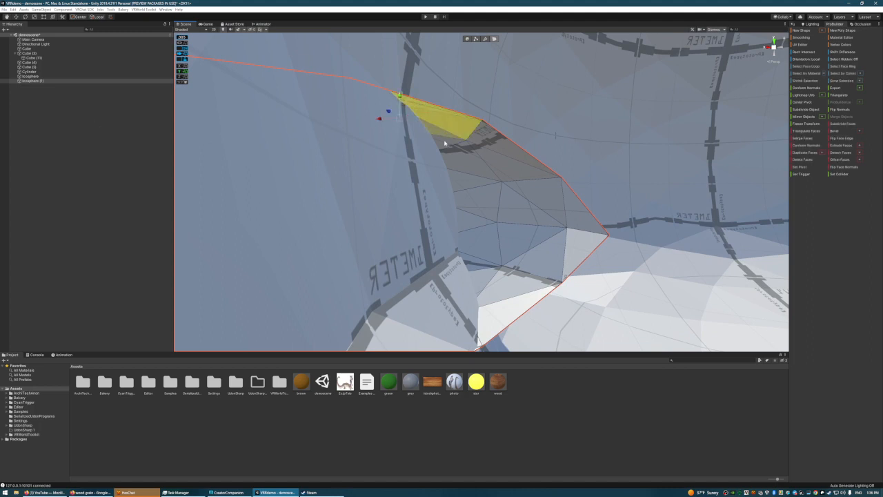
{"action": "left_click", "coordinate": [465, 156], "text": "shift"}
{"action": "left_click", "coordinate": [486, 142], "text": "shift"}
{"action": "left_click", "coordinate": [498, 165], "text": "shift"}
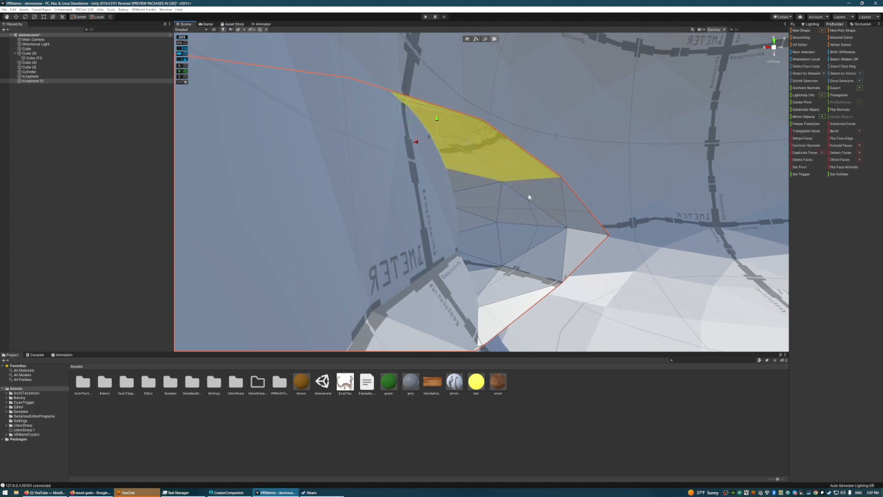
{"action": "left_click", "coordinate": [486, 202], "text": "shift"}
{"action": "left_click", "coordinate": [514, 237], "text": "shift"}
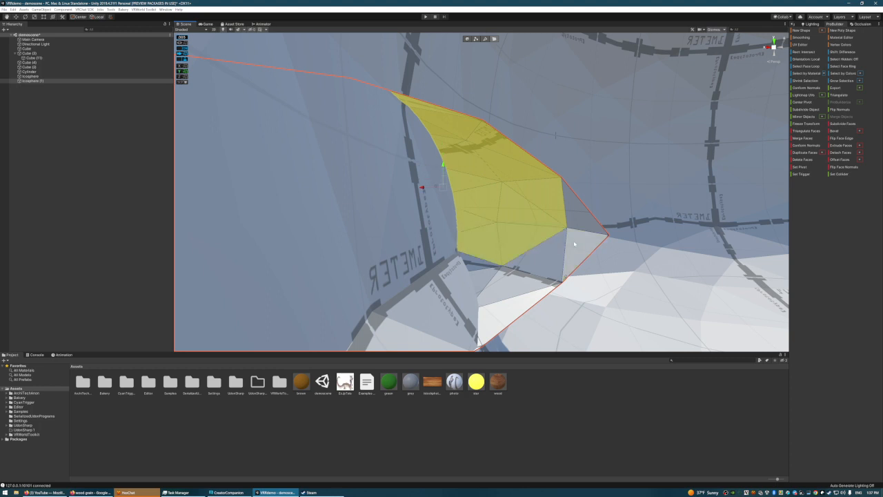
{"action": "left_click", "coordinate": [580, 228], "text": "shift"}
{"action": "left_click", "coordinate": [524, 272], "text": "shift"}
{"action": "left_click", "coordinate": [504, 293], "text": "shift"}
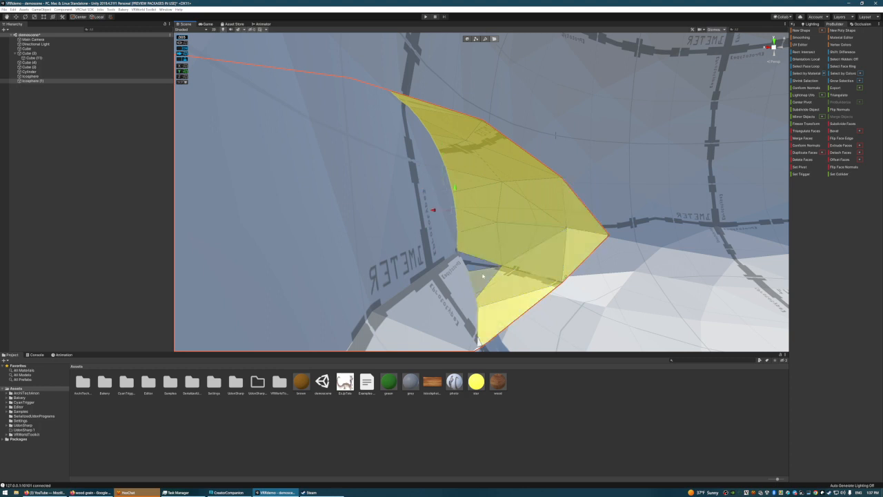
{"action": "left_click", "coordinate": [478, 265], "text": "shift"}
{"action": "key", "text": "Delete"}
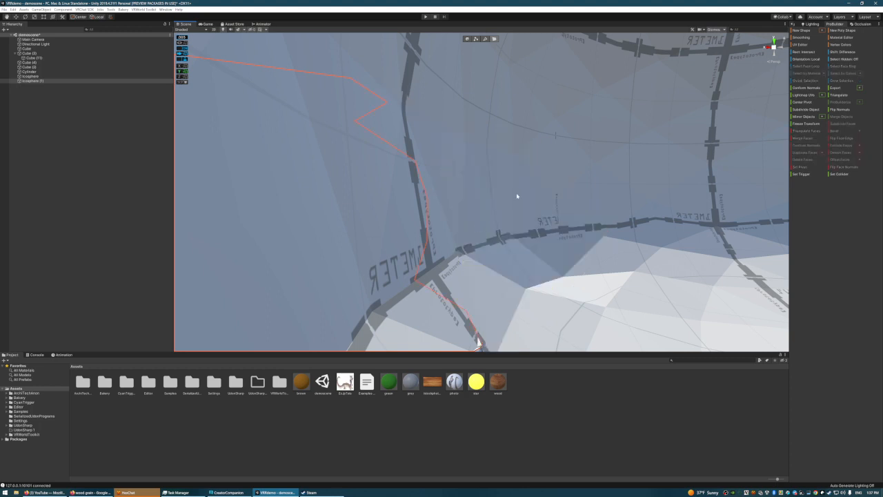
Step: Select the dome wall faces that block the ellipsoid tunnel and delete them to cut an opening
{"action": "right_click_drag", "start_coordinate": [545, 177], "coordinate": [423, 188]}
{"action": "key", "text": "w"}
{"action": "left_click", "coordinate": [456, 175]}
{"action": "key", "text": "s"}
{"action": "mouse_move", "coordinate": [544, 138]}
{"action": "right_mouse_down"}
{"action": "mouse_move", "coordinate": [549, 123]}
{"action": "mouse_move", "coordinate": [544, 142]}
{"action": "right_mouse_up"}
{"action": "left_click", "coordinate": [487, 232], "text": "shift"}
{"action": "left_click", "coordinate": [431, 141], "text": "shift"}
{"action": "left_click", "coordinate": [546, 178], "text": "shift"}
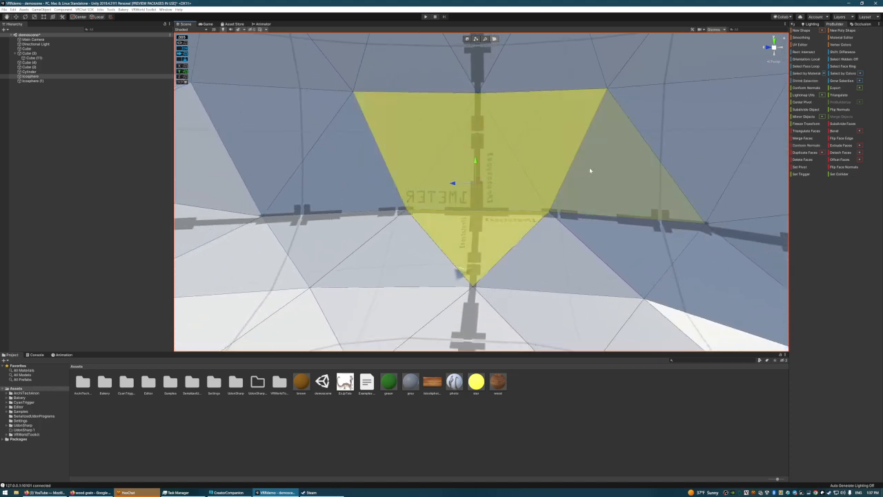
{"action": "key", "text": "Delete"}
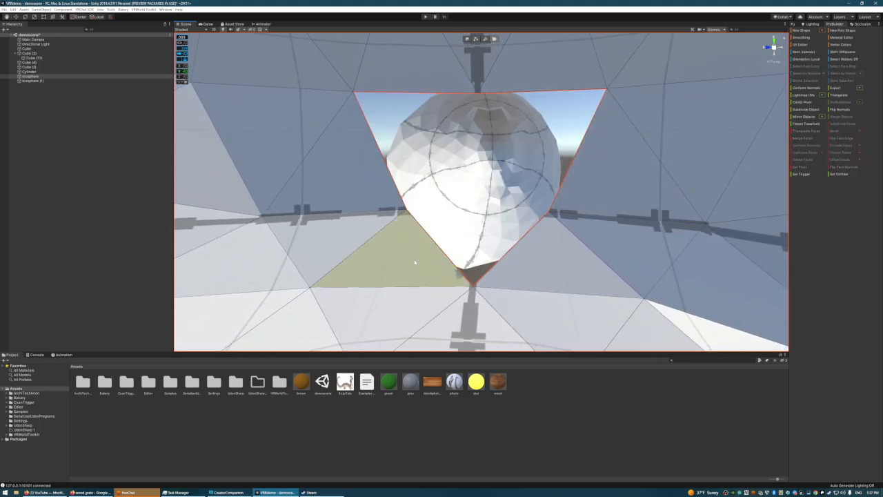
Step: Delete the two dome faces on either side of the opening's lower point to widen its base
{"action": "left_click", "coordinate": [406, 241]}
{"action": "key", "text": "Delete"}
{"action": "left_click", "coordinate": [542, 237]}
{"action": "key", "text": "Delete"}
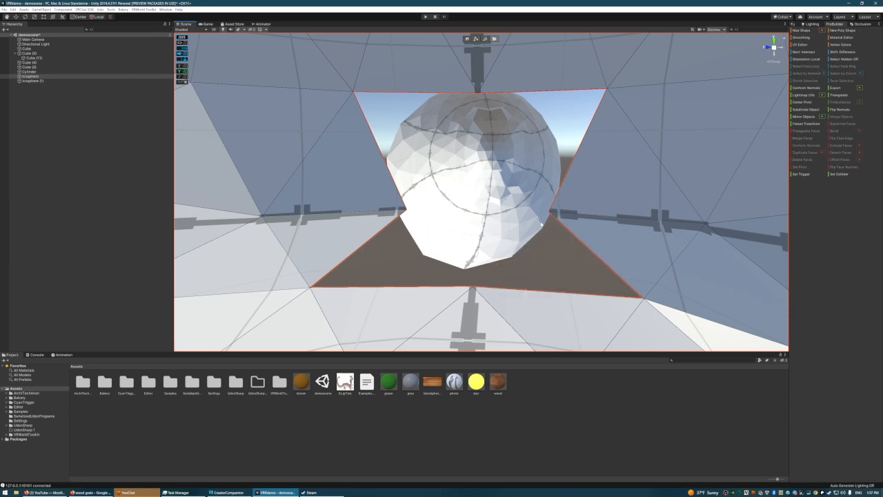
Step: Return to object editing and merge the dome and the ellipsoid tunnel into a single object
{"action": "key", "text": "w"}
{"action": "right_click_drag", "start_coordinate": [541, 223], "coordinate": [538, 172]}
{"action": "key", "text": "s"}
{"action": "left_click", "coordinate": [519, 221]}
{"action": "key", "text": "w"}
{"action": "key", "text": "s"}
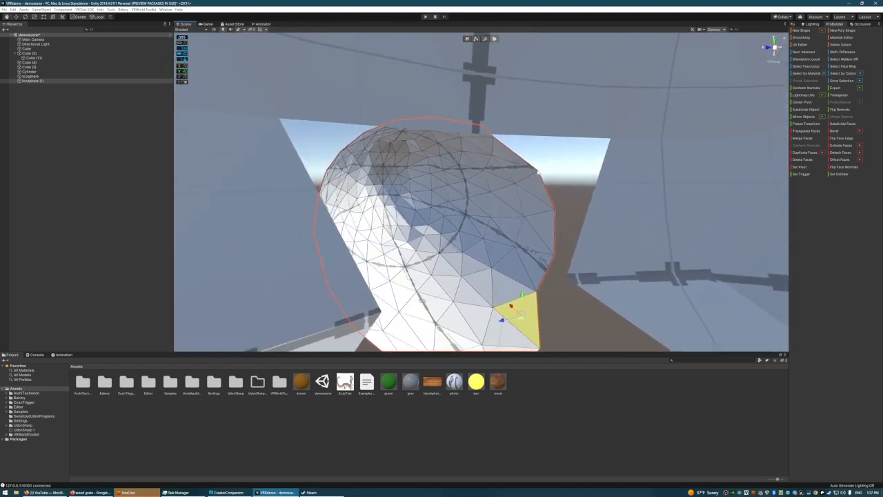
{"action": "left_click", "coordinate": [510, 169]}
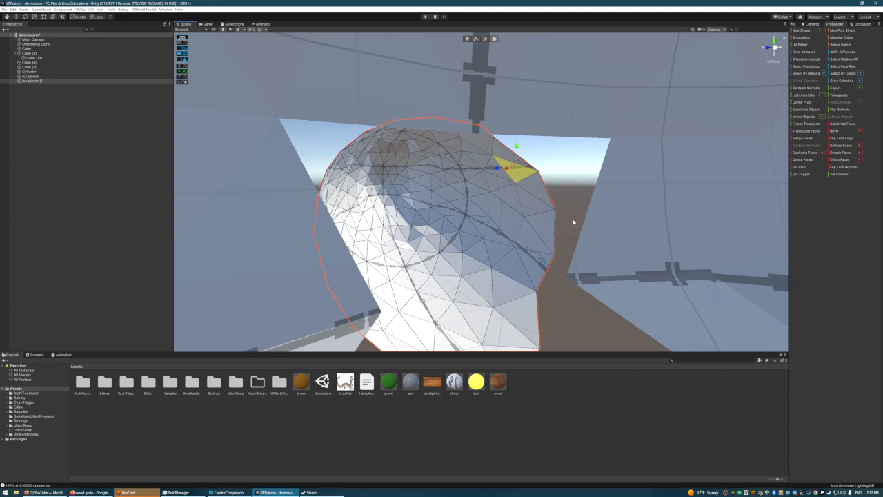
{"action": "left_click", "coordinate": [468, 40]}
{"action": "left_click", "coordinate": [687, 142], "text": "shift"}
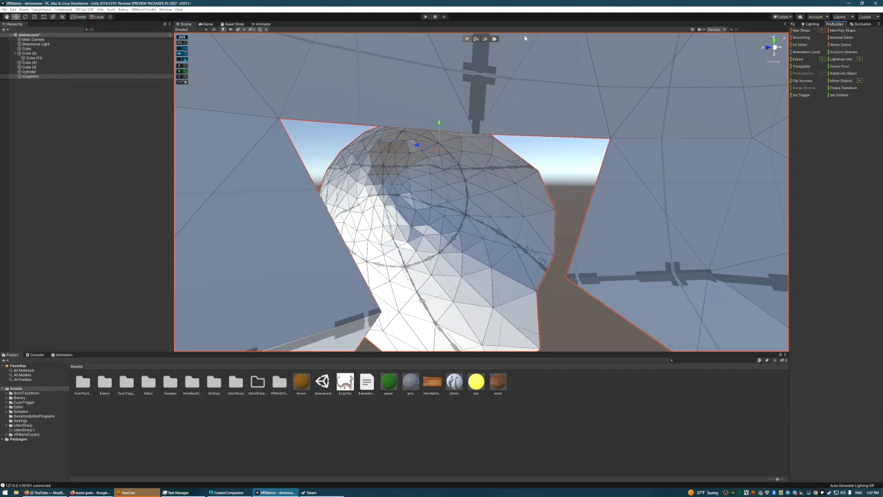
Step: In vertex editing, move the tunnel's upper rim vertices onto the upper corner and edge of the dome opening
{"action": "left_click", "coordinate": [476, 40]}
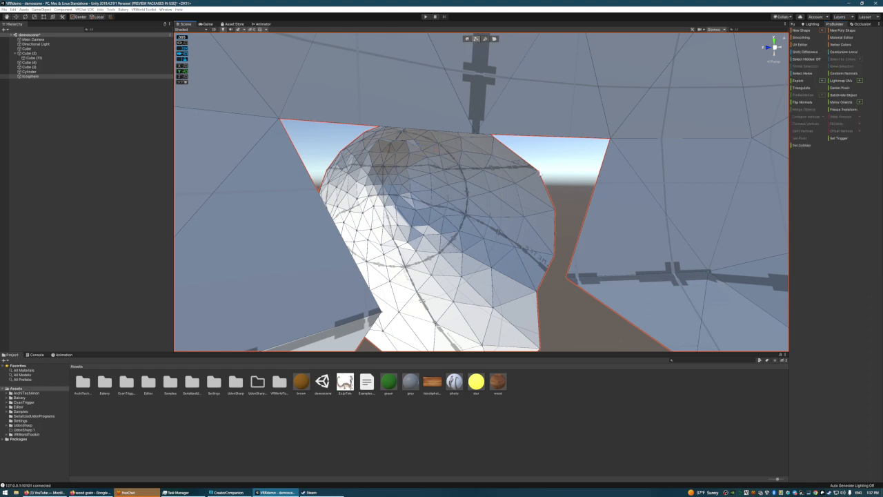
{"action": "key", "text": "a"}
{"action": "right_click_drag", "start_coordinate": [555, 174], "coordinate": [605, 178]}
{"action": "left_click_drag", "start_coordinate": [528, 155], "coordinate": [581, 155]}
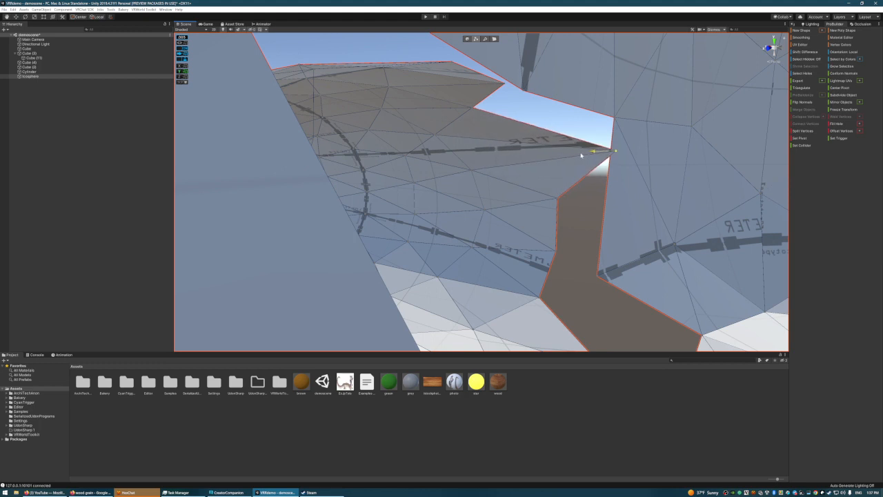
{"action": "left_click_drag", "start_coordinate": [618, 127], "coordinate": [618, 95]}
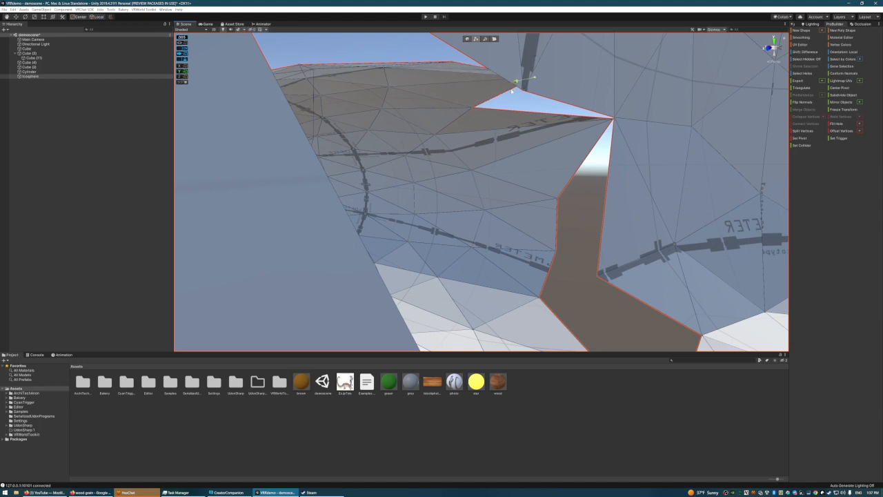
{"action": "left_click_drag", "start_coordinate": [536, 59], "coordinate": [535, 69]}
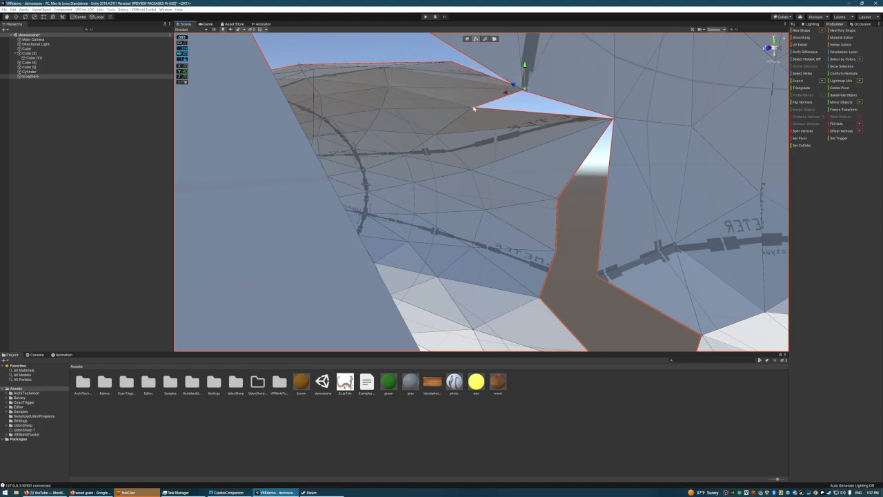
{"action": "left_click_drag", "start_coordinate": [453, 110], "coordinate": [507, 109]}
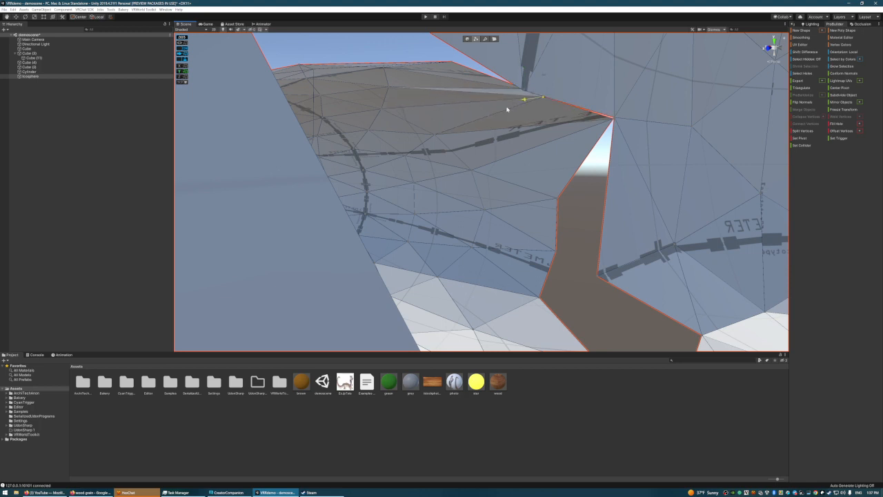
Step: Move the tunnel's side rim vertices outward so they meet the side edge of the dome opening
{"action": "right_click_drag", "start_coordinate": [604, 118], "coordinate": [545, 153]}
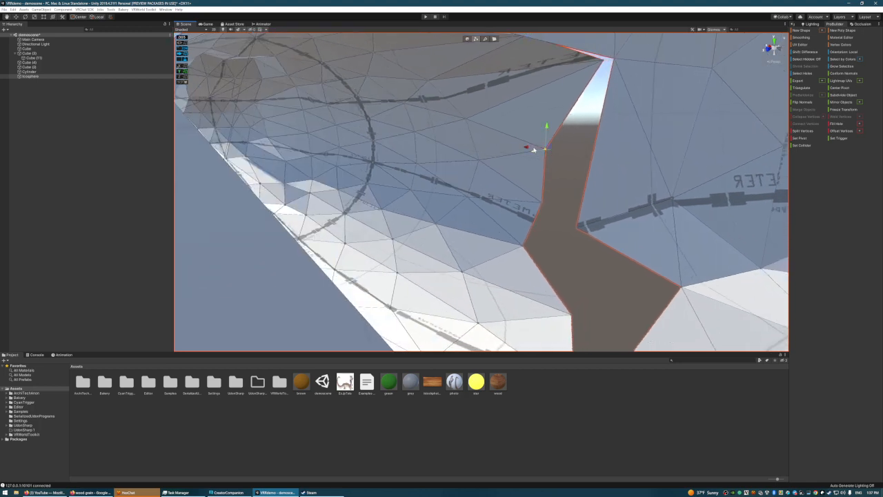
{"action": "left_click_drag", "start_coordinate": [526, 147], "coordinate": [562, 158]}
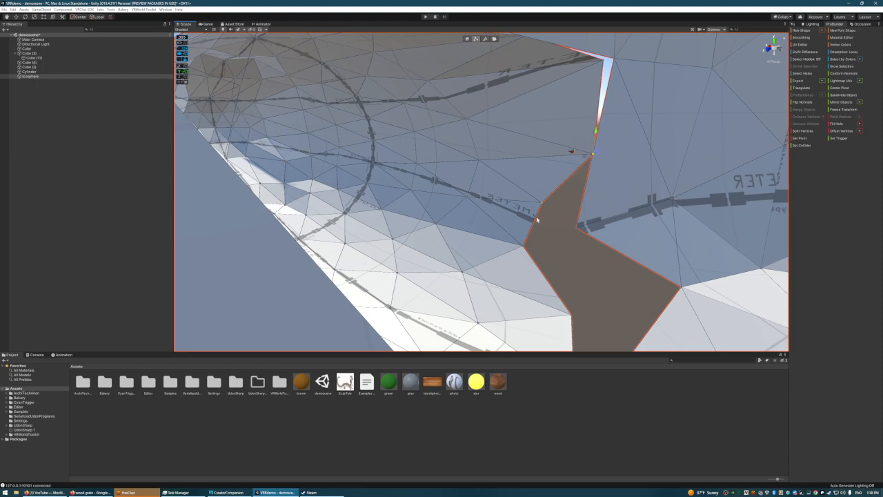
{"action": "left_click_drag", "start_coordinate": [526, 200], "coordinate": [554, 218]}
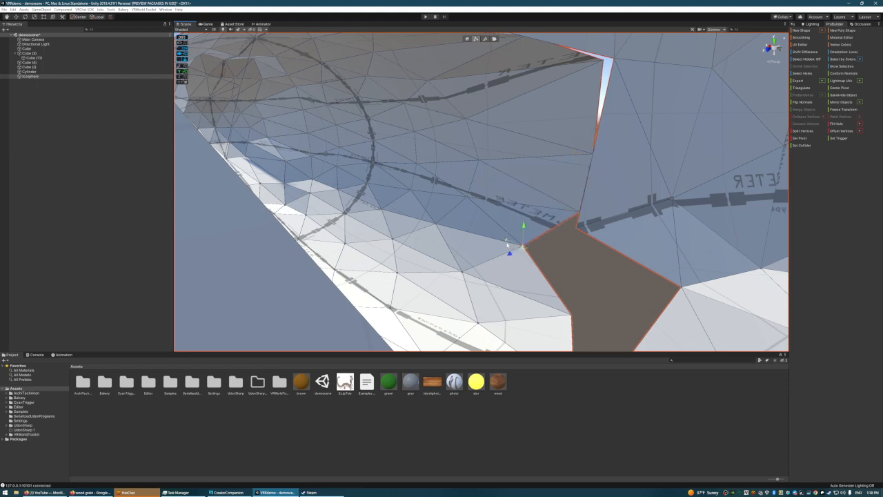
{"action": "left_click_drag", "start_coordinate": [507, 244], "coordinate": [610, 255]}
Step: Pull the tunnel's lower rim vertices down to the dome opening's base and lower corner to close the floor gap
{"action": "right_click_drag", "start_coordinate": [747, 249], "coordinate": [447, 302]}
{"action": "left_click_drag", "start_coordinate": [416, 281], "coordinate": [557, 302]}
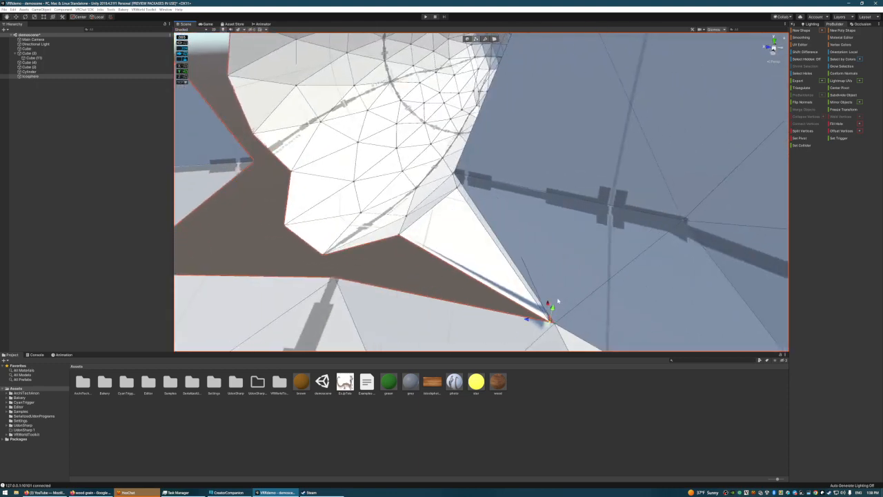
{"action": "right_click_drag", "start_coordinate": [558, 303], "coordinate": [529, 256]}
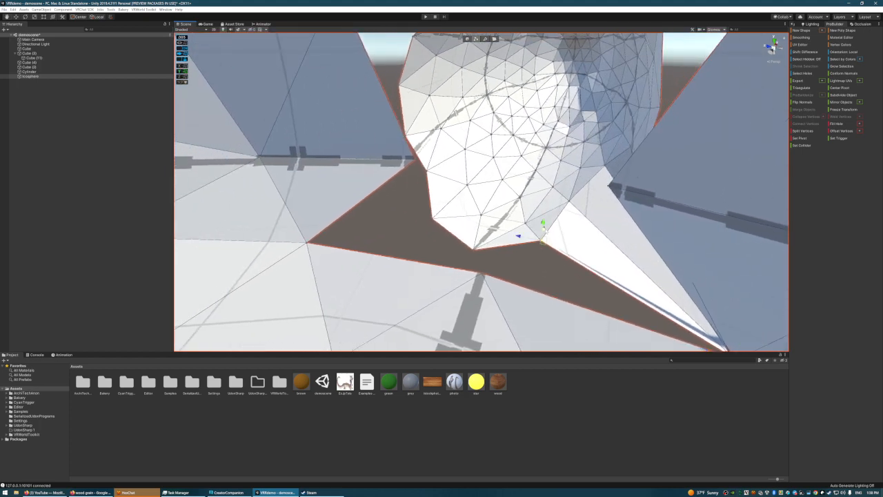
{"action": "left_click_drag", "start_coordinate": [543, 234], "coordinate": [532, 272]}
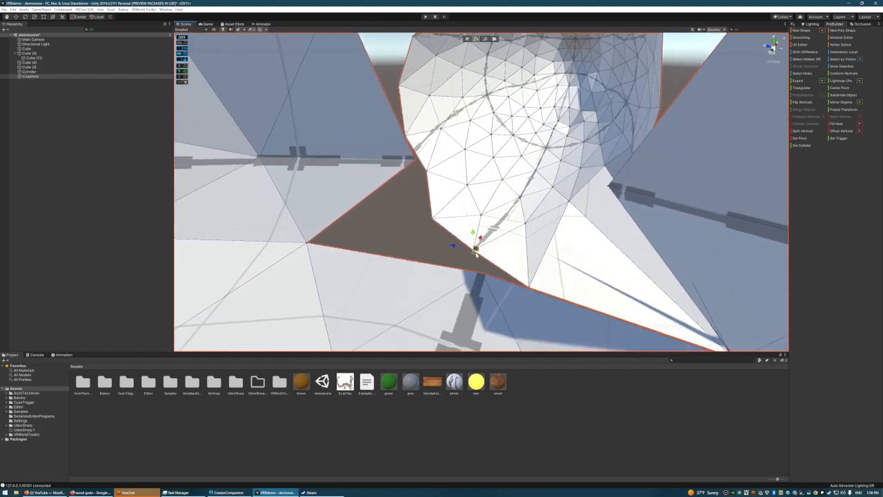
{"action": "left_click_drag", "start_coordinate": [481, 237], "coordinate": [445, 339]}
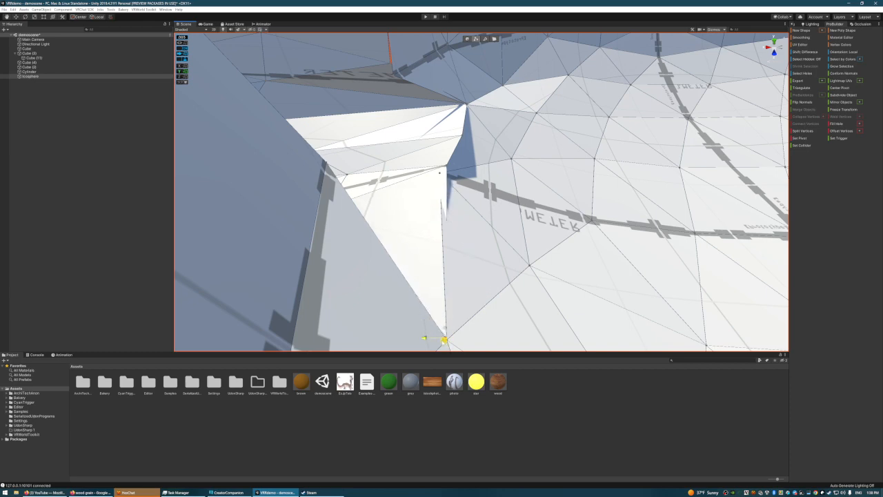
Step: Align the tunnel rim vertex with the dome vertex at the opening's lower corner, select both and apply Split Vertices
{"action": "right_click_drag", "start_coordinate": [507, 276], "coordinate": [461, 235]}
{"action": "key", "text": "w"}
{"action": "left_click_drag", "start_coordinate": [425, 194], "coordinate": [466, 227]}
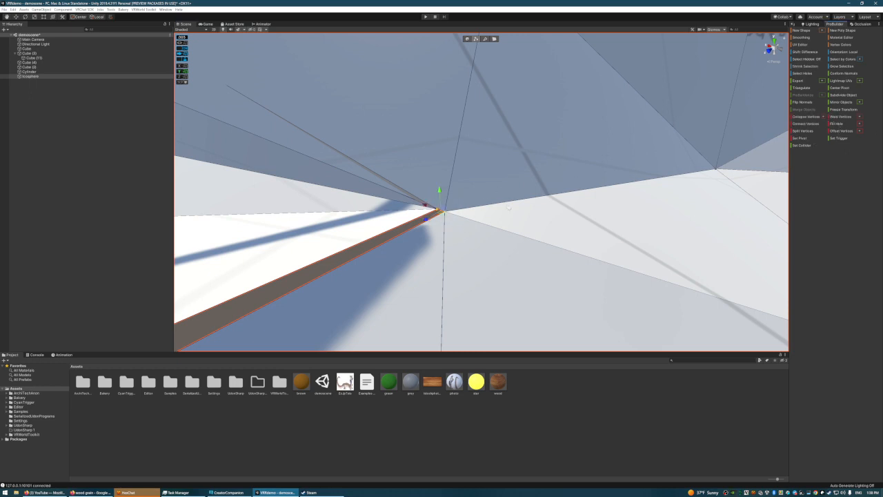
{"action": "left_click", "coordinate": [418, 221]}
{"action": "left_click", "coordinate": [432, 211]}
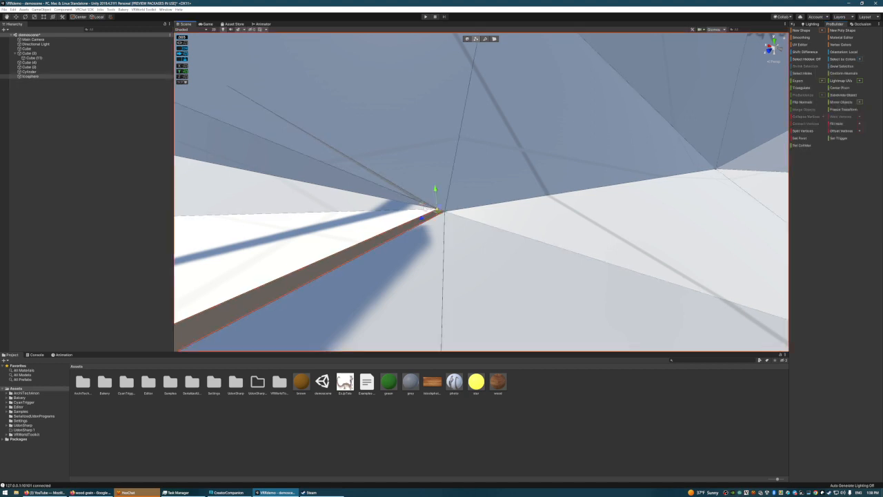
{"action": "left_click_drag", "start_coordinate": [423, 205], "coordinate": [474, 222]}
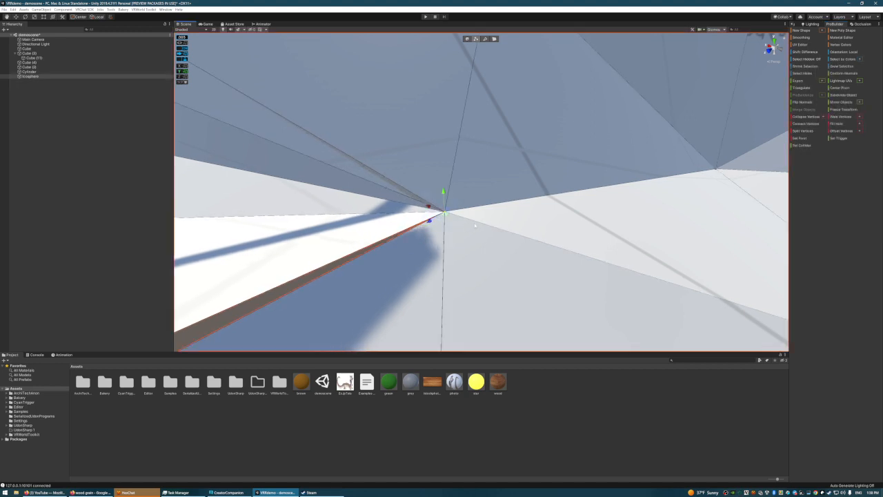
{"action": "left_click", "coordinate": [803, 131]}
Step: Move the separated tunnel vertex back onto the dome's lower corner vertex and weld the two together
{"action": "right_click_drag", "start_coordinate": [543, 181], "coordinate": [519, 195]}
{"action": "mouse_move", "coordinate": [490, 168]}
{"action": "left_mouse_down"}
{"action": "mouse_move", "coordinate": [494, 140]}
{"action": "mouse_move", "coordinate": [499, 166]}
{"action": "mouse_move", "coordinate": [498, 152]}
{"action": "left_mouse_up"}
{"action": "right_click_drag", "start_coordinate": [498, 152], "coordinate": [541, 143]}
{"action": "key", "text": "w"}
{"action": "key", "text": "s"}
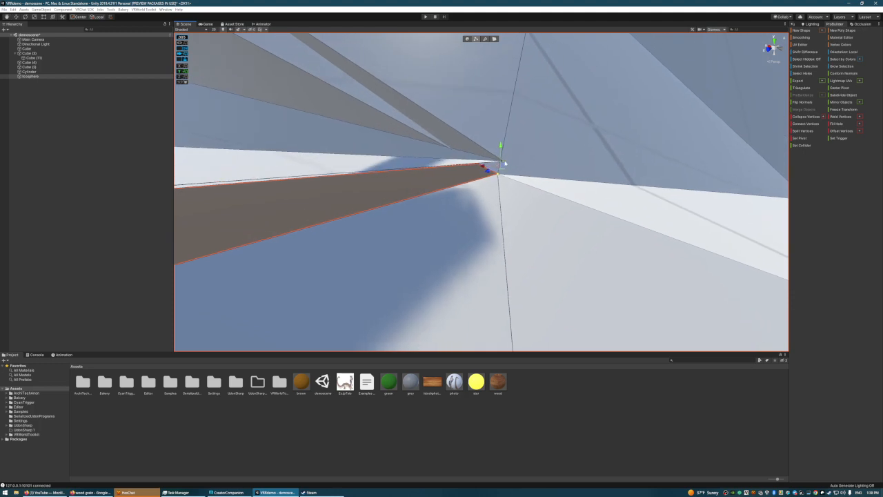
{"action": "left_click", "coordinate": [504, 162]}
{"action": "left_click_drag", "start_coordinate": [504, 139], "coordinate": [477, 175]}
{"action": "left_click_drag", "start_coordinate": [544, 167], "coordinate": [493, 179], "text": "alt"}
{"action": "left_click", "coordinate": [843, 117]}
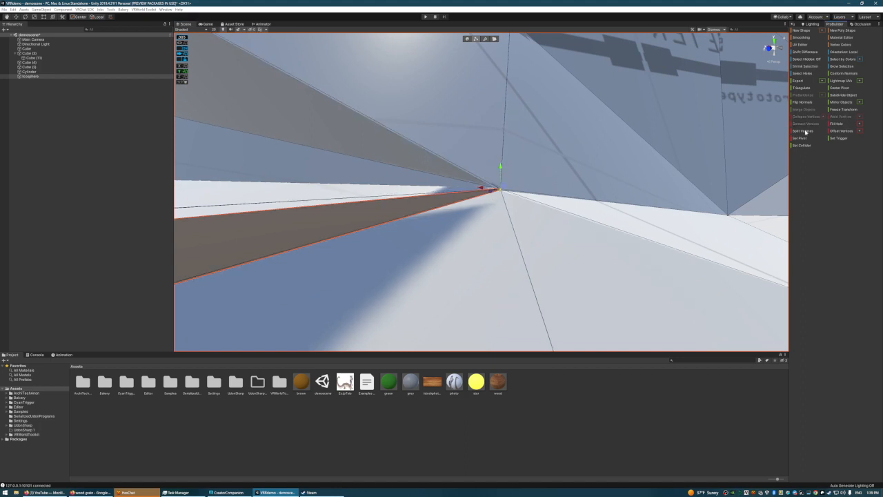
Step: Reselect the vertex at the lower corner and move it to test the join between the tunnel and dome
{"action": "left_click", "coordinate": [486, 191]}
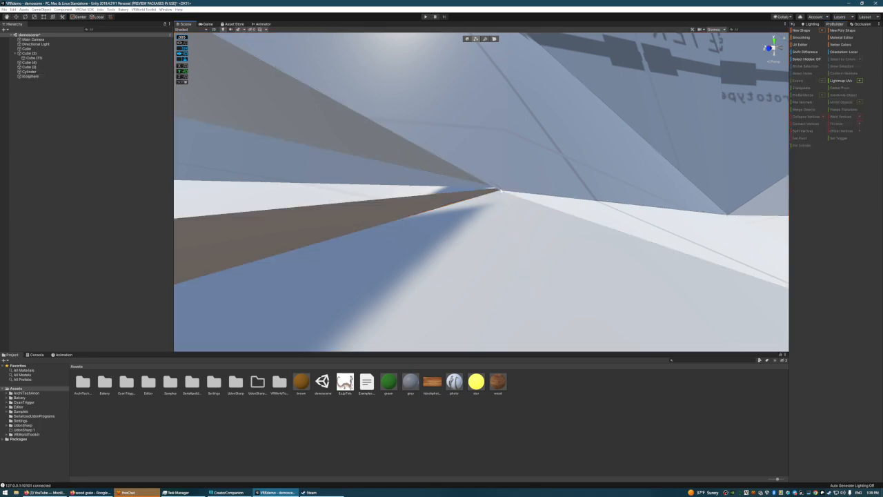
{"action": "left_click", "coordinate": [502, 191]}
{"action": "left_click_drag", "start_coordinate": [502, 168], "coordinate": [509, 183]}
{"action": "right_click_drag", "start_coordinate": [509, 184], "coordinate": [563, 158]}
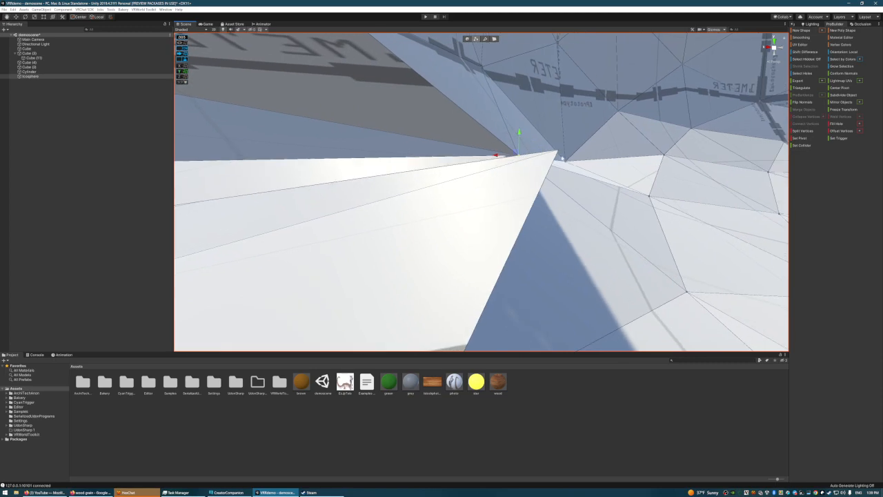
{"action": "left_click_drag", "start_coordinate": [556, 147], "coordinate": [474, 245]}
Step: Inspect the dome from outside, the tunnel opening from inside, and the furnished platform in the scene
{"action": "right_click_drag", "start_coordinate": [578, 206], "coordinate": [268, 261]}
{"action": "right_click_drag", "start_coordinate": [458, 202], "coordinate": [434, 108]}
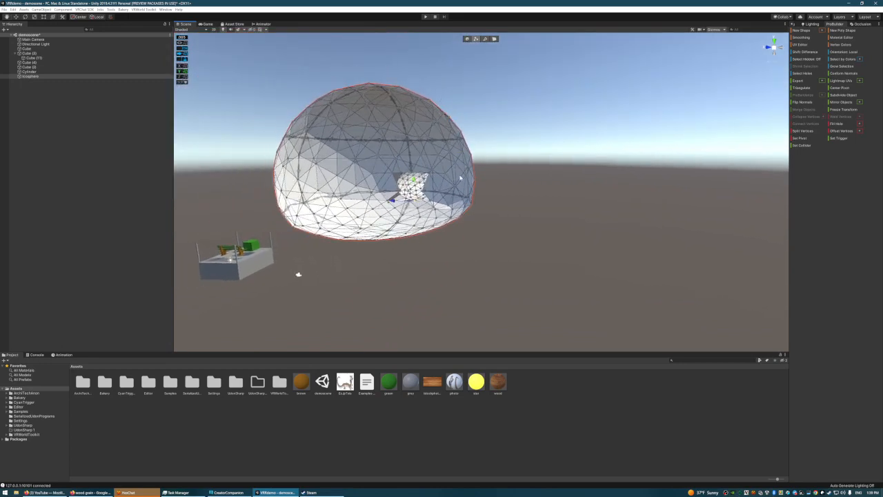
{"action": "left_click_drag", "start_coordinate": [460, 178], "coordinate": [496, 200]}
{"action": "left_click_drag", "start_coordinate": [438, 169], "coordinate": [503, 169]}
{"action": "right_click_drag", "start_coordinate": [503, 170], "coordinate": [504, 188]}
{"action": "key", "text": "w"}
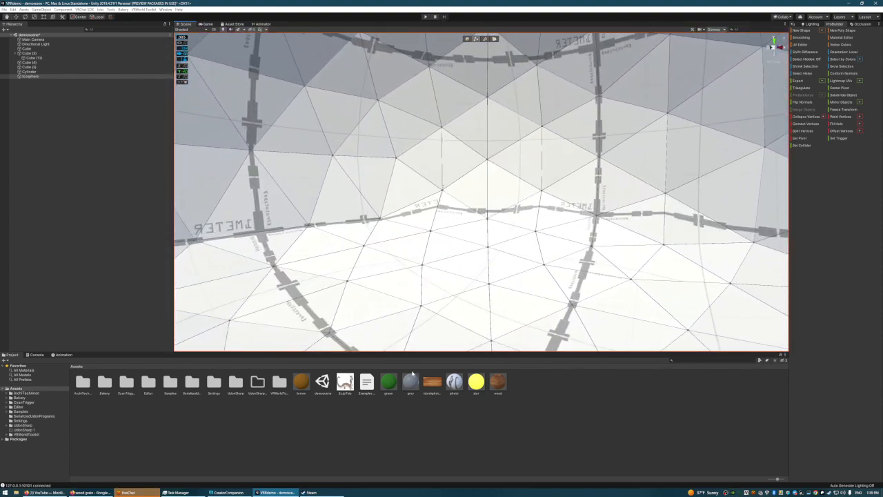
{"action": "right_click_drag", "start_coordinate": [424, 269], "coordinate": [654, 177]}
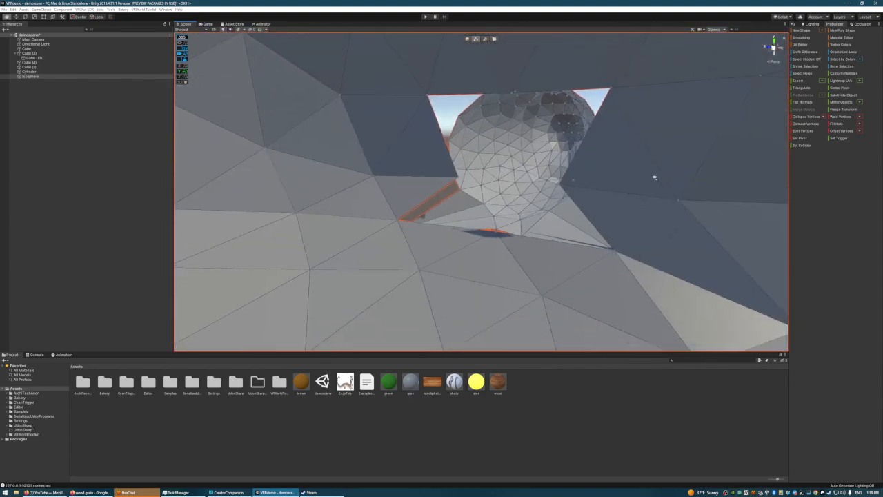
{"action": "left_click", "coordinate": [605, 138]}
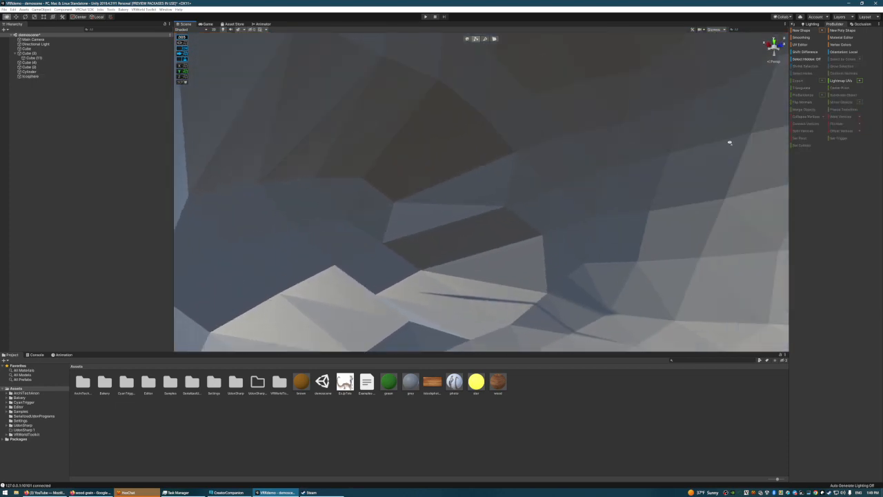
{"action": "right_click_drag", "start_coordinate": [729, 143], "coordinate": [494, 152]}
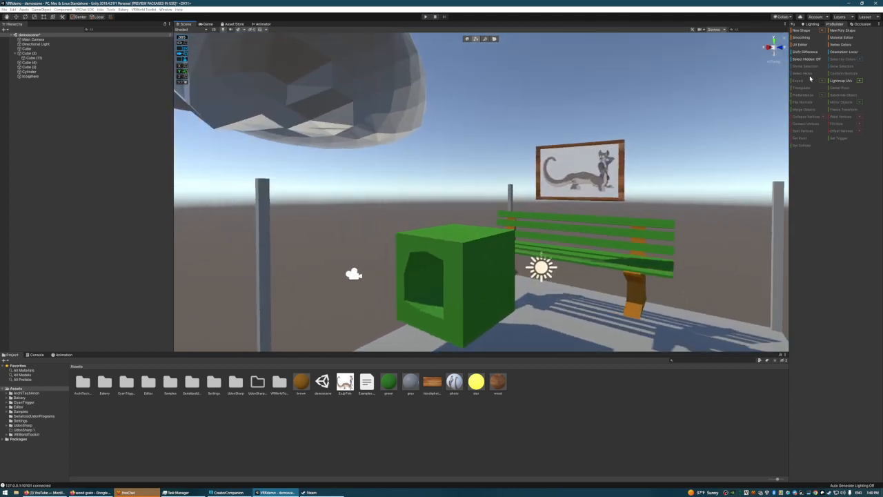
{"action": "right_click_drag", "start_coordinate": [720, 96], "coordinate": [623, 156]}
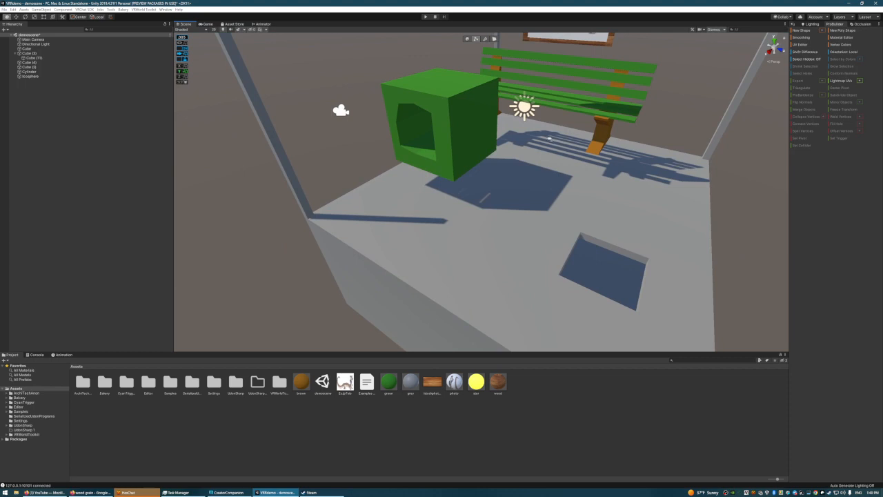
{"action": "right_click_drag", "start_coordinate": [550, 139], "coordinate": [562, 145]}
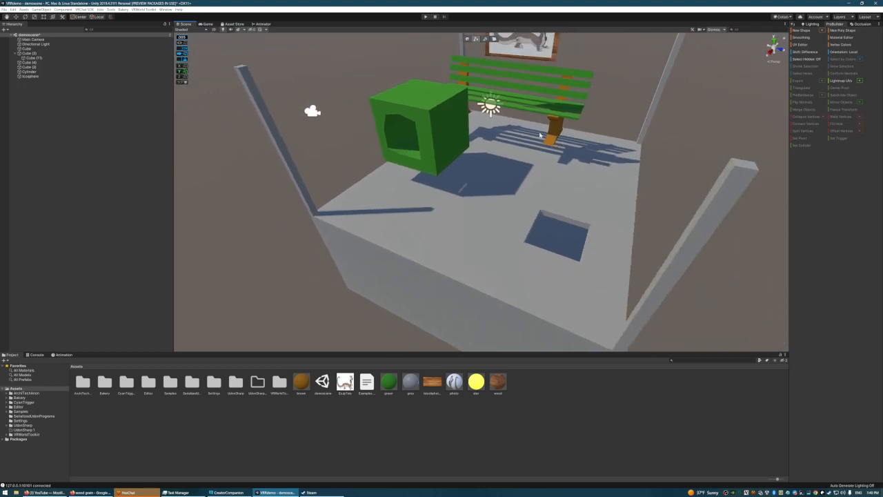
{"action": "right_click_drag", "start_coordinate": [530, 181], "coordinate": [380, 102]}
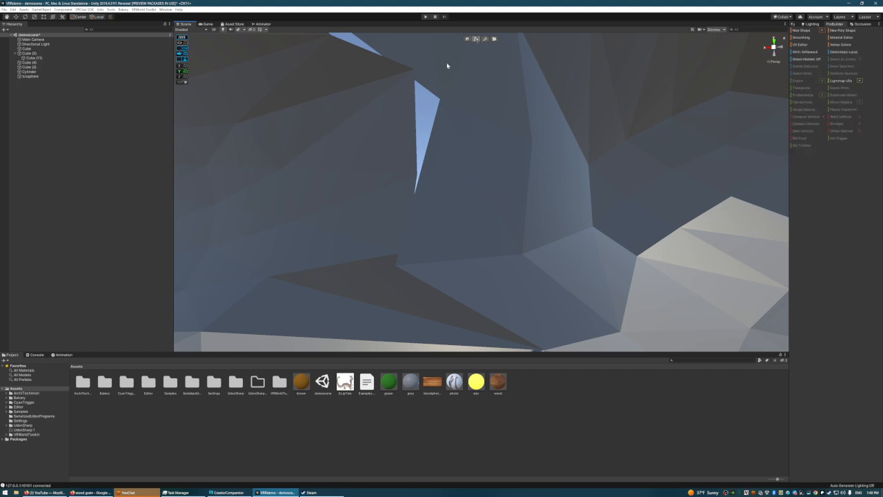
Step: Select the two vertices at the upper end of the remaining side gap, check the weld distance setting and weld them
{"action": "left_click", "coordinate": [404, 94]}
{"action": "left_click", "coordinate": [415, 71]}
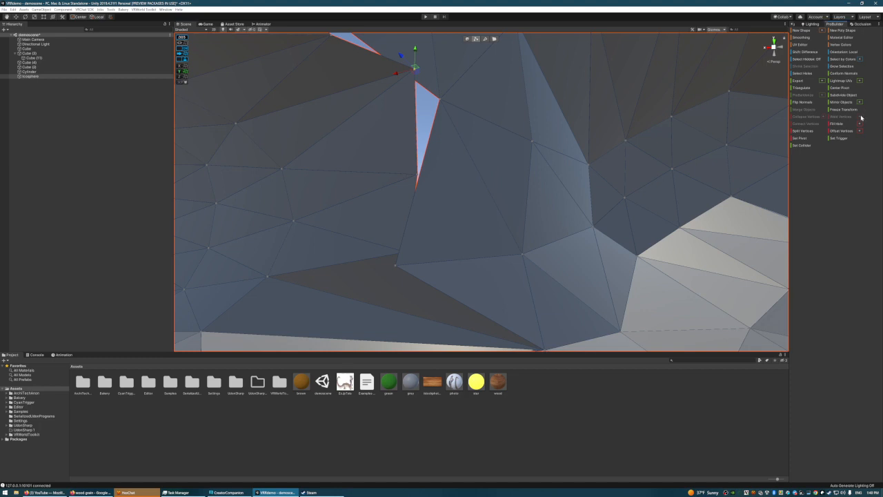
{"action": "left_click", "coordinate": [443, 102], "text": "shift"}
{"action": "left_click", "coordinate": [859, 118]}
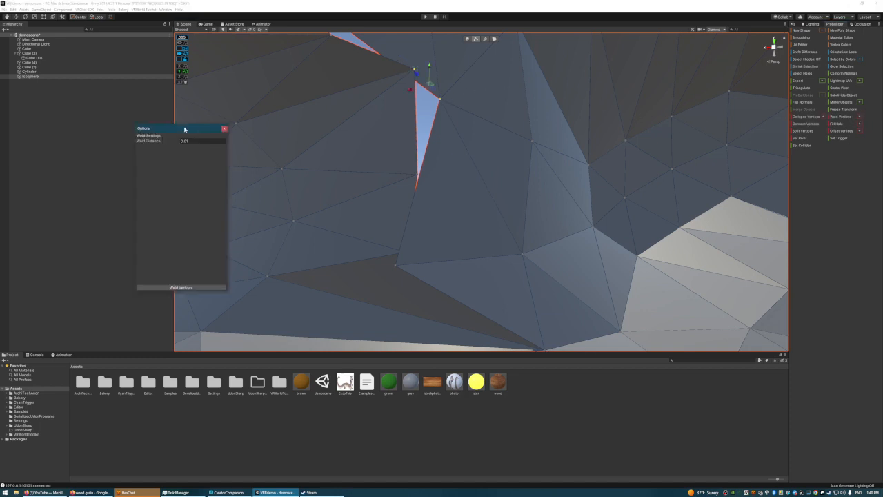
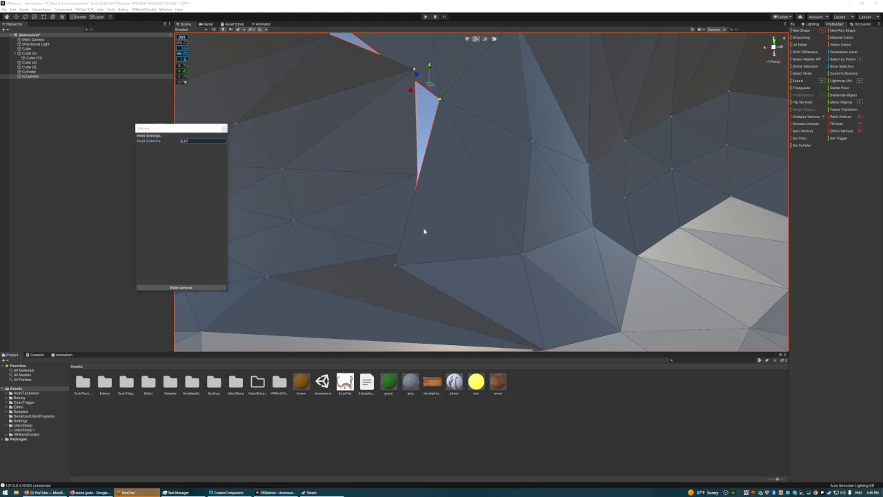
{"action": "left_click", "coordinate": [180, 145]}
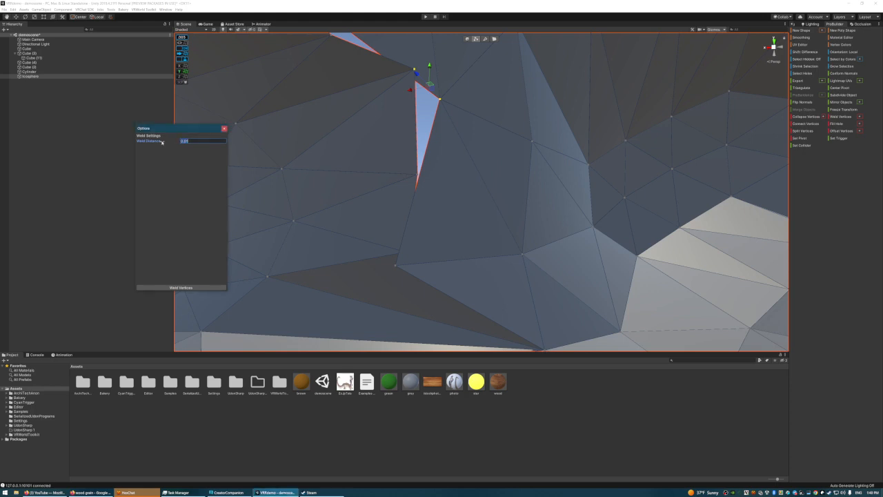
{"action": "left_click", "coordinate": [224, 128]}
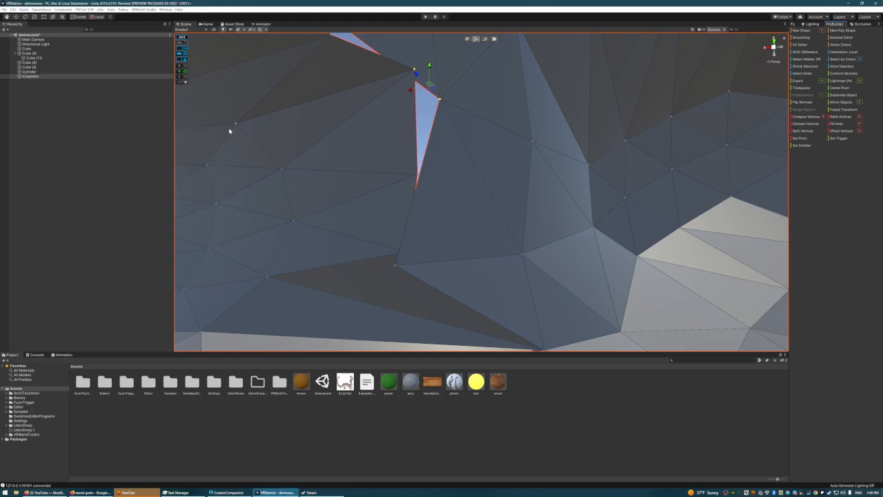
{"action": "left_click", "coordinate": [838, 118]}
Step: Select the neighbouring rim vertices along the gap above the tunnel and weld them
{"action": "right_click_drag", "start_coordinate": [465, 143], "coordinate": [454, 122]}
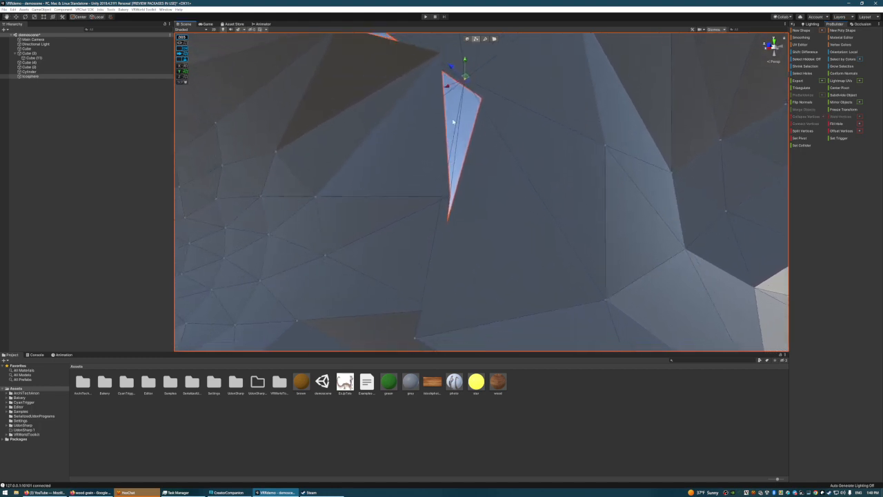
{"action": "left_click", "coordinate": [466, 119]}
{"action": "left_click", "coordinate": [459, 88]}
{"action": "right_click_drag", "start_coordinate": [487, 122], "coordinate": [507, 121]}
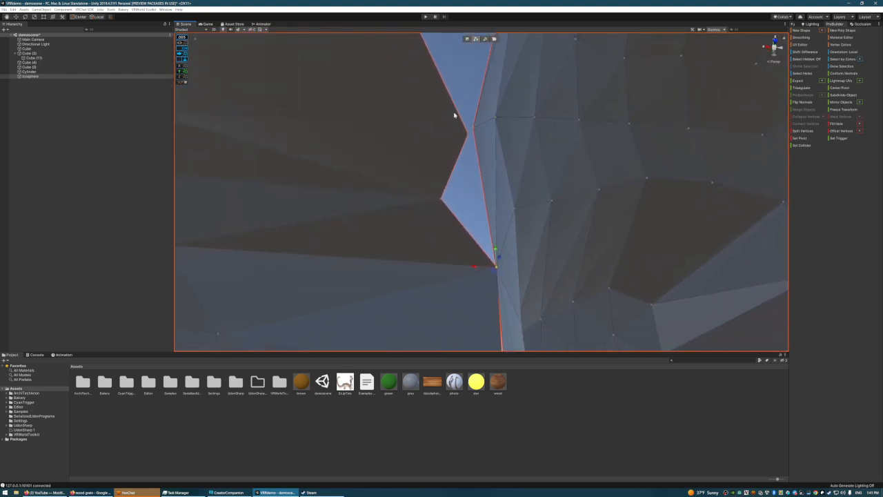
{"action": "left_click", "coordinate": [468, 129]}
{"action": "left_click", "coordinate": [840, 118]}
{"action": "right_click_drag", "start_coordinate": [471, 109], "coordinate": [459, 156]}
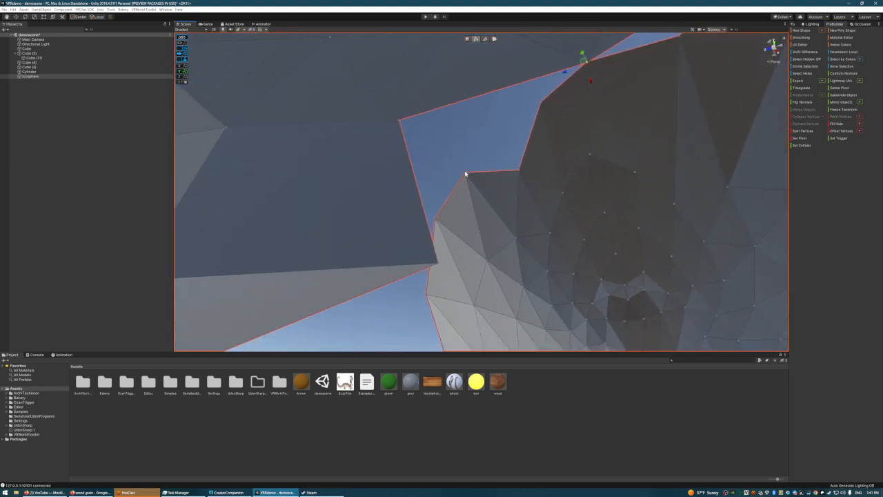
Step: Move the tunnel rim vertex beside the gap onto the dome opening's upper corner and weld the two vertices
{"action": "left_click_drag", "start_coordinate": [474, 186], "coordinate": [427, 150]}
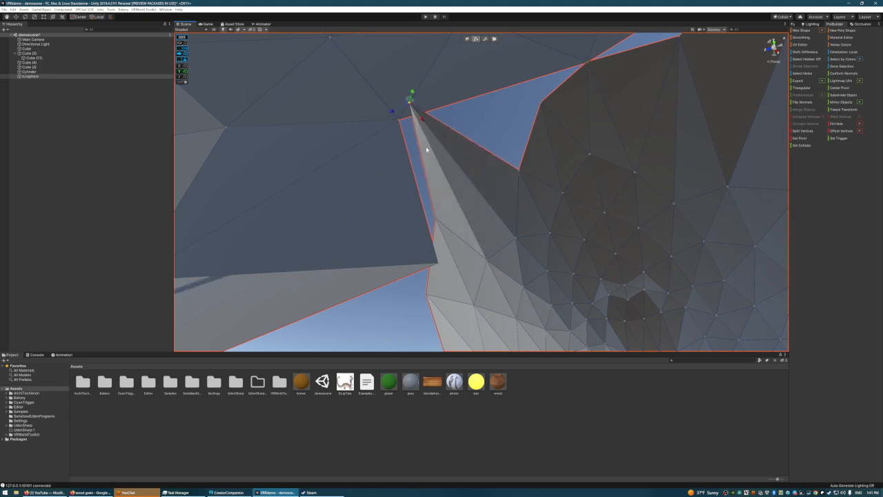
{"action": "left_click", "coordinate": [399, 120], "text": "shift"}
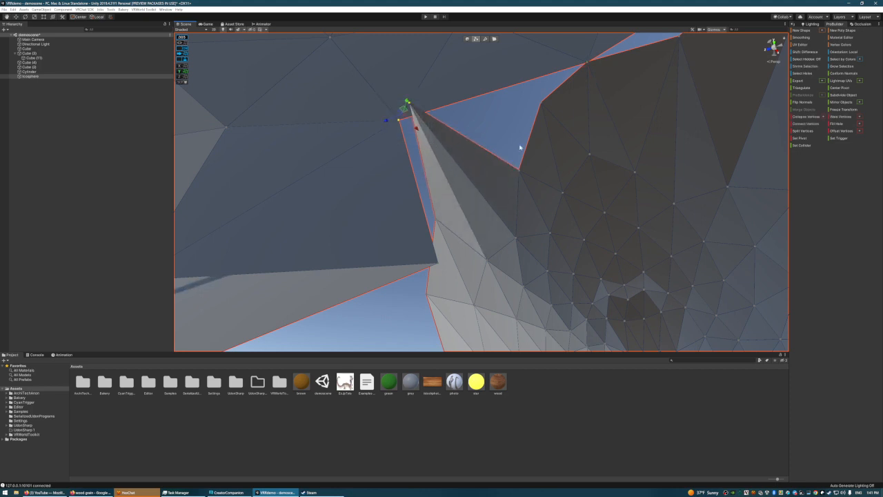
{"action": "left_click", "coordinate": [842, 117]}
{"action": "left_click_drag", "start_coordinate": [406, 104], "coordinate": [407, 96]}
Step: Move the next tunnel rim vertex down the gap onto the dome opening's lower corner and weld them
{"action": "right_click_drag", "start_coordinate": [477, 163], "coordinate": [463, 146]}
{"action": "left_click", "coordinate": [470, 158]}
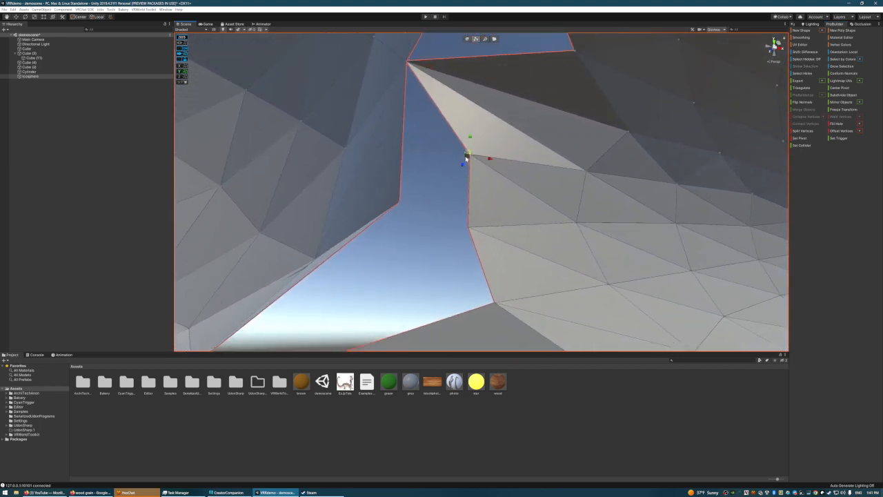
{"action": "left_click_drag", "start_coordinate": [469, 157], "coordinate": [398, 204]}
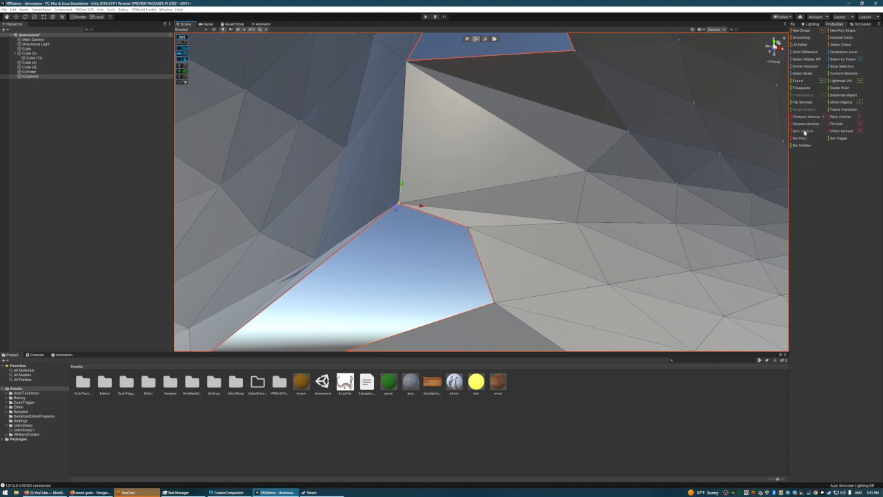
{"action": "left_click", "coordinate": [841, 117]}
Step: Move the tunnel's bottom rim vertex across the remaining gap to the dome's floor corner and weld them
{"action": "right_click_drag", "start_coordinate": [629, 187], "coordinate": [463, 235]}
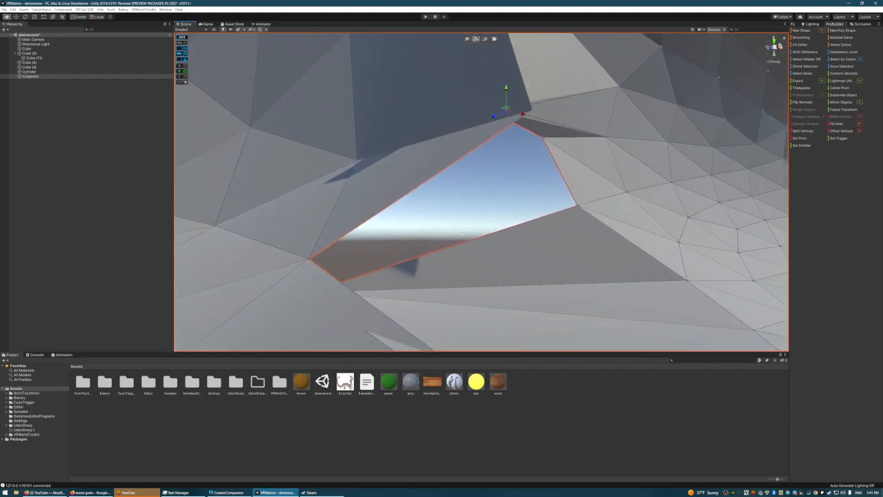
{"action": "left_click_drag", "start_coordinate": [573, 206], "coordinate": [311, 267]}
{"action": "right_click_drag", "start_coordinate": [312, 218], "coordinate": [394, 223]}
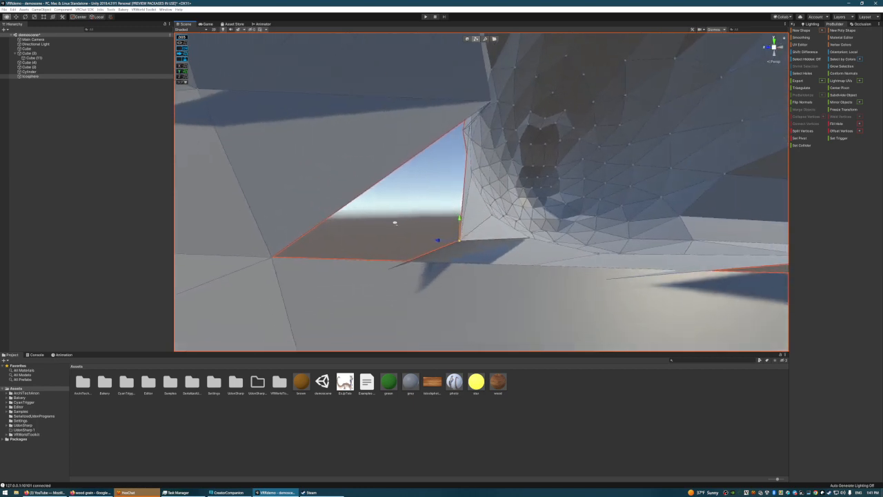
{"action": "left_click_drag", "start_coordinate": [438, 240], "coordinate": [276, 250]}
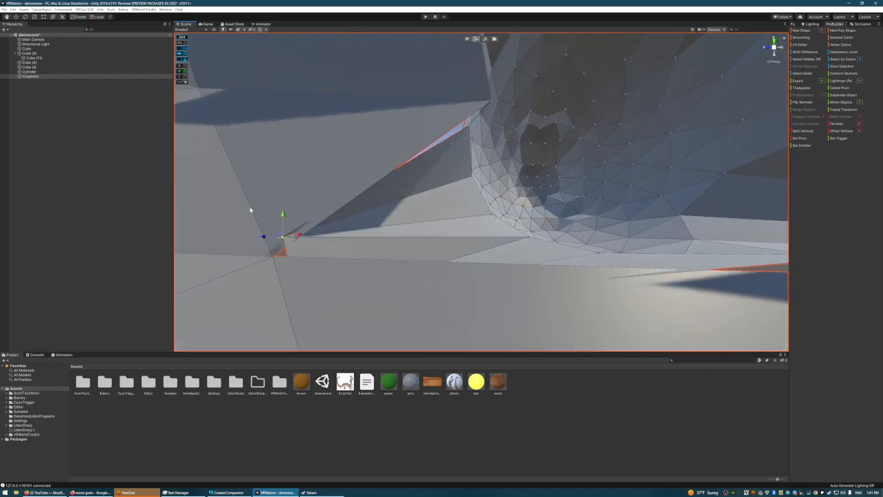
{"action": "left_click", "coordinate": [841, 119]}
{"action": "right_click_drag", "start_coordinate": [554, 195], "coordinate": [507, 198]}
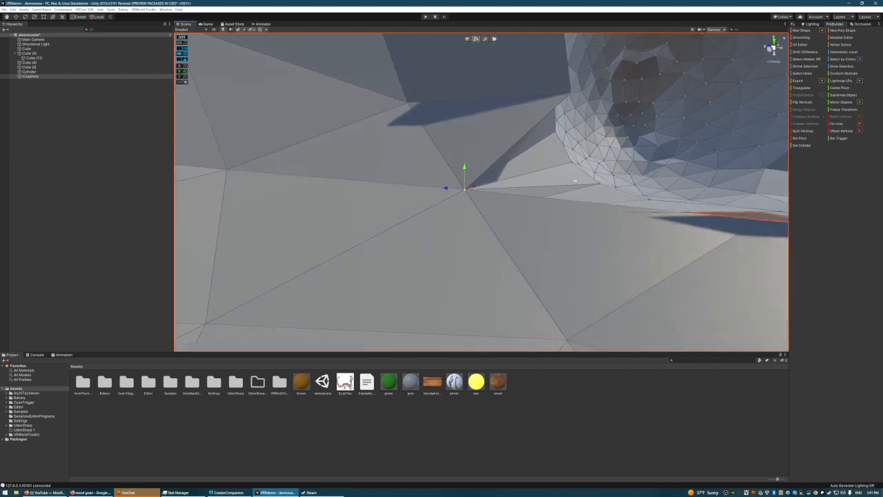
Step: Deselect the dome and create an empty object named settings in the scene
{"action": "right_click_drag", "start_coordinate": [464, 160], "coordinate": [383, 199]}
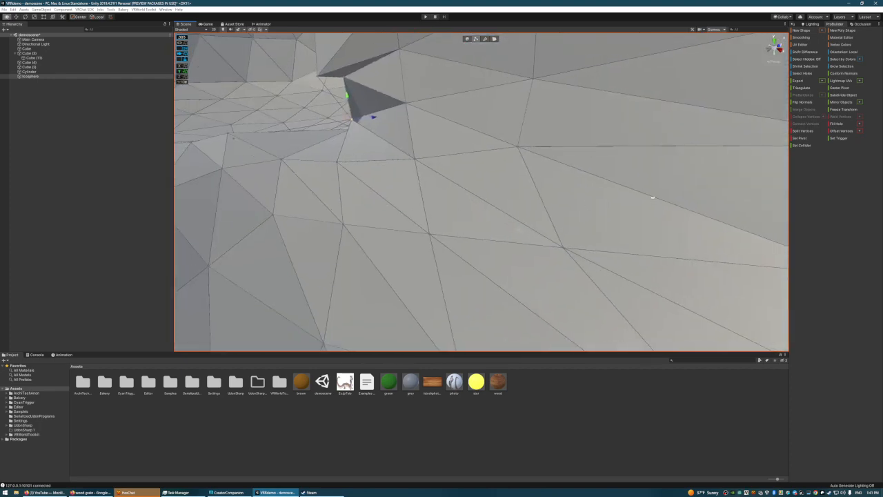
{"action": "right_click_drag", "start_coordinate": [652, 195], "coordinate": [560, 163]}
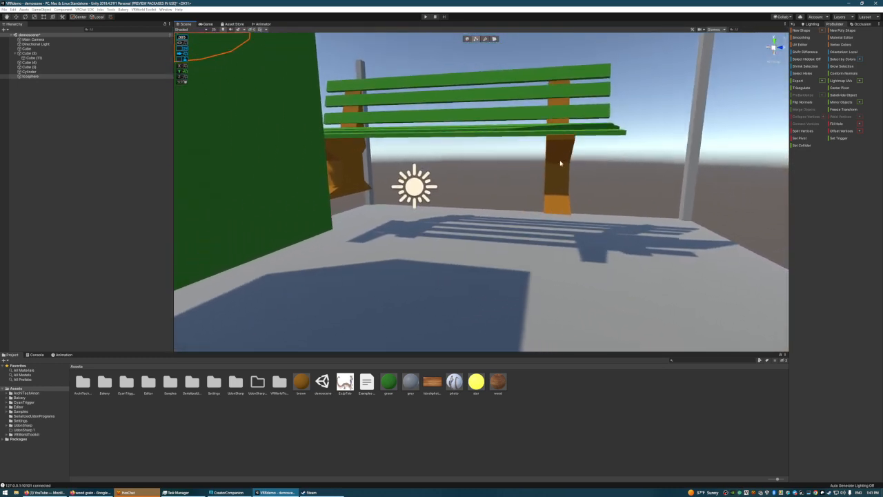
{"action": "left_click", "coordinate": [87, 152]}
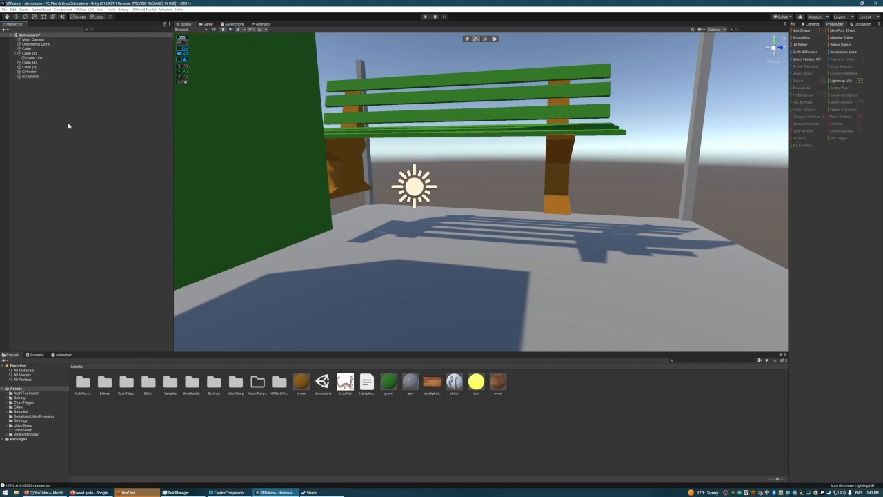
{"action": "right_click_drag", "start_coordinate": [461, 171], "coordinate": [466, 174]}
{"action": "right_click", "coordinate": [67, 137]}
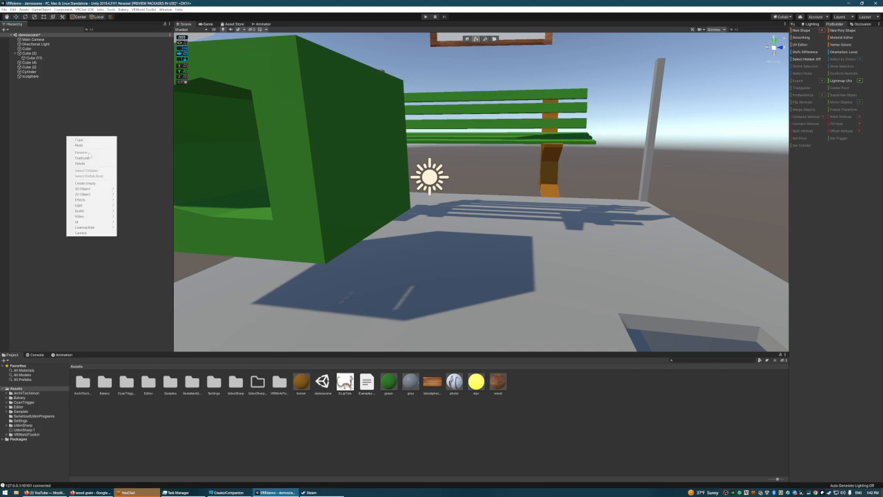
{"action": "left_click", "coordinate": [84, 183]}
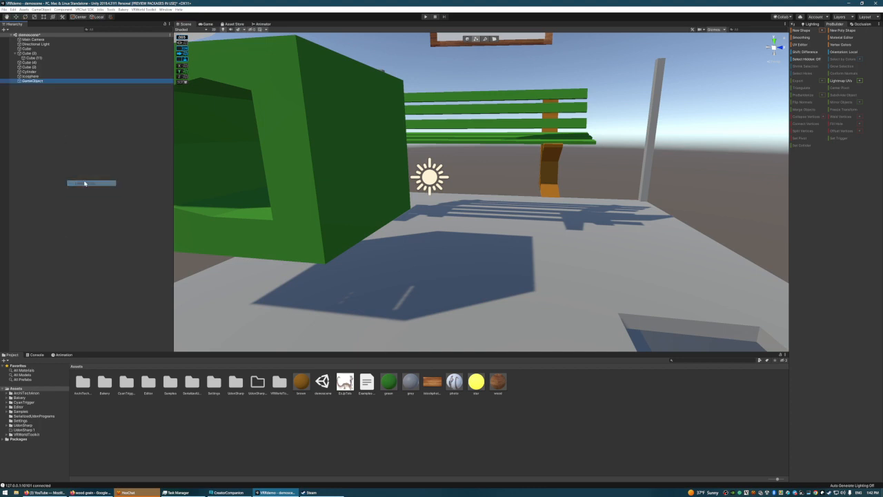
{"action": "key", "text": "F2"}
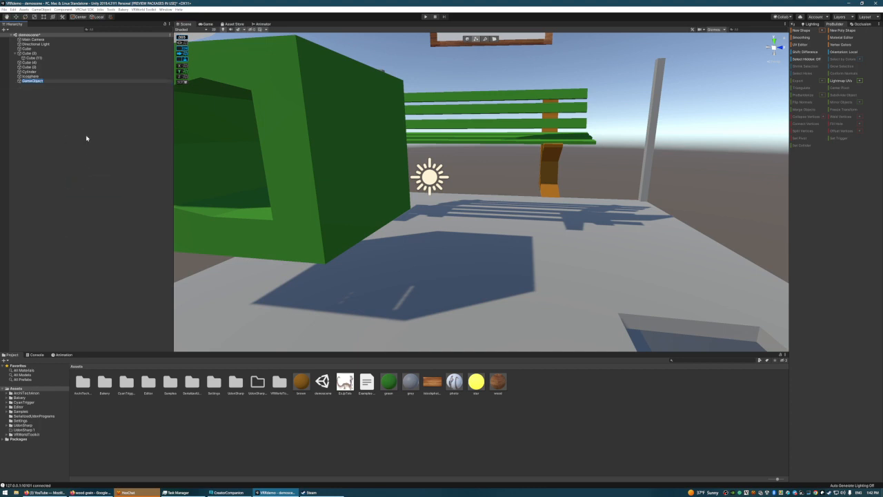
{"action": "type", "text": "settings"}
{"action": "key", "text": "Return"}
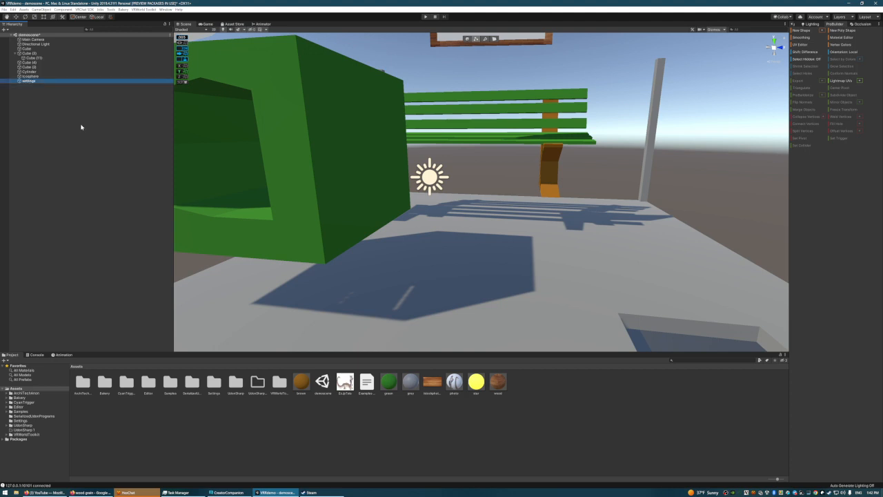
Step: Create an empty object named spawn and make it a child of settings
{"action": "right_click", "coordinate": [82, 126]}
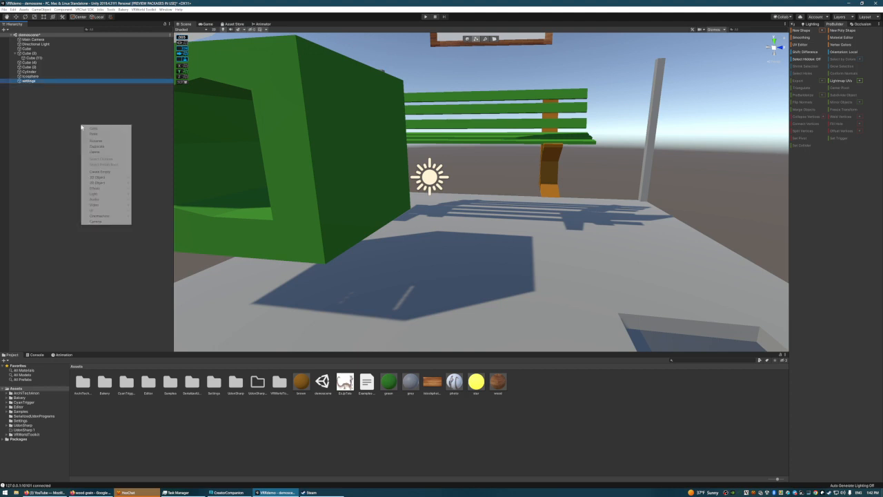
{"action": "left_click", "coordinate": [112, 171]}
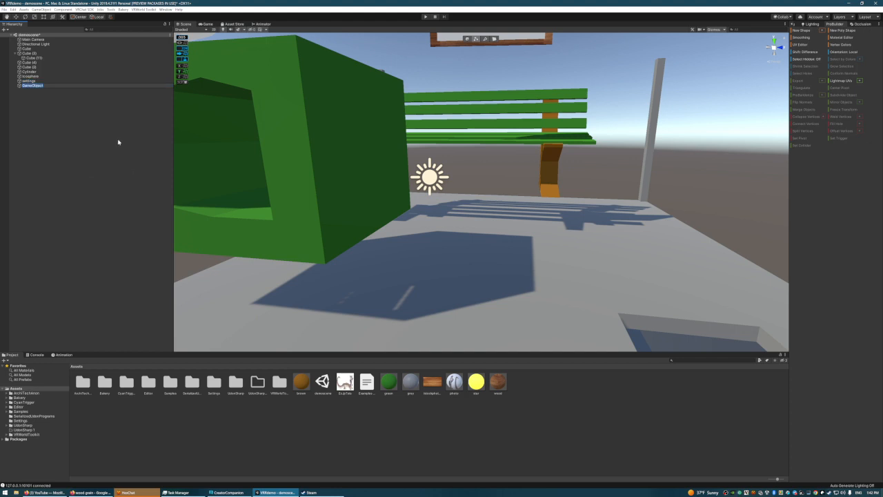
{"action": "type", "text": "spawn"}
{"action": "key", "text": "Return"}
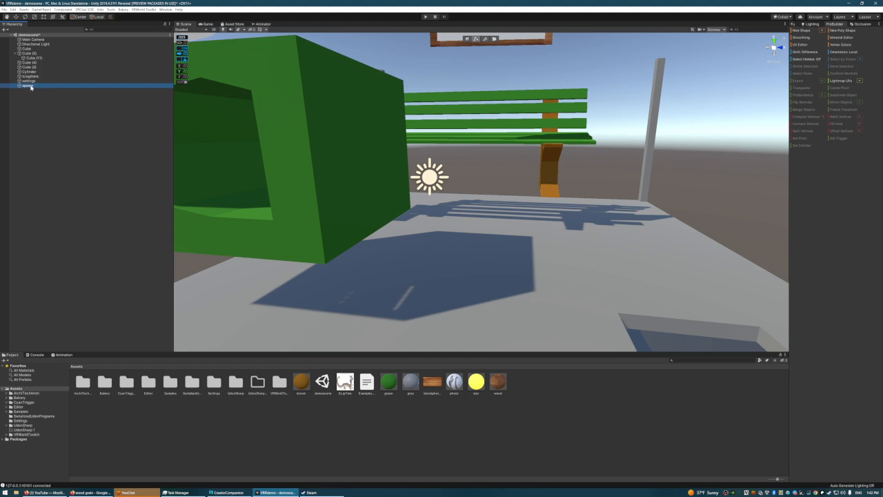
{"action": "left_click_drag", "start_coordinate": [31, 87], "coordinate": [36, 82]}
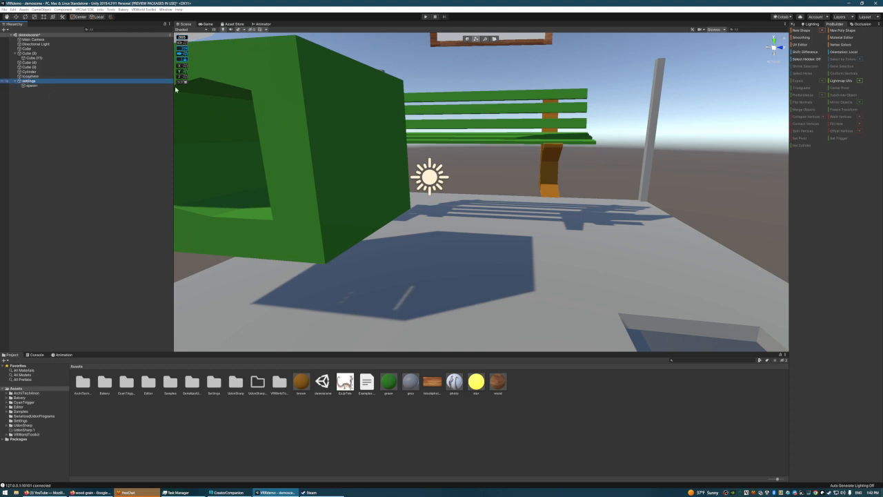
Step: Add the VRC Scene Descriptor component to the settings object
{"action": "left_click", "coordinate": [793, 24]}
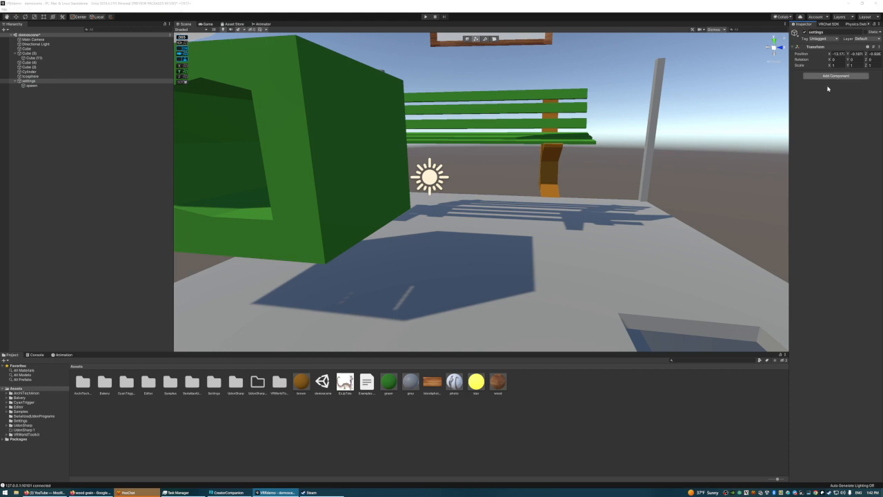
{"action": "left_click", "coordinate": [832, 76]}
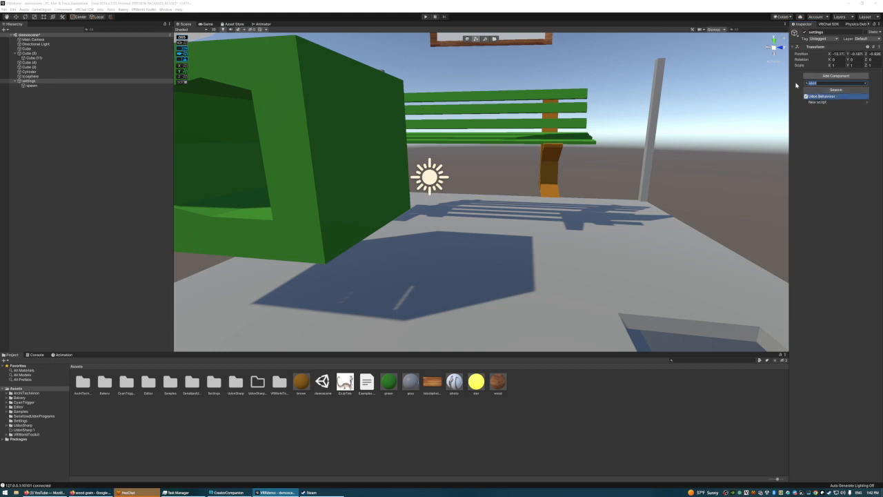
{"action": "type", "text": "desc"}
{"action": "left_click", "coordinate": [834, 102]}
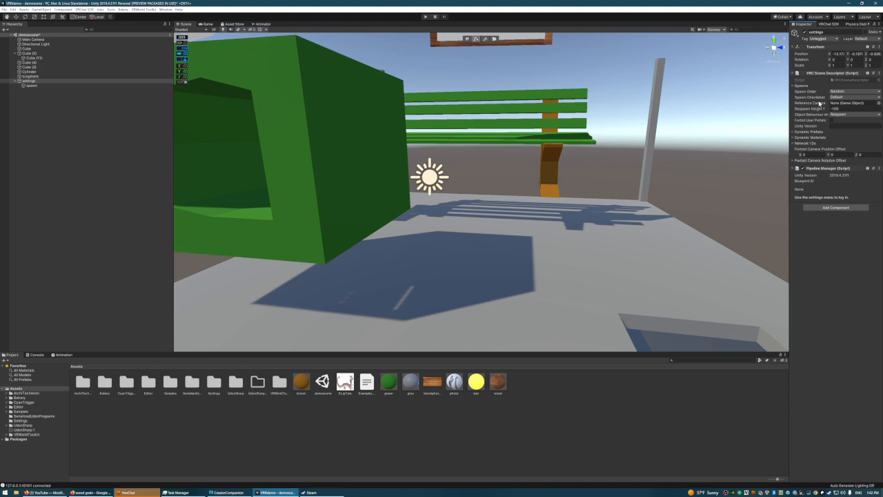
Step: Align the spawn object with a scene view standing on the platform facing the bench
{"action": "left_click", "coordinate": [32, 86]}
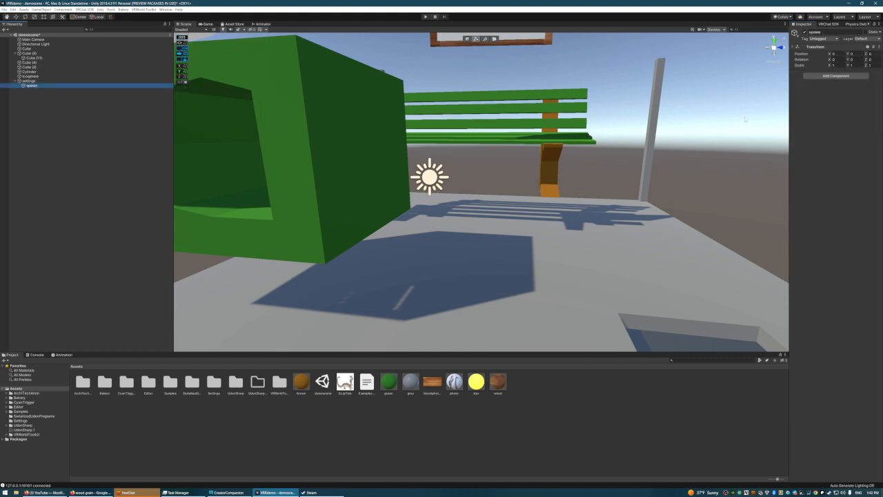
{"action": "right_click_drag", "start_coordinate": [503, 206], "coordinate": [527, 196]}
{"action": "key", "text": "ctrl+shift+f"}
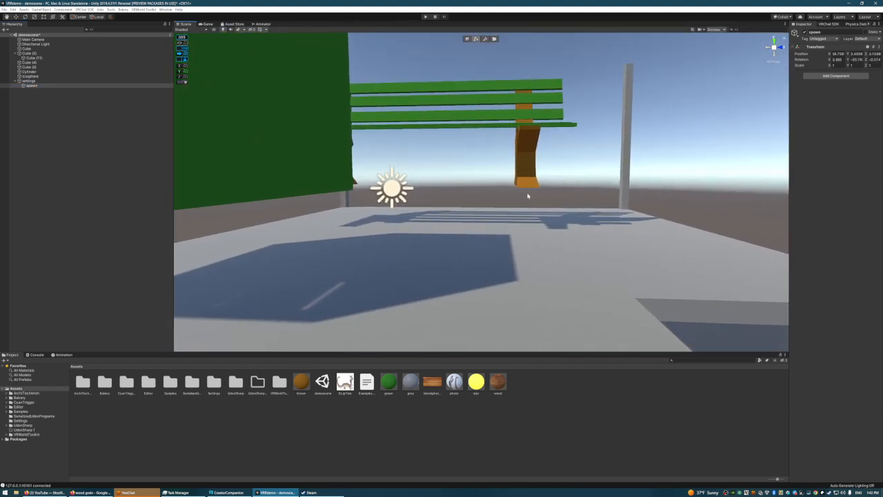
Step: Lower the spawn object to the platform floor near the rectangular pit
{"action": "right_click_drag", "start_coordinate": [585, 211], "coordinate": [524, 173]}
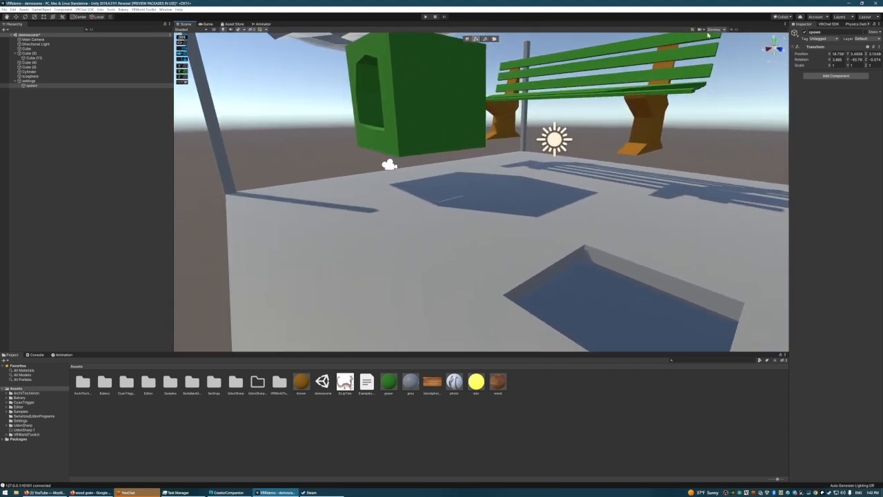
{"action": "right_click_drag", "start_coordinate": [595, 143], "coordinate": [620, 117]}
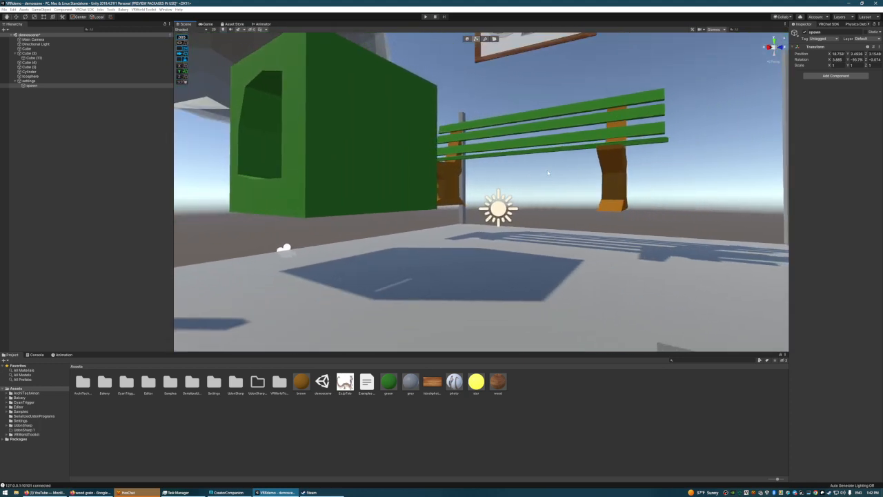
{"action": "scroll", "coordinate": [547, 172], "scroll_direction": "up", "scroll_amount": 5}
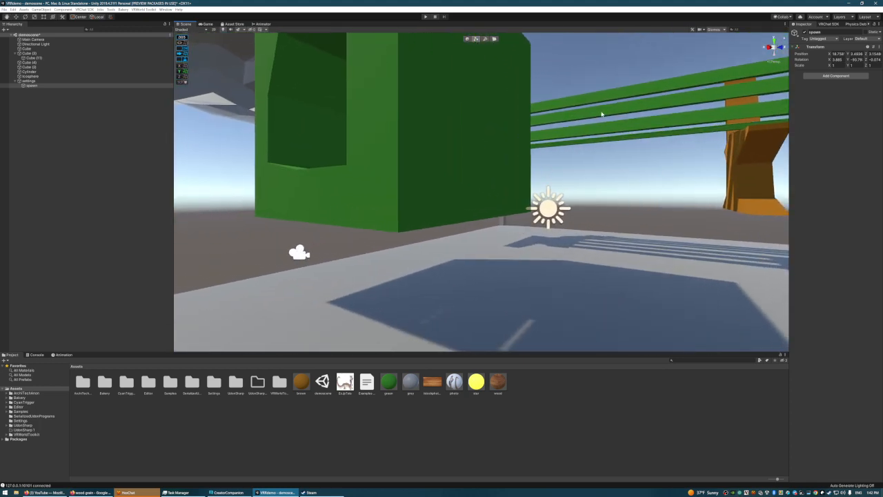
{"action": "right_click_drag", "start_coordinate": [602, 113], "coordinate": [593, 217]}
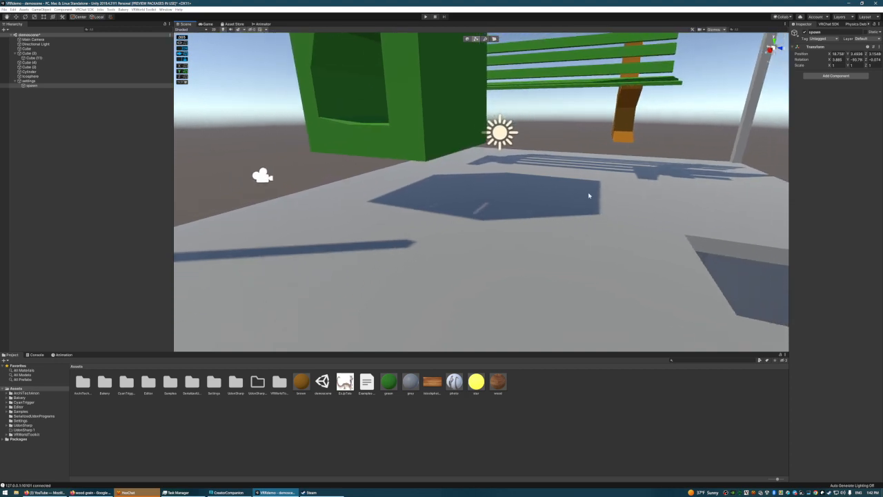
{"action": "right_click_drag", "start_coordinate": [587, 196], "coordinate": [438, 124]}
{"action": "left_click_drag", "start_coordinate": [439, 125], "coordinate": [450, 196]}
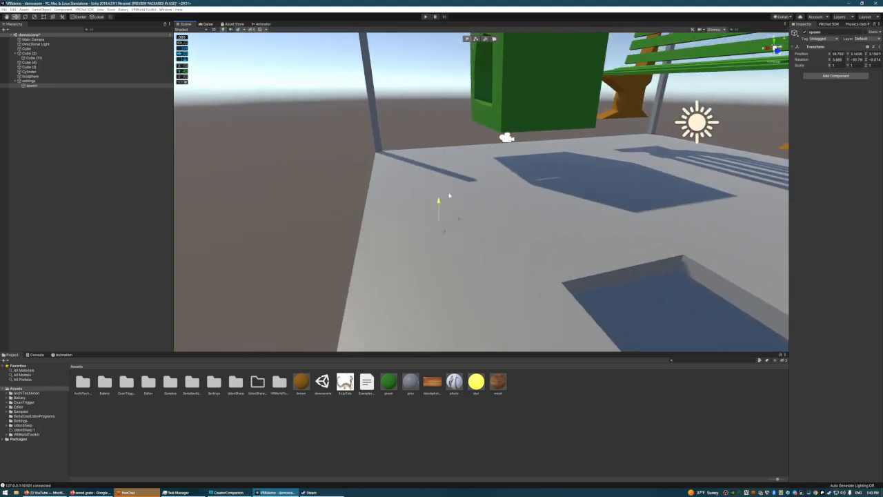
{"action": "right_click_drag", "start_coordinate": [535, 207], "coordinate": [583, 184]}
{"action": "right_click_drag", "start_coordinate": [442, 175], "coordinate": [447, 209]}
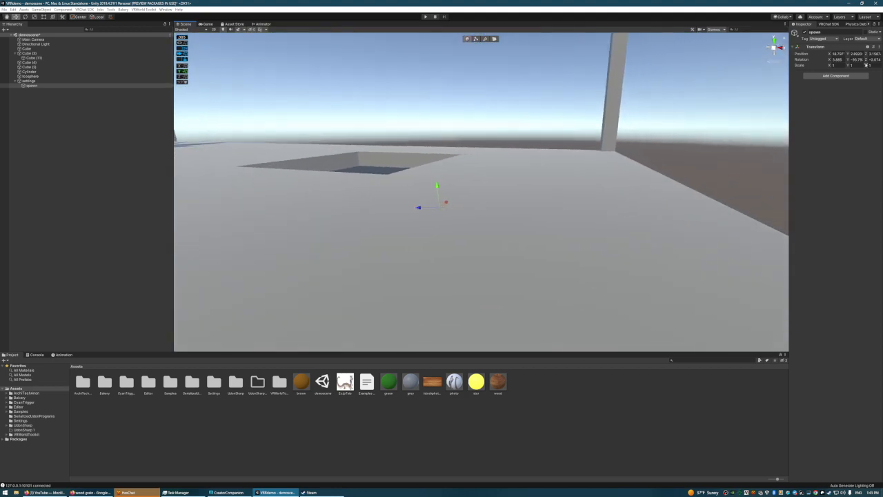
Step: Open the spawn object's rotation values for editing and examine its orientation on the platform
{"action": "left_click", "coordinate": [837, 61]}
{"action": "left_click", "coordinate": [861, 60]}
{"action": "right_click_drag", "start_coordinate": [547, 177], "coordinate": [581, 138]}
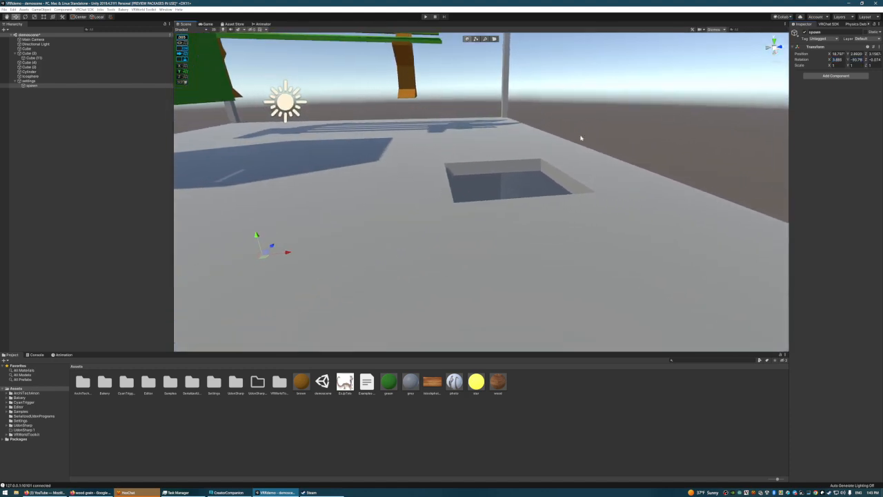
{"action": "right_click_drag", "start_coordinate": [634, 127], "coordinate": [567, 142]}
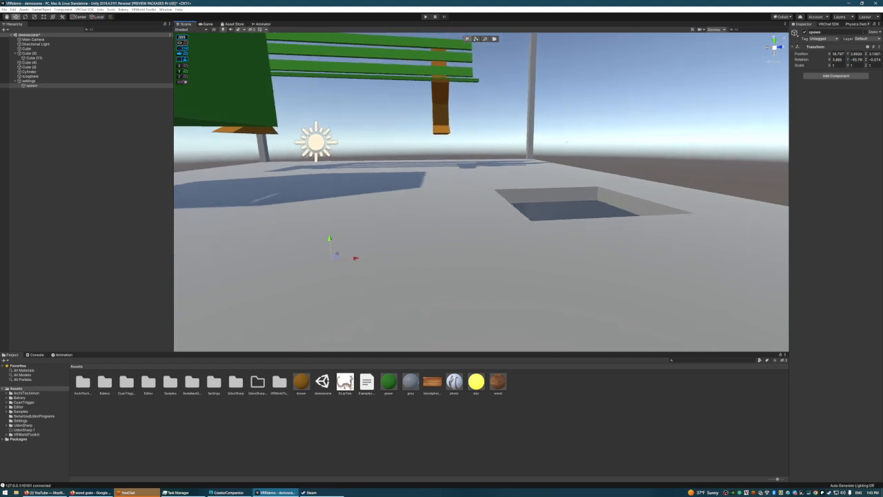
Step: Assign the spawn object as Element 0 of the Spawns in the settings object's VRC Scene Descriptor
{"action": "left_click", "coordinate": [30, 81]}
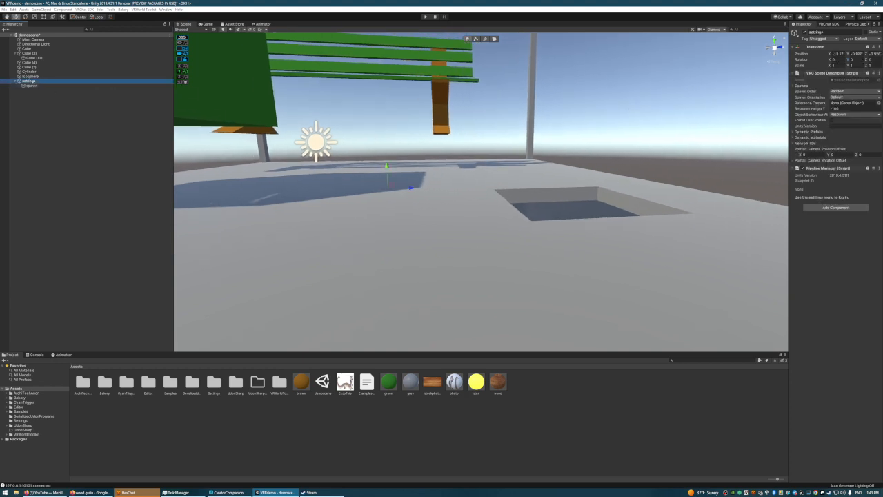
{"action": "left_click", "coordinate": [794, 85]}
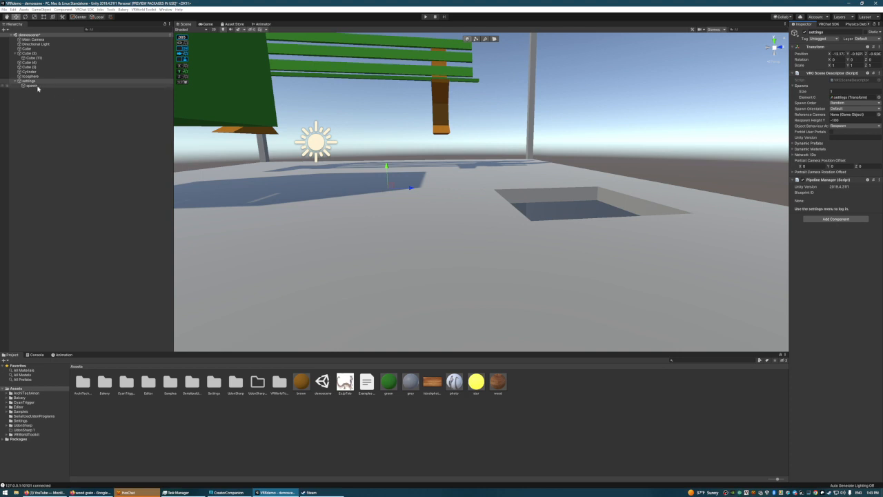
{"action": "left_click_drag", "start_coordinate": [37, 87], "coordinate": [852, 98]}
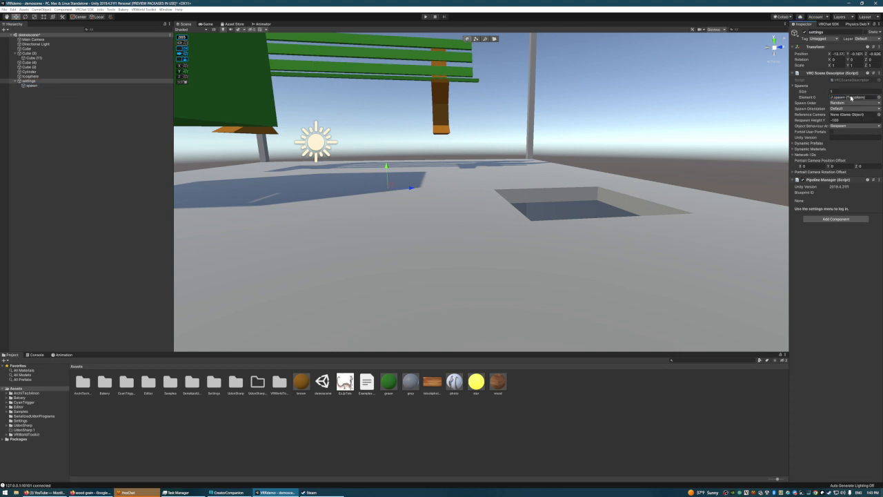
{"action": "right_click_drag", "start_coordinate": [605, 173], "coordinate": [510, 94]}
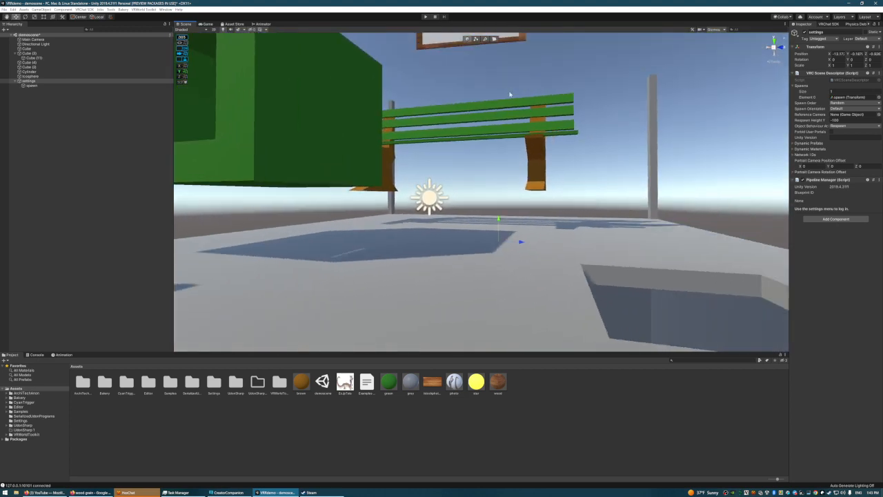
{"action": "left_click", "coordinate": [831, 271]}
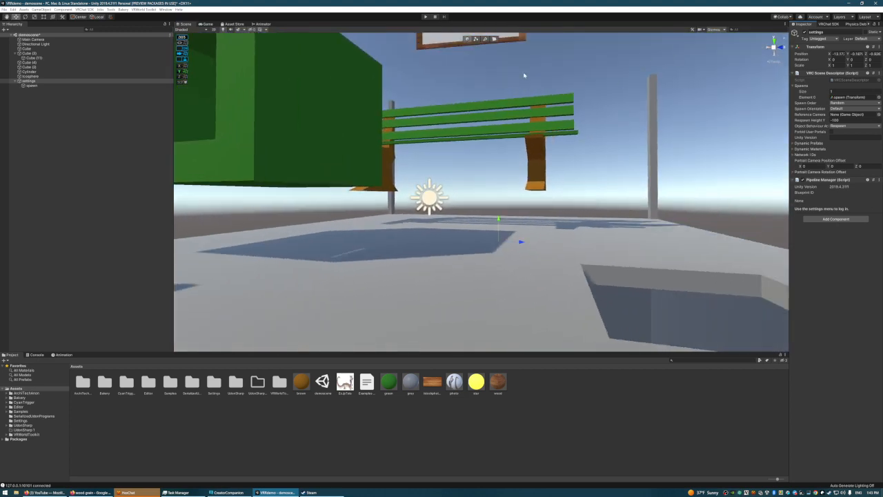
Step: Play-test the scene in the VRChat Client Simulator, accepting its notice and walking past the bench and down into the floor opening
{"action": "left_click", "coordinate": [424, 16]}
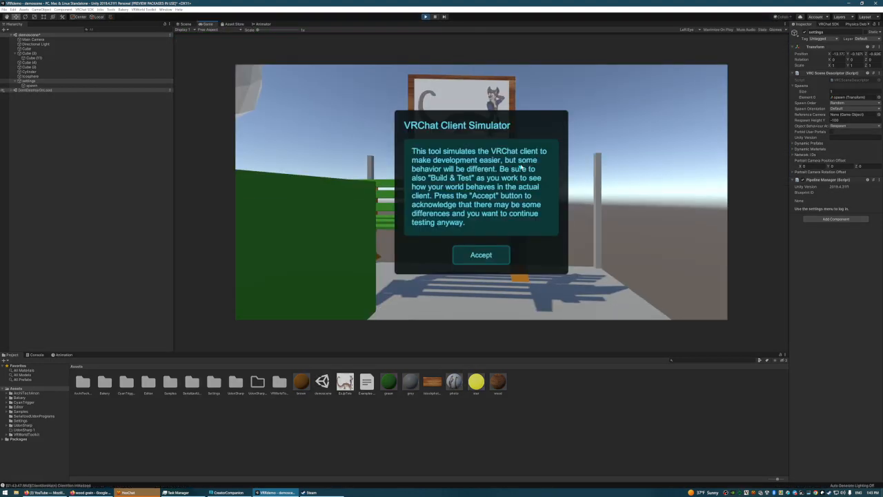
{"action": "left_click", "coordinate": [481, 253]}
{"action": "key", "text": "w"}
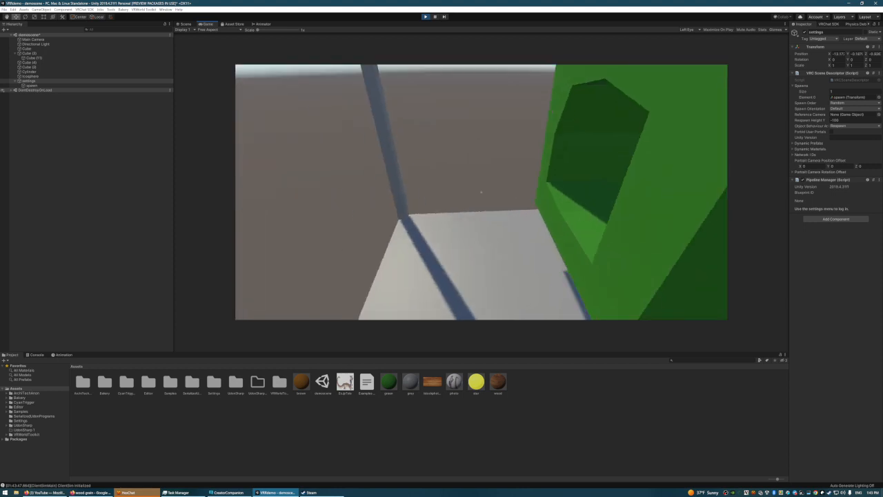
{"action": "key", "text": "w"}
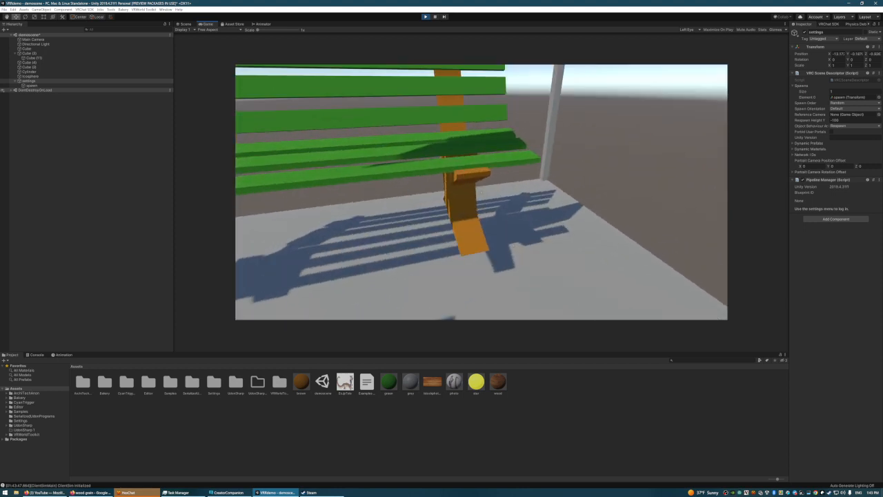
{"action": "key", "text": "w"}
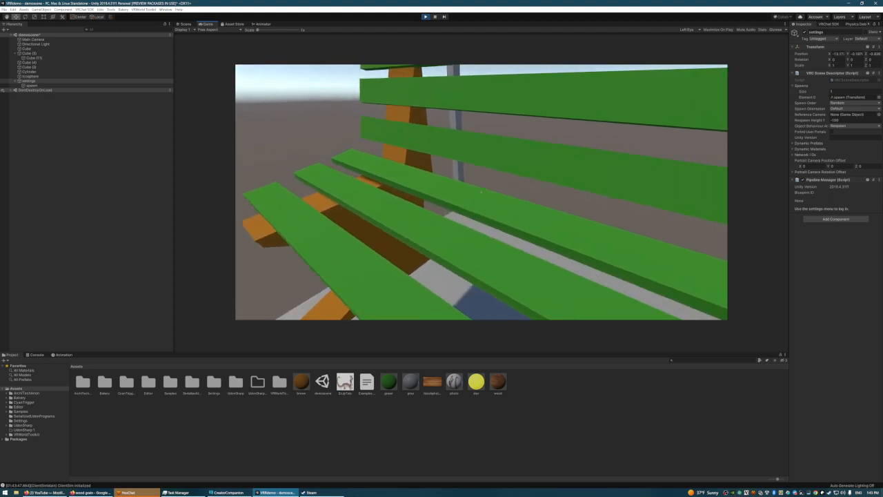
{"action": "key", "text": "w"}
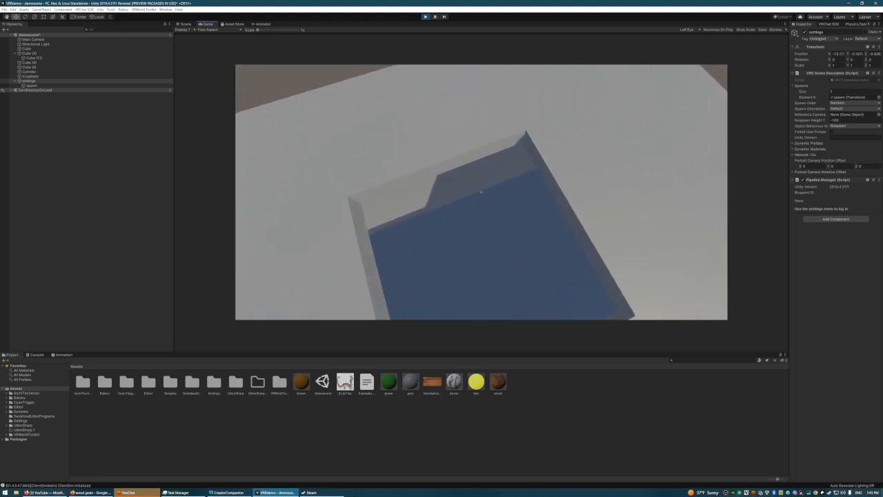
{"action": "key", "text": "space"}
{"action": "key", "text": "w"}
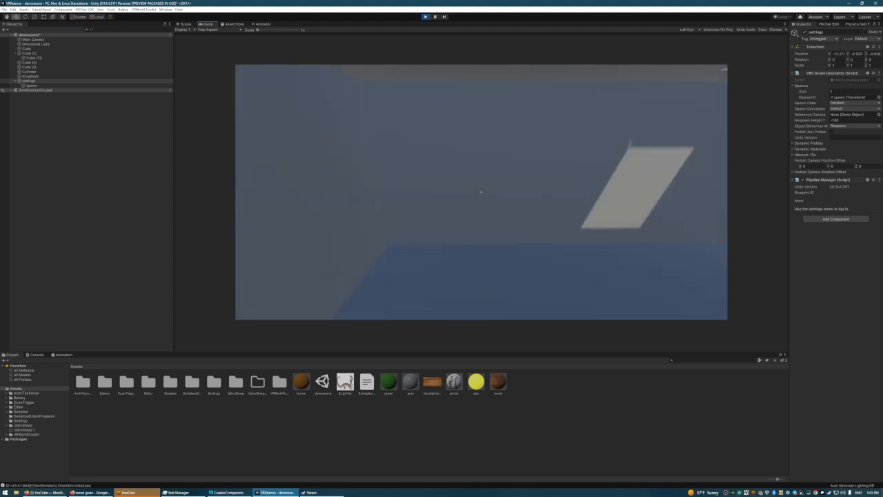
{"action": "key", "text": "w"}
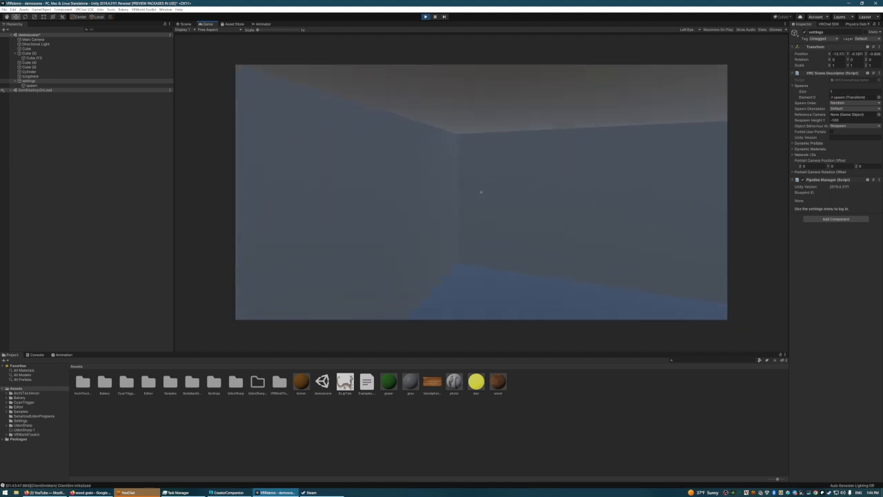
Step: Exit play mode through the VRChat Client Simulator's menu
{"action": "key", "text": "Escape"}
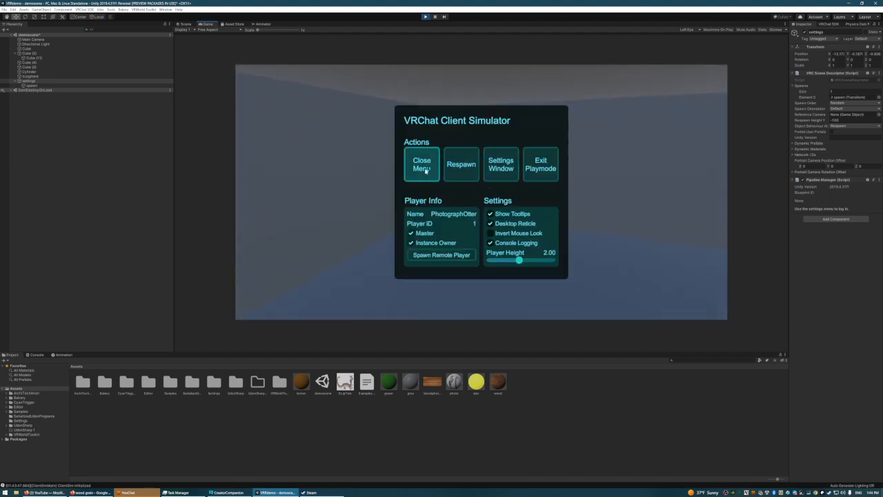
{"action": "left_click", "coordinate": [425, 170]}
{"action": "key", "text": "Escape"}
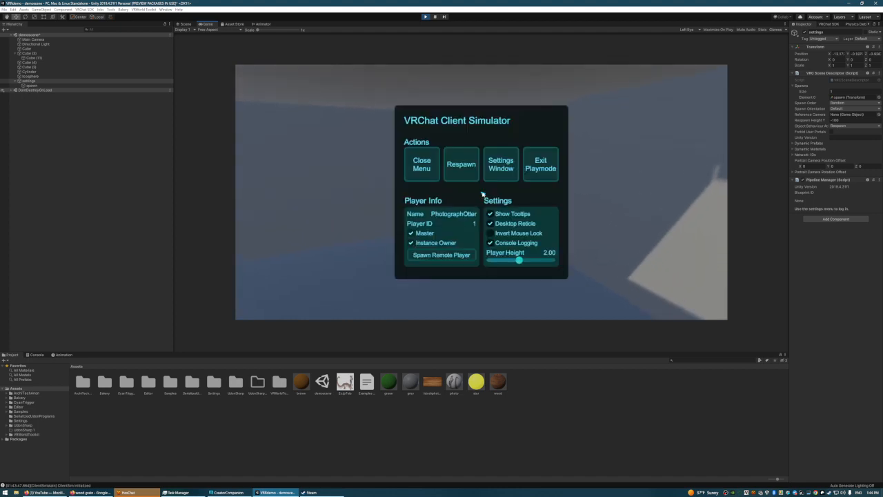
{"action": "left_click", "coordinate": [541, 165]}
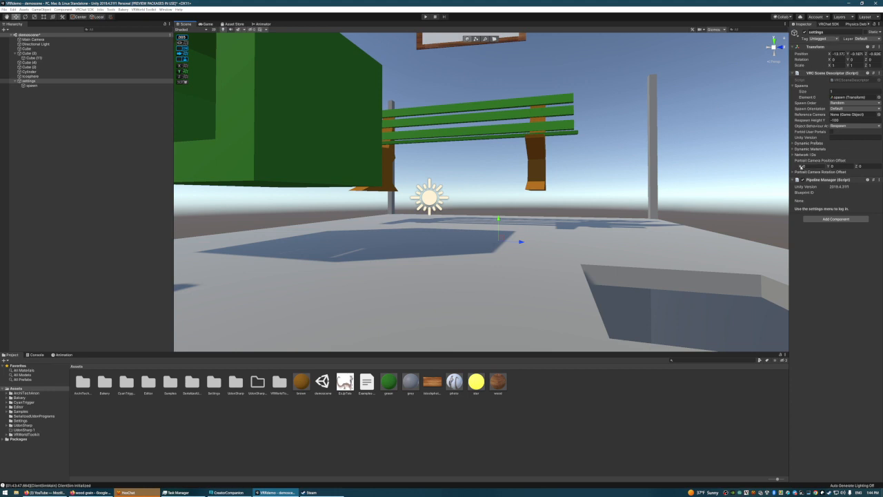
Step: Add an Udon Behaviour component to the settings object and set its program source to VRCWorldSettings
{"action": "left_click", "coordinate": [834, 220]}
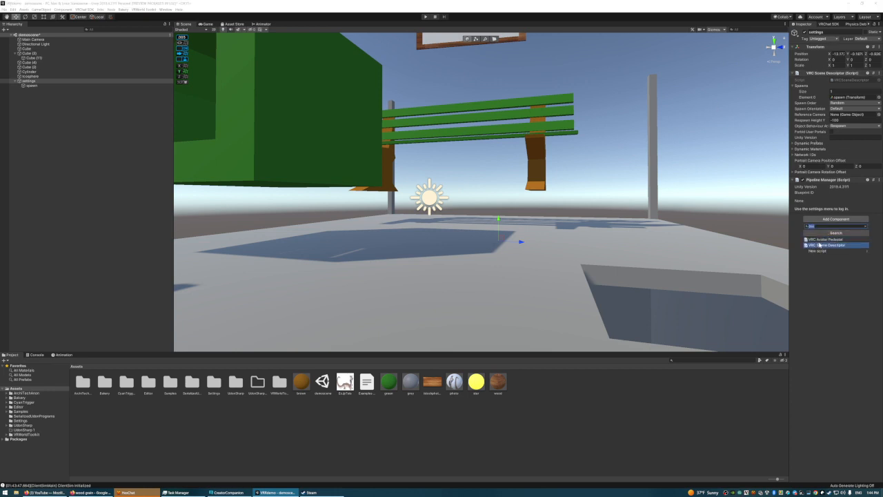
{"action": "type", "text": "udon"}
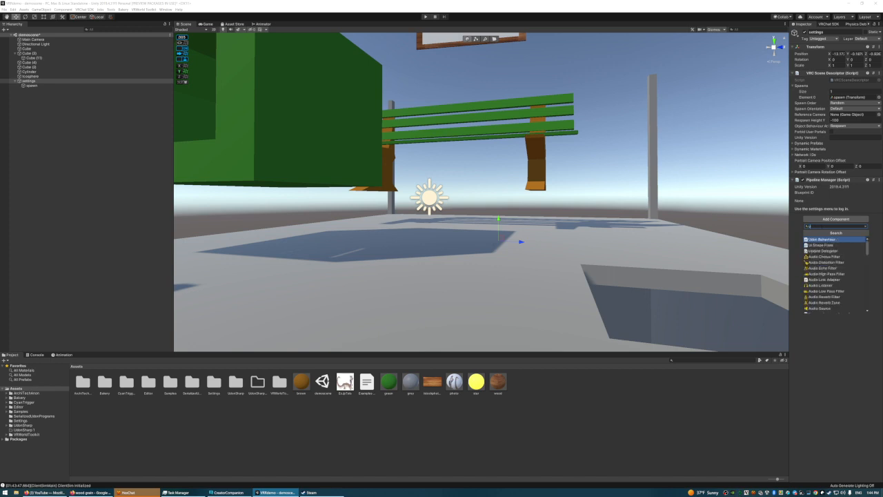
{"action": "left_click", "coordinate": [829, 239]}
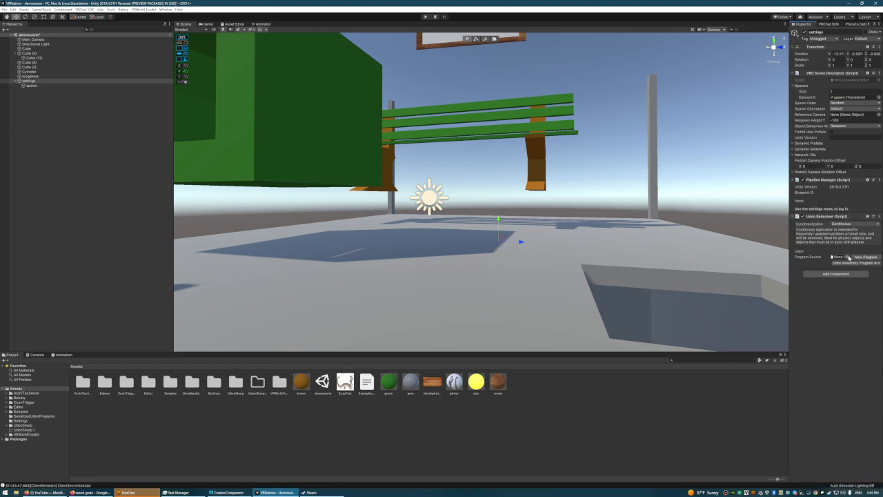
{"action": "left_click", "coordinate": [848, 256]}
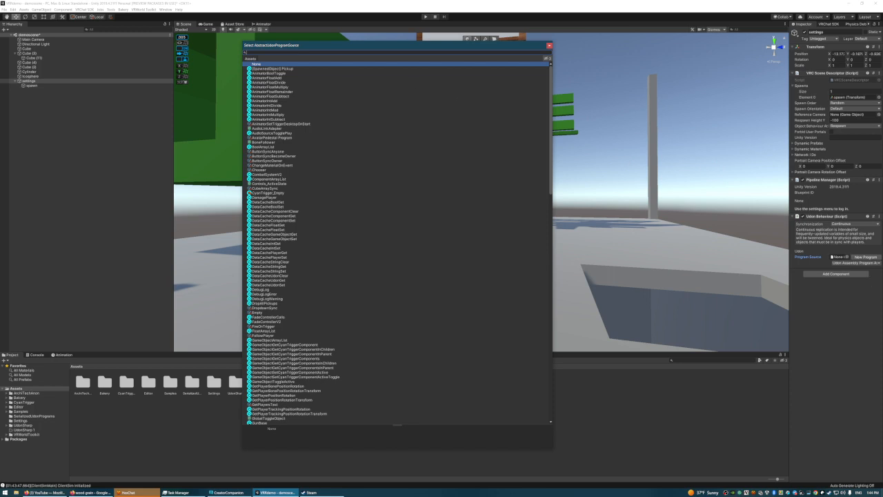
{"action": "type", "text": "settin"}
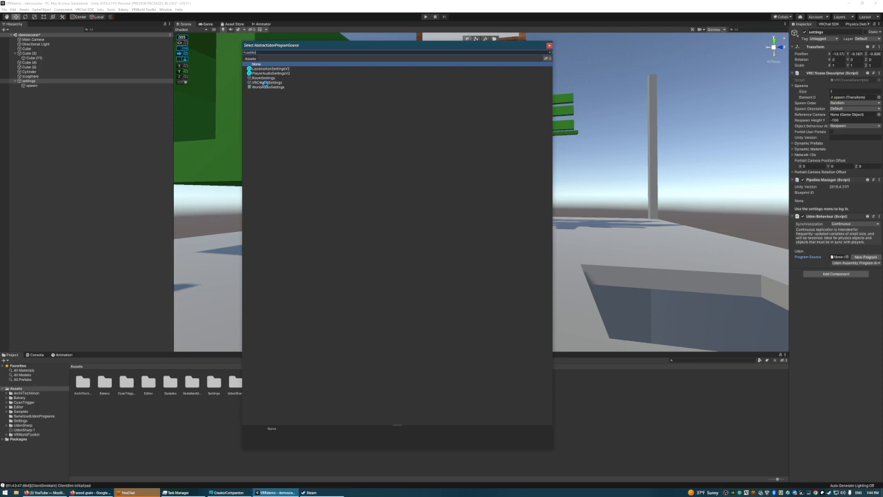
{"action": "double_click", "coordinate": [265, 83]}
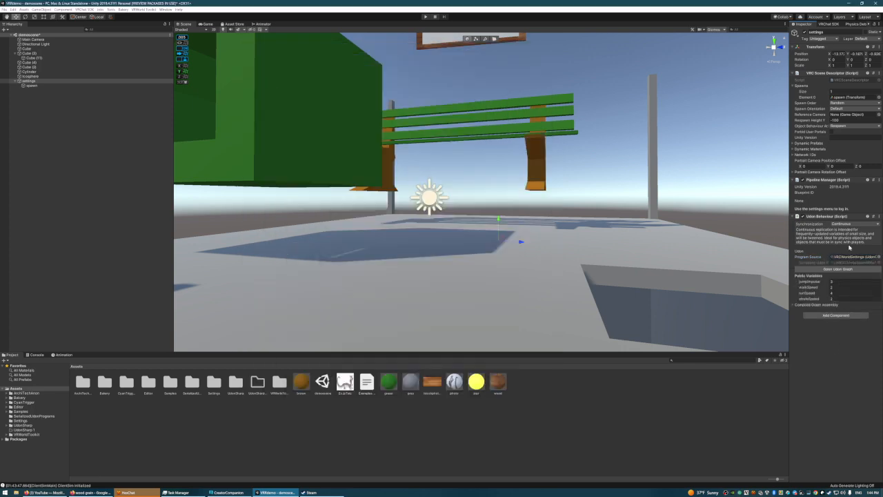
{"action": "right_click_drag", "start_coordinate": [582, 211], "coordinate": [571, 226]}
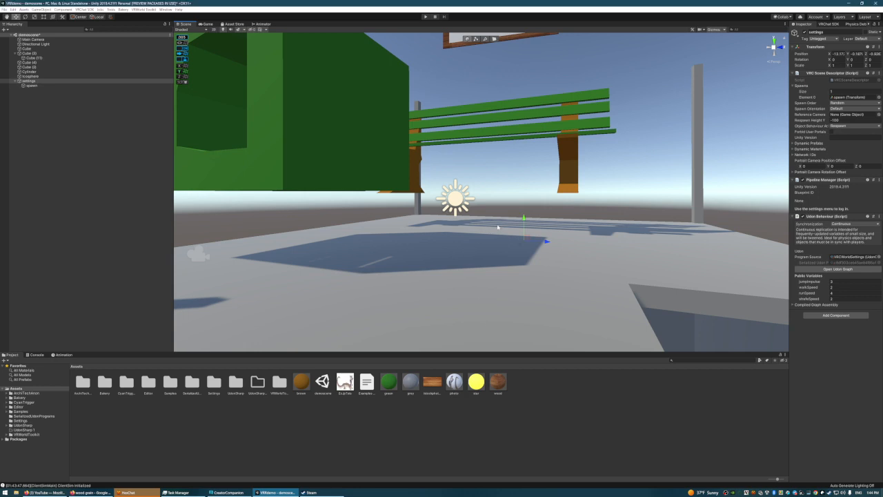
{"action": "key", "text": "s"}
{"action": "right_click_drag", "start_coordinate": [498, 227], "coordinate": [495, 259]}
{"action": "key", "text": "w"}
{"action": "key", "text": "s"}
{"action": "key", "text": "w"}
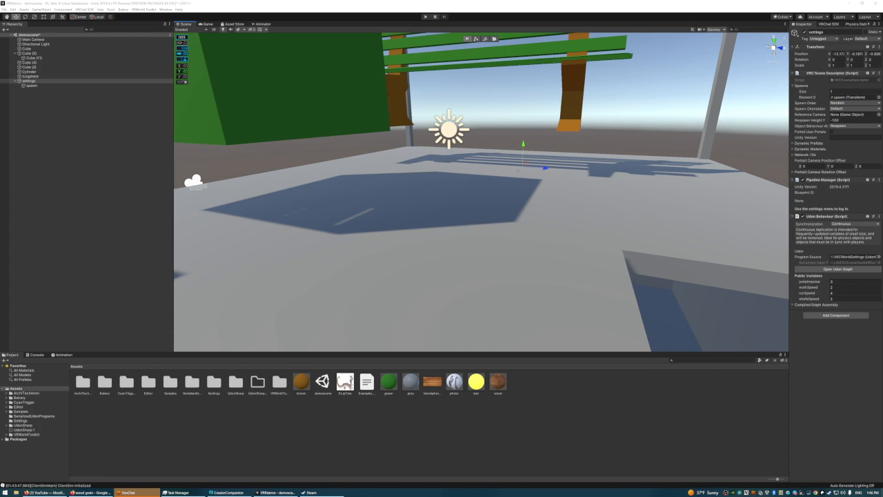
Step: Import the Kobold_Female_Jeans FBX model into the project's Assets and place it in the scene on the platform
{"action": "left_click_drag", "start_coordinate": [882, 345], "coordinate": [581, 413]}
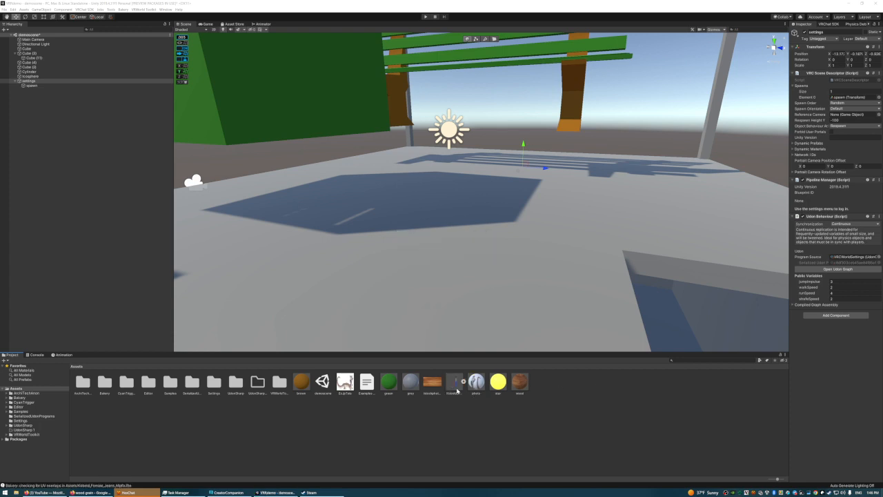
{"action": "left_click_drag", "start_coordinate": [457, 390], "coordinate": [465, 259]}
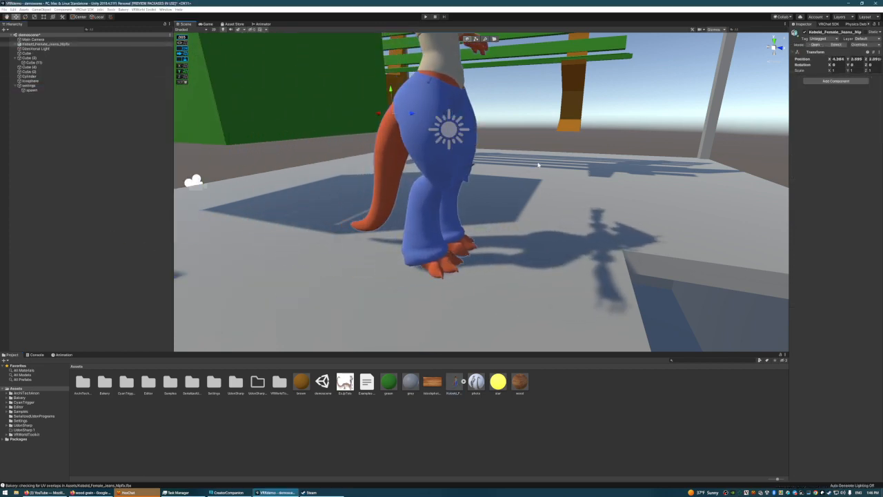
Step: Examine the placed kobold model's size and shape from several angles next to the bench and the green block
{"action": "key", "text": "s"}
{"action": "right_click_drag", "start_coordinate": [539, 165], "coordinate": [550, 151]}
{"action": "key", "text": "w"}
{"action": "key", "text": "s"}
{"action": "key", "text": "a"}
{"action": "key", "text": "w"}
{"action": "key", "text": "s"}
{"action": "key", "text": "w"}
{"action": "key", "text": "d"}
{"action": "key", "text": "a"}
{"action": "key", "text": "s"}
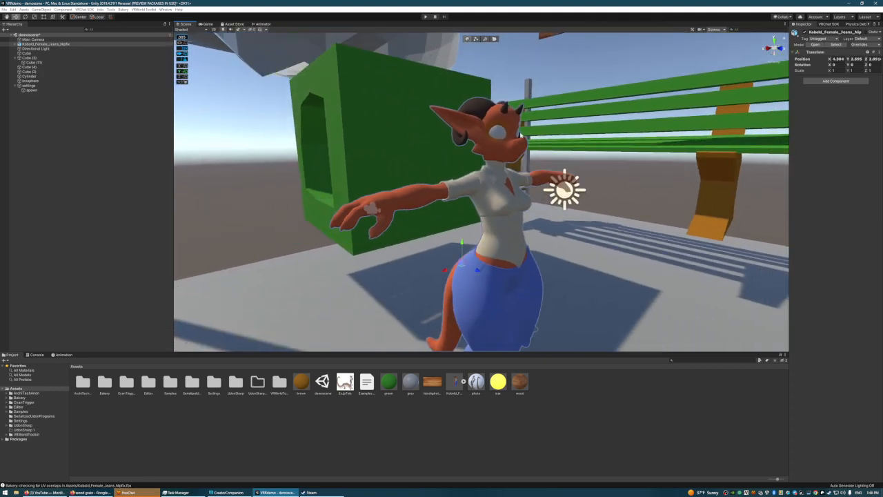
Step: Show the ProBuilder tools, select the kobold's Jeans mesh and try ProBuilder's face selection mode on it
{"action": "scroll", "coordinate": [870, 27], "scroll_direction": "down", "scroll_amount": 3}
{"action": "left_click", "coordinate": [830, 24]}
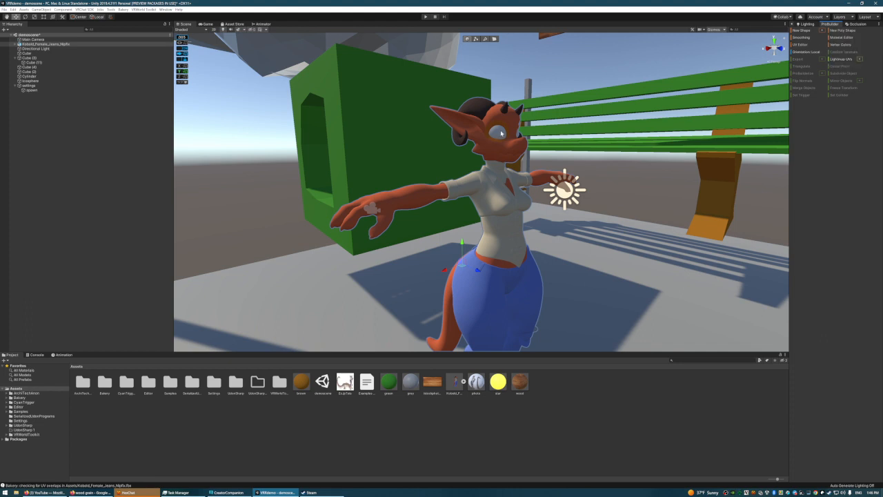
{"action": "left_click", "coordinate": [502, 133]}
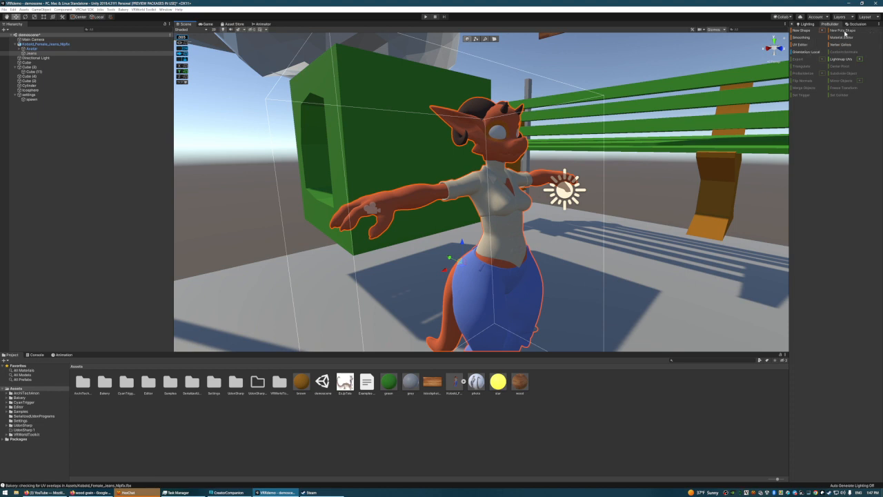
{"action": "left_click", "coordinate": [512, 137]}
{"action": "left_click", "coordinate": [482, 124]}
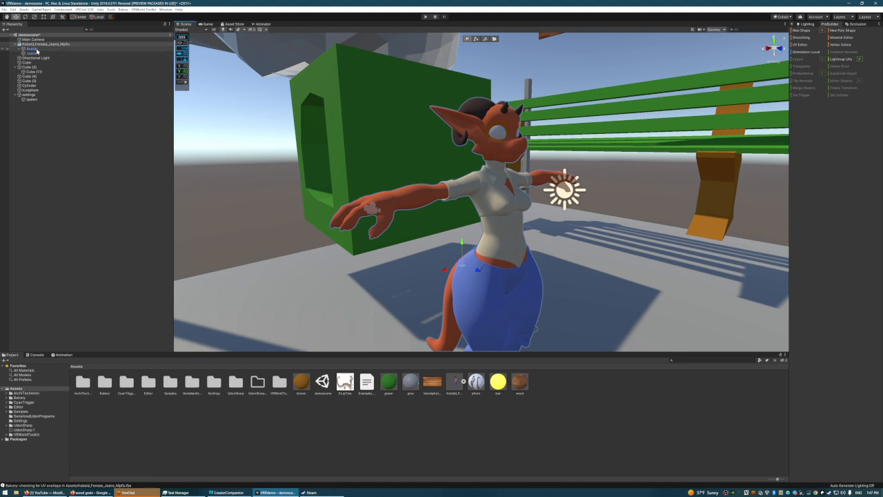
{"action": "left_click", "coordinate": [35, 49]}
{"action": "left_click", "coordinate": [37, 53]}
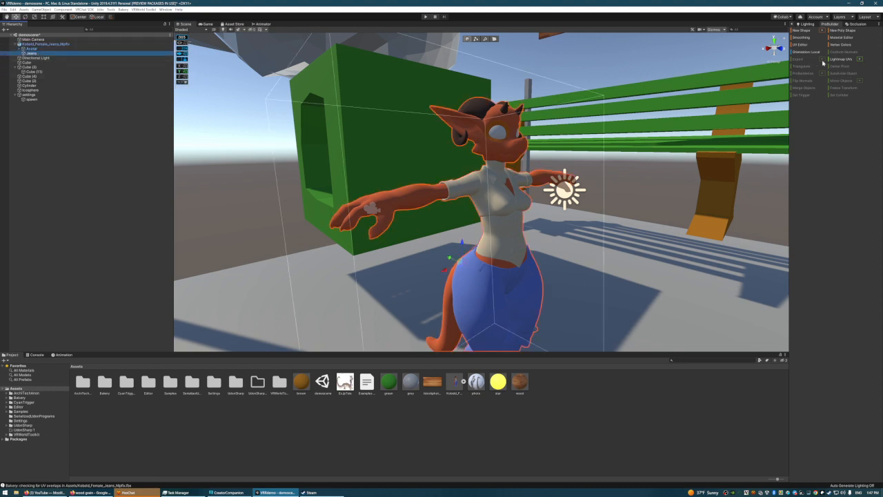
{"action": "left_click", "coordinate": [494, 39]}
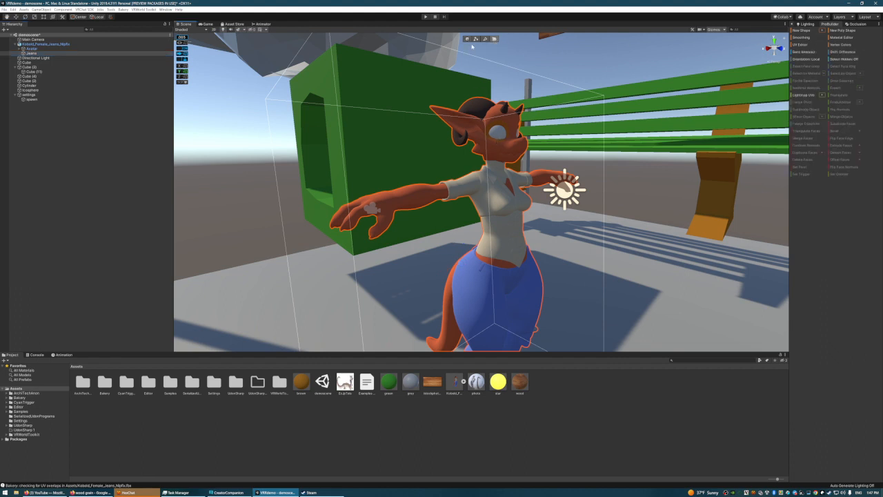
{"action": "left_click", "coordinate": [476, 39]}
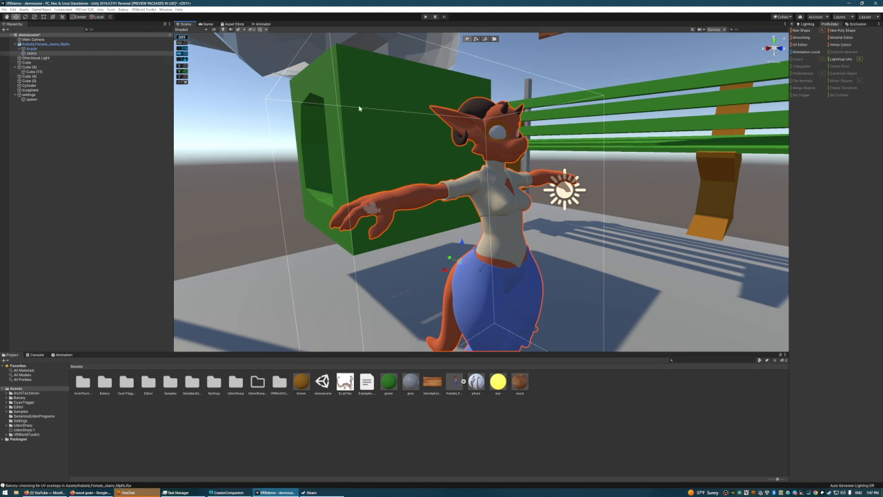
Step: Delete the whole kobold model from the scene, keeping its asset in the project
{"action": "left_click", "coordinate": [58, 44]}
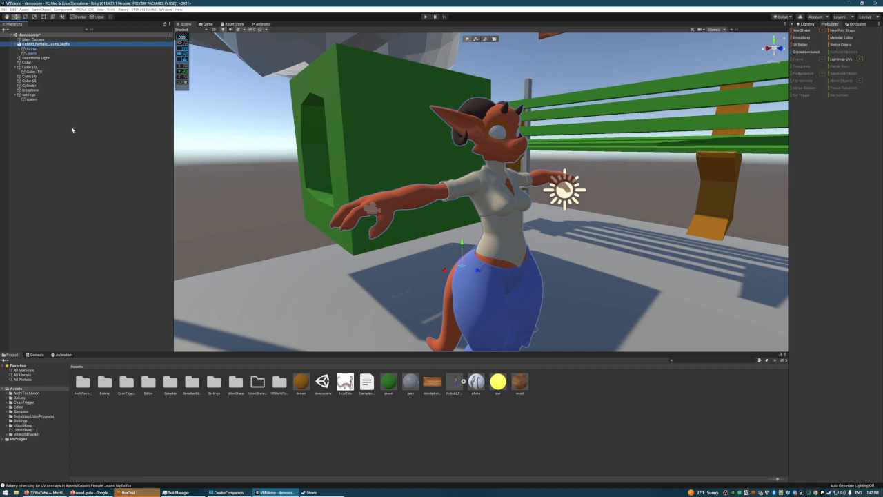
{"action": "key", "text": "Delete"}
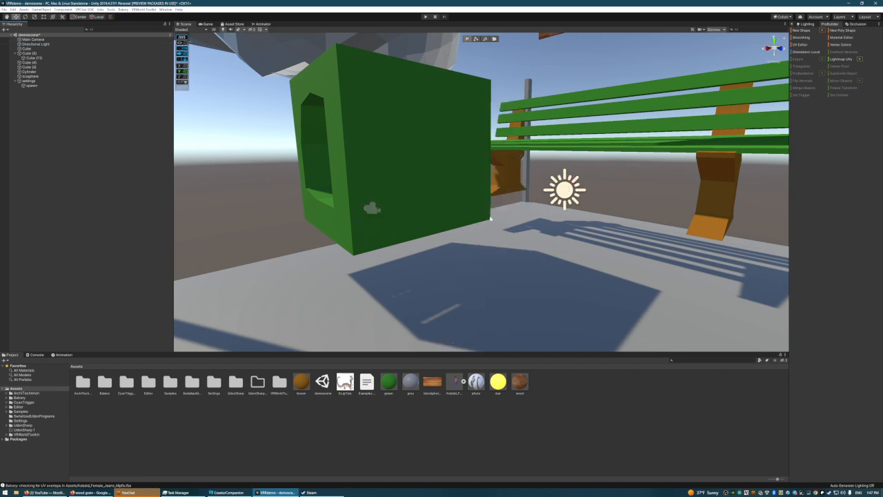
{"action": "mouse_move", "coordinate": [748, 78]}
{"action": "right_mouse_down"}
{"action": "mouse_move", "coordinate": [708, 62]}
{"action": "mouse_move", "coordinate": [763, 87]}
{"action": "right_mouse_up"}
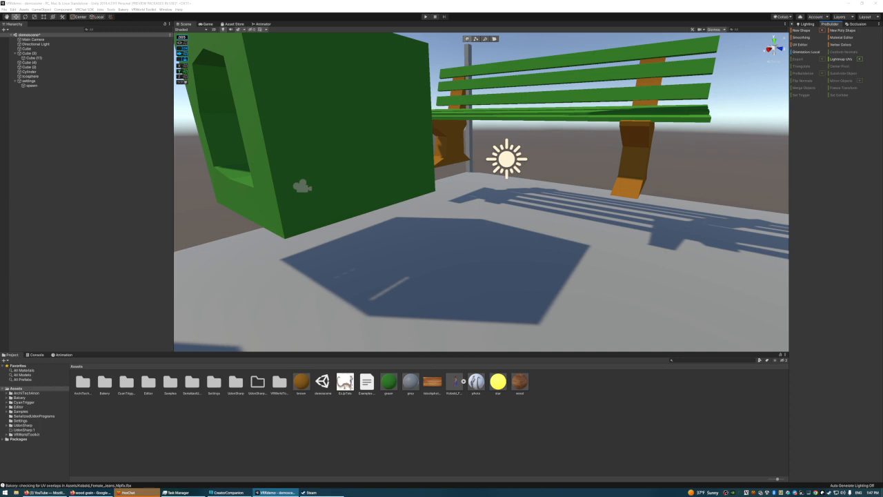
Step: Import the flight Unity package with all its listed files and add its Flight prefab to the scene hierarchy
{"action": "left_click", "coordinate": [819, 156]}
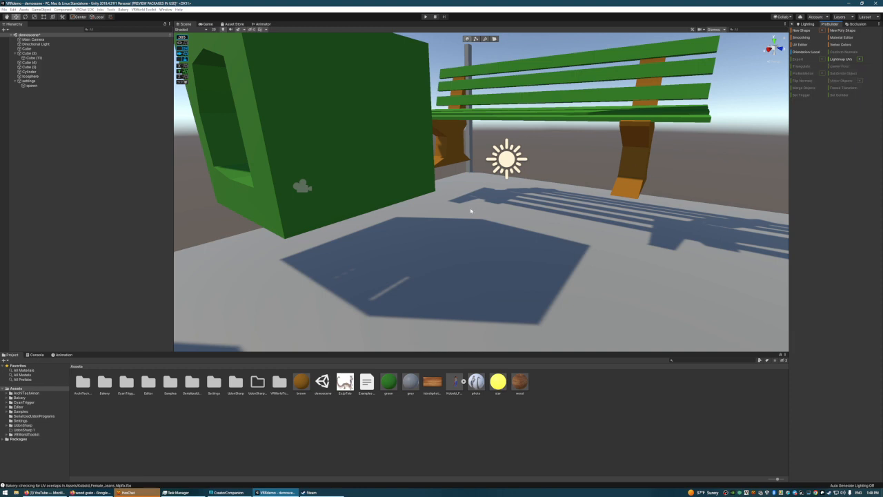
{"action": "right_click_drag", "start_coordinate": [461, 172], "coordinate": [411, 250]}
{"action": "key", "text": "w"}
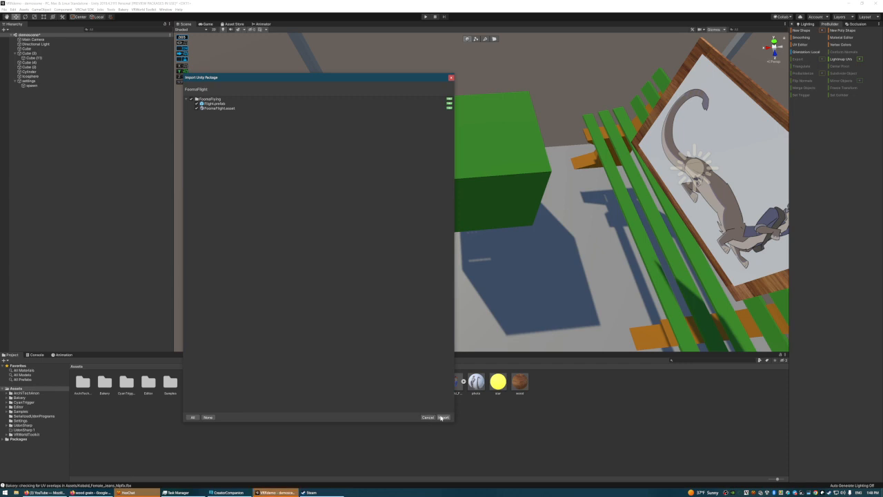
{"action": "left_click", "coordinate": [443, 417]}
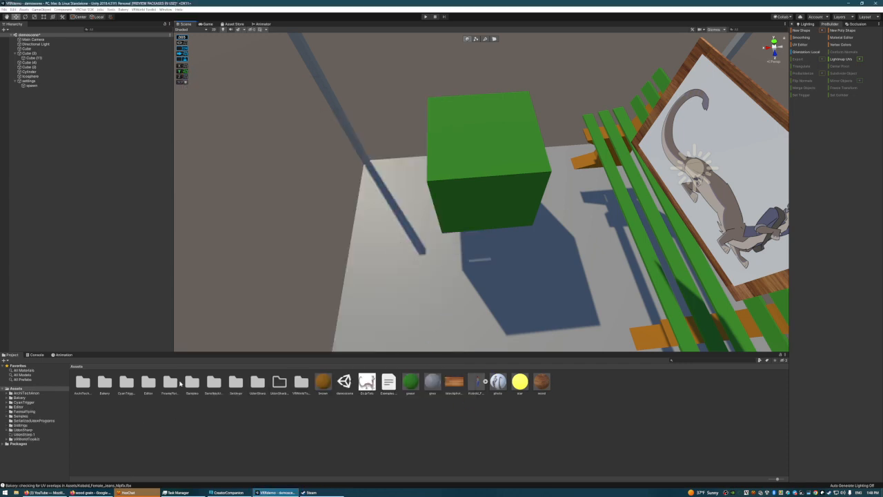
{"action": "double_click", "coordinate": [170, 384]}
{"action": "left_click_drag", "start_coordinate": [83, 383], "coordinate": [85, 260]}
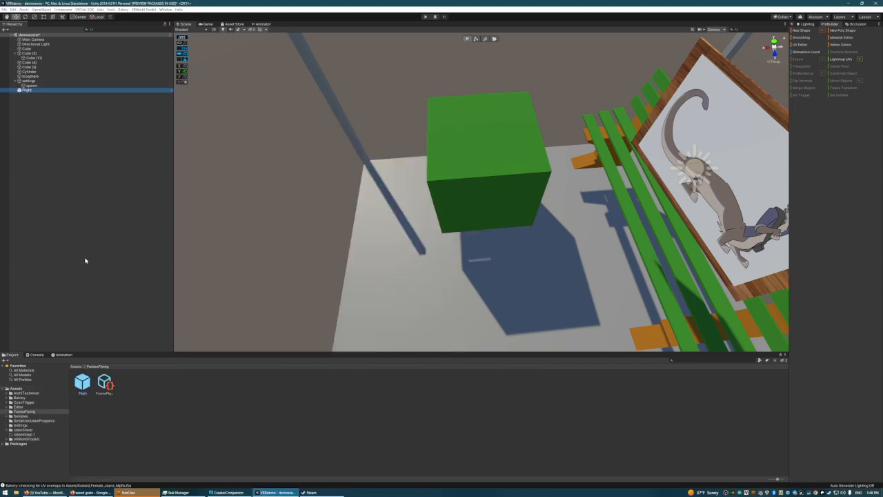
{"action": "left_click", "coordinate": [106, 249]}
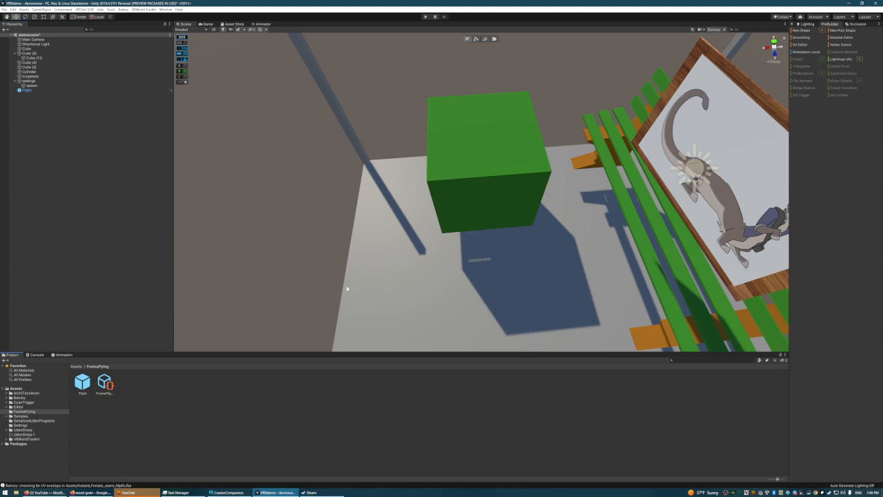
Step: Build a new ProBuilder cube shape measuring 1 × 1 × 1 near the bench
{"action": "right_click_drag", "start_coordinate": [547, 235], "coordinate": [534, 192]}
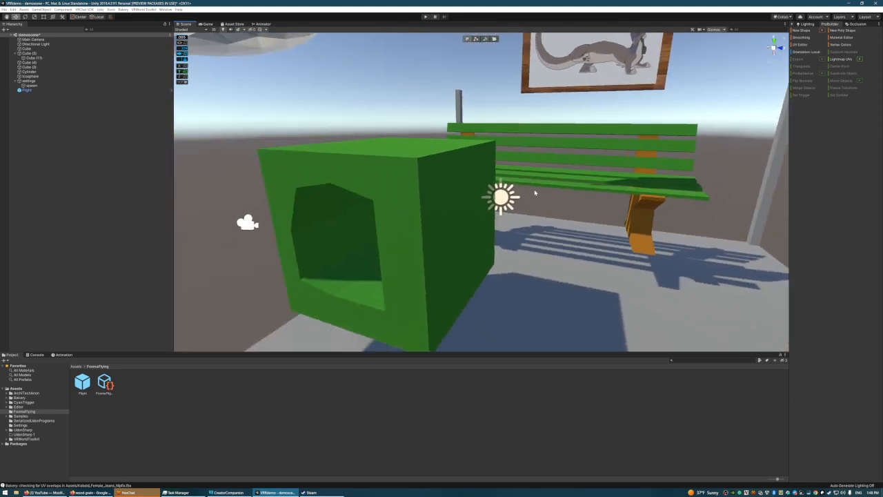
{"action": "right_click_drag", "start_coordinate": [598, 207], "coordinate": [609, 184]}
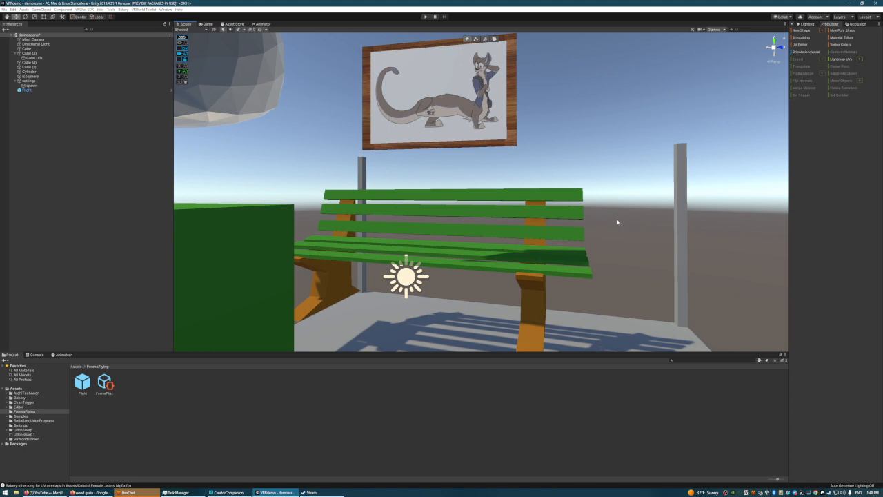
{"action": "right_click_drag", "start_coordinate": [608, 173], "coordinate": [684, 145]}
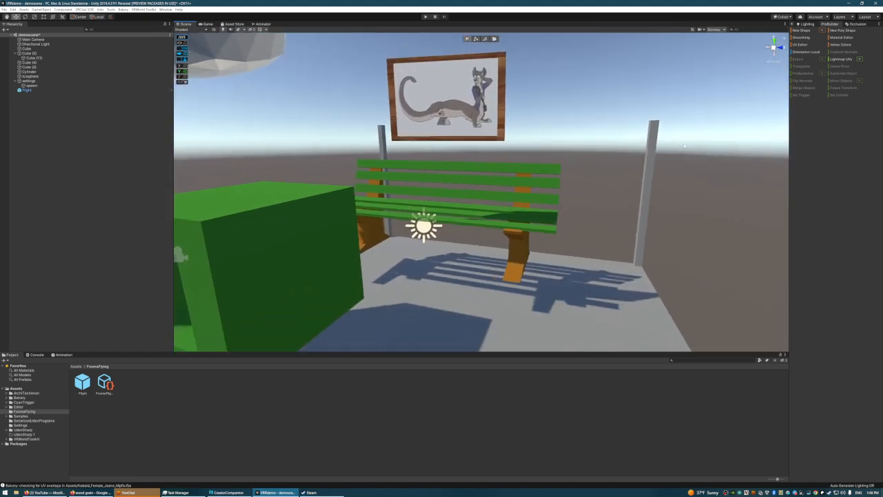
{"action": "left_click", "coordinate": [822, 32]}
{"action": "left_click", "coordinate": [215, 83]}
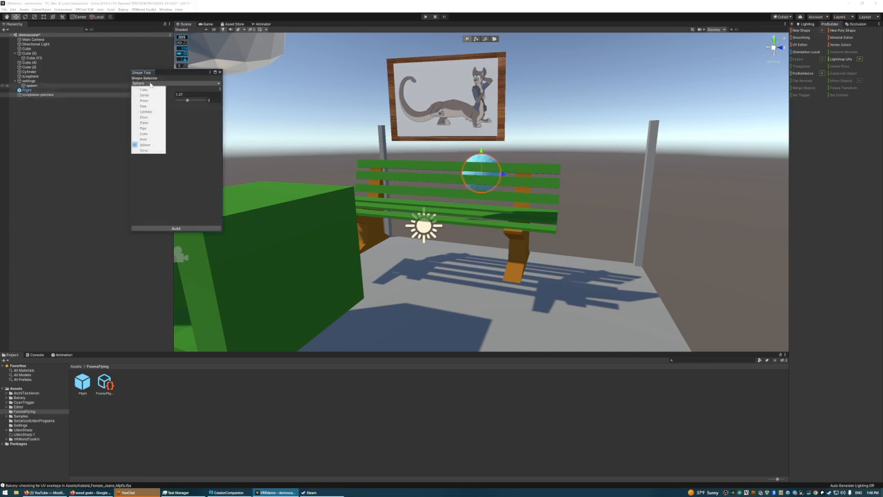
{"action": "left_click", "coordinate": [141, 84]}
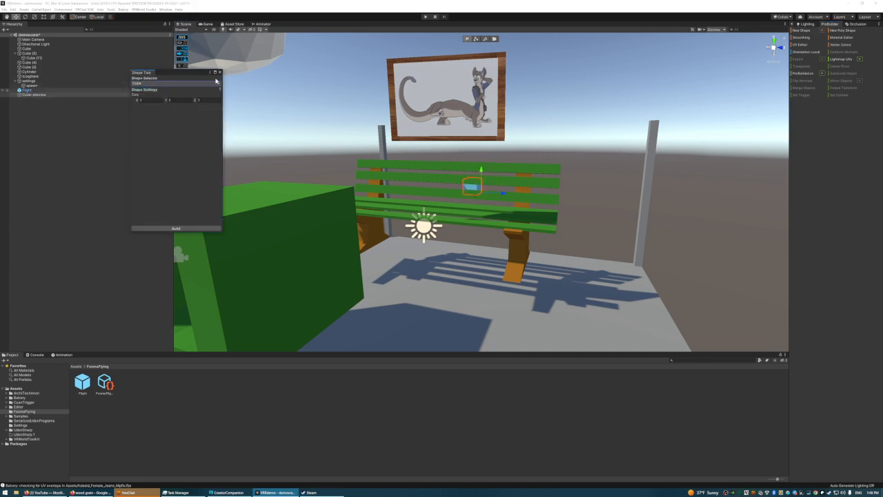
{"action": "left_click", "coordinate": [177, 228]}
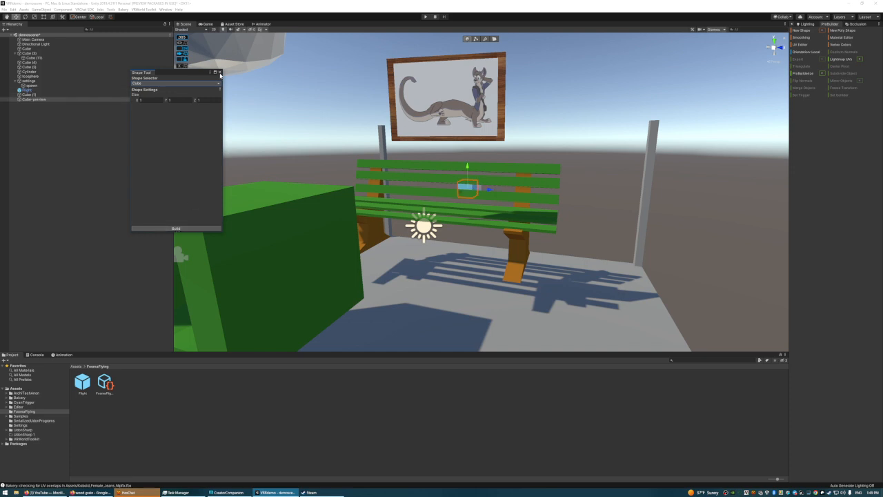
{"action": "left_click", "coordinate": [220, 73]}
Step: Move the new white cube into the open air beyond the platform's edge, near the large grey faceted object
{"action": "mouse_move", "coordinate": [518, 182]}
{"action": "right_mouse_down"}
{"action": "mouse_move", "coordinate": [484, 166]}
{"action": "mouse_move", "coordinate": [458, 190]}
{"action": "mouse_move", "coordinate": [519, 189]}
{"action": "right_mouse_up"}
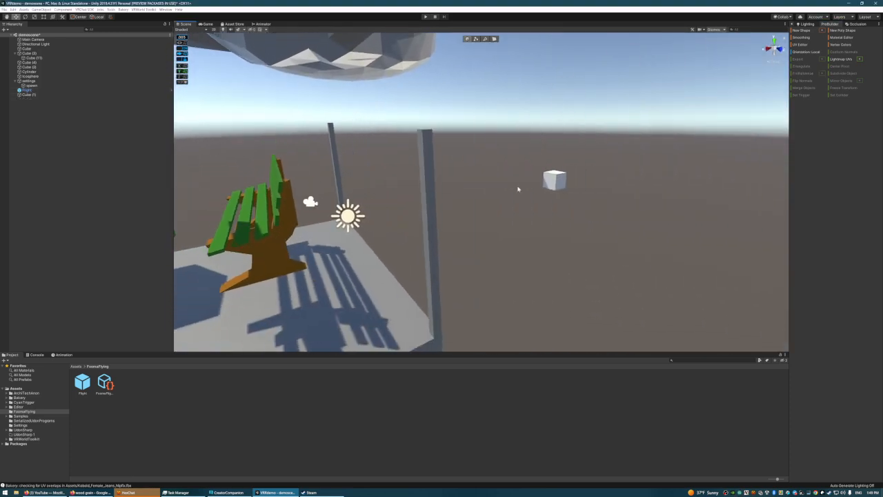
{"action": "left_click", "coordinate": [556, 182]}
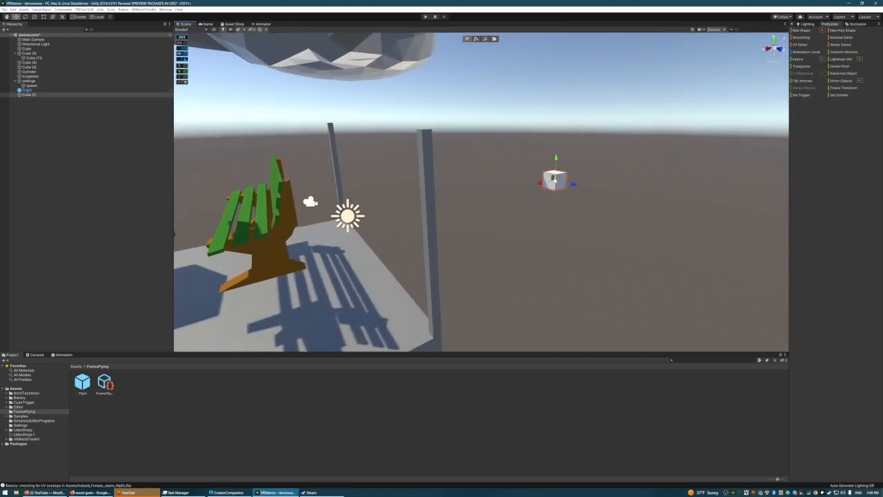
{"action": "left_click_drag", "start_coordinate": [555, 180], "coordinate": [245, 93]}
{"action": "right_click_drag", "start_coordinate": [341, 138], "coordinate": [453, 121]}
{"action": "left_click_drag", "start_coordinate": [432, 154], "coordinate": [374, 153]}
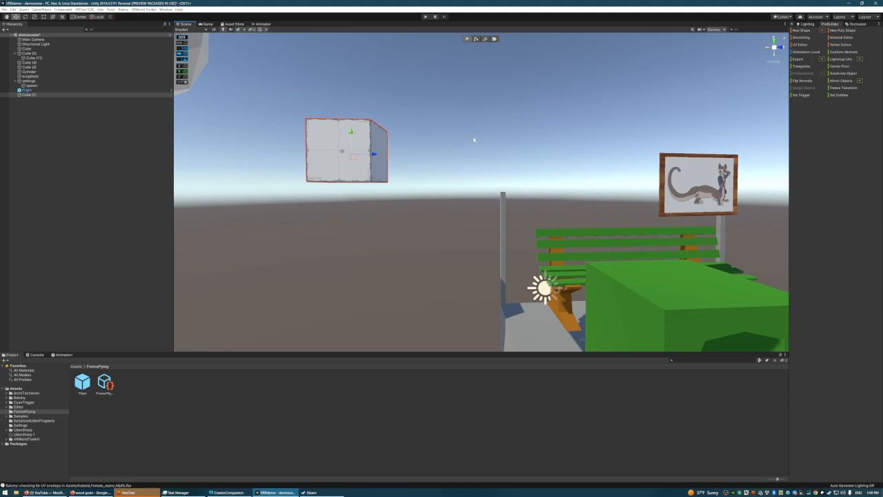
Step: Subdivide the floating cube with ProBuilder's Subdivide Object
{"action": "right_click_drag", "start_coordinate": [473, 139], "coordinate": [440, 131]}
{"action": "right_click_drag", "start_coordinate": [517, 117], "coordinate": [474, 116]}
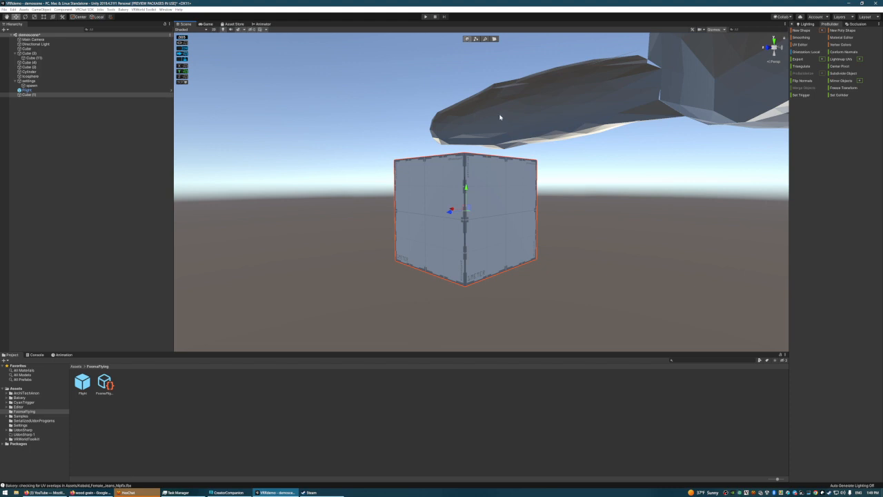
{"action": "right_click_drag", "start_coordinate": [501, 118], "coordinate": [549, 173]}
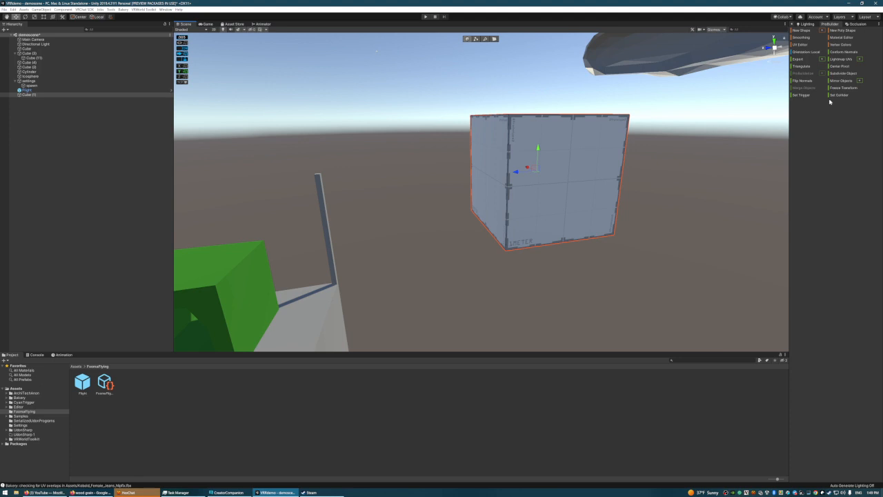
{"action": "left_click", "coordinate": [840, 73]}
Step: Select the four corner vertices of one side of the subdivided cube and scale them inward to round its outline
{"action": "right_click_drag", "start_coordinate": [696, 140], "coordinate": [657, 140]}
{"action": "right_click_drag", "start_coordinate": [567, 184], "coordinate": [601, 141]}
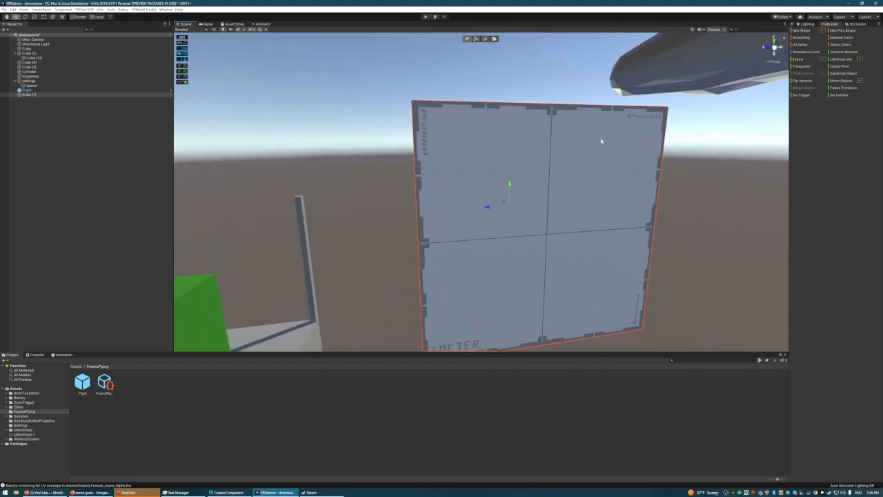
{"action": "left_click", "coordinate": [476, 40]}
{"action": "right_click_drag", "start_coordinate": [561, 91], "coordinate": [540, 65]}
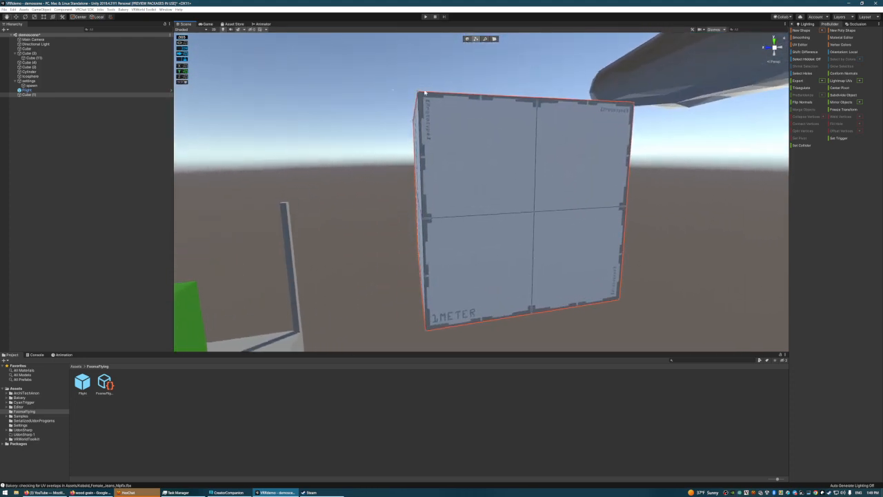
{"action": "right_click_drag", "start_coordinate": [418, 93], "coordinate": [514, 90]}
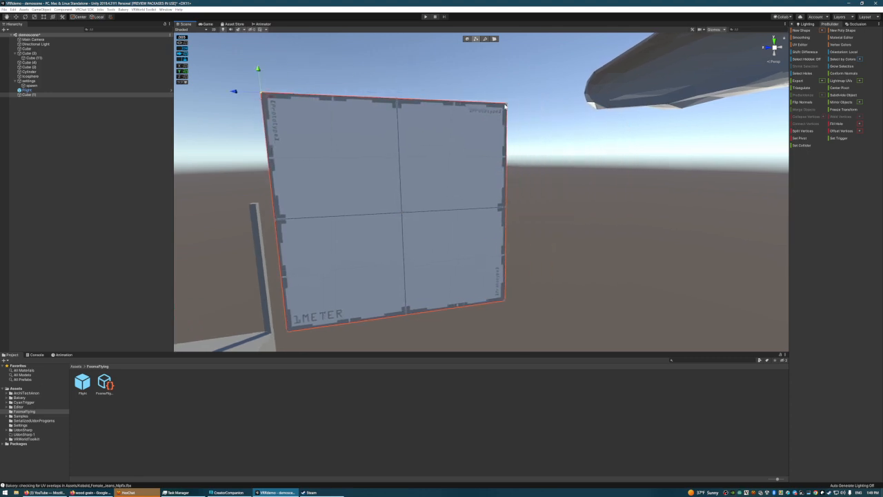
{"action": "left_click", "coordinate": [504, 106]}
{"action": "right_click_drag", "start_coordinate": [411, 218], "coordinate": [351, 141]}
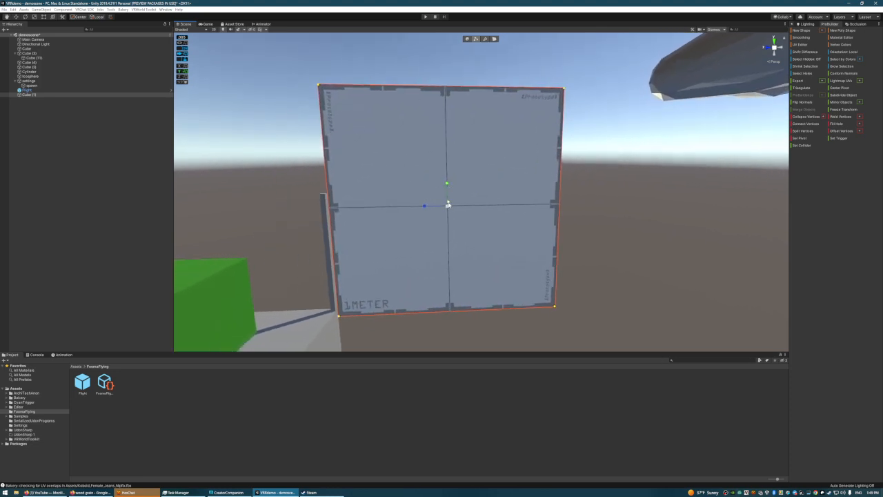
{"action": "left_click_drag", "start_coordinate": [447, 209], "coordinate": [441, 212]}
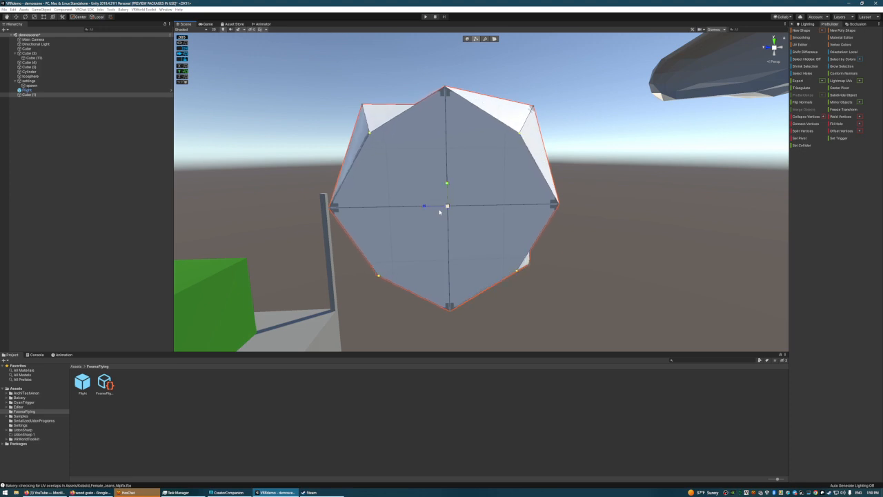
Step: Select all the faces on the cube's square half and scale them down into a small block, tapering the shape
{"action": "right_click_drag", "start_coordinate": [441, 213], "coordinate": [628, 207]}
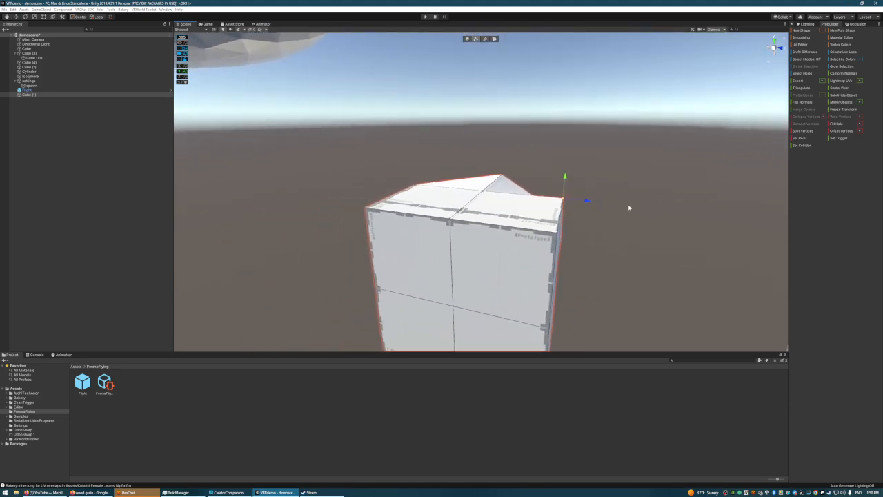
{"action": "left_click", "coordinate": [493, 38]}
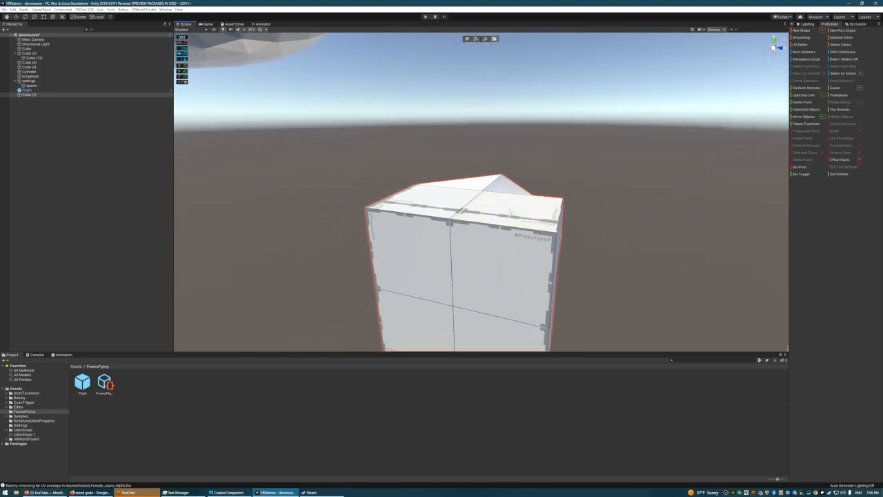
{"action": "left_click", "coordinate": [510, 211]}
{"action": "left_click", "coordinate": [431, 201], "text": "shift"}
{"action": "left_click", "coordinate": [422, 250], "text": "shift"}
{"action": "left_click", "coordinate": [477, 261], "text": "shift"}
{"action": "left_click", "coordinate": [474, 331], "text": "shift"}
{"action": "left_click", "coordinate": [434, 325], "text": "shift"}
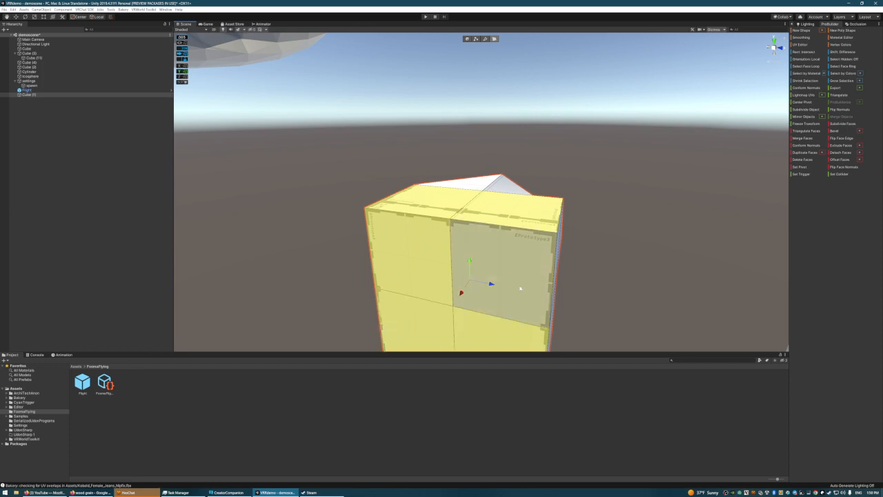
{"action": "right_click_drag", "start_coordinate": [521, 288], "coordinate": [528, 240]}
{"action": "left_click", "coordinate": [517, 237], "text": "shift"}
{"action": "left_click", "coordinate": [513, 295], "text": "shift"}
{"action": "right_click_drag", "start_coordinate": [514, 296], "coordinate": [519, 215]}
{"action": "left_click", "coordinate": [645, 154], "text": "shift"}
{"action": "left_click", "coordinate": [633, 200], "text": "shift"}
{"action": "left_click", "coordinate": [523, 147], "text": "shift"}
{"action": "left_click", "coordinate": [483, 116], "text": "shift"}
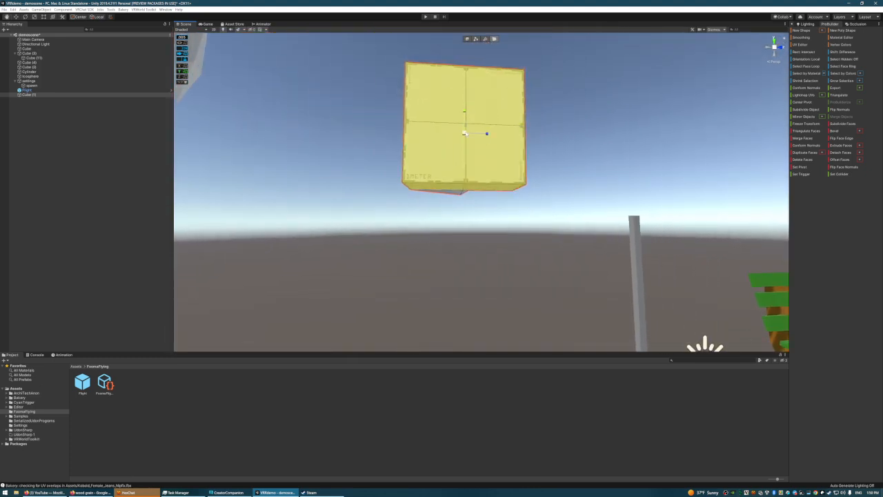
{"action": "left_click_drag", "start_coordinate": [464, 133], "coordinate": [455, 138]}
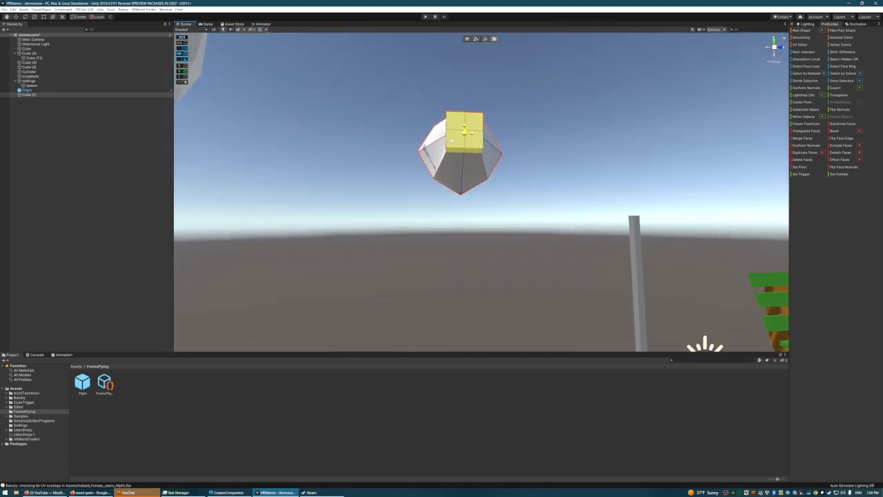
Step: Select the lengthwise corner edges of the small end block and scale them inward to round it into a neck
{"action": "right_click_drag", "start_coordinate": [449, 152], "coordinate": [517, 177]}
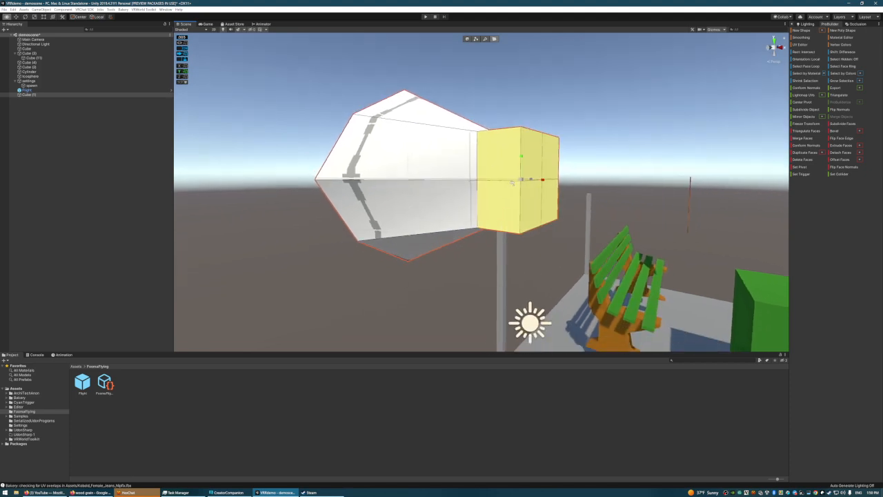
{"action": "right_click_drag", "start_coordinate": [586, 125], "coordinate": [517, 76]}
{"action": "left_click", "coordinate": [484, 39]}
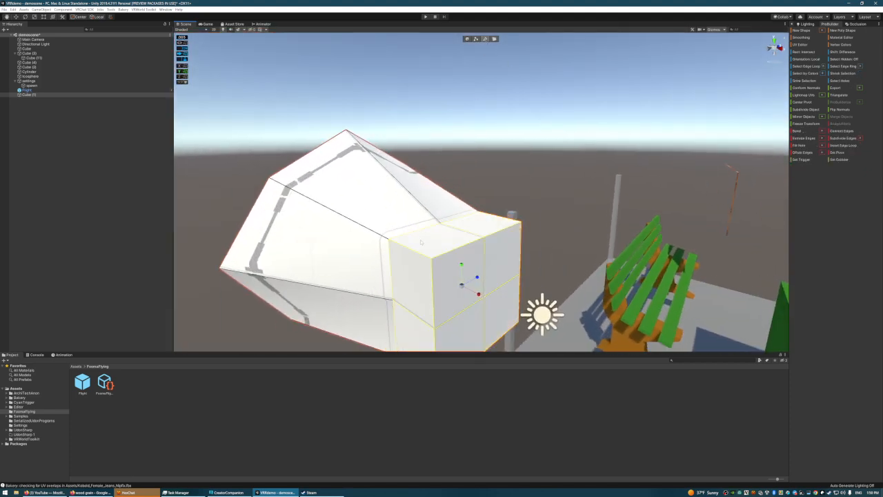
{"action": "left_click", "coordinate": [421, 255]}
{"action": "right_click_drag", "start_coordinate": [621, 184], "coordinate": [489, 191]}
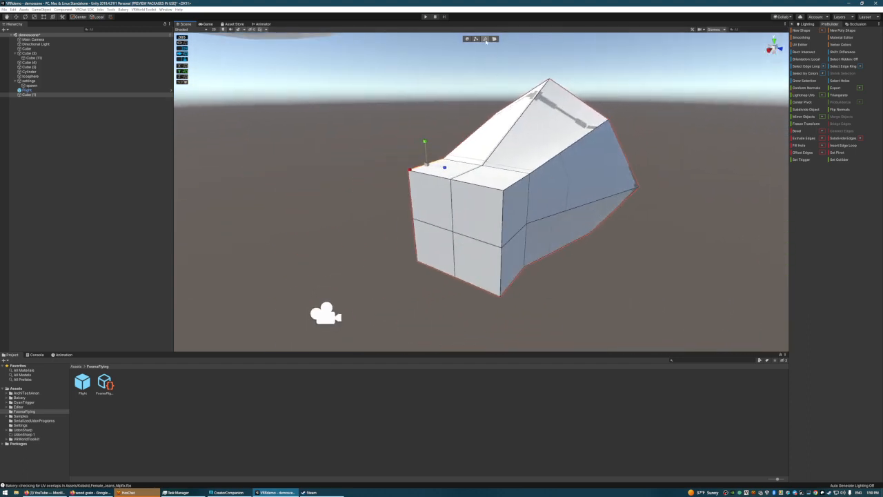
{"action": "left_click", "coordinate": [510, 192]}
{"action": "right_click_drag", "start_coordinate": [419, 256], "coordinate": [627, 242]}
{"action": "left_click_drag", "start_coordinate": [628, 230], "coordinate": [535, 152], "text": "alt"}
{"action": "key", "text": "w"}
{"action": "right_click_drag", "start_coordinate": [549, 135], "coordinate": [557, 120]}
{"action": "key", "text": "d"}
{"action": "right_click_drag", "start_coordinate": [500, 129], "coordinate": [514, 146]}
{"action": "key", "text": "s"}
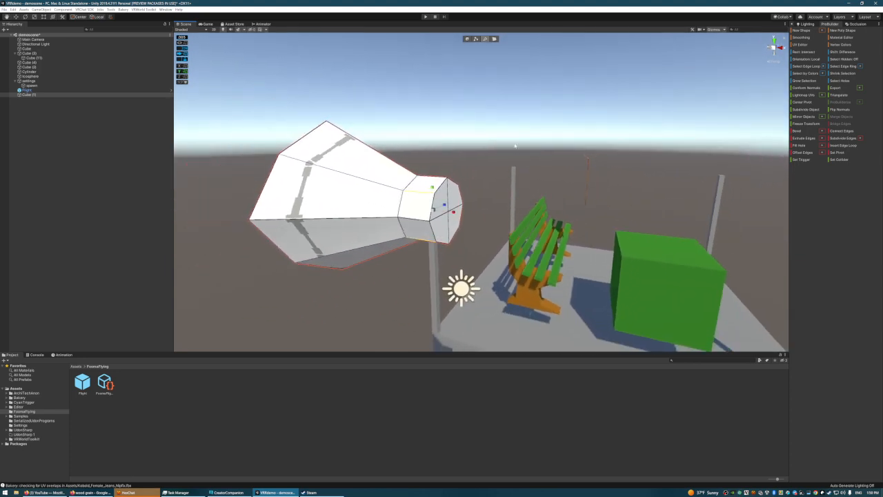
Step: Select the faces at the end of the neck and move them outward to lengthen it
{"action": "left_click", "coordinate": [493, 39]}
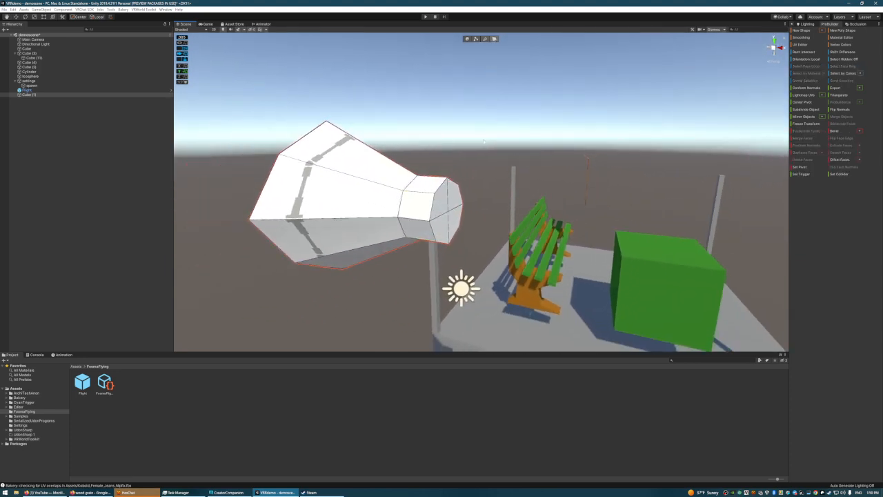
{"action": "left_click", "coordinate": [447, 197]}
{"action": "left_click", "coordinate": [441, 224], "text": "shift"}
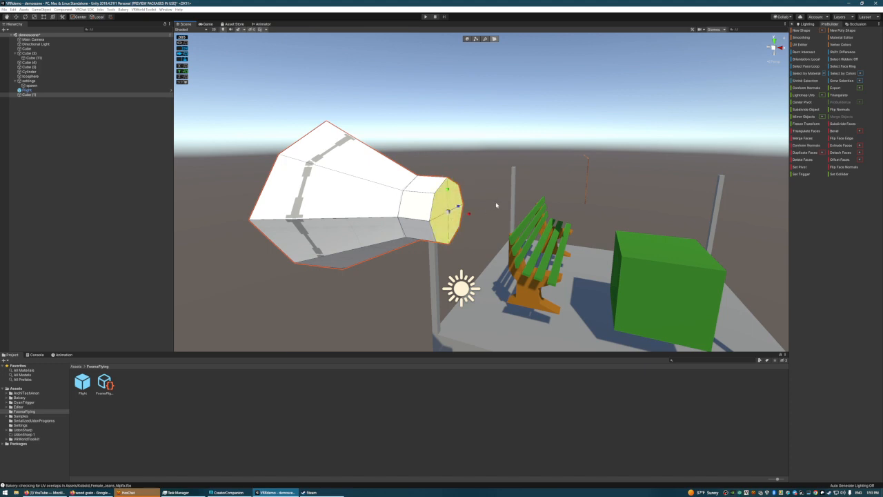
{"action": "mouse_move", "coordinate": [468, 216]}
{"action": "left_mouse_down"}
{"action": "mouse_move", "coordinate": [487, 219]}
{"action": "mouse_move", "coordinate": [479, 221]}
{"action": "left_mouse_up"}
Step: Extrude the selected end faces outward to add another segment to the neck
{"action": "mouse_move", "coordinate": [506, 167]}
{"action": "right_mouse_down"}
{"action": "mouse_move", "coordinate": [548, 166]}
{"action": "mouse_move", "coordinate": [516, 172]}
{"action": "right_mouse_up"}
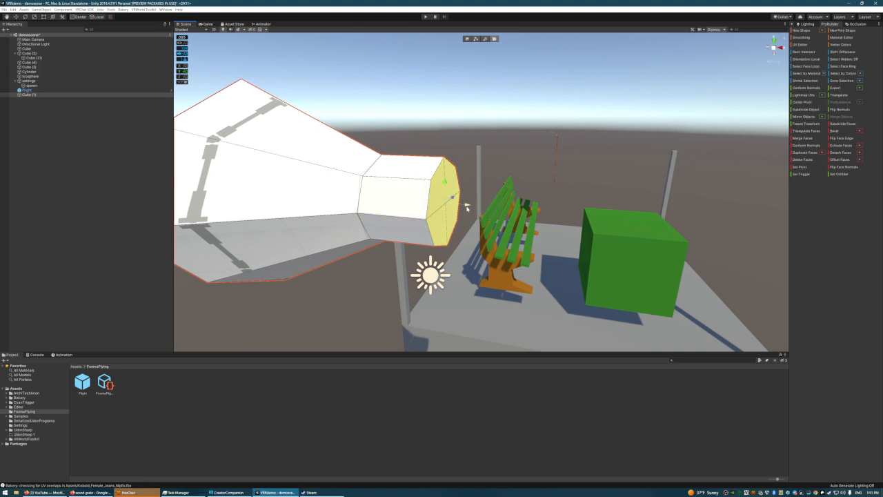
{"action": "left_click_drag", "start_coordinate": [466, 206], "coordinate": [515, 216], "text": "shift"}
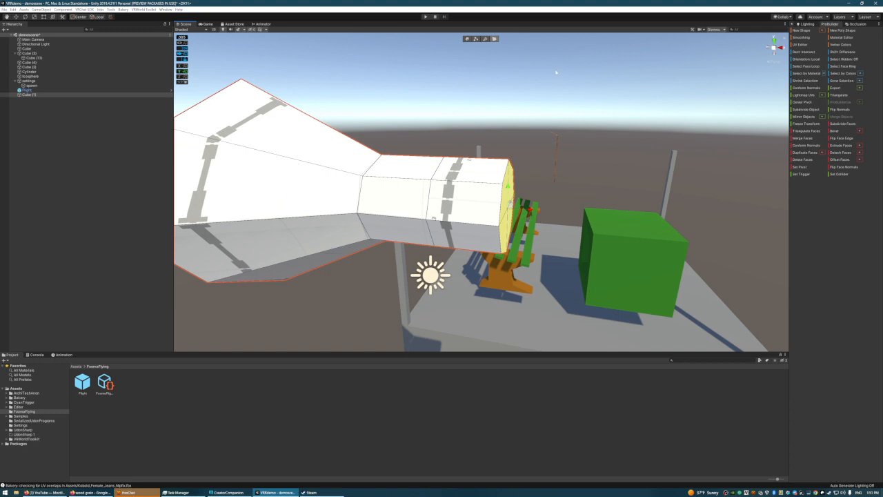
{"action": "left_click_drag", "start_coordinate": [572, 202], "coordinate": [454, 205], "text": "alt"}
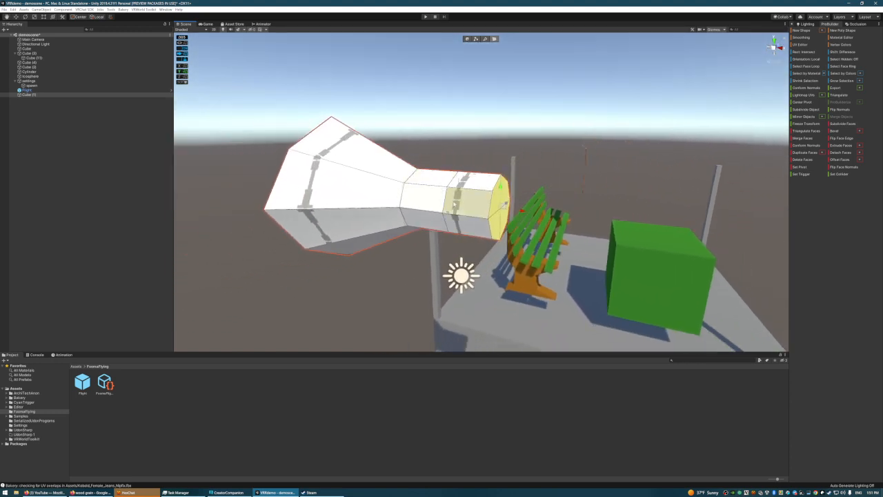
Step: Rotate the faces at the end of the neck to a slant and stretch them vertically to match the neck's height
{"action": "left_click_drag", "start_coordinate": [459, 169], "coordinate": [533, 182], "text": "alt"}
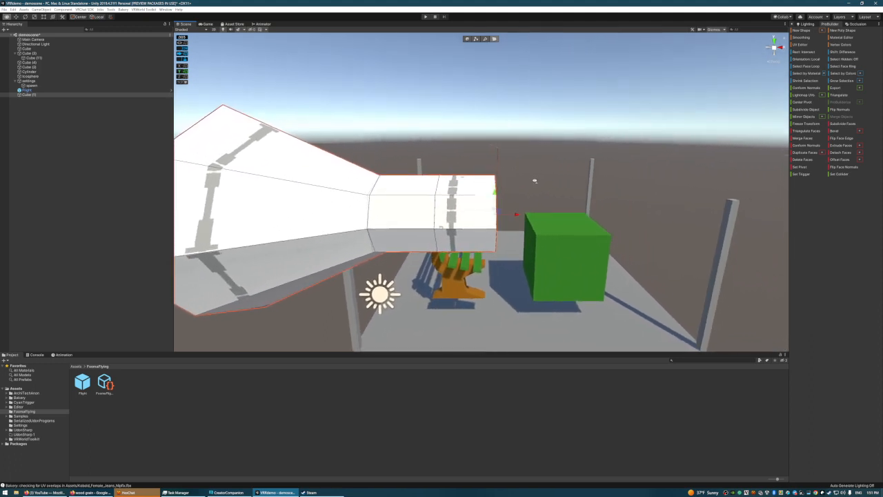
{"action": "scroll", "coordinate": [533, 182], "scroll_direction": "up", "scroll_amount": 3}
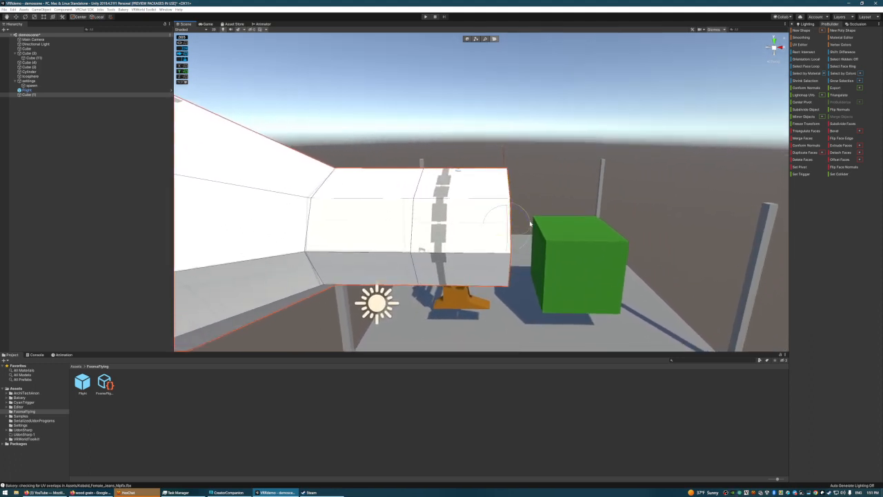
{"action": "left_click_drag", "start_coordinate": [518, 213], "coordinate": [476, 203]}
{"action": "key", "text": "s"}
{"action": "right_click_drag", "start_coordinate": [563, 227], "coordinate": [562, 209]}
{"action": "key", "text": "w"}
{"action": "key", "text": "s"}
{"action": "key", "text": "w"}
{"action": "key", "text": "s"}
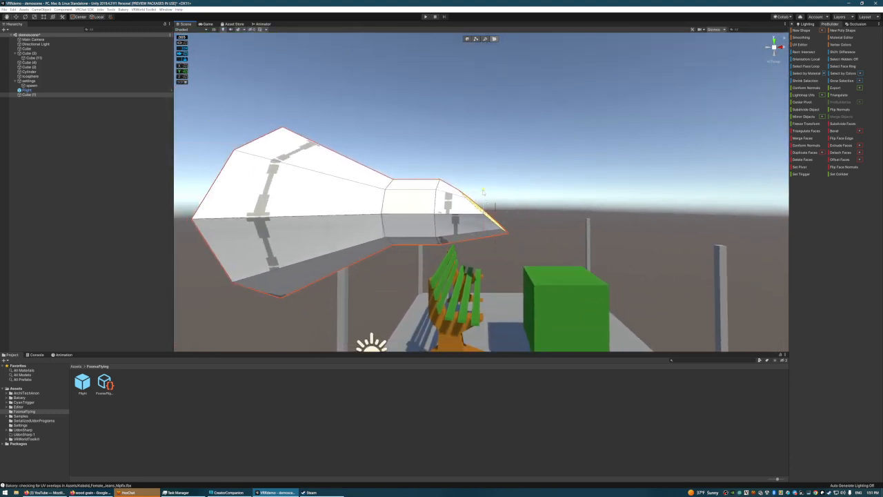
{"action": "left_click_drag", "start_coordinate": [483, 192], "coordinate": [485, 179]}
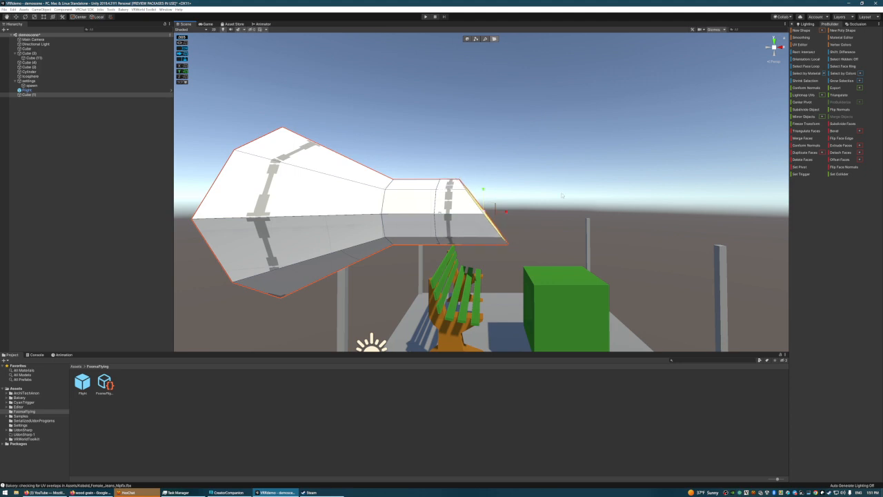
Step: Extrude the slanted end faces outward and raise the new segment so the neck bends upward
{"action": "key", "text": "d"}
{"action": "mouse_move", "coordinate": [538, 191]}
{"action": "right_mouse_down"}
{"action": "mouse_move", "coordinate": [507, 198]}
{"action": "mouse_move", "coordinate": [544, 202]}
{"action": "mouse_move", "coordinate": [518, 197]}
{"action": "mouse_move", "coordinate": [552, 184]}
{"action": "mouse_move", "coordinate": [531, 192]}
{"action": "right_mouse_up"}
{"action": "key", "text": "w"}
{"action": "key", "text": "s"}
{"action": "key", "text": "d"}
{"action": "key", "text": "a"}
{"action": "key", "text": "a"}
{"action": "key", "text": "d"}
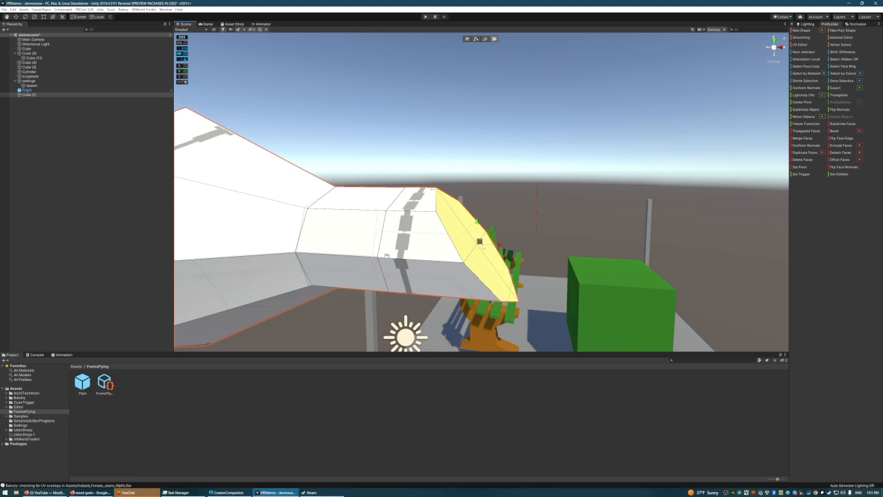
{"action": "right_click_drag", "start_coordinate": [481, 246], "coordinate": [503, 185]}
{"action": "key", "text": "w"}
{"action": "key", "text": "s"}
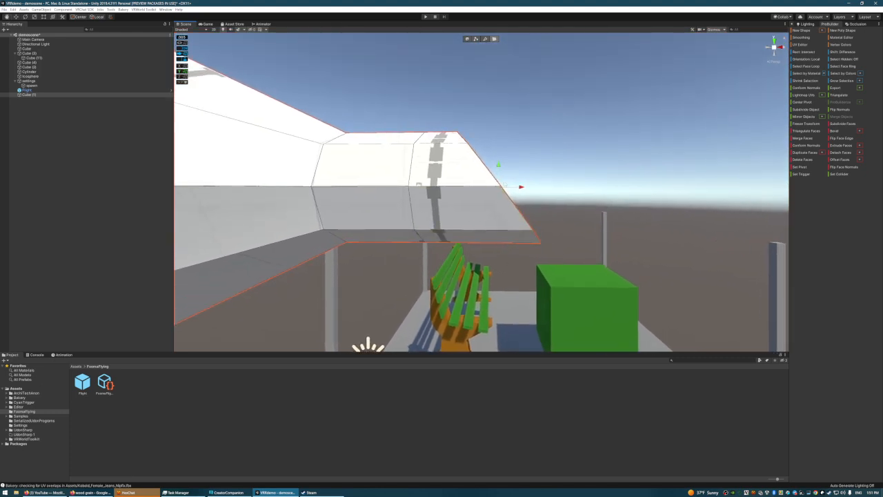
{"action": "left_click_drag", "start_coordinate": [520, 188], "coordinate": [587, 187], "text": "shift"}
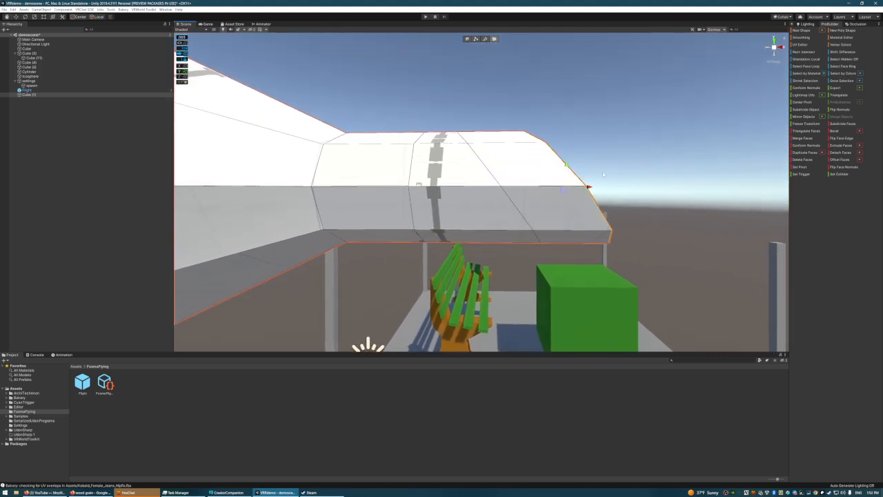
{"action": "key", "text": "s"}
{"action": "key", "text": "d"}
{"action": "right_click_drag", "start_coordinate": [604, 175], "coordinate": [553, 174]}
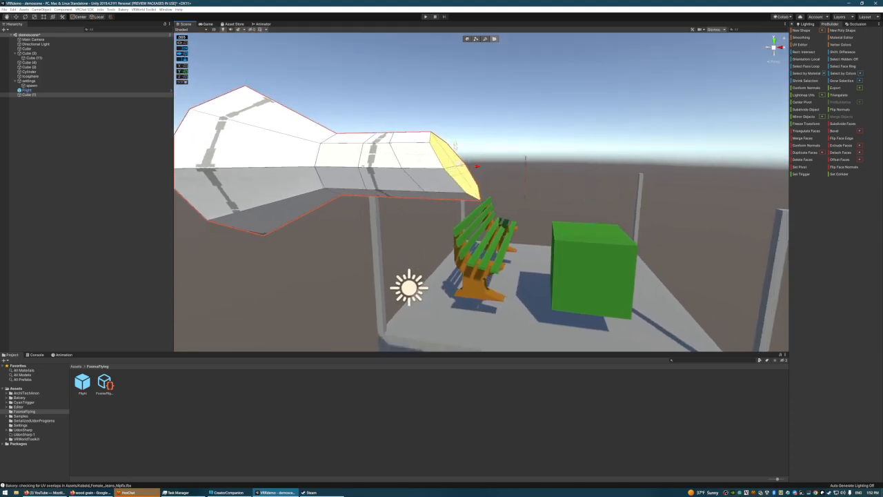
{"action": "left_click_drag", "start_coordinate": [455, 144], "coordinate": [460, 102]}
{"action": "key", "text": "w"}
{"action": "mouse_move", "coordinate": [523, 120]}
{"action": "right_mouse_down"}
{"action": "mouse_move", "coordinate": [525, 140]}
{"action": "mouse_move", "coordinate": [525, 103]}
{"action": "right_mouse_up"}
{"action": "key", "text": "s"}
{"action": "key", "text": "w"}
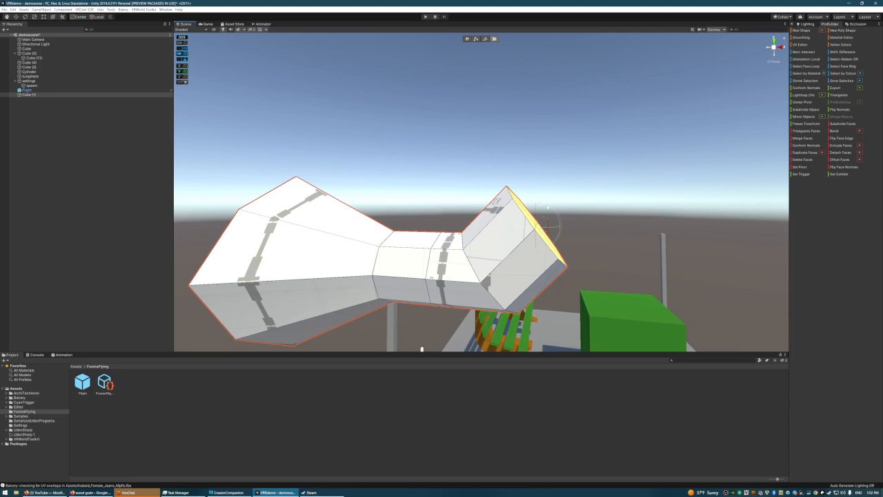
Step: Rotate the raised end faces so they face more upward and adjust their scale
{"action": "left_click_drag", "start_coordinate": [547, 206], "coordinate": [516, 199]}
{"action": "key", "text": "w"}
{"action": "right_click_drag", "start_coordinate": [565, 177], "coordinate": [532, 260]}
{"action": "key", "text": "e"}
{"action": "key", "text": "s"}
{"action": "key", "text": "d"}
{"action": "key", "text": "r"}
{"action": "left_click_drag", "start_coordinate": [469, 215], "coordinate": [465, 212]}
{"action": "key", "text": "a"}
{"action": "right_click_drag", "start_coordinate": [477, 238], "coordinate": [542, 215]}
{"action": "key", "text": "s"}
{"action": "key", "text": "w"}
{"action": "key", "text": "w"}
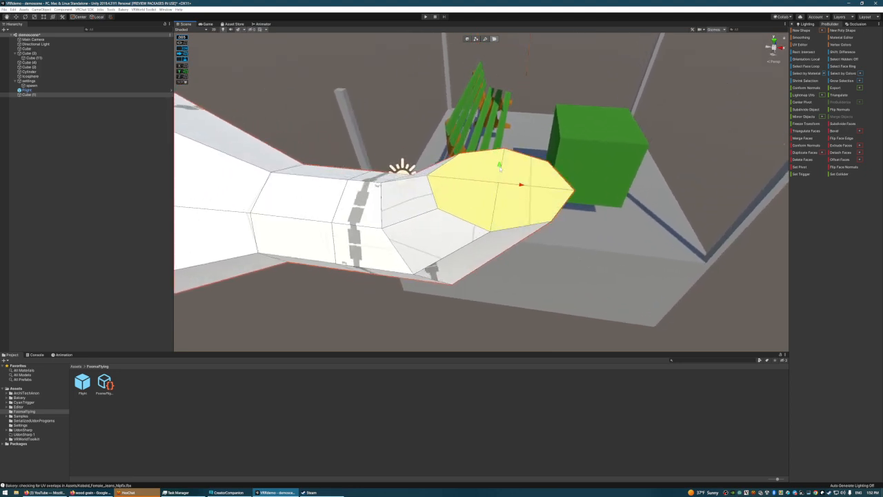
Step: Try to extrude the end faces straight up into a tall vertical segment
{"action": "left_click_drag", "start_coordinate": [500, 168], "coordinate": [504, 8], "text": "shift"}
{"action": "key", "text": "s"}
{"action": "right_click_drag", "start_coordinate": [527, 172], "coordinate": [540, 142]}
{"action": "key", "text": "d"}
{"action": "key", "text": "a"}
{"action": "left_click_drag", "start_coordinate": [540, 142], "coordinate": [540, 89]}
{"action": "mouse_move", "coordinate": [549, 158]}
{"action": "right_mouse_down"}
{"action": "mouse_move", "coordinate": [540, 181]}
{"action": "mouse_move", "coordinate": [536, 164]}
{"action": "right_mouse_up"}
{"action": "key", "text": "s"}
{"action": "key", "text": "w"}
{"action": "key", "text": "d"}
{"action": "key", "text": "s"}
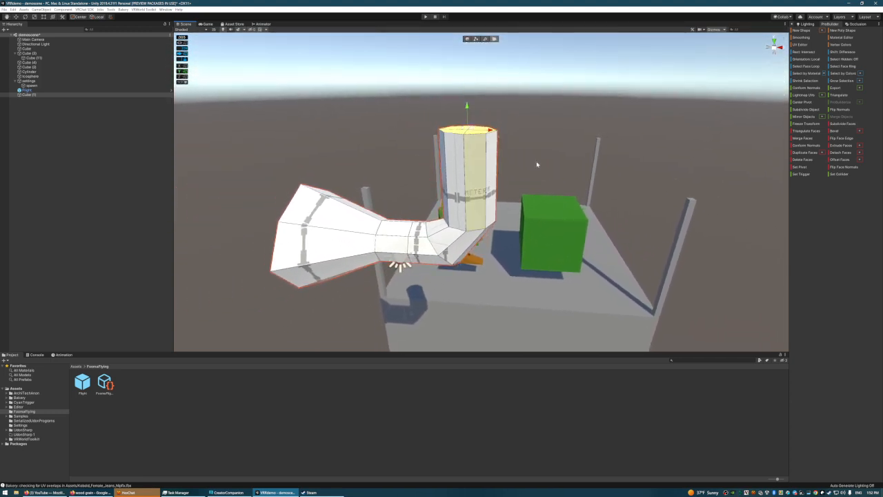
{"action": "key", "text": "ctrl+z"}
{"action": "key", "text": "ctrl+z"}
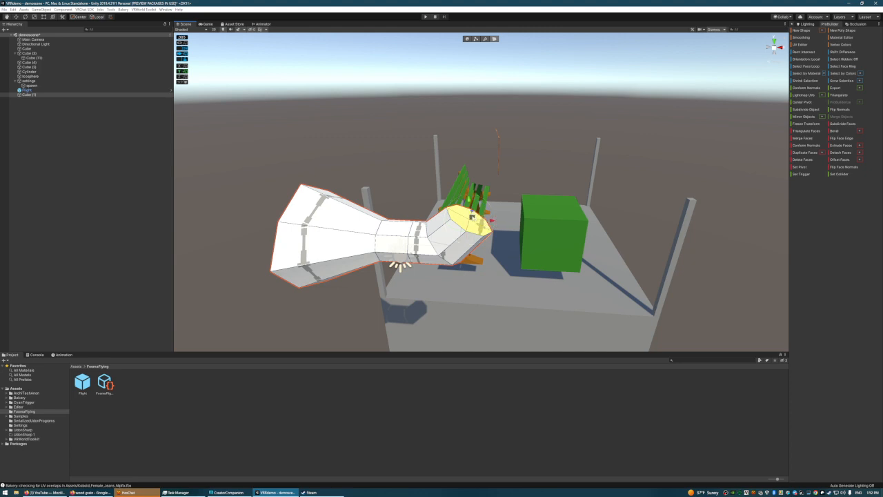
Step: Move the end faces diagonally up and outward to lengthen the bent segment
{"action": "left_click_drag", "start_coordinate": [481, 211], "coordinate": [498, 182]}
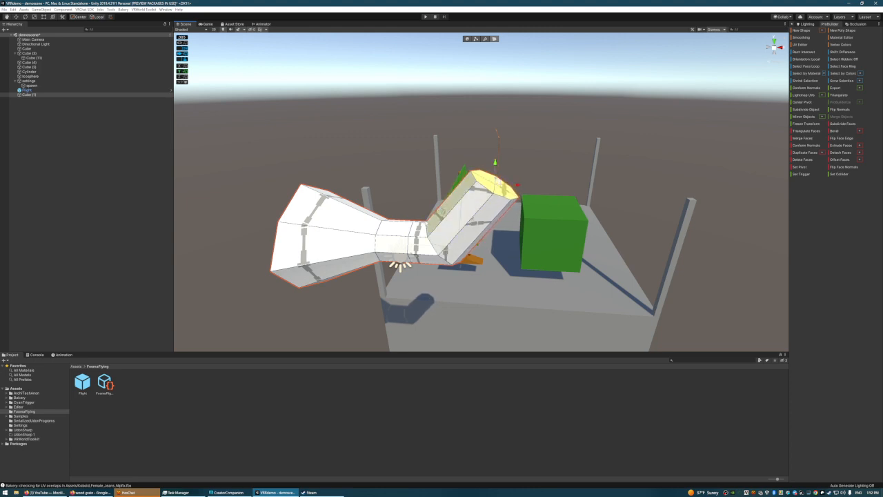
{"action": "right_click_drag", "start_coordinate": [472, 218], "coordinate": [542, 215]}
Step: Select the centre vertex of the shape's wide end and move it inward to form a recessed cone
{"action": "left_click", "coordinate": [475, 39]}
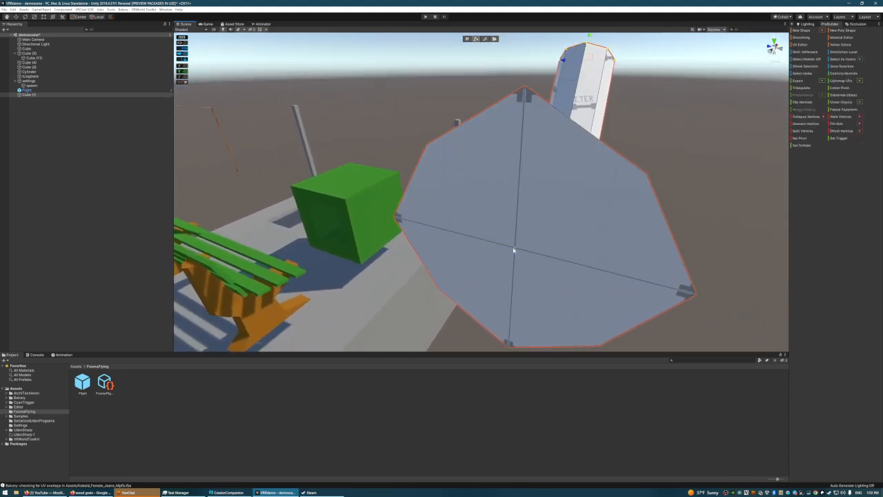
{"action": "left_click", "coordinate": [513, 249]}
{"action": "right_click_drag", "start_coordinate": [514, 250], "coordinate": [511, 216]}
{"action": "left_click_drag", "start_coordinate": [504, 214], "coordinate": [508, 213]}
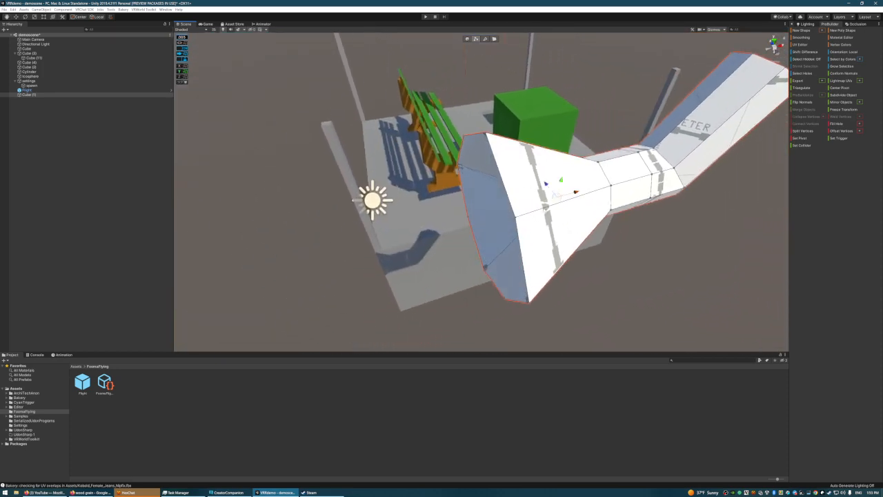
{"action": "right_click_drag", "start_coordinate": [546, 207], "coordinate": [743, 191]}
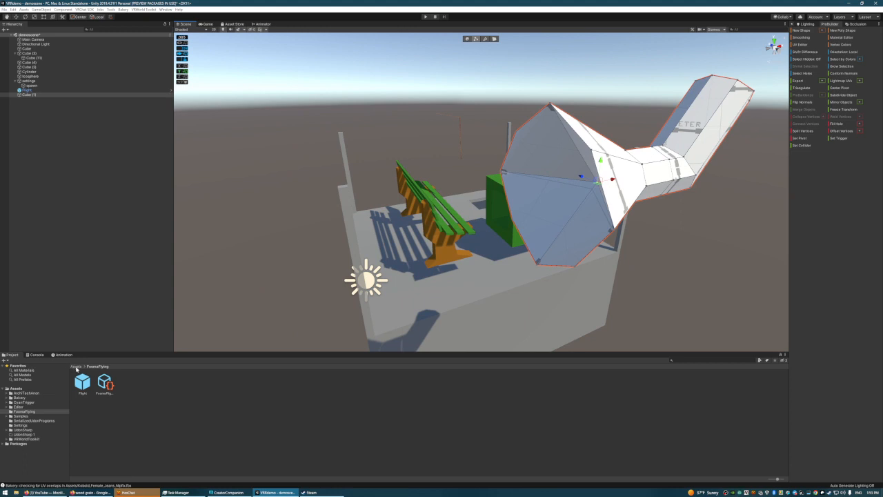
Step: Create a new material in the Assets folder and name it black
{"action": "left_click", "coordinate": [76, 367]}
{"action": "right_click", "coordinate": [595, 410]}
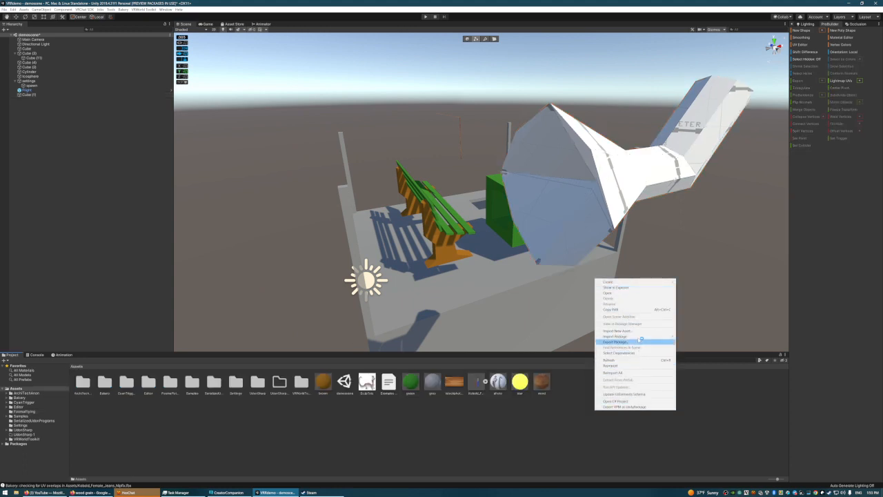
{"action": "mouse_move", "coordinate": [639, 281]}
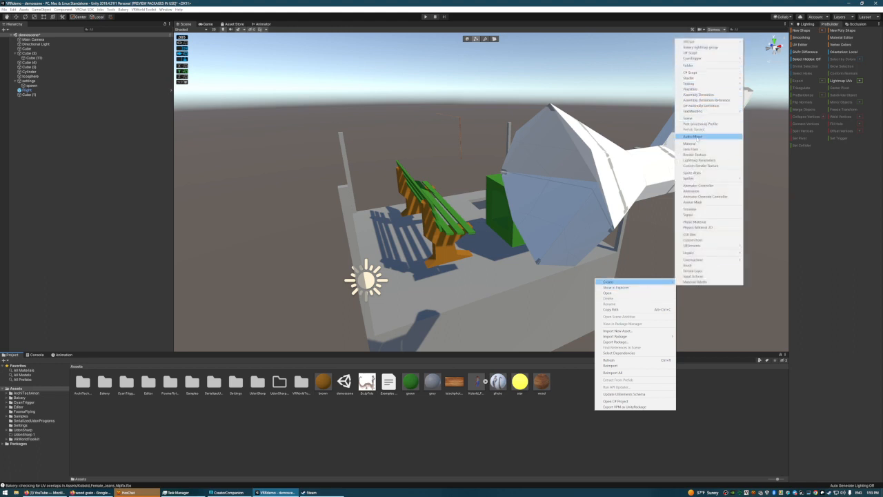
{"action": "left_click", "coordinate": [690, 142]}
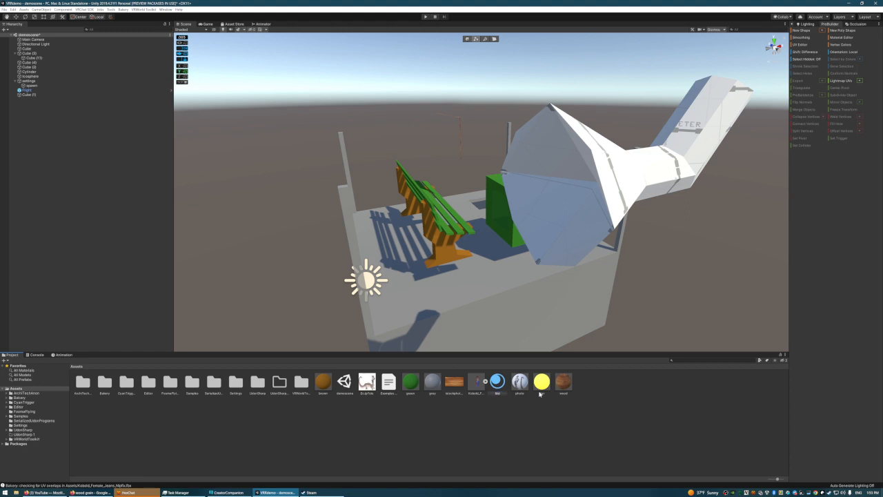
{"action": "key", "text": "Return"}
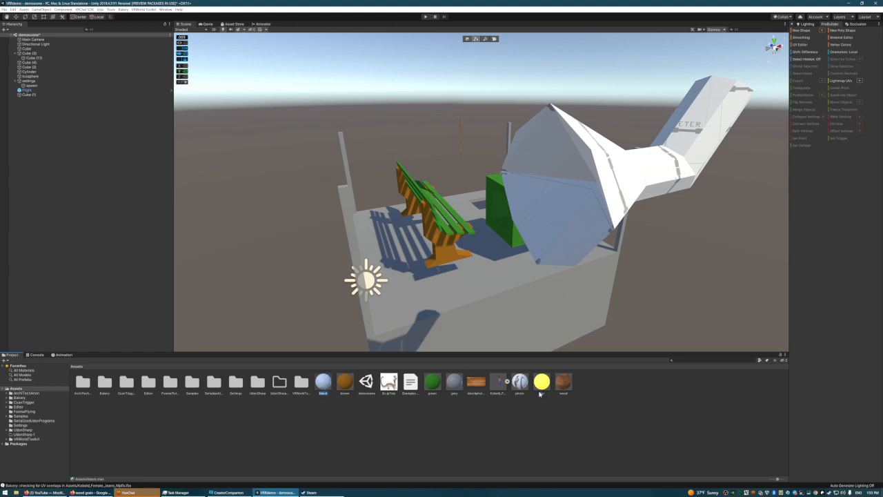
Step: Create a second material in the Assets folder named light
{"action": "right_click", "coordinate": [373, 424]}
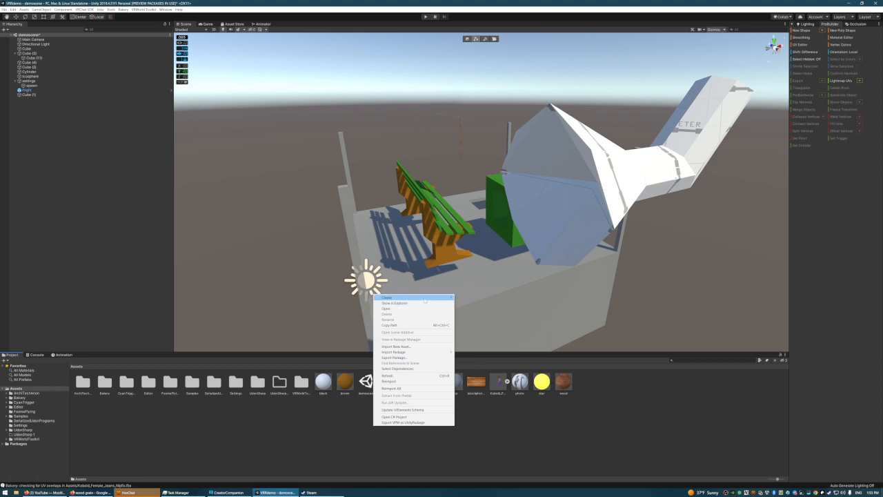
{"action": "mouse_move", "coordinate": [414, 298]}
{"action": "left_click", "coordinate": [469, 158]}
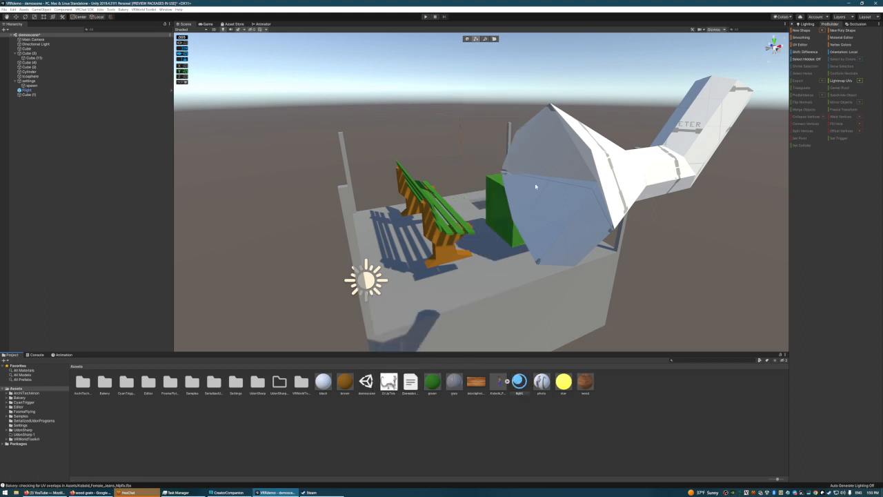
Step: Set the albedo colour of the black material to black
{"action": "left_click", "coordinate": [328, 383]}
{"action": "left_click", "coordinate": [792, 25]}
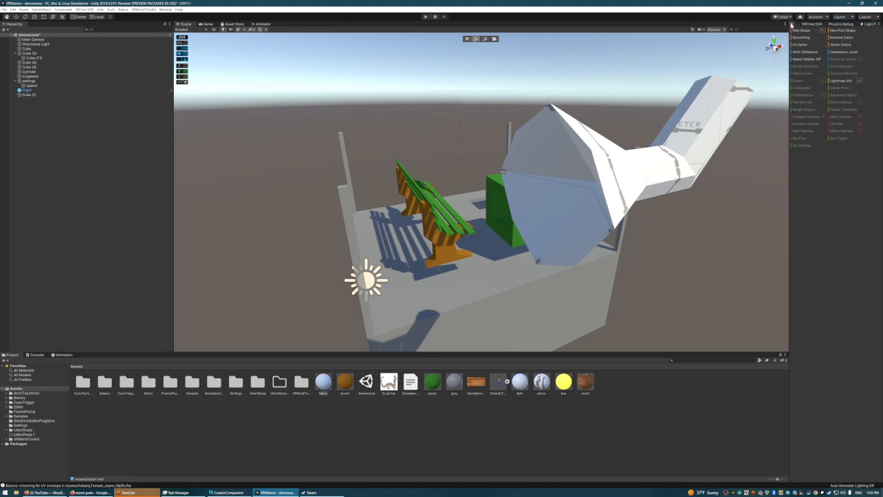
{"action": "left_click", "coordinate": [800, 25]}
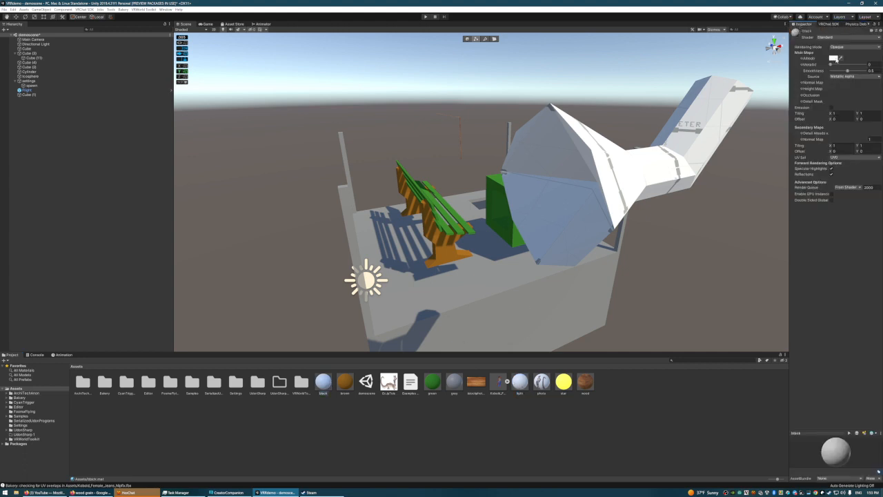
{"action": "left_click", "coordinate": [834, 58]}
{"action": "mouse_move", "coordinate": [124, 104]}
{"action": "left_mouse_down"}
{"action": "mouse_move", "coordinate": [106, 129]}
{"action": "mouse_move", "coordinate": [111, 104]}
{"action": "left_mouse_up"}
{"action": "left_click", "coordinate": [158, 46]}
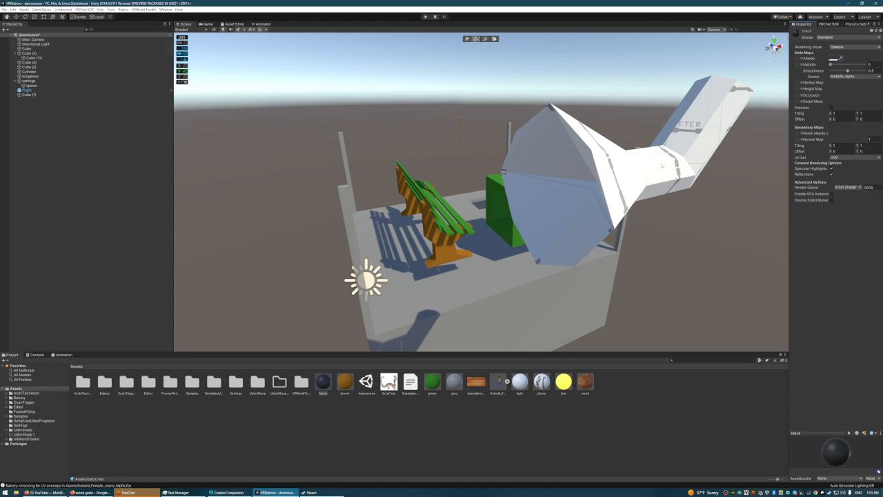
Step: Enable emission on the light material and set its emission colour to white
{"action": "left_click", "coordinate": [521, 382]}
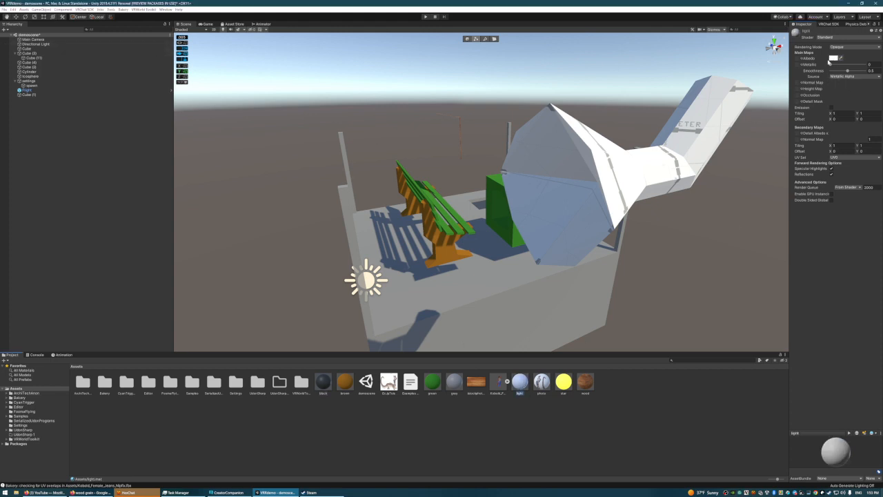
{"action": "left_click", "coordinate": [831, 108]}
{"action": "left_click", "coordinate": [834, 113]}
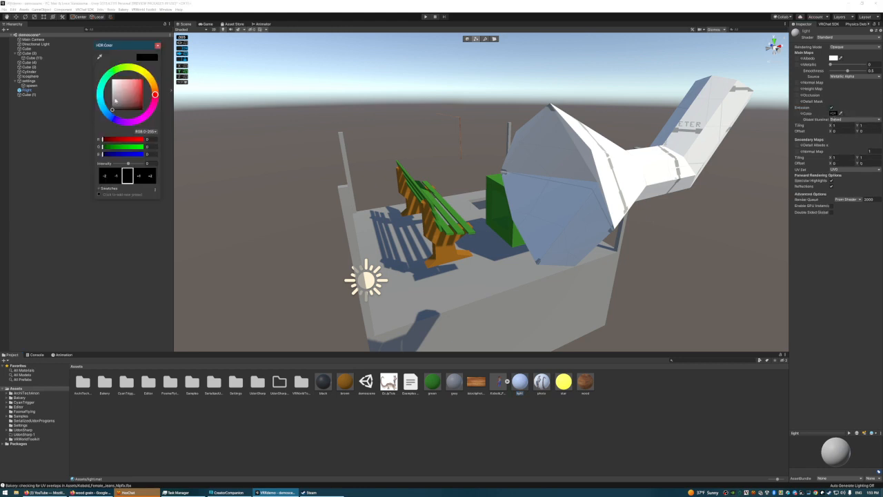
{"action": "left_click_drag", "start_coordinate": [106, 91], "coordinate": [89, 72]}
{"action": "left_click", "coordinate": [158, 46]}
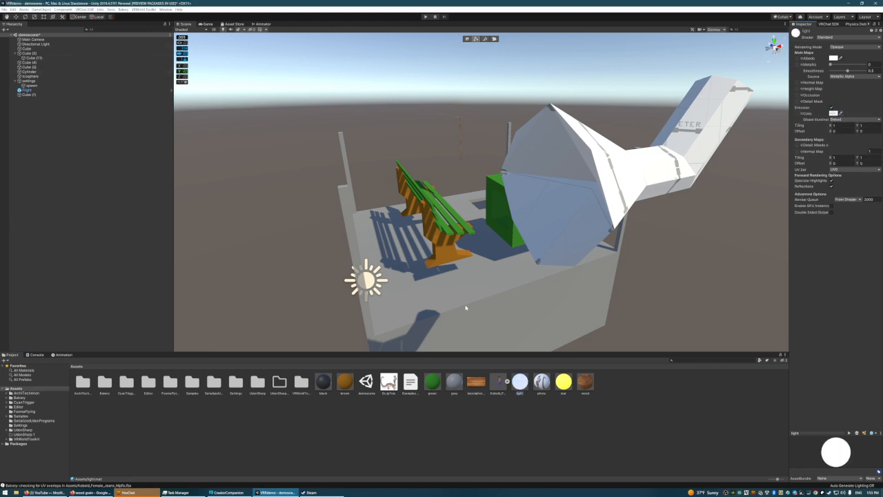
Step: Apply the black material to the whole shape and the light material to the recessed faces of its wide end
{"action": "left_click_drag", "start_coordinate": [591, 225], "coordinate": [625, 225], "text": "alt"}
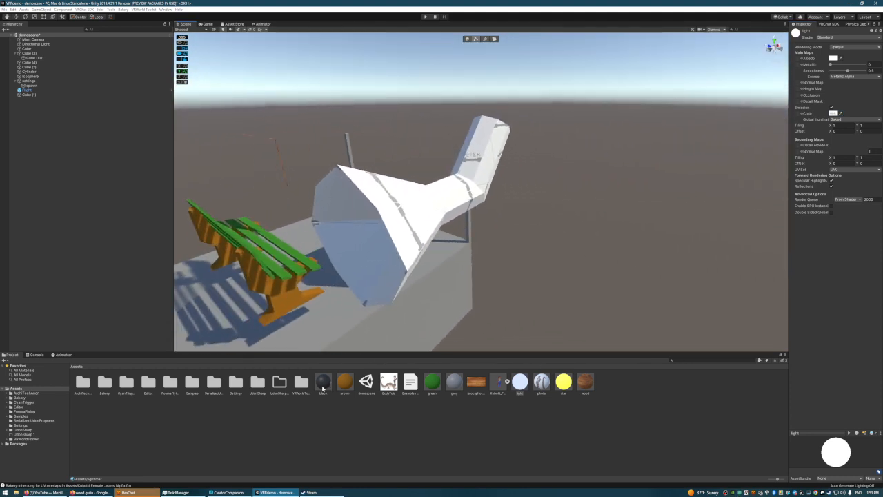
{"action": "left_click_drag", "start_coordinate": [322, 388], "coordinate": [420, 218]}
{"action": "left_click_drag", "start_coordinate": [591, 207], "coordinate": [671, 210], "text": "alt"}
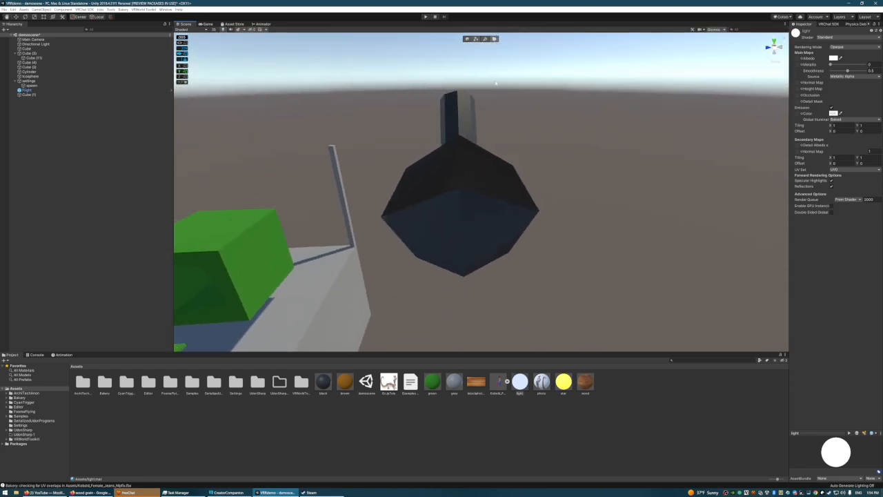
{"action": "left_click", "coordinate": [476, 174]}
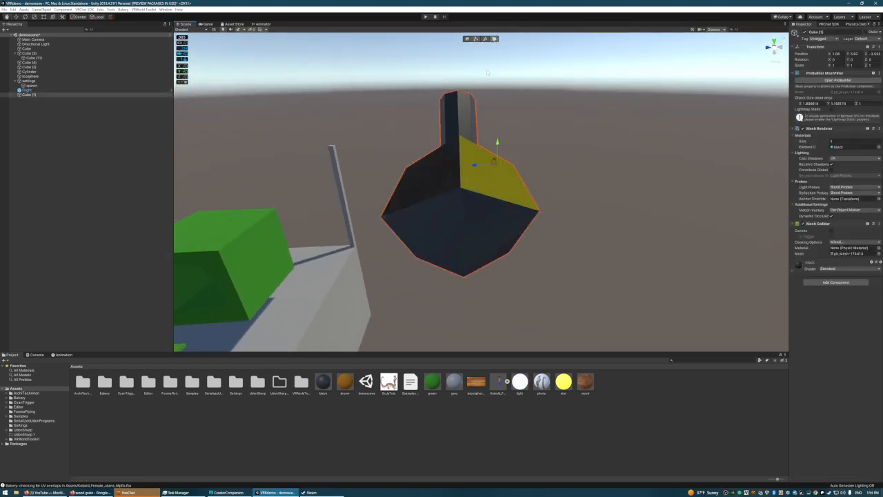
{"action": "left_click", "coordinate": [444, 218], "text": "shift"}
{"action": "left_click", "coordinate": [476, 225], "text": "shift"}
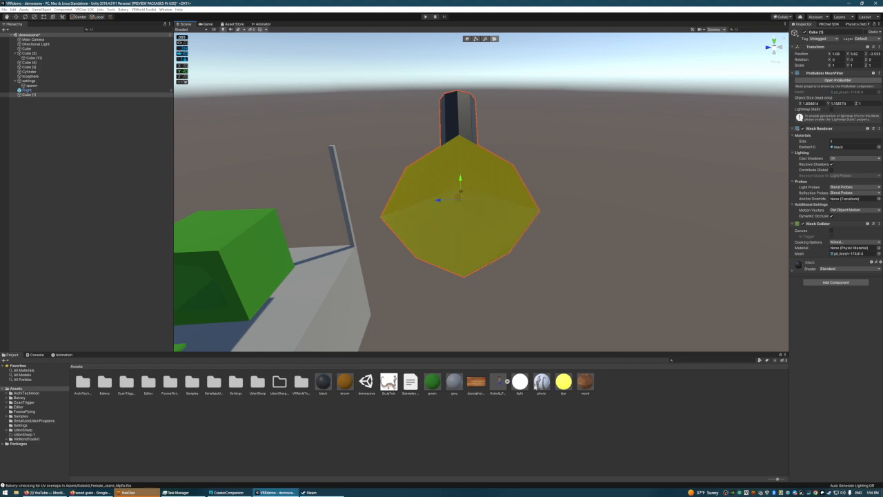
{"action": "left_click_drag", "start_coordinate": [522, 387], "coordinate": [479, 228]}
{"action": "left_click", "coordinate": [641, 208]}
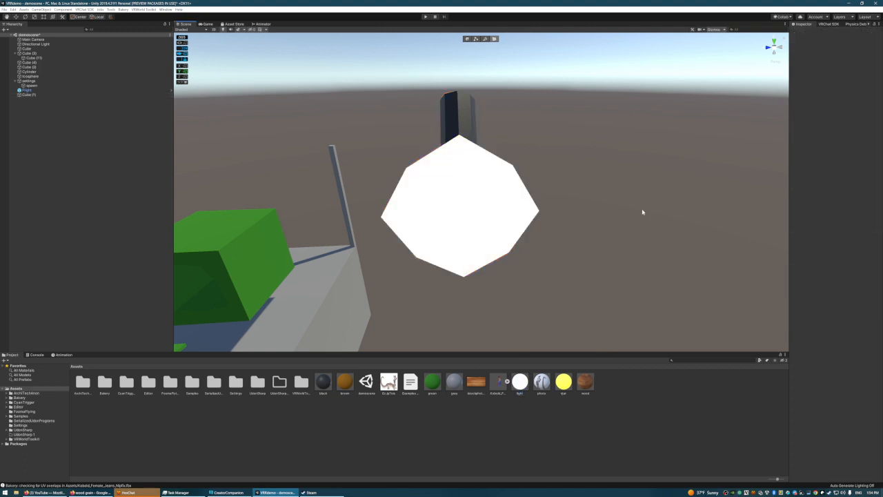
Step: Scale the lamp down uniformly to about 0.265 on all axes
{"action": "right_click_drag", "start_coordinate": [641, 209], "coordinate": [701, 343]}
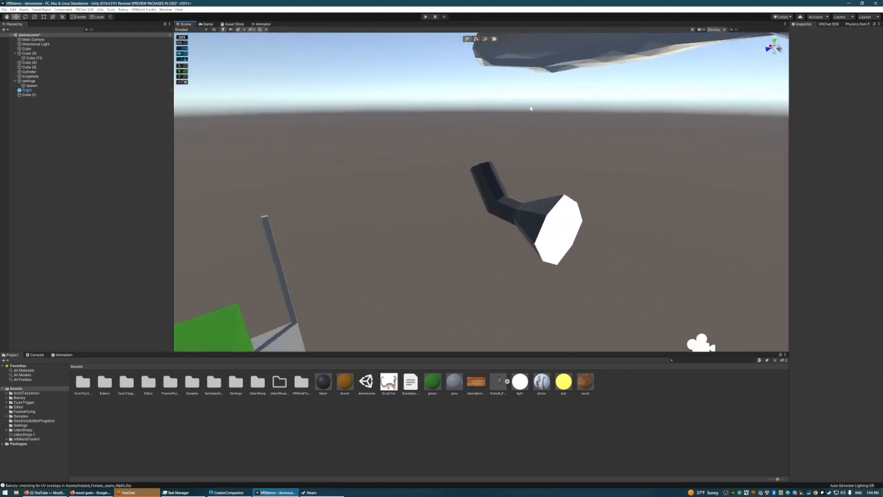
{"action": "left_click", "coordinate": [514, 205]}
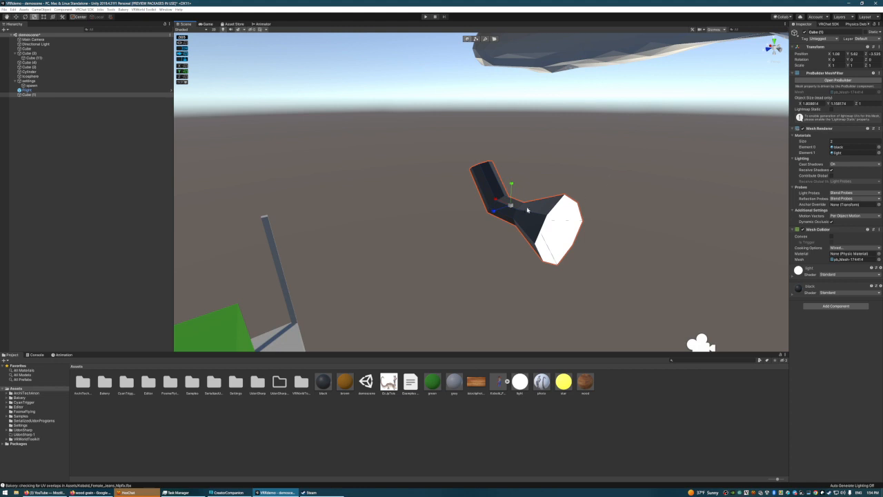
{"action": "mouse_move", "coordinate": [511, 208]}
{"action": "left_mouse_down"}
{"action": "mouse_move", "coordinate": [491, 223]}
{"action": "mouse_move", "coordinate": [497, 216]}
{"action": "left_mouse_up"}
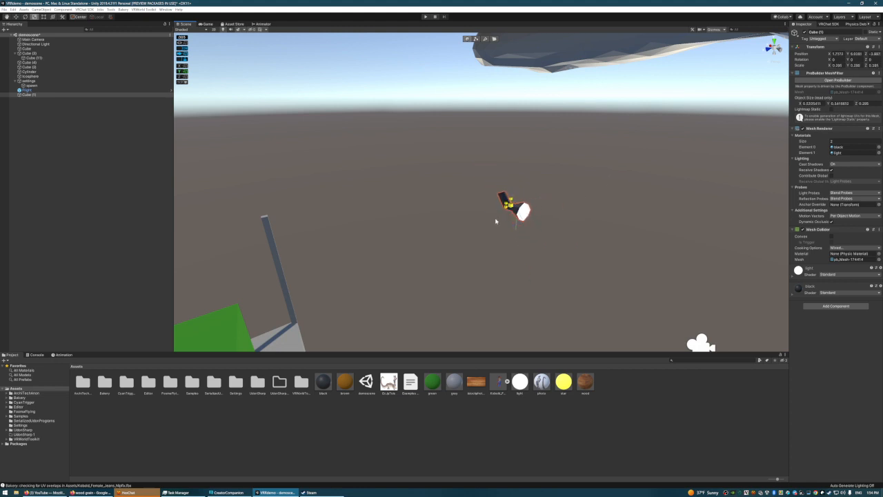
Step: Move the lamp down from beside the platform into the enclosed room underneath it, above the room's floor
{"action": "right_click_drag", "start_coordinate": [495, 221], "coordinate": [658, 180]}
{"action": "key", "text": "w"}
{"action": "left_click_drag", "start_coordinate": [568, 122], "coordinate": [771, 340]}
{"action": "key", "text": "s"}
{"action": "right_click_drag", "start_coordinate": [586, 231], "coordinate": [626, 262]}
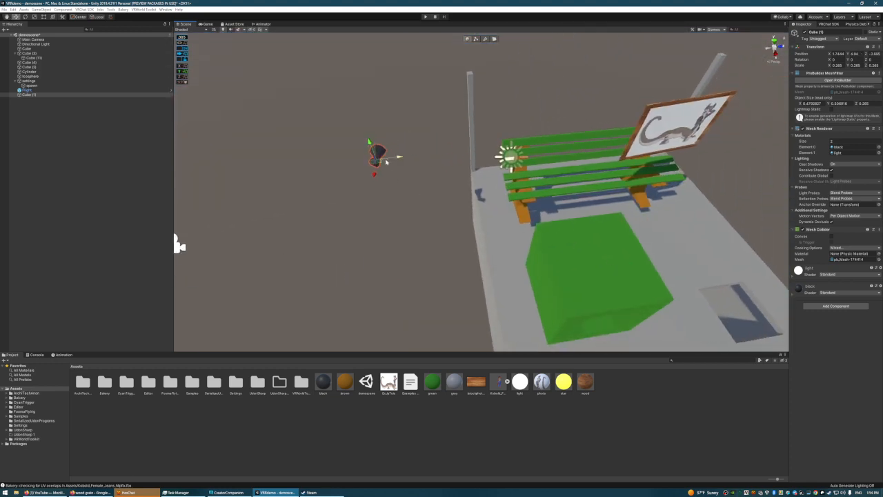
{"action": "left_click_drag", "start_coordinate": [378, 159], "coordinate": [723, 333]}
{"action": "right_click_drag", "start_coordinate": [690, 247], "coordinate": [725, 247]}
{"action": "key", "text": "w"}
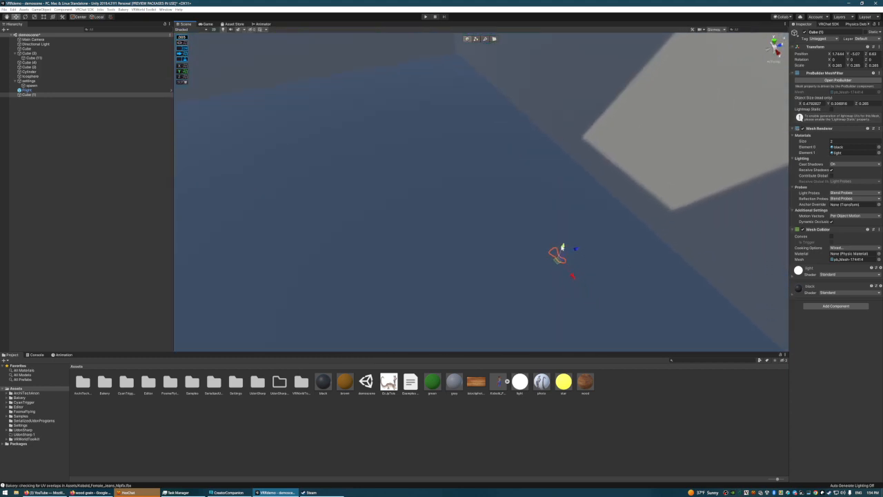
{"action": "left_click_drag", "start_coordinate": [563, 247], "coordinate": [575, 99]}
{"action": "key", "text": "s"}
{"action": "right_click_drag", "start_coordinate": [579, 137], "coordinate": [623, 125]}
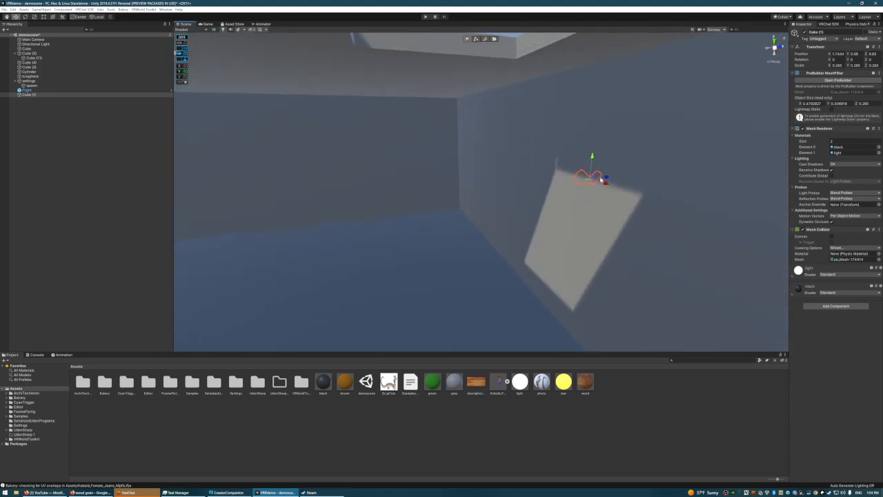
Step: Move the lamp across the room and raise it near the ceiling at the side wall
{"action": "left_click_drag", "start_coordinate": [602, 180], "coordinate": [322, 191]}
{"action": "key", "text": "w"}
{"action": "mouse_move", "coordinate": [389, 167]}
{"action": "right_mouse_down"}
{"action": "mouse_move", "coordinate": [361, 172]}
{"action": "mouse_move", "coordinate": [390, 181]}
{"action": "right_mouse_up"}
{"action": "left_click_drag", "start_coordinate": [395, 207], "coordinate": [386, 73]}
{"action": "right_click_drag", "start_coordinate": [398, 102], "coordinate": [494, 105]}
{"action": "key", "text": "a"}
{"action": "left_click_drag", "start_coordinate": [414, 106], "coordinate": [348, 107]}
Step: Rotate the lamp about 31° around Y and 34° around Z to point diagonally downward, and adjust its position near the ceiling
{"action": "key", "text": "e"}
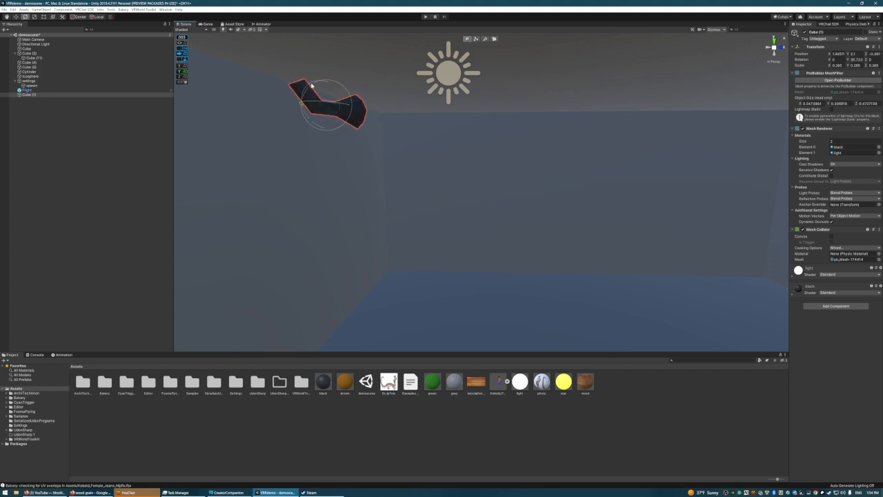
{"action": "mouse_move", "coordinate": [435, 99]}
{"action": "right_mouse_down"}
{"action": "mouse_move", "coordinate": [416, 83]}
{"action": "mouse_move", "coordinate": [422, 72]}
{"action": "mouse_move", "coordinate": [431, 87]}
{"action": "right_mouse_up"}
{"action": "key", "text": "w"}
{"action": "left_click_drag", "start_coordinate": [423, 129], "coordinate": [412, 120]}
{"action": "key", "text": "s"}
{"action": "right_click_drag", "start_coordinate": [412, 120], "coordinate": [435, 136]}
{"action": "key", "text": "w"}
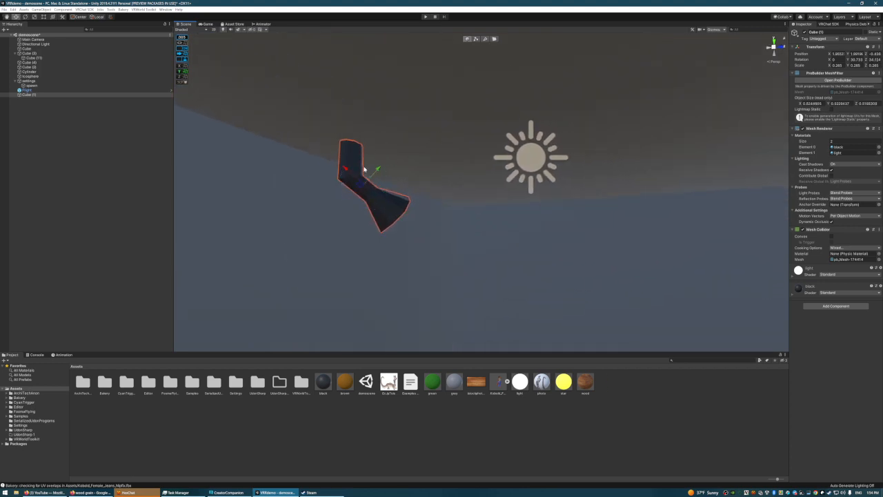
{"action": "mouse_move", "coordinate": [358, 185]}
{"action": "left_mouse_down"}
{"action": "mouse_move", "coordinate": [363, 163]}
{"action": "mouse_move", "coordinate": [374, 184]}
{"action": "left_mouse_up"}
Step: Deselect the lamp and inspect its black body and emissive front inside the room
{"action": "right_click_drag", "start_coordinate": [464, 196], "coordinate": [332, 226]}
{"action": "left_click", "coordinate": [540, 211]}
{"action": "right_click_drag", "start_coordinate": [300, 199], "coordinate": [484, 196]}
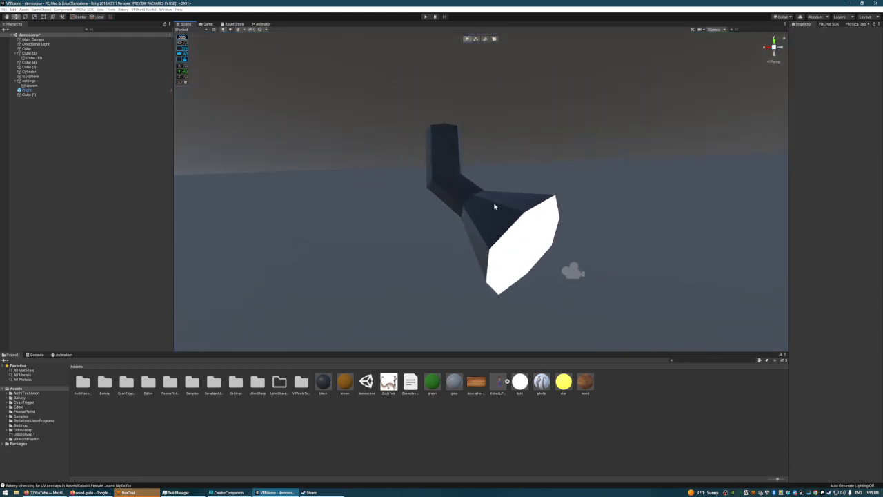
{"action": "left_click", "coordinate": [494, 205]}
Step: Select the platform mesh and check its Auto Lightmap UVs setting in ProBuilder's Lightmap UV Editor
{"action": "right_click_drag", "start_coordinate": [577, 181], "coordinate": [665, 206]}
{"action": "right_click_drag", "start_coordinate": [674, 151], "coordinate": [781, 80]}
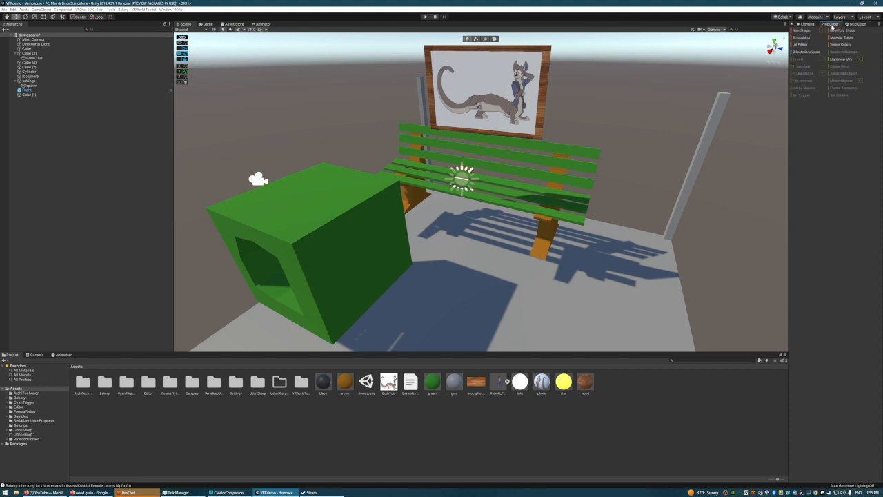
{"action": "right_click_drag", "start_coordinate": [678, 89], "coordinate": [670, 121]}
{"action": "left_click", "coordinate": [461, 175]}
{"action": "right_click_drag", "start_coordinate": [555, 174], "coordinate": [603, 114]}
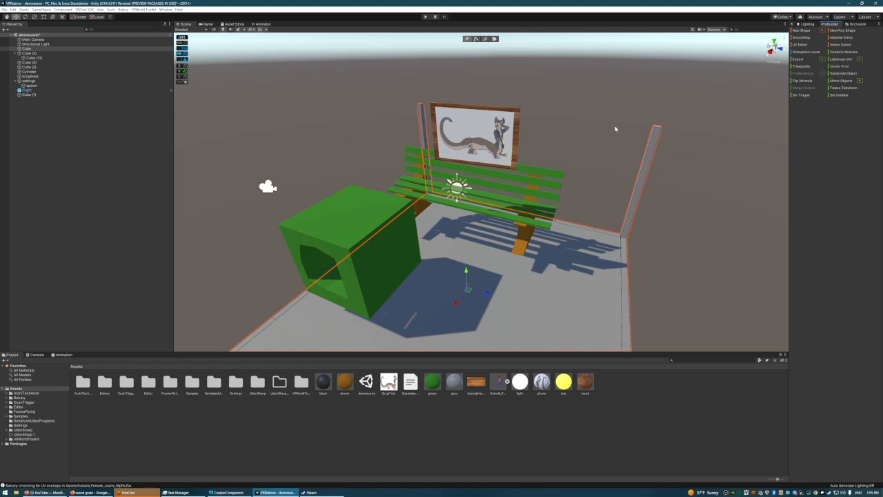
{"action": "left_click", "coordinate": [858, 61]}
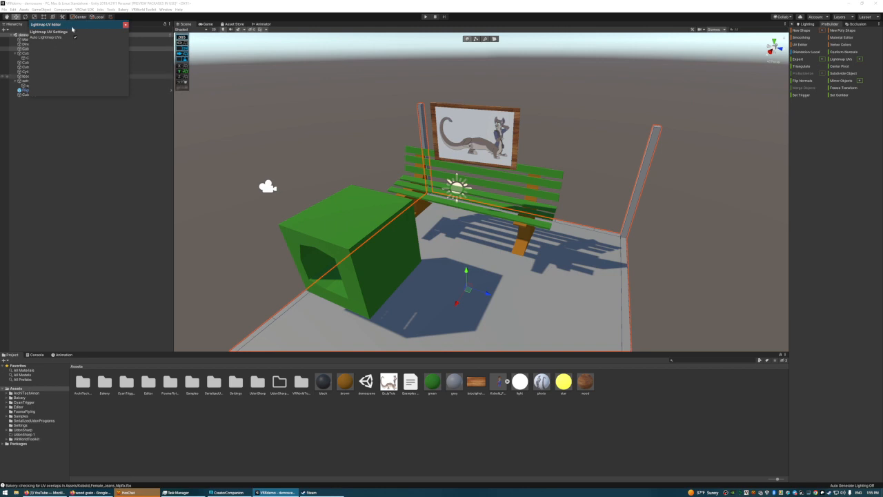
{"action": "left_click_drag", "start_coordinate": [72, 28], "coordinate": [108, 75]}
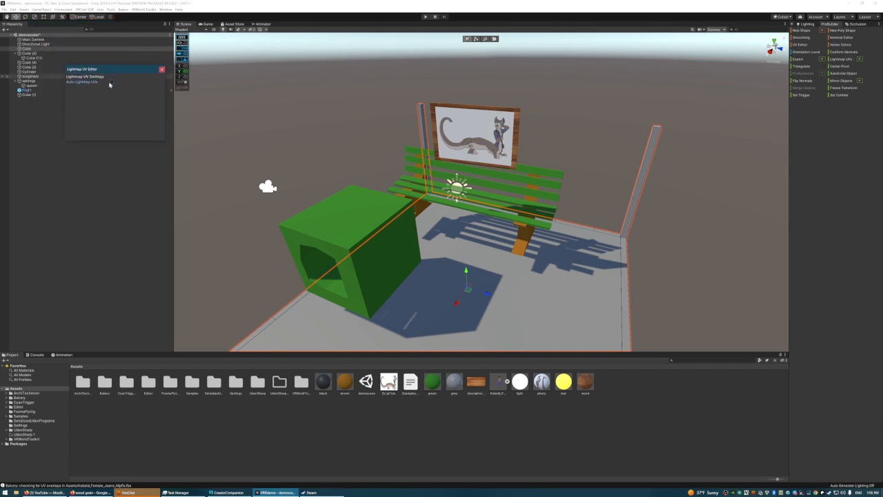
{"action": "left_click", "coordinate": [162, 71]}
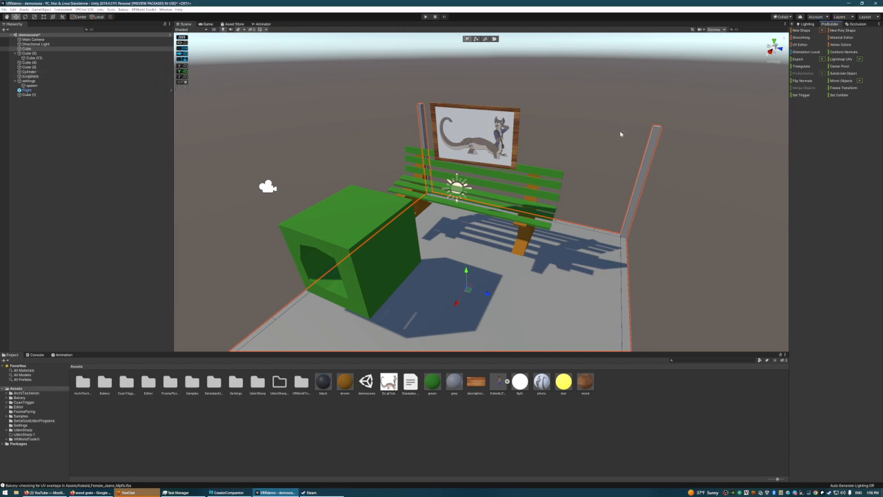
{"action": "right_click_drag", "start_coordinate": [620, 134], "coordinate": [583, 120]}
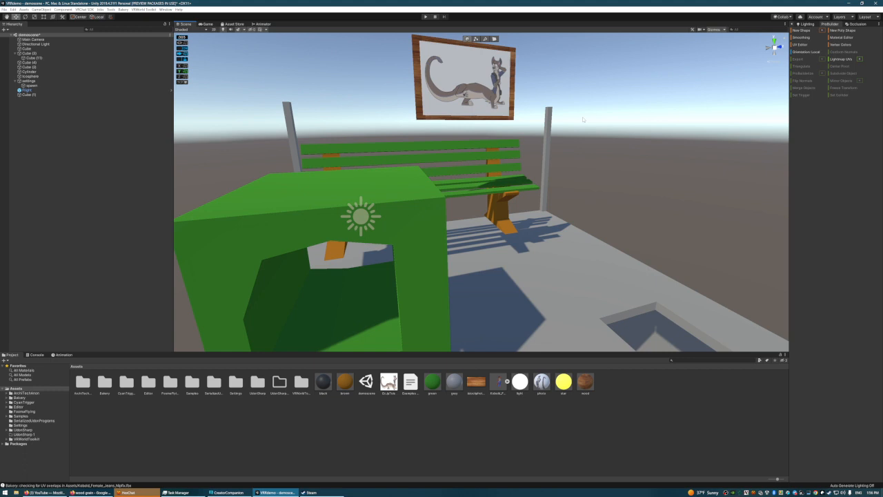
Step: Move the framed picture from above the bench down into the room underneath, toward the side wall
{"action": "left_click", "coordinate": [465, 78]}
{"action": "left_click_drag", "start_coordinate": [468, 59], "coordinate": [484, 310]}
{"action": "right_click_drag", "start_coordinate": [617, 293], "coordinate": [498, 229]}
{"action": "left_click_drag", "start_coordinate": [474, 182], "coordinate": [476, 240]}
{"action": "right_click_drag", "start_coordinate": [619, 197], "coordinate": [485, 214]}
{"action": "left_click_drag", "start_coordinate": [485, 179], "coordinate": [803, 170]}
{"action": "right_click_drag", "start_coordinate": [584, 199], "coordinate": [599, 196]}
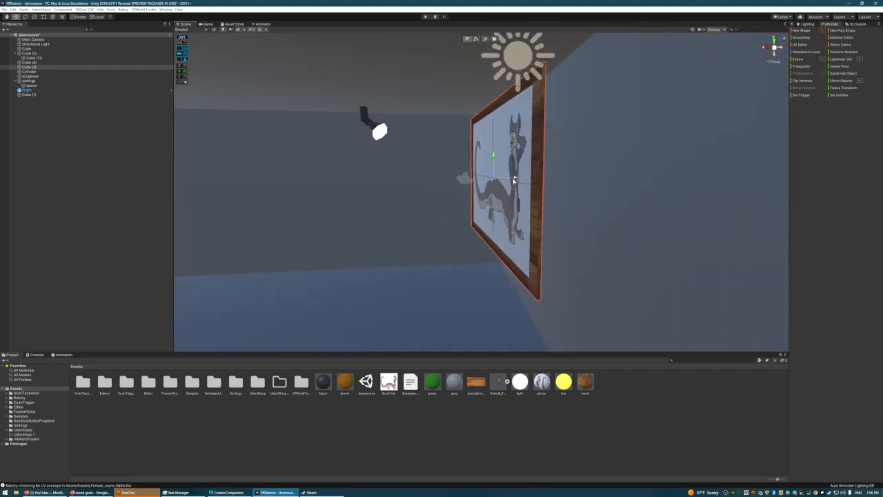
Step: Align the framed picture with the side wall and set it flat against the surface
{"action": "left_click_drag", "start_coordinate": [513, 179], "coordinate": [570, 186]}
{"action": "right_click_drag", "start_coordinate": [570, 186], "coordinate": [668, 185]}
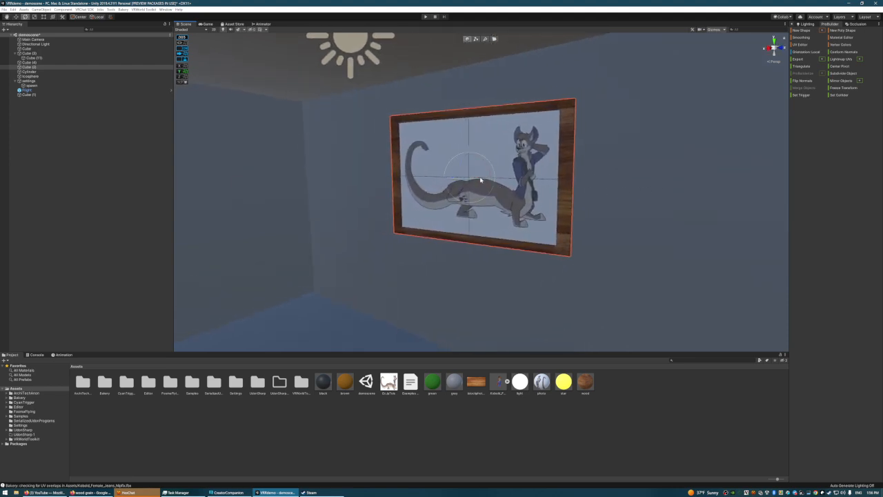
{"action": "left_click_drag", "start_coordinate": [481, 180], "coordinate": [476, 180]}
{"action": "right_click_drag", "start_coordinate": [576, 174], "coordinate": [469, 174]}
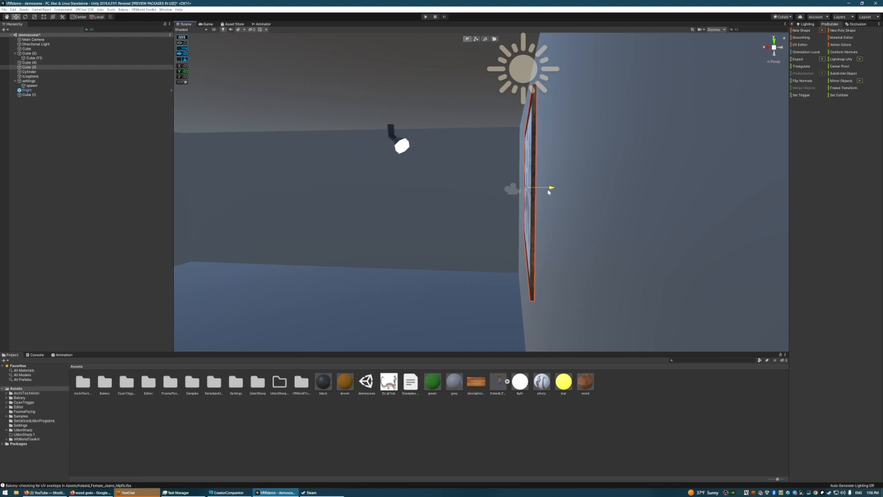
{"action": "right_click_drag", "start_coordinate": [548, 192], "coordinate": [717, 186]}
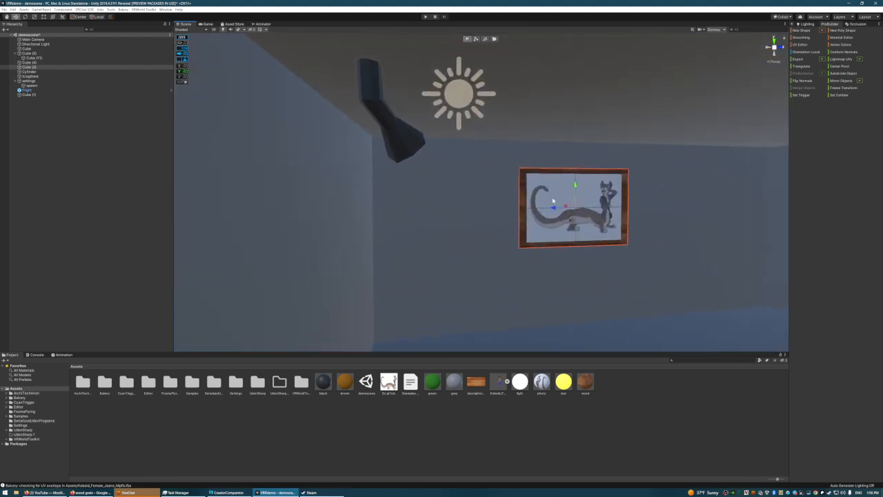
{"action": "right_click_drag", "start_coordinate": [475, 198], "coordinate": [601, 228]}
Step: Select the lamp and move it sideways within the room to suit the picture on the wall
{"action": "left_click", "coordinate": [518, 167]}
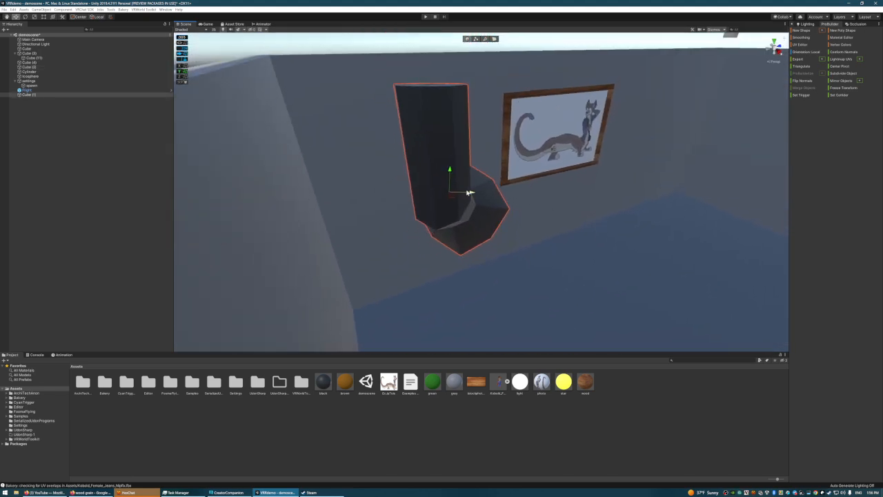
{"action": "left_click_drag", "start_coordinate": [452, 197], "coordinate": [508, 181]}
{"action": "right_click_drag", "start_coordinate": [544, 196], "coordinate": [517, 176]}
{"action": "key", "text": "a"}
{"action": "right_click_drag", "start_coordinate": [428, 129], "coordinate": [617, 142]}
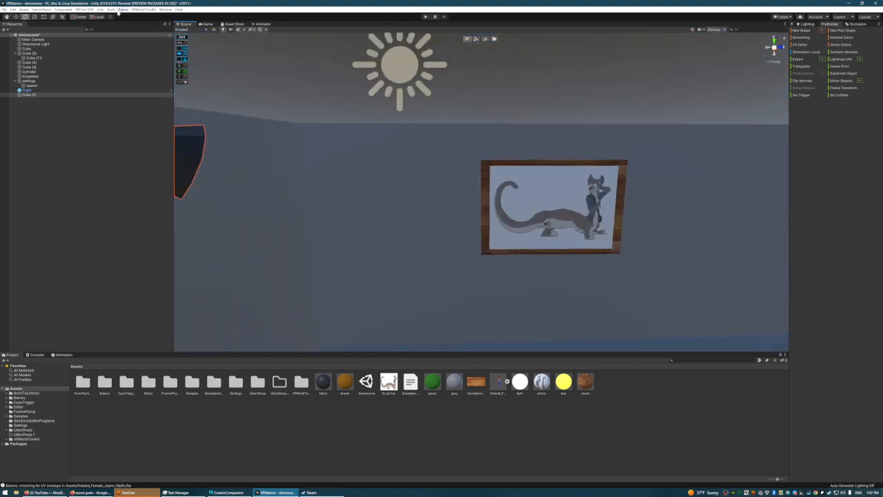
Step: Create a Bakery spotlight and place it at the lamp's mouth, aimed toward the framed picture
{"action": "mouse_move", "coordinate": [145, 23]}
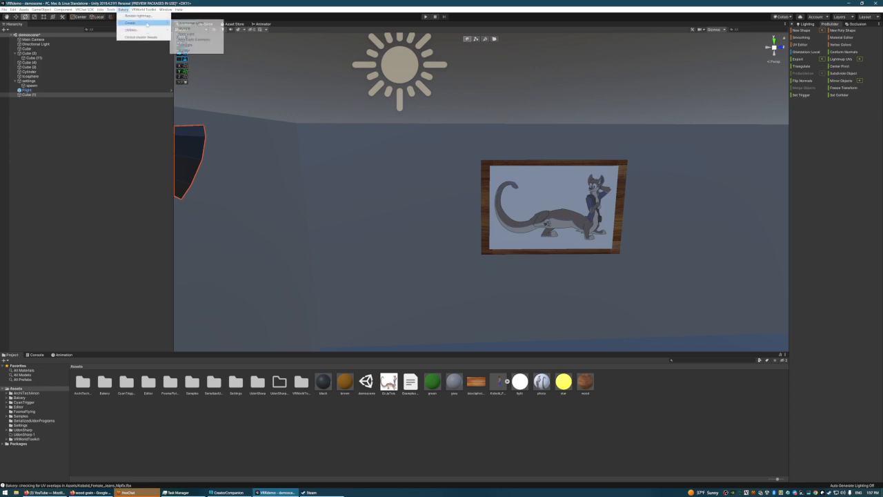
{"action": "left_click", "coordinate": [206, 45]}
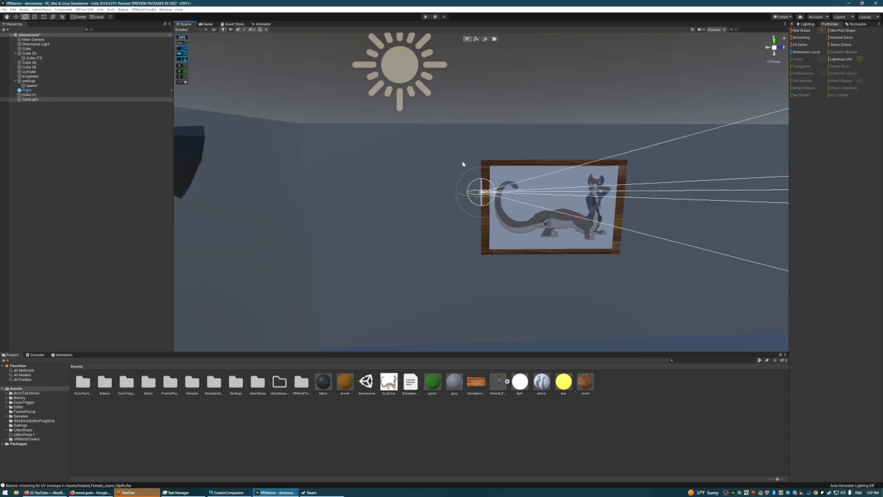
{"action": "right_click_drag", "start_coordinate": [462, 166], "coordinate": [508, 157]}
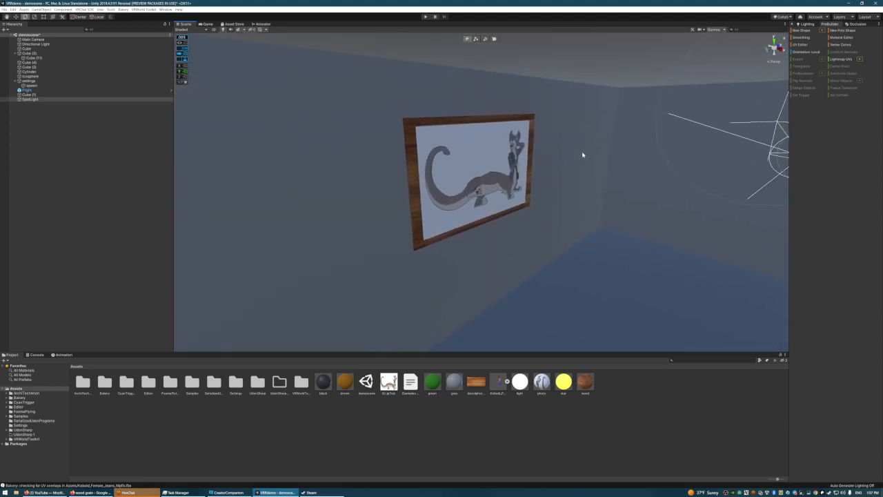
{"action": "key", "text": "ctrl+shift+f"}
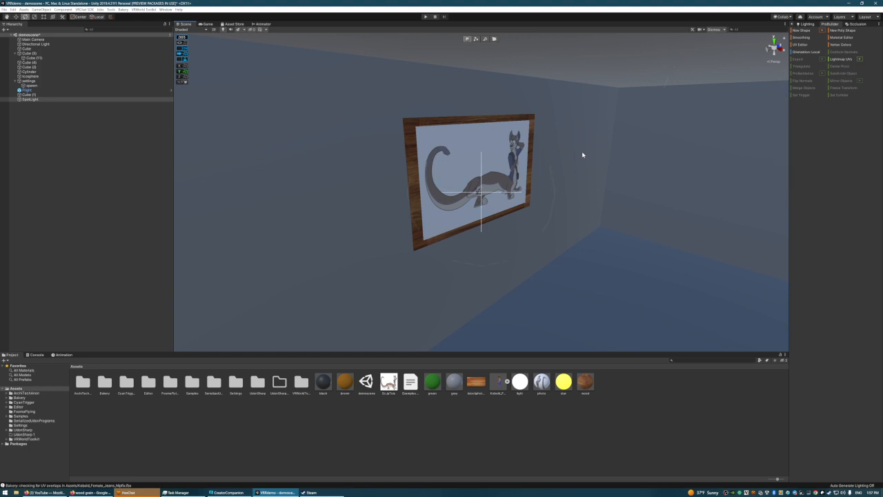
{"action": "right_click_drag", "start_coordinate": [619, 190], "coordinate": [656, 141]}
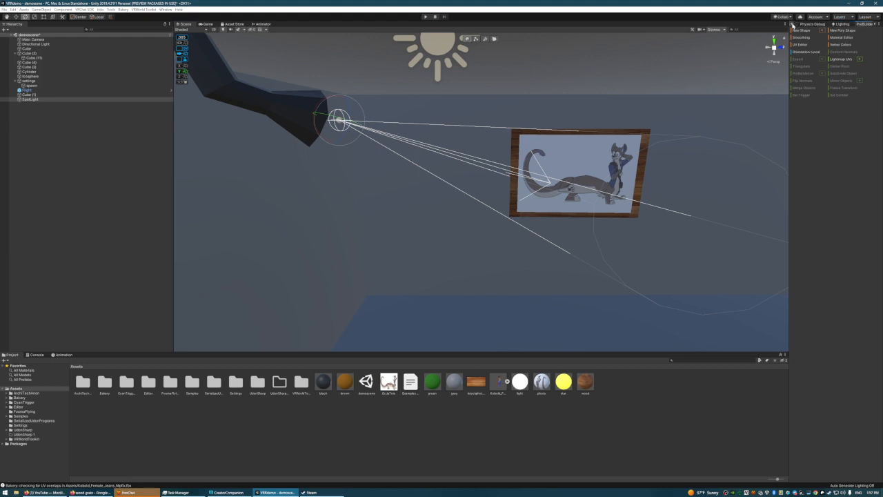
Step: Open Bakery's lightmap render settings and dock them next to the Lighting settings
{"action": "left_click", "coordinate": [874, 25]}
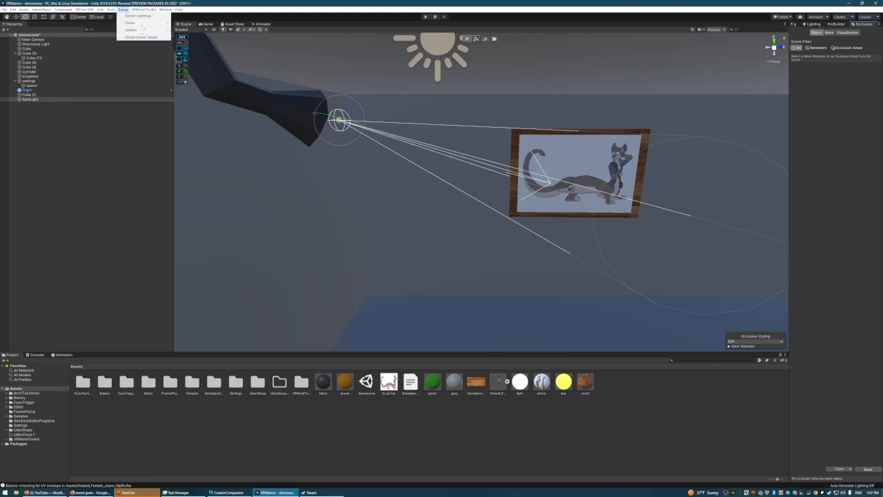
{"action": "mouse_move", "coordinate": [145, 29]}
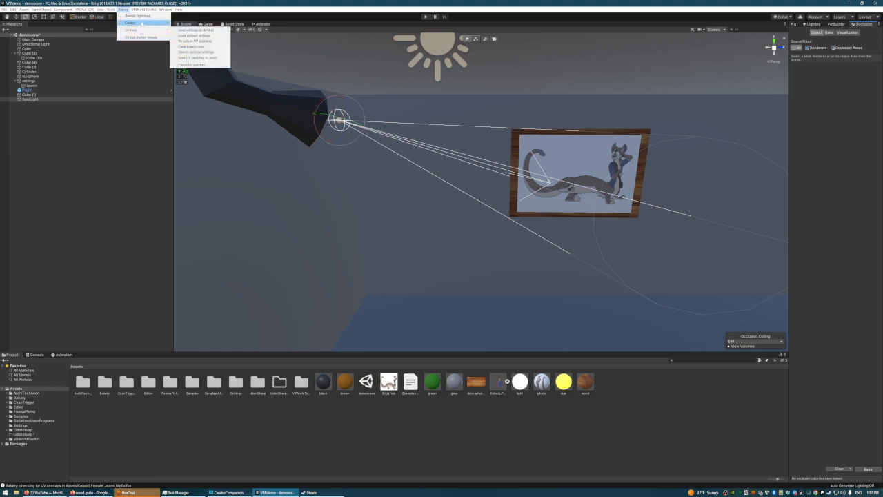
{"action": "left_click", "coordinate": [142, 23]}
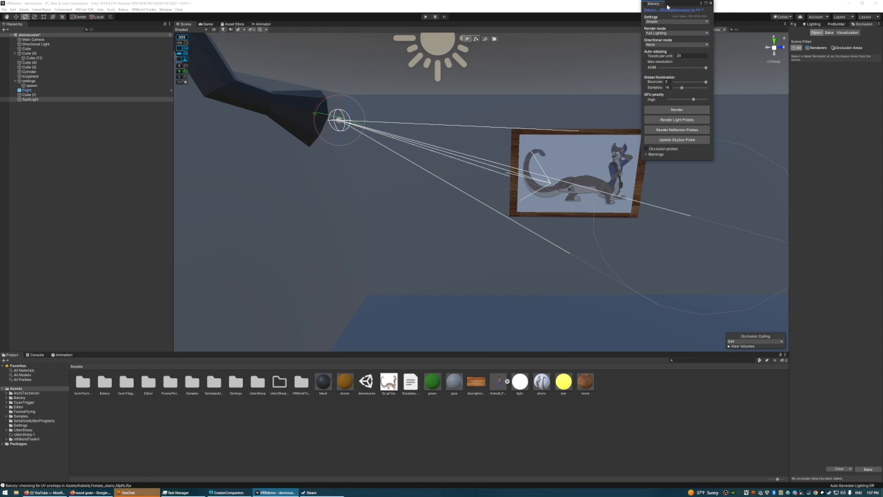
{"action": "left_click_drag", "start_coordinate": [655, 5], "coordinate": [834, 26]}
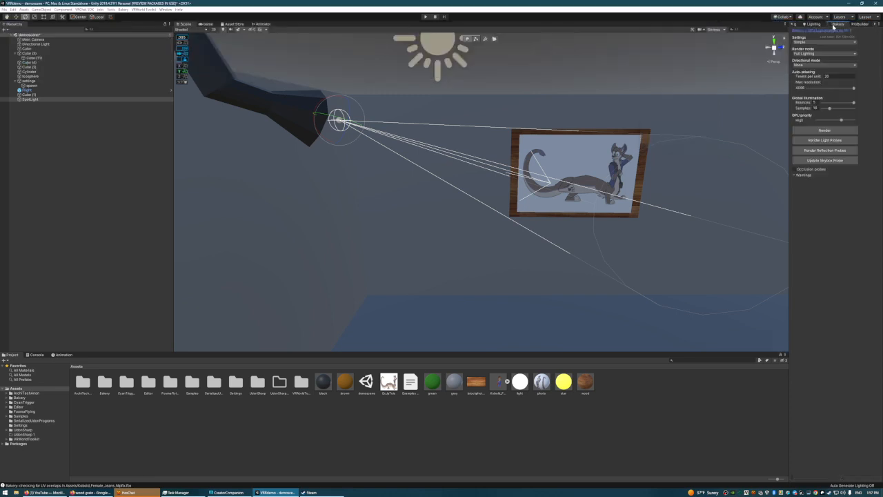
Step: Run Bakery's initial hardware test and try to render the scene's lightmaps with the existing settings
{"action": "left_click", "coordinate": [825, 131]}
{"action": "left_click", "coordinate": [436, 257]}
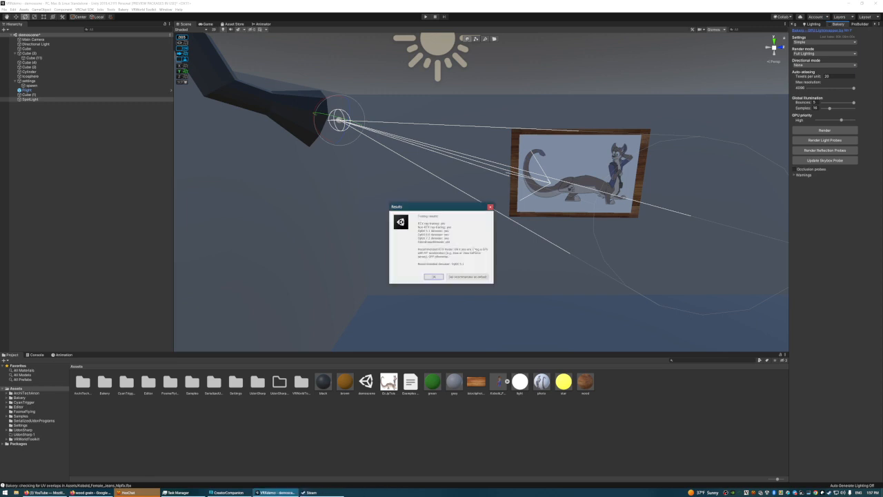
{"action": "left_click", "coordinate": [433, 277]}
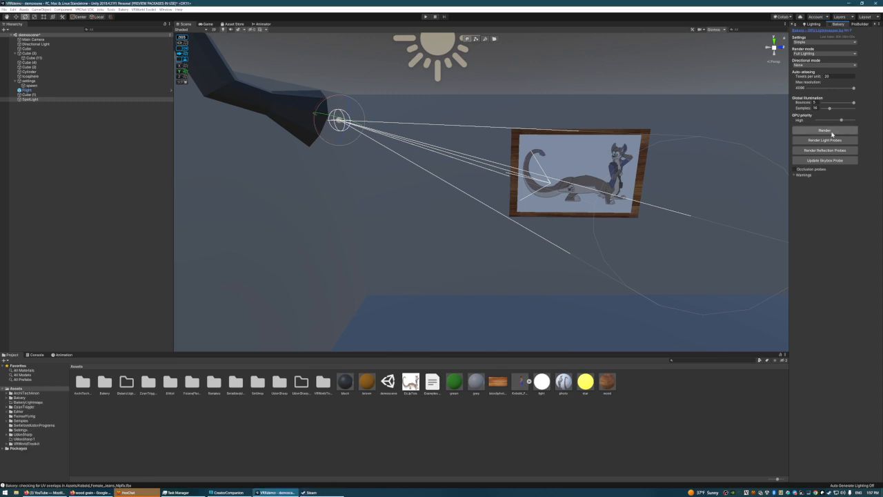
{"action": "left_click", "coordinate": [824, 130]}
{"action": "left_click", "coordinate": [455, 256]}
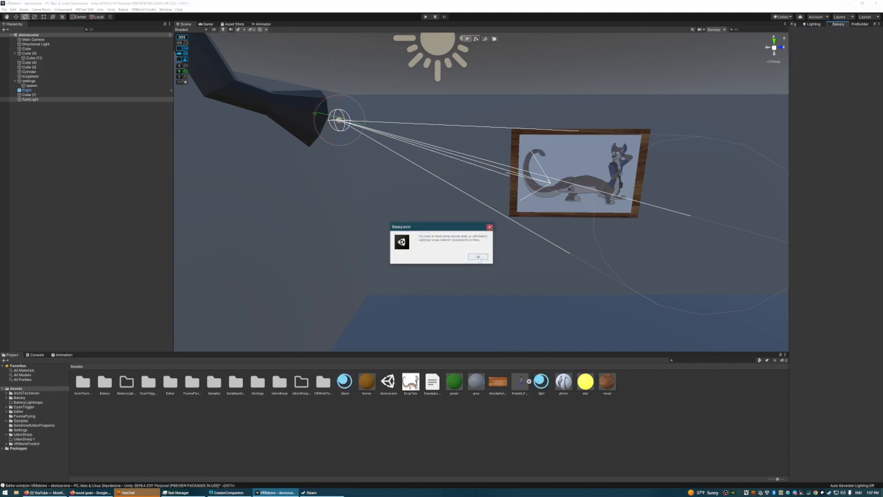
{"action": "left_click", "coordinate": [479, 258]}
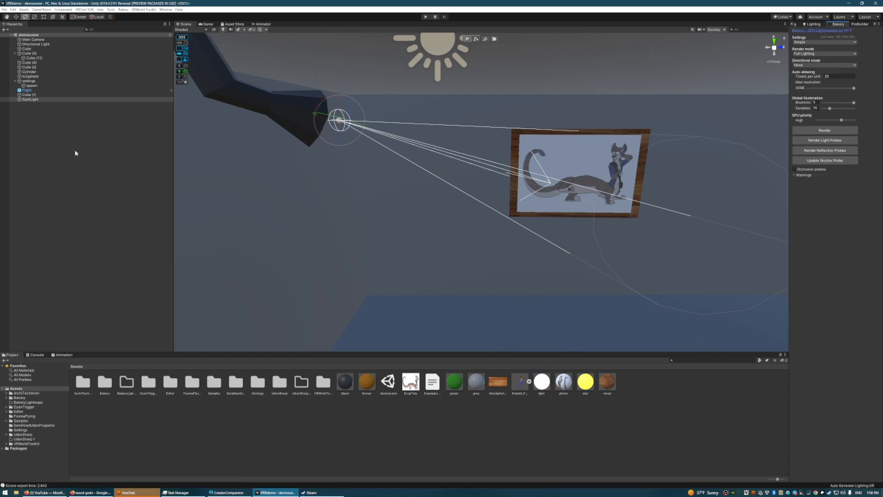
Step: Mark all the scene's cubes, the Cylinder and the Icosphere as static, applying the change to their child objects
{"action": "left_click", "coordinate": [28, 95]}
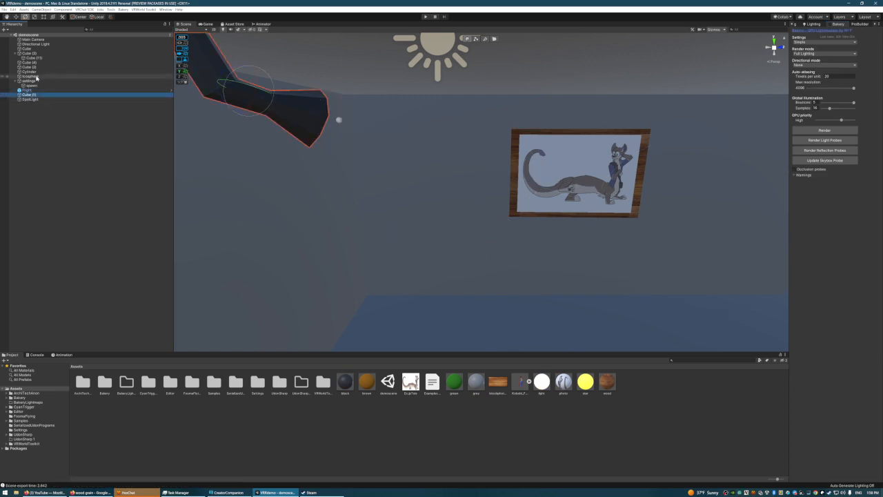
{"action": "left_click", "coordinate": [37, 72], "text": "ctrl"}
{"action": "left_click", "coordinate": [35, 67], "text": "ctrl"}
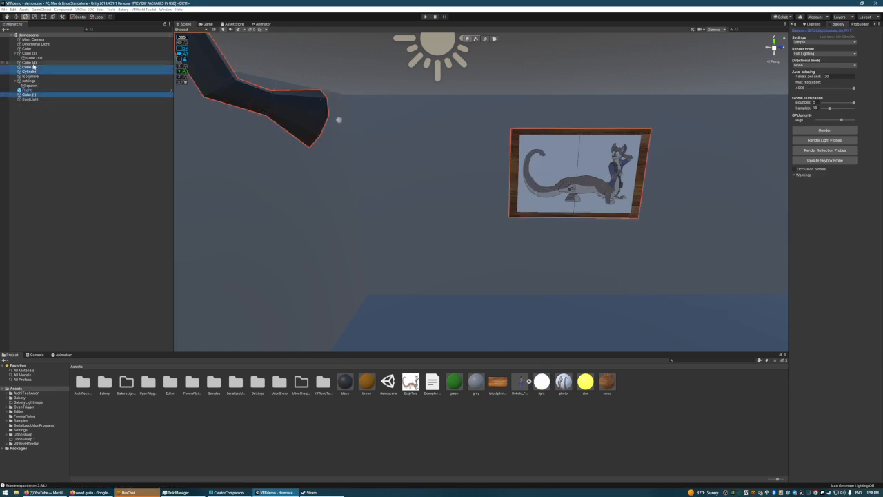
{"action": "left_click", "coordinate": [34, 63], "text": "ctrl"}
{"action": "left_click", "coordinate": [33, 57], "text": "ctrl"}
{"action": "left_click", "coordinate": [31, 53], "text": "ctrl"}
{"action": "left_click", "coordinate": [35, 43], "text": "ctrl"}
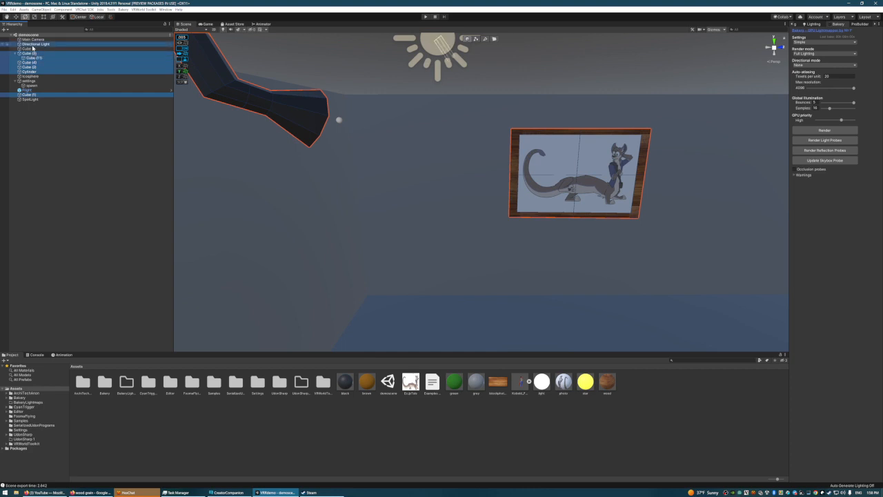
{"action": "left_click", "coordinate": [31, 49], "text": "ctrl"}
{"action": "left_click", "coordinate": [34, 44], "text": "ctrl"}
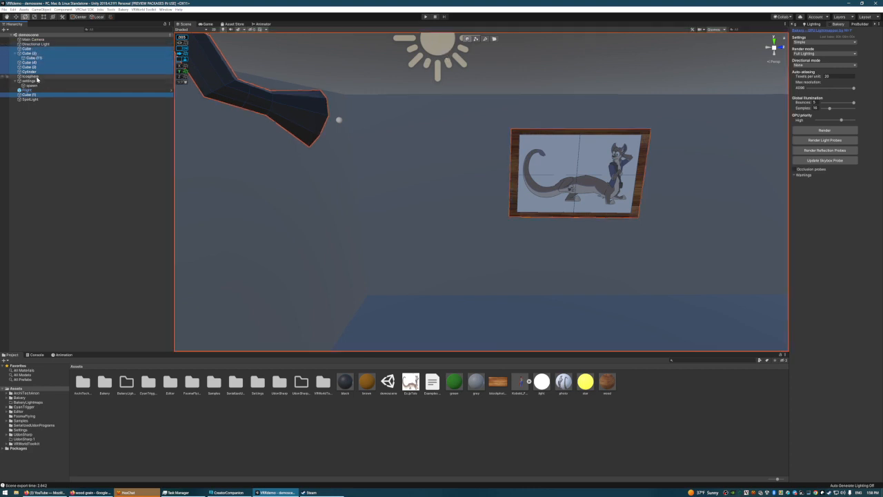
{"action": "left_click", "coordinate": [36, 76], "text": "ctrl"}
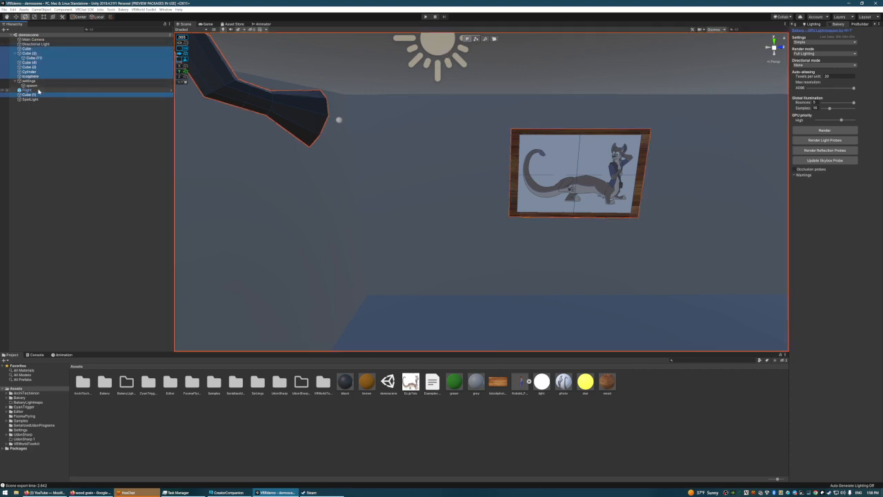
{"action": "left_click", "coordinate": [794, 26]}
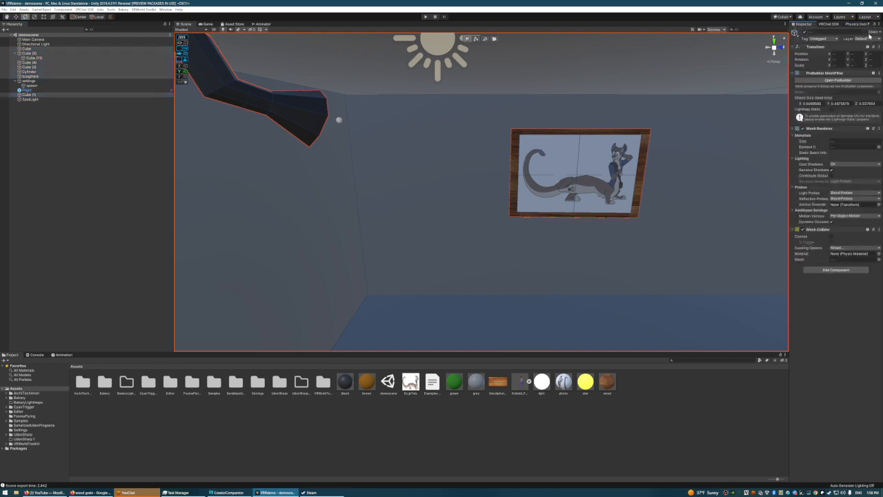
{"action": "left_click", "coordinate": [868, 33]}
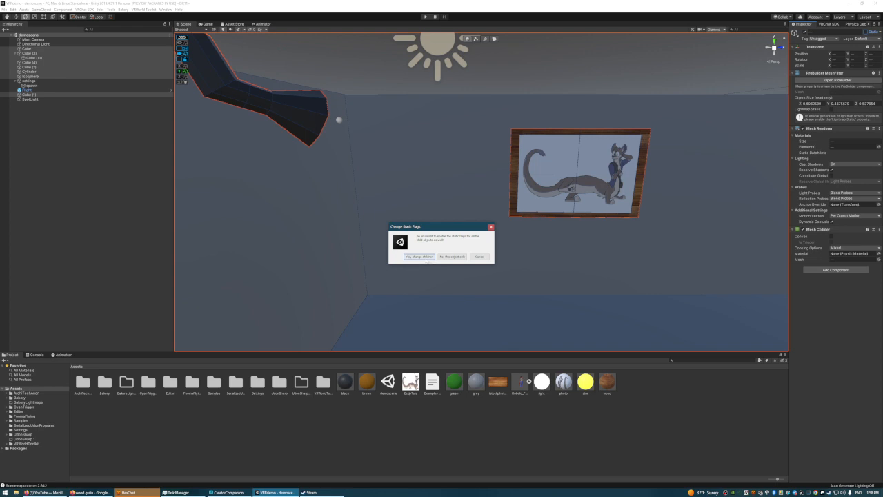
{"action": "left_click", "coordinate": [419, 257]}
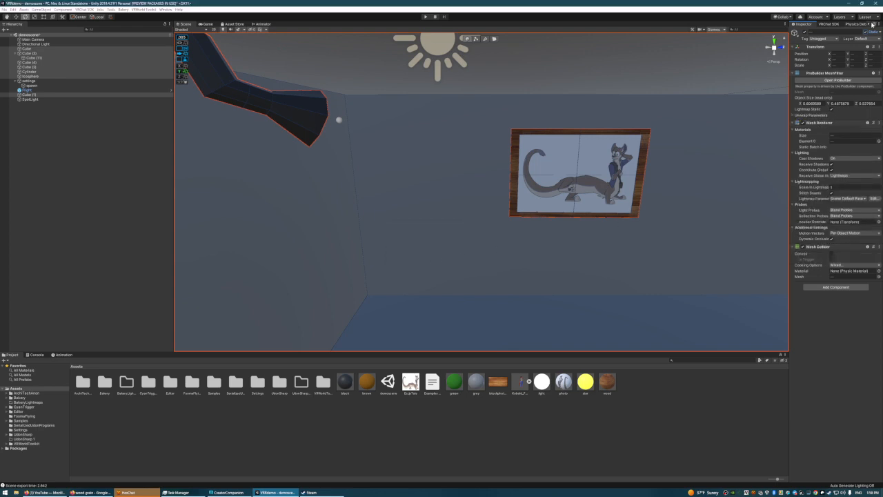
Step: Render the scene's lightmaps with Bakery using the existing settings
{"action": "left_click", "coordinate": [872, 25]}
{"action": "left_click", "coordinate": [835, 24]}
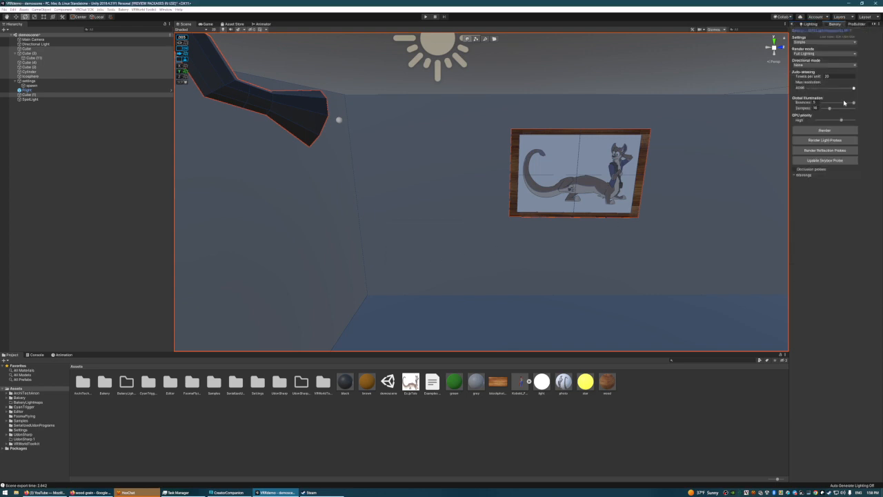
{"action": "left_click", "coordinate": [824, 130]}
{"action": "left_click", "coordinate": [456, 257]}
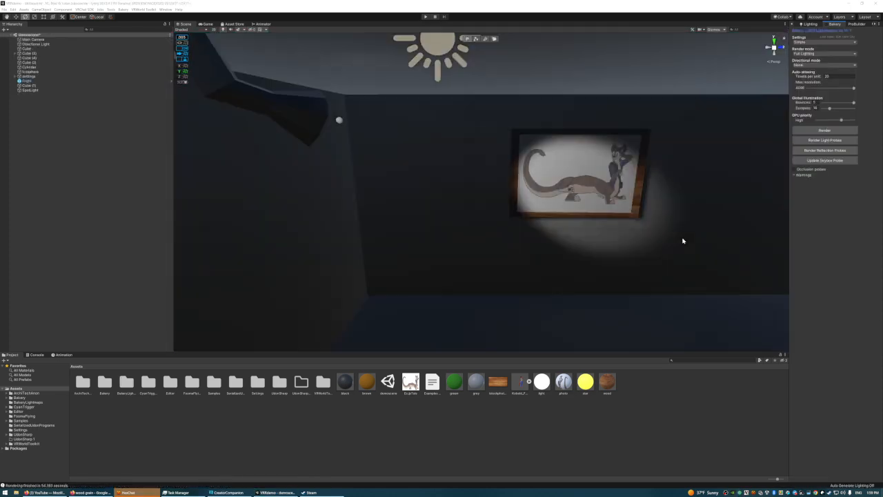
Step: Examine the baked lighting on the framed picture and the shadows around the bench and green box, and open the ProBuilder tools
{"action": "right_click_drag", "start_coordinate": [553, 190], "coordinate": [567, 143]}
{"action": "key", "text": "w"}
{"action": "right_click_drag", "start_coordinate": [576, 183], "coordinate": [603, 189]}
{"action": "left_click", "coordinate": [856, 25]}
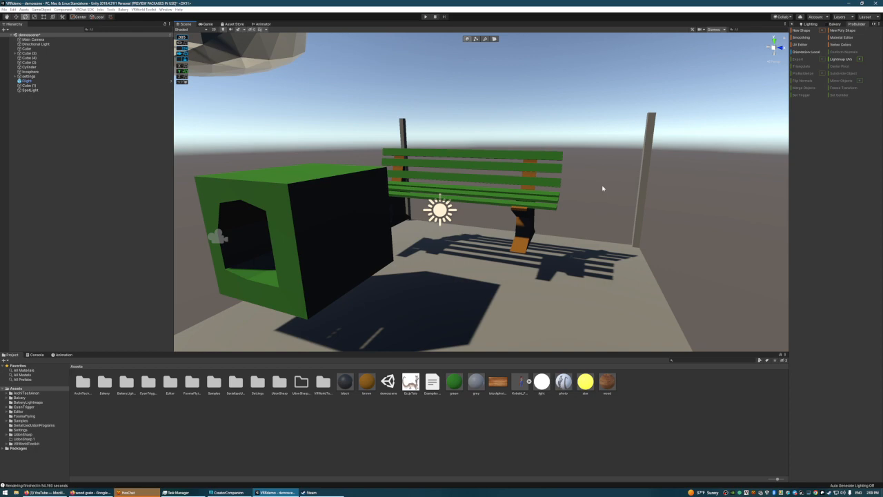
{"action": "right_click_drag", "start_coordinate": [591, 182], "coordinate": [533, 183]}
{"action": "left_click", "coordinate": [627, 158]}
{"action": "right_click_drag", "start_coordinate": [607, 168], "coordinate": [452, 191]}
{"action": "right_click_drag", "start_coordinate": [617, 178], "coordinate": [644, 169]}
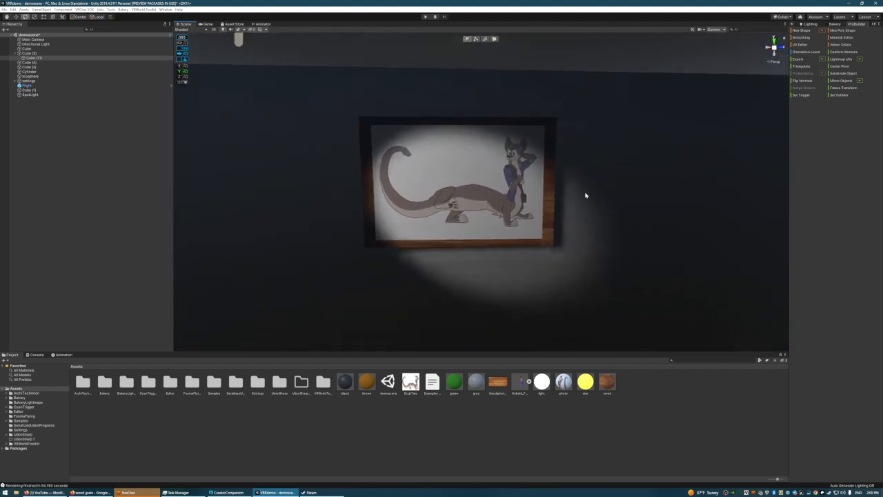
{"action": "right_click_drag", "start_coordinate": [585, 195], "coordinate": [617, 173]}
{"action": "left_click", "coordinate": [632, 172]}
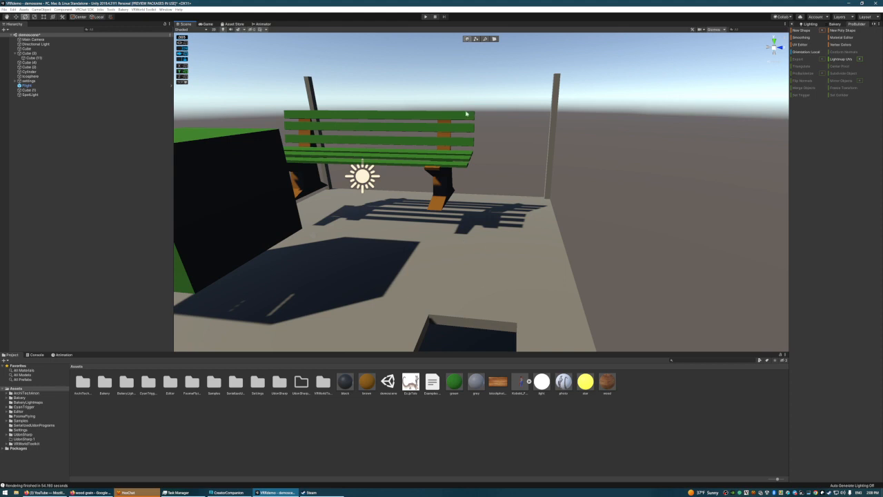
{"action": "right_click_drag", "start_coordinate": [466, 114], "coordinate": [336, 213]}
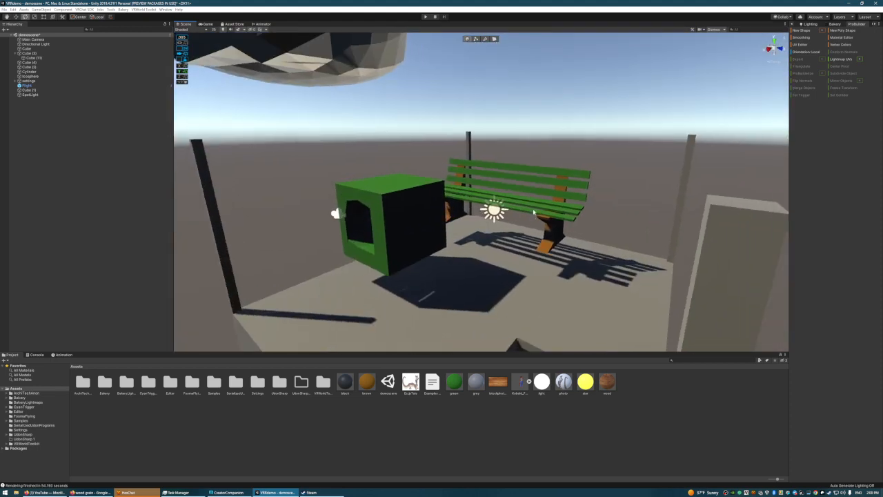
{"action": "right_click_drag", "start_coordinate": [534, 212], "coordinate": [518, 237]}
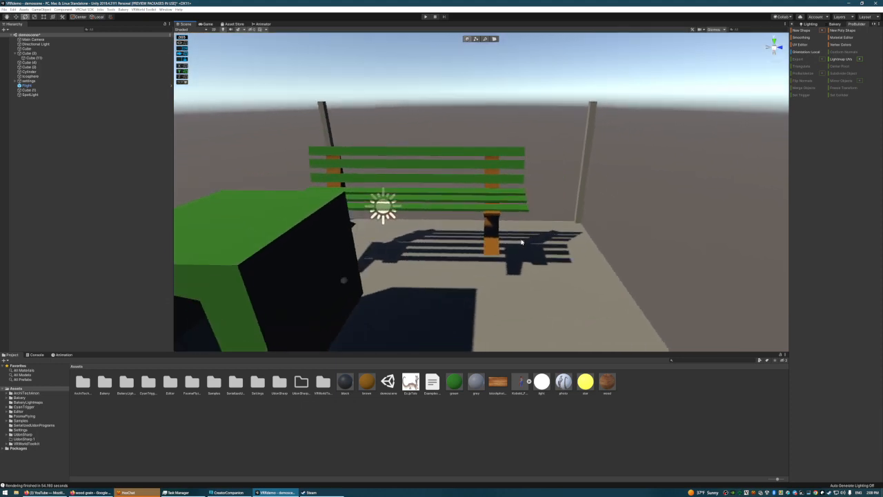
{"action": "right_click_drag", "start_coordinate": [545, 250], "coordinate": [463, 199]}
Step: Select the base block under the bench and the narrow middle face on its outer wall
{"action": "left_click", "coordinate": [545, 214]}
{"action": "right_click_drag", "start_coordinate": [545, 214], "coordinate": [566, 181]}
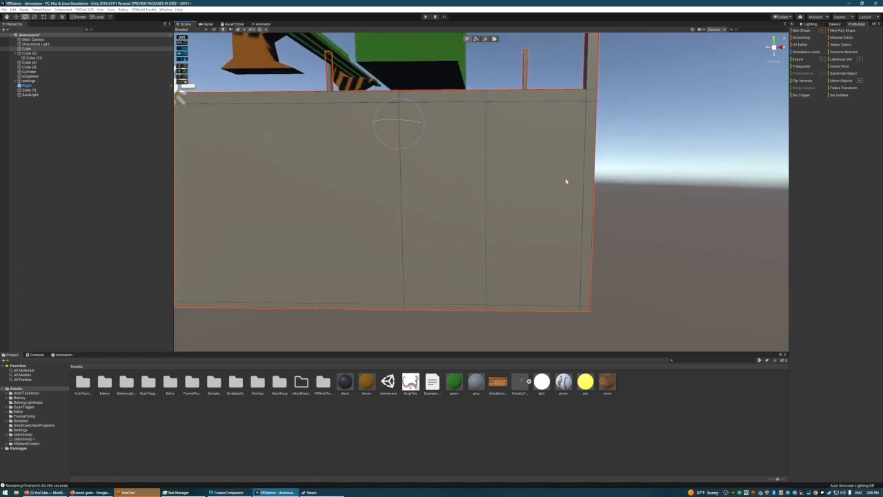
{"action": "left_click", "coordinate": [494, 39]}
{"action": "left_click", "coordinate": [457, 184]}
{"action": "scroll", "coordinate": [538, 161], "scroll_direction": "up", "scroll_amount": 3}
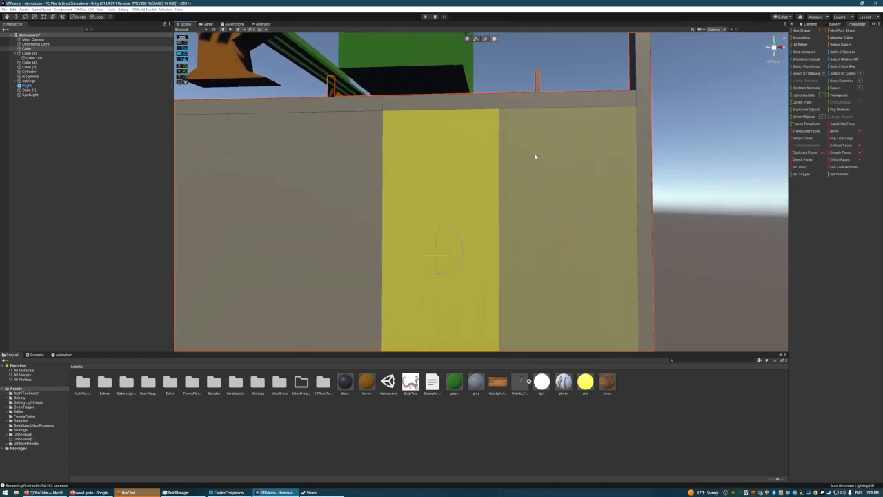
{"action": "key", "text": "w"}
{"action": "right_click_drag", "start_coordinate": [520, 185], "coordinate": [463, 181]}
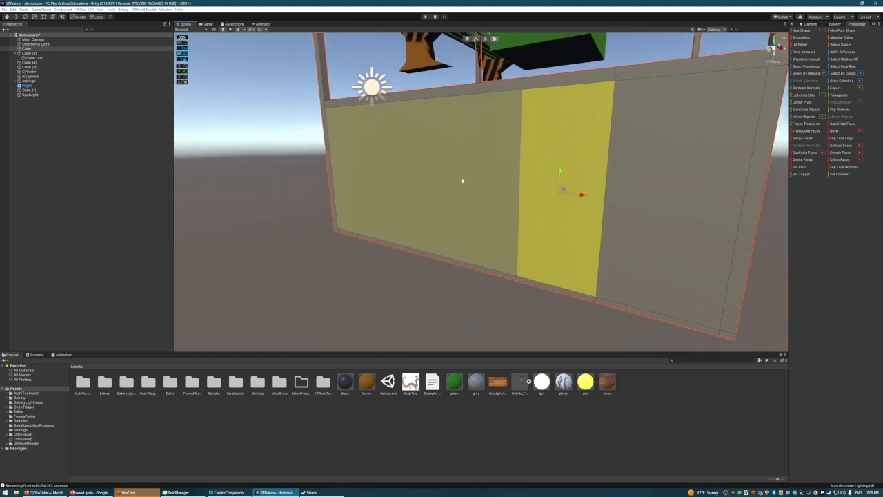
{"action": "left_click", "coordinate": [463, 181]}
{"action": "left_click", "coordinate": [550, 177]}
{"action": "right_click_drag", "start_coordinate": [545, 215], "coordinate": [593, 222]}
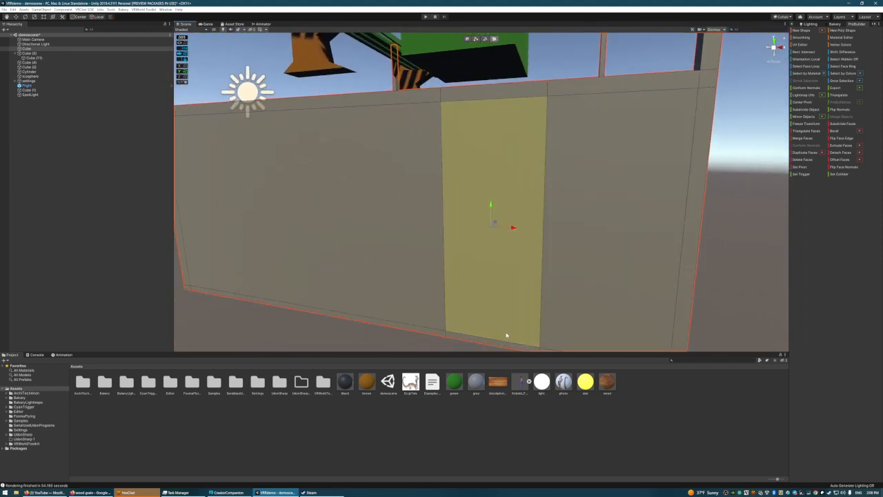
Step: Try to reshape the narrow wall face by lowering its top edge and moving a side edge outward, and undo both moves
{"action": "left_click", "coordinate": [485, 39]}
{"action": "left_click", "coordinate": [489, 101]}
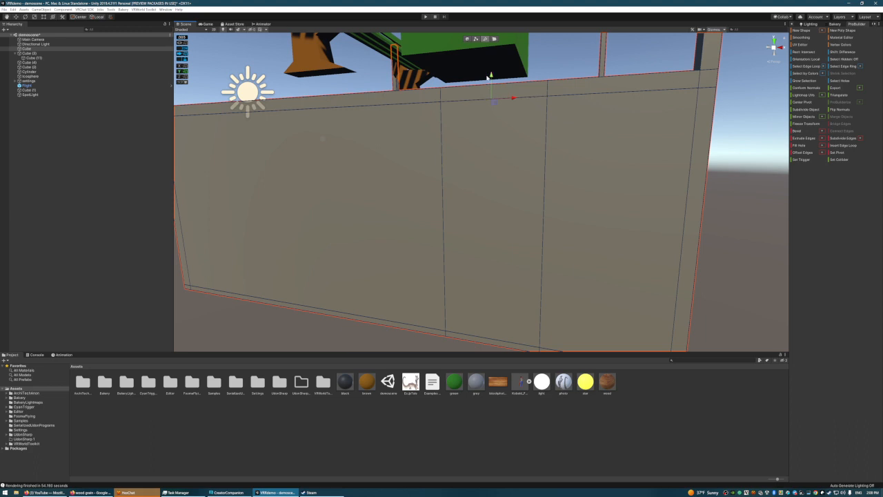
{"action": "left_click_drag", "start_coordinate": [491, 76], "coordinate": [503, 142]}
{"action": "left_click", "coordinate": [544, 218]}
{"action": "left_click_drag", "start_coordinate": [565, 233], "coordinate": [605, 232]}
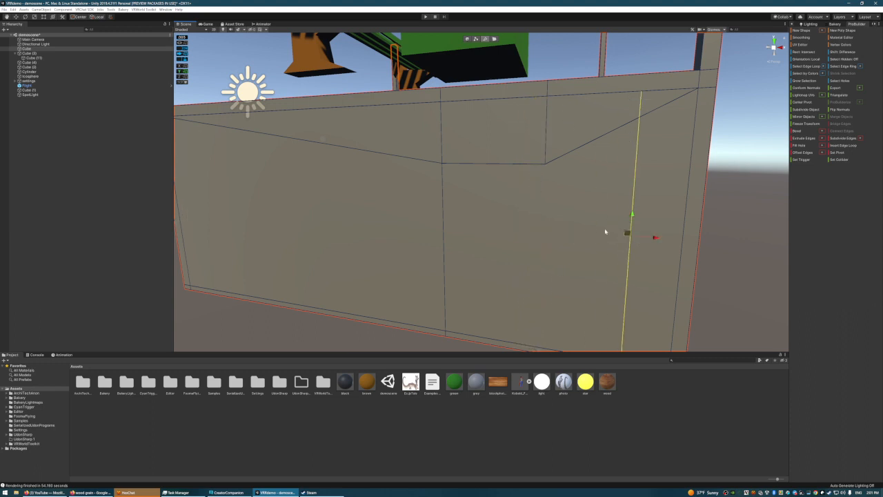
{"action": "left_click", "coordinate": [541, 165]}
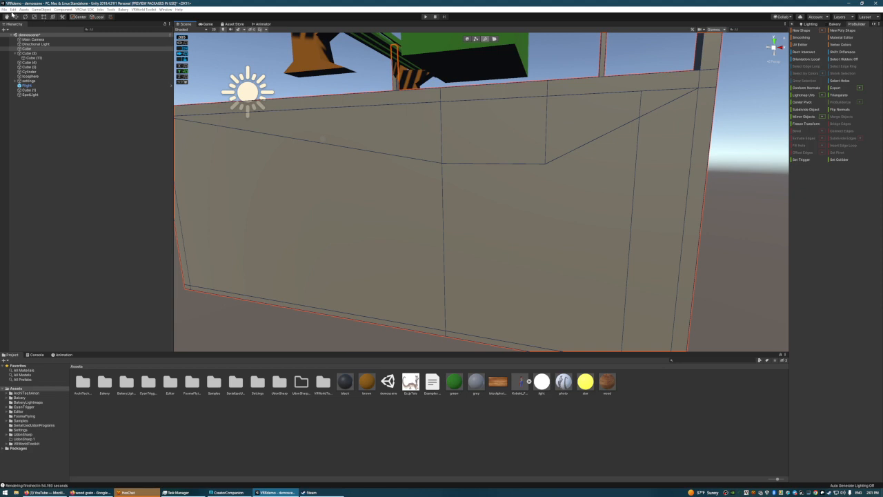
{"action": "left_click", "coordinate": [13, 9]}
{"action": "left_click", "coordinate": [28, 15]}
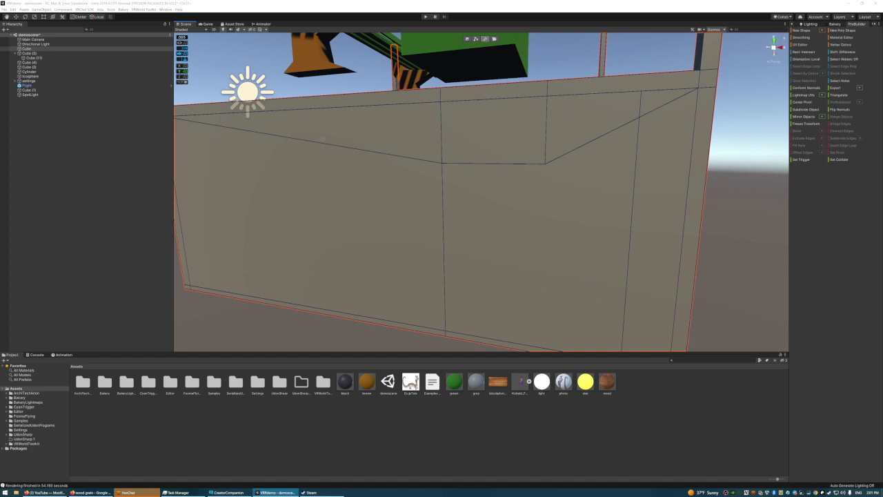
{"action": "left_click", "coordinate": [558, 237]}
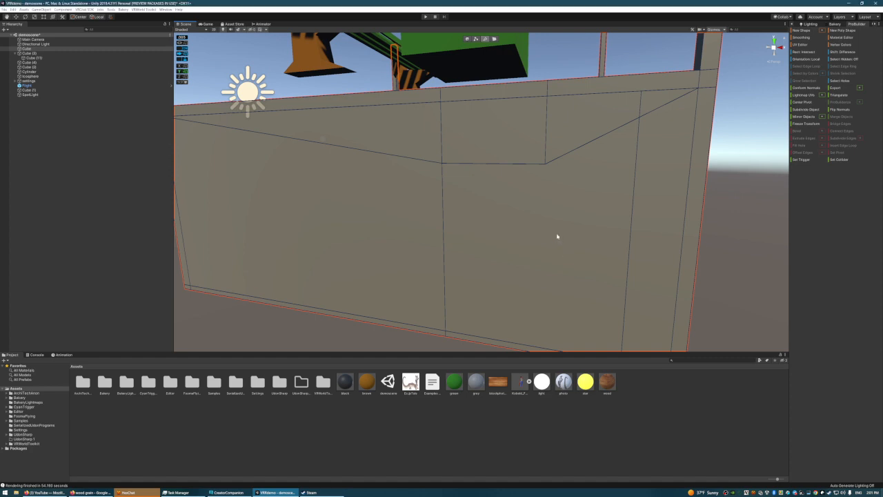
{"action": "key", "text": "ctrl+z"}
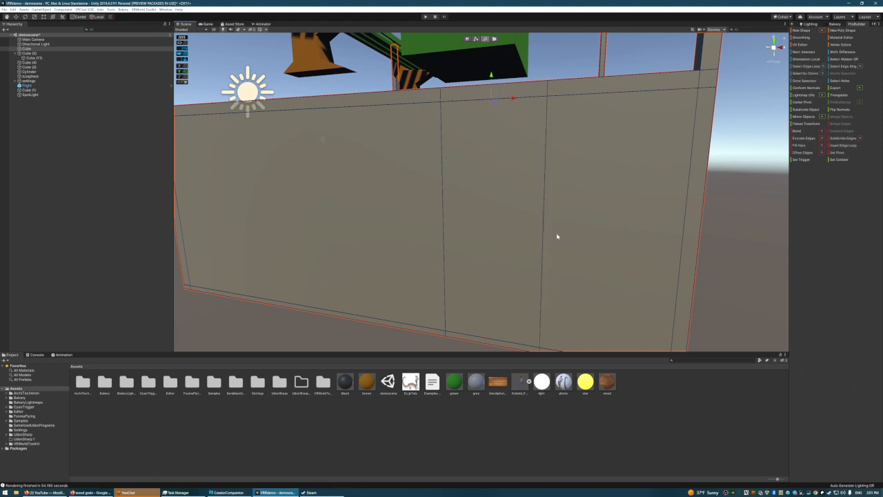
Step: Try again to lower only the top edge of the narrow wall face, and undo the move
{"action": "left_click", "coordinate": [494, 38]}
{"action": "left_click", "coordinate": [433, 172]}
{"action": "left_click", "coordinate": [533, 162]}
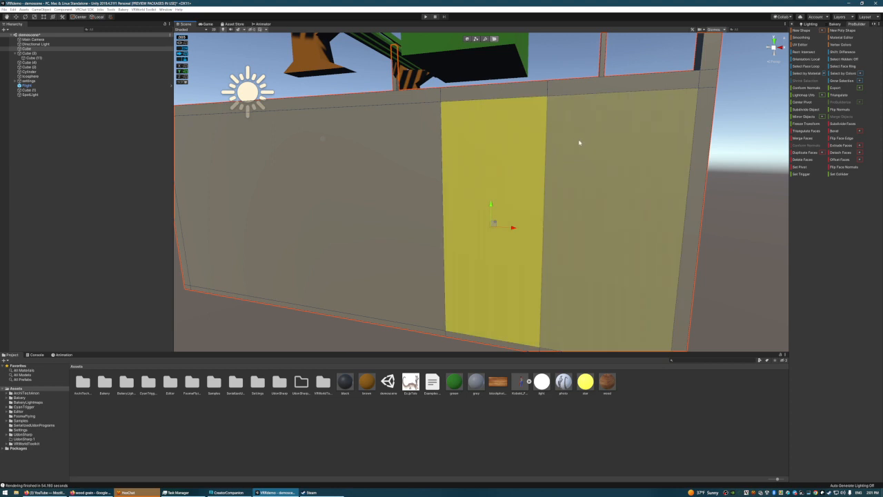
{"action": "left_click_drag", "start_coordinate": [570, 143], "coordinate": [518, 144], "text": "alt"}
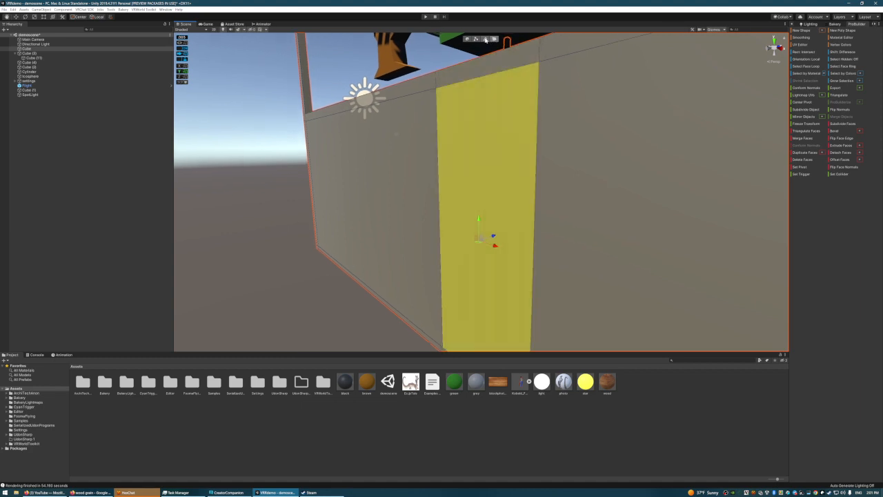
{"action": "left_click", "coordinate": [485, 38]}
{"action": "left_click", "coordinate": [468, 82]}
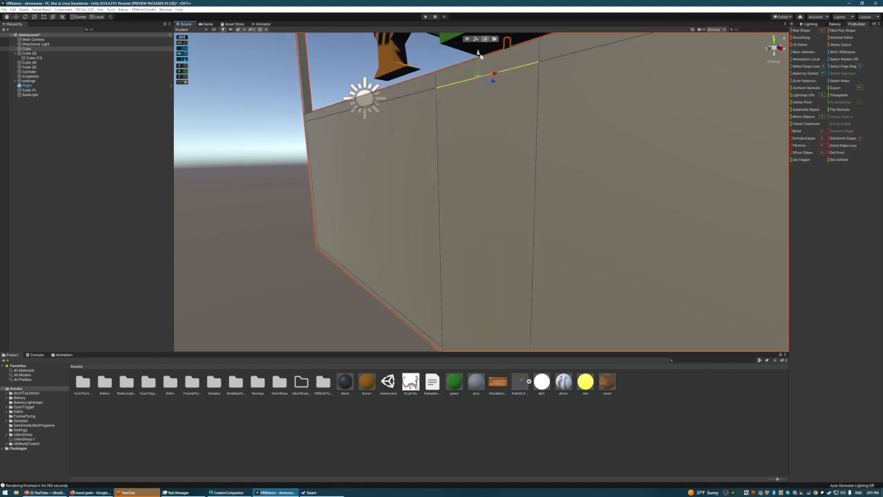
{"action": "left_click_drag", "start_coordinate": [480, 55], "coordinate": [493, 87]}
{"action": "left_click_drag", "start_coordinate": [478, 53], "coordinate": [479, 66]}
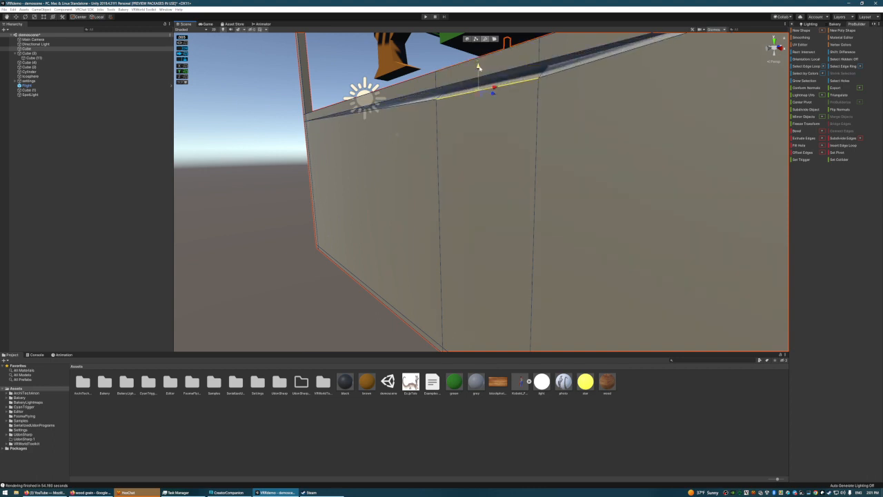
{"action": "key", "text": "ctrl+z"}
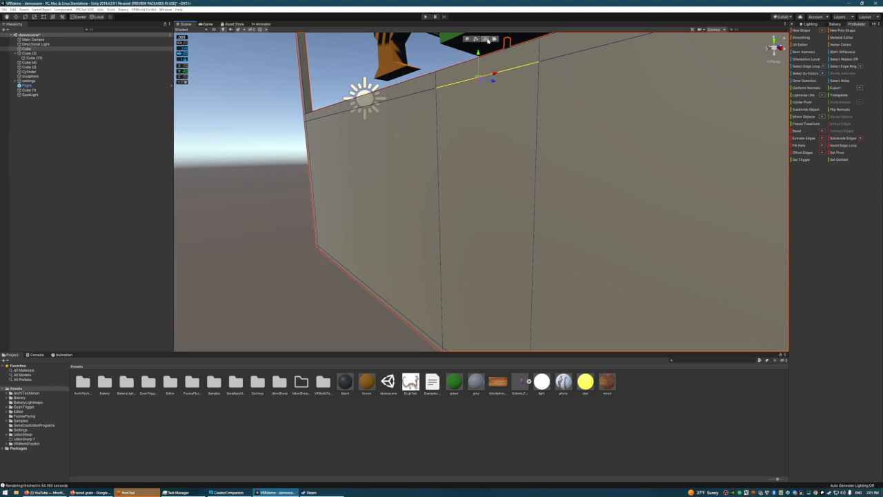
Step: Select the narrow middle face of the base block's outer wall and subdivide it
{"action": "left_click", "coordinate": [494, 40]}
{"action": "left_click", "coordinate": [506, 90]}
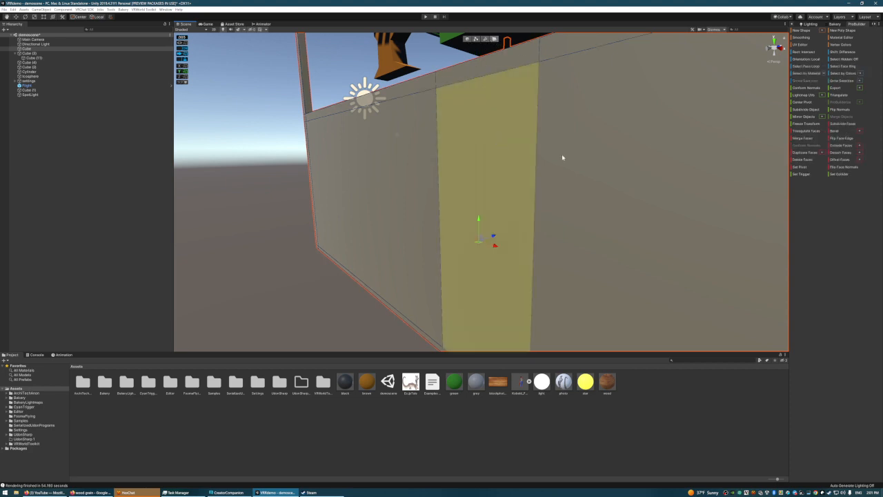
{"action": "right_click_drag", "start_coordinate": [701, 157], "coordinate": [826, 141]}
{"action": "left_click_drag", "start_coordinate": [827, 141], "coordinate": [833, 136], "text": "alt"}
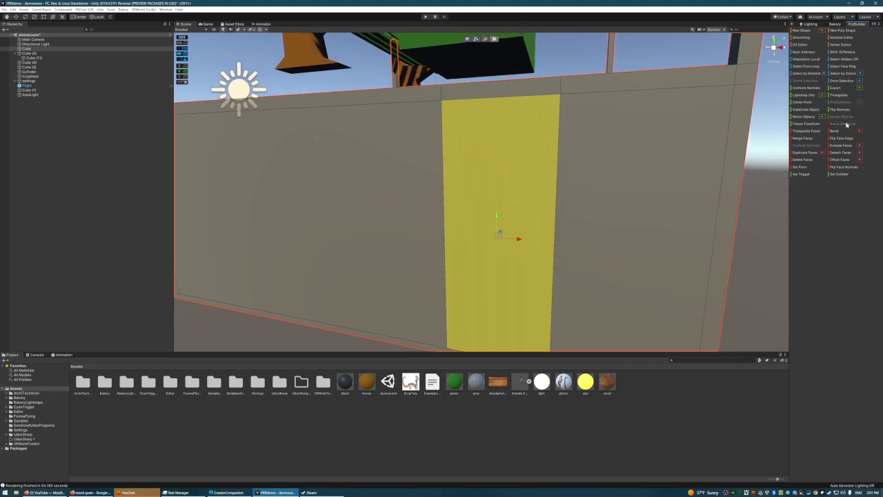
{"action": "right_click_drag", "start_coordinate": [612, 185], "coordinate": [618, 162]}
Step: Raise the middle horizontal edges of the subdivided outer wall face and move one lower side edge inward to narrow the doorway outline
{"action": "left_click", "coordinate": [485, 39]}
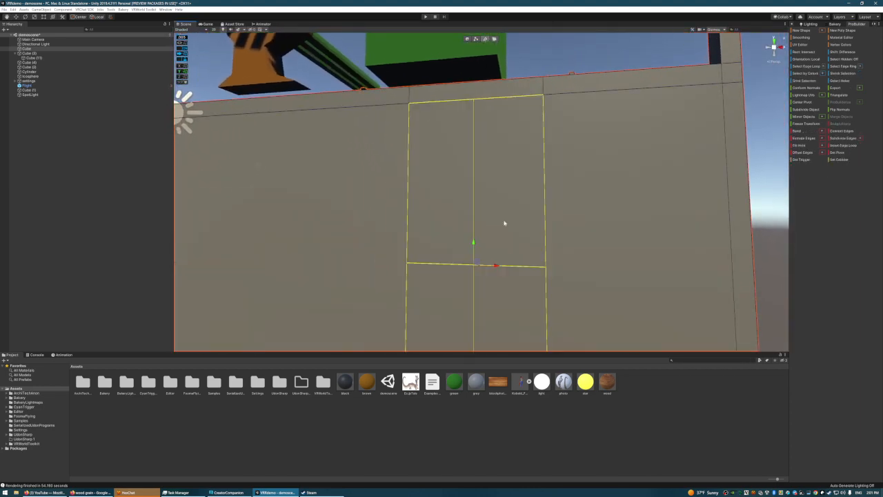
{"action": "left_click", "coordinate": [462, 266]}
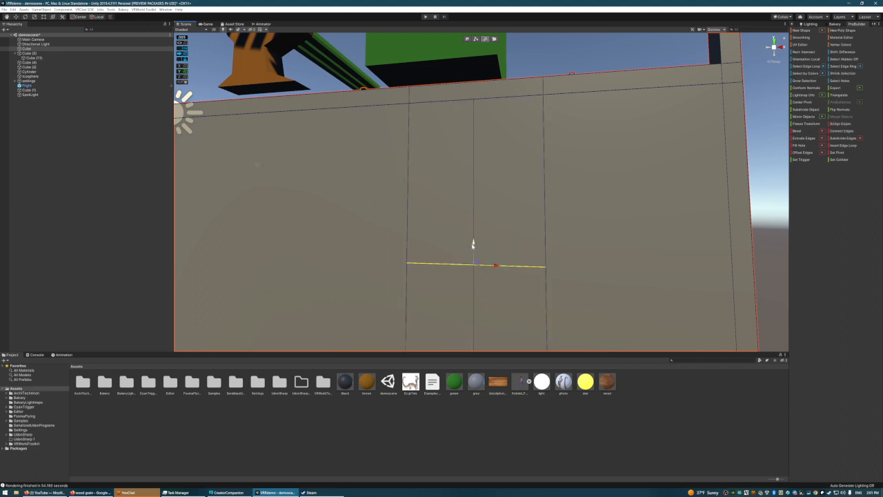
{"action": "left_click_drag", "start_coordinate": [473, 243], "coordinate": [492, 173]}
{"action": "scroll", "coordinate": [537, 232], "scroll_direction": "down", "scroll_amount": 3}
{"action": "left_click", "coordinate": [516, 236]}
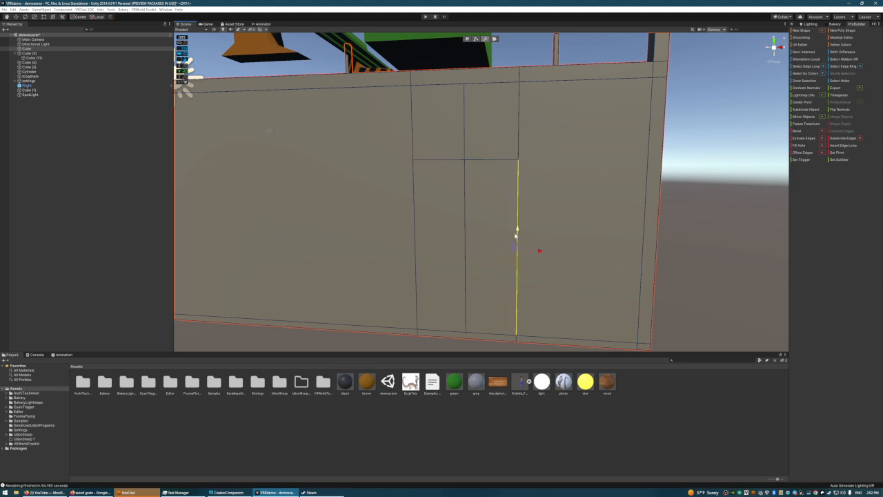
{"action": "left_click_drag", "start_coordinate": [540, 251], "coordinate": [508, 250]}
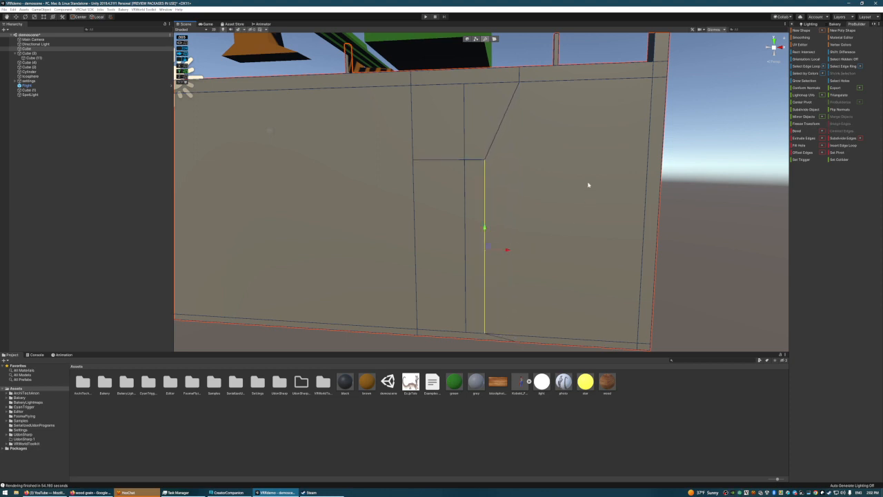
Step: Select the two lower faces of the doorway outline and push them through the wall to the room's interior
{"action": "key", "text": "w"}
{"action": "mouse_move", "coordinate": [588, 185]}
{"action": "right_mouse_down"}
{"action": "mouse_move", "coordinate": [569, 187]}
{"action": "mouse_move", "coordinate": [604, 180]}
{"action": "right_mouse_up"}
{"action": "key", "text": "s"}
{"action": "left_click", "coordinate": [495, 39]}
{"action": "left_click", "coordinate": [476, 186]}
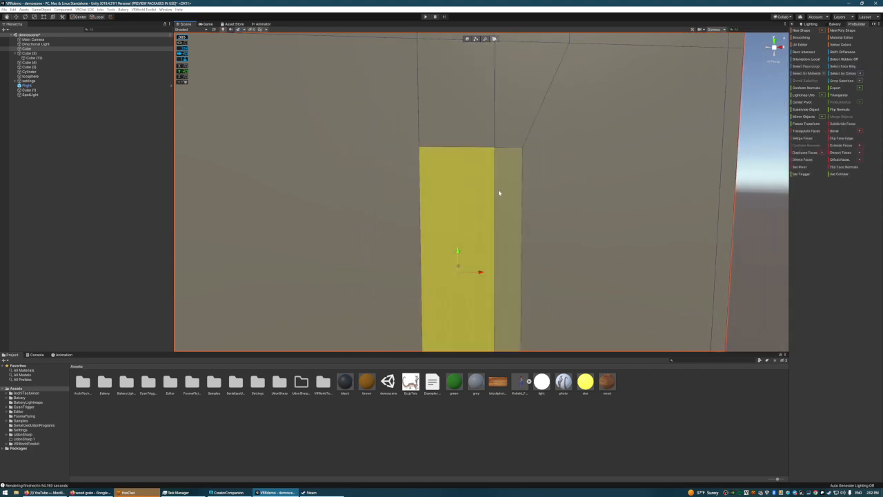
{"action": "left_click", "coordinate": [506, 196], "text": "shift"}
{"action": "right_click_drag", "start_coordinate": [390, 193], "coordinate": [455, 216]}
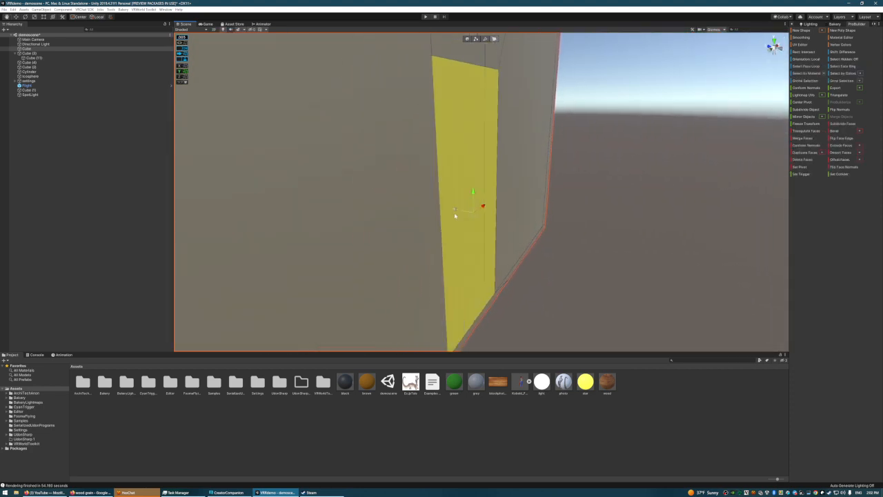
{"action": "left_click_drag", "start_coordinate": [454, 212], "coordinate": [421, 206]}
{"action": "right_click_drag", "start_coordinate": [421, 206], "coordinate": [645, 126]}
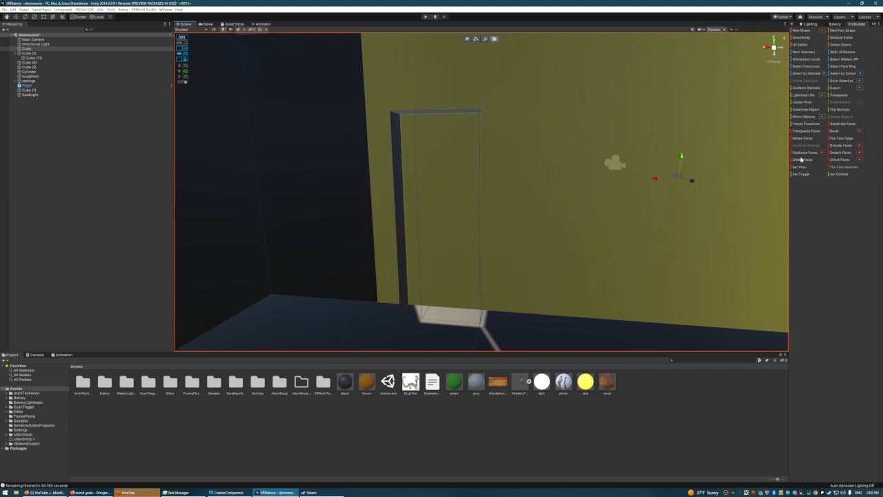
Step: Try to subdivide the large interior wall face behind the doorway and undo it
{"action": "left_click", "coordinate": [839, 124]}
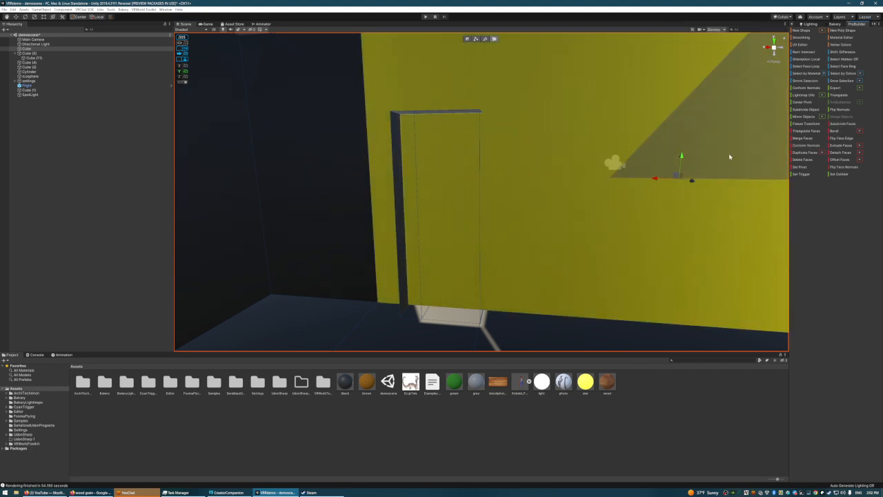
{"action": "left_click", "coordinate": [725, 161]}
{"action": "right_click_drag", "start_coordinate": [578, 170], "coordinate": [527, 103]}
{"action": "key", "text": "w"}
{"action": "key", "text": "a"}
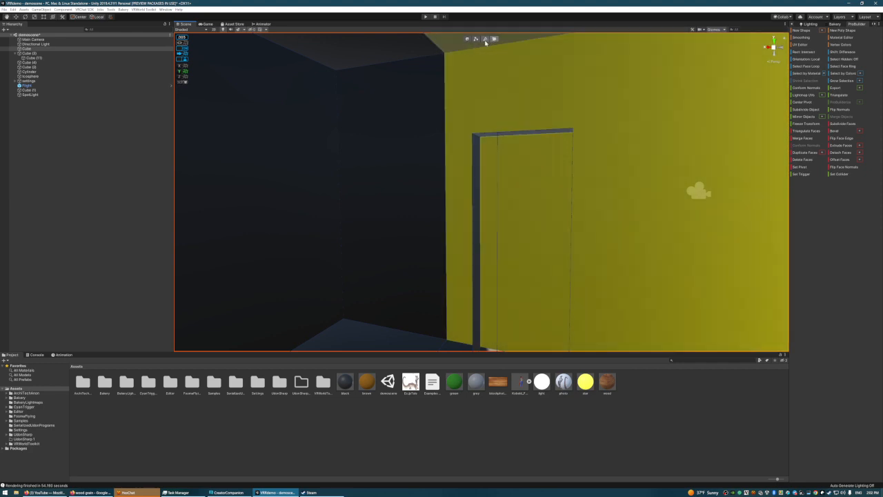
Step: Insert a horizontal edge loop from the vertical edge of the interior wall beside the doorway
{"action": "left_click", "coordinate": [485, 40]}
{"action": "left_click", "coordinate": [446, 143]}
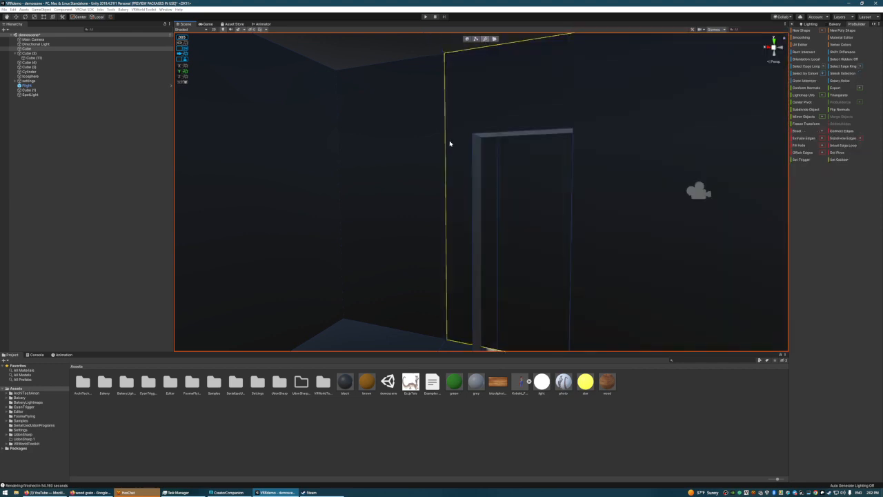
{"action": "left_click", "coordinate": [835, 146]}
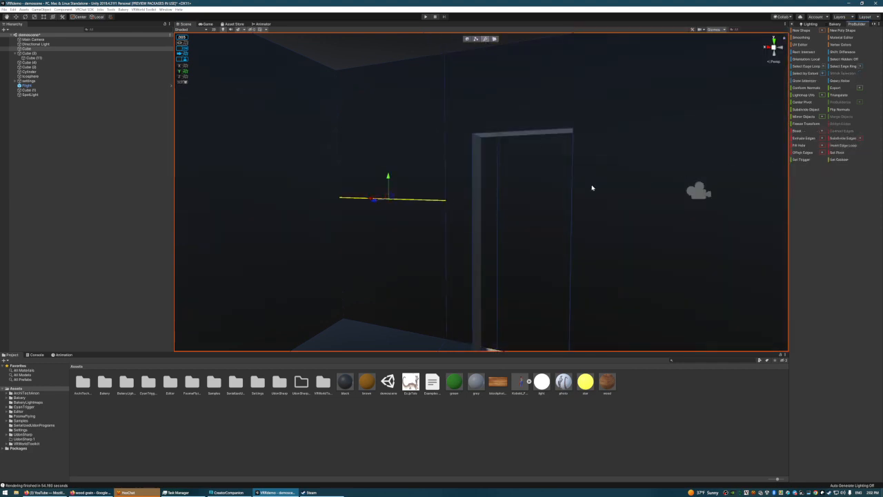
{"action": "mouse_move", "coordinate": [485, 187]}
{"action": "right_mouse_down"}
{"action": "mouse_move", "coordinate": [503, 189]}
{"action": "mouse_move", "coordinate": [491, 186]}
{"action": "right_mouse_up"}
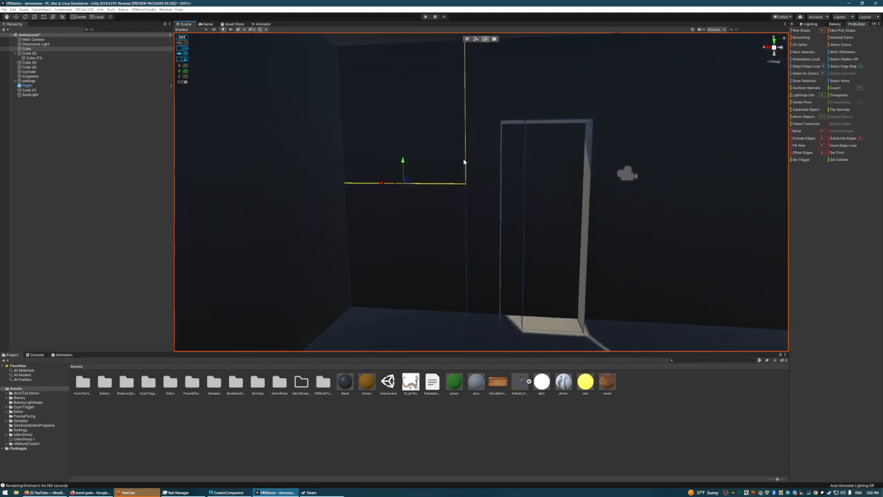
Step: Try to insert an edge loop from the vertical edge in the room's opposite corner
{"action": "right_click_drag", "start_coordinate": [607, 181], "coordinate": [763, 171]}
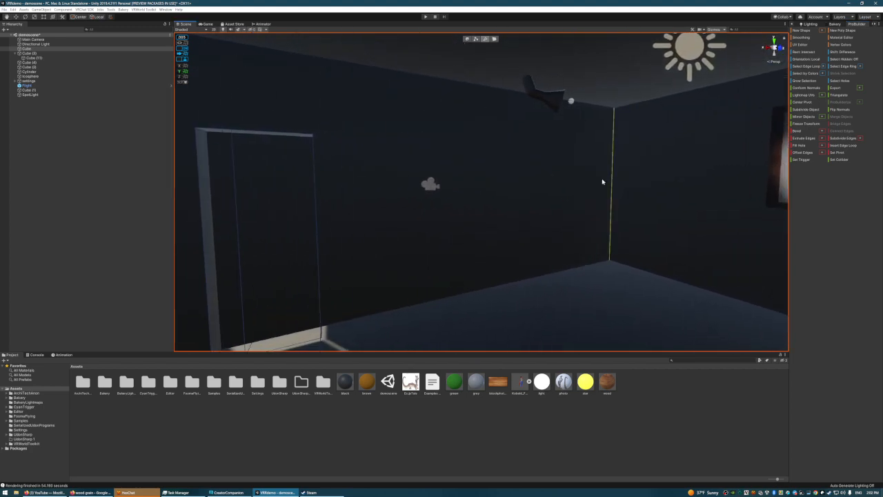
{"action": "left_click", "coordinate": [840, 147]}
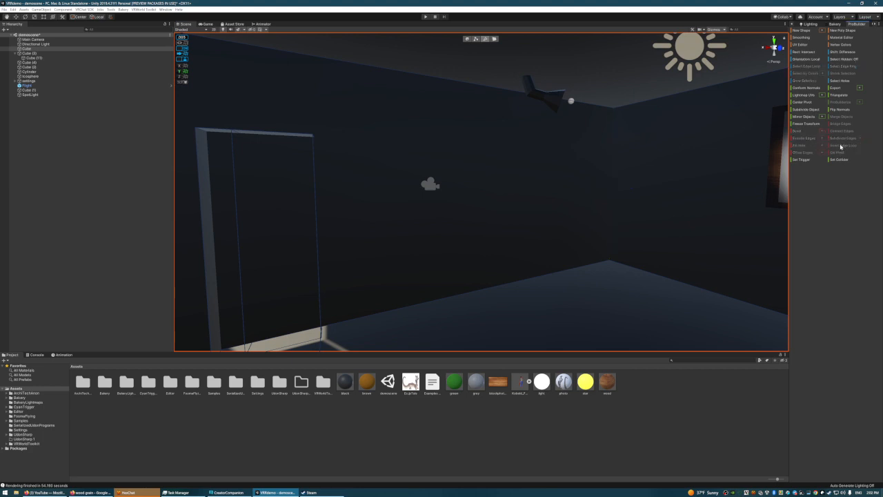
{"action": "left_click", "coordinate": [610, 182]}
{"action": "right_click_drag", "start_coordinate": [610, 182], "coordinate": [473, 177]}
{"action": "key", "text": "w"}
Step: Move both segments of the interior wall's vertical edge across the doorway and align them with its far side
{"action": "left_click", "coordinate": [450, 151]}
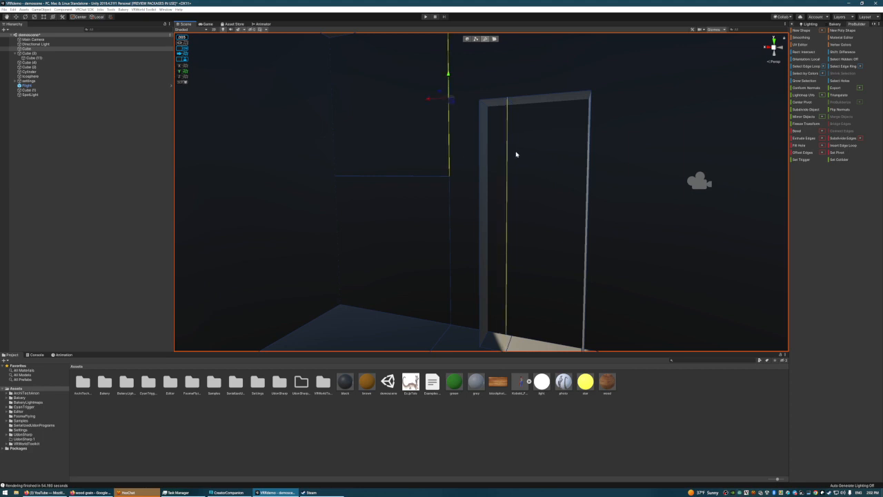
{"action": "right_click_drag", "start_coordinate": [516, 154], "coordinate": [499, 47]}
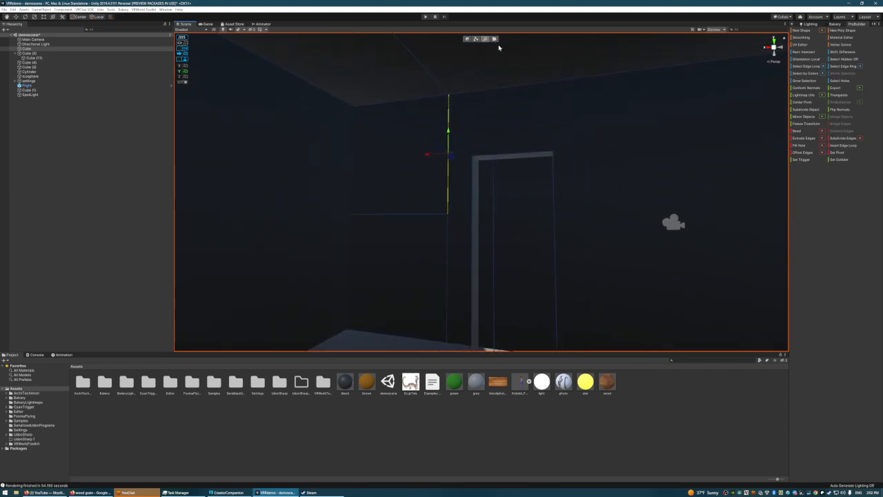
{"action": "left_click", "coordinate": [451, 229], "text": "shift"}
{"action": "left_click_drag", "start_coordinate": [430, 215], "coordinate": [518, 213]}
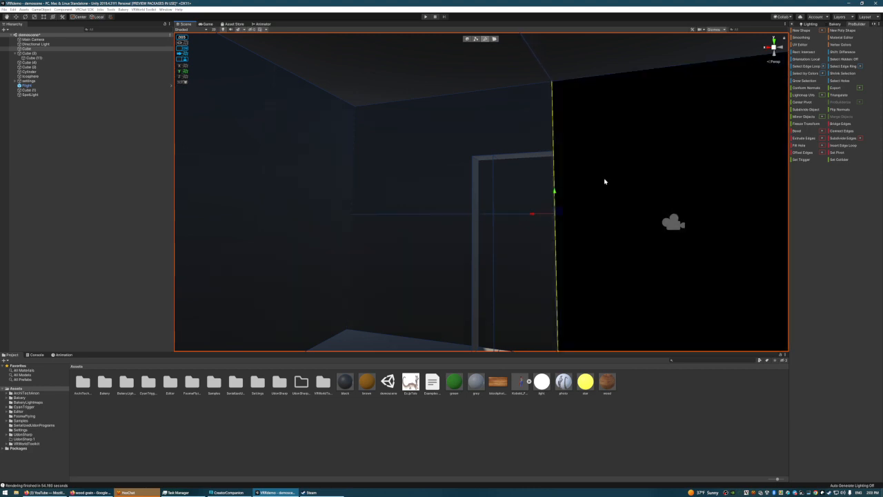
{"action": "mouse_move", "coordinate": [603, 182]}
{"action": "right_mouse_down"}
{"action": "mouse_move", "coordinate": [676, 172]}
{"action": "mouse_move", "coordinate": [600, 190]}
{"action": "right_mouse_up"}
{"action": "mouse_move", "coordinate": [358, 195]}
{"action": "left_mouse_down"}
{"action": "mouse_move", "coordinate": [252, 193]}
{"action": "mouse_move", "coordinate": [351, 193]}
{"action": "mouse_move", "coordinate": [356, 202]}
{"action": "mouse_move", "coordinate": [327, 198]}
{"action": "mouse_move", "coordinate": [359, 207]}
{"action": "left_mouse_up"}
{"action": "right_click_drag", "start_coordinate": [493, 166], "coordinate": [406, 217]}
{"action": "left_click", "coordinate": [407, 219]}
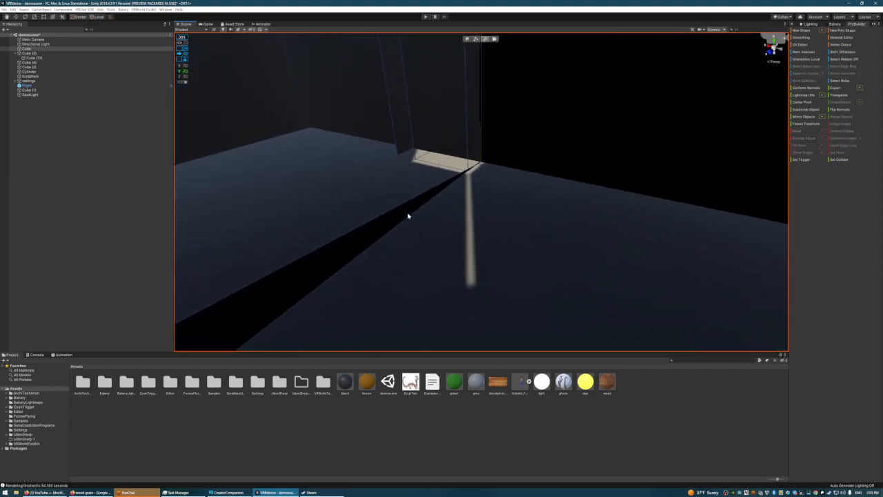
{"action": "right_click_drag", "start_coordinate": [419, 169], "coordinate": [469, 146]}
{"action": "left_click", "coordinate": [467, 147]}
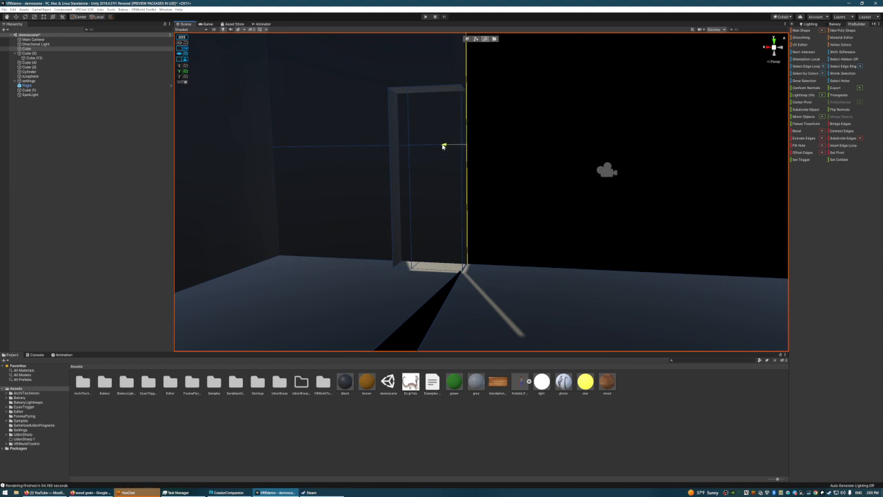
{"action": "left_click_drag", "start_coordinate": [443, 146], "coordinate": [441, 145]}
Step: Insert a vertical edge loop across the interior wall's horizontal edge and align it with the doorway's near side
{"action": "right_click_drag", "start_coordinate": [418, 213], "coordinate": [422, 193]}
{"action": "left_click", "coordinate": [424, 210]}
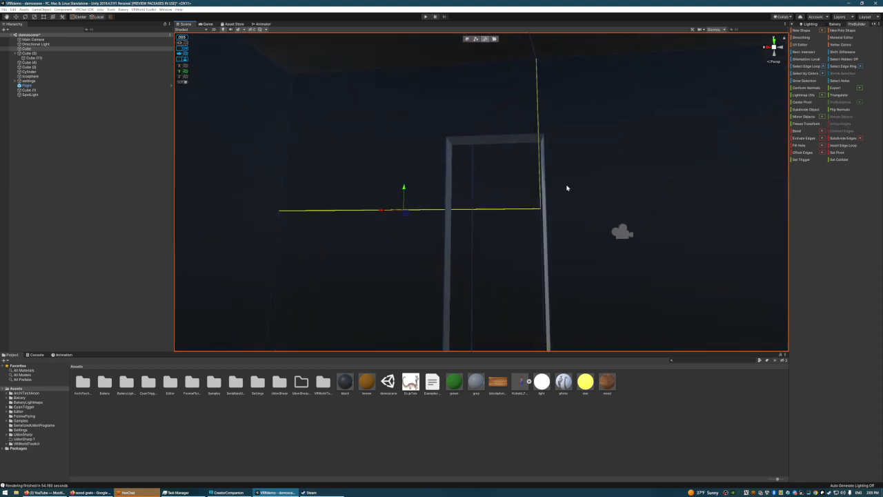
{"action": "left_click", "coordinate": [470, 183]}
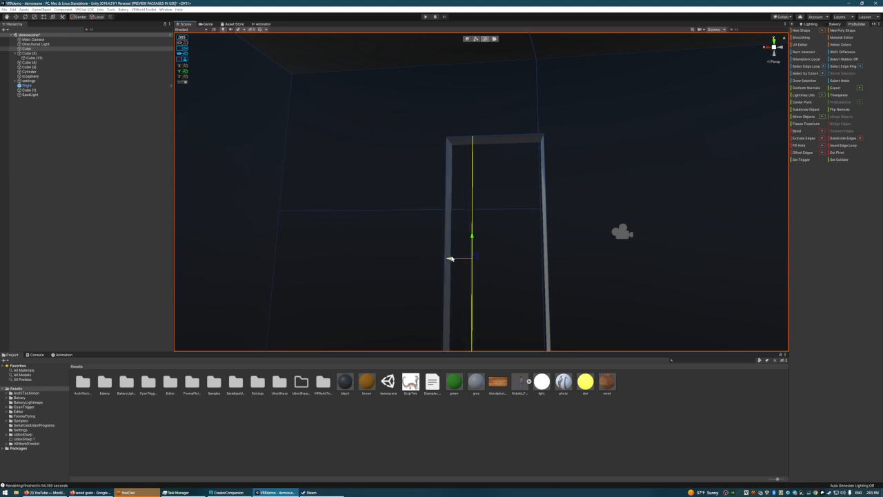
{"action": "left_click", "coordinate": [412, 210]}
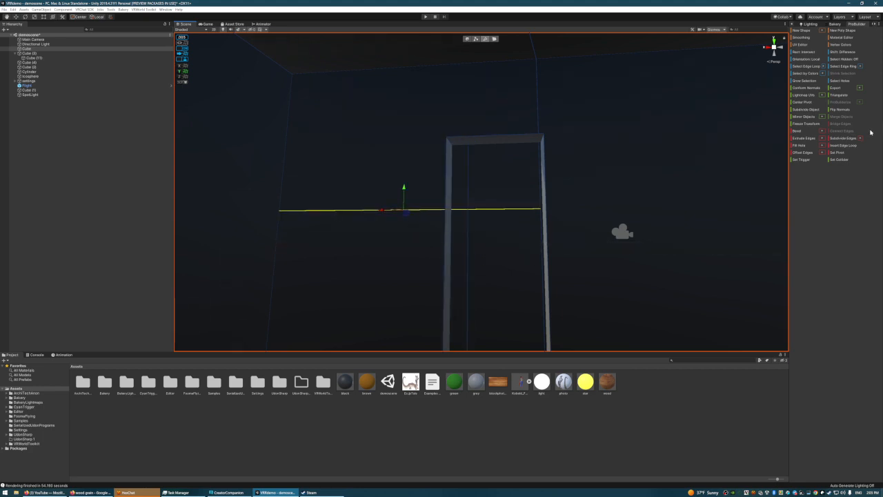
{"action": "left_click", "coordinate": [838, 145]}
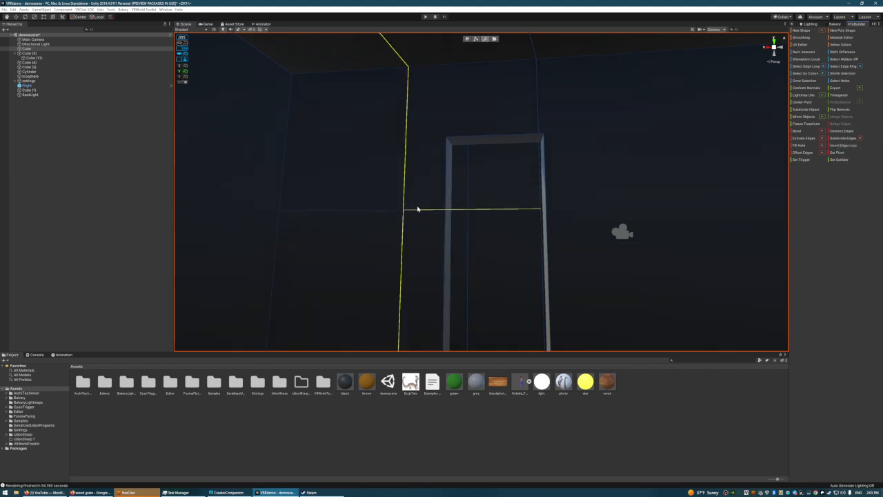
{"action": "left_click_drag", "start_coordinate": [414, 207], "coordinate": [509, 190], "text": "alt"}
{"action": "key", "text": "s"}
{"action": "right_click_drag", "start_coordinate": [509, 190], "coordinate": [536, 186]}
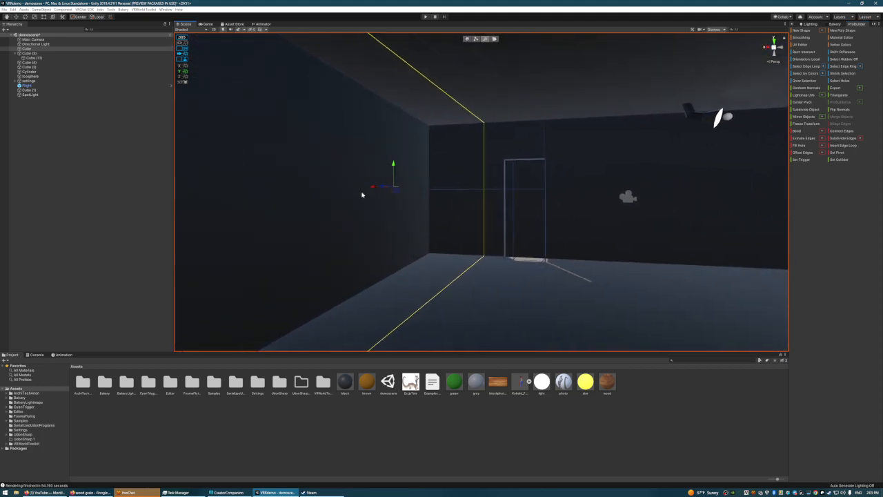
{"action": "left_click_drag", "start_coordinate": [372, 189], "coordinate": [413, 195]}
Step: Insert a horizontal edge loop through the upper vertical edge and align it with the top of the doorway
{"action": "key", "text": "w"}
{"action": "right_click_drag", "start_coordinate": [412, 195], "coordinate": [422, 177]}
{"action": "left_click", "coordinate": [518, 189]}
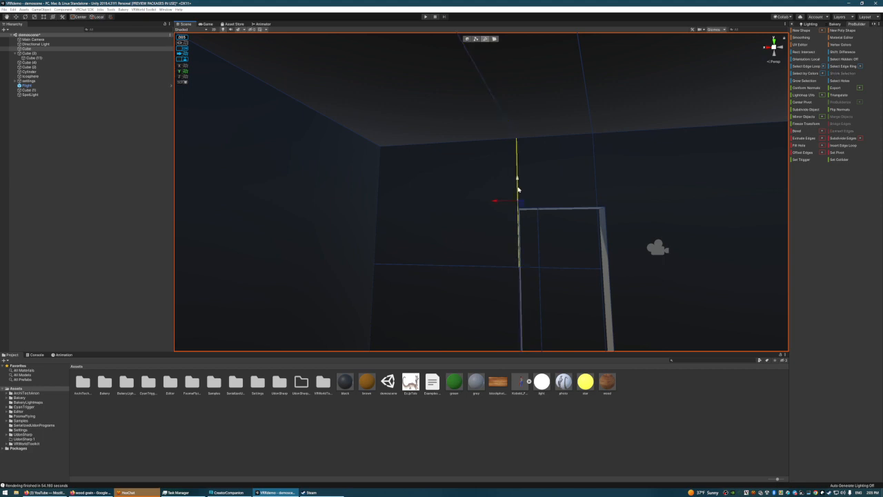
{"action": "left_click", "coordinate": [845, 146]}
{"action": "left_click_drag", "start_coordinate": [478, 180], "coordinate": [481, 189]}
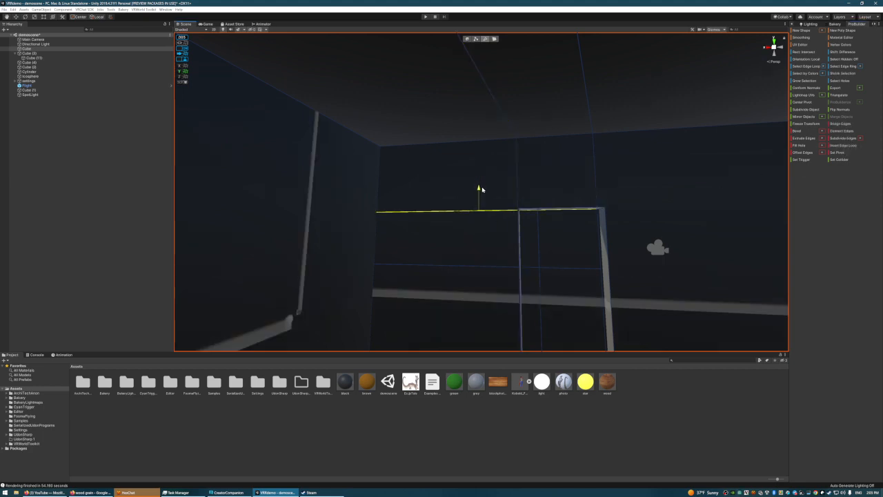
Step: Delete the upper and lower interior wall faces that cover the doorway to open it
{"action": "right_click_drag", "start_coordinate": [481, 189], "coordinate": [567, 196]}
{"action": "left_click", "coordinate": [494, 40]}
{"action": "left_click", "coordinate": [425, 175]}
{"action": "left_click", "coordinate": [458, 200]}
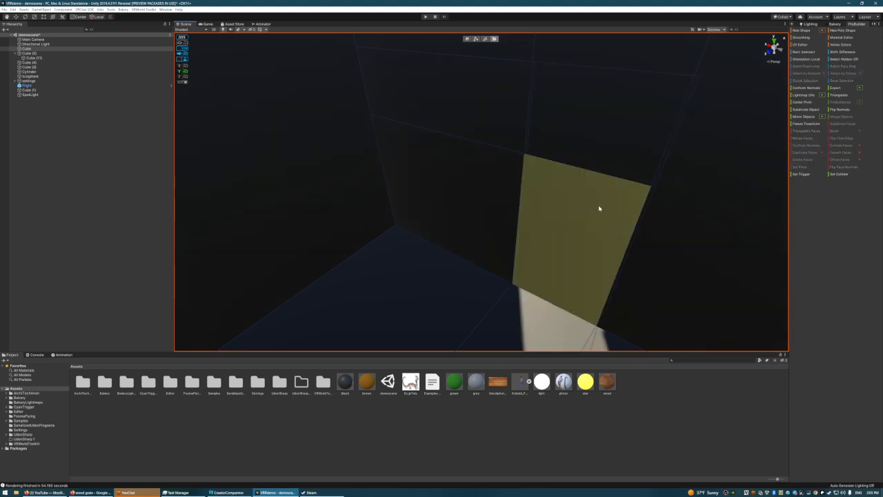
{"action": "left_click", "coordinate": [614, 132]}
{"action": "key", "text": "BackSpace"}
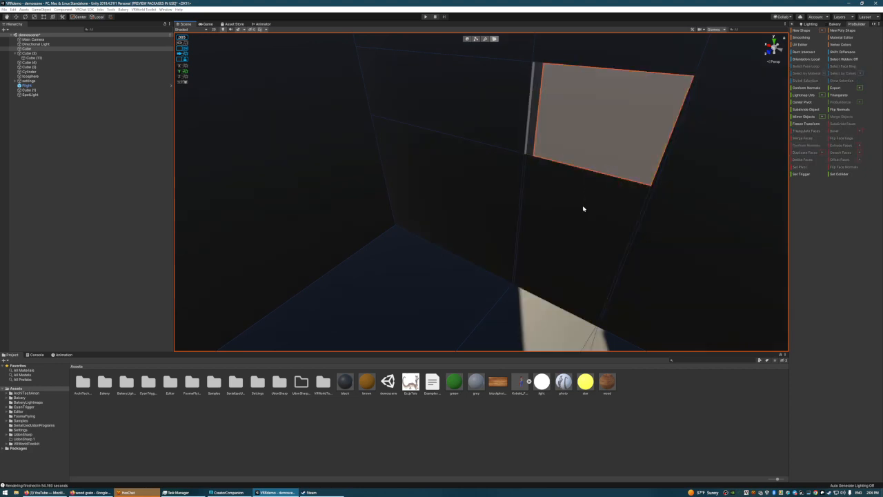
{"action": "left_click", "coordinate": [583, 205]}
{"action": "key", "text": "BackSpace"}
Step: Weld the neighbouring vertices at each of the doorway's upper inner corners
{"action": "right_click_drag", "start_coordinate": [607, 174], "coordinate": [698, 145]}
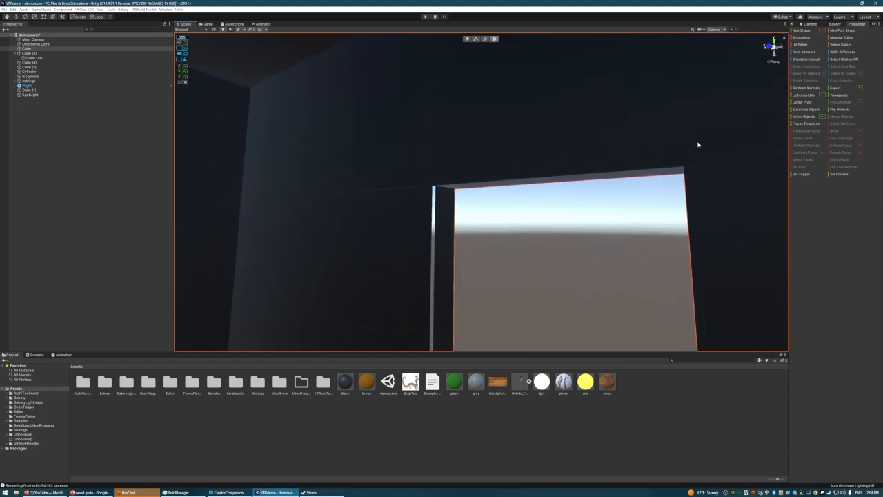
{"action": "left_click", "coordinate": [475, 39]}
{"action": "left_click", "coordinate": [433, 185]}
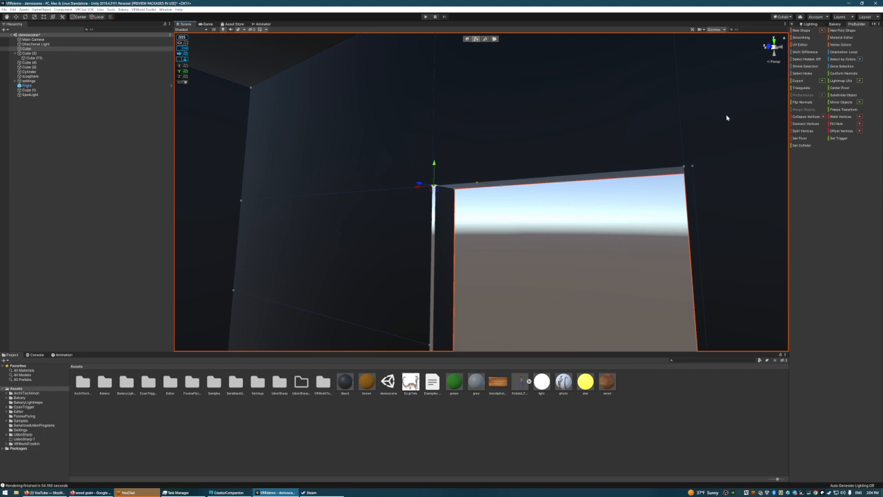
{"action": "left_click", "coordinate": [838, 117]}
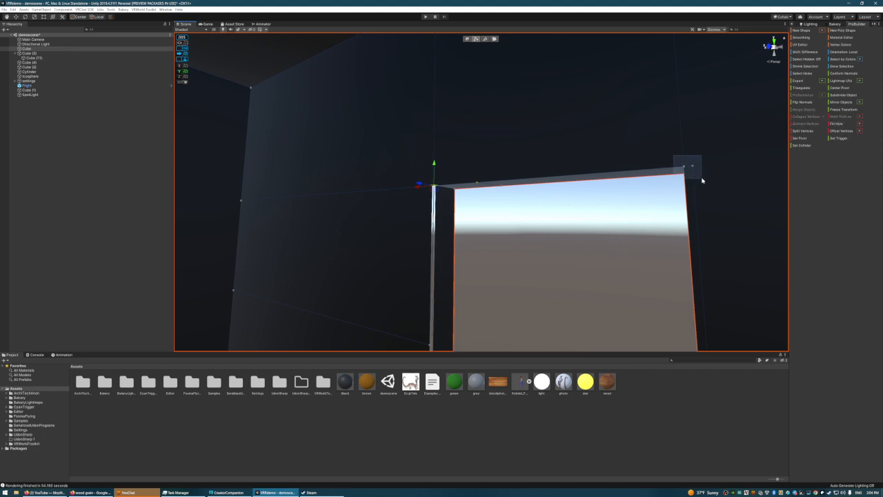
{"action": "left_click", "coordinate": [685, 166]}
{"action": "right_click_drag", "start_coordinate": [685, 166], "coordinate": [830, 166]}
{"action": "left_click_drag", "start_coordinate": [605, 129], "coordinate": [630, 173]}
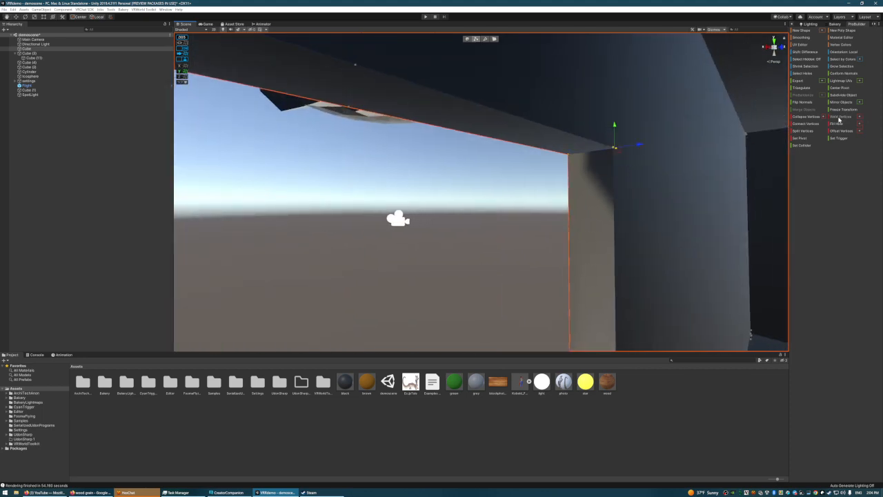
{"action": "left_click", "coordinate": [839, 120]}
Step: Weld the neighbouring vertices at each of the doorway's lower inner corners
{"action": "right_click_drag", "start_coordinate": [684, 158], "coordinate": [514, 190]}
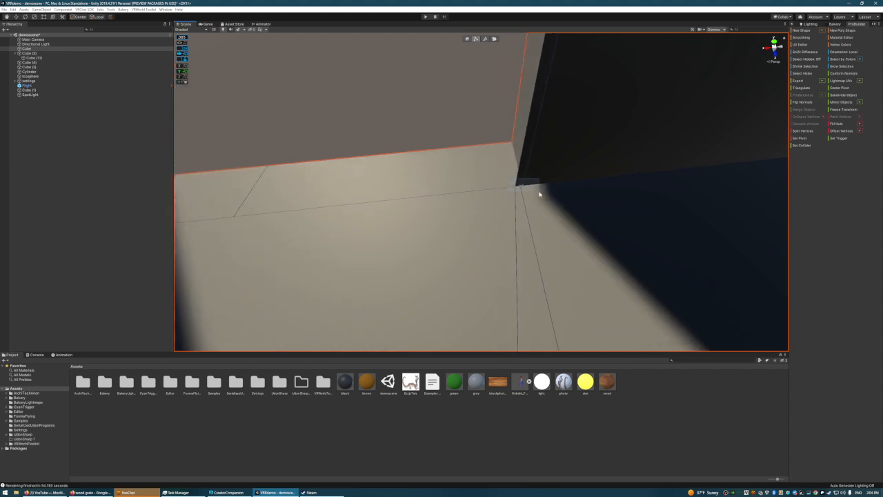
{"action": "left_click_drag", "start_coordinate": [539, 194], "coordinate": [512, 174]}
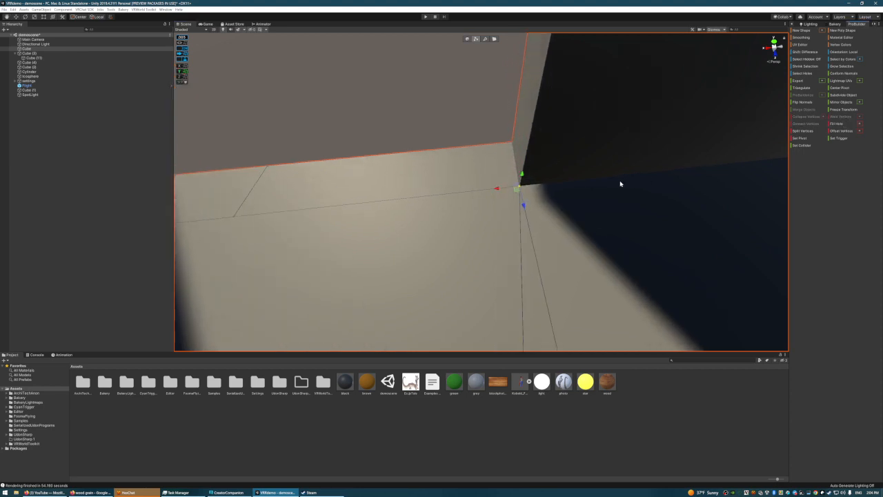
{"action": "right_click_drag", "start_coordinate": [621, 183], "coordinate": [404, 145]}
{"action": "left_click_drag", "start_coordinate": [409, 133], "coordinate": [436, 162]}
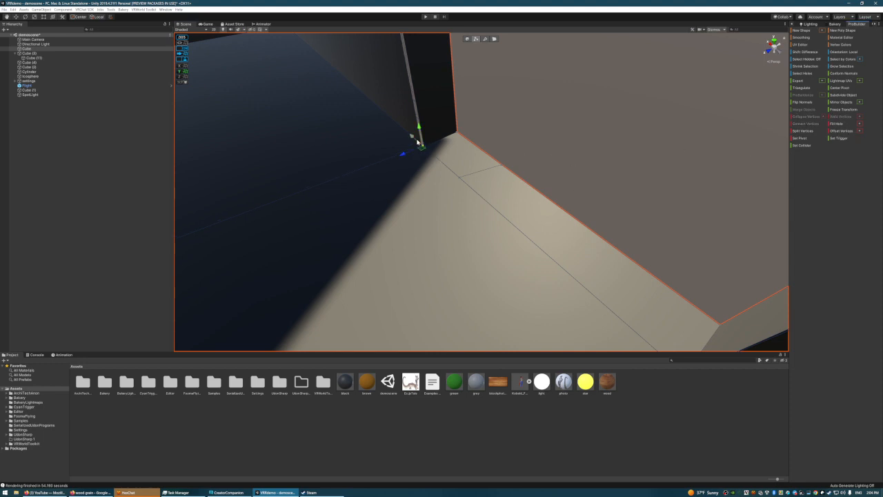
{"action": "left_click_drag", "start_coordinate": [417, 127], "coordinate": [419, 129]}
Step: Shift the loose vertex midway up the doorway's side sideways to close the narrow gap along the inner wall edge
{"action": "right_click_drag", "start_coordinate": [551, 127], "coordinate": [483, 122]}
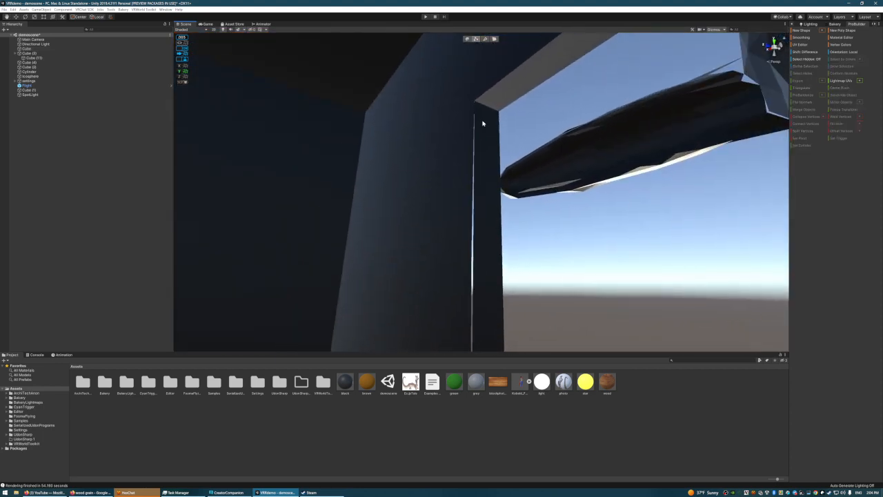
{"action": "left_click", "coordinate": [479, 160]}
{"action": "right_click_drag", "start_coordinate": [478, 160], "coordinate": [518, 197]}
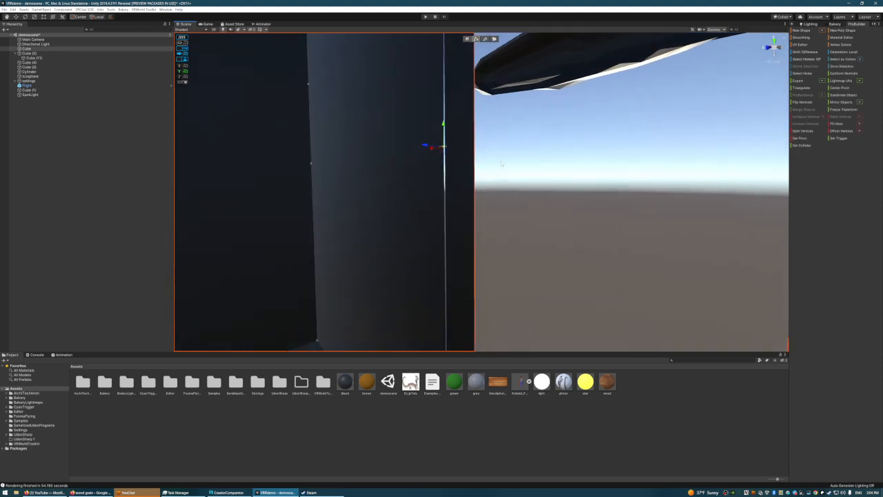
{"action": "right_click_drag", "start_coordinate": [502, 163], "coordinate": [531, 167]}
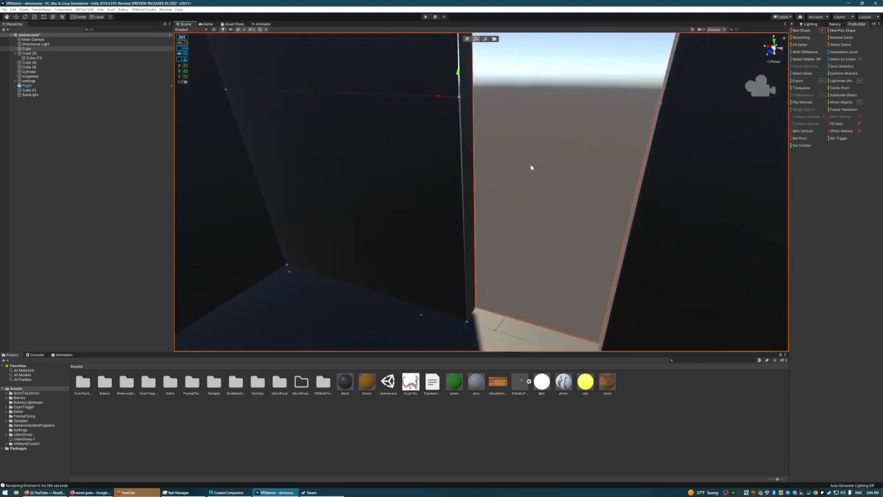
{"action": "left_click_drag", "start_coordinate": [443, 96], "coordinate": [442, 96]}
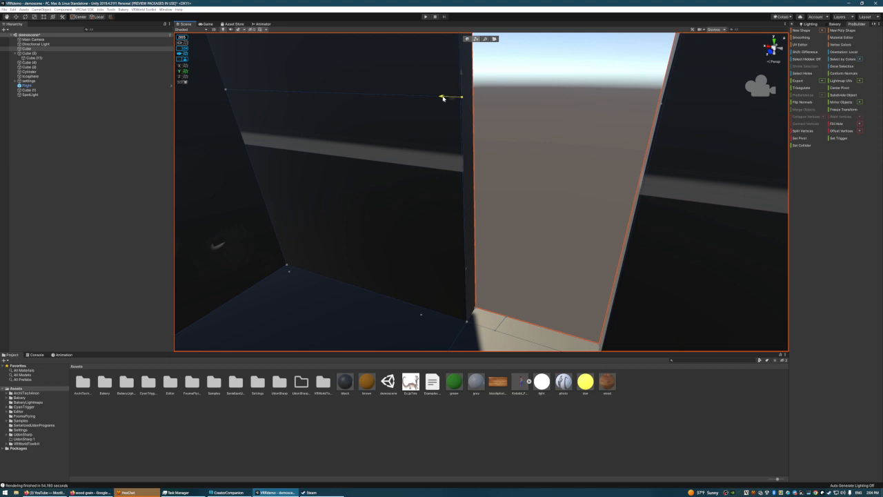
{"action": "right_click_drag", "start_coordinate": [442, 97], "coordinate": [386, 104]}
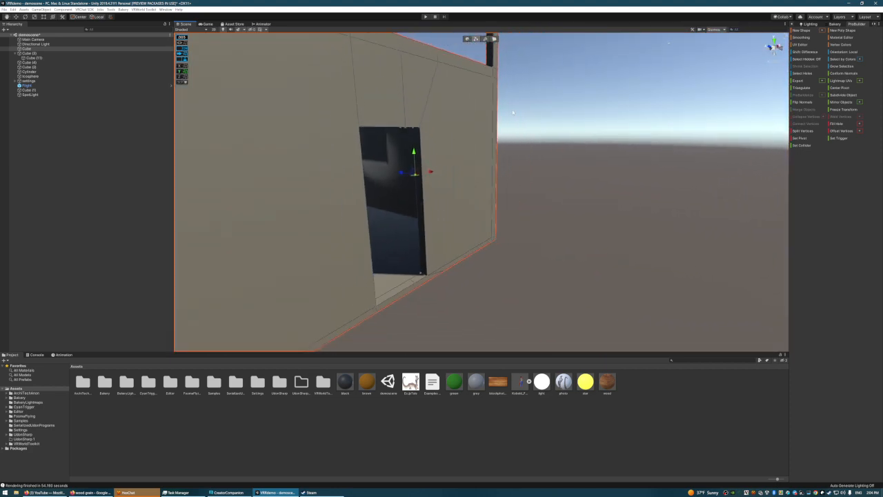
Step: Weld the neighbouring vertices where the inner wall meets the ceiling above the doorway's side
{"action": "left_click", "coordinate": [541, 119]}
{"action": "right_click_drag", "start_coordinate": [542, 121], "coordinate": [405, 105]}
{"action": "left_click", "coordinate": [405, 105]}
{"action": "right_click_drag", "start_coordinate": [545, 133], "coordinate": [508, 125]}
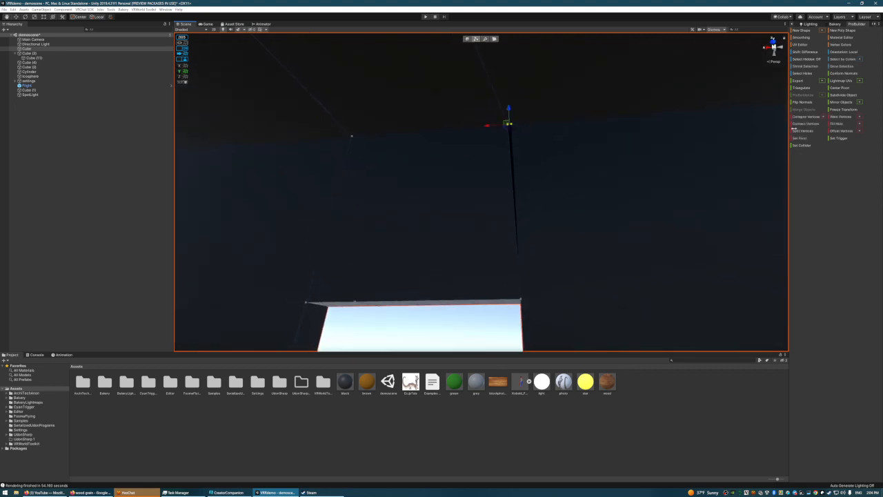
{"action": "left_click", "coordinate": [843, 118]}
{"action": "right_click_drag", "start_coordinate": [554, 161], "coordinate": [577, 185]}
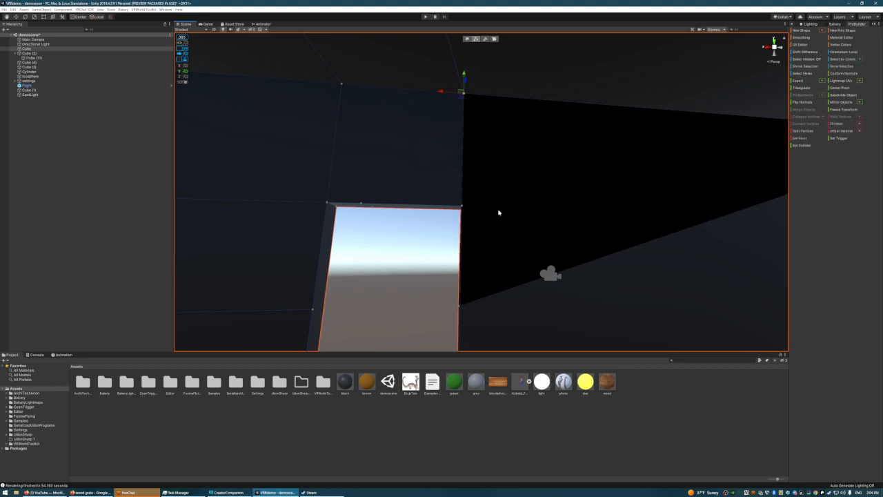
{"action": "right_click_drag", "start_coordinate": [499, 126], "coordinate": [502, 98]}
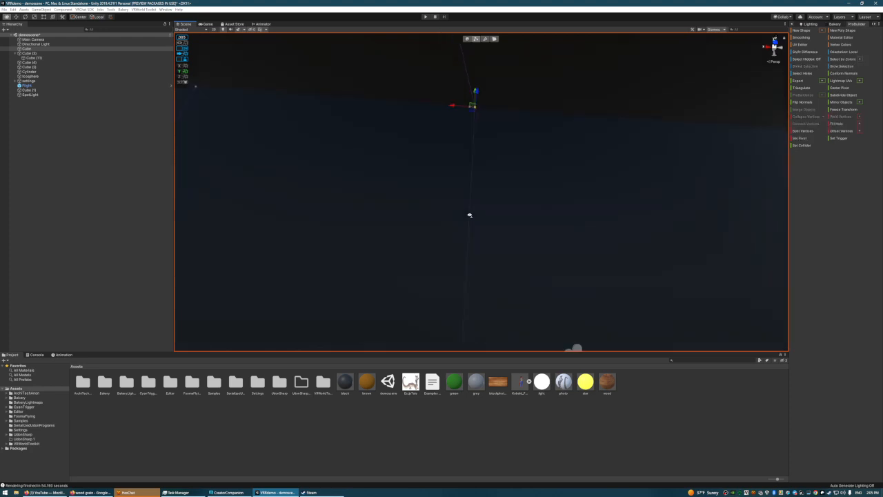
{"action": "right_click_drag", "start_coordinate": [469, 215], "coordinate": [377, 205]}
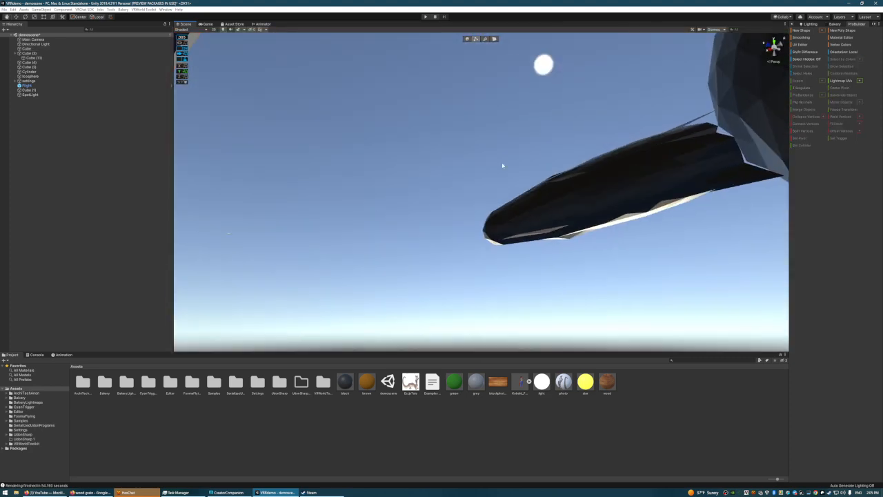
Step: Extrude the top faces of the corner posts on the roof upward into short end segments
{"action": "right_click_drag", "start_coordinate": [503, 165], "coordinate": [301, 201]}
{"action": "right_click_drag", "start_coordinate": [518, 183], "coordinate": [580, 142]}
{"action": "right_click_drag", "start_coordinate": [494, 41], "coordinate": [387, 145]}
{"action": "left_click", "coordinate": [390, 144]}
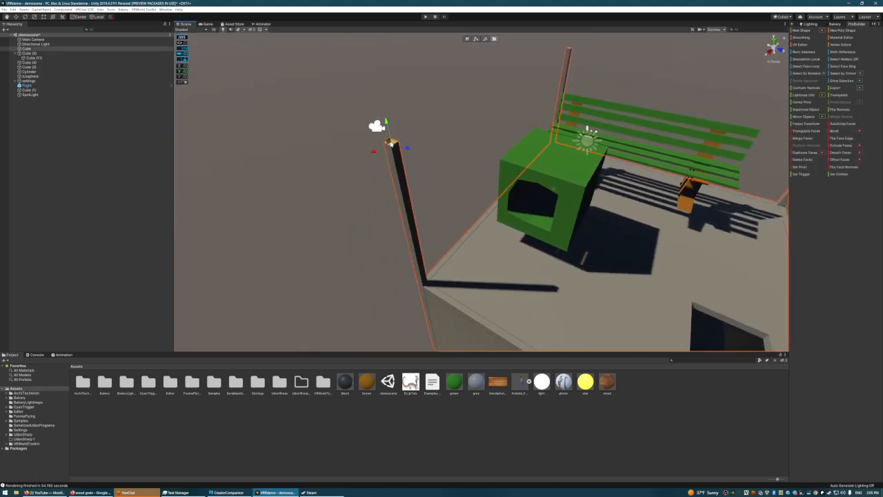
{"action": "right_click_drag", "start_coordinate": [480, 155], "coordinate": [517, 129]}
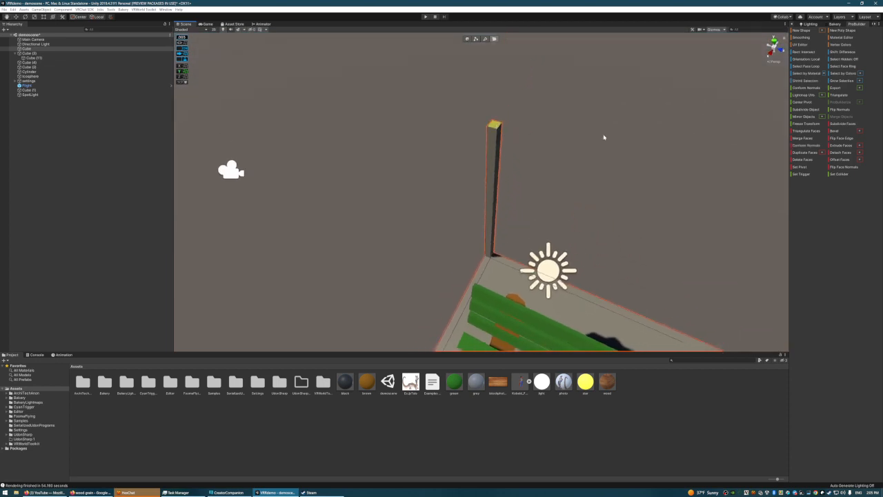
{"action": "right_click_drag", "start_coordinate": [604, 138], "coordinate": [505, 109]}
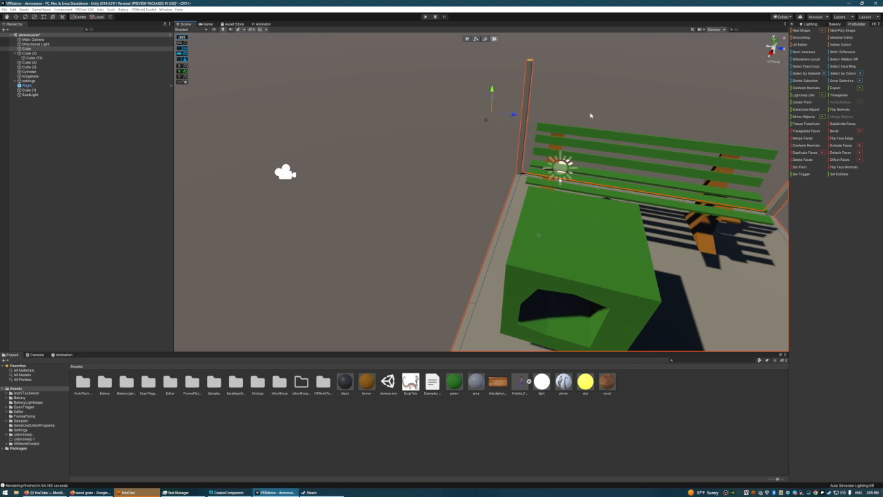
Step: Extrude the side faces of the post tops across the roof to form two parallel beams
{"action": "right_click_drag", "start_coordinate": [590, 116], "coordinate": [472, 119]}
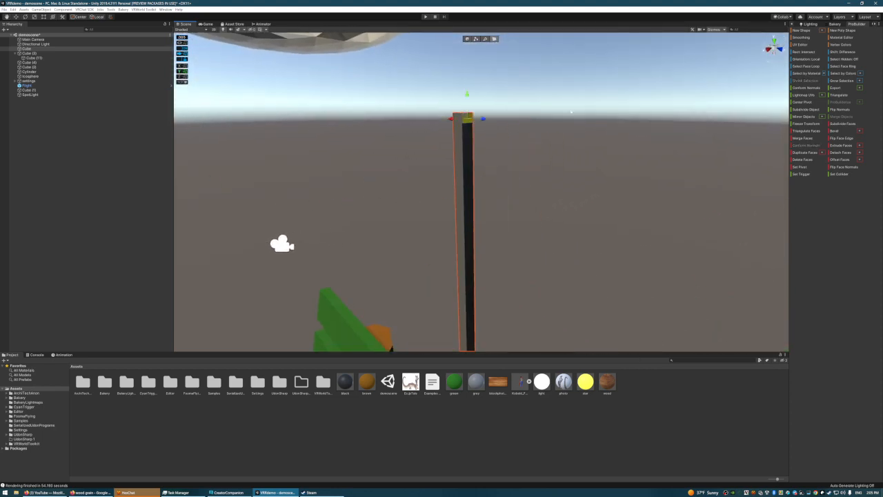
{"action": "right_click_drag", "start_coordinate": [570, 112], "coordinate": [447, 114]}
{"action": "left_click", "coordinate": [457, 131], "text": "shift"}
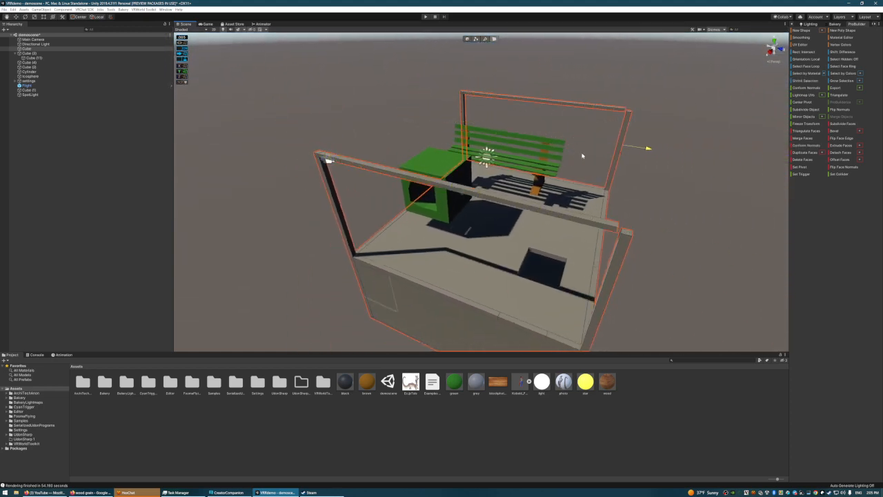
Step: Extrude the remaining side faces of the post tops into two more beams, completing the rectangular top frame
{"action": "right_click_drag", "start_coordinate": [636, 106], "coordinate": [617, 145]}
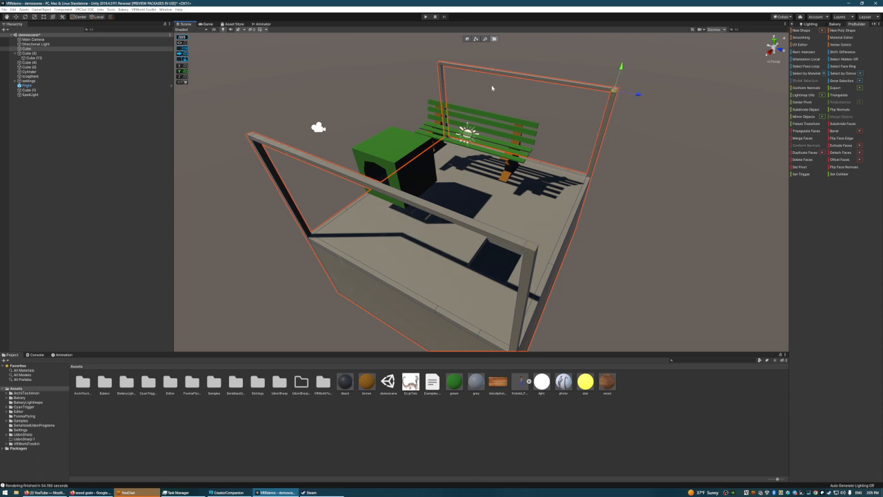
{"action": "right_click_drag", "start_coordinate": [593, 120], "coordinate": [537, 157]}
{"action": "right_click_drag", "start_coordinate": [479, 136], "coordinate": [261, 192]}
{"action": "right_click_drag", "start_coordinate": [423, 151], "coordinate": [376, 143]}
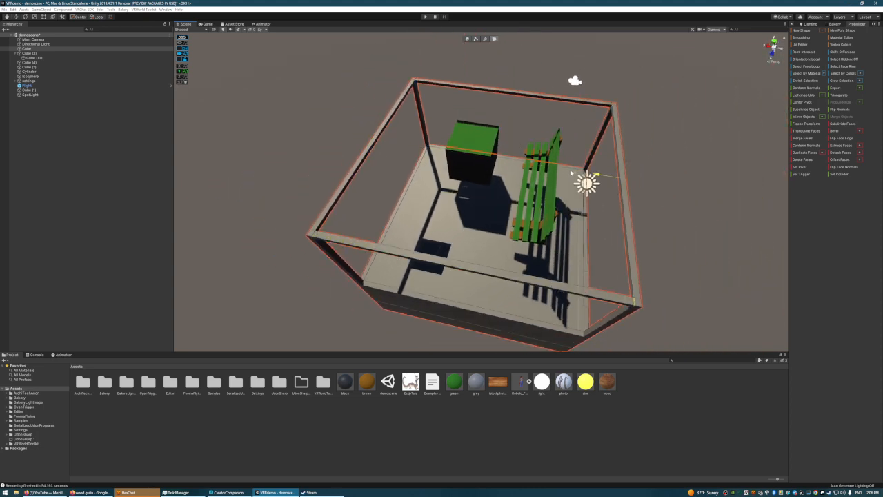
{"action": "left_click", "coordinate": [683, 124]}
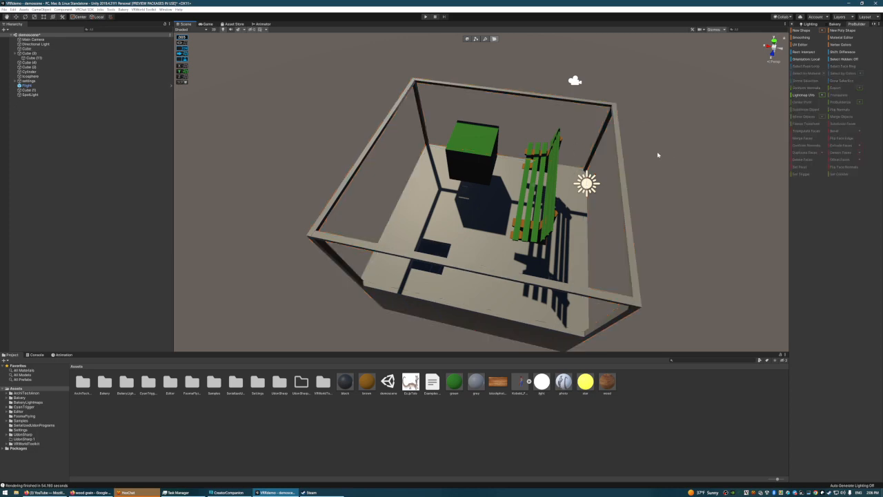
Step: Insert two closely spaced edge loops near the middle of one of the frame's top beams
{"action": "right_click_drag", "start_coordinate": [658, 155], "coordinate": [237, 82]}
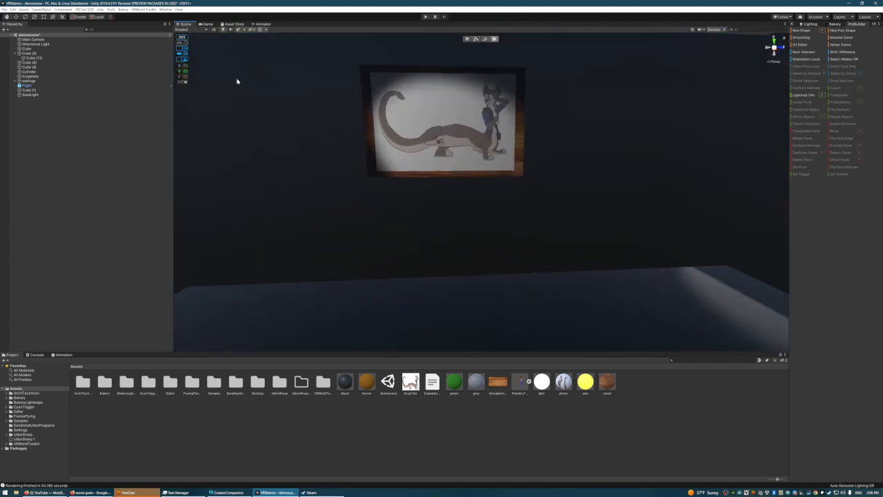
{"action": "right_click_drag", "start_coordinate": [498, 133], "coordinate": [492, 45]}
{"action": "left_click", "coordinate": [584, 211]}
{"action": "left_click", "coordinate": [485, 39]}
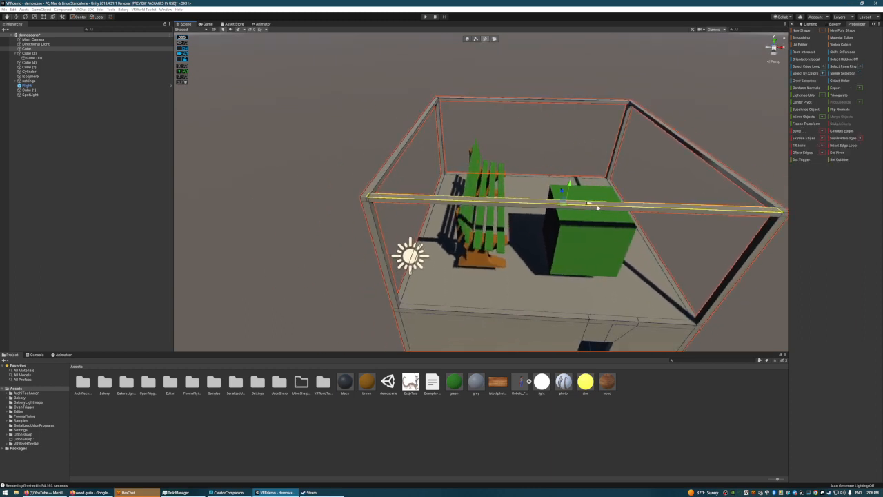
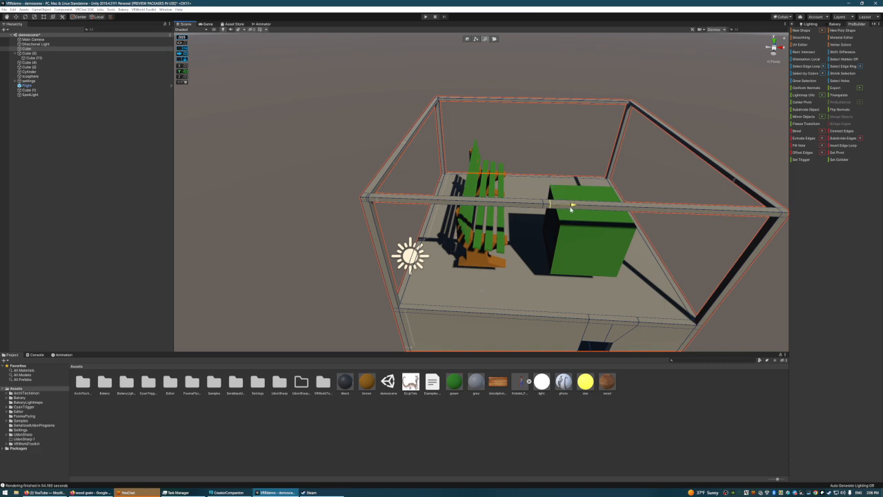
Step: Extrude the narrow face between the new edge loops into a crossbeam reaching the opposite top beam
{"action": "right_click_drag", "start_coordinate": [621, 180], "coordinate": [546, 171]}
{"action": "key", "text": "d"}
{"action": "key", "text": "w"}
{"action": "left_click", "coordinate": [396, 163]}
{"action": "key", "text": "s"}
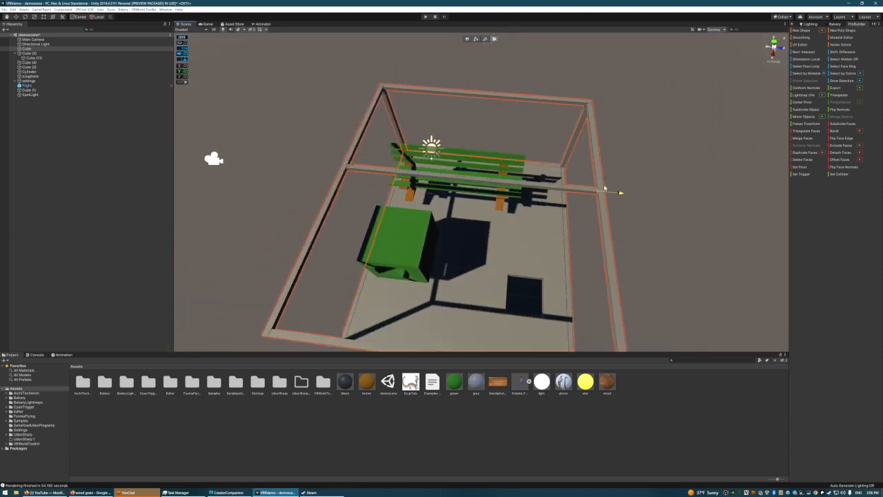
Step: Insert an edge loop at the middle of the crossbeam and raise it to form a pointed roof peak
{"action": "right_click_drag", "start_coordinate": [645, 162], "coordinate": [392, 111]}
{"action": "key", "text": "w"}
{"action": "key", "text": "s"}
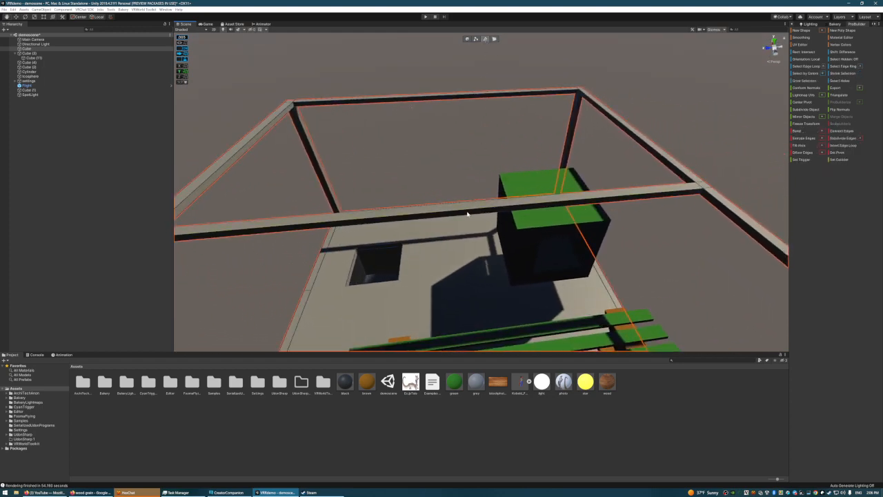
{"action": "left_click", "coordinate": [842, 146]}
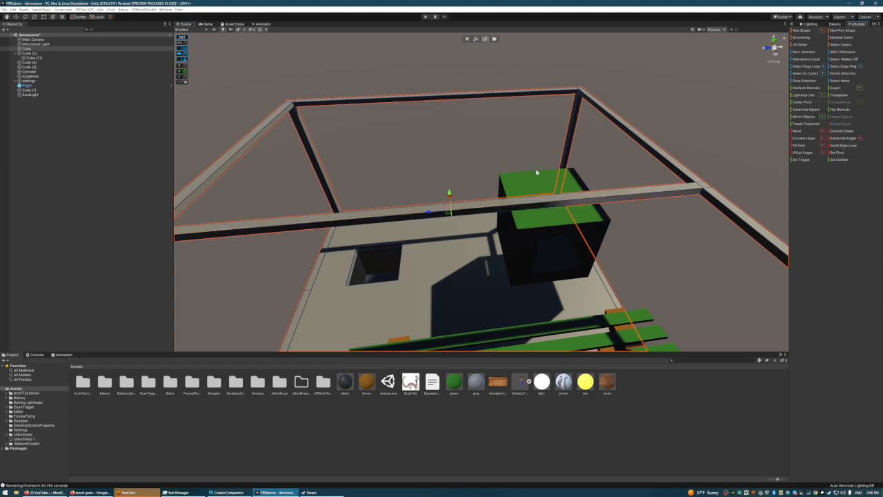
{"action": "key", "text": "s"}
{"action": "mouse_move", "coordinate": [474, 177]}
{"action": "right_mouse_down"}
{"action": "mouse_move", "coordinate": [498, 158]}
{"action": "mouse_move", "coordinate": [486, 180]}
{"action": "right_mouse_up"}
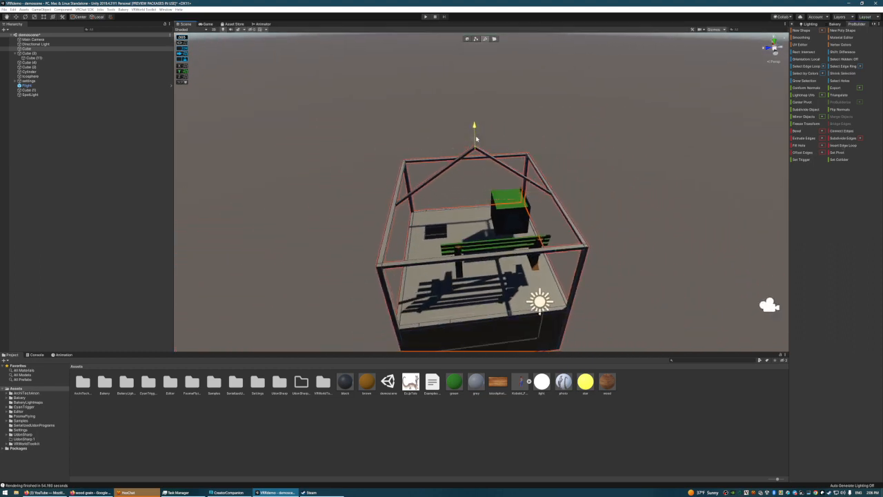
{"action": "key", "text": "w"}
{"action": "right_click_drag", "start_coordinate": [607, 160], "coordinate": [449, 142]}
{"action": "key", "text": "d"}
{"action": "left_click", "coordinate": [522, 110]}
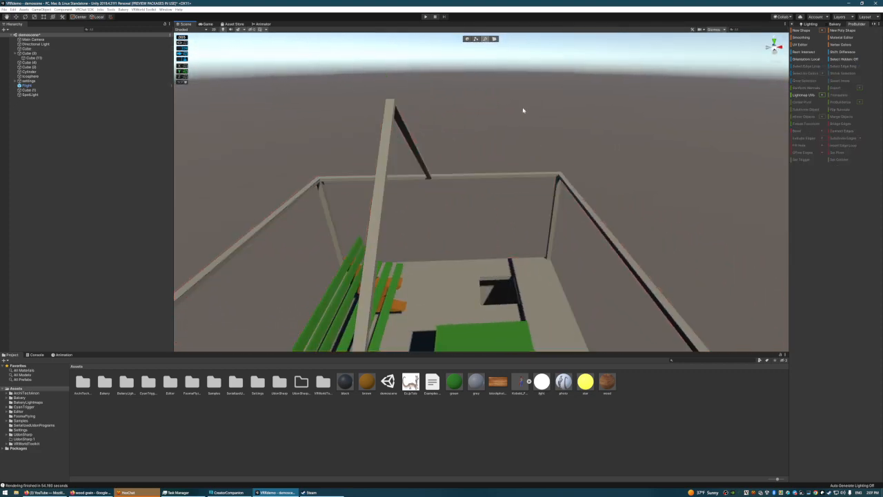
Step: Examine the peaked roof frame above the bench and green cube from several angles
{"action": "right_click_drag", "start_coordinate": [558, 108], "coordinate": [461, 128]}
{"action": "key", "text": "d"}
{"action": "key", "text": "s"}
{"action": "key", "text": "d"}
{"action": "right_click_drag", "start_coordinate": [571, 134], "coordinate": [390, 127]}
{"action": "key", "text": "w"}
{"action": "key", "text": "s"}
{"action": "key", "text": "w"}
{"action": "key", "text": "s"}
{"action": "key", "text": "w"}
{"action": "right_click_drag", "start_coordinate": [472, 175], "coordinate": [533, 161]}
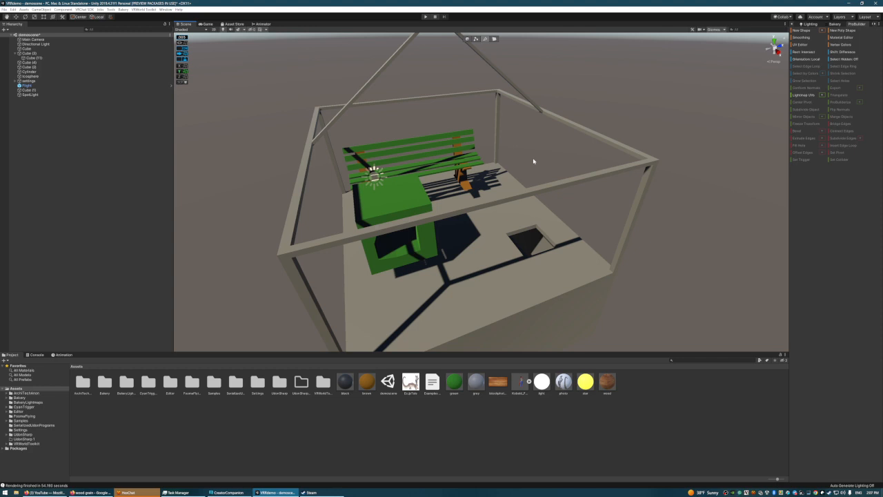
{"action": "right_click_drag", "start_coordinate": [533, 160], "coordinate": [516, 105]}
{"action": "key", "text": "w"}
{"action": "key", "text": "s"}
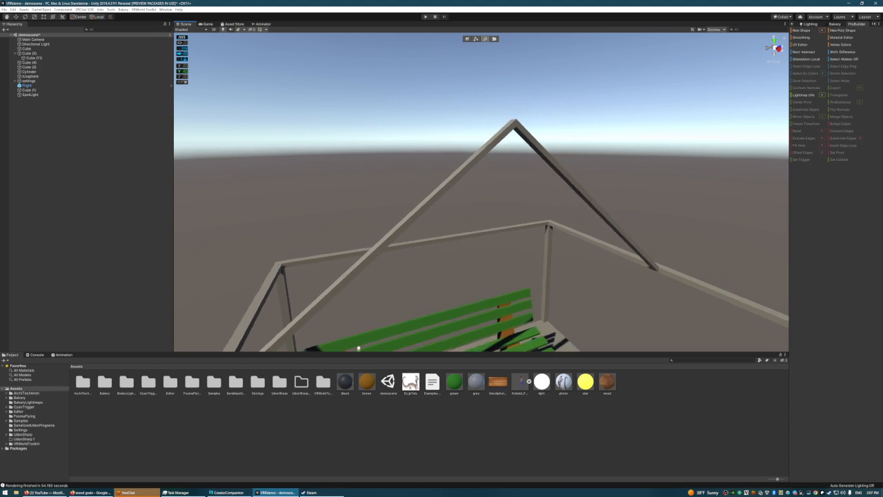
{"action": "key", "text": "s"}
{"action": "right_click_drag", "start_coordinate": [533, 195], "coordinate": [533, 247]}
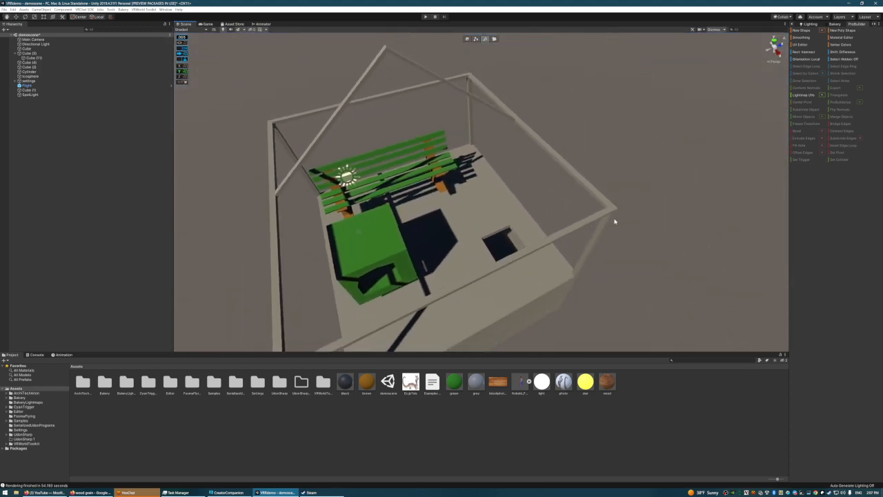
Step: Examine the bench up close from both sides, checking which slats and legs belong to each object
{"action": "left_click", "coordinate": [609, 209]}
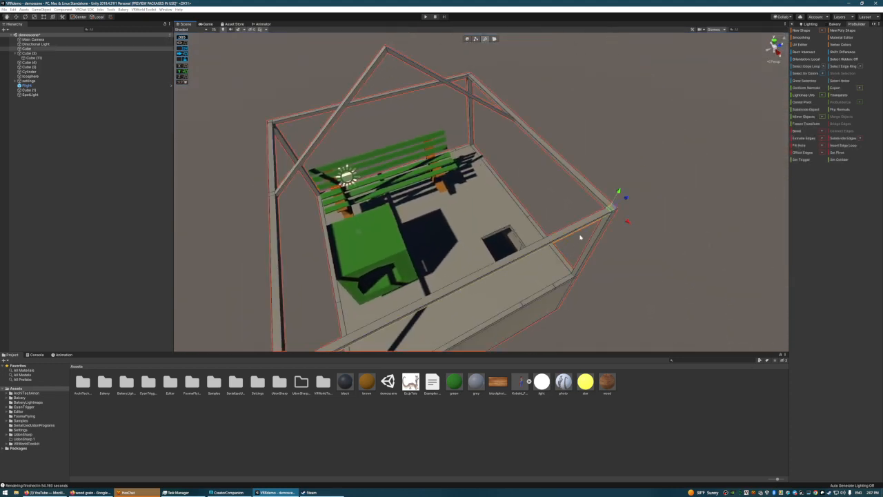
{"action": "right_click_drag", "start_coordinate": [639, 253], "coordinate": [465, 193]}
{"action": "key", "text": "d"}
{"action": "key", "text": "s"}
{"action": "key", "text": "w"}
{"action": "key", "text": "w"}
{"action": "left_click", "coordinate": [469, 197]}
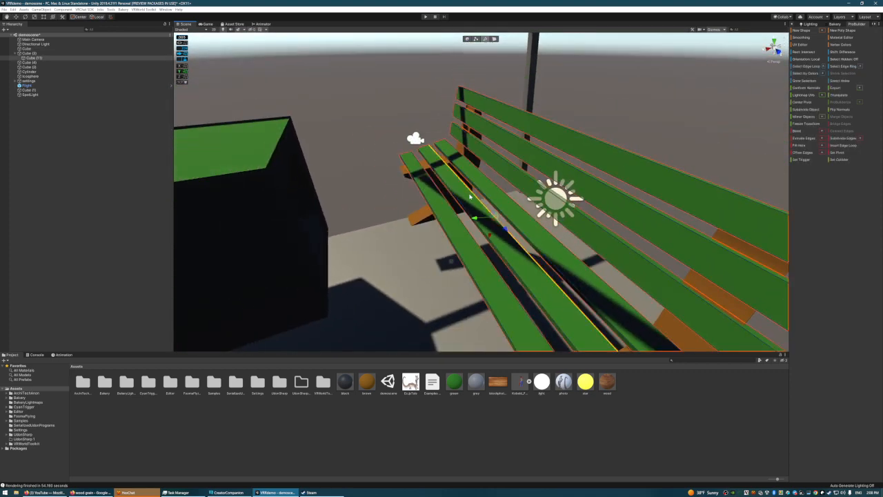
{"action": "left_click", "coordinate": [578, 115]}
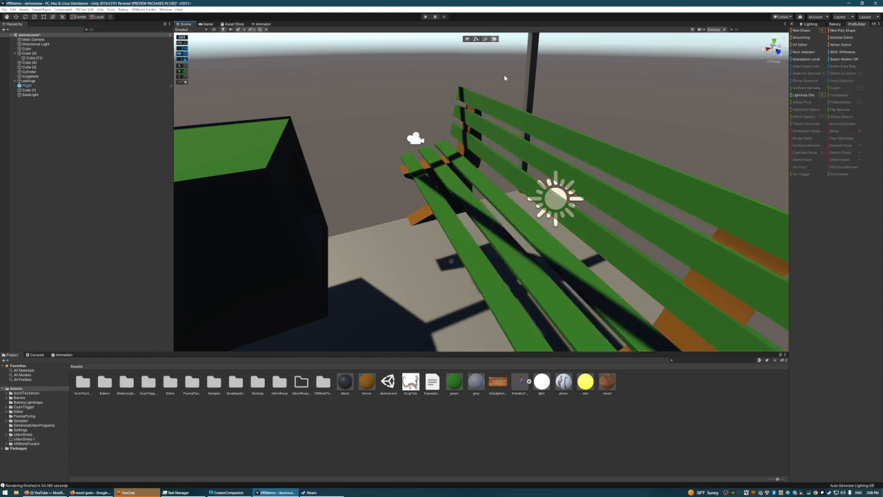
{"action": "right_click_drag", "start_coordinate": [598, 129], "coordinate": [475, 178]}
{"action": "left_click", "coordinate": [492, 140]}
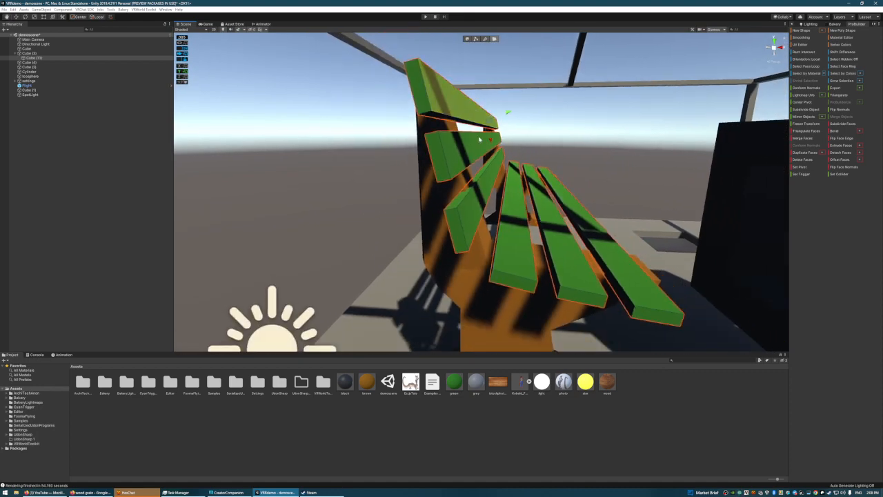
Step: Try shifting the bench's green slats as an object separate from the brown legs
{"action": "mouse_move", "coordinate": [509, 115]}
{"action": "left_mouse_down"}
{"action": "mouse_move", "coordinate": [573, 98]}
{"action": "mouse_move", "coordinate": [494, 107]}
{"action": "left_mouse_up"}
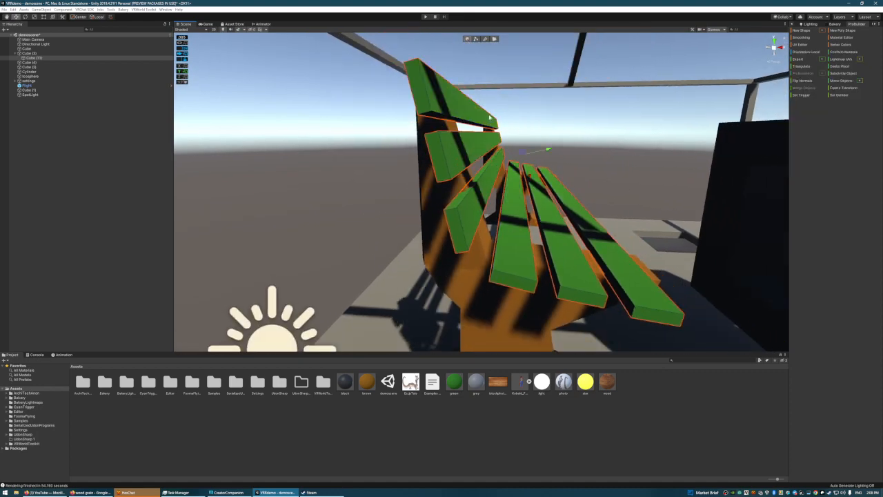
{"action": "mouse_move", "coordinate": [546, 150]}
{"action": "left_mouse_down"}
{"action": "mouse_move", "coordinate": [578, 147]}
{"action": "mouse_move", "coordinate": [511, 154]}
{"action": "mouse_move", "coordinate": [559, 156]}
{"action": "left_mouse_up"}
{"action": "right_click_drag", "start_coordinate": [629, 175], "coordinate": [460, 117]}
{"action": "right_click_drag", "start_coordinate": [535, 159], "coordinate": [590, 150]}
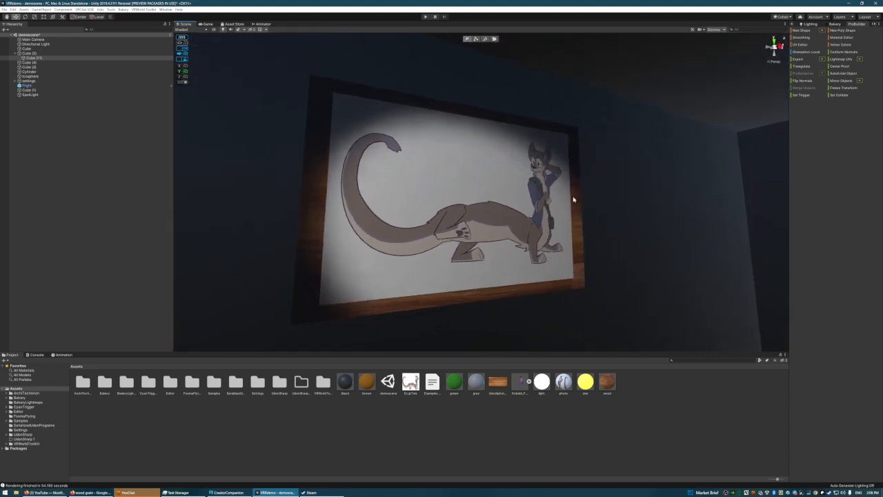
Step: Try to merge the bench slats with their parent leg object, then undo the merge
{"action": "right_click_drag", "start_coordinate": [610, 191], "coordinate": [573, 174]}
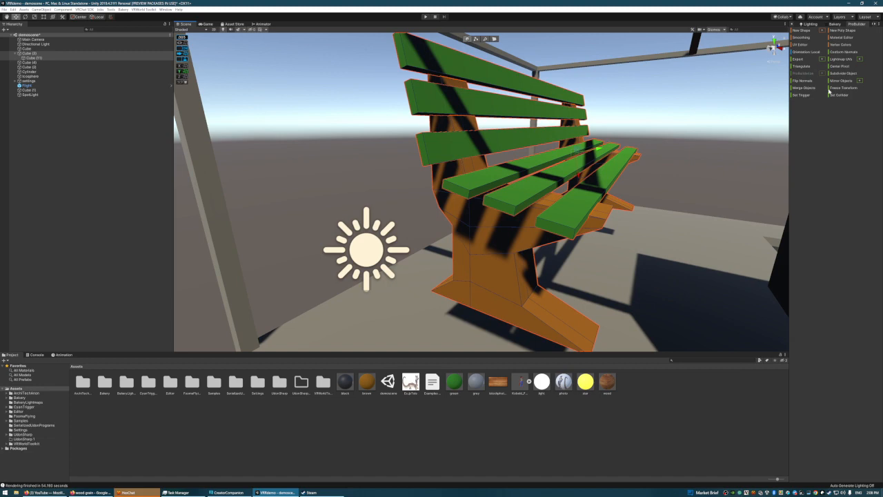
{"action": "left_click", "coordinate": [807, 88]}
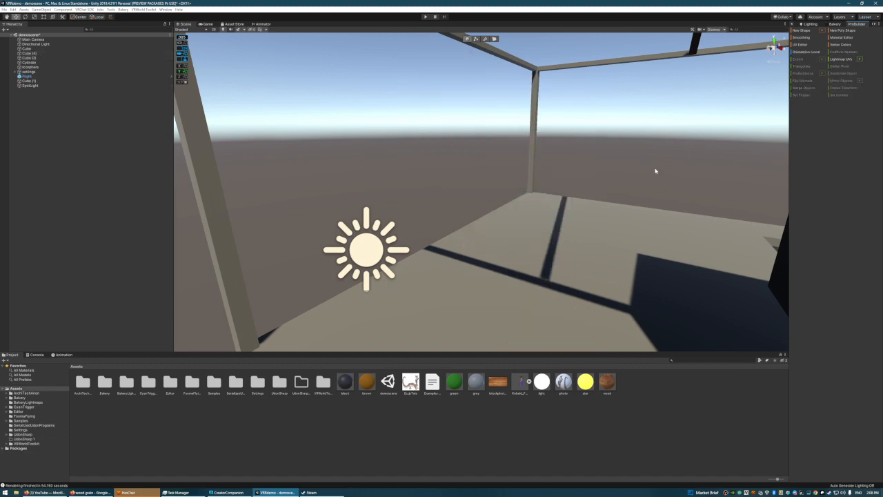
{"action": "right_click_drag", "start_coordinate": [683, 115], "coordinate": [634, 169]}
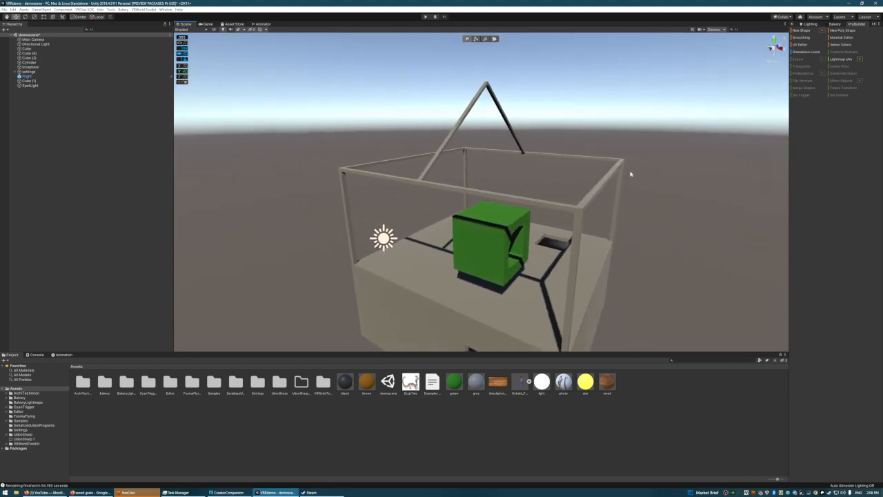
{"action": "key", "text": "ctrl+z"}
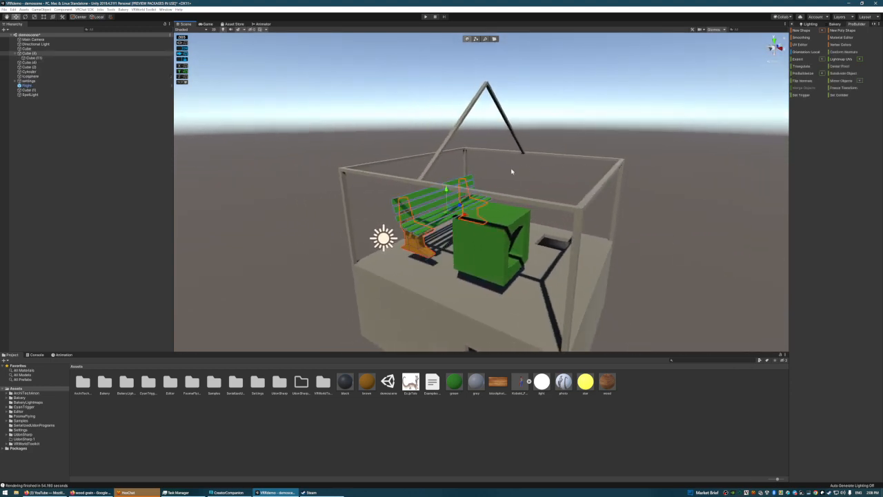
Step: Unparent the slats object Cube (11) from the bench legs and merge both into one ProBuilder object
{"action": "right_click_drag", "start_coordinate": [571, 172], "coordinate": [629, 134]}
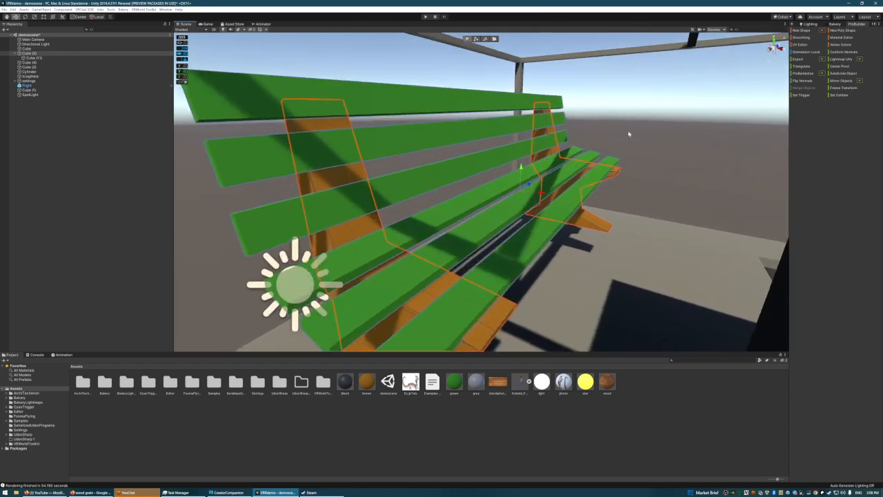
{"action": "left_click", "coordinate": [628, 134]}
{"action": "left_click", "coordinate": [534, 178]}
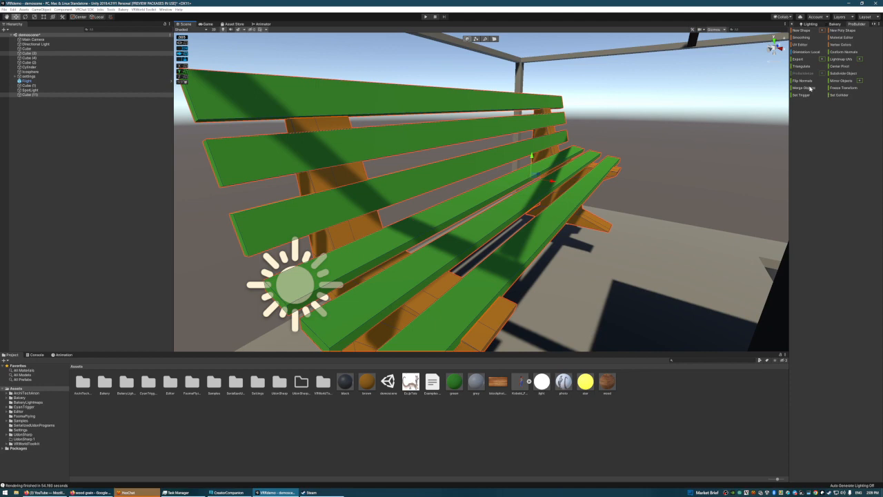
{"action": "right_click_drag", "start_coordinate": [636, 148], "coordinate": [428, 178]}
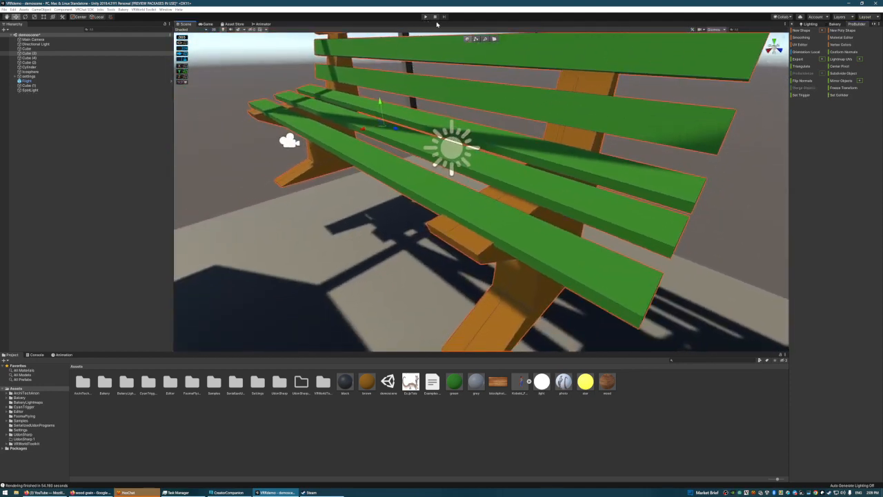
Step: Switch to face selection and pick the end face of the bench's rear seat slat
{"action": "left_click", "coordinate": [495, 40]}
{"action": "right_click_drag", "start_coordinate": [558, 140], "coordinate": [622, 148]}
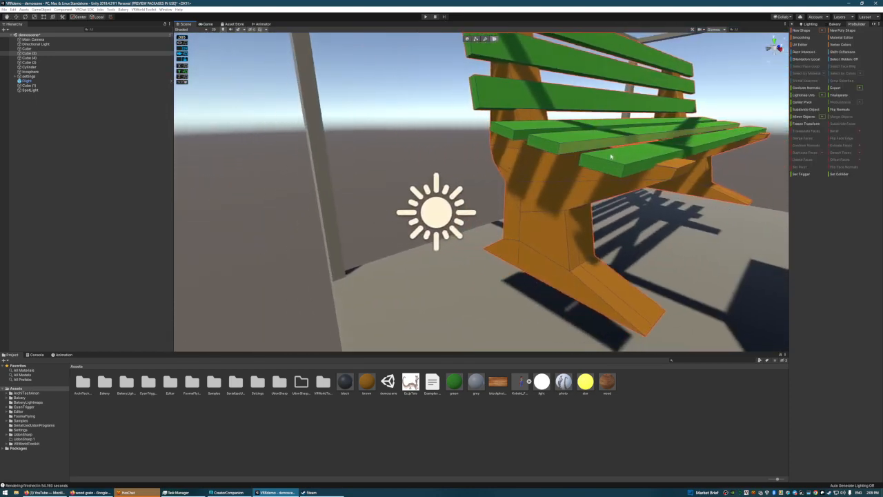
{"action": "right_click_drag", "start_coordinate": [542, 178], "coordinate": [627, 142]}
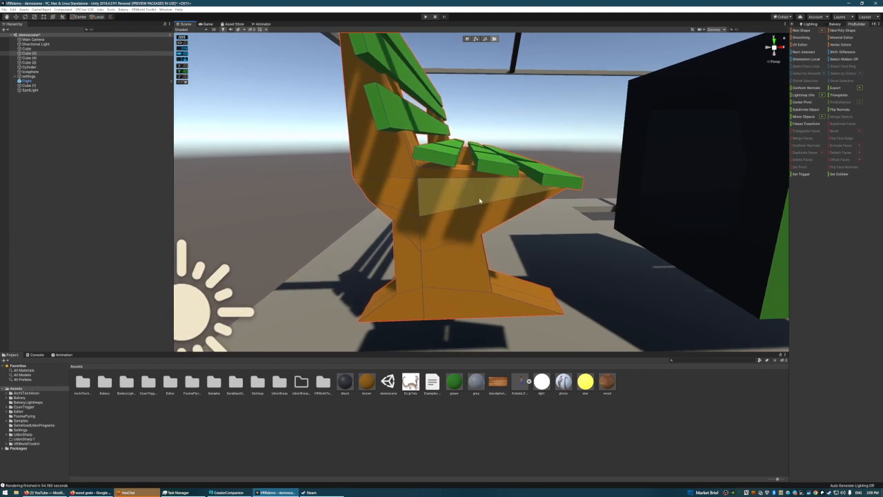
{"action": "right_click_drag", "start_coordinate": [441, 173], "coordinate": [435, 162]}
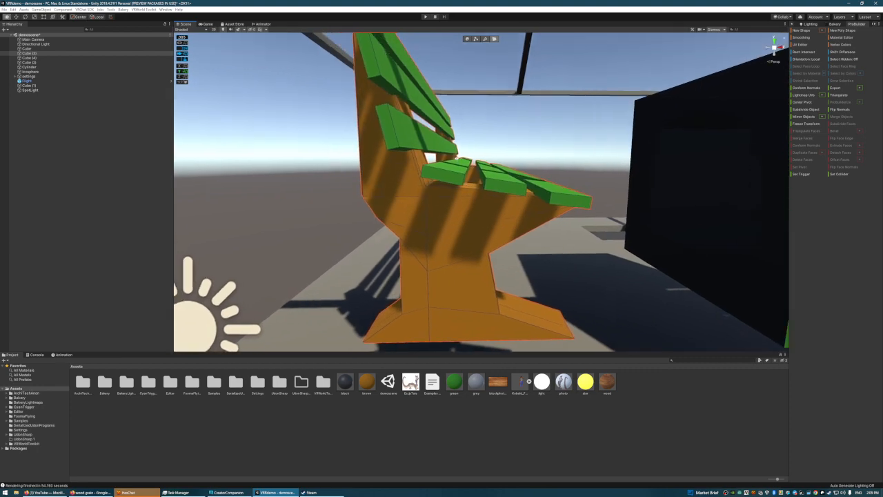
{"action": "right_click_drag", "start_coordinate": [582, 123], "coordinate": [495, 134]}
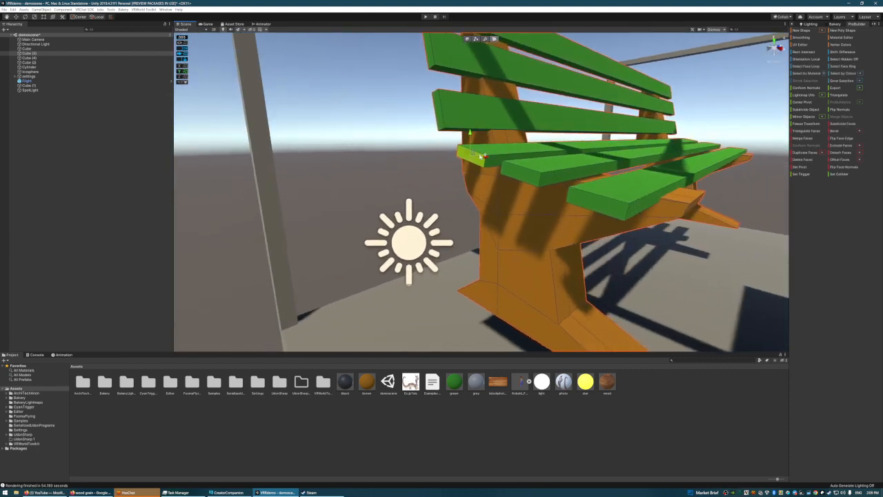
{"action": "left_click", "coordinate": [435, 177]}
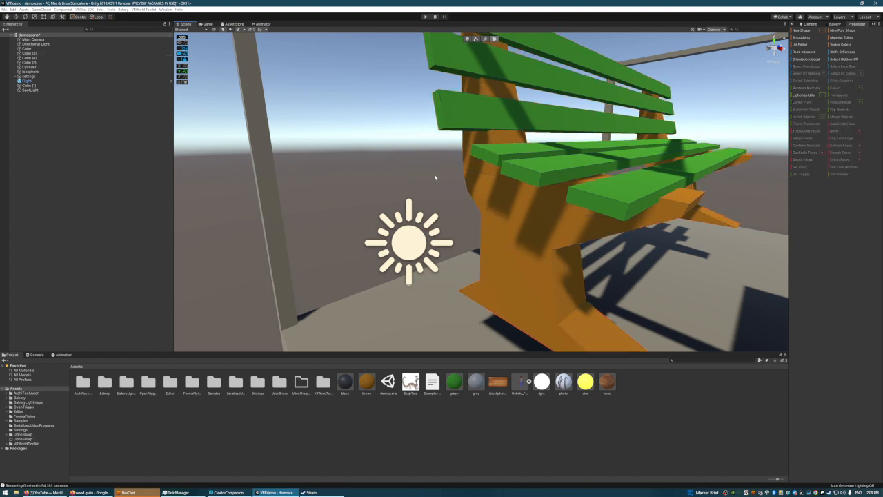
{"action": "left_click", "coordinate": [473, 180]}
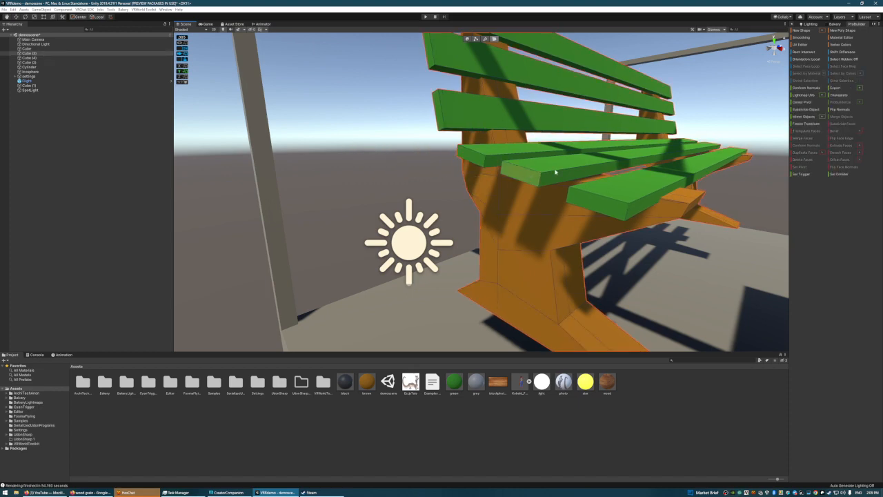
Step: Select several faces of a slat within the merged bench mesh
{"action": "right_click_drag", "start_coordinate": [562, 176], "coordinate": [525, 172]}
{"action": "right_click_drag", "start_coordinate": [512, 139], "coordinate": [604, 140]}
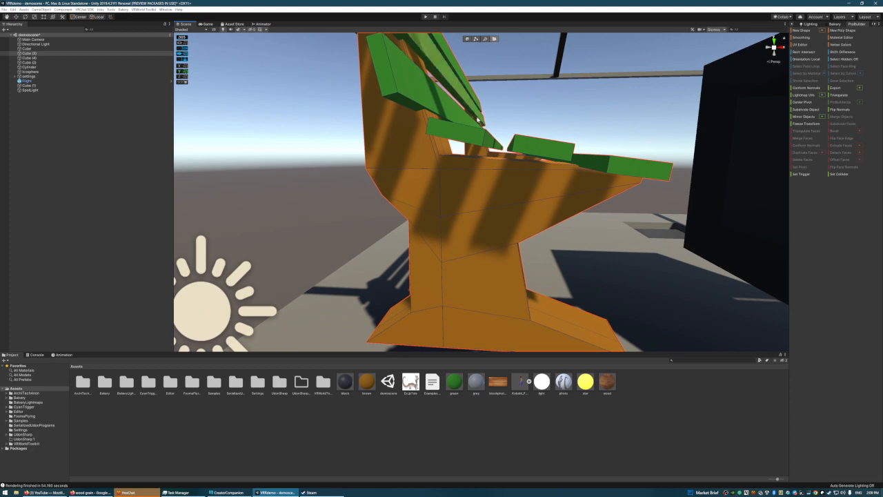
{"action": "mouse_move", "coordinate": [477, 119]}
{"action": "right_mouse_down"}
{"action": "mouse_move", "coordinate": [573, 121]}
{"action": "mouse_move", "coordinate": [633, 45]}
{"action": "mouse_move", "coordinate": [636, 128]}
{"action": "mouse_move", "coordinate": [558, 134]}
{"action": "mouse_move", "coordinate": [542, 187]}
{"action": "mouse_move", "coordinate": [592, 252]}
{"action": "mouse_move", "coordinate": [619, 189]}
{"action": "mouse_move", "coordinate": [678, 283]}
{"action": "mouse_move", "coordinate": [625, 150]}
{"action": "mouse_move", "coordinate": [630, 108]}
{"action": "mouse_move", "coordinate": [483, 127]}
{"action": "right_mouse_up"}
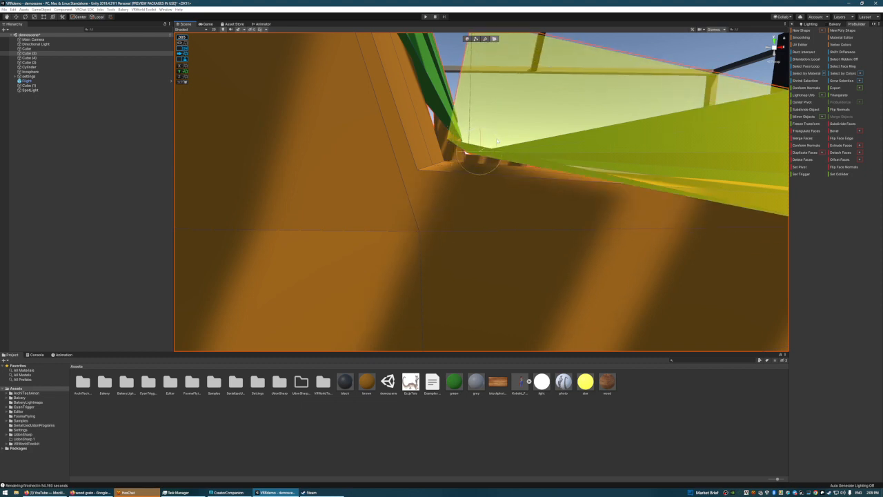
{"action": "right_click_drag", "start_coordinate": [497, 141], "coordinate": [482, 131]}
{"action": "left_click", "coordinate": [488, 133]}
Step: Try shifting the whole merged bench sideways as a single object
{"action": "left_click", "coordinate": [314, 186]}
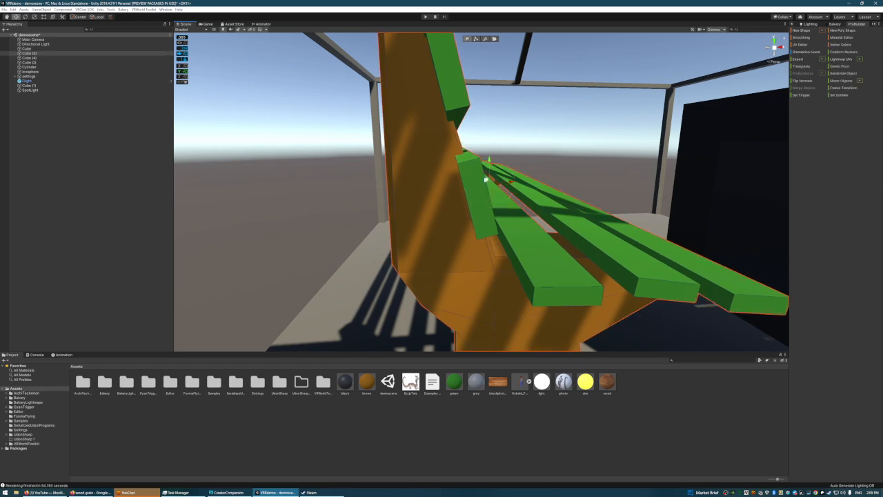
{"action": "mouse_move", "coordinate": [511, 184]}
{"action": "left_mouse_down"}
{"action": "mouse_move", "coordinate": [534, 182]}
{"action": "mouse_move", "coordinate": [491, 185]}
{"action": "mouse_move", "coordinate": [513, 182]}
{"action": "mouse_move", "coordinate": [474, 172]}
{"action": "mouse_move", "coordinate": [504, 178]}
{"action": "left_mouse_up"}
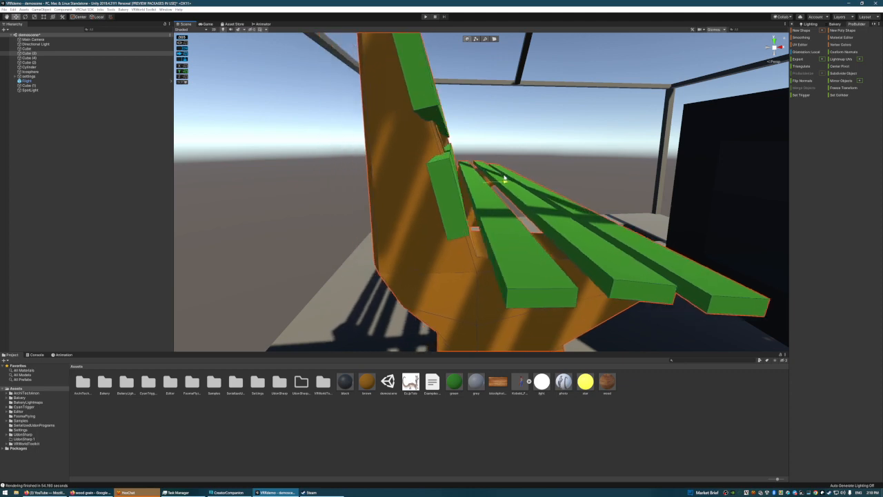
Step: Try pulling a corner vertex of the lowest backrest slat sideways, then undo it and deselect the bench
{"action": "right_click_drag", "start_coordinate": [508, 96], "coordinate": [495, 28]}
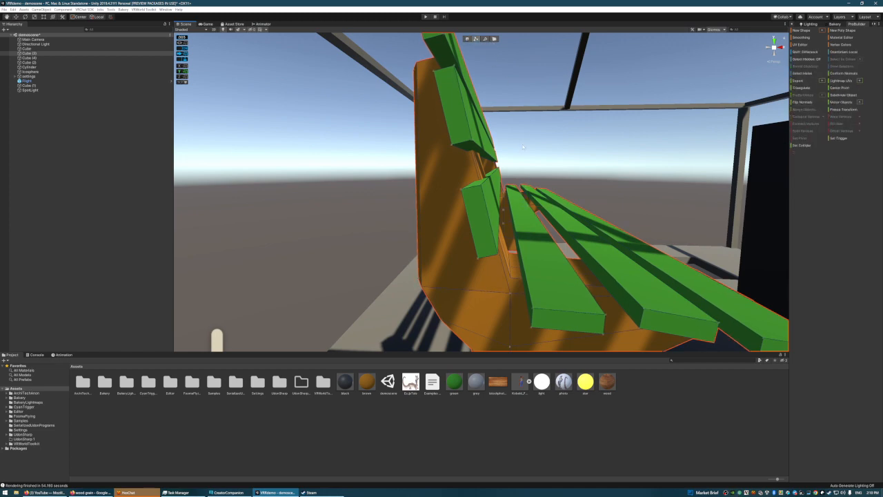
{"action": "right_click_drag", "start_coordinate": [523, 147], "coordinate": [501, 169]}
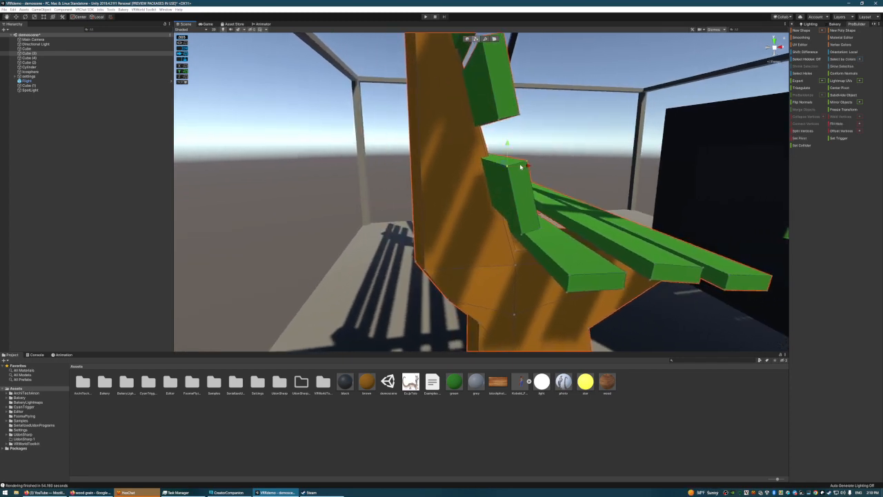
{"action": "left_click_drag", "start_coordinate": [543, 167], "coordinate": [669, 165]}
{"action": "right_click_drag", "start_coordinate": [594, 138], "coordinate": [578, 135]}
{"action": "key", "text": "ctrl+z"}
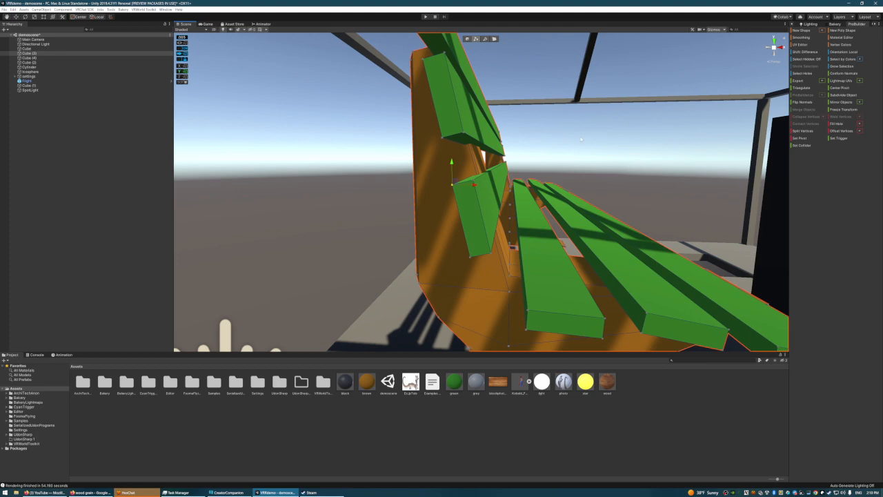
{"action": "left_click", "coordinate": [538, 117]}
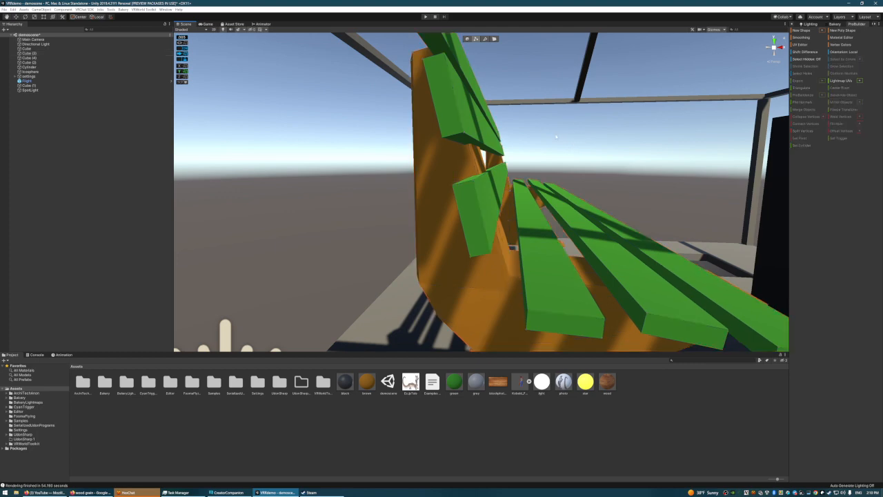
Step: Examine where the backrest slats meet the bench legs, from the side and from behind
{"action": "right_click_drag", "start_coordinate": [556, 137], "coordinate": [541, 157]}
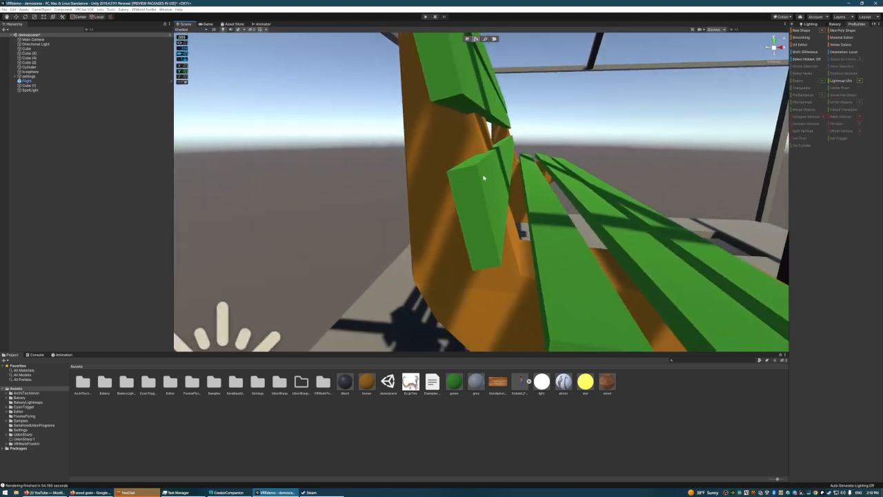
{"action": "right_click_drag", "start_coordinate": [488, 169], "coordinate": [560, 141]}
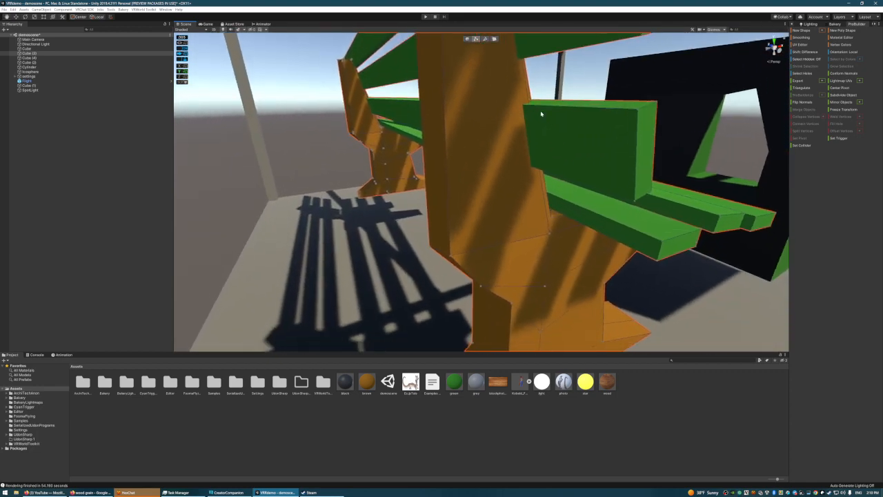
{"action": "right_click_drag", "start_coordinate": [530, 109], "coordinate": [487, 124]}
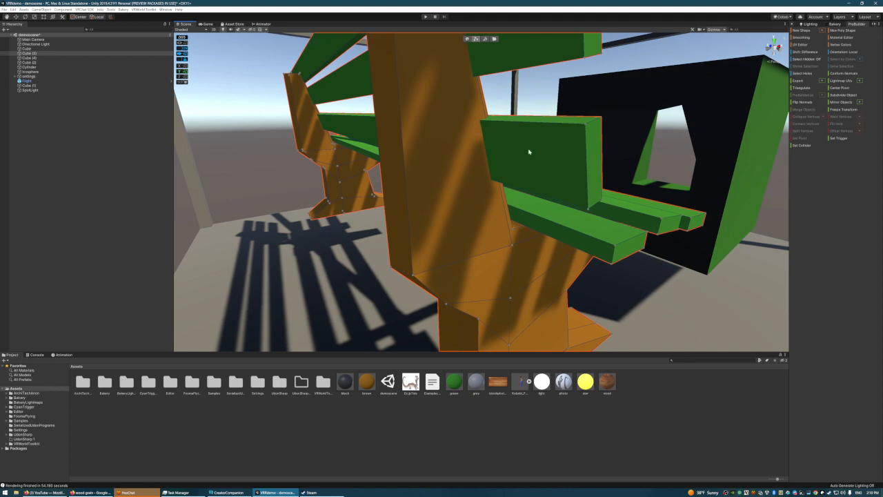
{"action": "right_click_drag", "start_coordinate": [528, 151], "coordinate": [452, 98]}
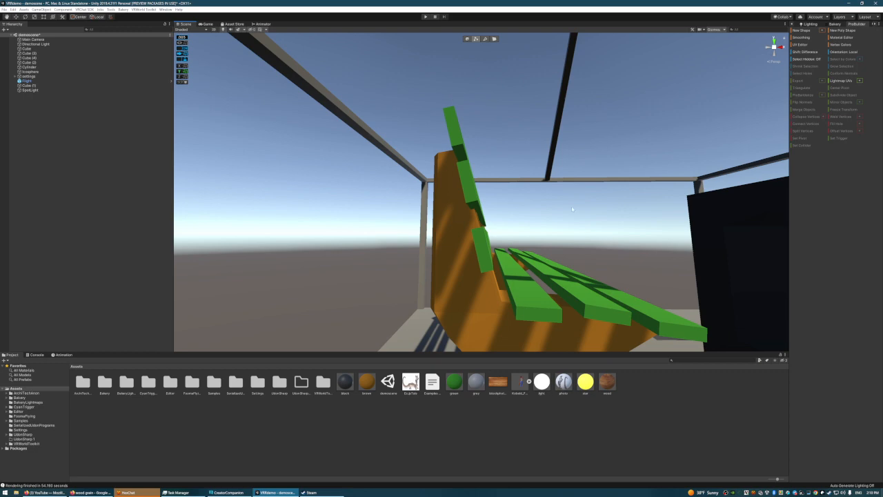
Step: Try stretching a backrest slat down to the floor by its underside face, then undo it and deselect the bench
{"action": "right_click_drag", "start_coordinate": [572, 209], "coordinate": [542, 197]}
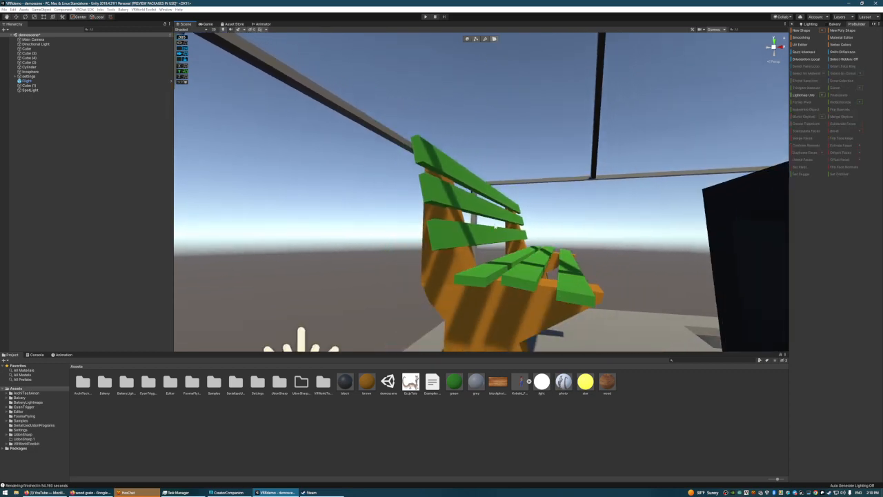
{"action": "right_click_drag", "start_coordinate": [474, 211], "coordinate": [597, 151]}
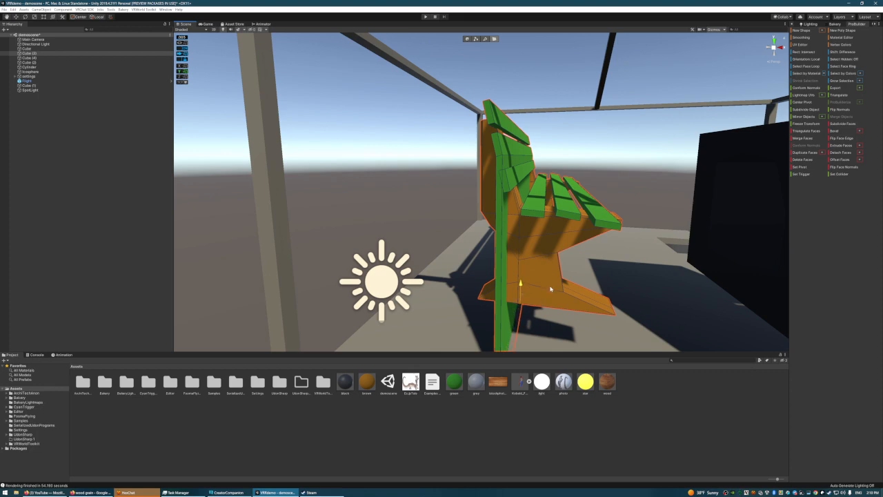
{"action": "right_click_drag", "start_coordinate": [547, 287], "coordinate": [649, 205]}
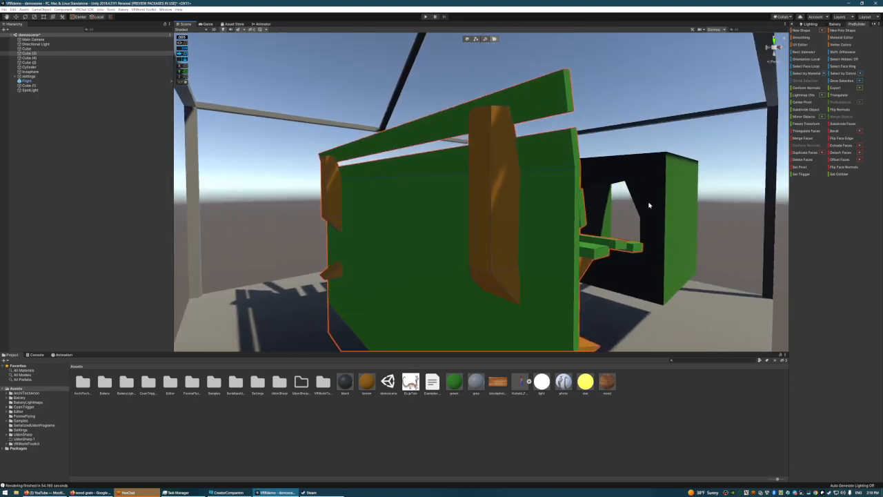
{"action": "key", "text": "ctrl+z"}
{"action": "left_click", "coordinate": [623, 109]}
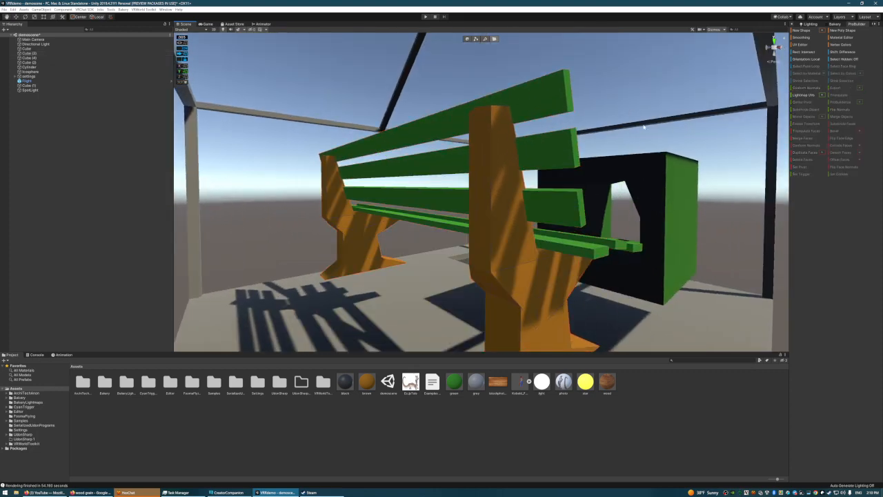
Step: Examine the bench, the hollow green block and the roof frame from above and from several sides
{"action": "right_click_drag", "start_coordinate": [643, 126], "coordinate": [403, 192]}
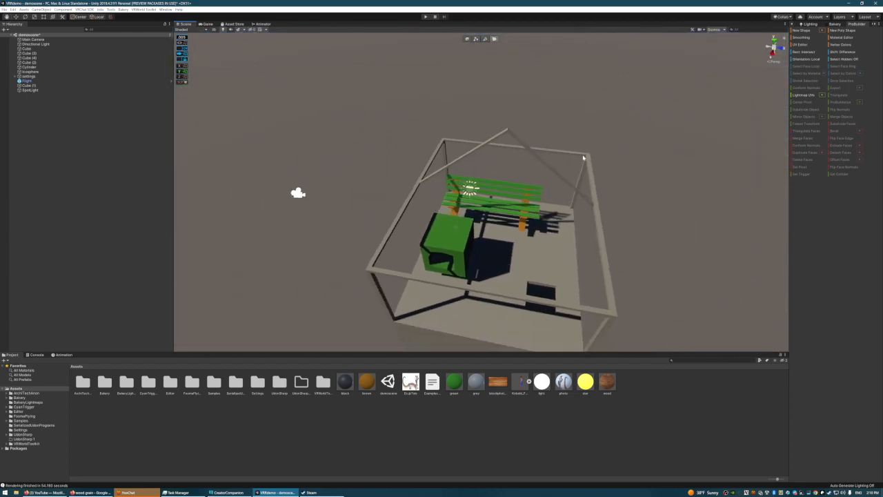
{"action": "right_click_drag", "start_coordinate": [582, 158], "coordinate": [564, 122]}
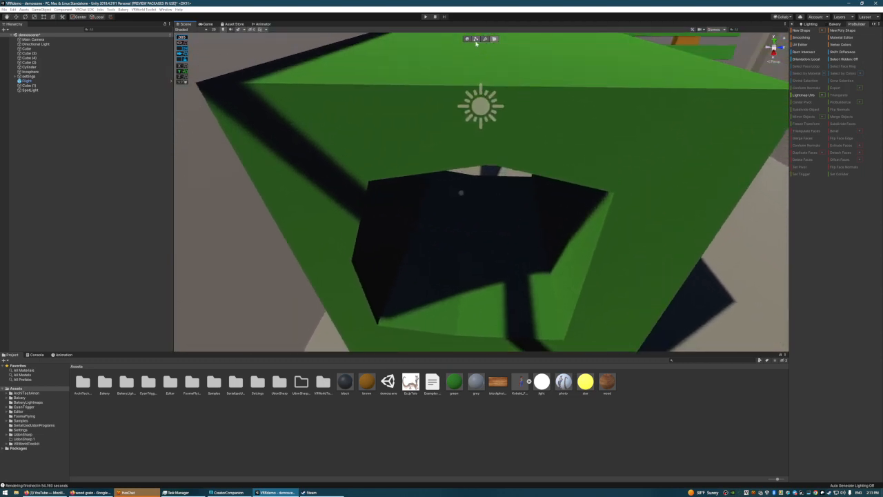
{"action": "right_click_drag", "start_coordinate": [509, 125], "coordinate": [569, 203]}
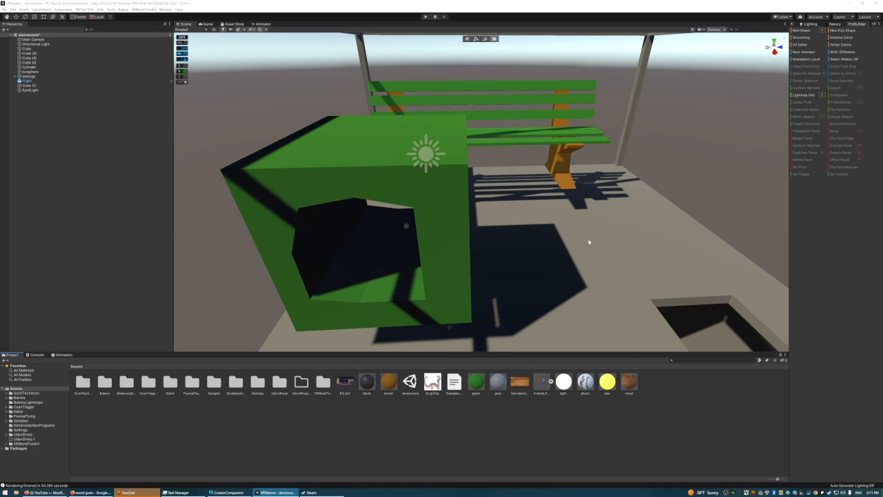
{"action": "right_click_drag", "start_coordinate": [587, 212], "coordinate": [563, 214]}
{"action": "right_click_drag", "start_coordinate": [523, 157], "coordinate": [547, 174]}
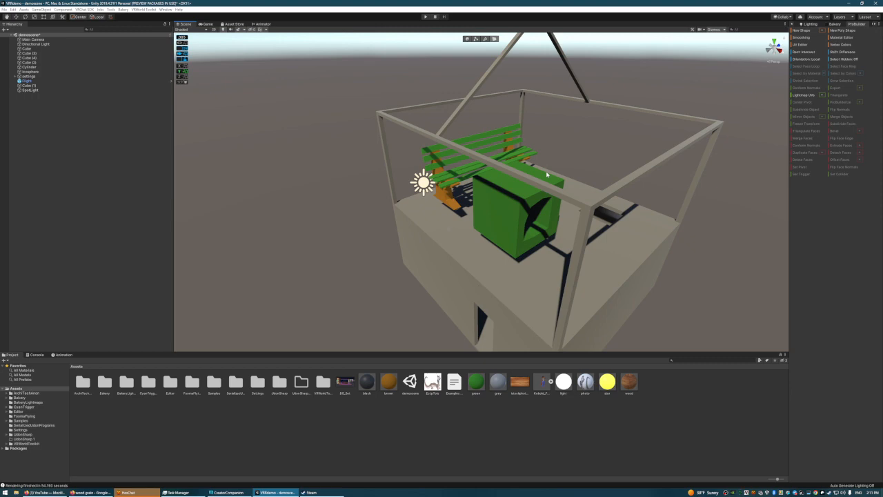
{"action": "right_click_drag", "start_coordinate": [556, 138], "coordinate": [522, 174]}
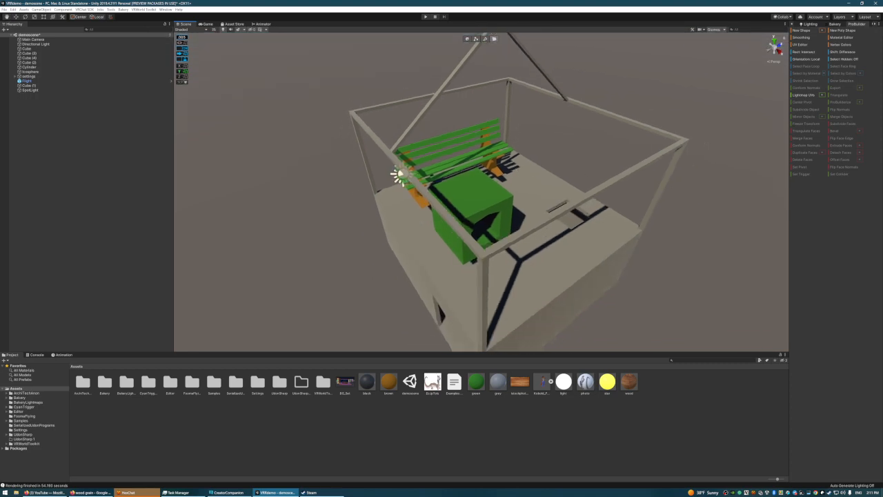
Step: Review the reference images BG_Set.jpg, dev_1.jpg, dev_2.jpg and set_monologue.jpg up close in Photos, comparing the set art with the overhead sketch
{"action": "double_click", "coordinate": [346, 383]}
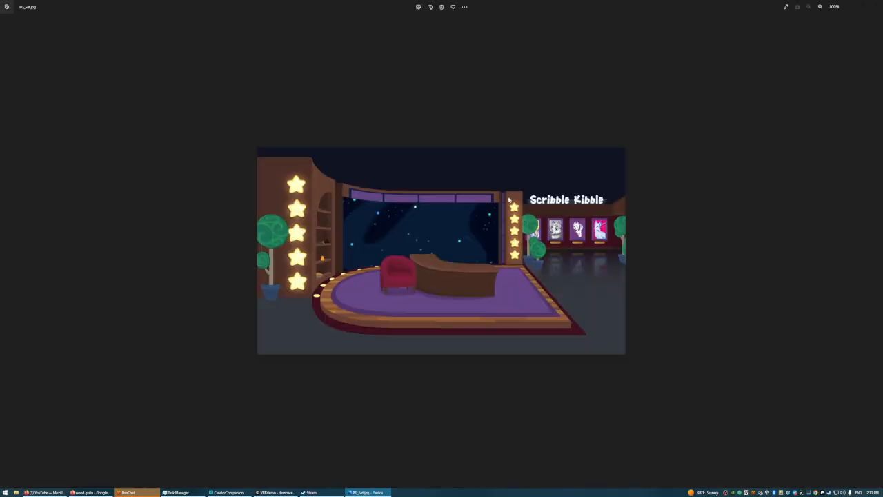
{"action": "scroll", "coordinate": [420, 289], "scroll_direction": "up", "scroll_amount": 5}
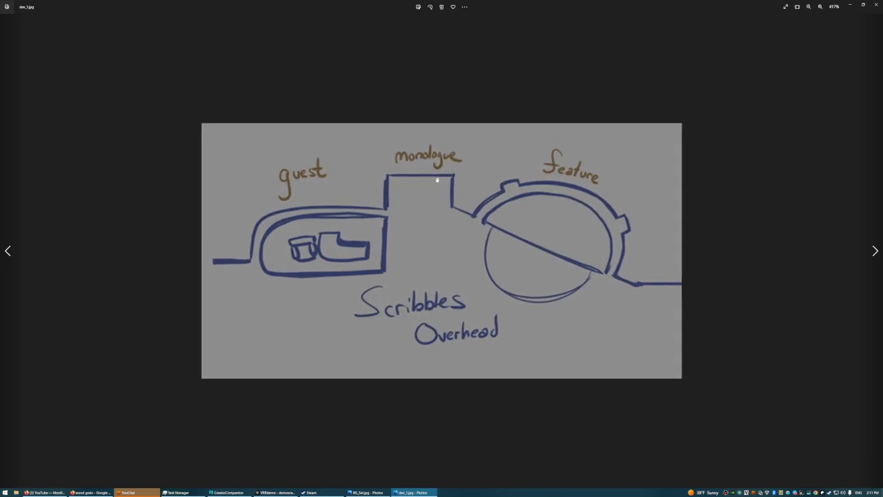
{"action": "scroll", "coordinate": [462, 253], "scroll_direction": "up", "scroll_amount": 3}
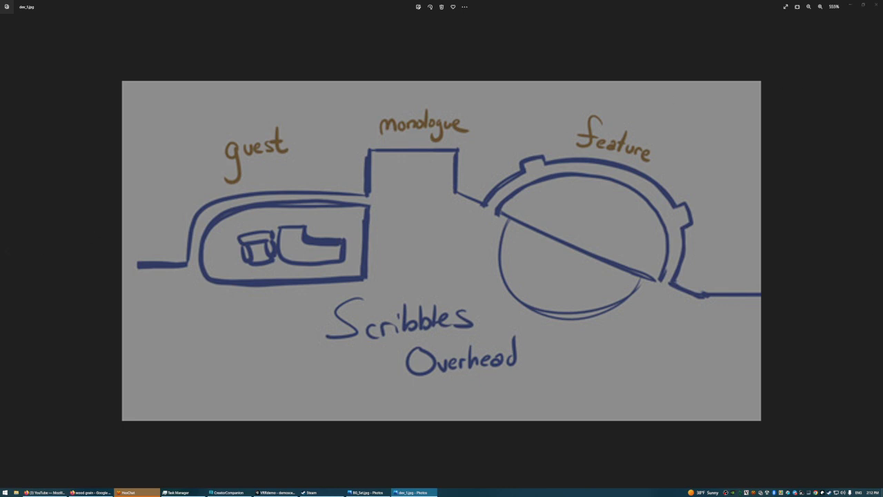
{"action": "scroll", "coordinate": [462, 263], "scroll_direction": "up", "scroll_amount": 5}
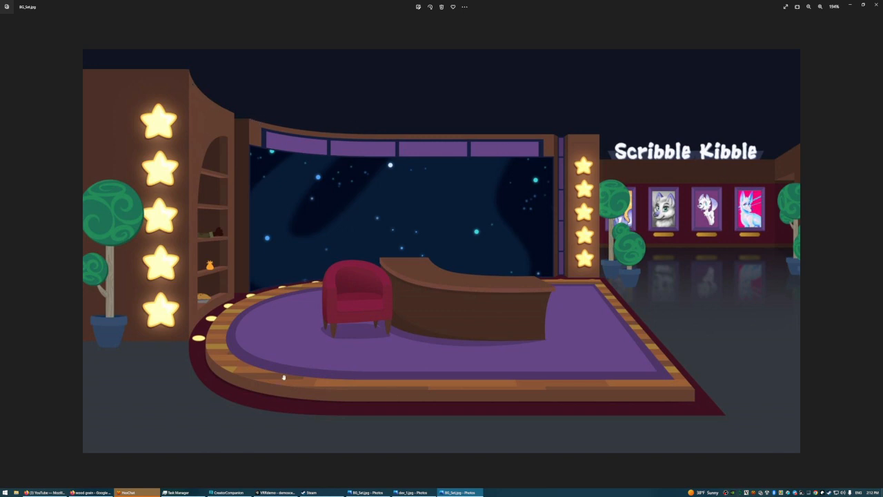
{"action": "left_click", "coordinate": [412, 492]}
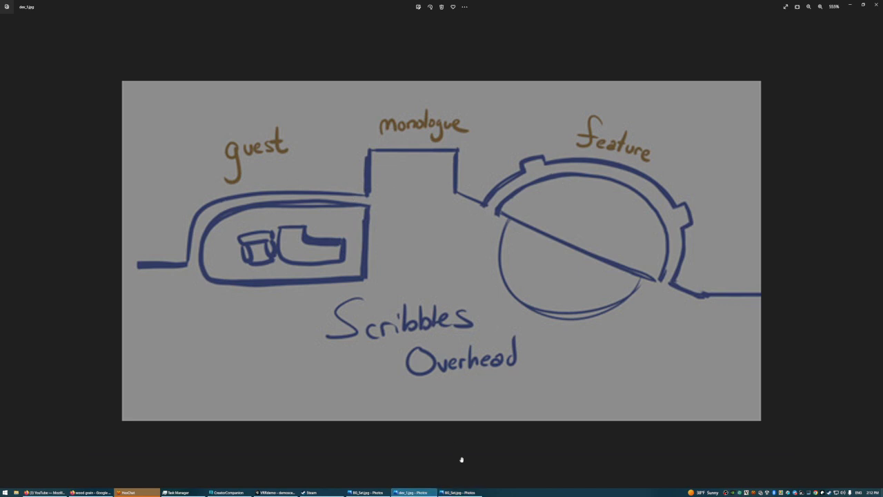
{"action": "left_click", "coordinate": [459, 492]}
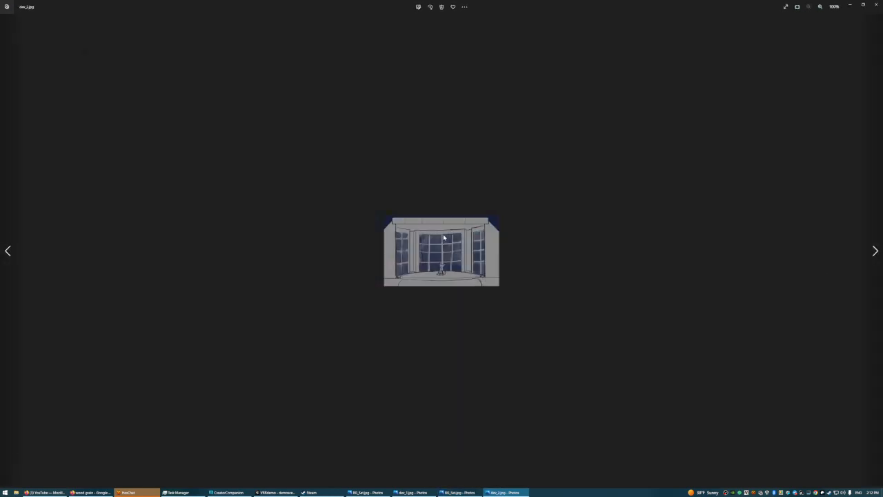
{"action": "scroll", "coordinate": [443, 256], "scroll_direction": "up", "scroll_amount": 3}
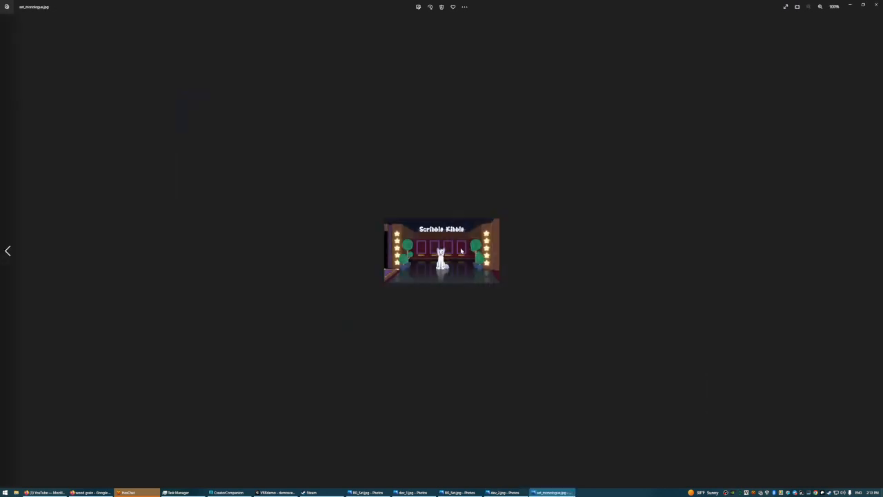
{"action": "scroll", "coordinate": [454, 246], "scroll_direction": "up", "scroll_amount": 6}
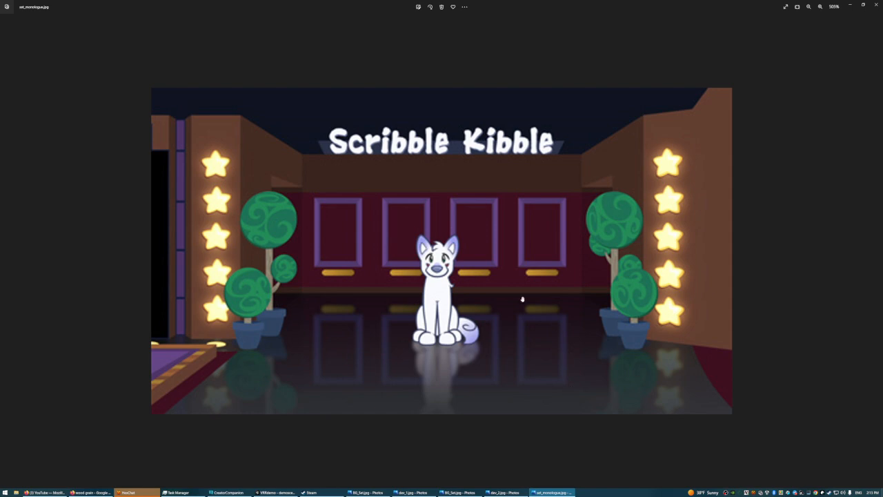
{"action": "left_click", "coordinate": [461, 492]}
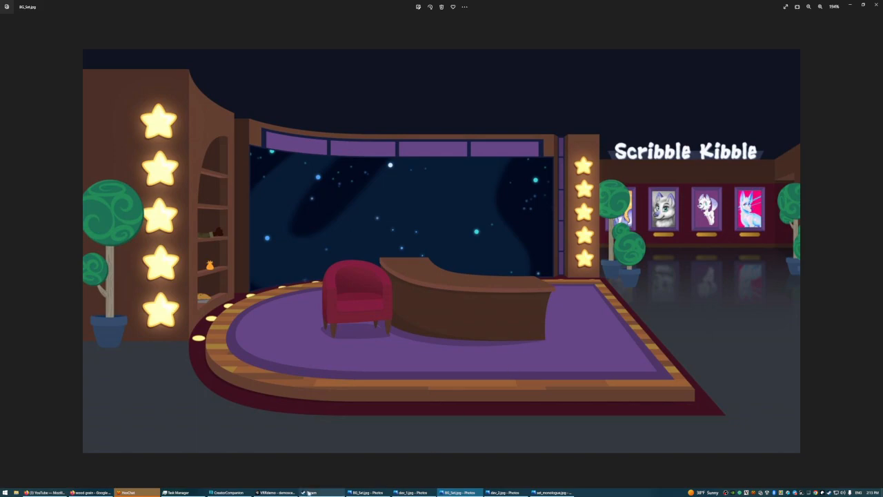
Step: Return to the VRRdemo project in Unity and examine the base block and its frame from all around
{"action": "left_click", "coordinate": [276, 492]}
{"action": "right_click_drag", "start_coordinate": [502, 155], "coordinate": [560, 173]}
{"action": "key", "text": "w"}
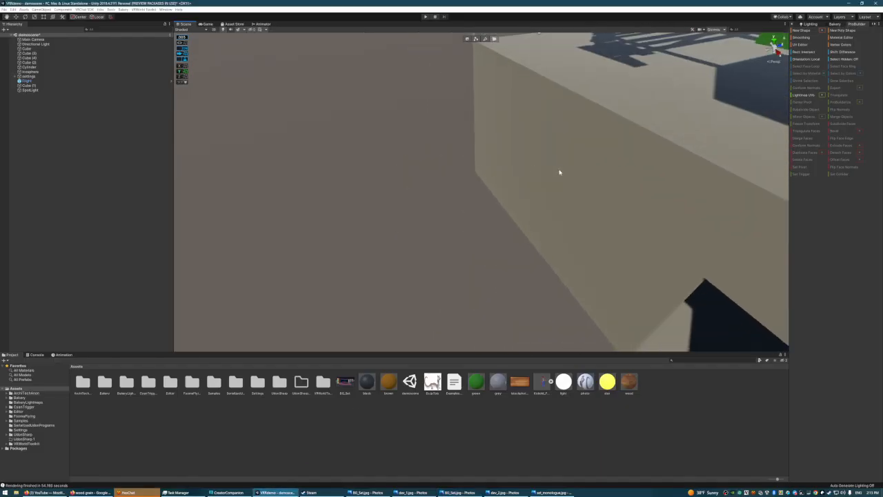
{"action": "right_click_drag", "start_coordinate": [500, 131], "coordinate": [554, 124]}
{"action": "scroll", "coordinate": [559, 159], "scroll_direction": "down", "scroll_amount": 5}
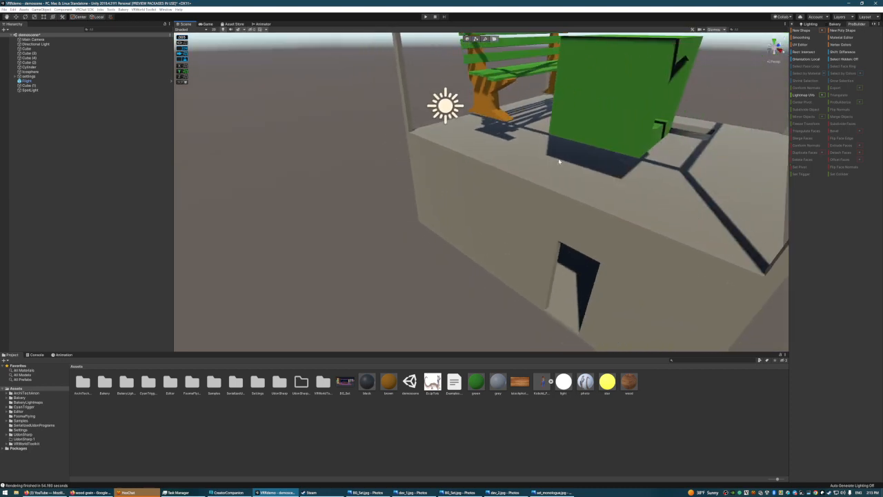
{"action": "right_click_drag", "start_coordinate": [510, 191], "coordinate": [440, 167]}
{"action": "right_click_drag", "start_coordinate": [554, 160], "coordinate": [427, 162]}
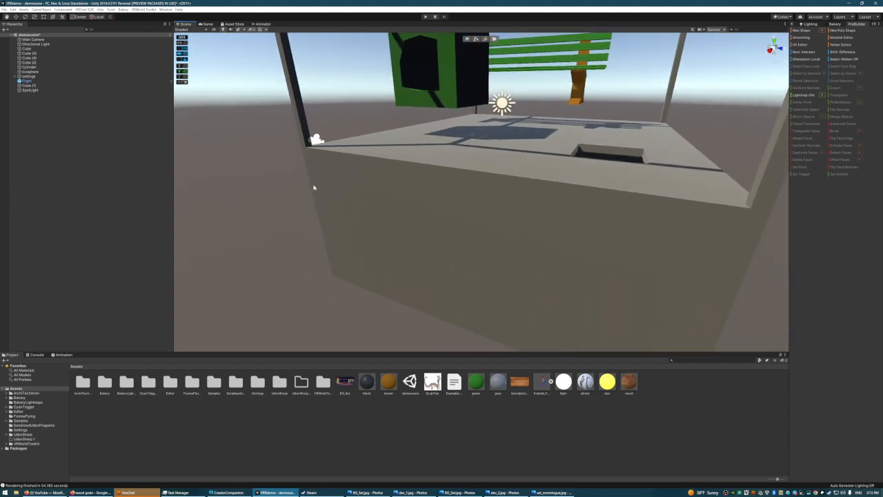
{"action": "right_click_drag", "start_coordinate": [553, 240], "coordinate": [538, 168]}
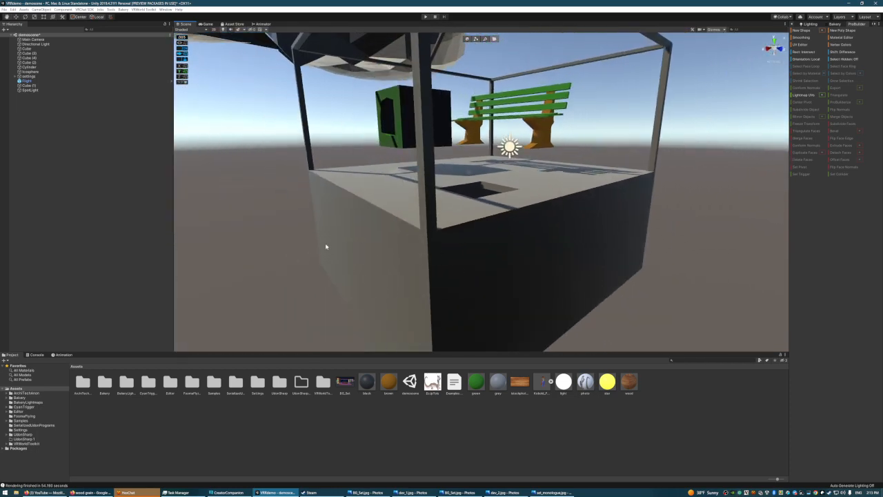
{"action": "right_click_drag", "start_coordinate": [442, 221], "coordinate": [479, 242]}
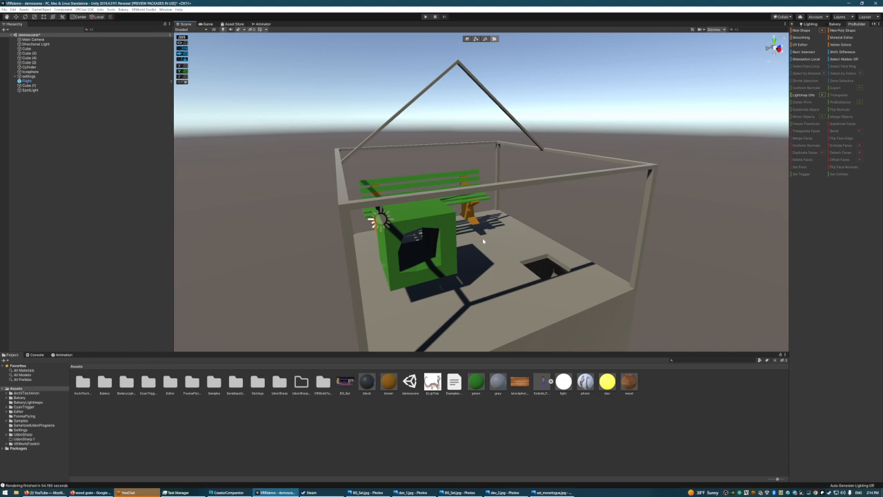
Step: Inspect the spotlit framed picture inside the dark room of the base block
{"action": "key", "text": "w"}
{"action": "right_click_drag", "start_coordinate": [495, 185], "coordinate": [473, 154]}
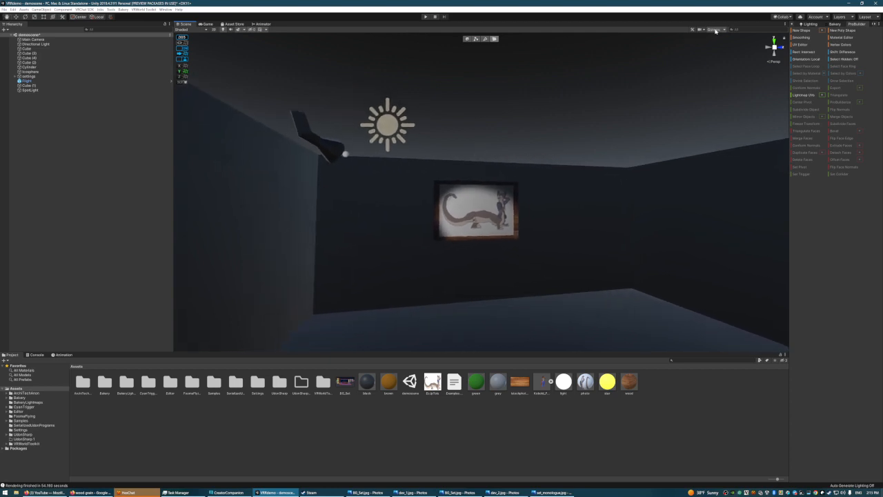
{"action": "right_click_drag", "start_coordinate": [543, 136], "coordinate": [540, 159]}
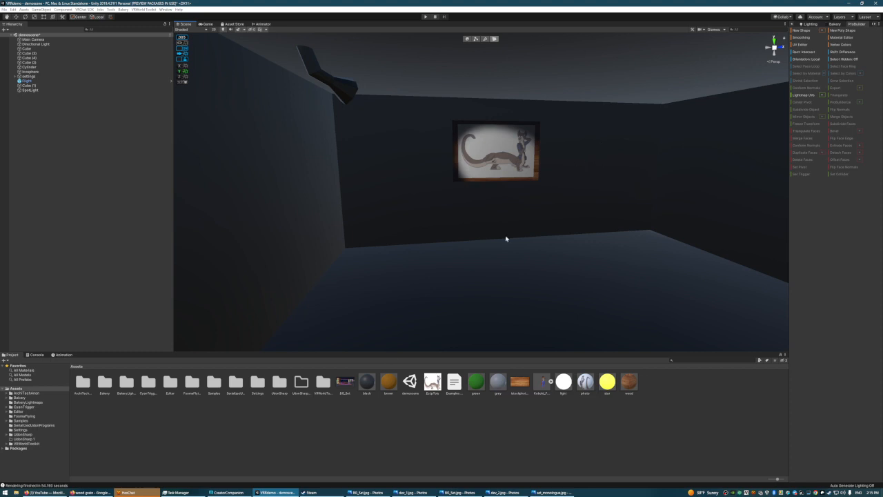
Step: Switch to Creator Companion and open the ScribbleKibbleSet project from the project list
{"action": "left_click", "coordinate": [228, 492]}
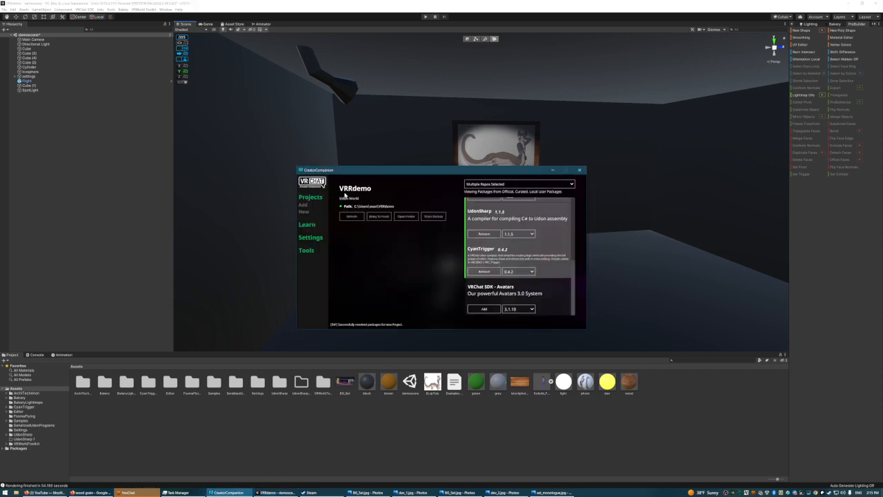
{"action": "left_click", "coordinate": [310, 197]}
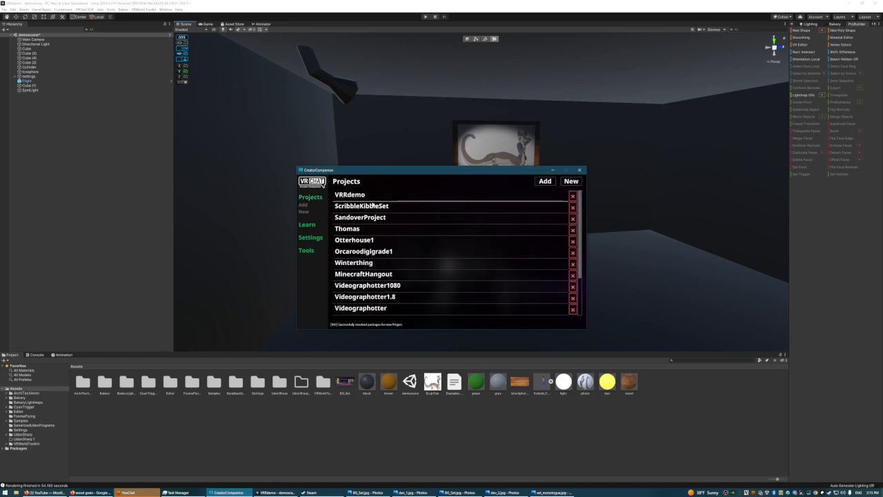
{"action": "left_click", "coordinate": [372, 206]}
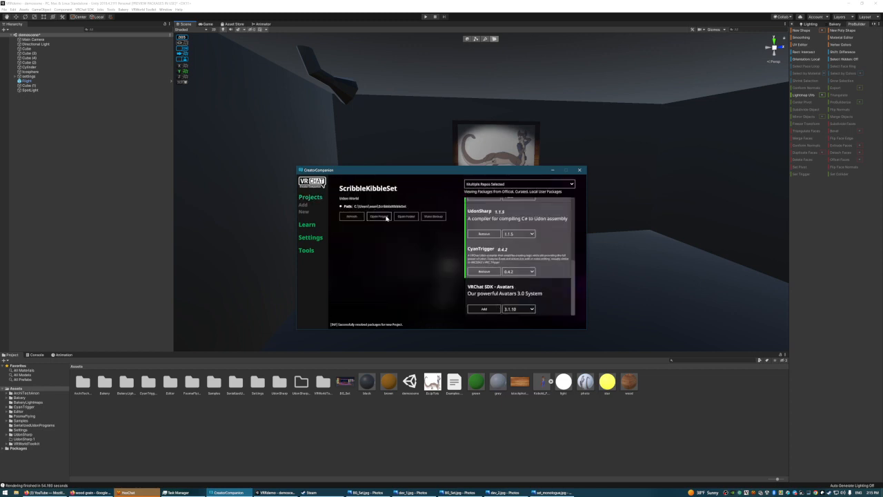
{"action": "left_click", "coordinate": [386, 217]}
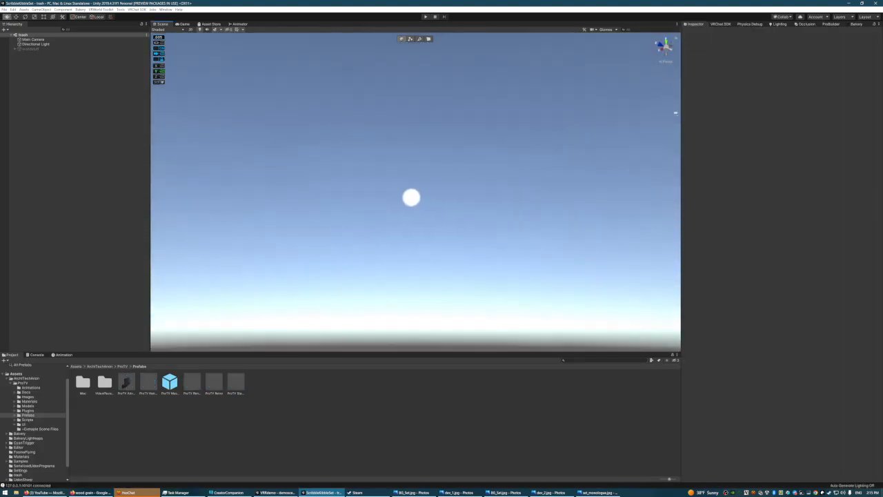
Step: Activate the disabled worldstuff object in the trash scene
{"action": "right_click_drag", "start_coordinate": [675, 113], "coordinate": [343, 189]}
{"action": "left_click", "coordinate": [31, 49]}
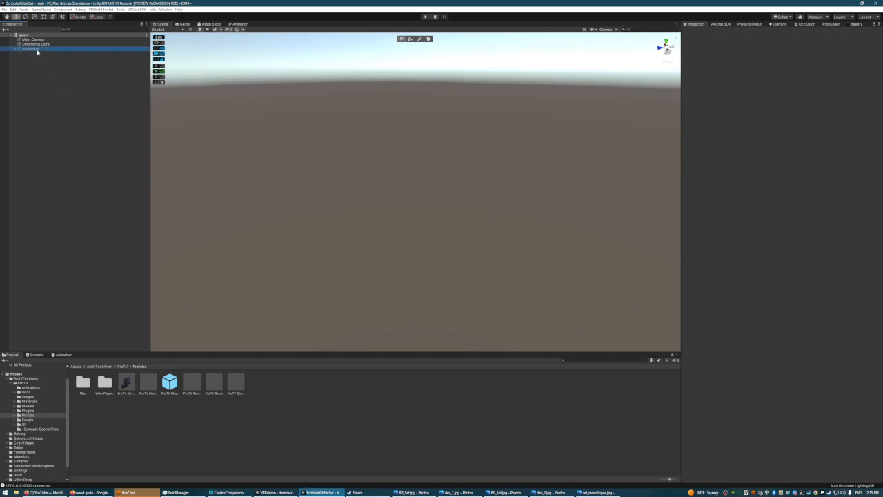
{"action": "right_click_drag", "start_coordinate": [614, 101], "coordinate": [445, 174]}
Step: Smooth the brown icosphere in the middle of the ball pit by giving it a smoothing group in ProBuilder
{"action": "left_click", "coordinate": [449, 174]}
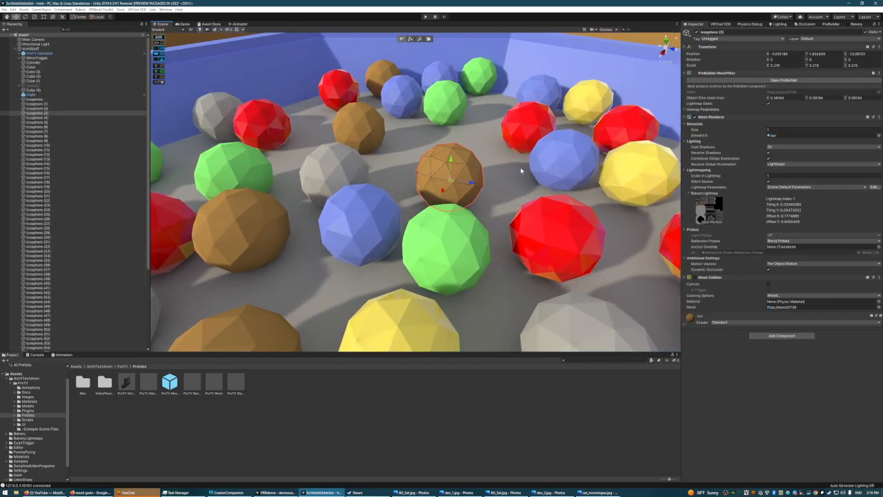
{"action": "left_click", "coordinate": [839, 24]}
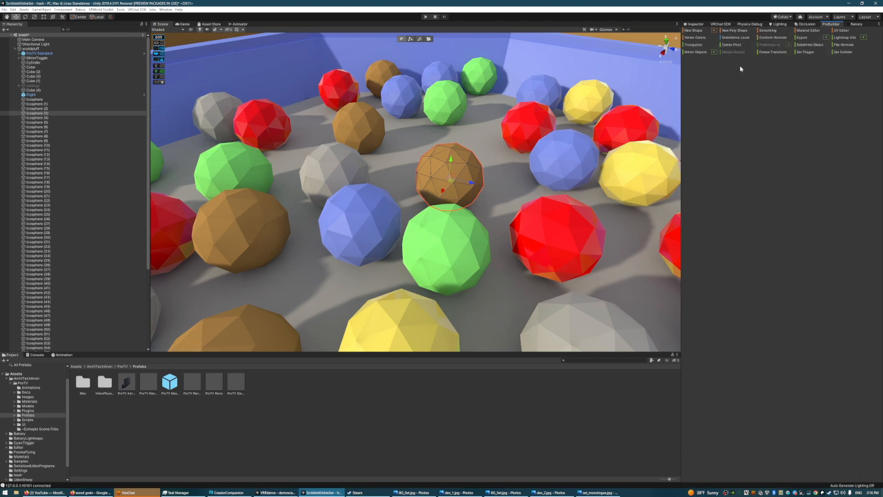
{"action": "left_click", "coordinate": [775, 32]}
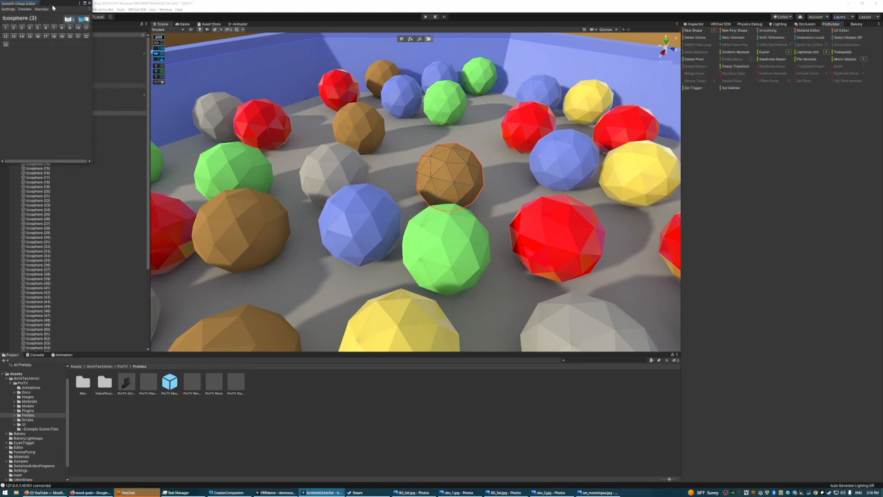
{"action": "left_click_drag", "start_coordinate": [53, 8], "coordinate": [171, 79]}
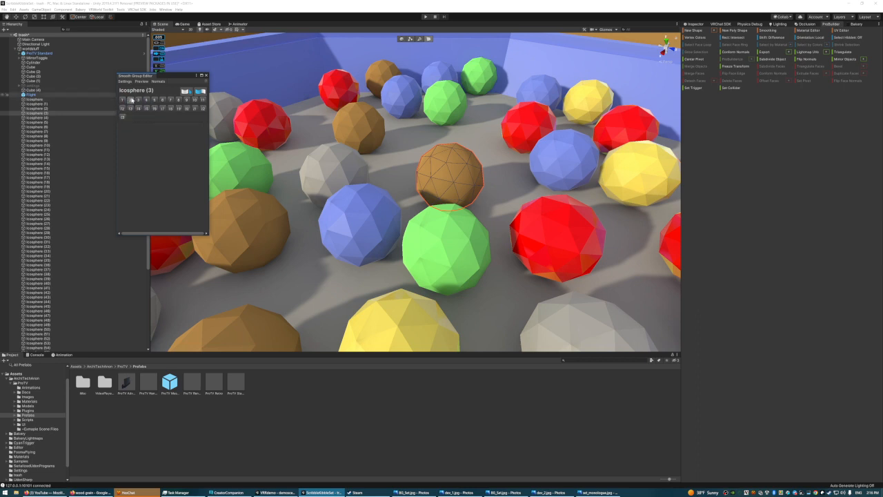
{"action": "left_click", "coordinate": [207, 75]}
Step: Compare the smoothed brown ball with the faceted balls around it, up close and across the whole pit
{"action": "left_click", "coordinate": [479, 104]}
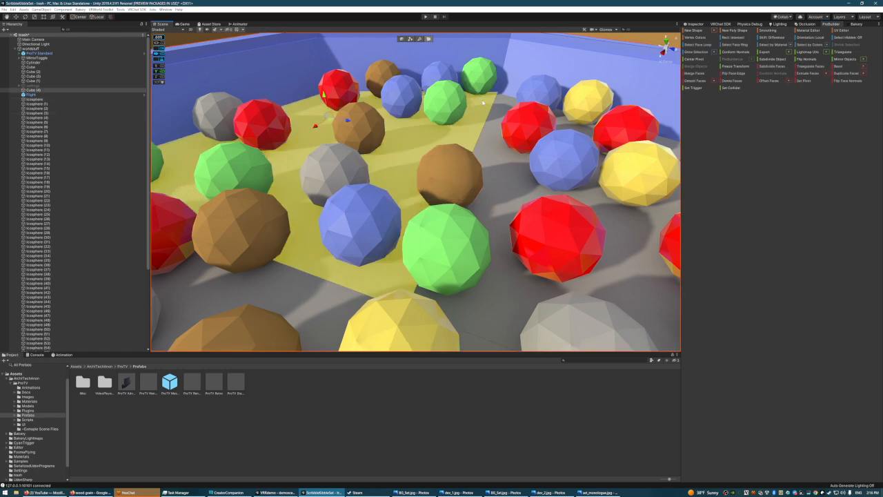
{"action": "left_click", "coordinate": [448, 178]}
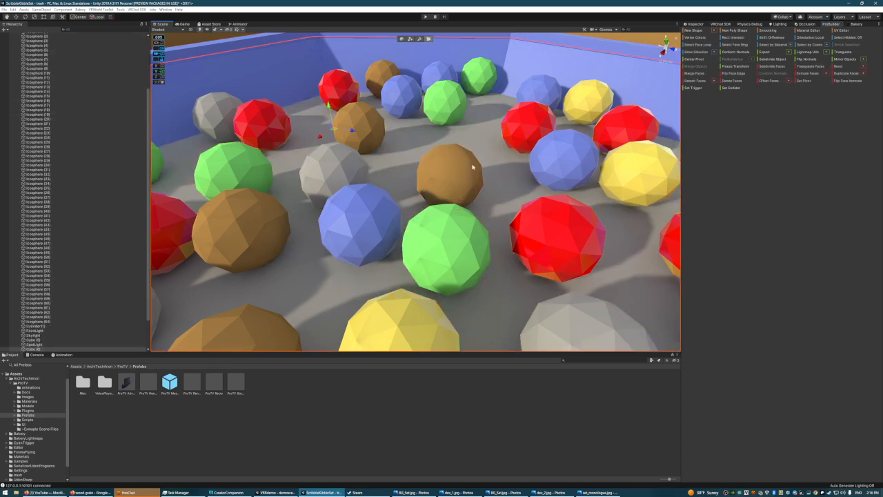
{"action": "left_click", "coordinate": [436, 187]}
{"action": "left_click", "coordinate": [455, 177]}
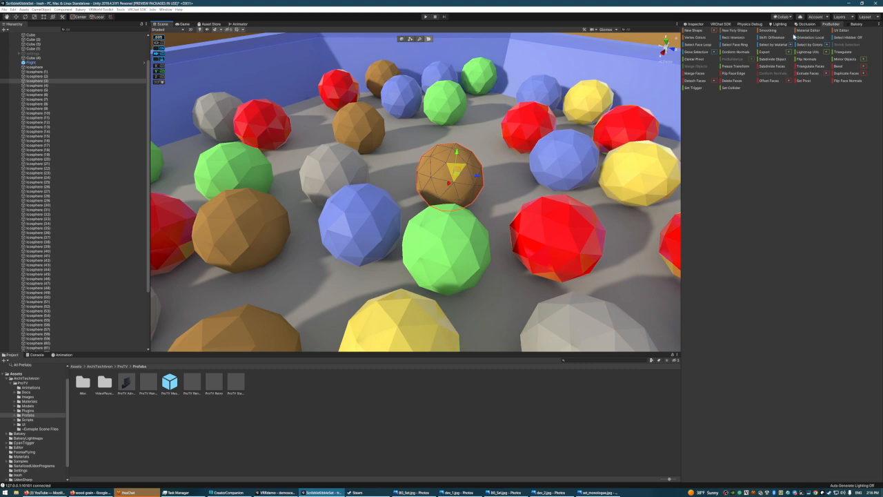
{"action": "key", "text": "s"}
{"action": "right_click_drag", "start_coordinate": [560, 107], "coordinate": [556, 126]}
{"action": "key", "text": "w"}
{"action": "key", "text": "s"}
{"action": "key", "text": "w"}
{"action": "key", "text": "s"}
Step: Add the balls on the far and right-hand parts of the ball pit to the selection one by one
{"action": "left_click", "coordinate": [482, 155]}
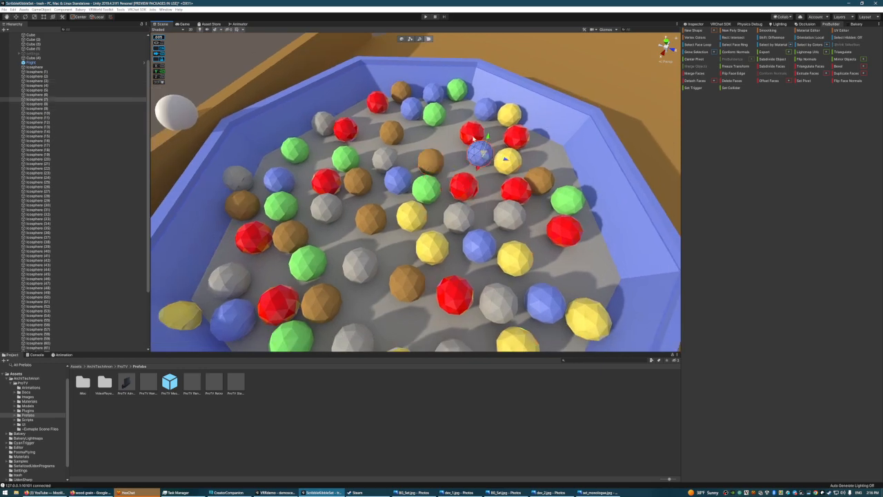
{"action": "left_click", "coordinate": [473, 136], "text": "shift"}
{"action": "left_click", "coordinate": [487, 111], "text": "shift"}
{"action": "left_click", "coordinate": [510, 116], "text": "shift"}
{"action": "left_click", "coordinate": [518, 137], "text": "shift"}
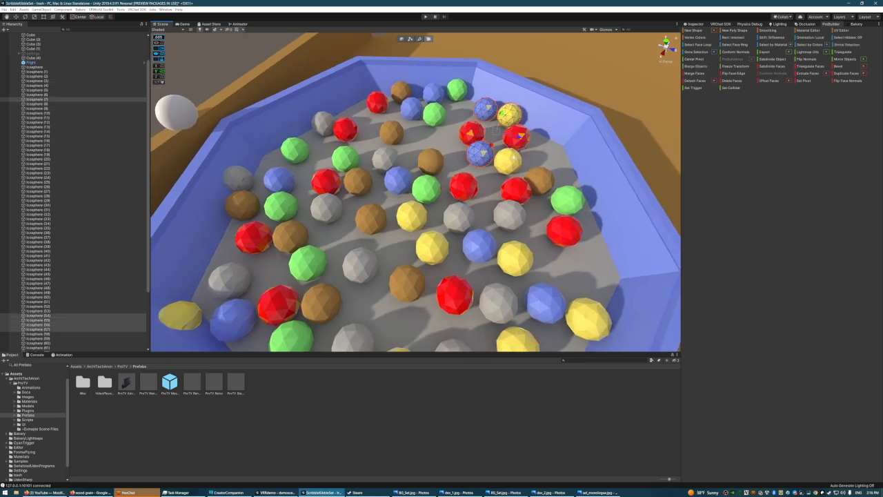
{"action": "left_click", "coordinate": [509, 161], "text": "shift"}
{"action": "left_click", "coordinate": [539, 181], "text": "shift"}
{"action": "left_click", "coordinate": [518, 190], "text": "shift"}
{"action": "left_click", "coordinate": [567, 200], "text": "shift"}
{"action": "left_click", "coordinate": [564, 229], "text": "shift"}
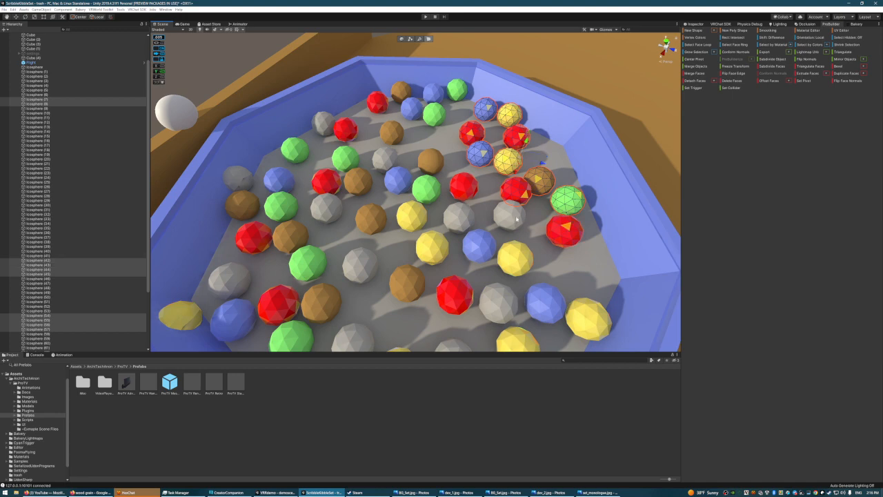
{"action": "left_click", "coordinate": [509, 215], "text": "shift"}
{"action": "left_click", "coordinate": [514, 257], "text": "shift"}
{"action": "left_click", "coordinate": [479, 244], "text": "shift"}
{"action": "left_click", "coordinate": [458, 216], "text": "shift"}
{"action": "left_click", "coordinate": [462, 188], "text": "shift"}
{"action": "left_click", "coordinate": [425, 189], "text": "shift"}
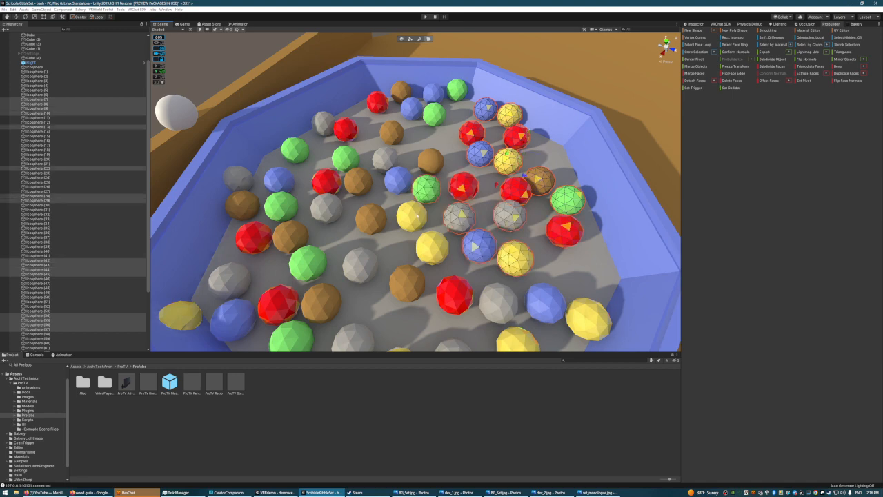
{"action": "left_click", "coordinate": [431, 249], "text": "shift"}
Step: Select the whole range of icospheres in the hierarchy and try smoothing them together in ProBuilder's Smooth Group Editor
{"action": "left_click", "coordinate": [43, 67]}
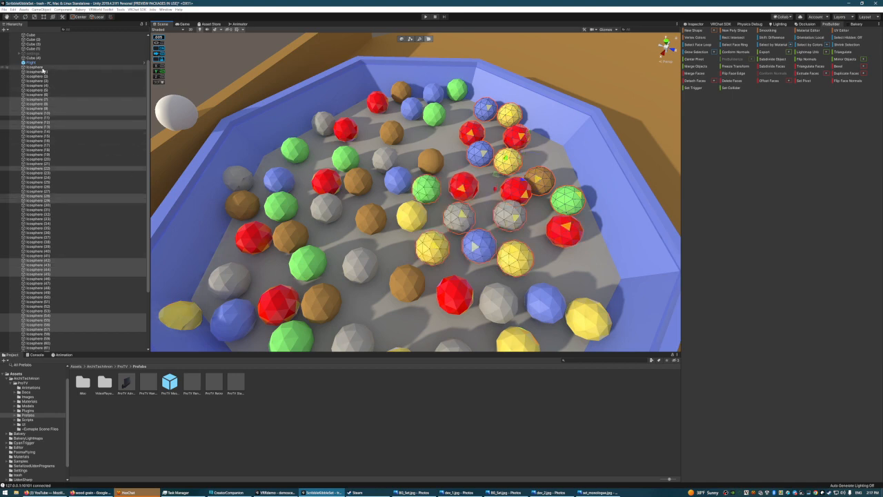
{"action": "scroll", "coordinate": [79, 183], "scroll_direction": "down", "scroll_amount": 5}
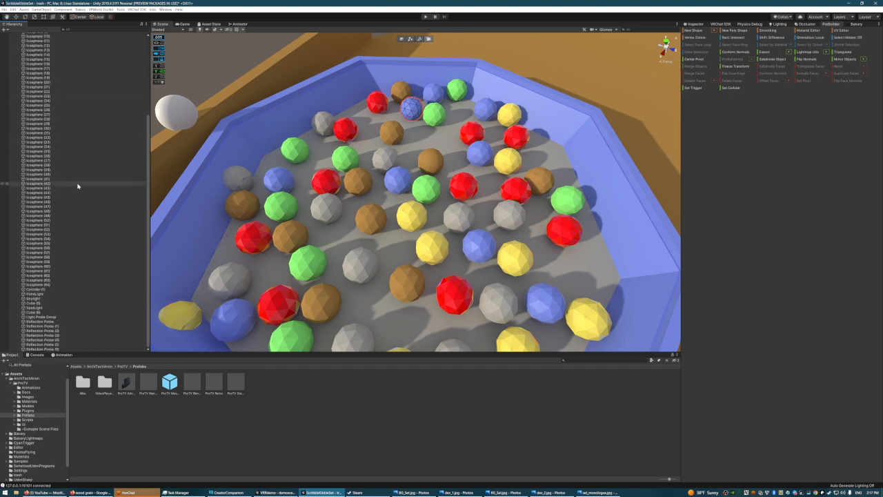
{"action": "left_click", "coordinate": [53, 284], "text": "shift"}
{"action": "left_click", "coordinate": [771, 31]}
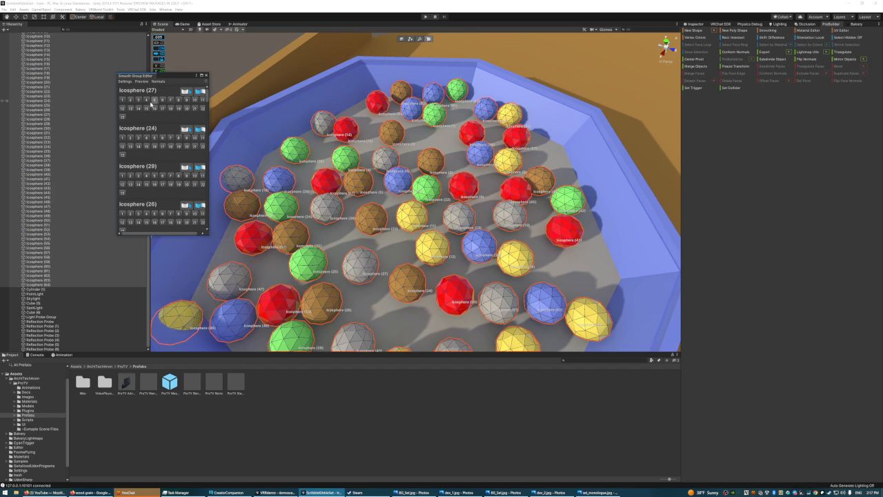
{"action": "left_click", "coordinate": [205, 75]}
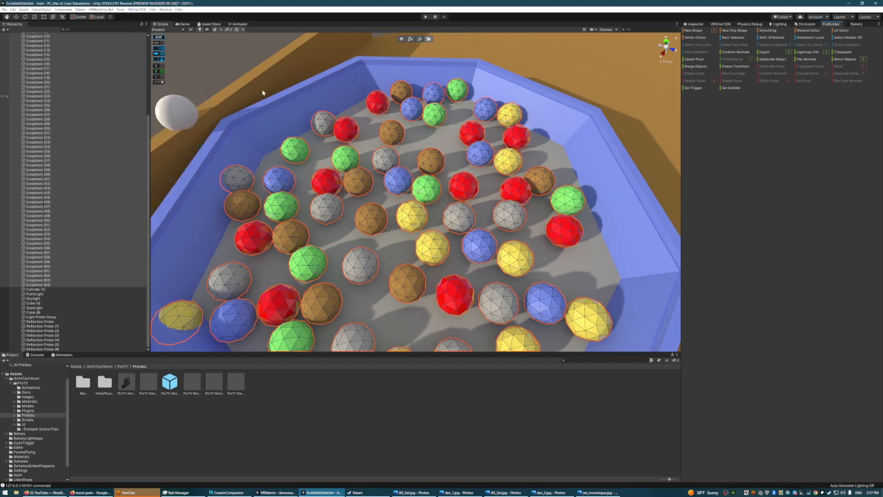
{"action": "left_click", "coordinate": [262, 114]}
Step: Inspect the smoothing groups of Icosphere (36), the grey ball in front of a red one
{"action": "key", "text": "w"}
{"action": "right_click_drag", "start_coordinate": [398, 168], "coordinate": [400, 179]}
{"action": "key", "text": "s"}
{"action": "left_click", "coordinate": [308, 176]}
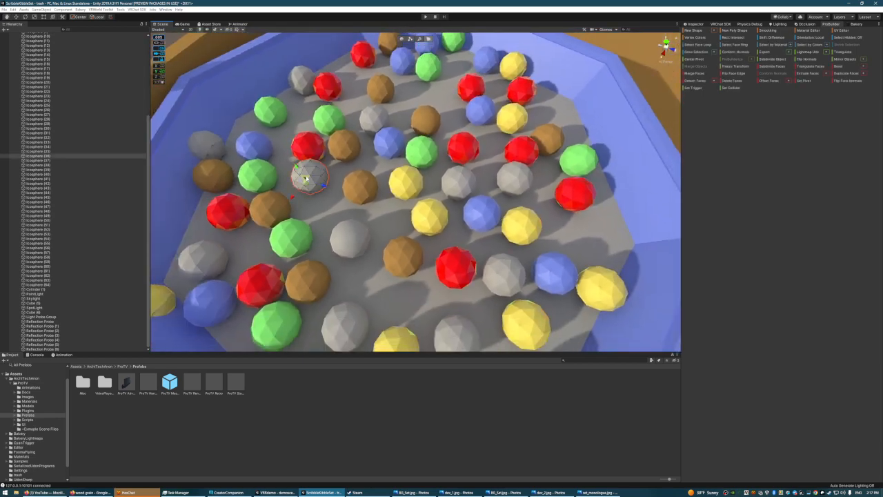
{"action": "left_click", "coordinate": [779, 32]}
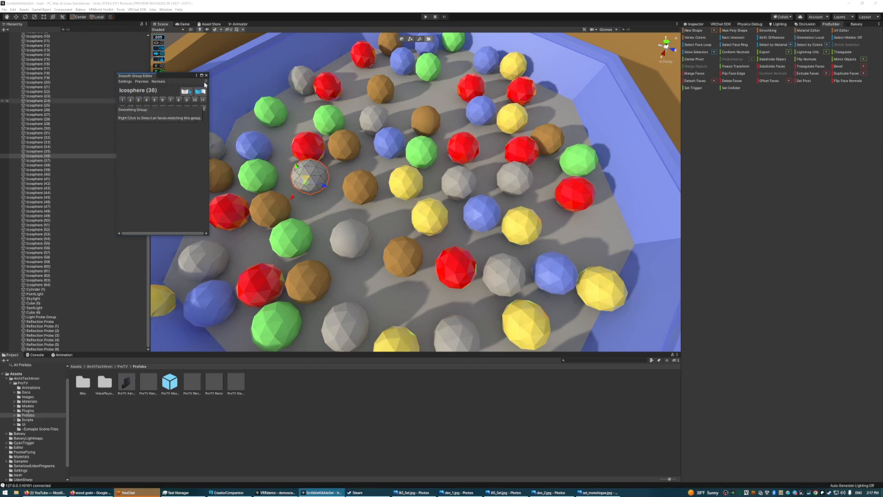
{"action": "left_click", "coordinate": [206, 75]}
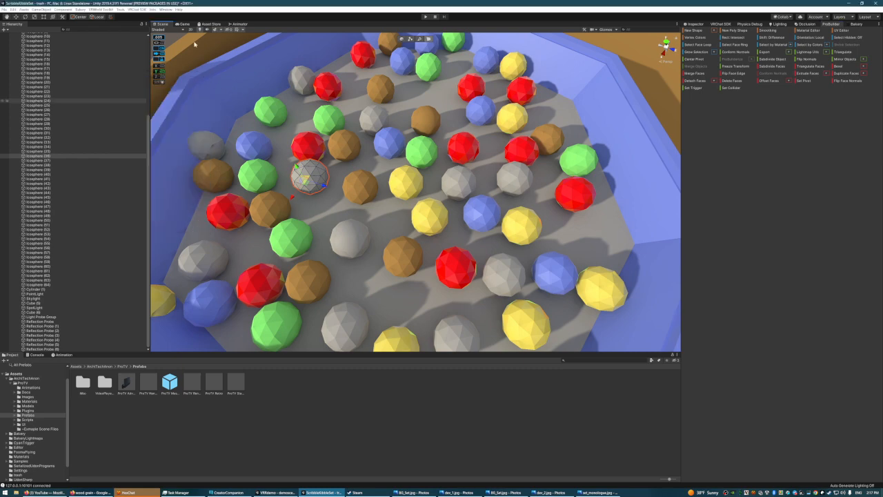
Step: Expand the face selection on grey Icosphere (36) across the whole ball in the Smooth Group Editor, then deselect the ball
{"action": "left_click", "coordinate": [287, 109]}
{"action": "key", "text": "w"}
{"action": "right_click_drag", "start_coordinate": [283, 108], "coordinate": [268, 120]}
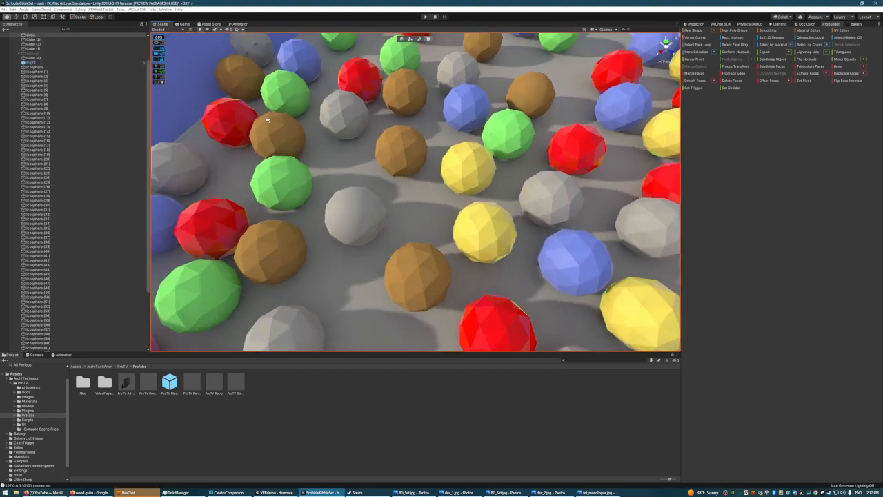
{"action": "left_click", "coordinate": [343, 114]}
{"action": "left_click", "coordinate": [769, 31]}
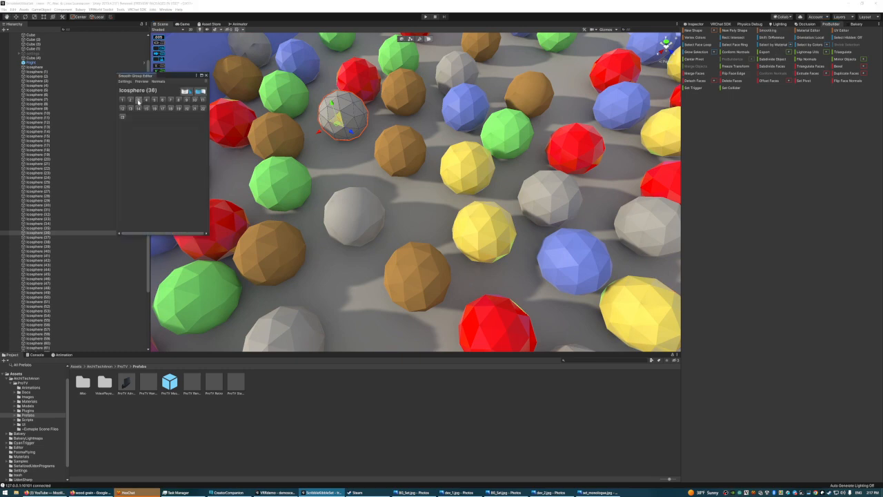
{"action": "left_click", "coordinate": [201, 92]}
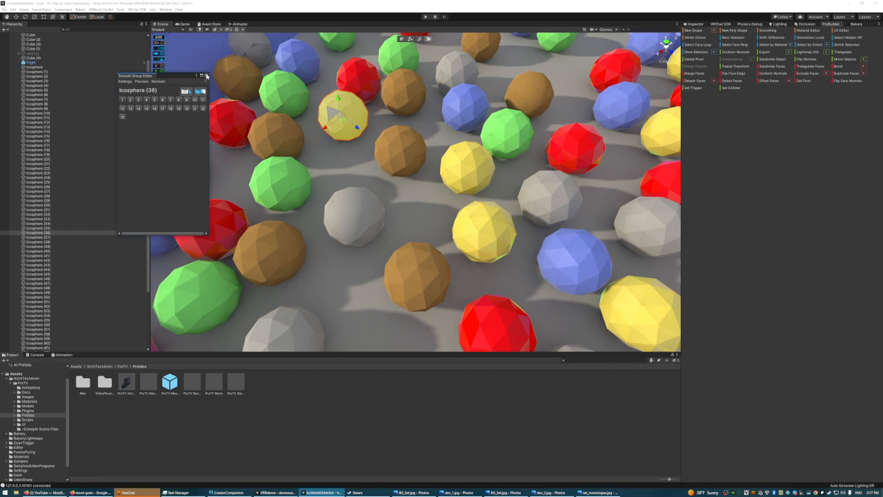
{"action": "left_click", "coordinate": [205, 76]}
{"action": "right_click_drag", "start_coordinate": [307, 109], "coordinate": [268, 73]}
{"action": "left_click", "coordinate": [325, 109]}
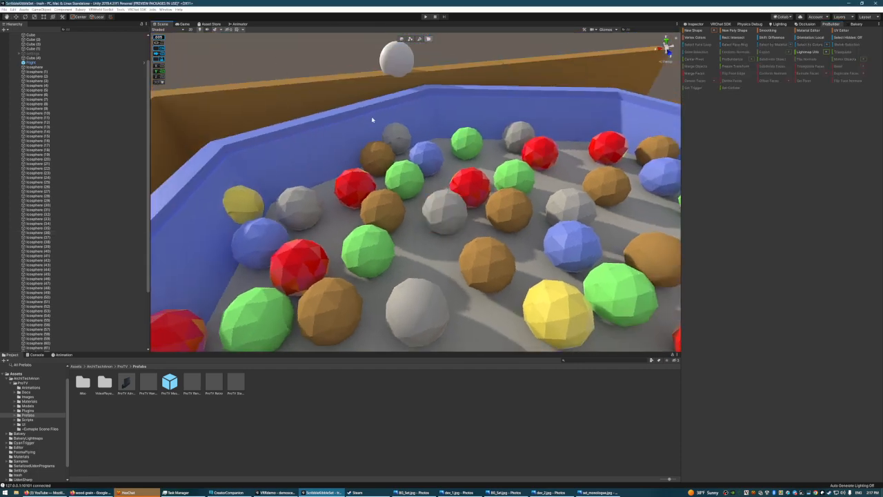
Step: Turn on the Normals display in the Smooth Group Editor for yellow Icosphere (11) and adjust the normals' length
{"action": "scroll", "coordinate": [483, 245], "scroll_direction": "up", "scroll_amount": 10}
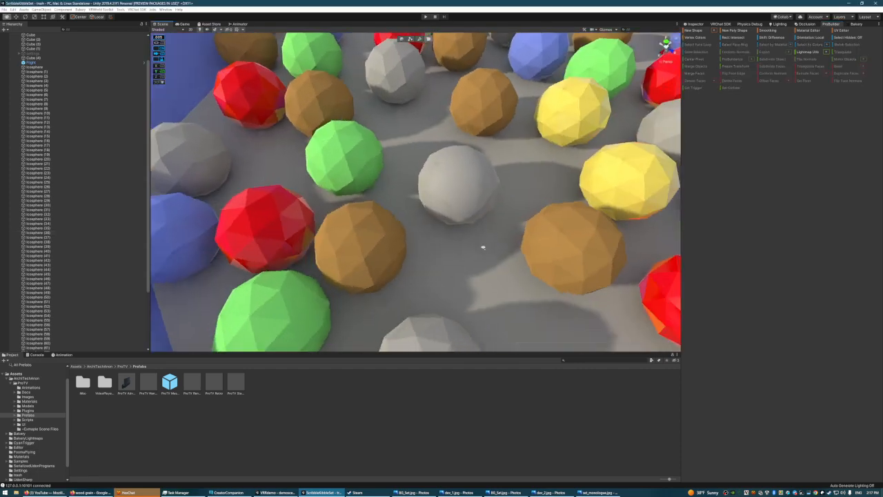
{"action": "right_click_drag", "start_coordinate": [523, 238], "coordinate": [433, 217]}
{"action": "left_click", "coordinate": [433, 217]}
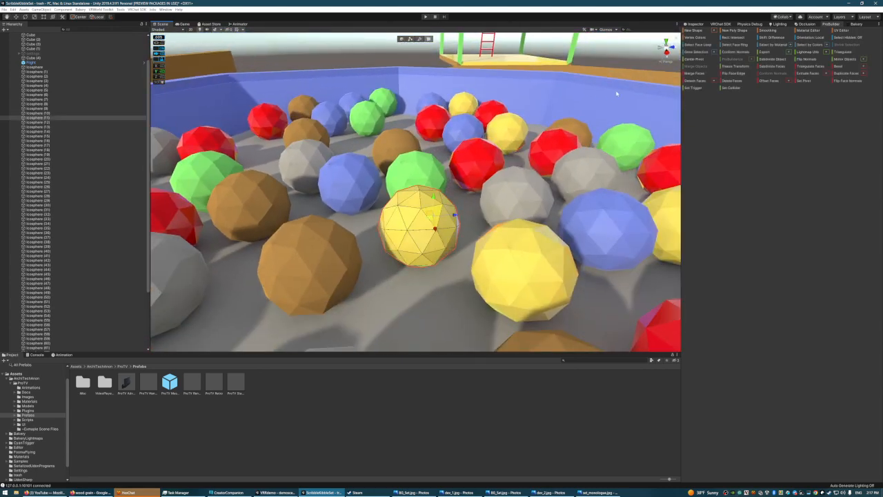
{"action": "left_click", "coordinate": [770, 31]}
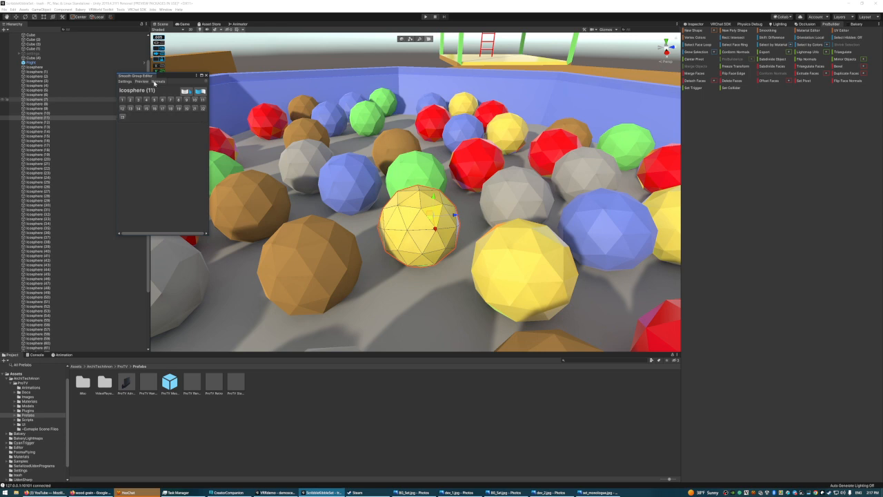
{"action": "left_click", "coordinate": [157, 82]}
{"action": "left_click_drag", "start_coordinate": [172, 82], "coordinate": [173, 82]}
{"action": "left_click", "coordinate": [205, 75]}
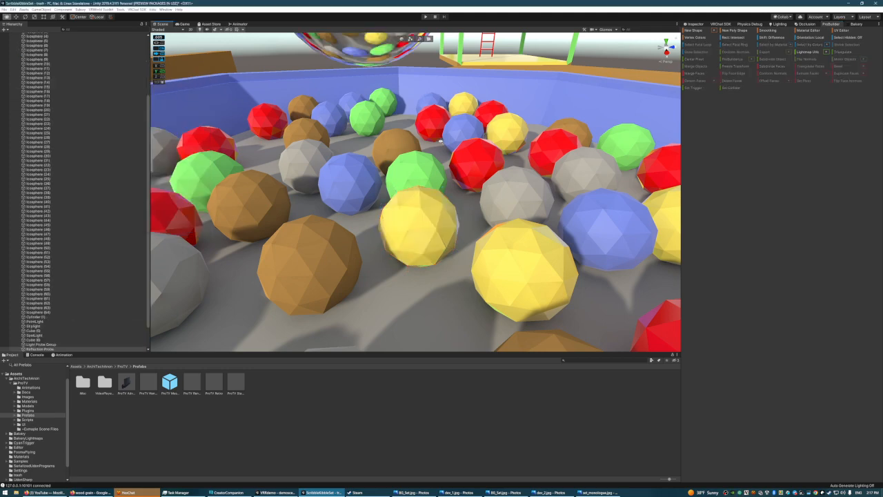
Step: Check the normals drawn on yellow Icosphere (11) again from a lower viewpoint in the Smooth Group Editor
{"action": "right_click_drag", "start_coordinate": [441, 141], "coordinate": [357, 112]}
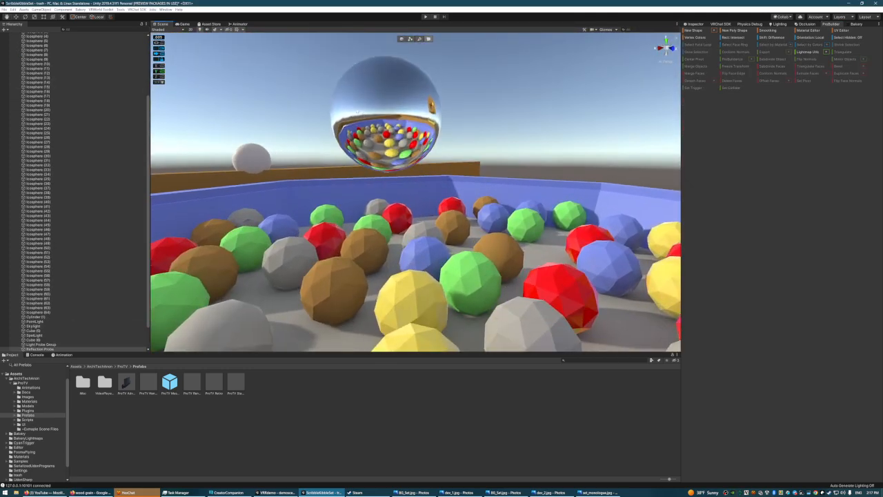
{"action": "left_click", "coordinate": [407, 302]}
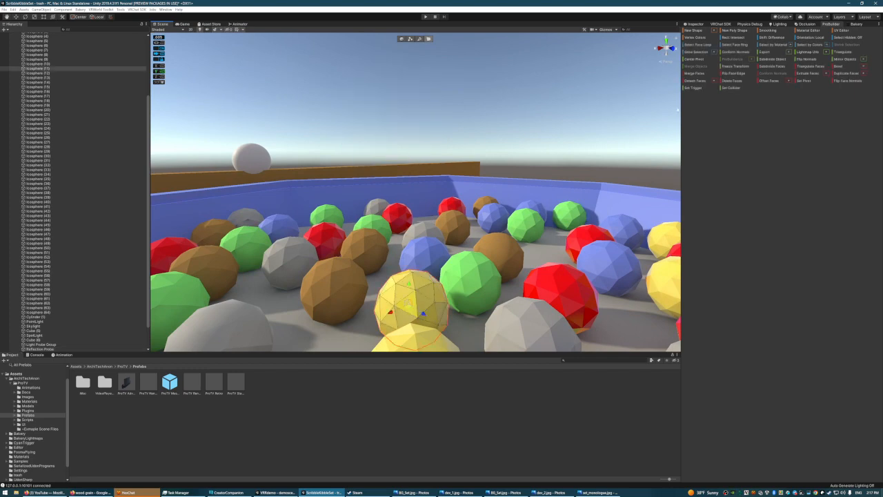
{"action": "left_click", "coordinate": [764, 31]}
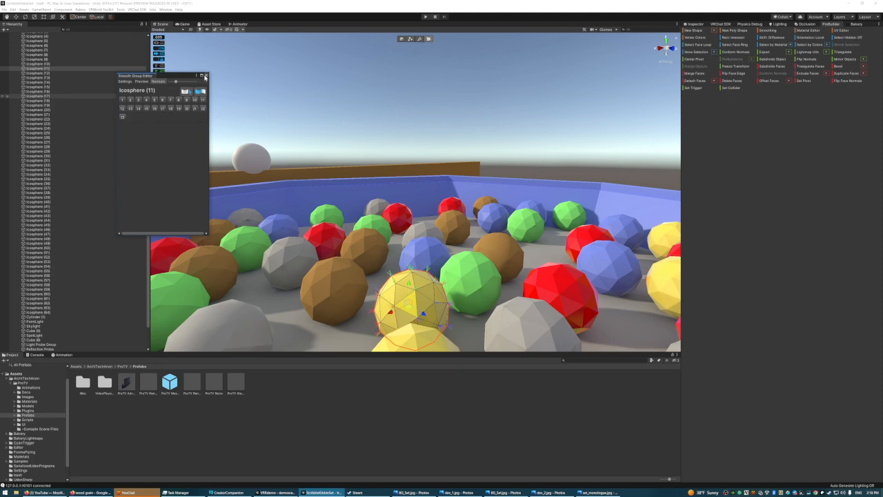
{"action": "left_click", "coordinate": [205, 76]}
Step: Examine the reflection probe's mirrored preview sphere above the ball pit and the balls beneath it from several angles
{"action": "right_click_drag", "start_coordinate": [476, 96], "coordinate": [486, 104]}
{"action": "key", "text": "s"}
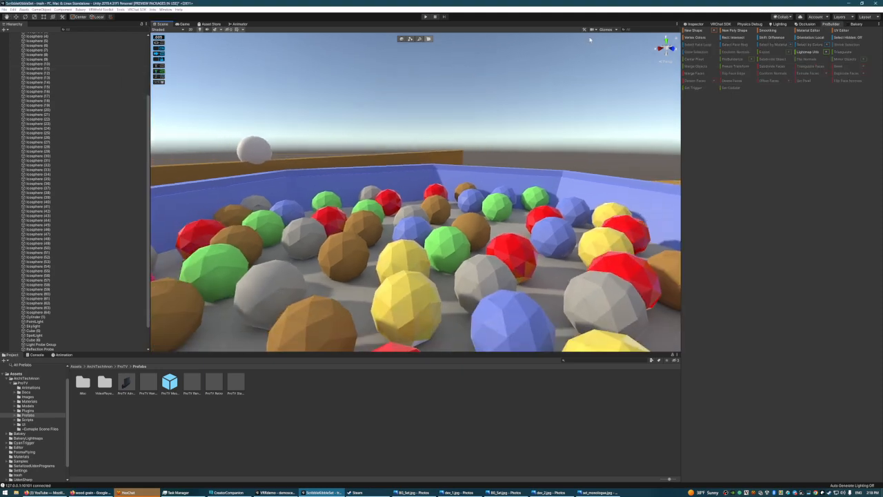
{"action": "key", "text": "w"}
{"action": "right_click_drag", "start_coordinate": [448, 141], "coordinate": [595, 133]}
{"action": "key", "text": "a"}
{"action": "key", "text": "a"}
{"action": "key", "text": "d"}
{"action": "key", "text": "w"}
{"action": "key", "text": "a"}
{"action": "key", "text": "a"}
{"action": "key", "text": "s"}
{"action": "key", "text": "w"}
{"action": "right_click_drag", "start_coordinate": [540, 144], "coordinate": [390, 169]}
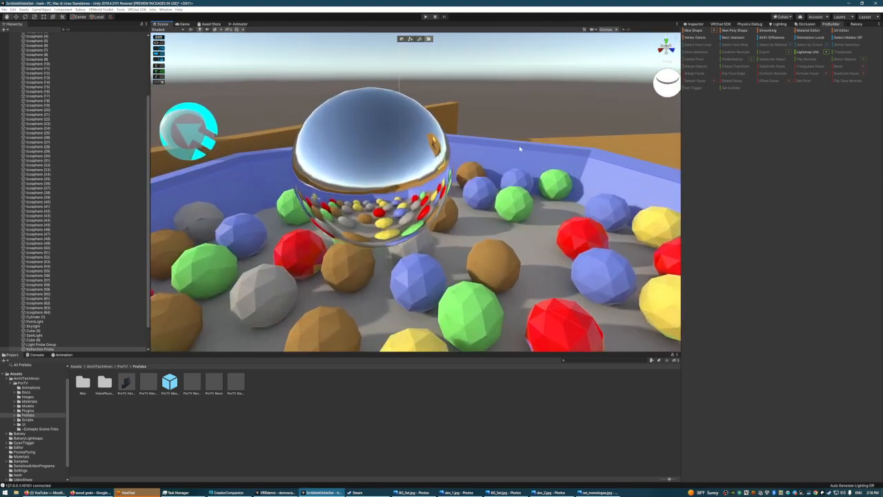
{"action": "key", "text": "w"}
{"action": "right_click_drag", "start_coordinate": [465, 154], "coordinate": [557, 127]}
{"action": "right_click_drag", "start_coordinate": [557, 96], "coordinate": [381, 103]}
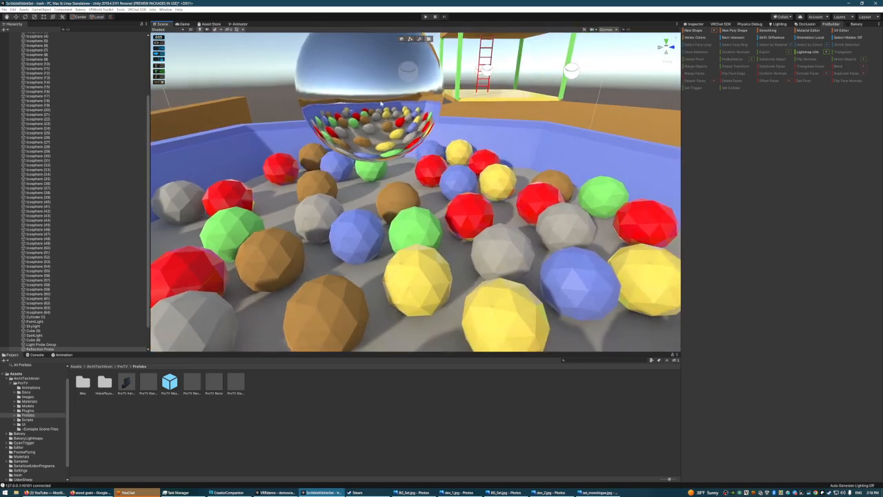
{"action": "right_click_drag", "start_coordinate": [365, 195], "coordinate": [375, 158]}
{"action": "key", "text": "w"}
{"action": "right_click_drag", "start_coordinate": [487, 179], "coordinate": [442, 189]}
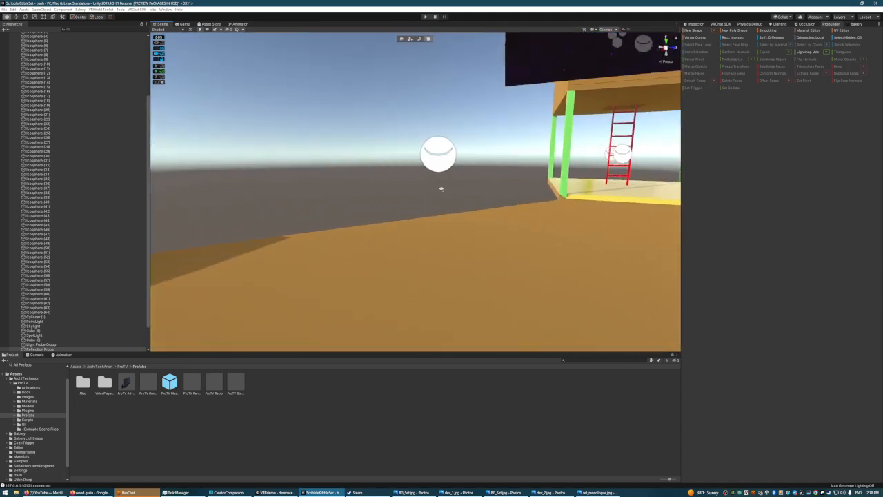
Step: Examine the reflection probe spheres placed around the ball pit and the ladder platform
{"action": "right_click_drag", "start_coordinate": [497, 169], "coordinate": [175, 166]}
{"action": "key", "text": "w"}
{"action": "key", "text": "w"}
{"action": "mouse_move", "coordinate": [391, 165]}
{"action": "right_mouse_down"}
{"action": "mouse_move", "coordinate": [390, 158]}
{"action": "mouse_move", "coordinate": [399, 180]}
{"action": "mouse_move", "coordinate": [396, 174]}
{"action": "right_mouse_up"}
{"action": "left_click", "coordinate": [397, 172]}
{"action": "right_click_drag", "start_coordinate": [461, 138], "coordinate": [655, 119]}
{"action": "key", "text": "w"}
{"action": "key", "text": "a"}
{"action": "key", "text": "w"}
{"action": "key", "text": "d"}
{"action": "key", "text": "w"}
{"action": "left_click", "coordinate": [471, 245]}
{"action": "right_click_drag", "start_coordinate": [431, 144], "coordinate": [599, 124]}
{"action": "key", "text": "w"}
{"action": "key", "text": "s"}
{"action": "key", "text": "a"}
{"action": "key", "text": "w"}
{"action": "key", "text": "s"}
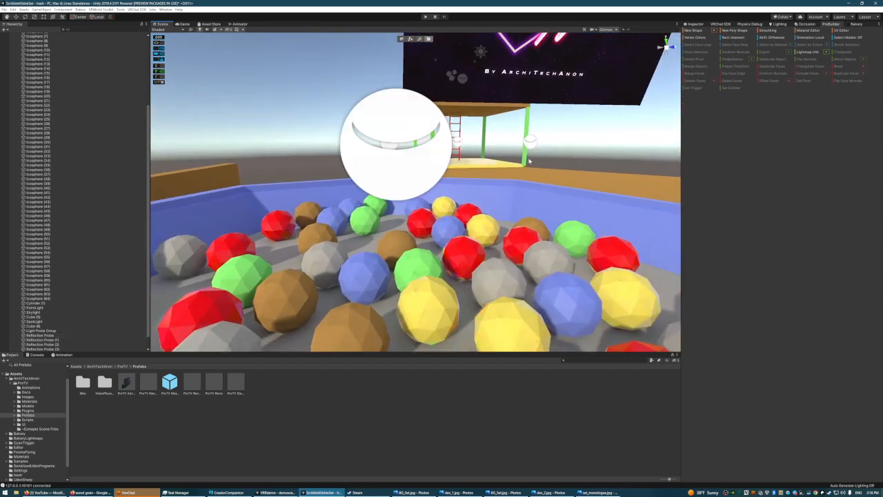
Step: Hide the gizmos in the scene view
{"action": "right_click_drag", "start_coordinate": [529, 161], "coordinate": [548, 132]}
{"action": "key", "text": "w"}
{"action": "key", "text": "s"}
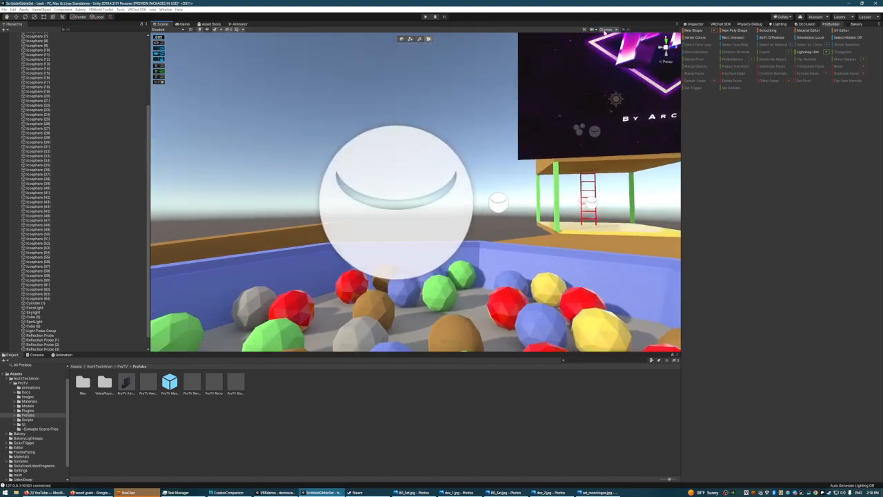
{"action": "left_click", "coordinate": [605, 31]}
Step: Examine the back of the play set, the video screen and the lit character artwork inside the enclosed room
{"action": "right_click_drag", "start_coordinate": [518, 180], "coordinate": [770, 197]}
{"action": "key", "text": "s"}
{"action": "key", "text": "w"}
{"action": "key", "text": "s"}
{"action": "key", "text": "a"}
{"action": "key", "text": "a"}
{"action": "right_click_drag", "start_coordinate": [465, 183], "coordinate": [531, 167]}
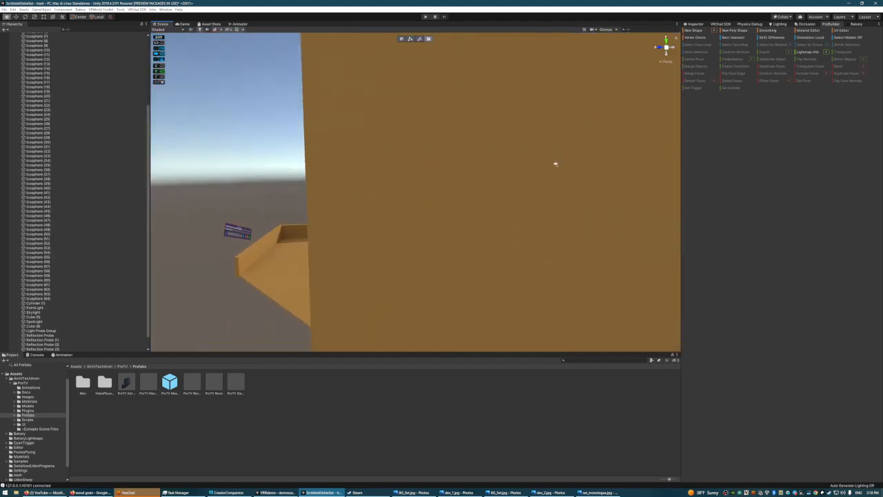
{"action": "right_click_drag", "start_coordinate": [741, 172], "coordinate": [616, 183]}
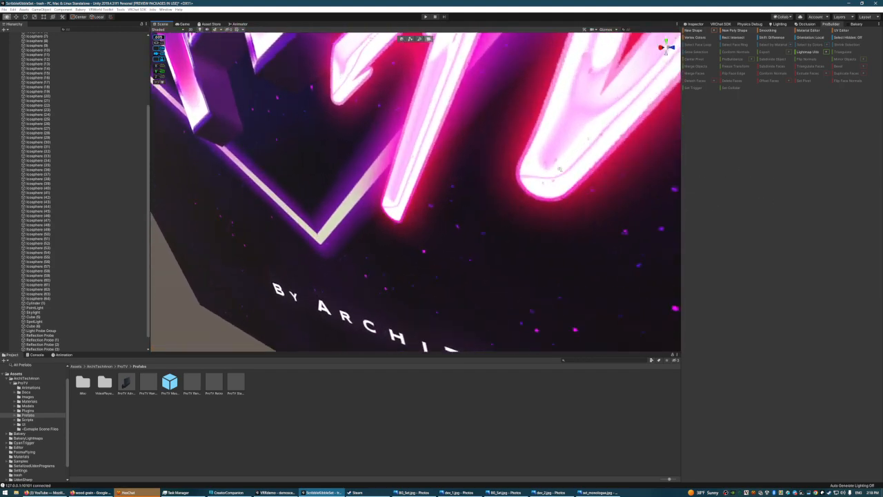
{"action": "right_click_drag", "start_coordinate": [559, 169], "coordinate": [560, 131]}
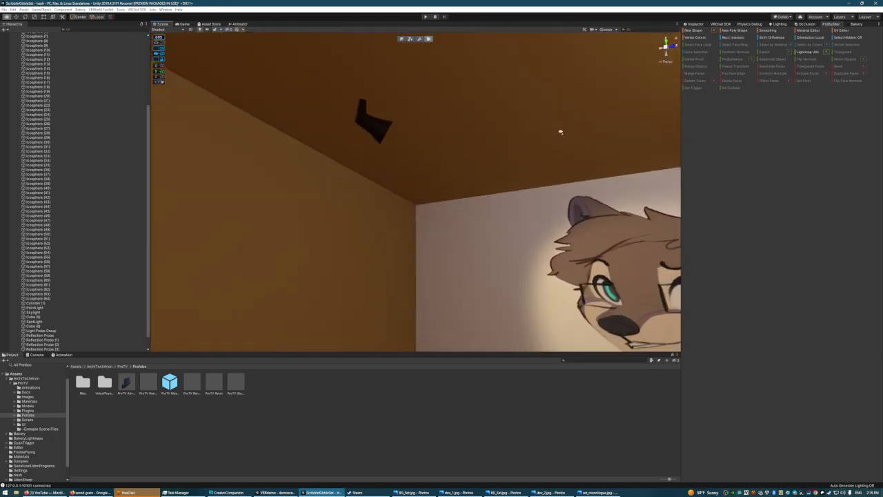
{"action": "right_click_drag", "start_coordinate": [448, 102], "coordinate": [467, 181]}
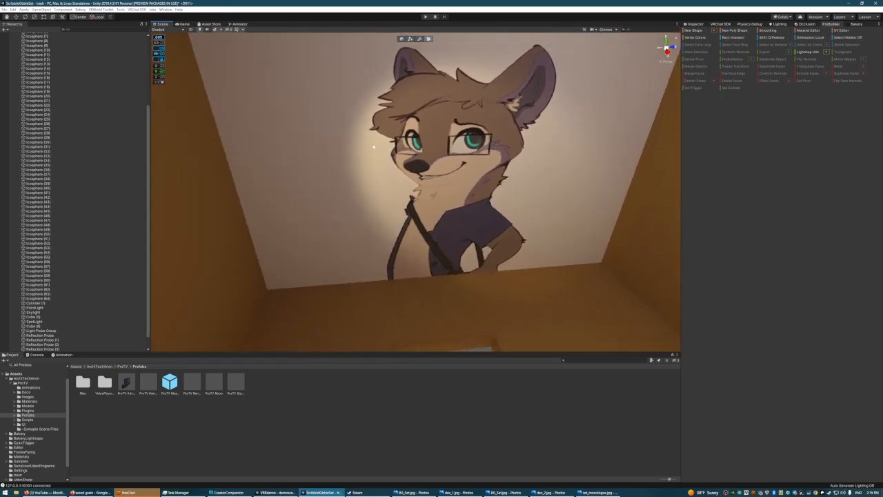
{"action": "right_click_drag", "start_coordinate": [373, 146], "coordinate": [772, 143]}
Step: Examine the yellow platform with its red ladder, the ball pit's interior and the low walls around the play area
{"action": "right_click_drag", "start_coordinate": [485, 184], "coordinate": [462, 233]}
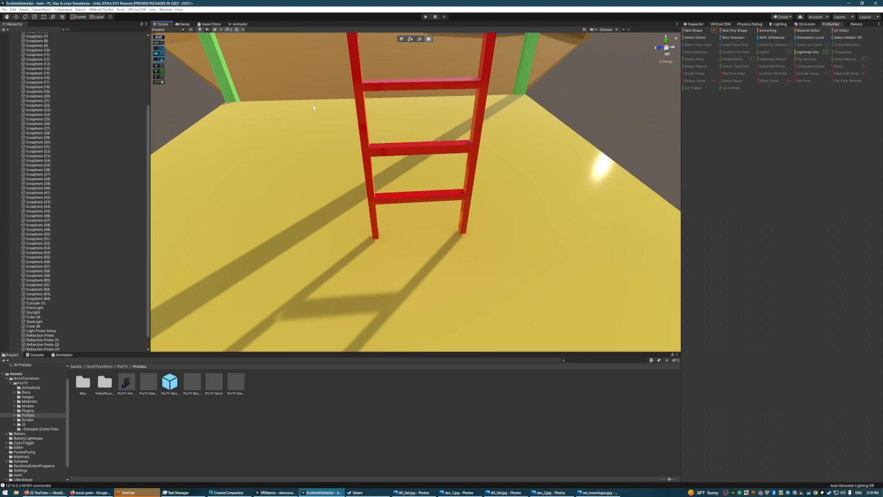
{"action": "right_click_drag", "start_coordinate": [513, 166], "coordinate": [643, 105]}
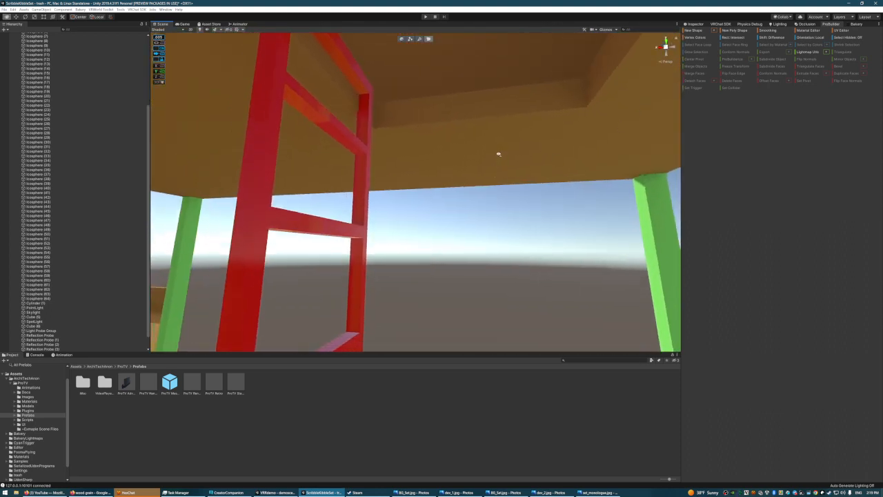
{"action": "right_click_drag", "start_coordinate": [498, 154], "coordinate": [428, 175]}
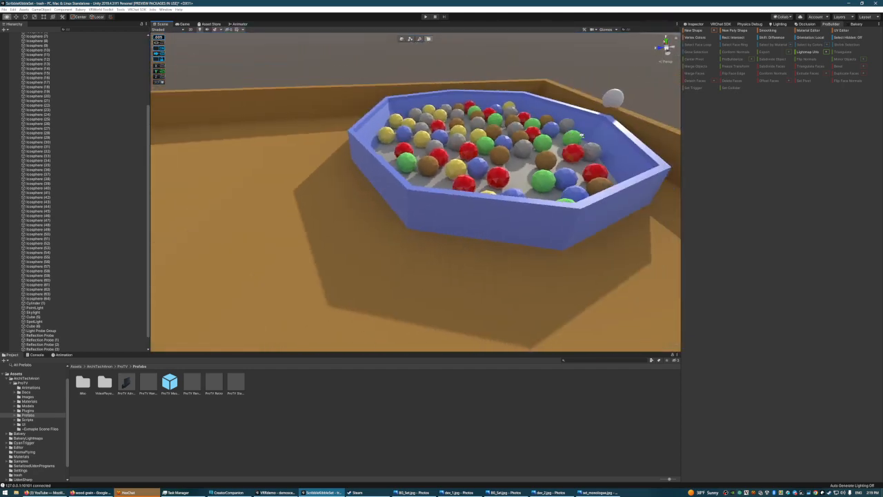
{"action": "right_click_drag", "start_coordinate": [584, 131], "coordinate": [575, 134]}
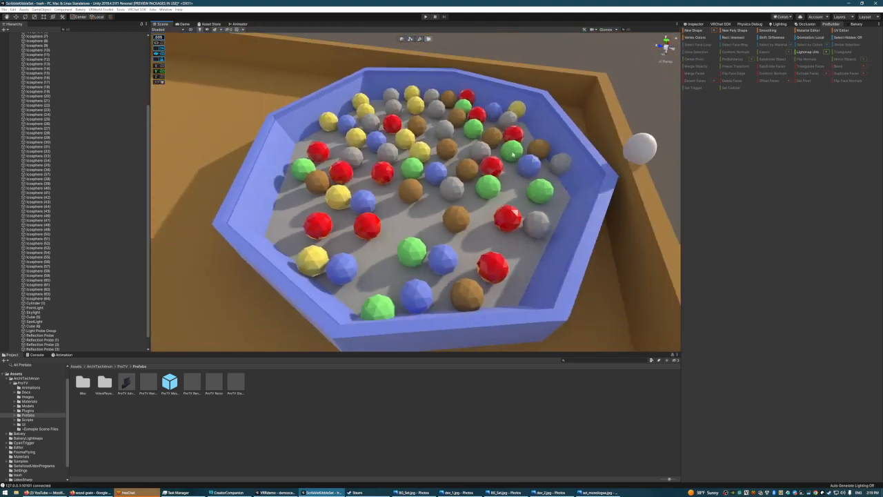
{"action": "right_click_drag", "start_coordinate": [433, 139], "coordinate": [435, 131]}
{"action": "right_click_drag", "start_coordinate": [388, 176], "coordinate": [456, 161]}
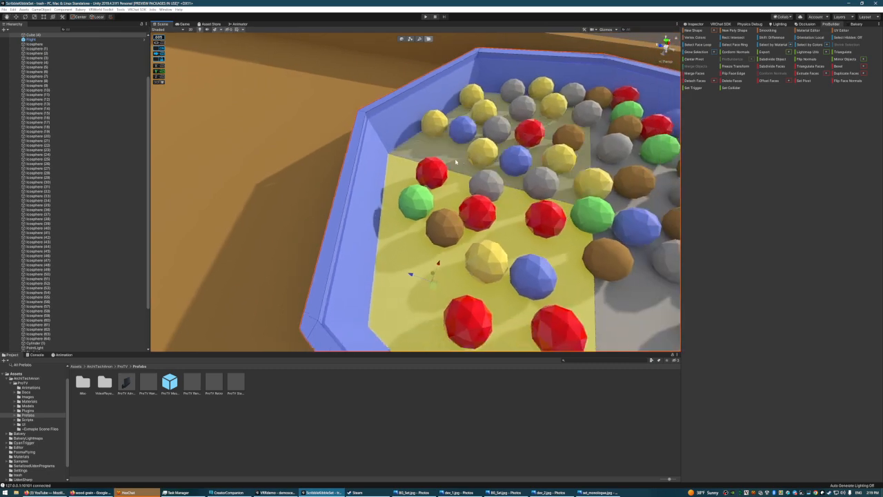
{"action": "right_click_drag", "start_coordinate": [524, 185], "coordinate": [430, 124]}
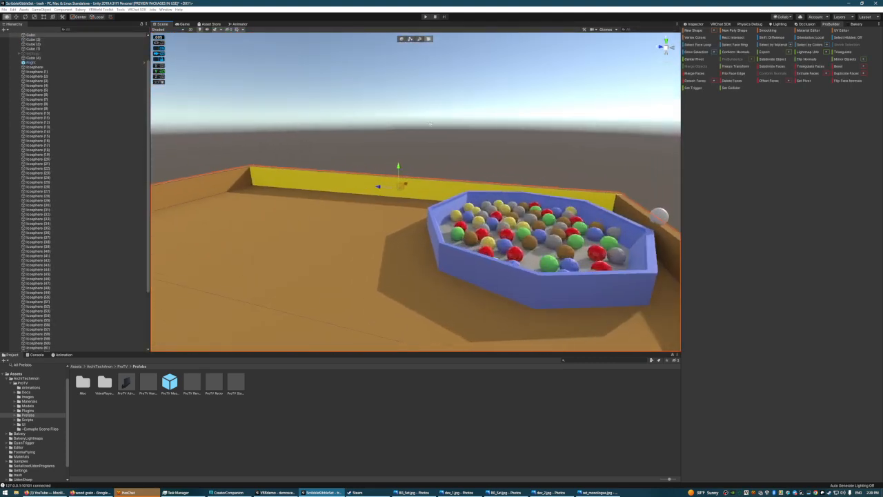
{"action": "right_click_drag", "start_coordinate": [481, 143], "coordinate": [468, 111]}
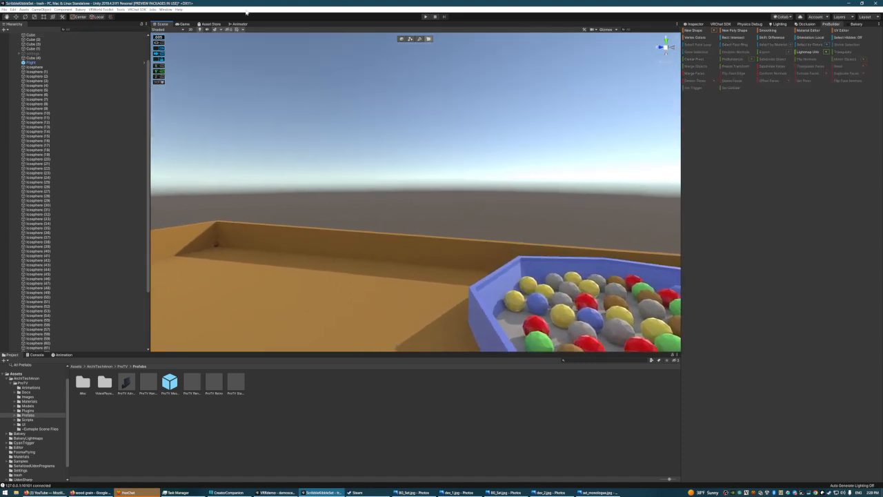